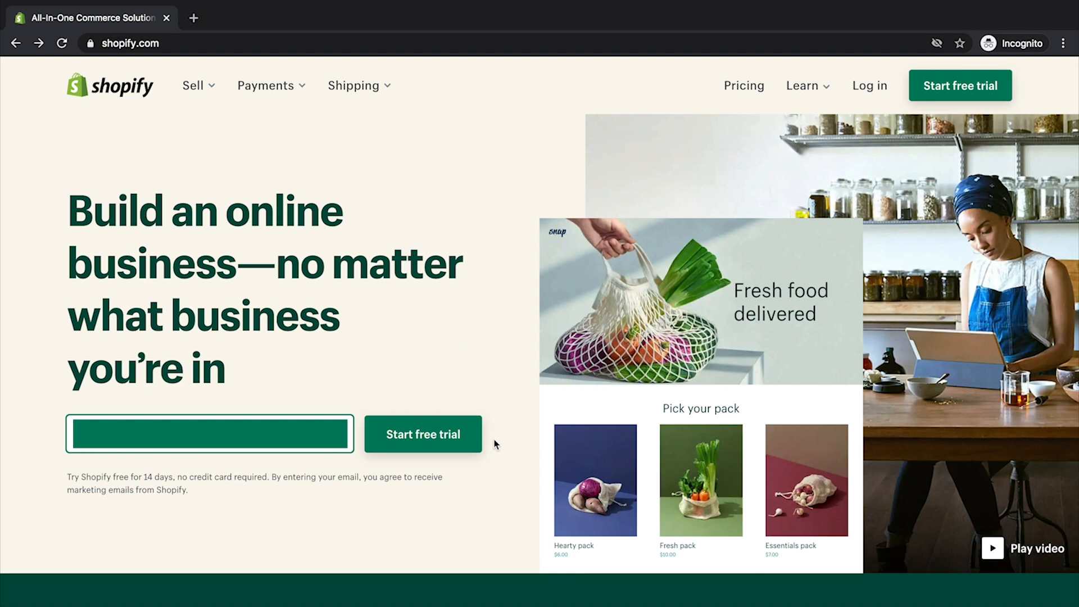
Sign up for the free trial with an email and password and create the store 'jacksteststore334'
click(472, 439)
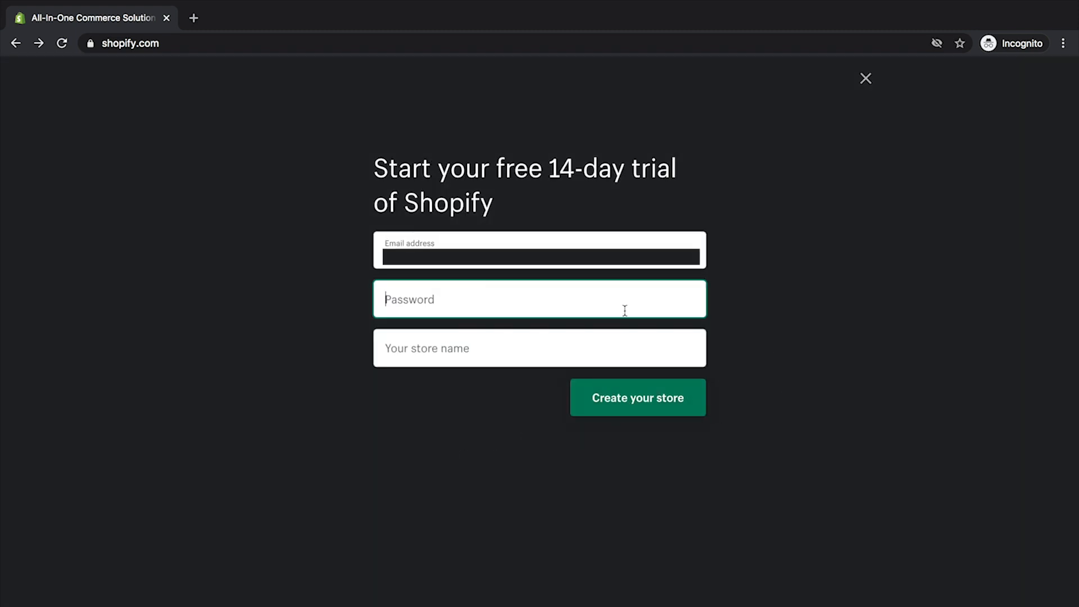
text(••••)
key(Tab)
text(jac)
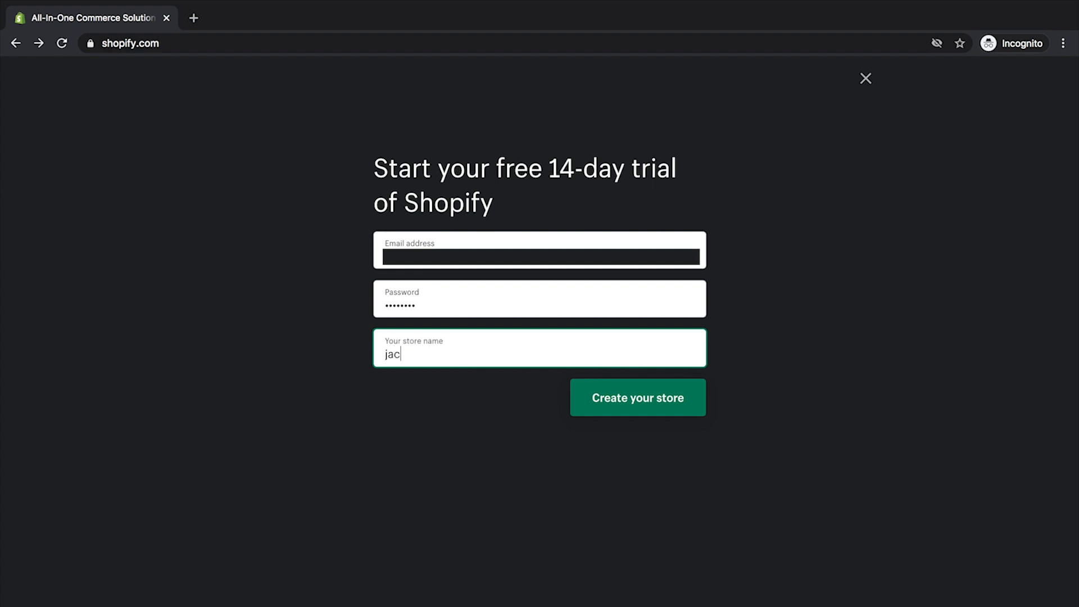
text(ksteststore)
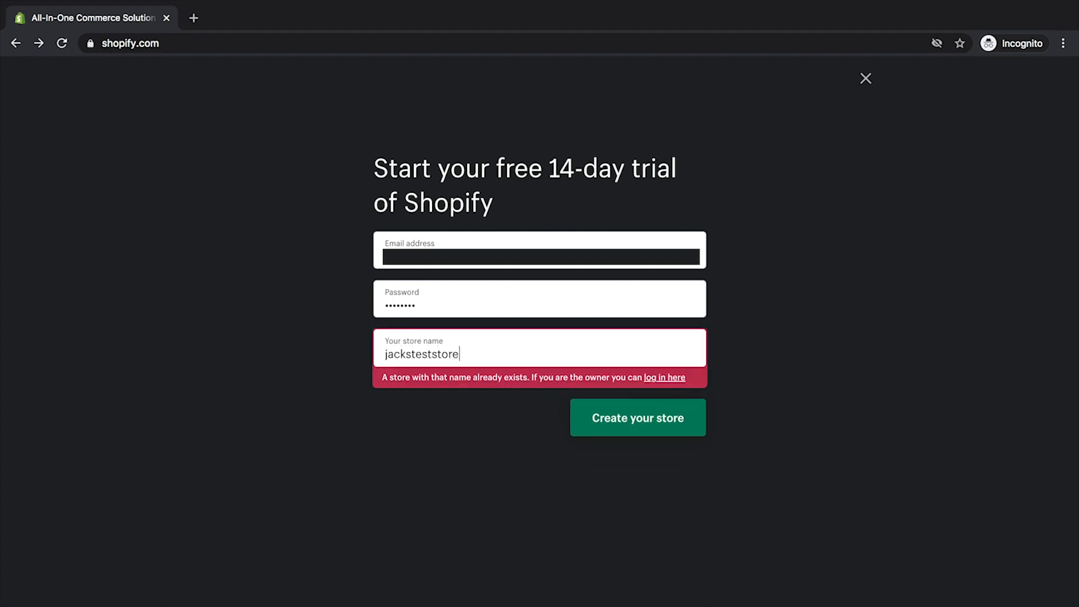
text(334)
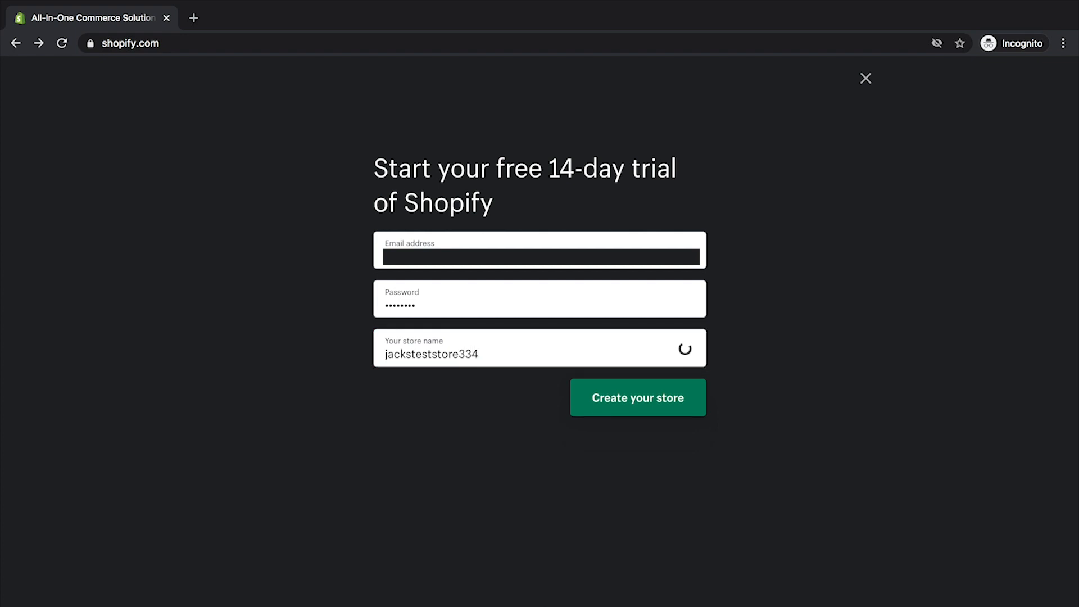
click(657, 400)
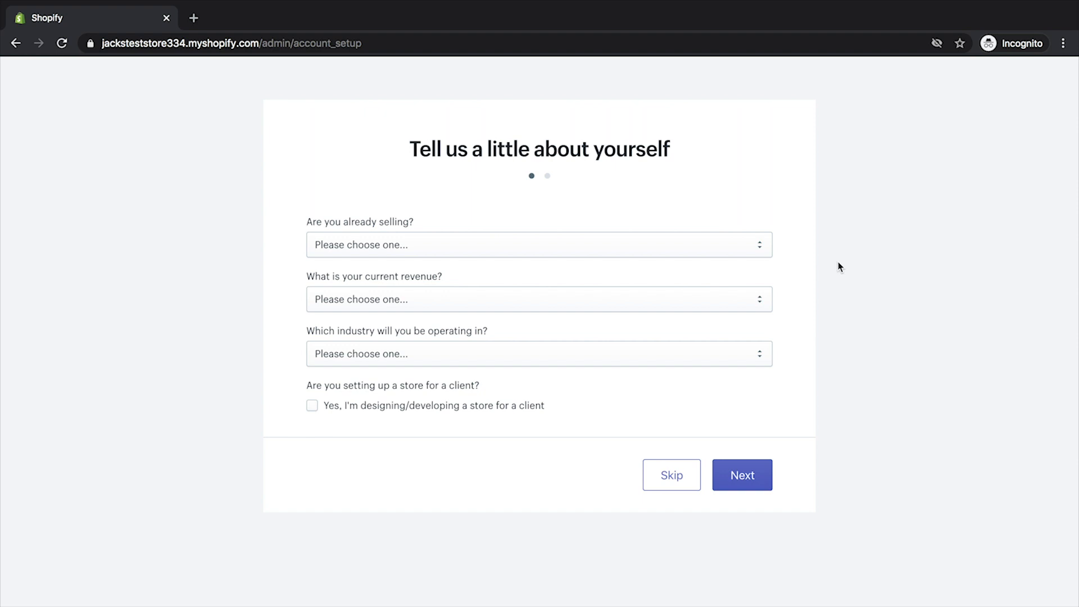
Skip the about-yourself questions, look over the business address form and enter the store admin
click(675, 479)
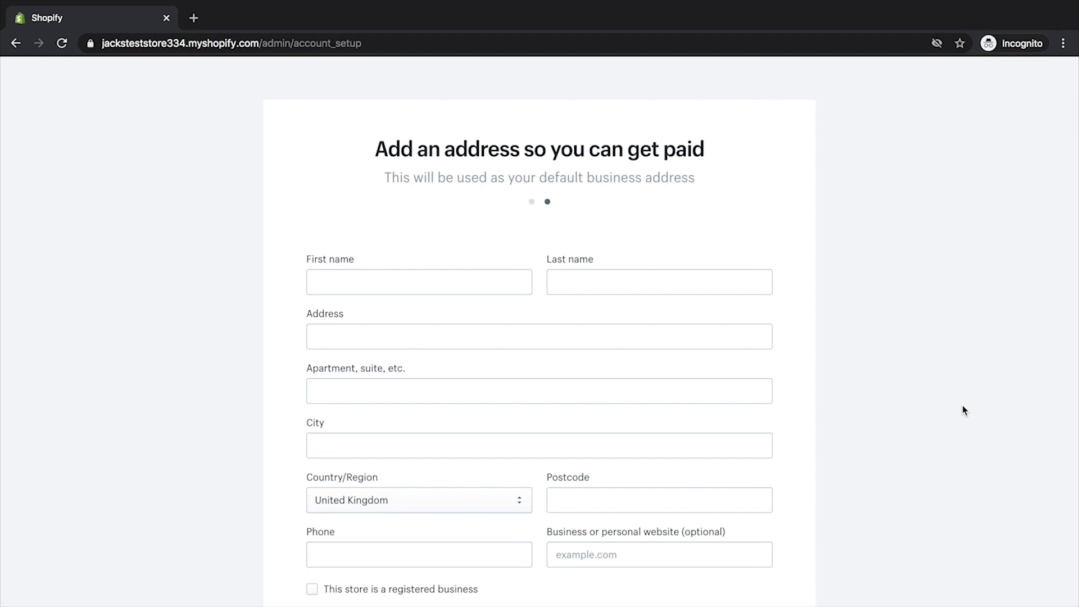
scroll(963, 405, down, 4)
scroll(962, 406, up, 4)
scroll(962, 406, down, 3)
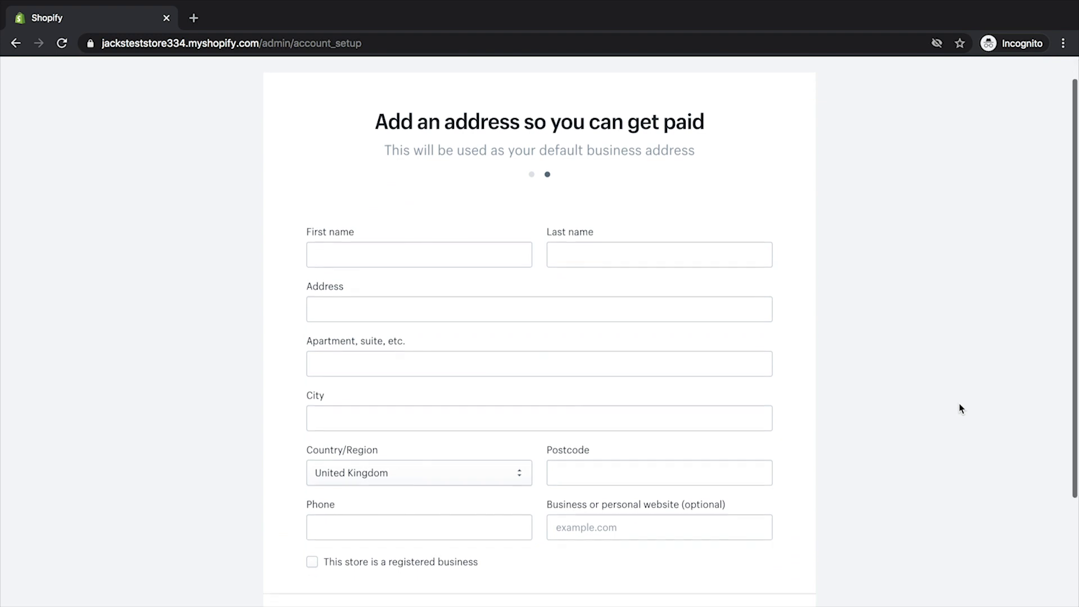
scroll(961, 408, down, 2)
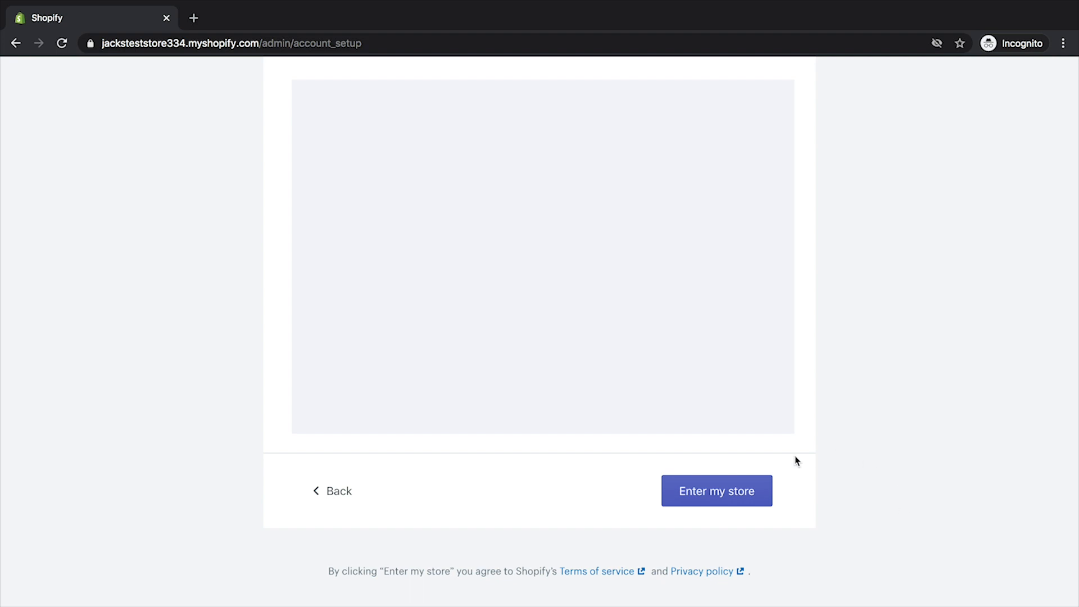
click(731, 496)
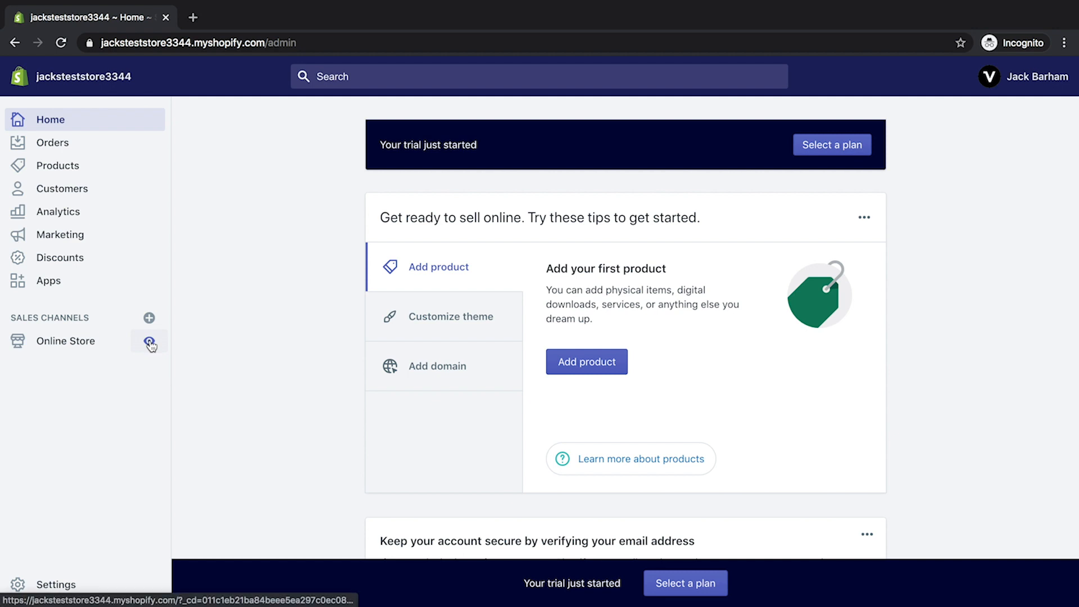
Open the Online Store Themes page and view the live Debut storefront in a new tab
click(79, 347)
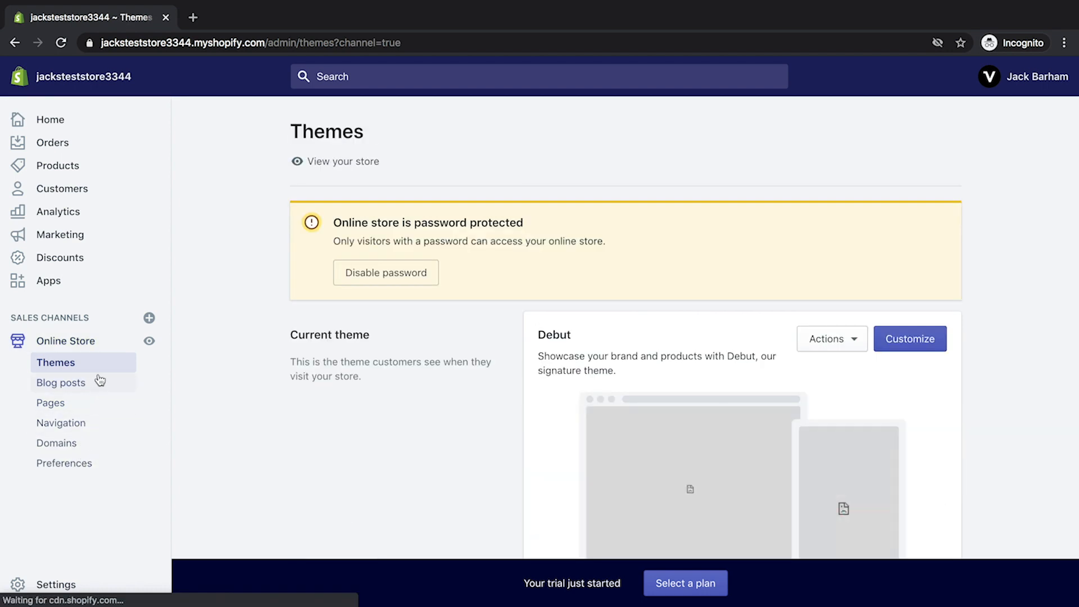
click(150, 341)
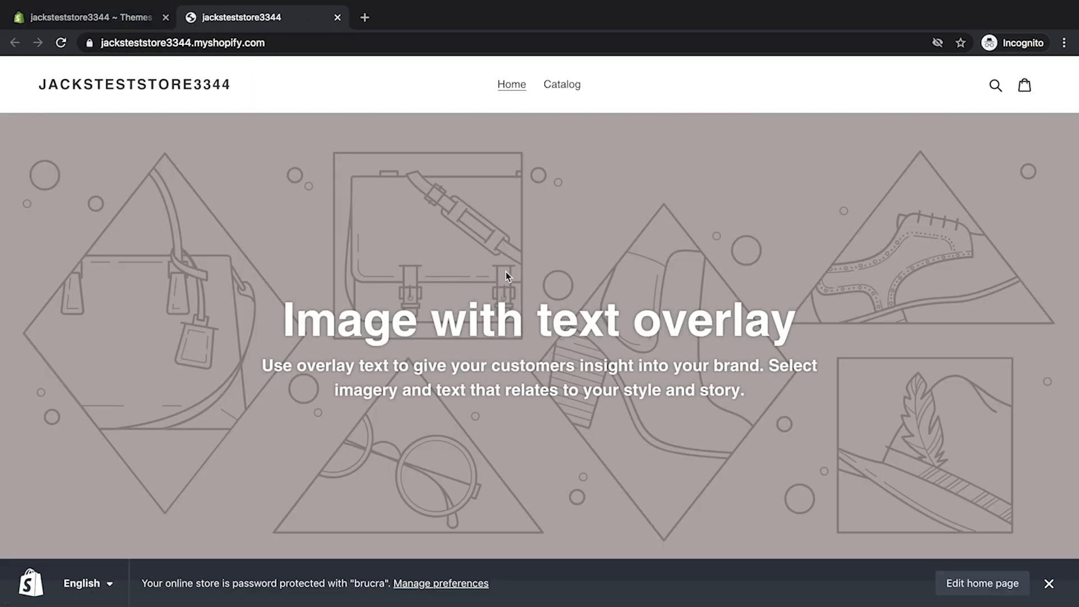
Scroll through the default Debut storefront placeholders, then return to the admin Themes page
scroll(833, 285, down, 8)
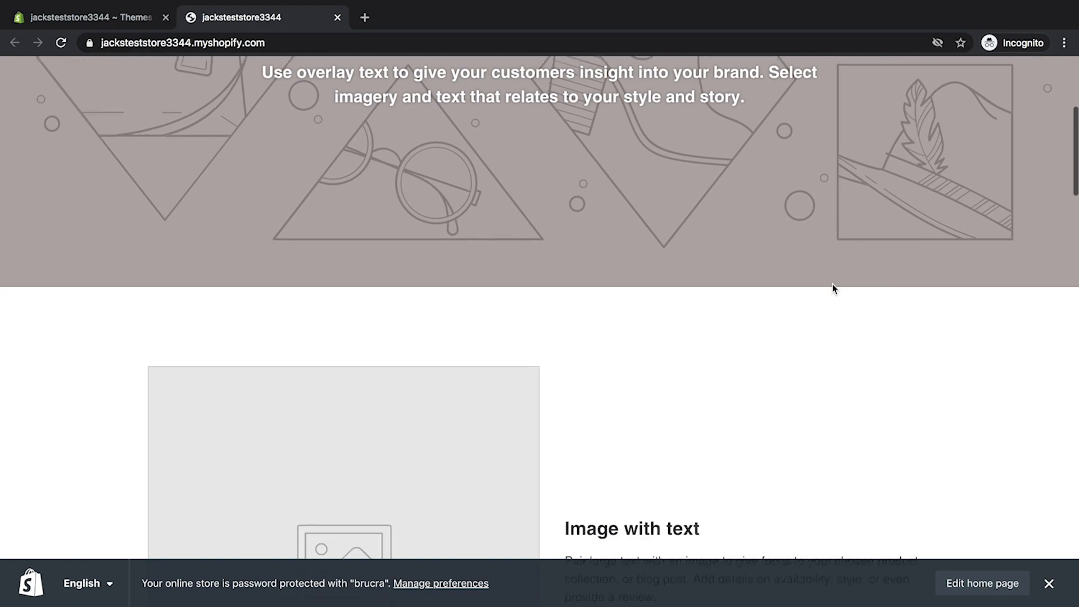
scroll(833, 289, down, 18)
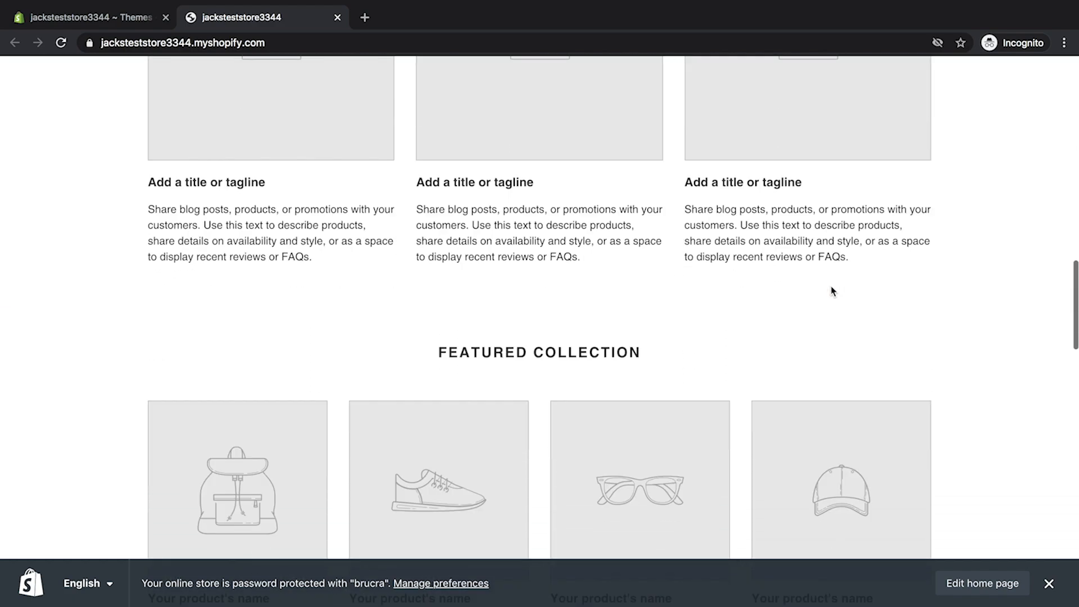
scroll(833, 292, down, 20)
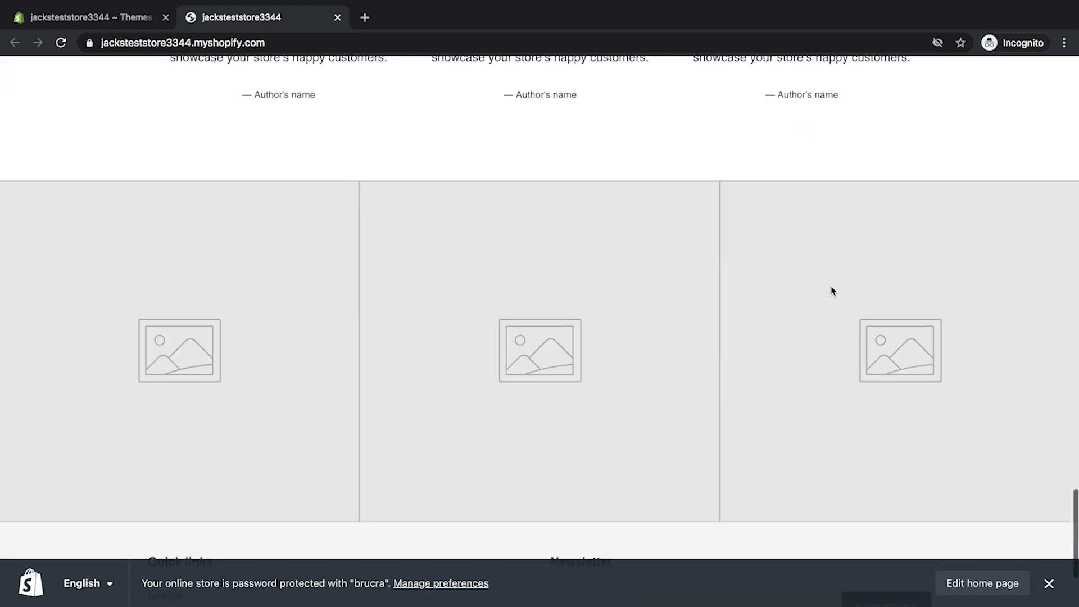
scroll(831, 286, up, 20)
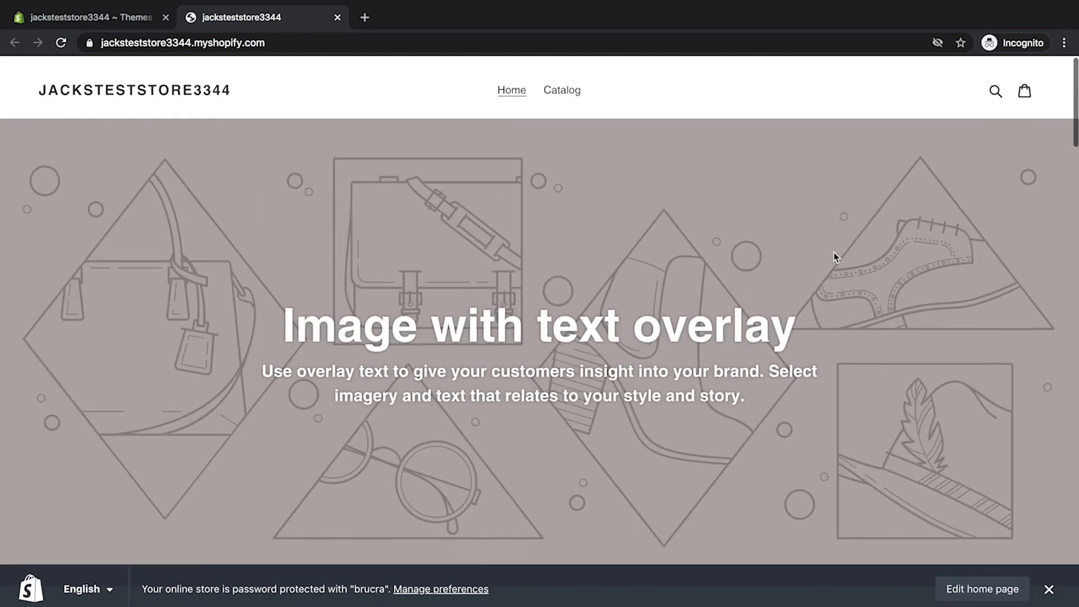
click(105, 18)
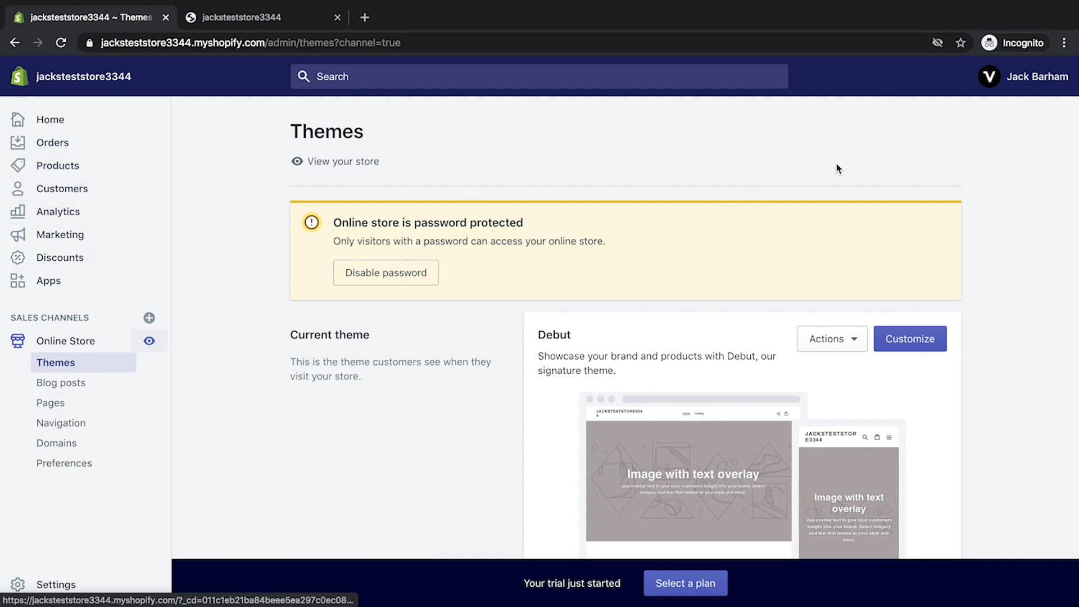
Open the Help Center from the account menu and read 'Building a Shopify online store'
click(1033, 80)
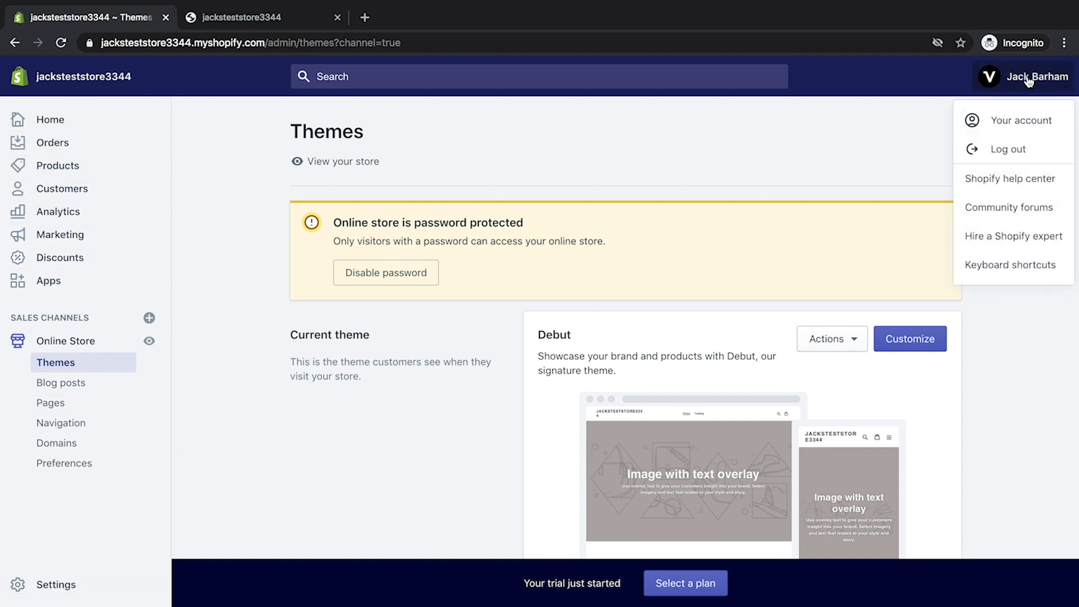
click(1030, 180)
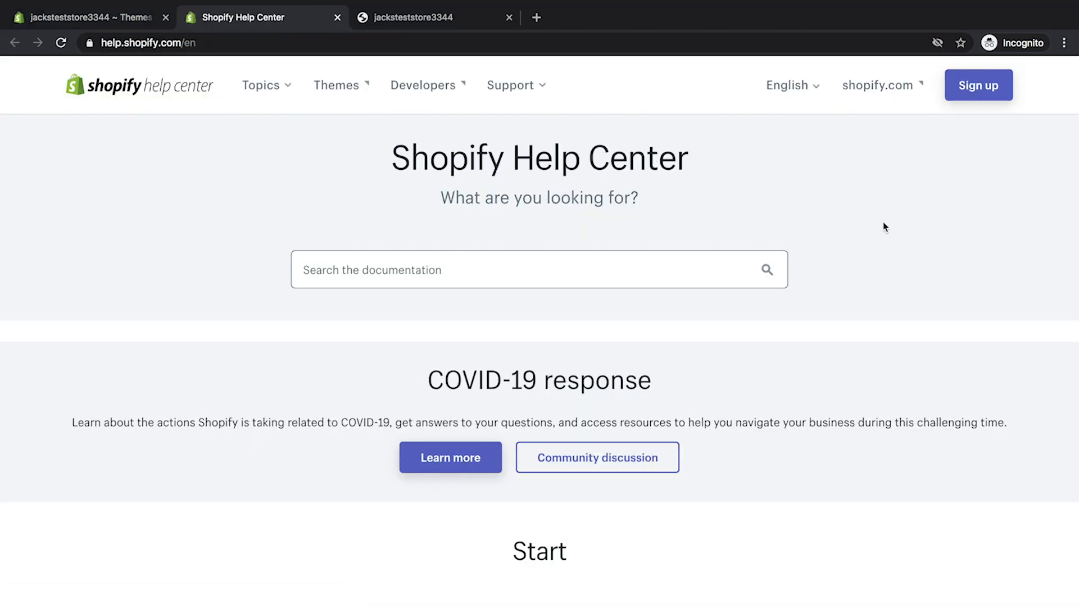
scroll(885, 230, down, 10)
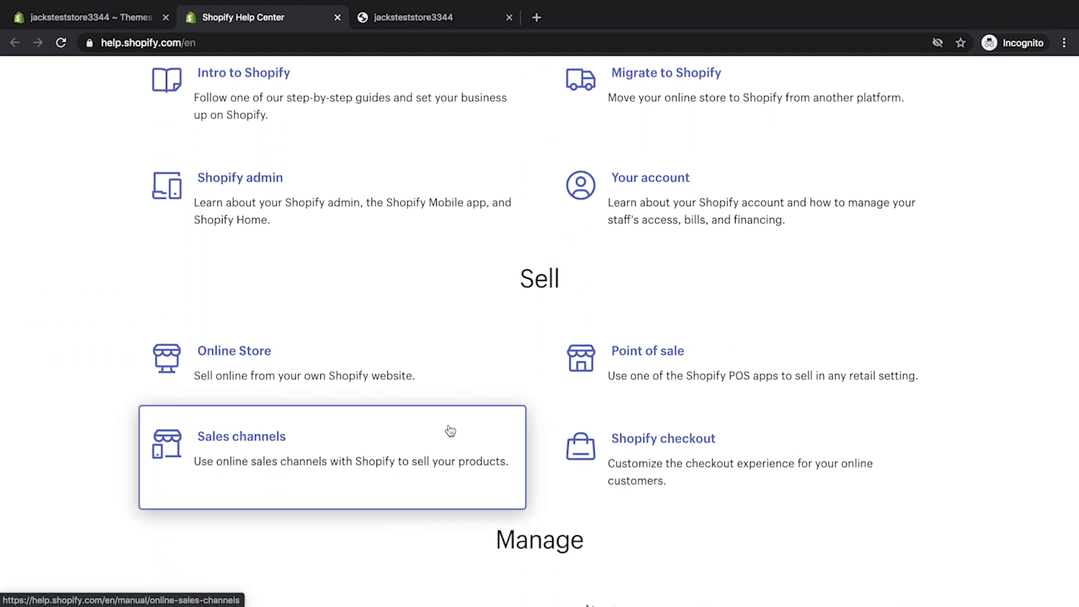
click(416, 374)
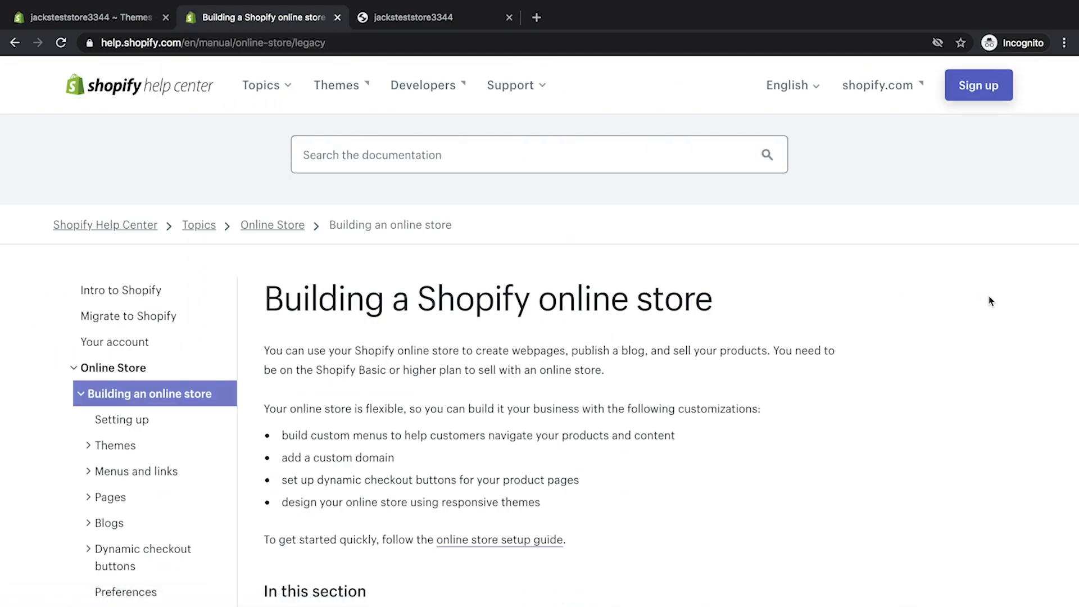
scroll(983, 307, down, 3)
scroll(985, 308, down, 1)
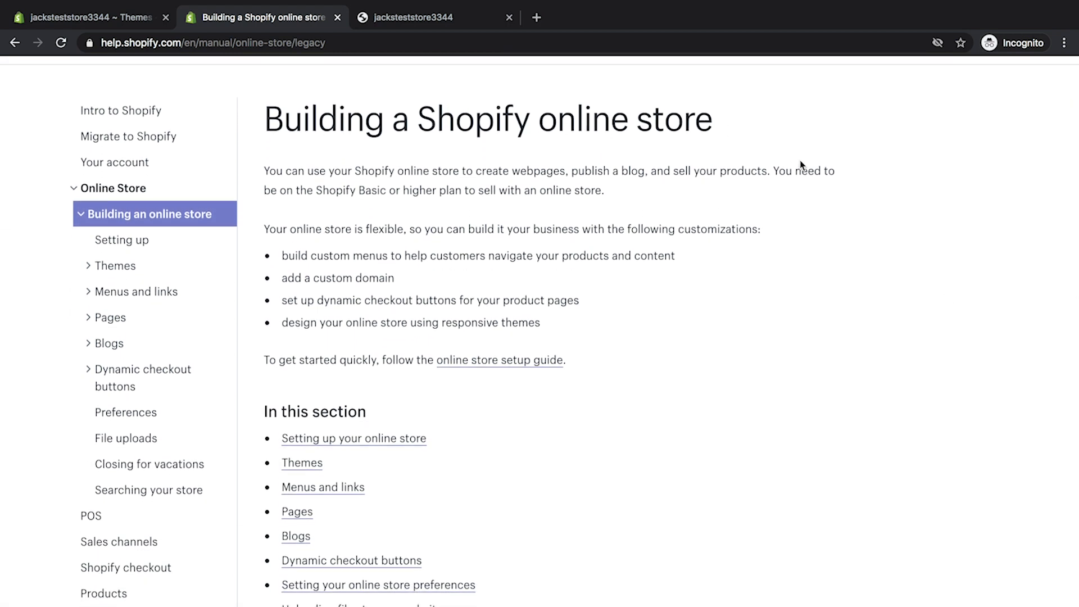
scroll(801, 163, down, 3)
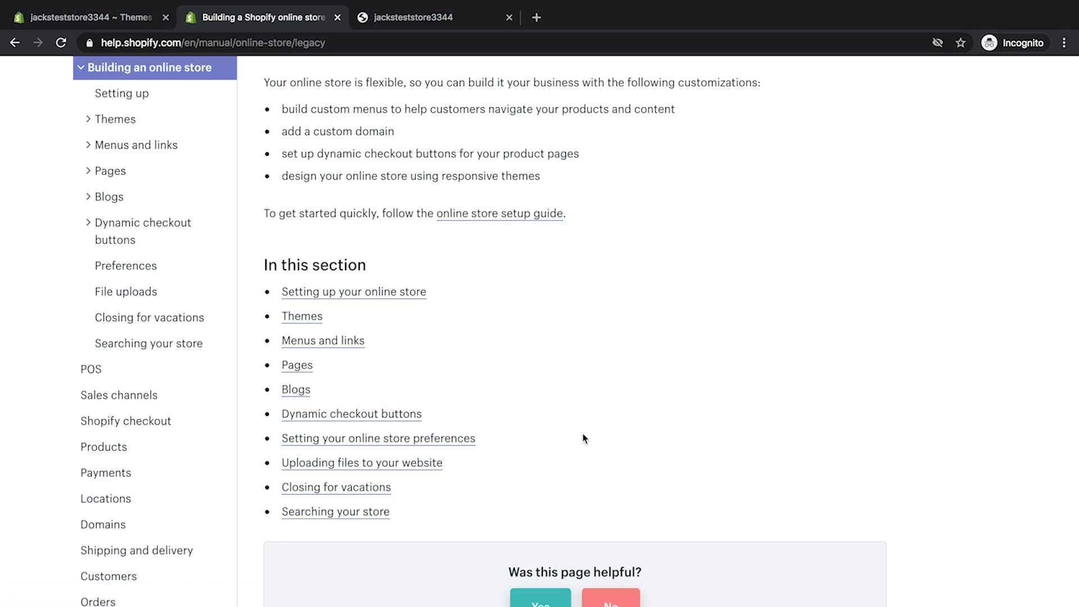
Back in the admin, look over the Home and Orders pages
click(103, 20)
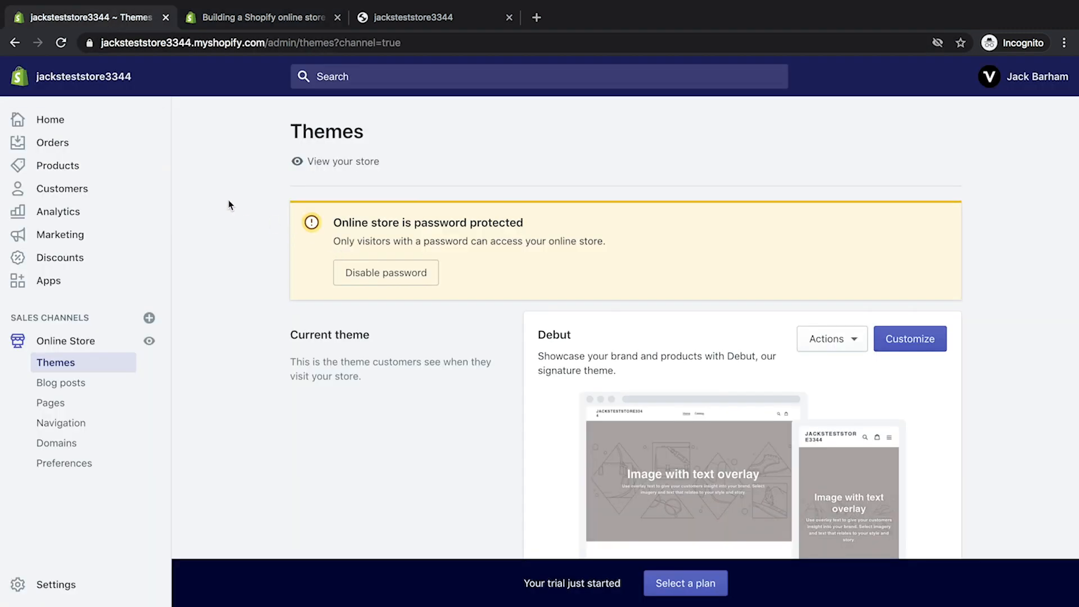
click(92, 121)
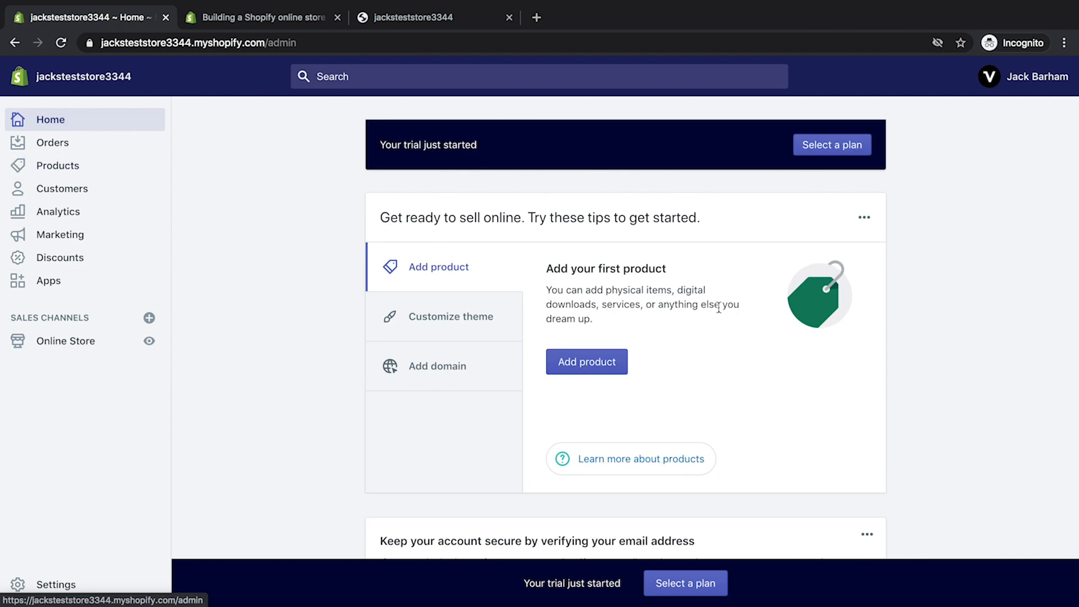
scroll(722, 311, down, 10)
scroll(722, 307, up, 10)
click(77, 149)
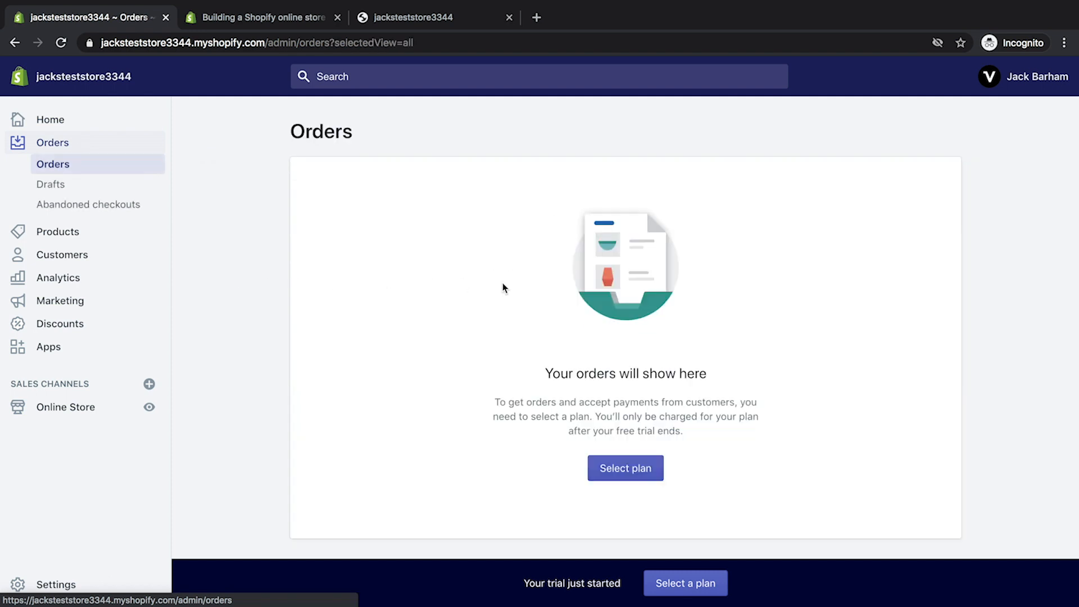
Browse the Products, Customers and Analytics pages, ending on the Marketing overview
click(90, 233)
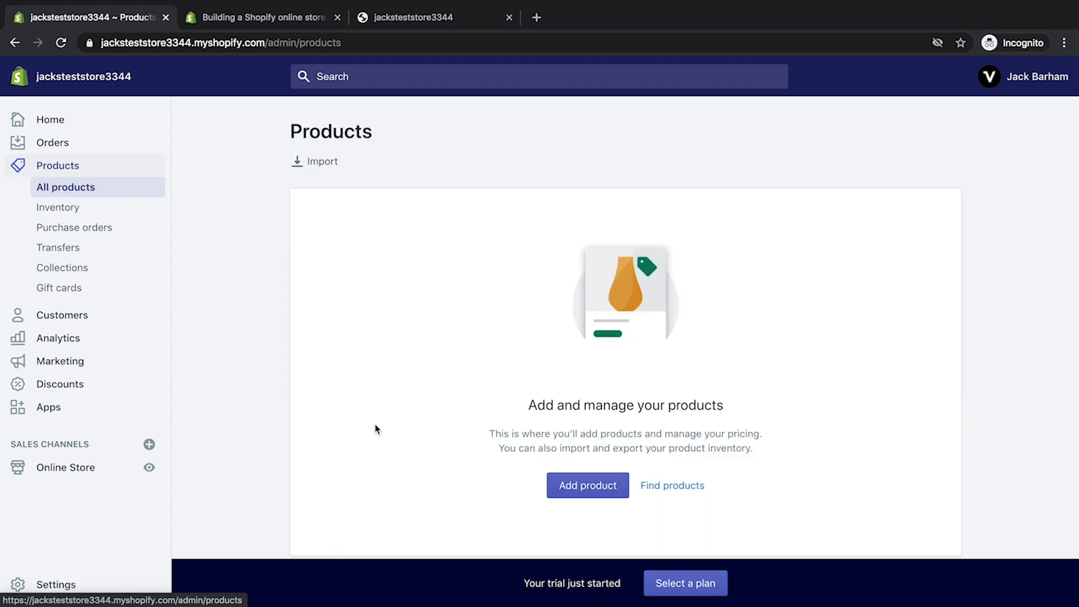
scroll(780, 386, down, 2)
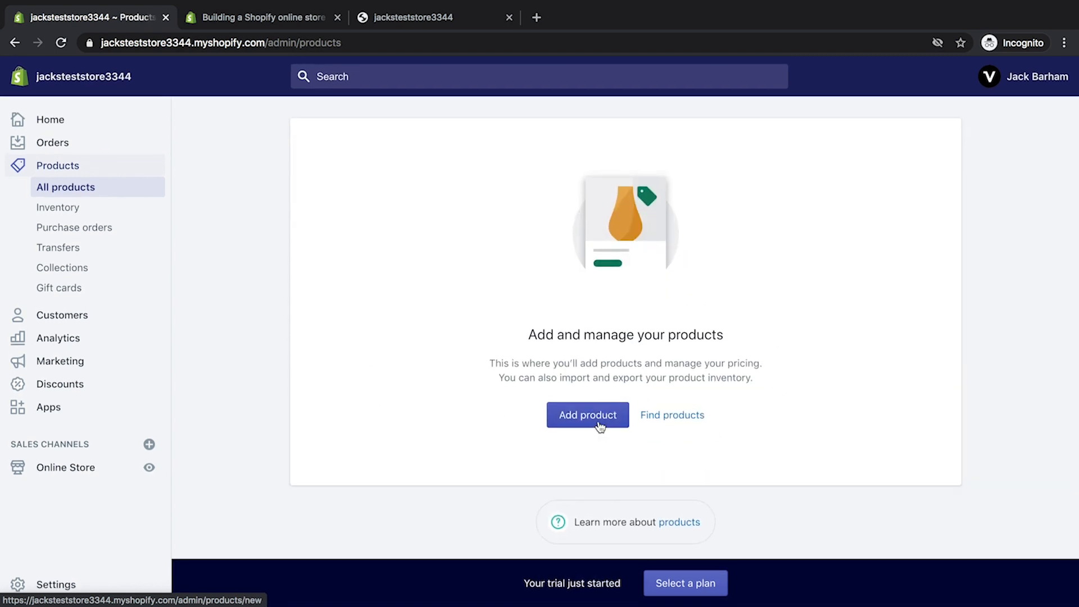
click(103, 316)
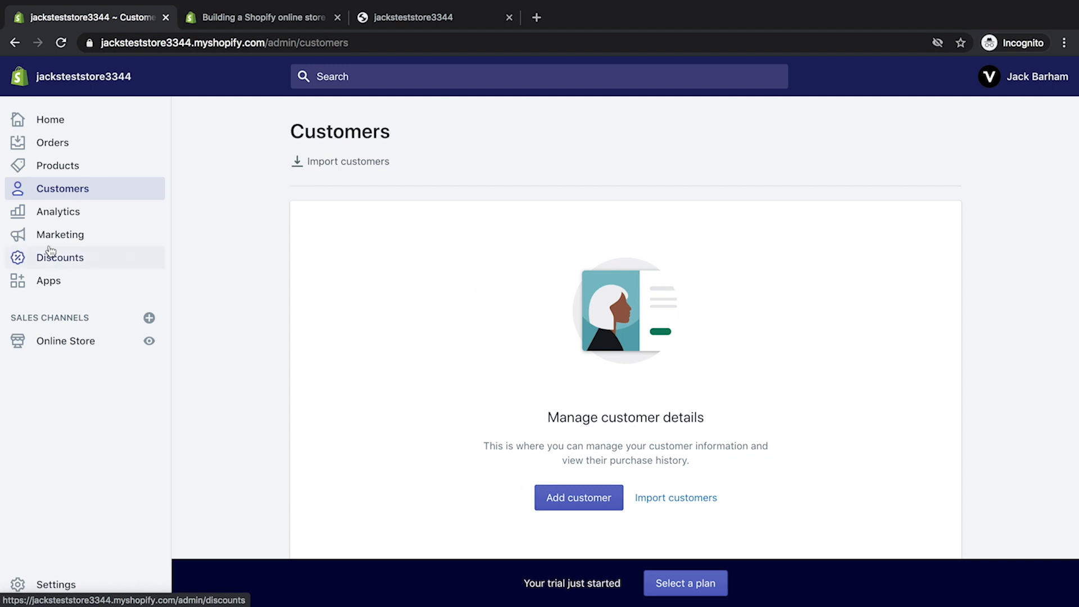
click(98, 217)
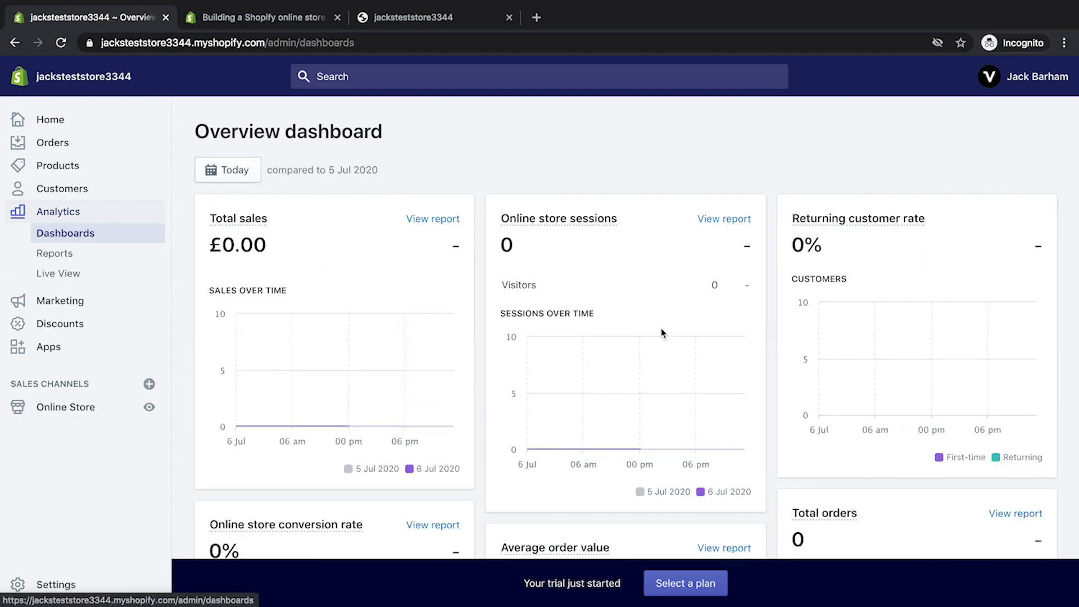
scroll(663, 331, down, 7)
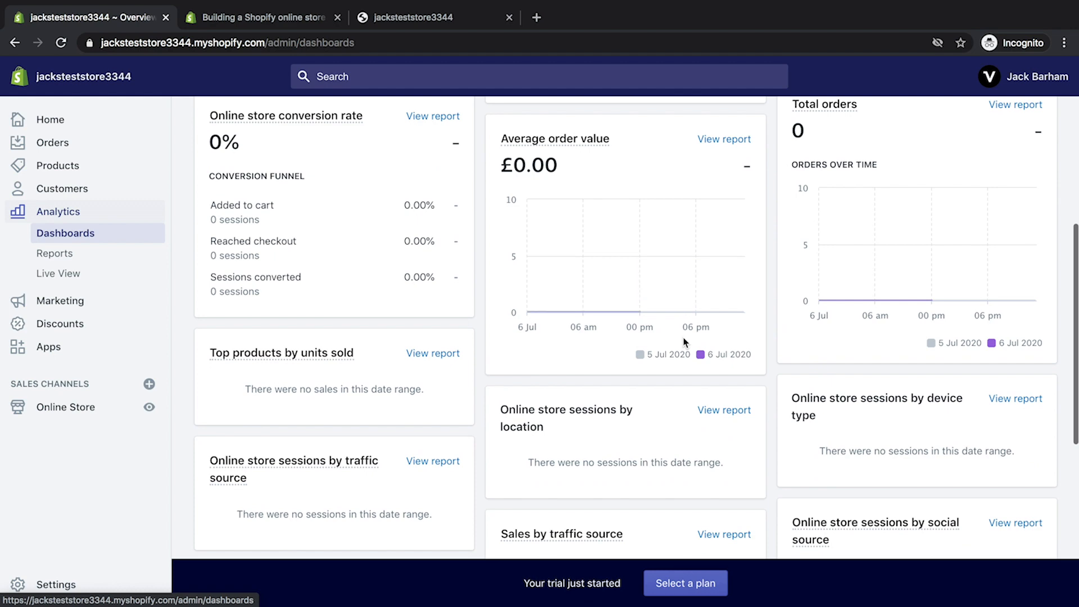
click(79, 301)
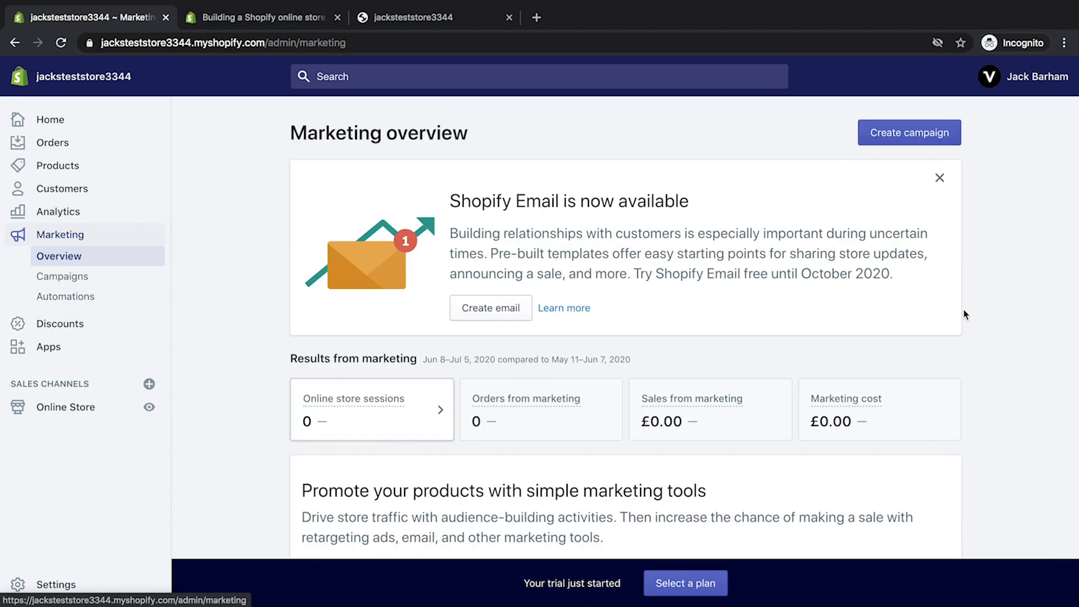
Look at the Discounts and Apps sections, then go to the Online Store Themes page
scroll(964, 314, down, 3)
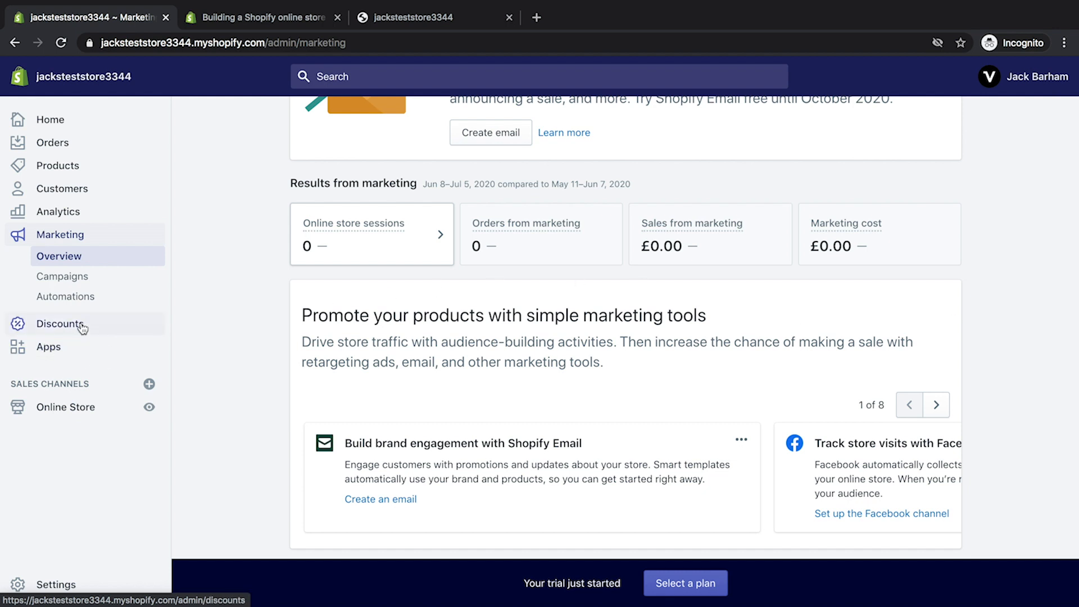
click(59, 324)
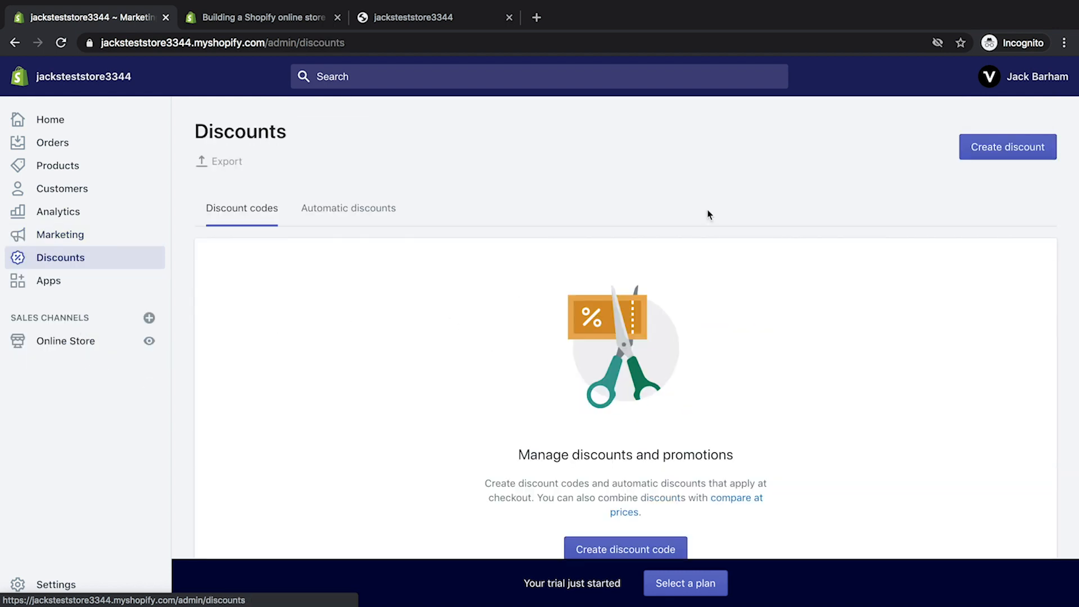
click(93, 284)
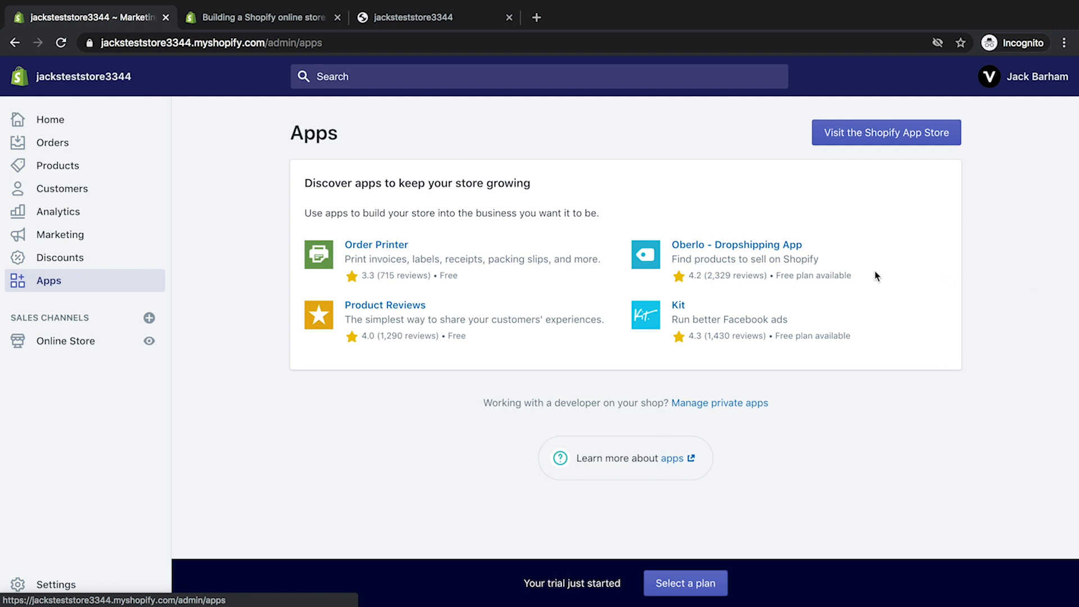
click(86, 345)
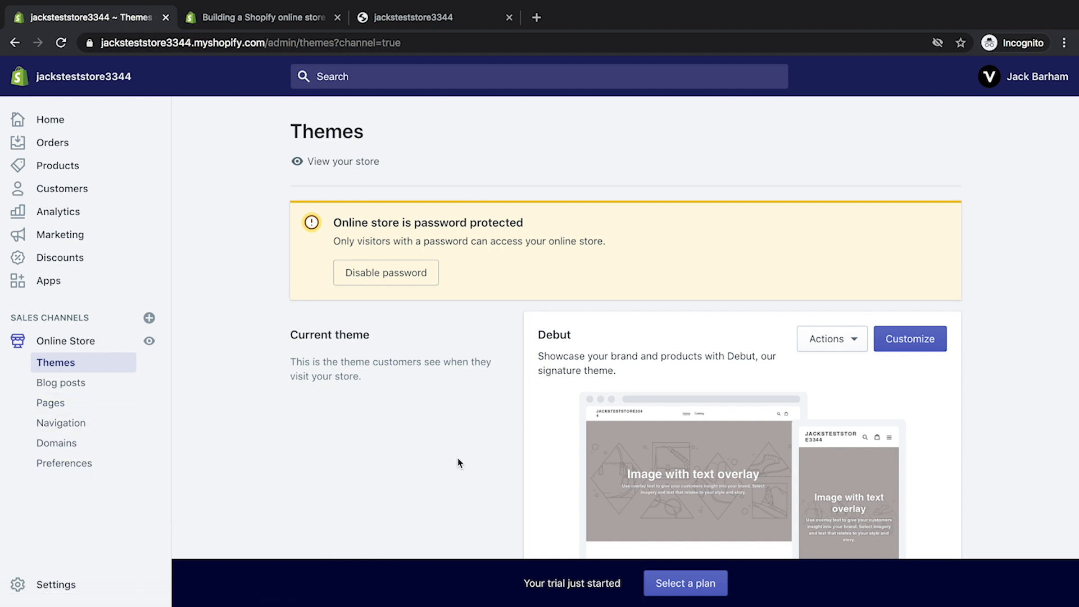
Browse Blog posts and Pages, then open Navigation showing the Footer and Main menus
scroll(457, 461, down, 5)
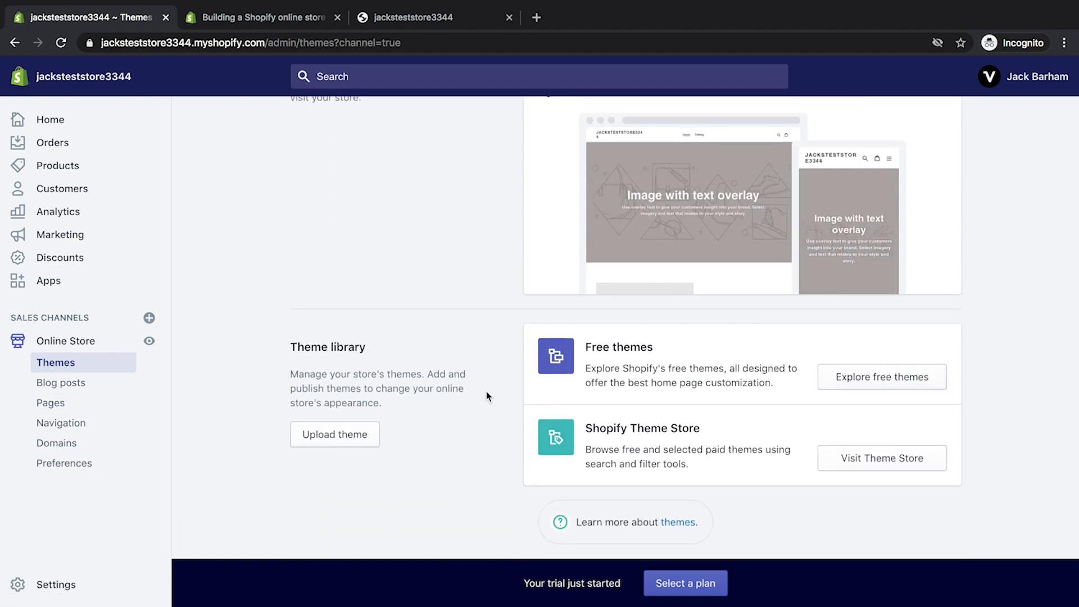
click(87, 383)
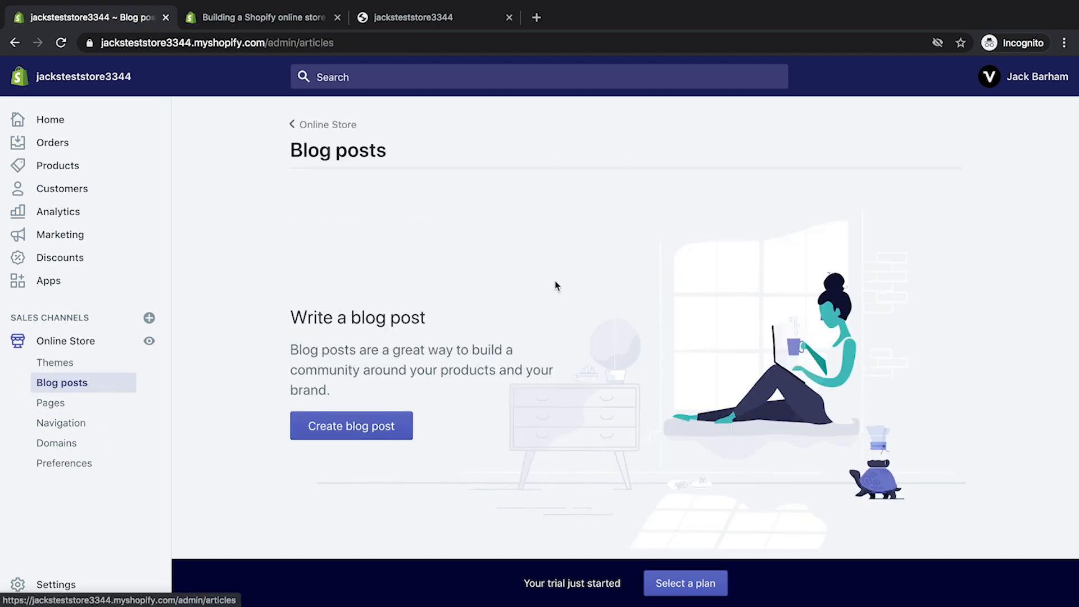
scroll(504, 373, down, 3)
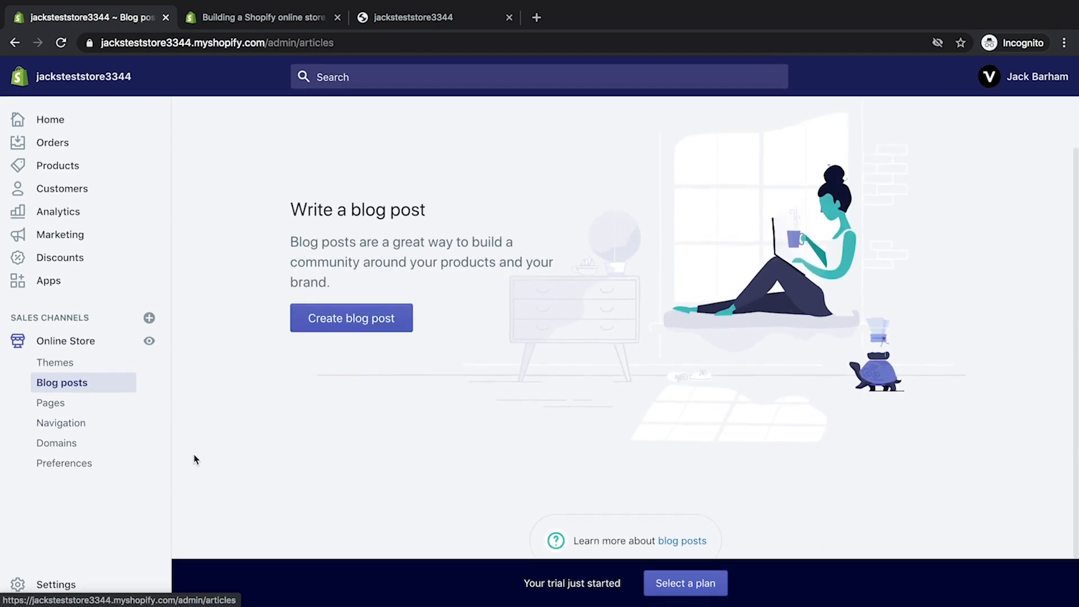
click(82, 403)
scroll(544, 382, down, 3)
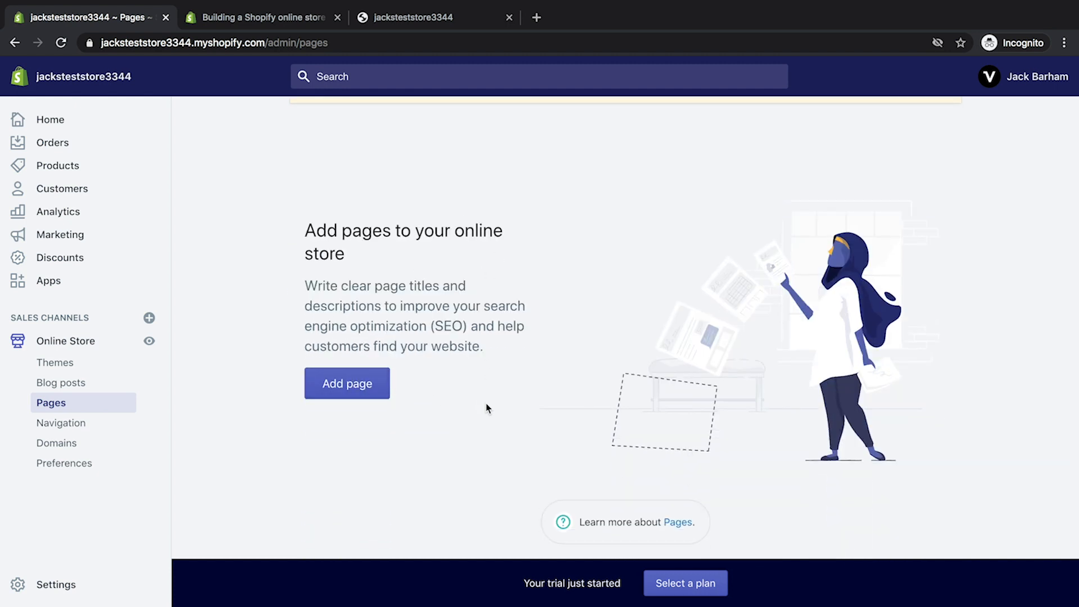
click(75, 423)
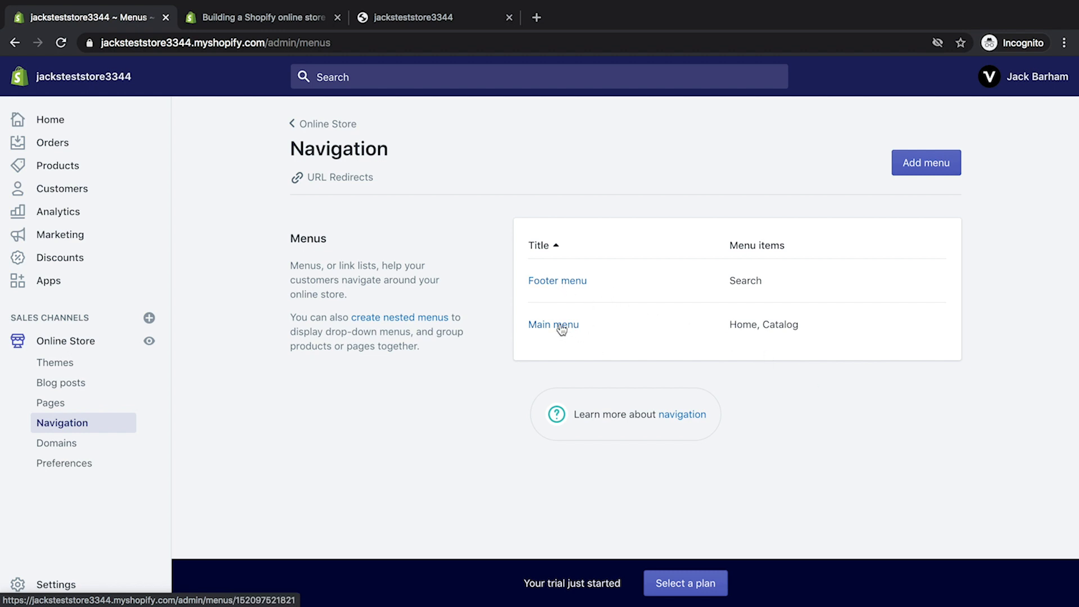
Scroll the live storefront to its footer and dismiss the password-protection notice
click(264, 20)
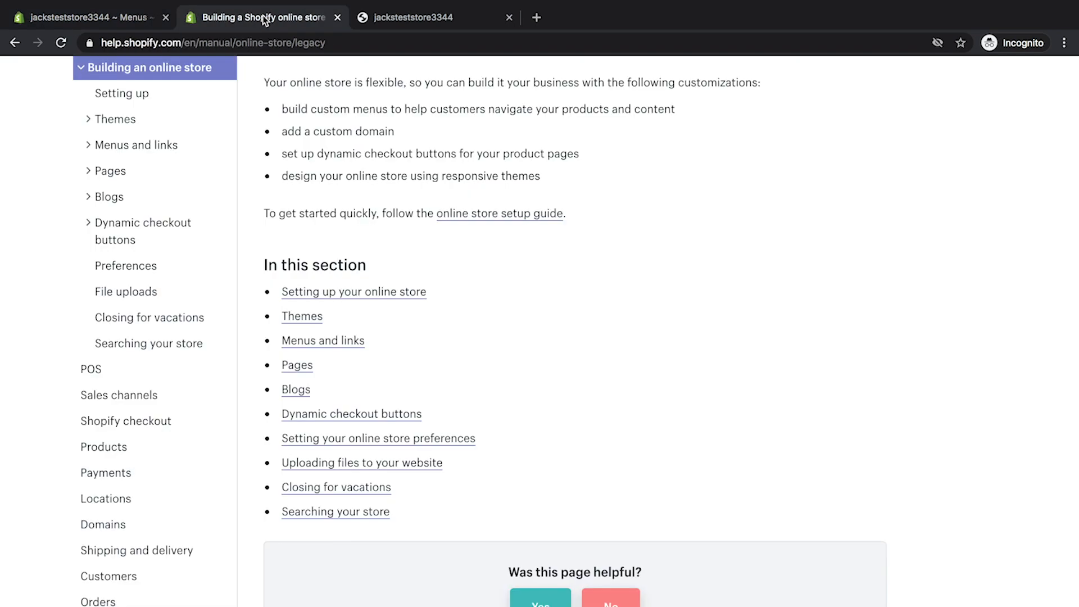
click(399, 25)
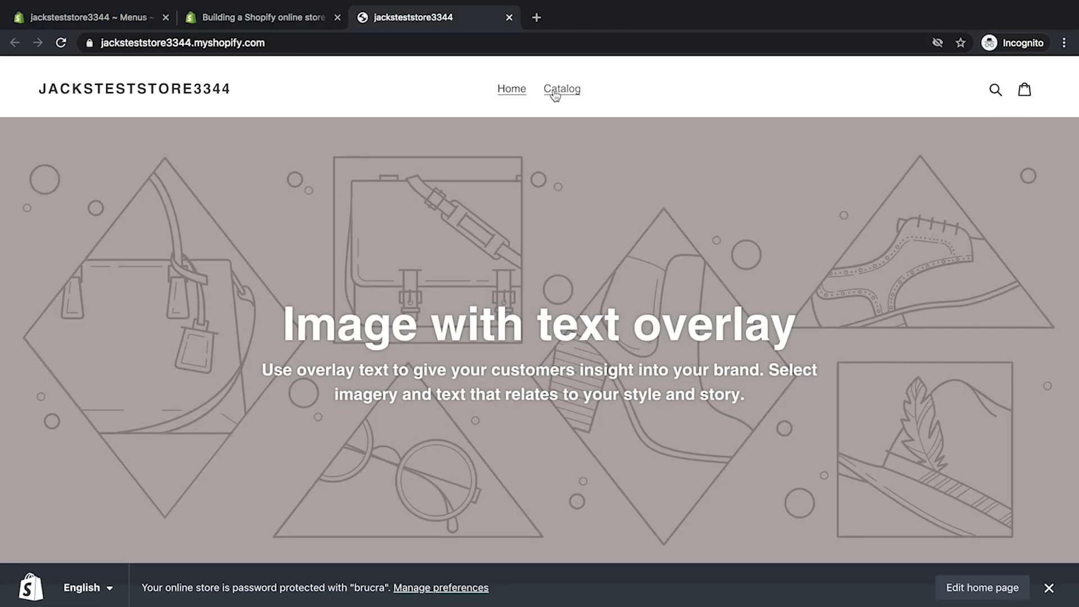
scroll(765, 417, down, 8)
scroll(762, 425, down, 6)
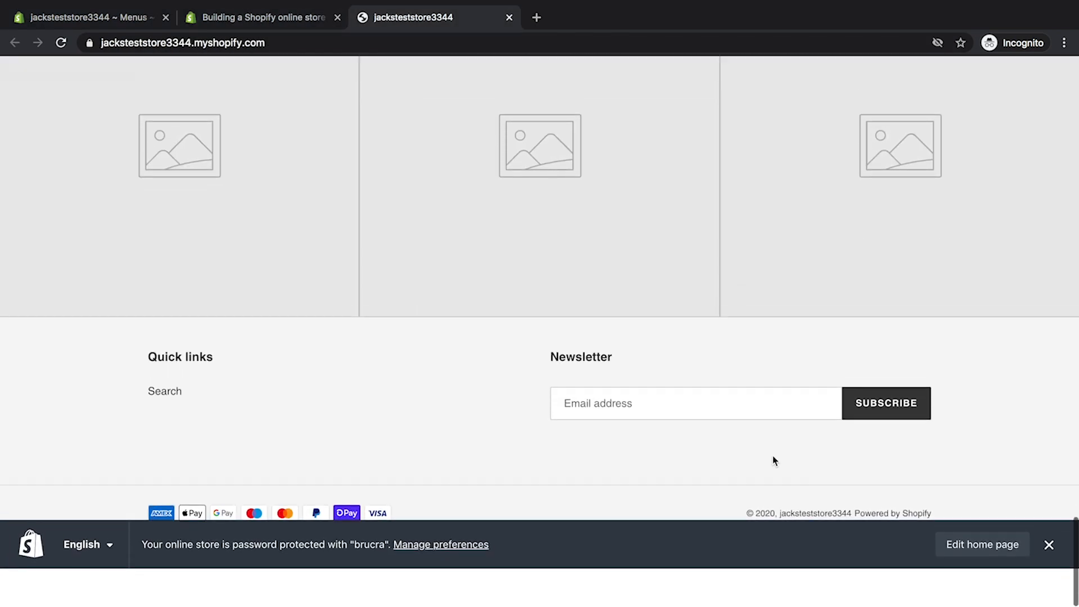
click(1049, 584)
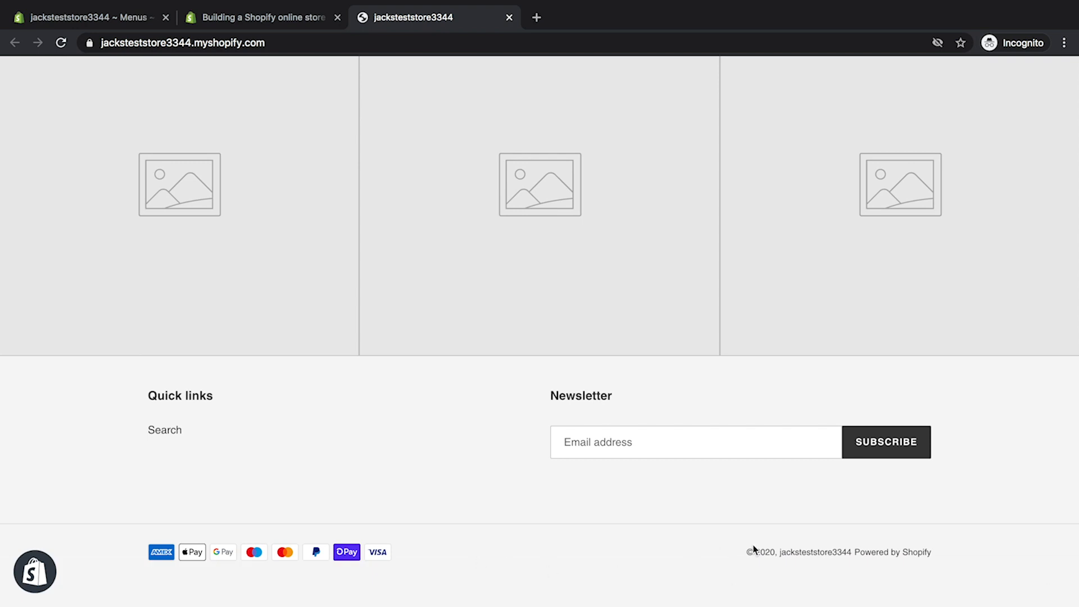
In the admin, open the Domains page showing jacksteststore3344.myshopify.com as primary domain
click(96, 17)
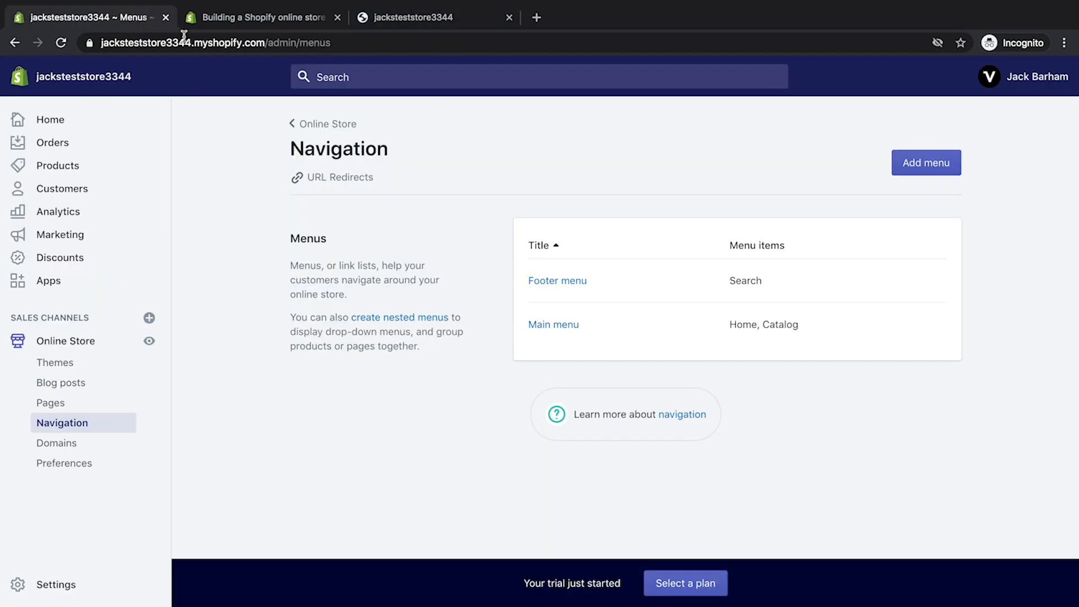
click(85, 445)
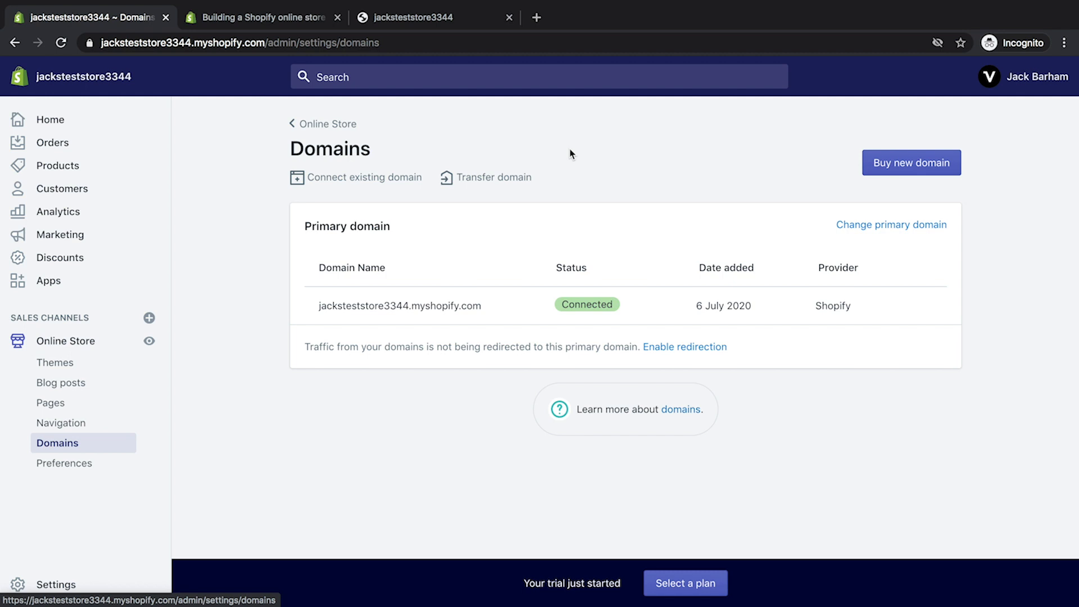
Open Online Store Preferences and check the homepage title and meta description fields
click(101, 466)
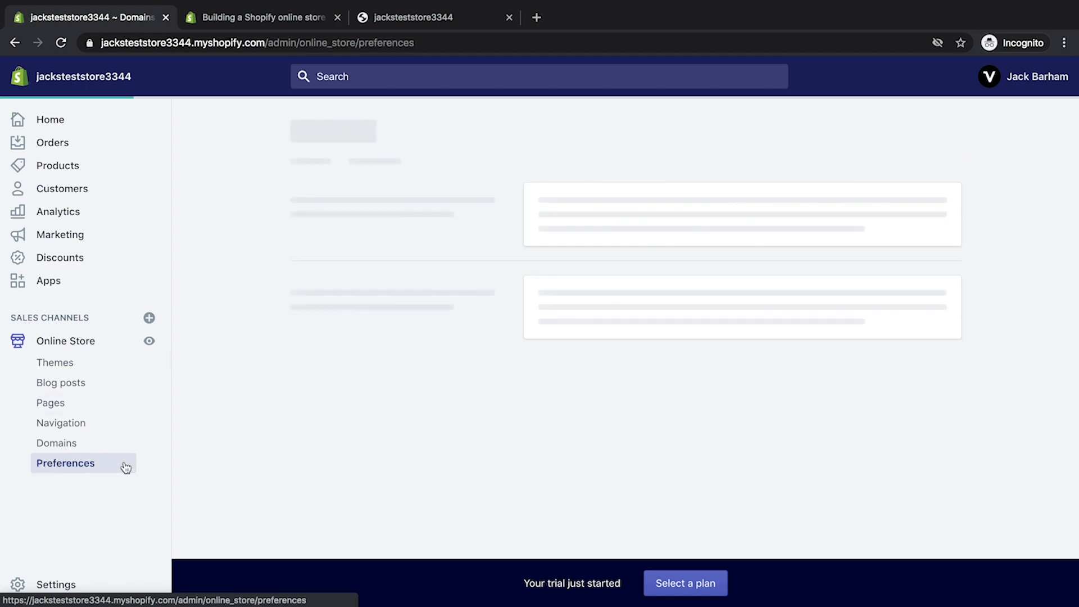
scroll(1024, 333, down, 5)
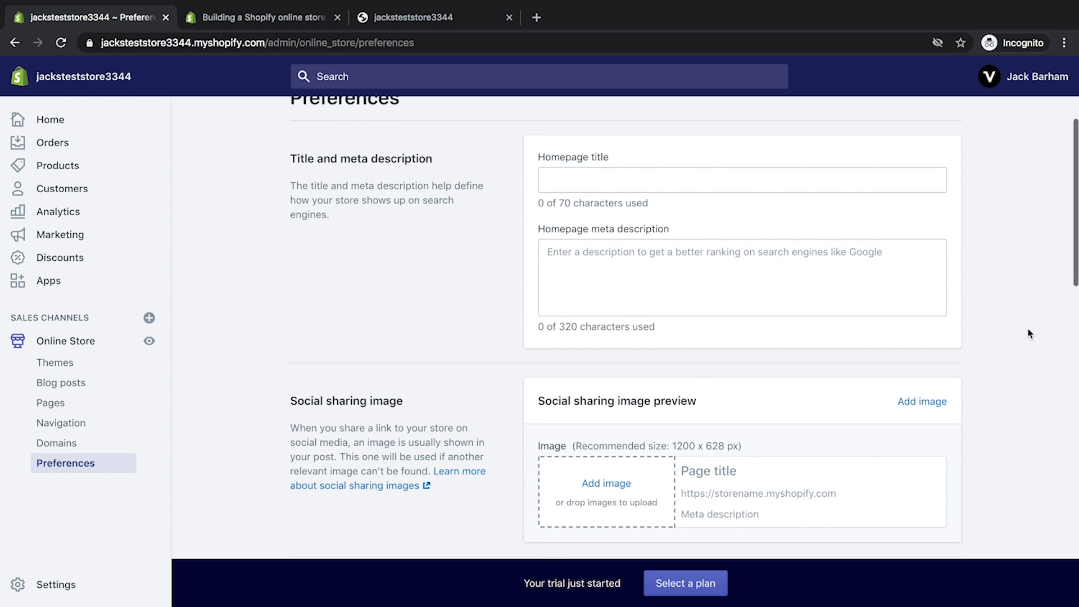
scroll(1030, 341, up, 2)
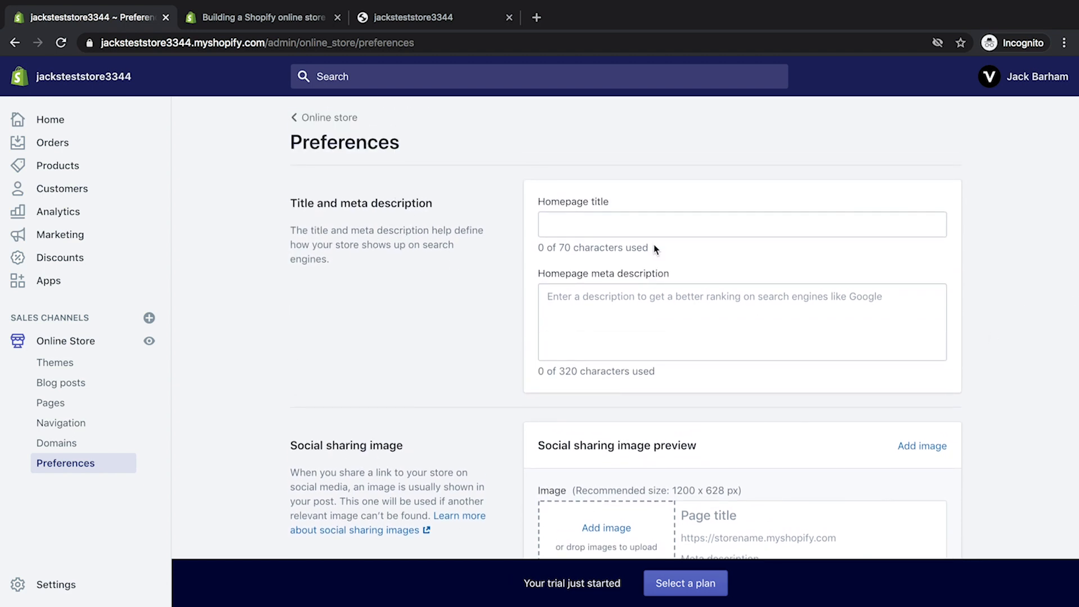
click(652, 216)
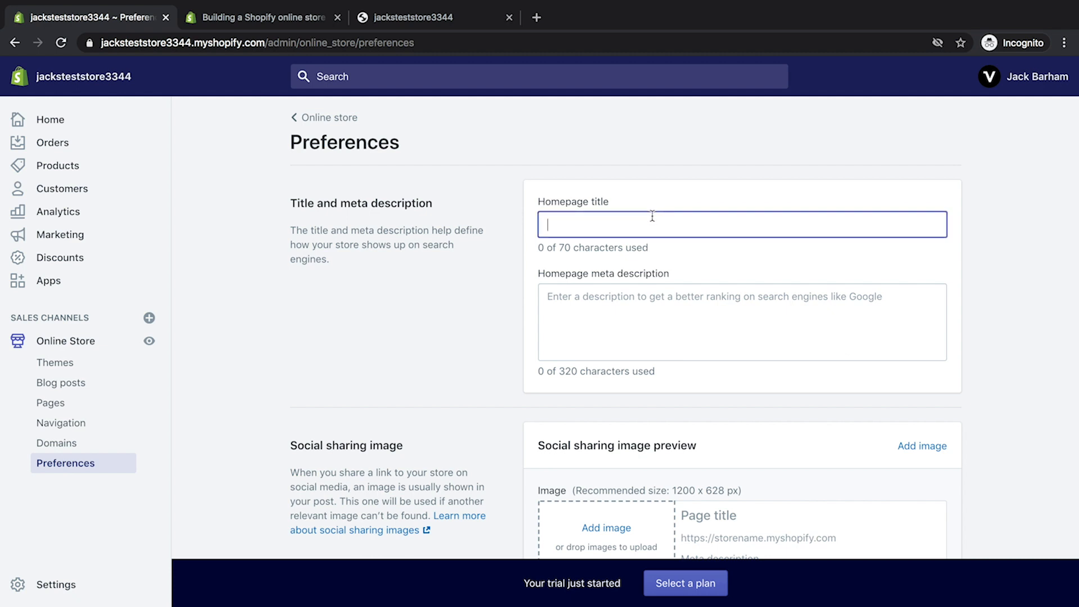
click(702, 338)
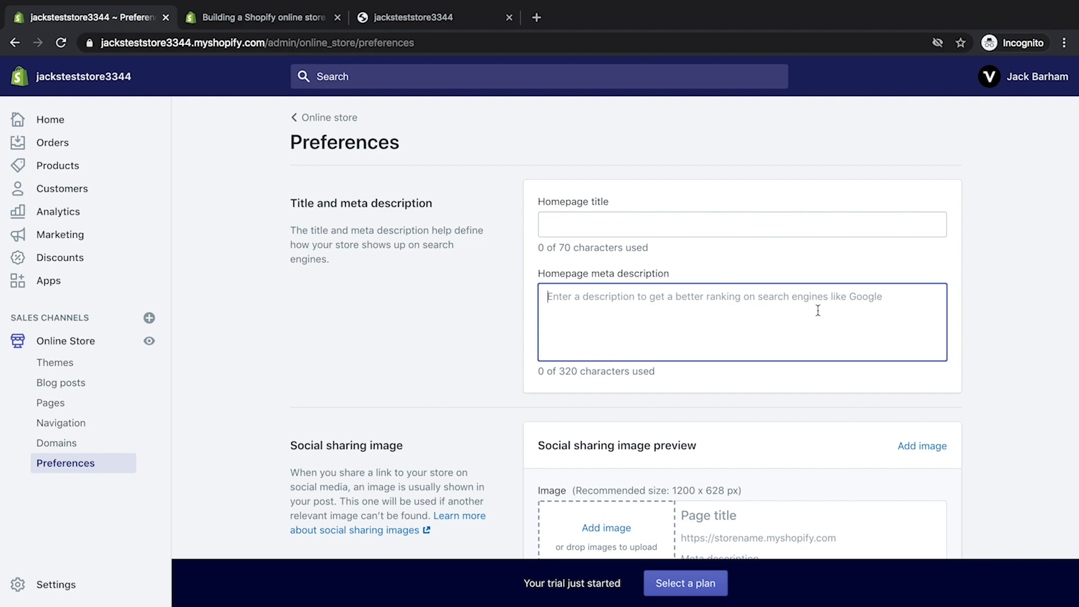
Scroll down to the Google Analytics account field and leave it empty
scroll(824, 307, down, 2)
scroll(824, 304, down, 5)
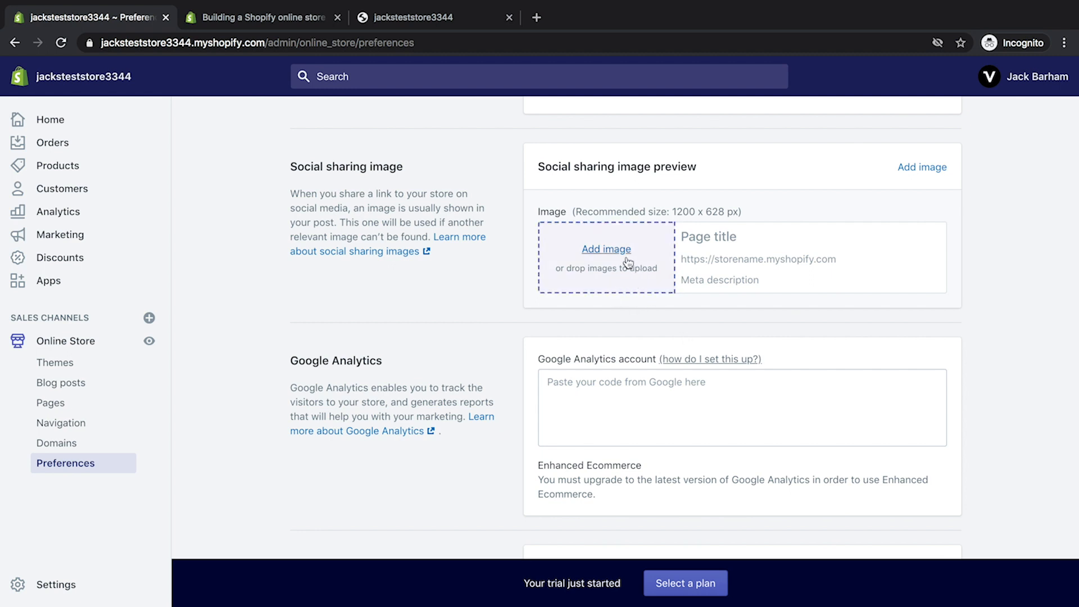
scroll(475, 298, down, 1)
scroll(475, 298, down, 4)
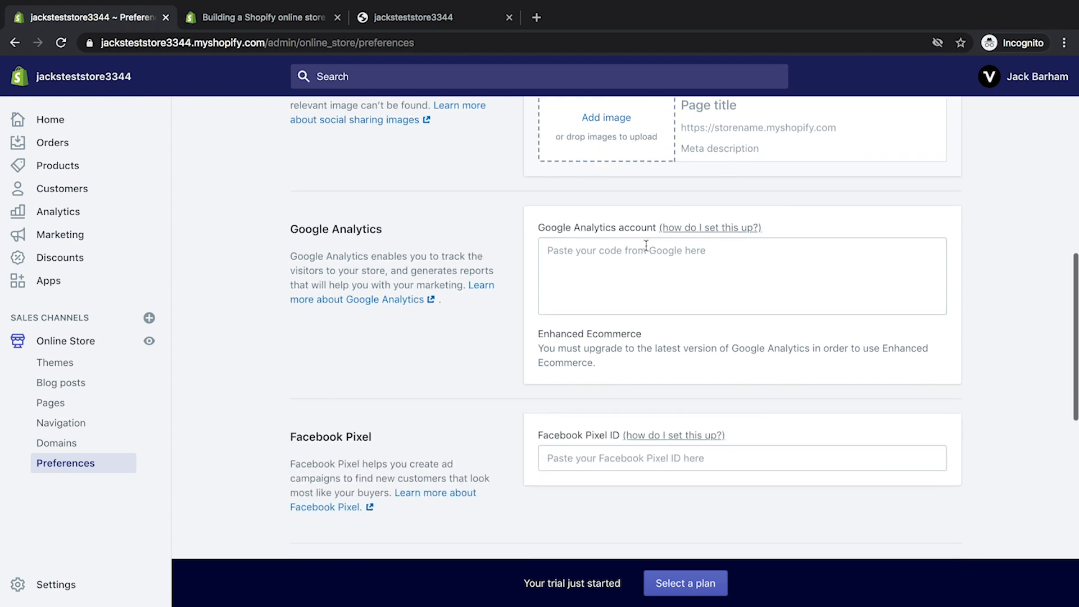
click(639, 259)
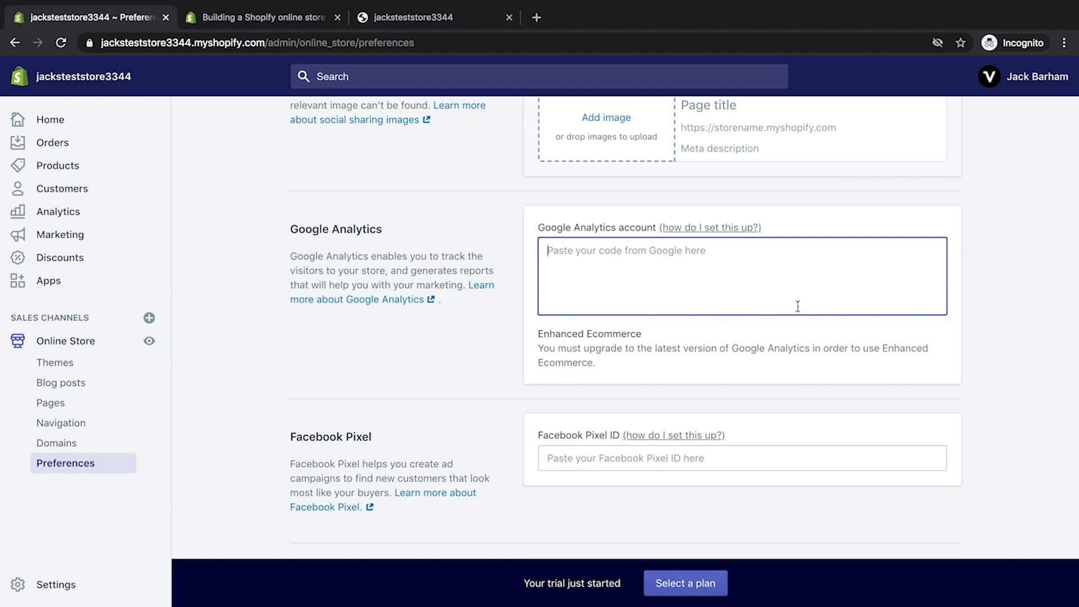
click(1001, 298)
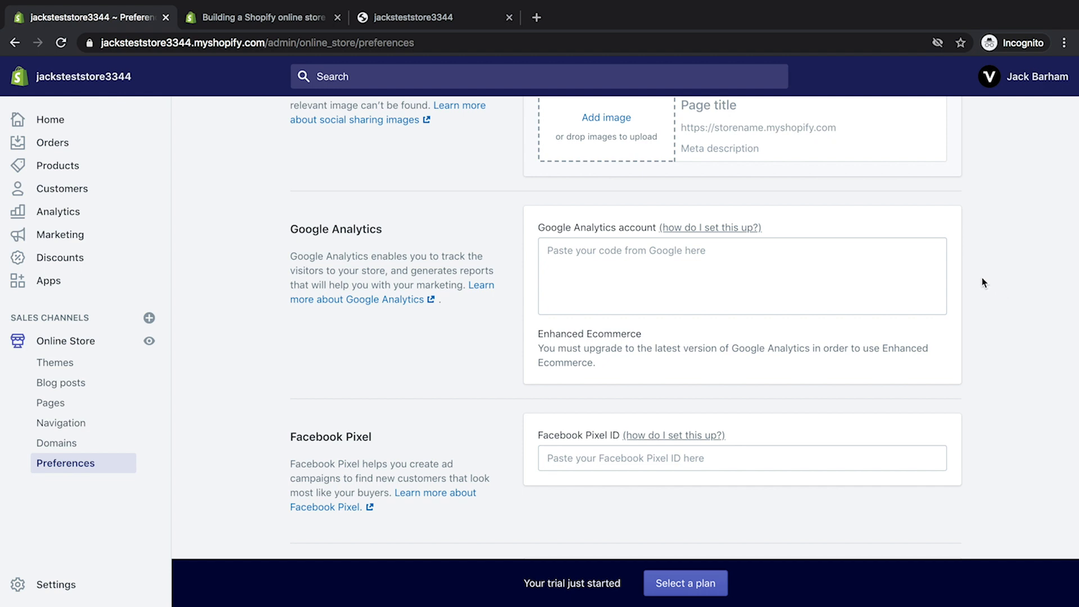
scroll(981, 281, down, 4)
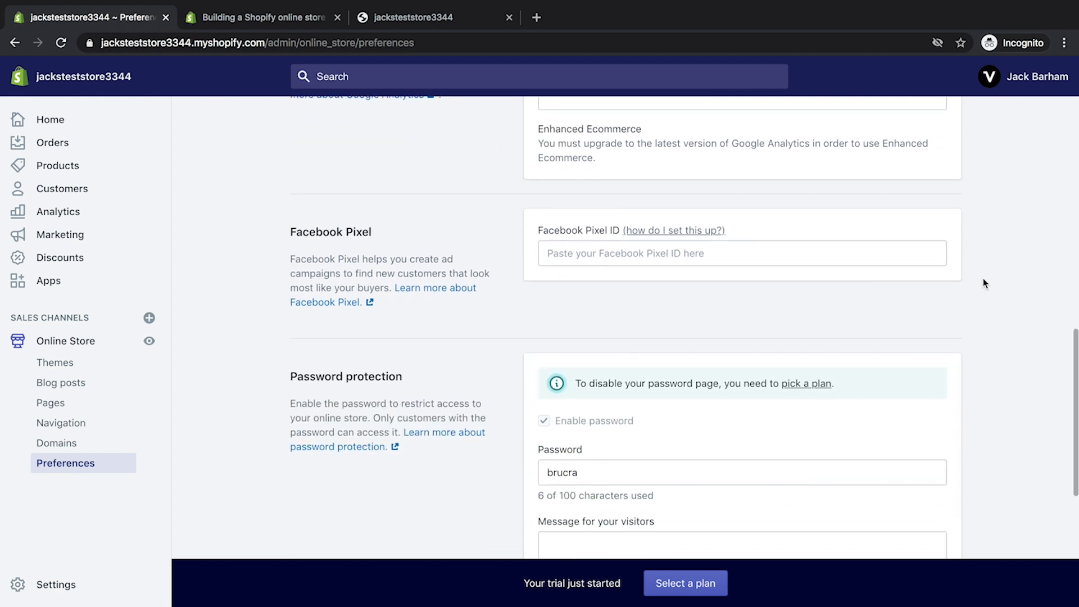
click(786, 250)
click(991, 283)
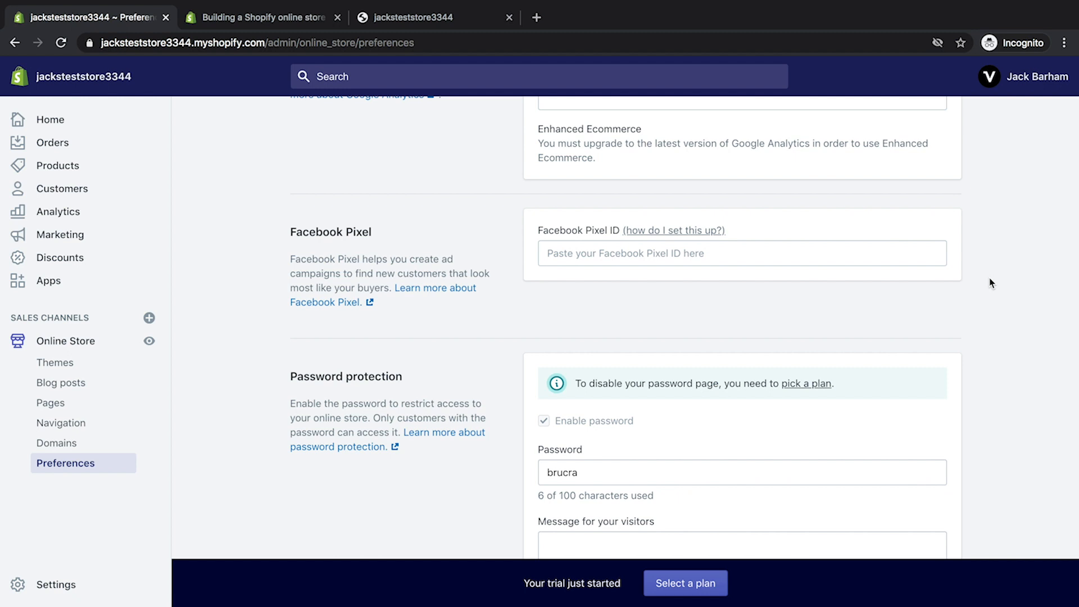
scroll(987, 281, down, 3)
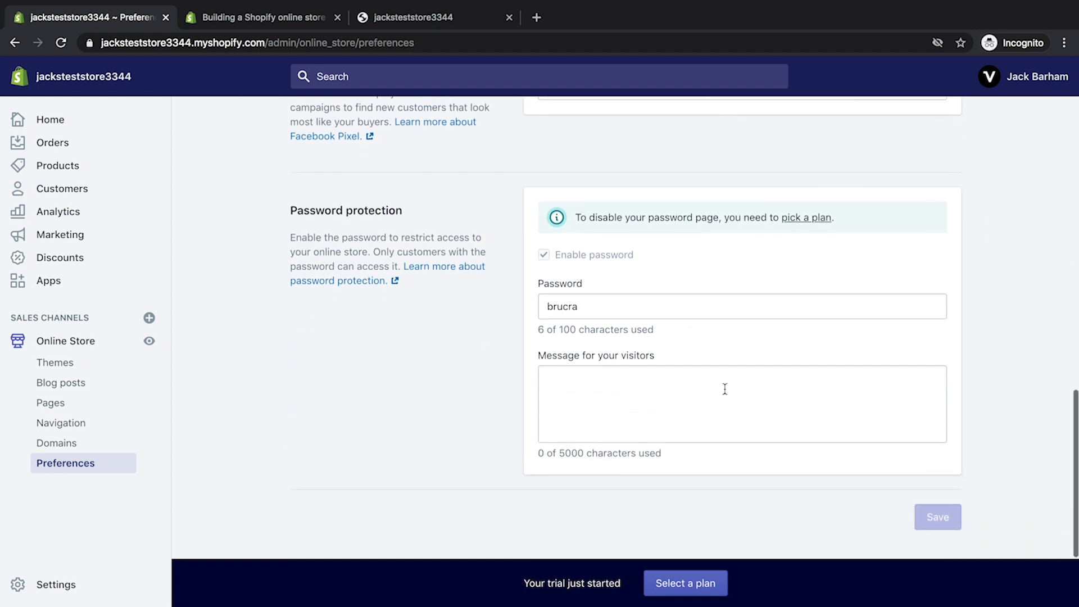
click(603, 306)
click(1049, 325)
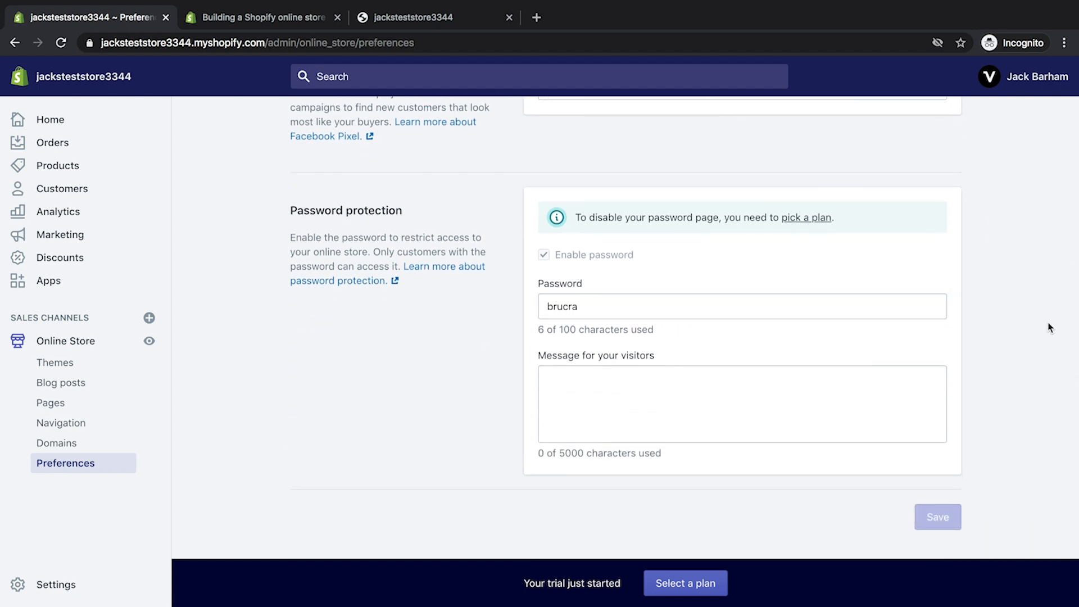
click(636, 306)
click(418, 17)
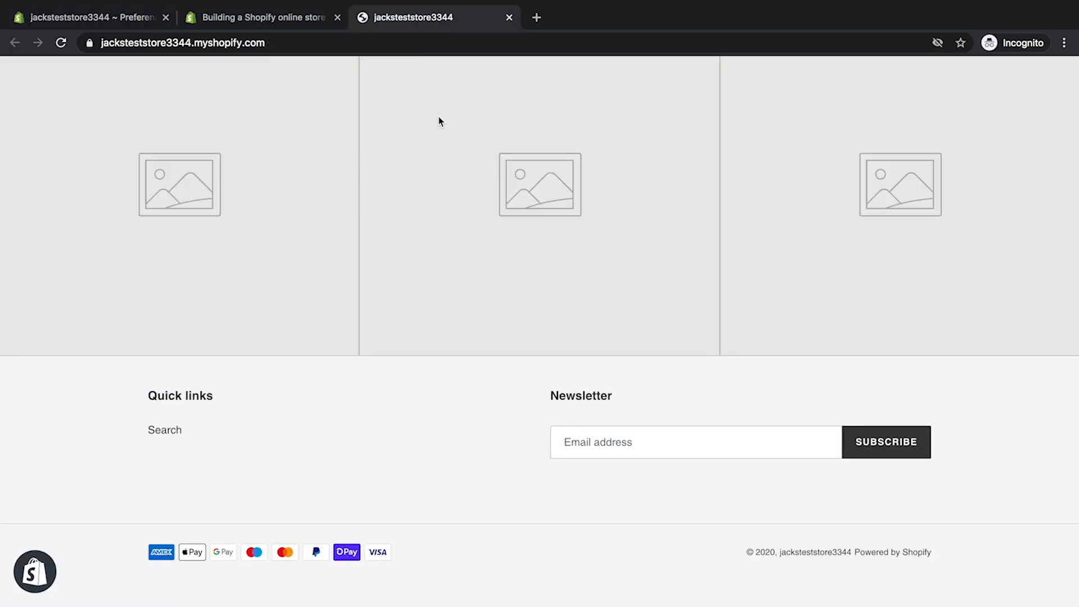
scroll(442, 321, up, 15)
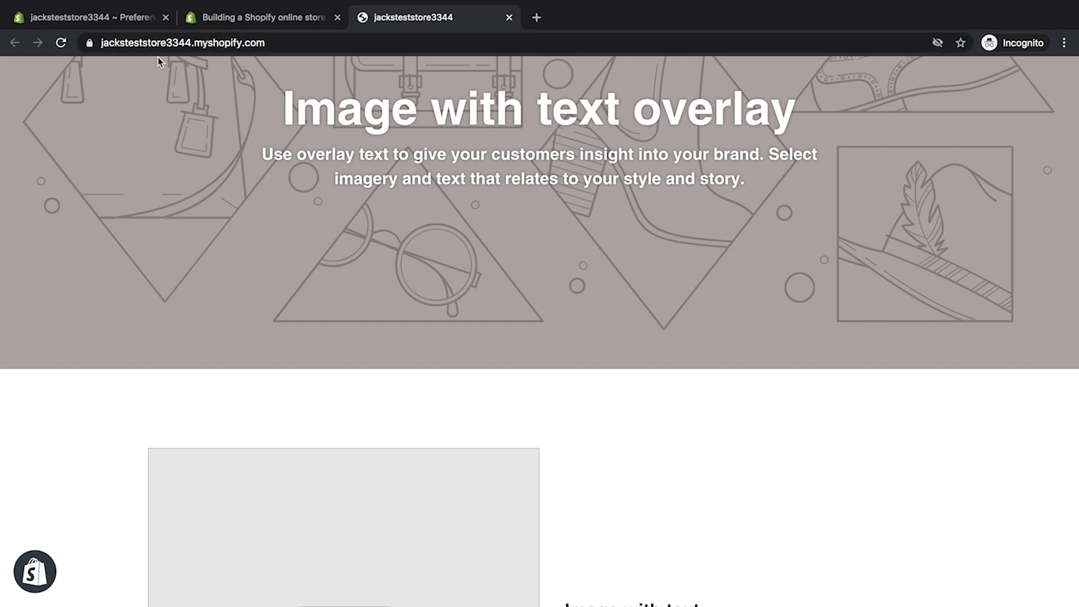
click(106, 16)
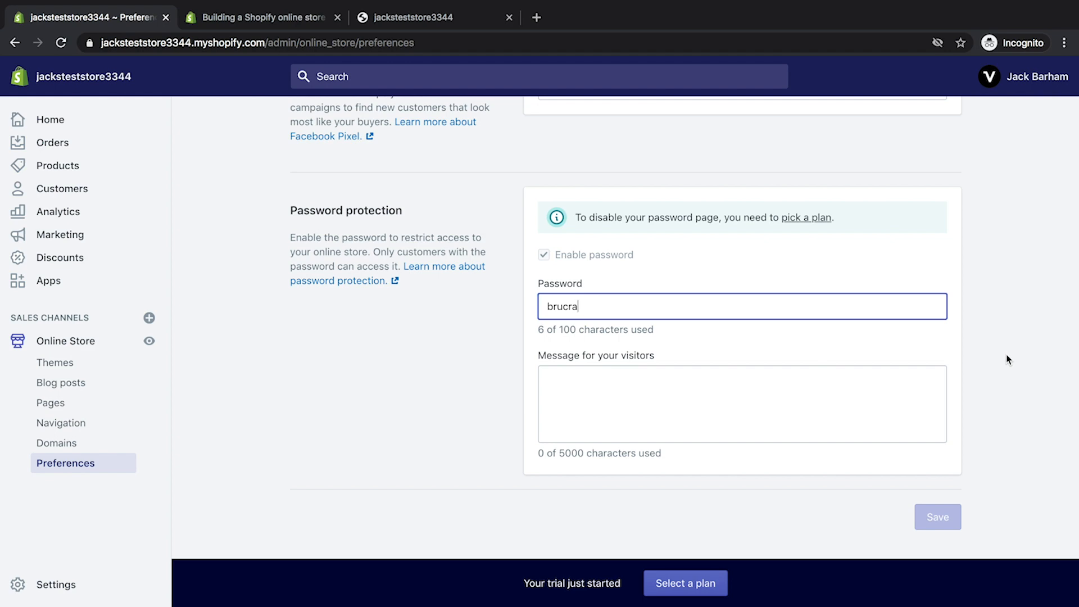
scroll(1007, 359, up, 15)
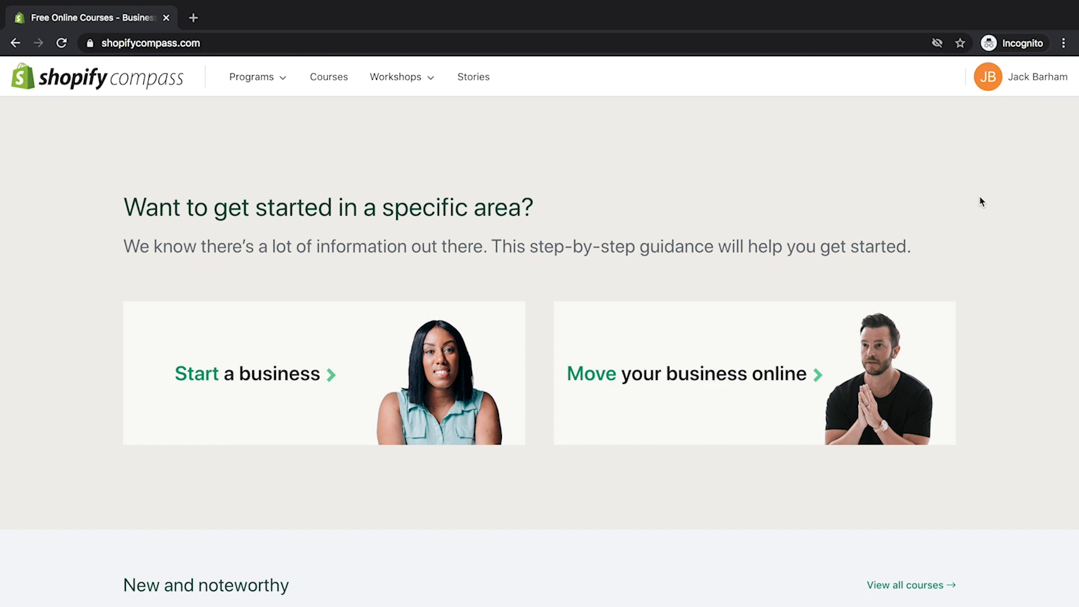
Browse the featured courses carousel, then open the Getting Started with Shopify course
scroll(981, 202, down, 1)
scroll(982, 203, up, 1)
scroll(1020, 129, down, 15)
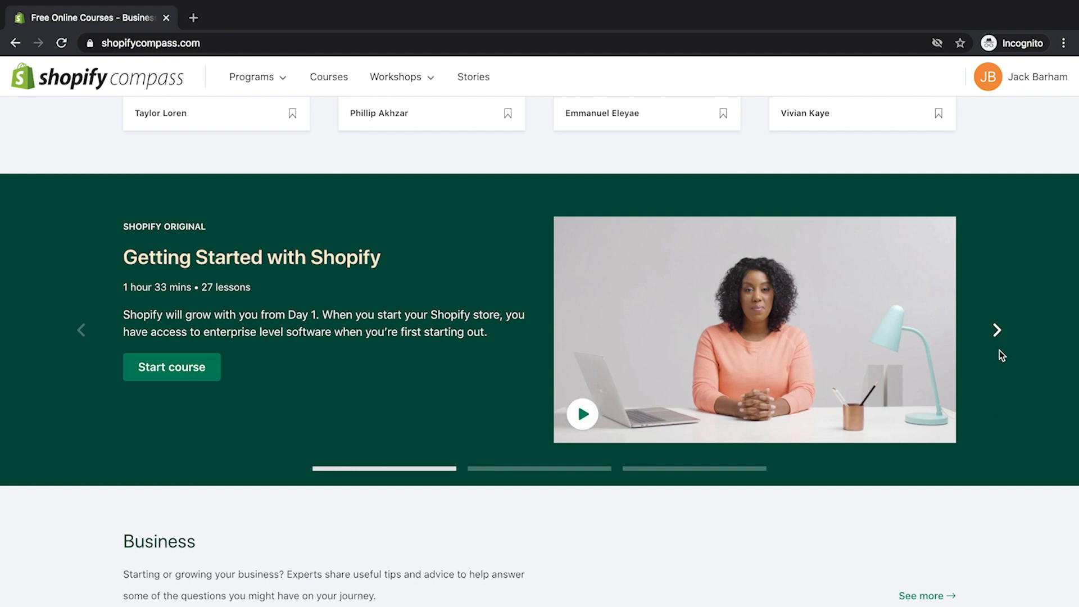
click(997, 330)
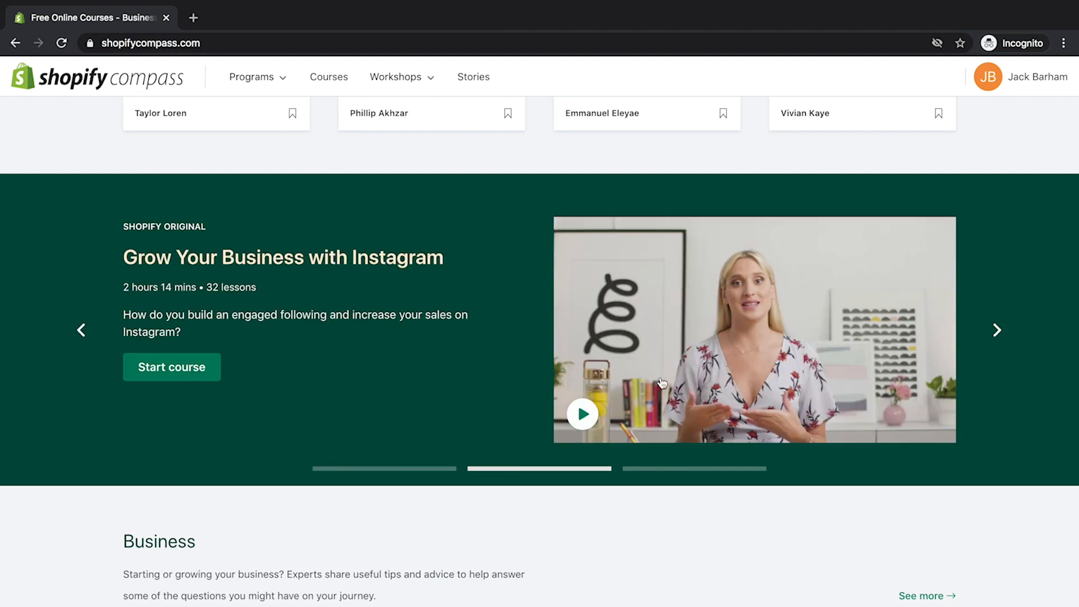
click(1006, 337)
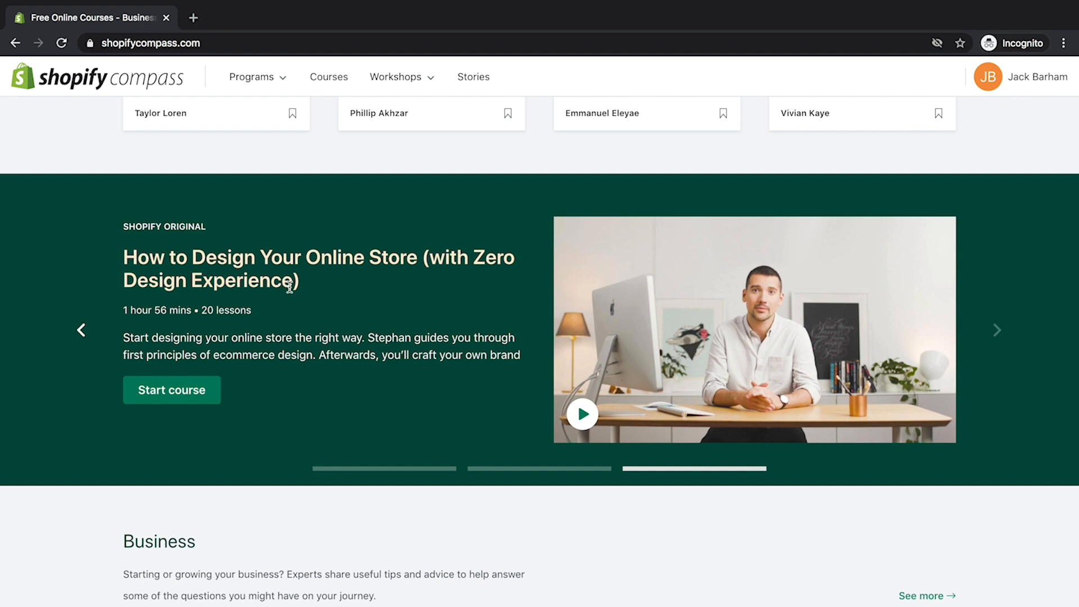
click(81, 330)
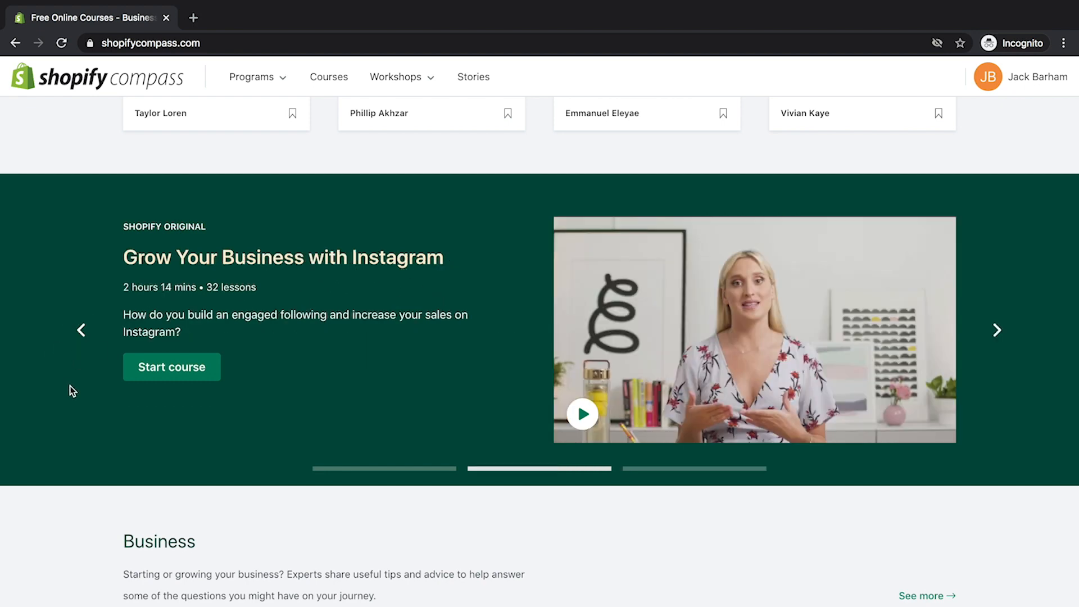
click(81, 332)
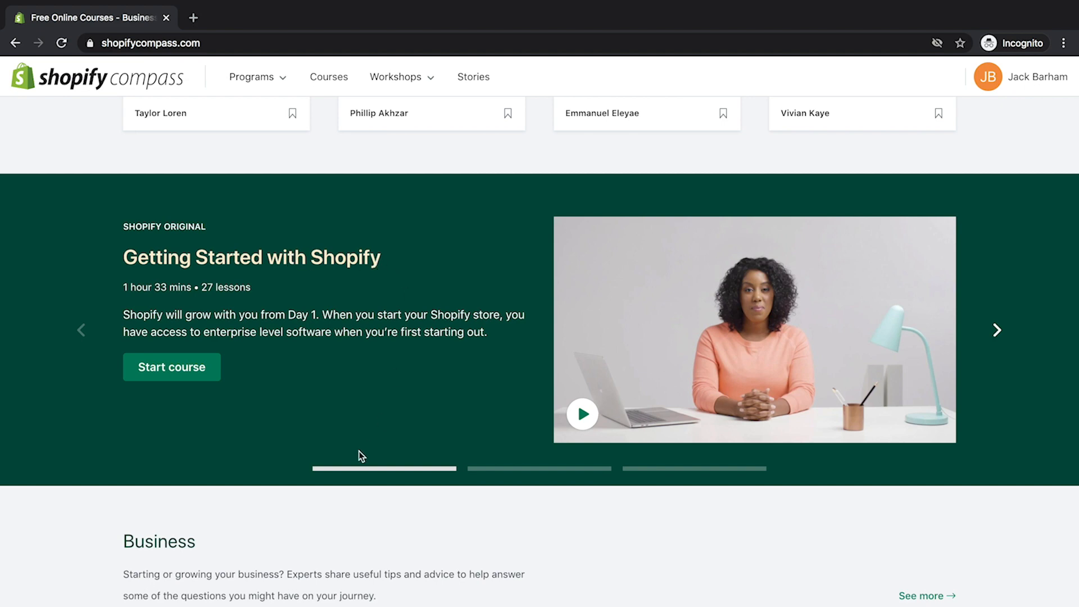
click(188, 368)
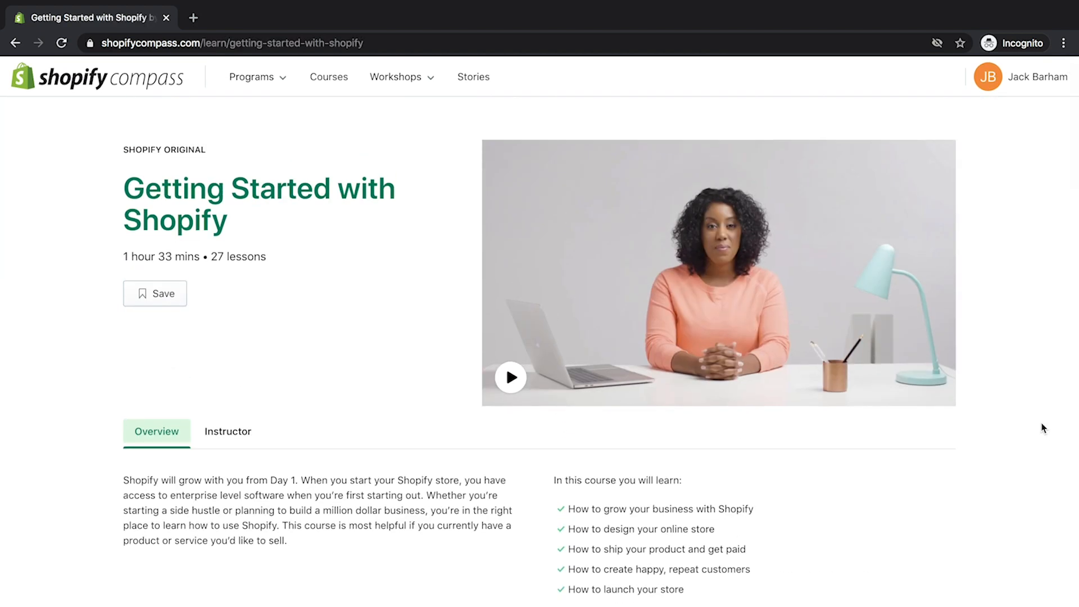
Scroll through the 27-lesson Getting Started with Shopify outline
scroll(1042, 429, down, 4)
scroll(1045, 426, down, 4)
scroll(1050, 426, down, 2)
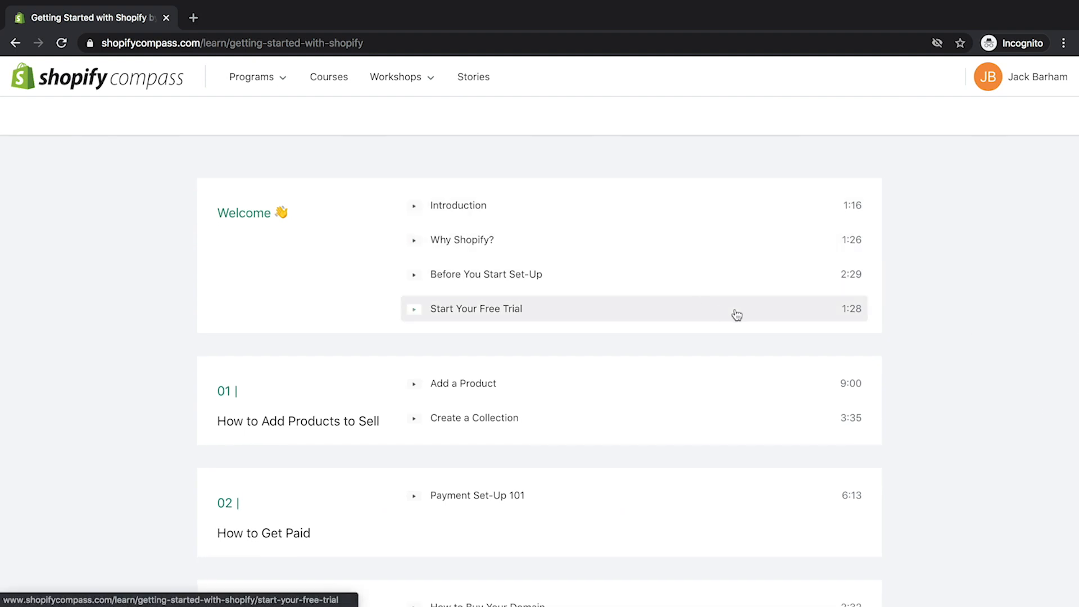
scroll(970, 309, down, 3)
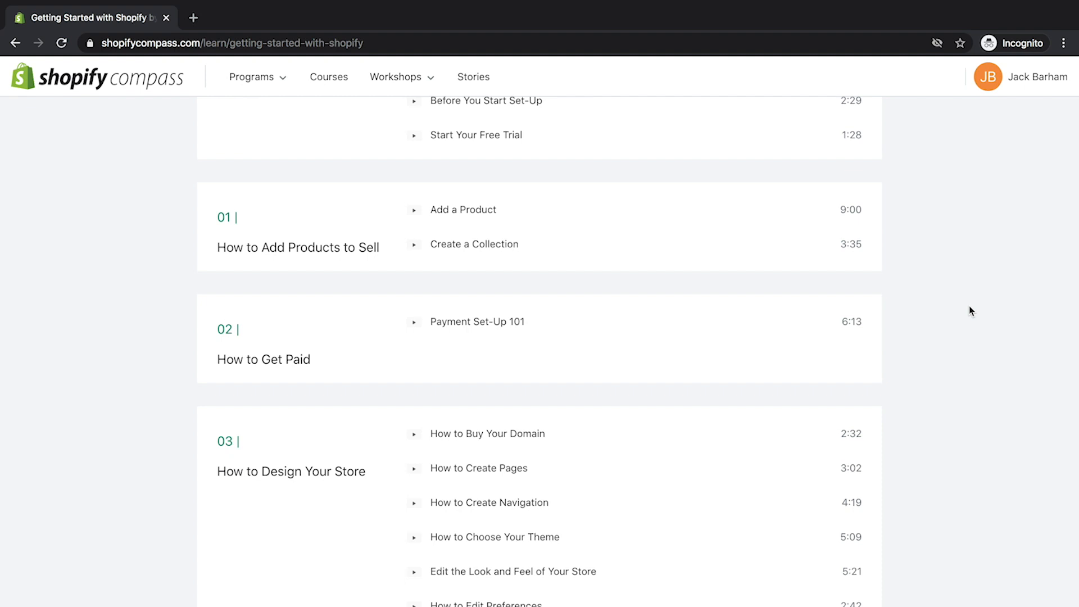
scroll(971, 306, up, 4)
scroll(973, 309, down, 5)
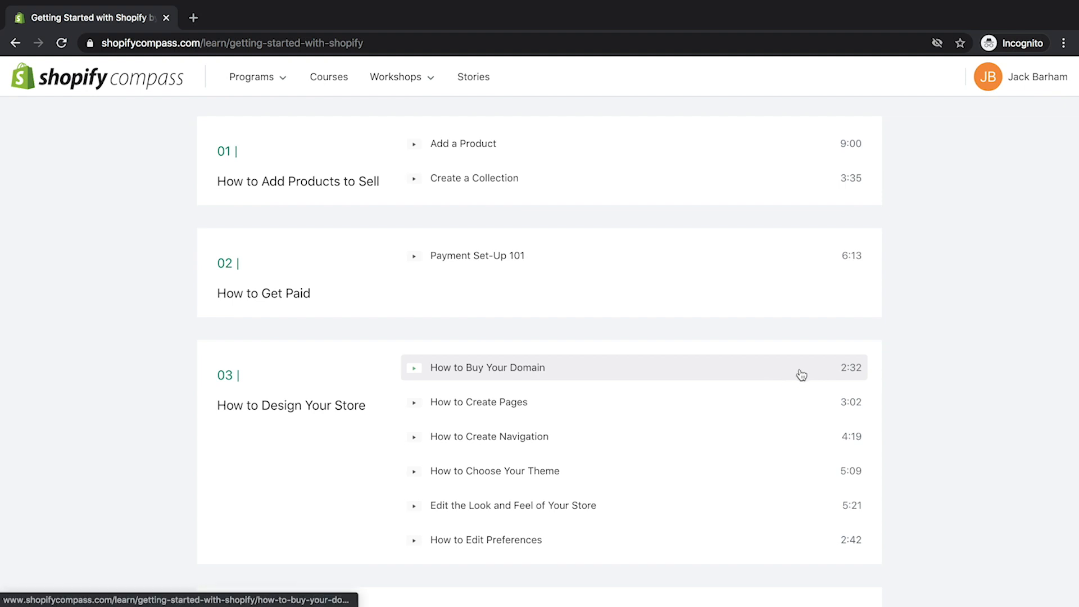
scroll(967, 391, up, 1)
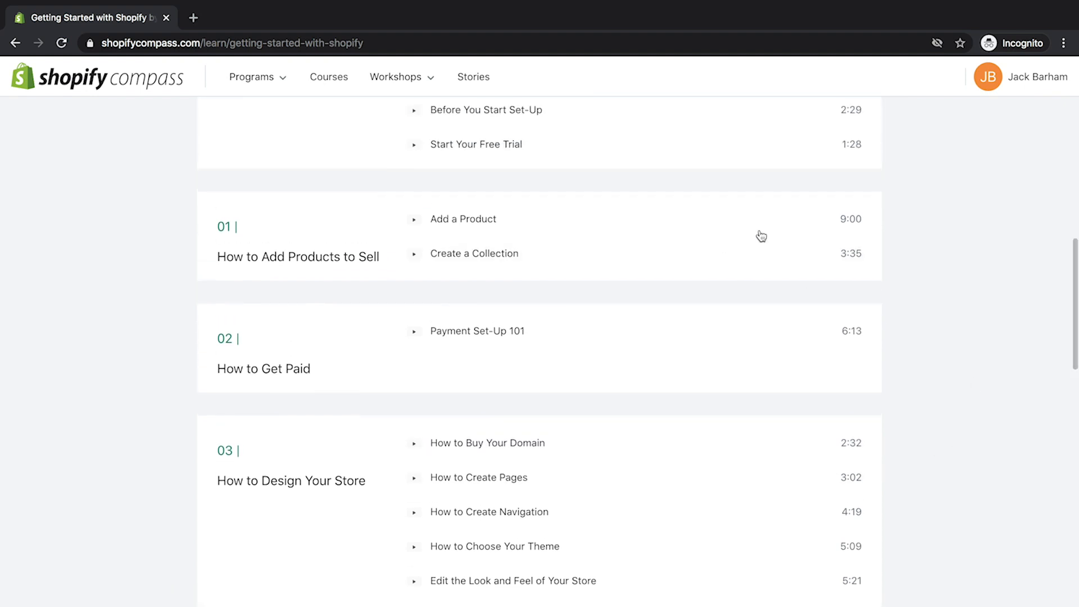
scroll(956, 292, down, 1)
scroll(962, 300, down, 7)
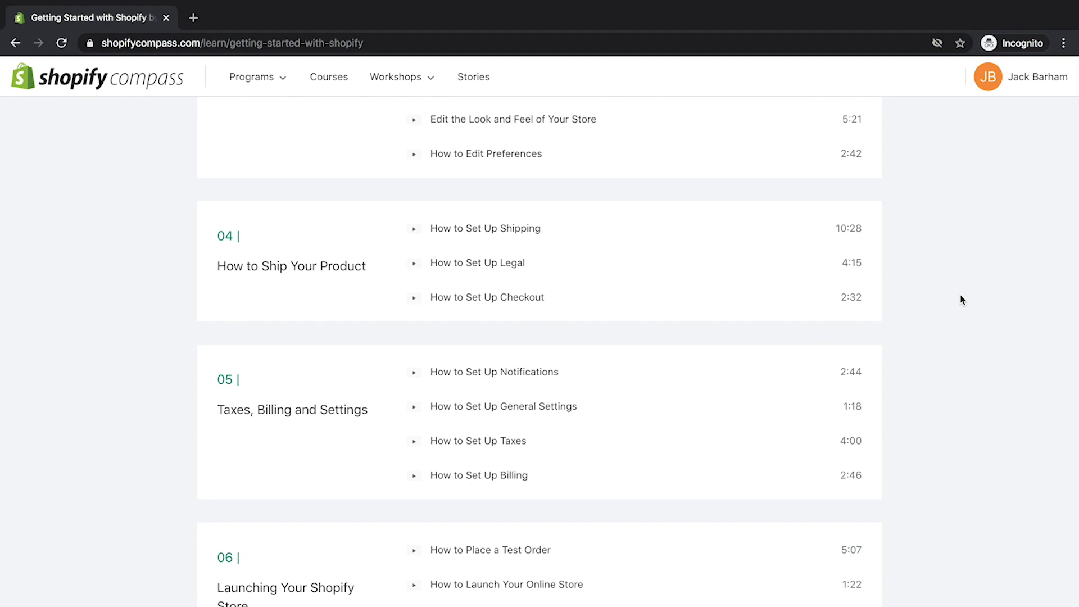
scroll(960, 295, up, 20)
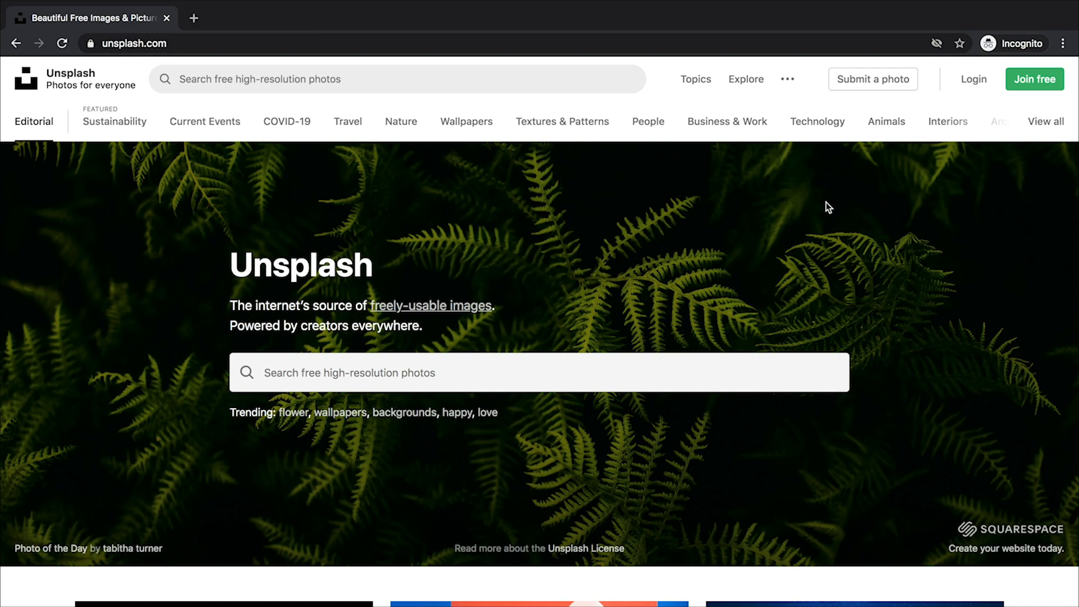
Search Unsplash for 'makeup' and scroll through the 2.1k photo results
click(396, 81)
text(makeup)
key(Return)
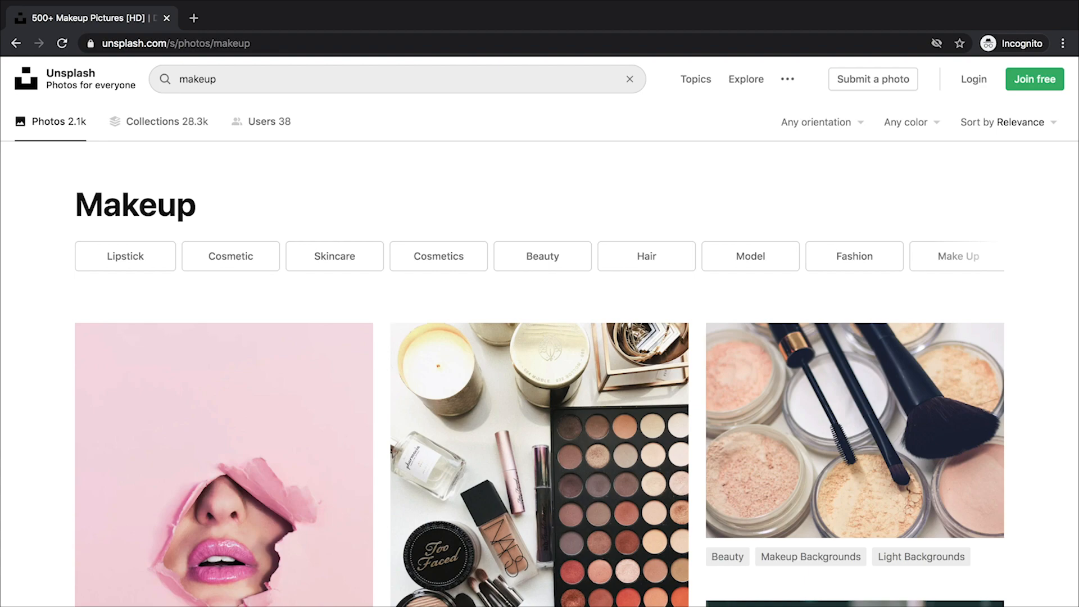
scroll(1061, 338, down, 20)
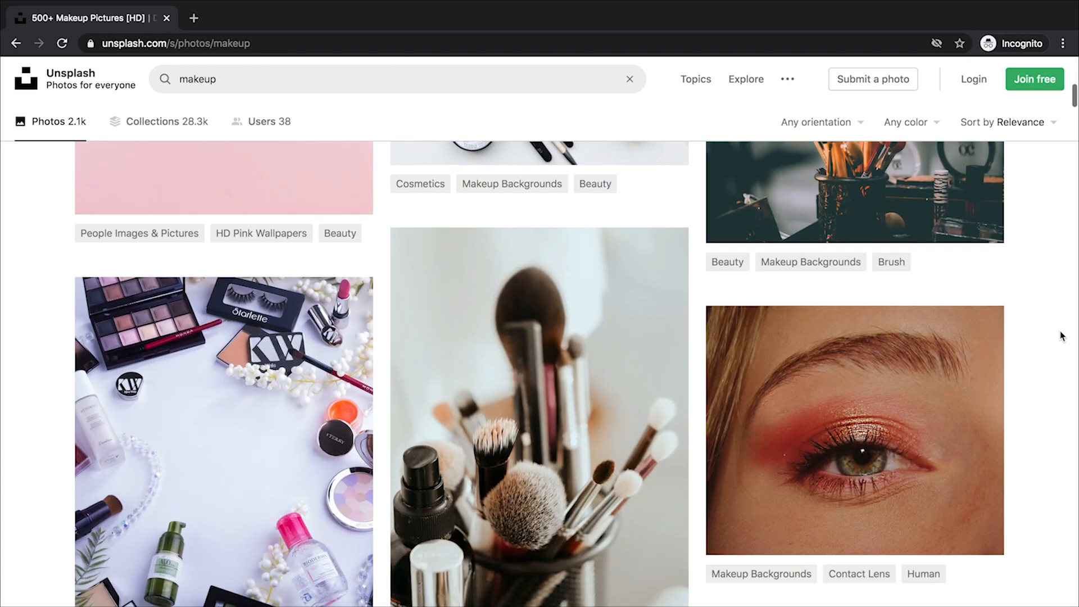
scroll(1061, 335, down, 20)
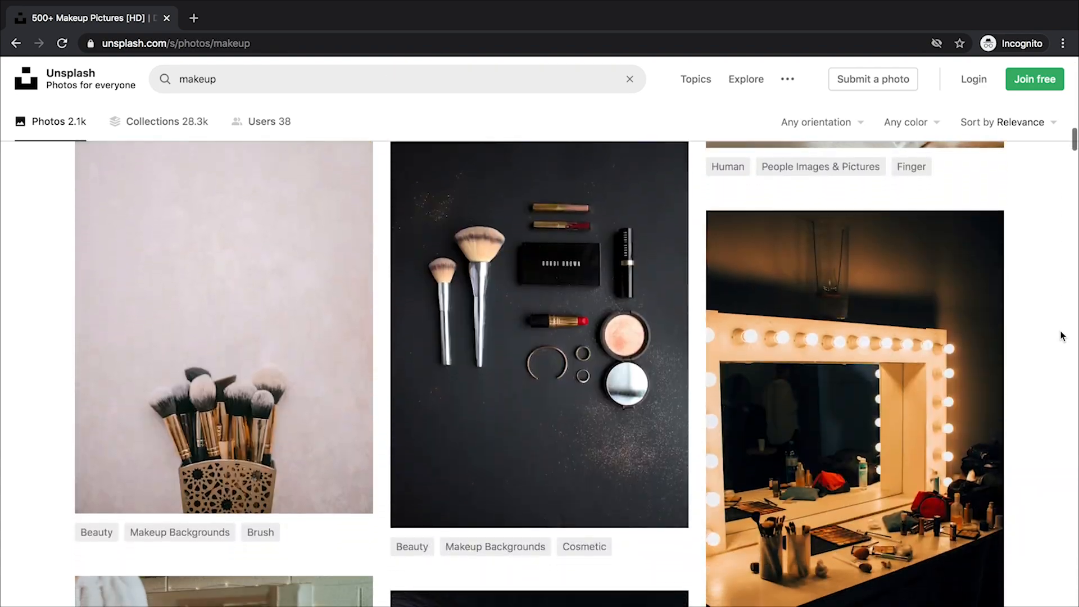
scroll(1061, 336, down, 20)
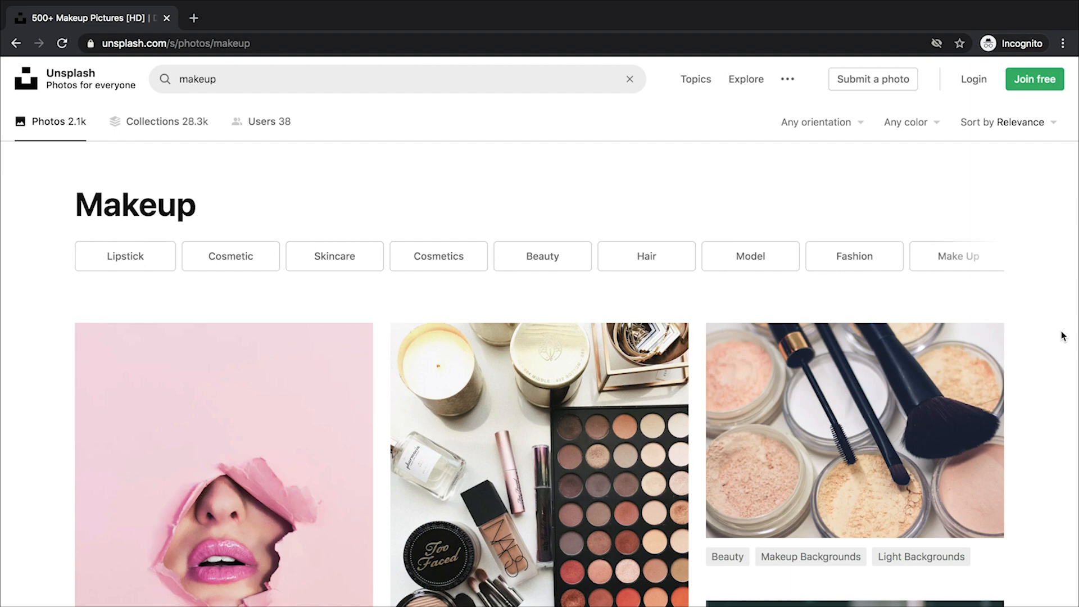
scroll(1064, 337, down, 15)
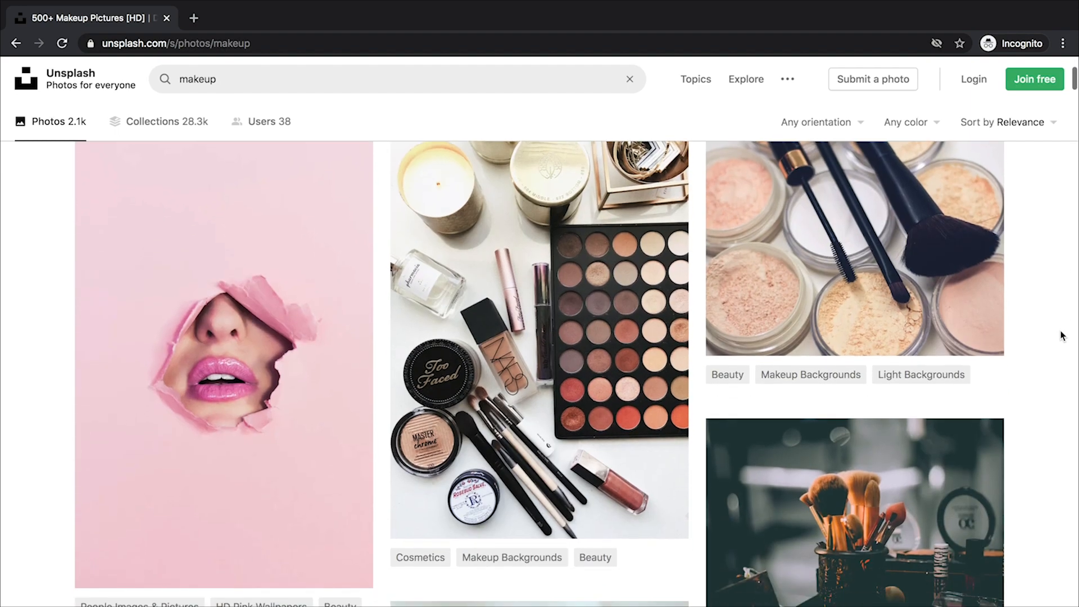
scroll(1062, 337, down, 15)
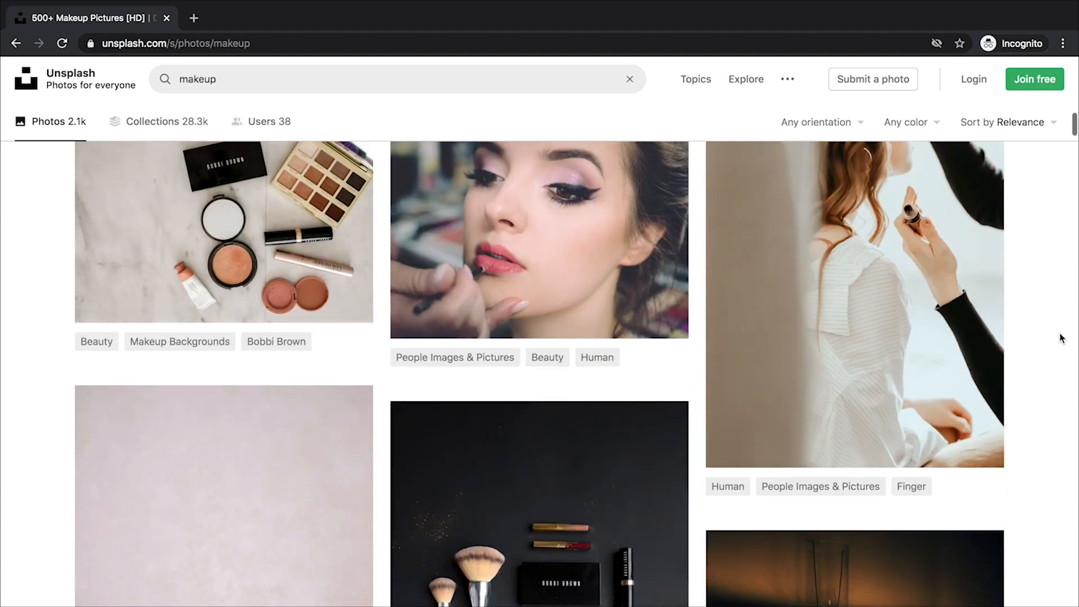
scroll(1062, 339, up, 3)
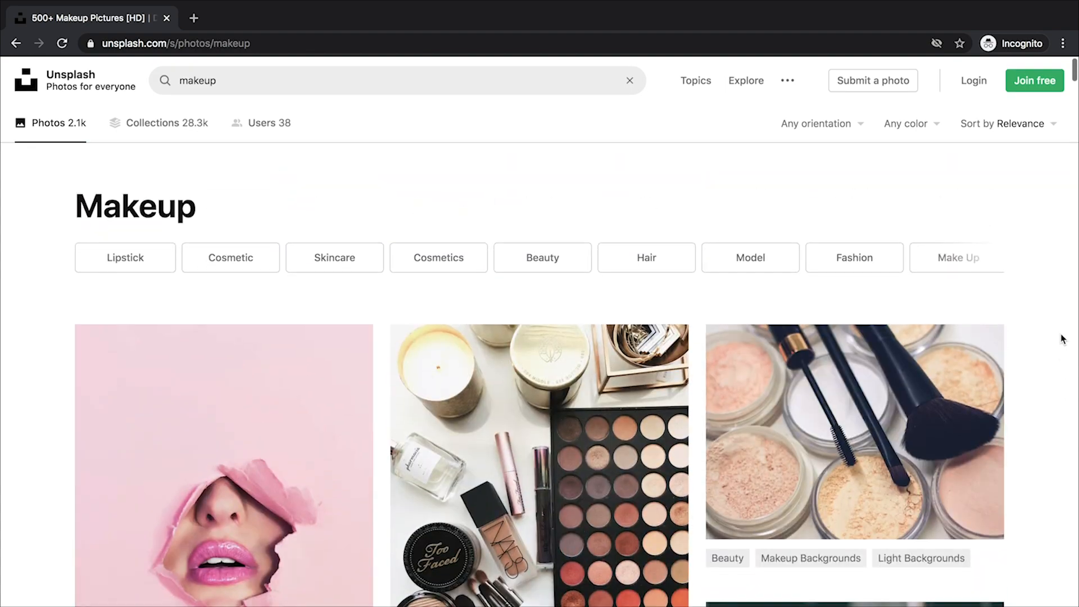
Download the loose powder and brushes photo and dismiss the thank-you message
click(870, 427)
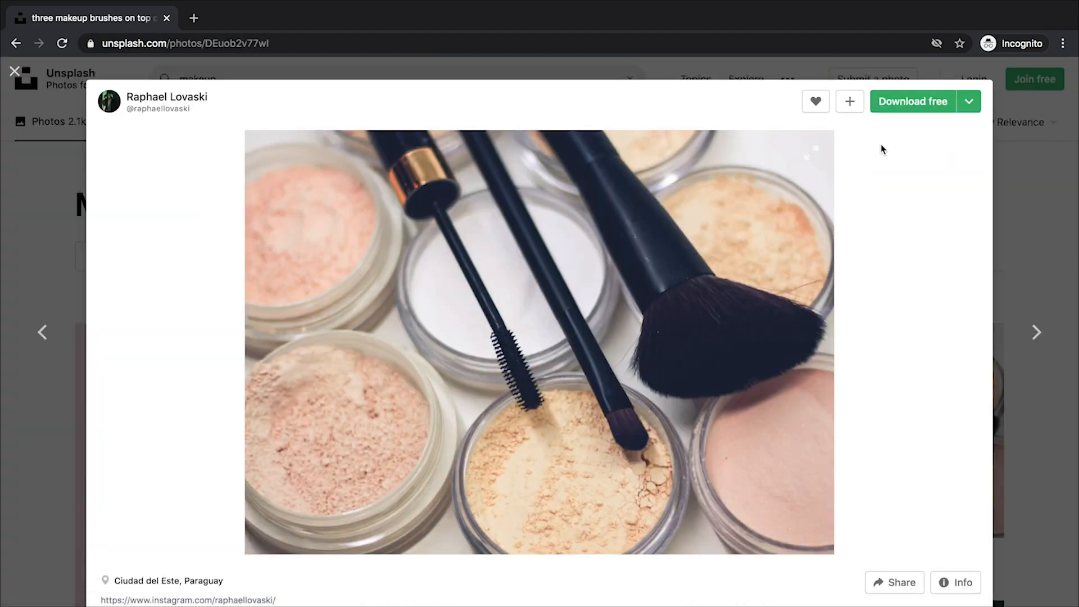
click(911, 102)
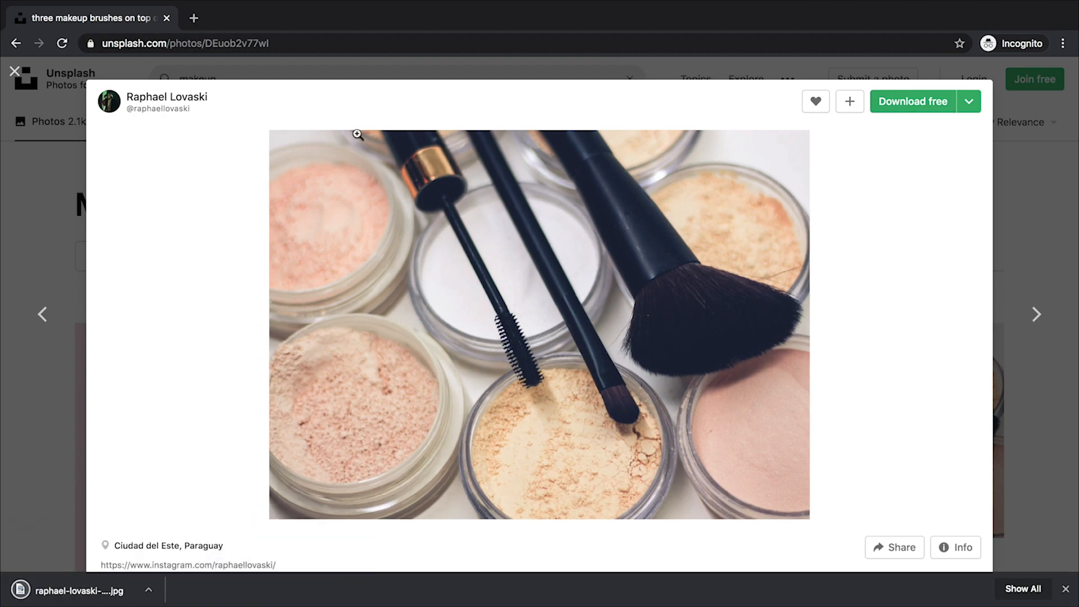
click(15, 71)
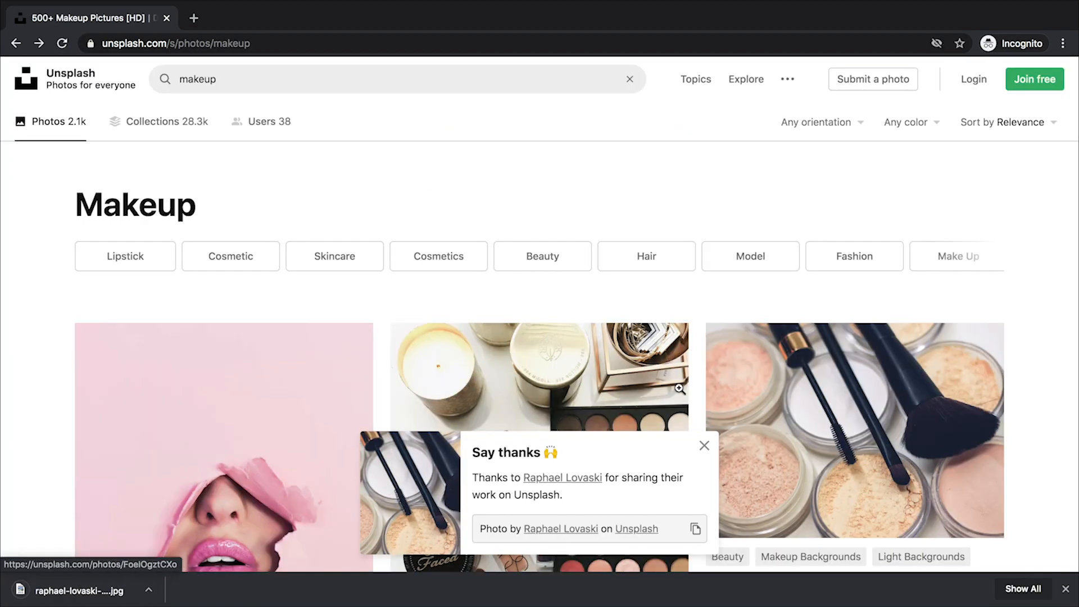
click(704, 446)
Download a makeup brushes photo further down the results
scroll(1049, 375, down, 8)
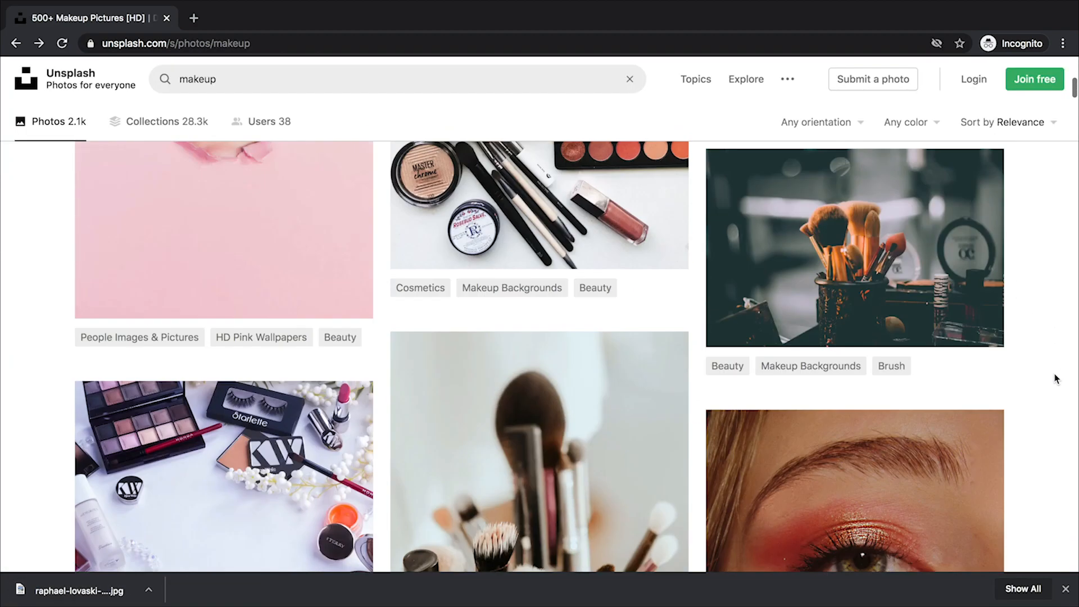
scroll(1056, 378, down, 5)
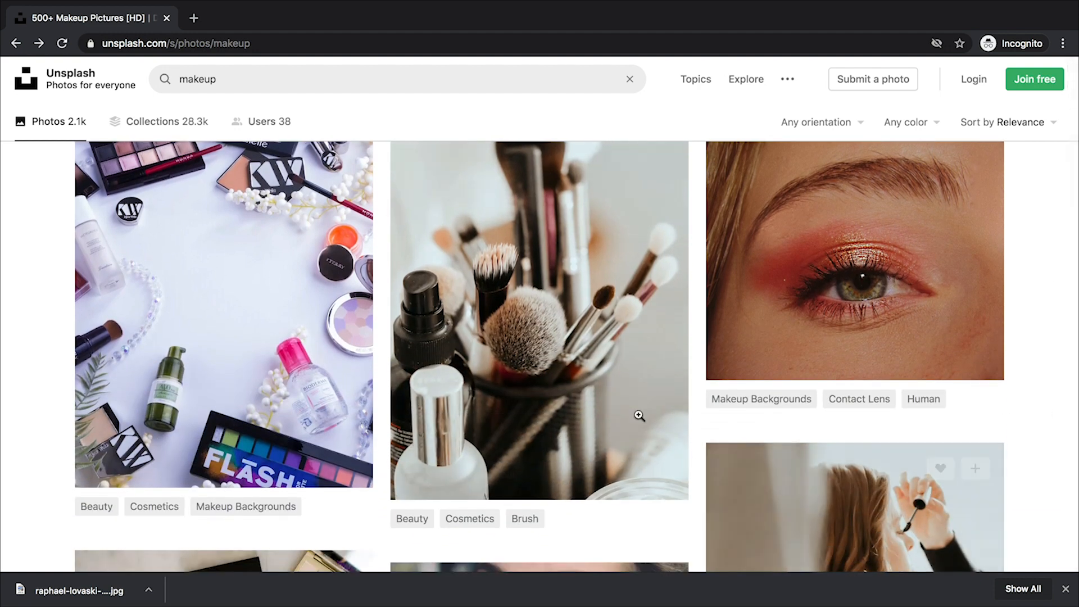
click(639, 416)
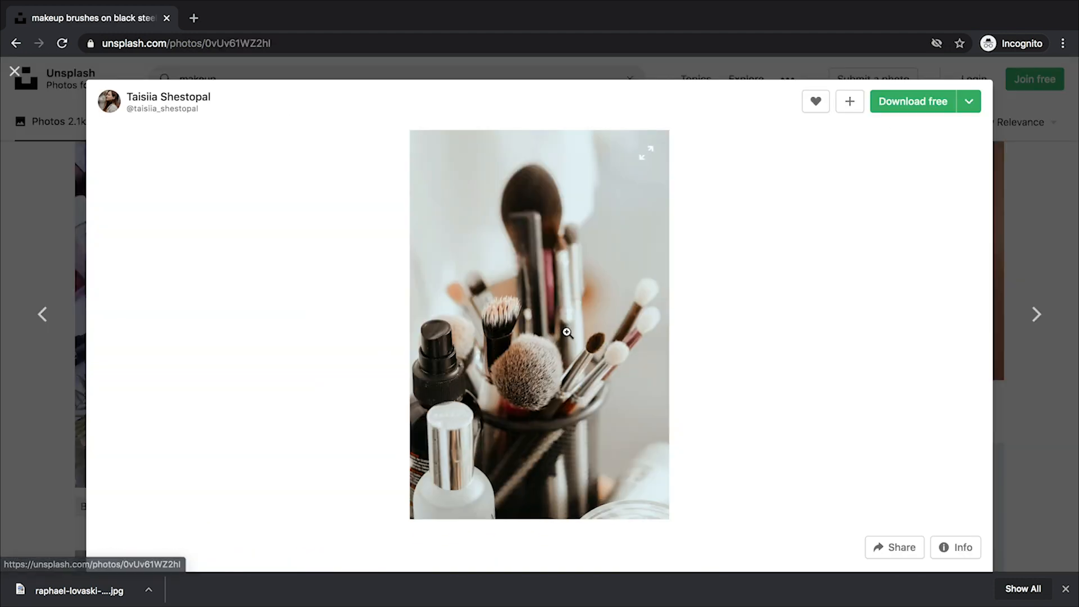
click(928, 107)
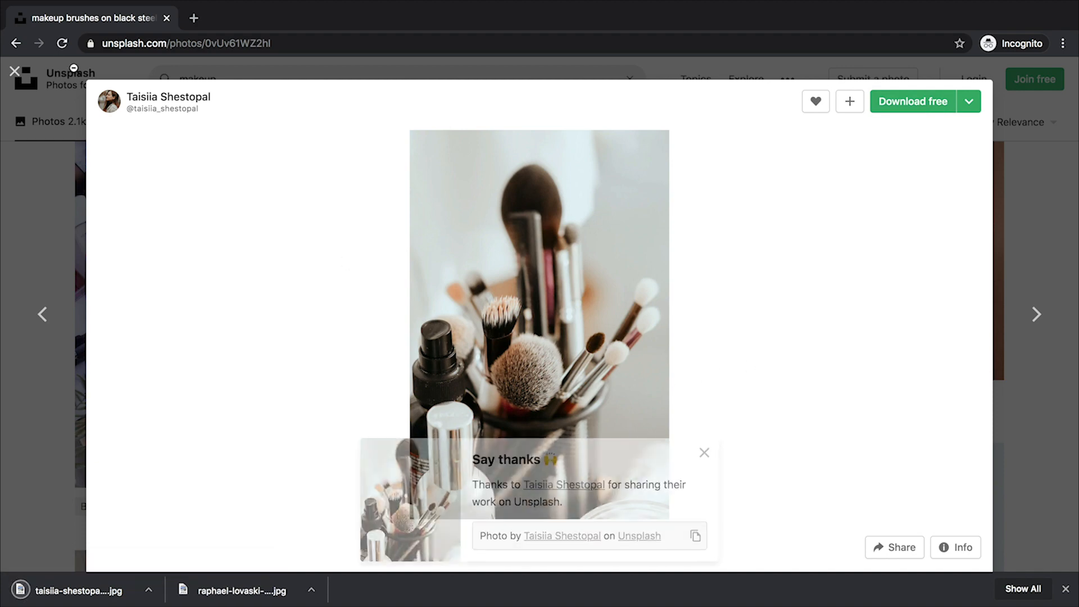
click(14, 71)
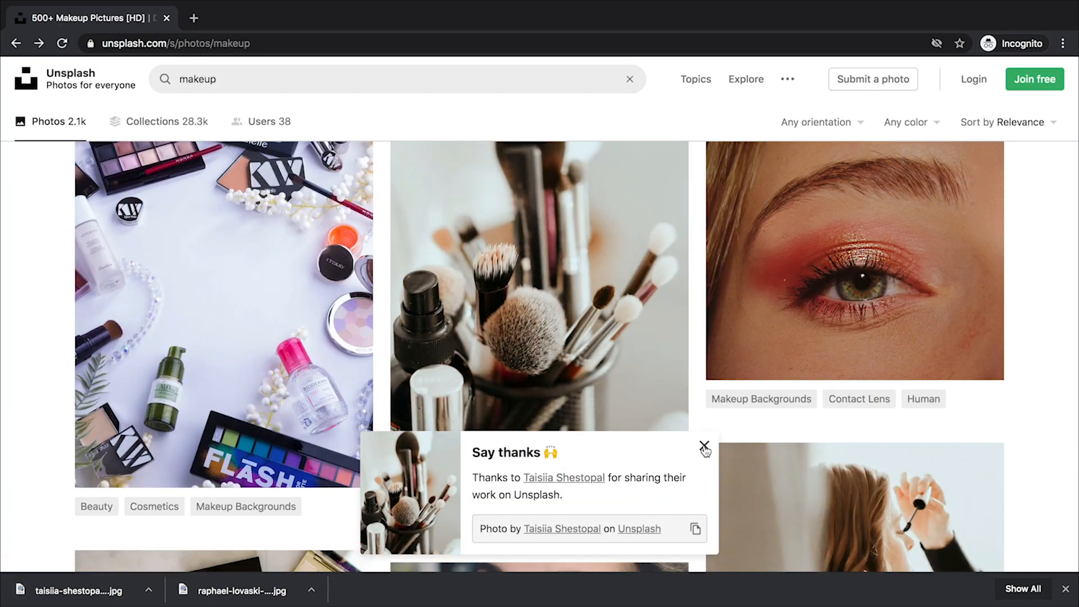
click(704, 446)
Download the three-brushes-before-a-vanity-mirror photo and dismiss the thank-the-photographer popup
scroll(1051, 371, down, 10)
scroll(1043, 374, down, 8)
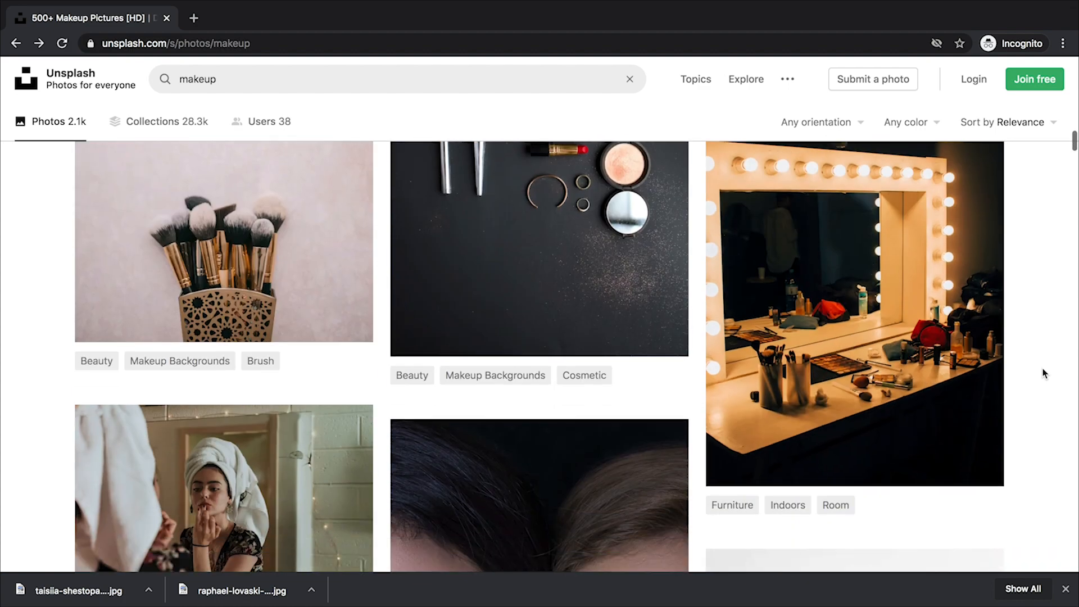
scroll(1044, 373, down, 8)
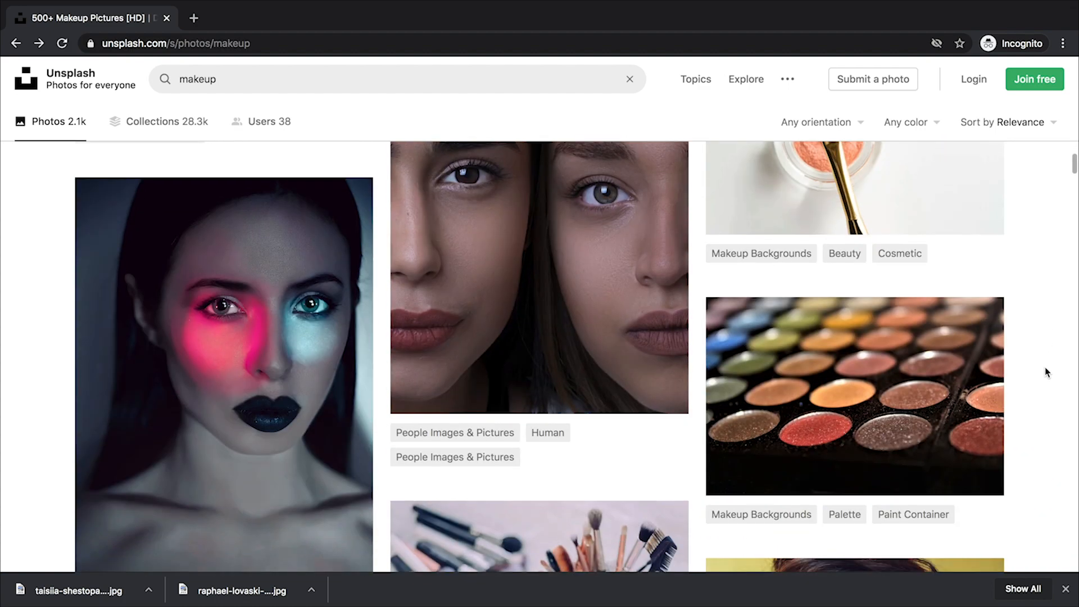
scroll(1047, 372, down, 3)
scroll(1047, 372, down, 3)
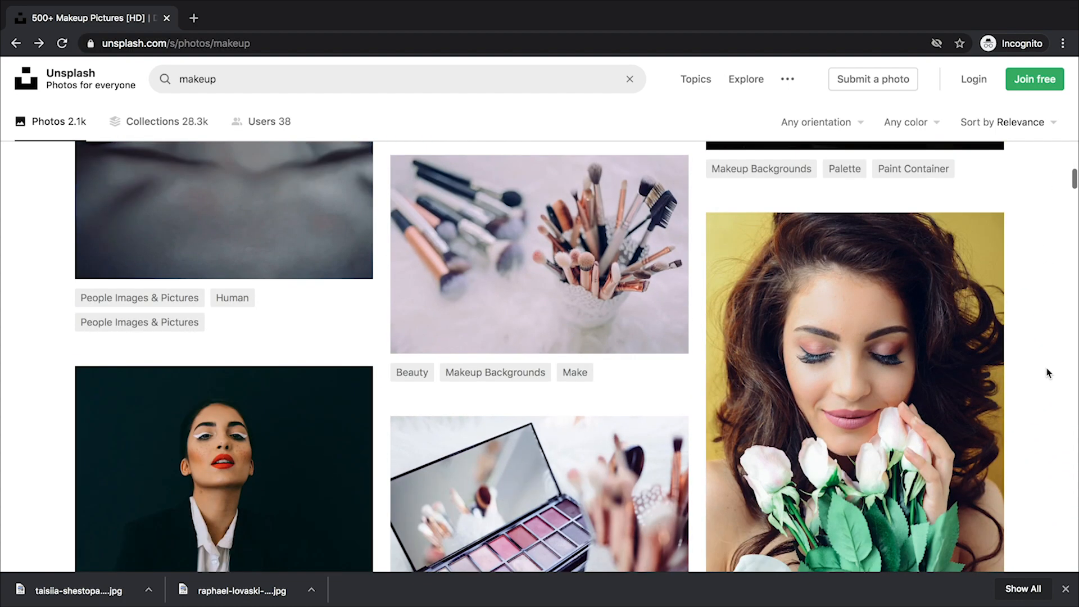
scroll(1047, 368, down, 10)
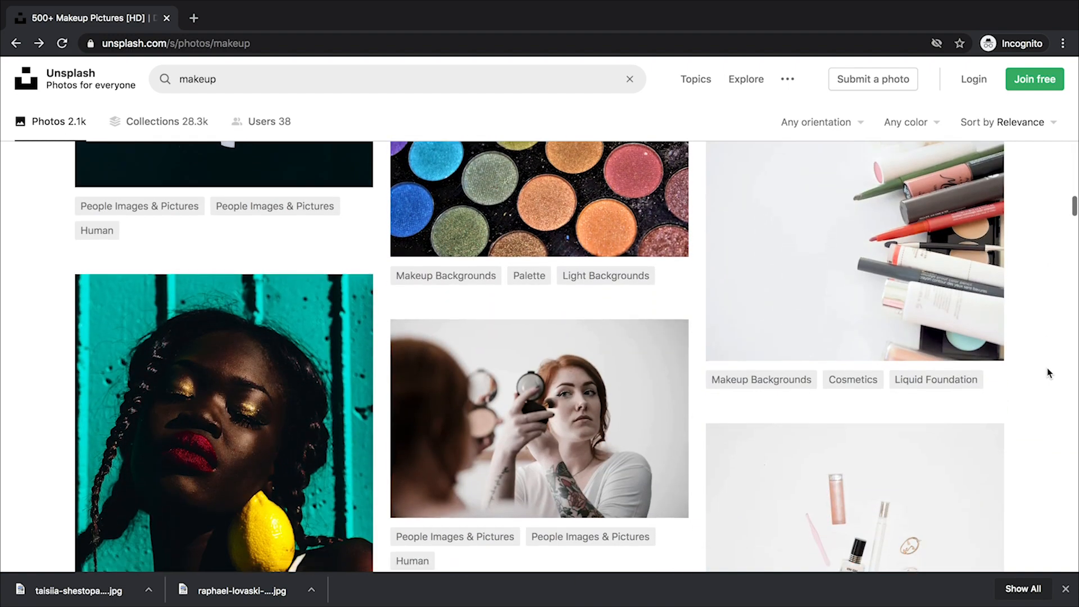
scroll(1048, 369, down, 13)
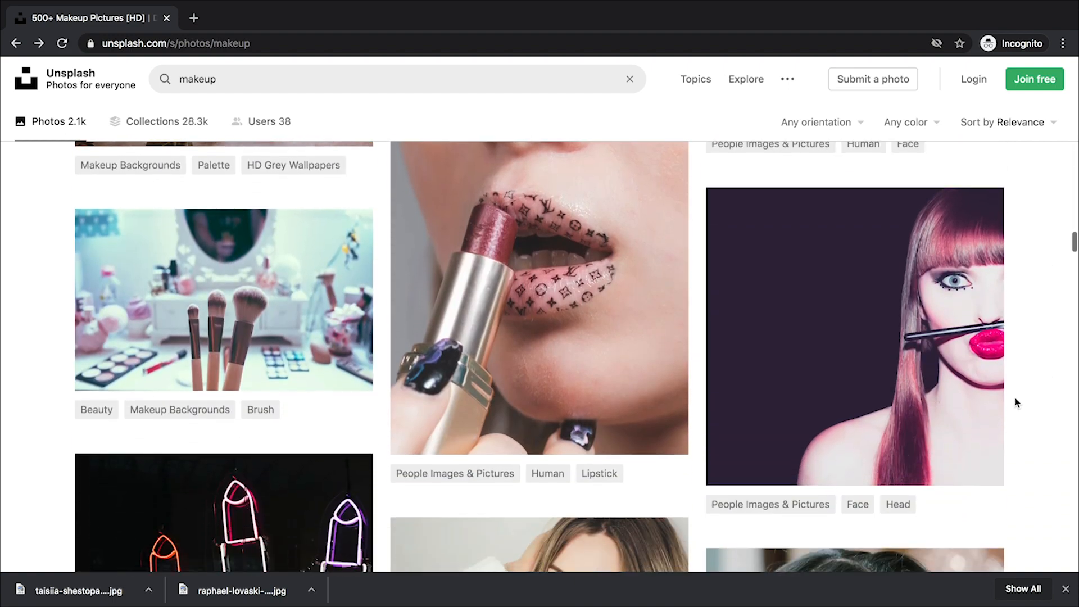
mouse_move(263, 316)
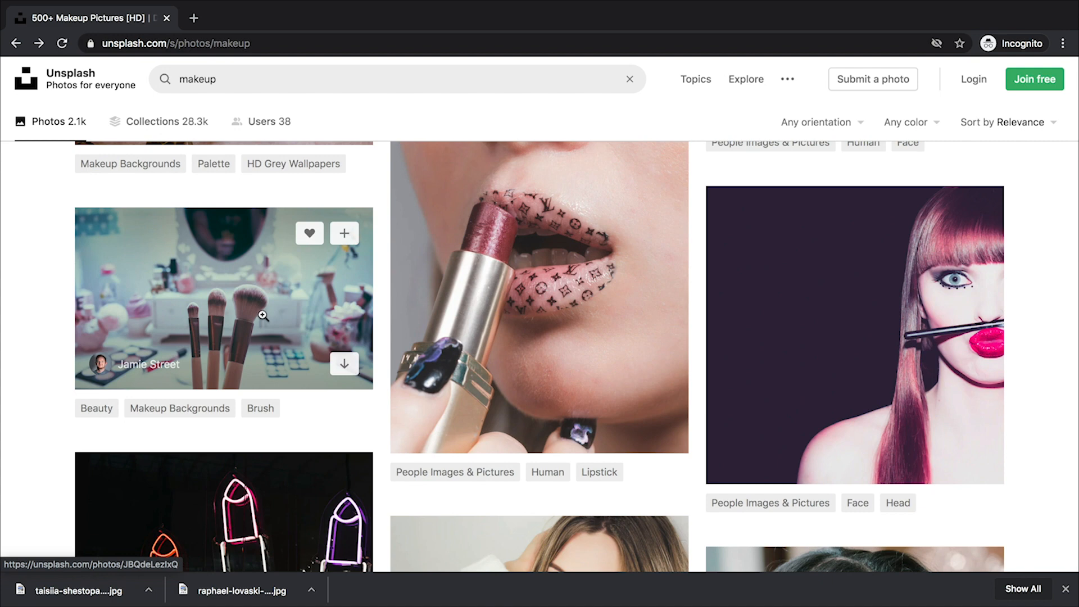
click(263, 316)
click(928, 106)
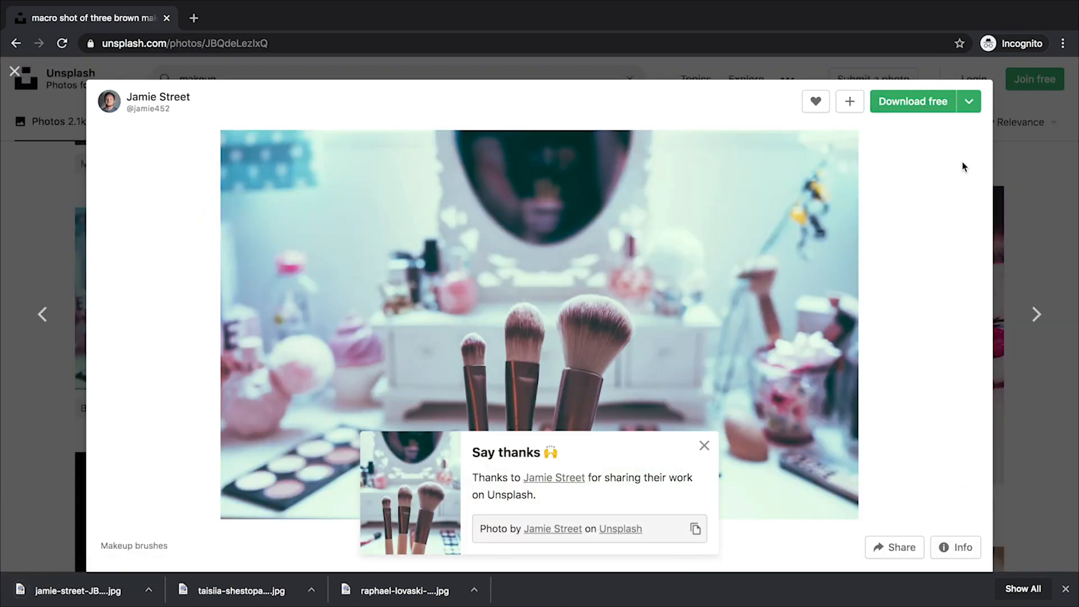
click(704, 447)
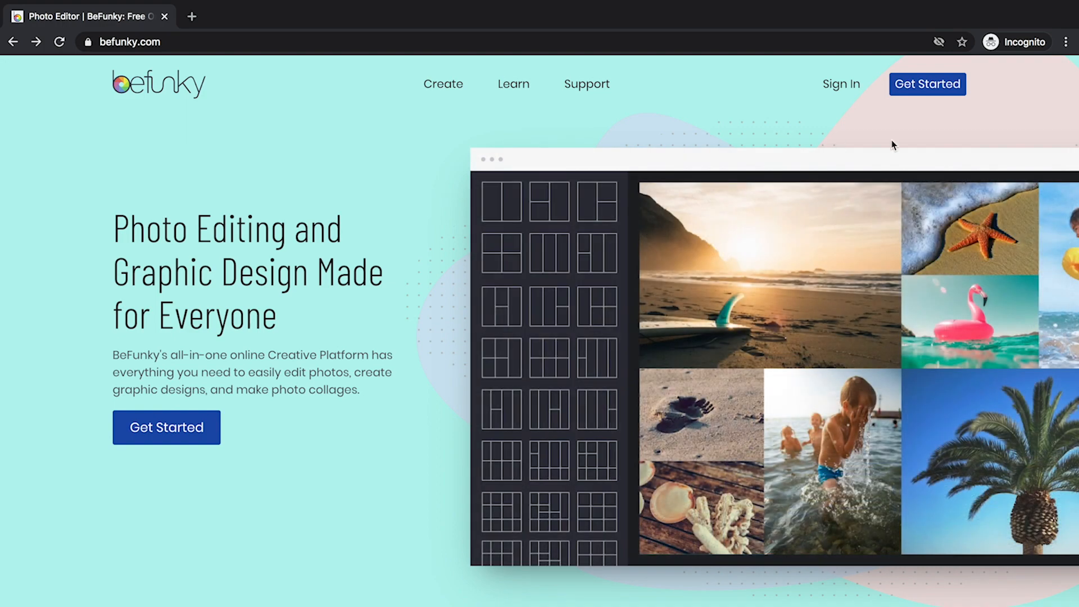
Load the raphael-lovaski powders-and-brushes jpg from Downloads into BeFunky's Photo Editor
click(899, 84)
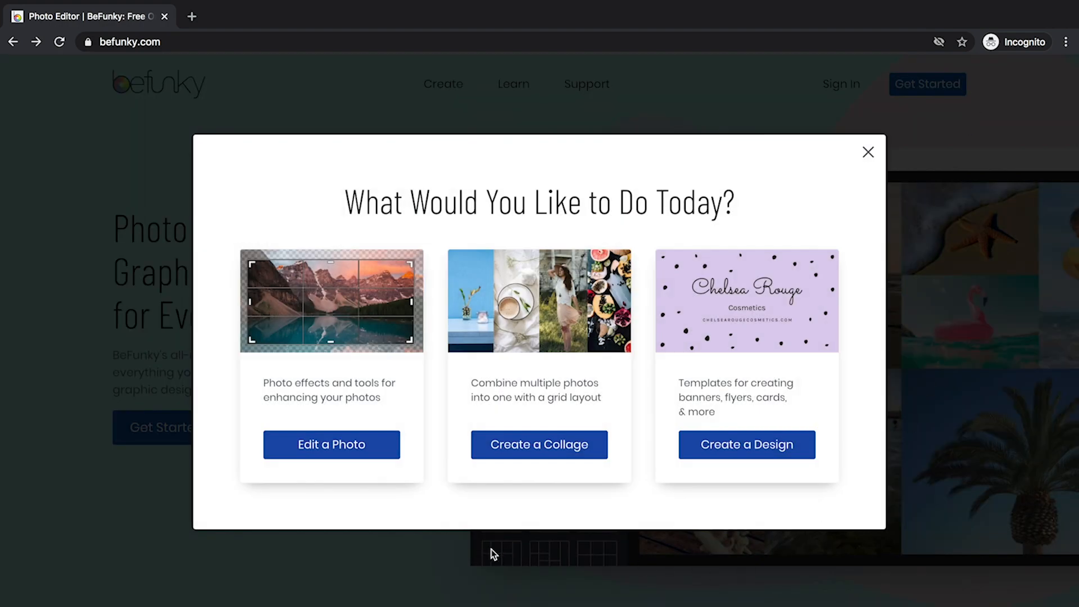
click(362, 447)
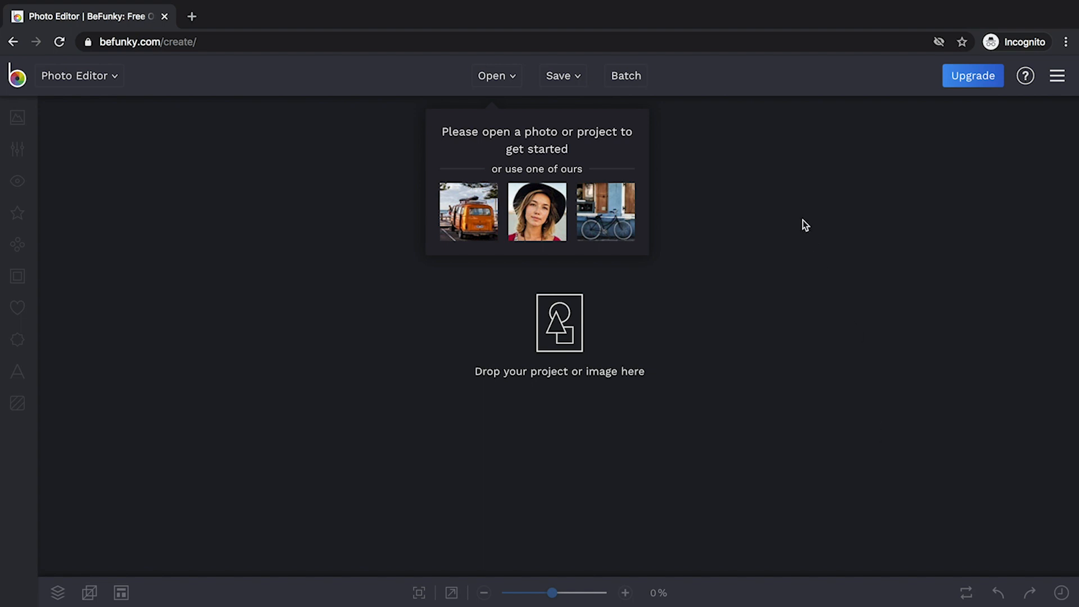
click(498, 77)
click(531, 105)
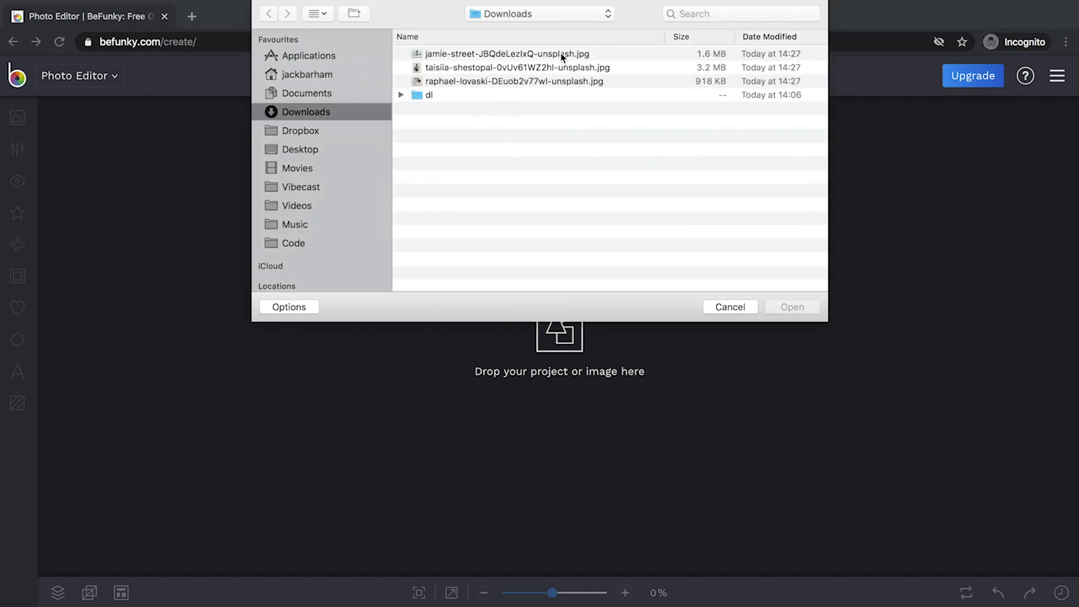
click(541, 83)
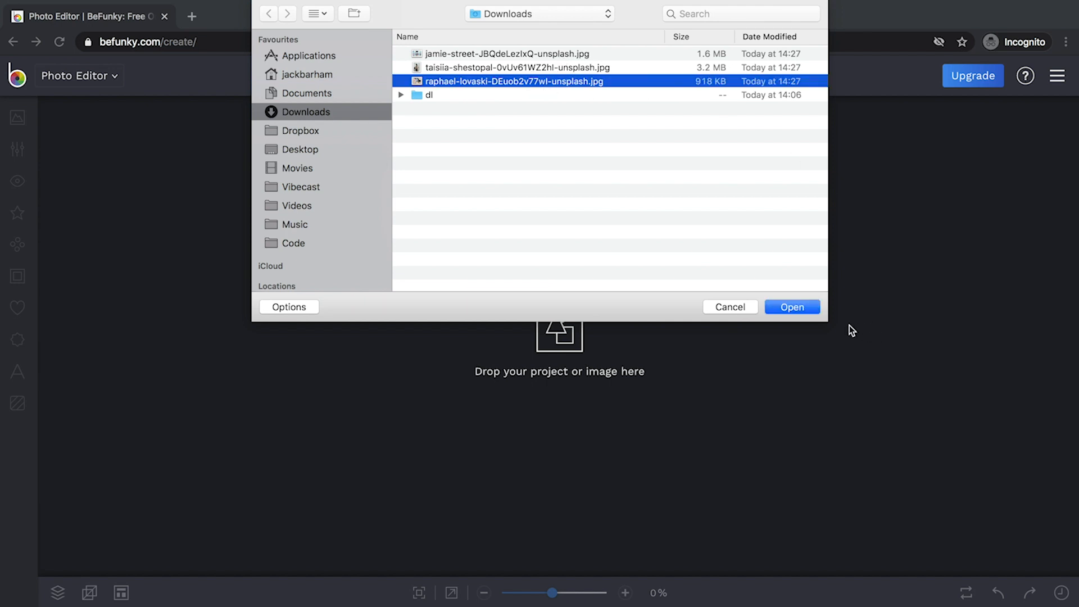
click(801, 309)
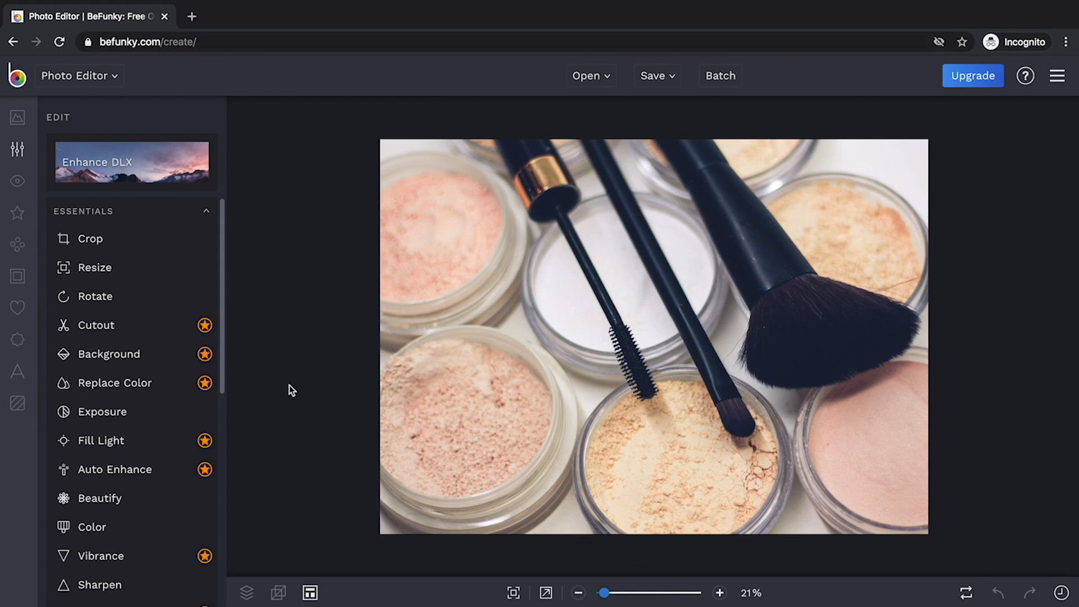
Crop the photo to a Square 1x1 box placed over its right side
click(130, 240)
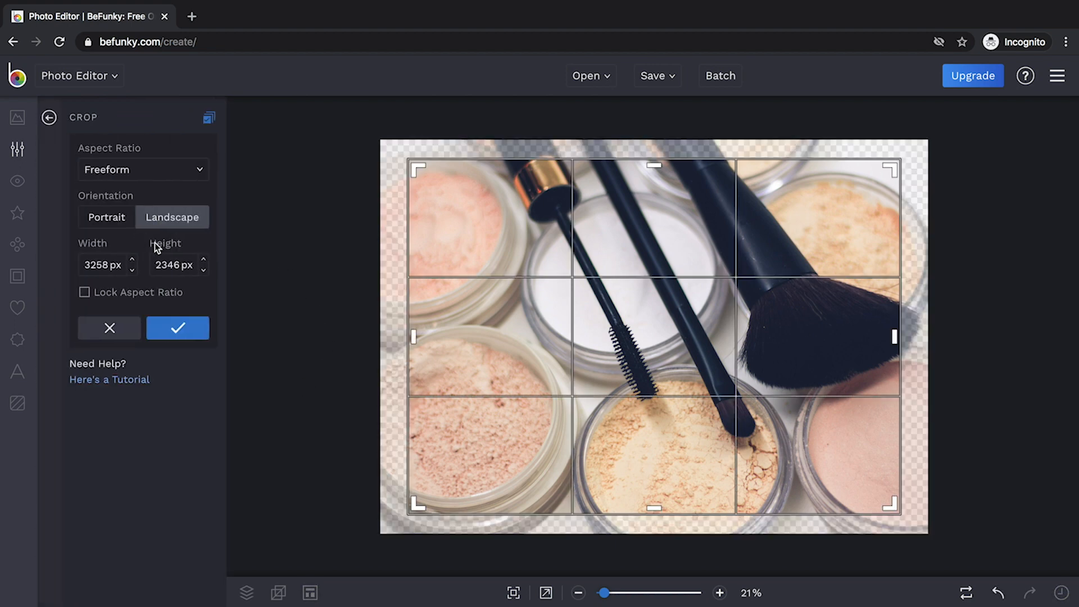
click(151, 170)
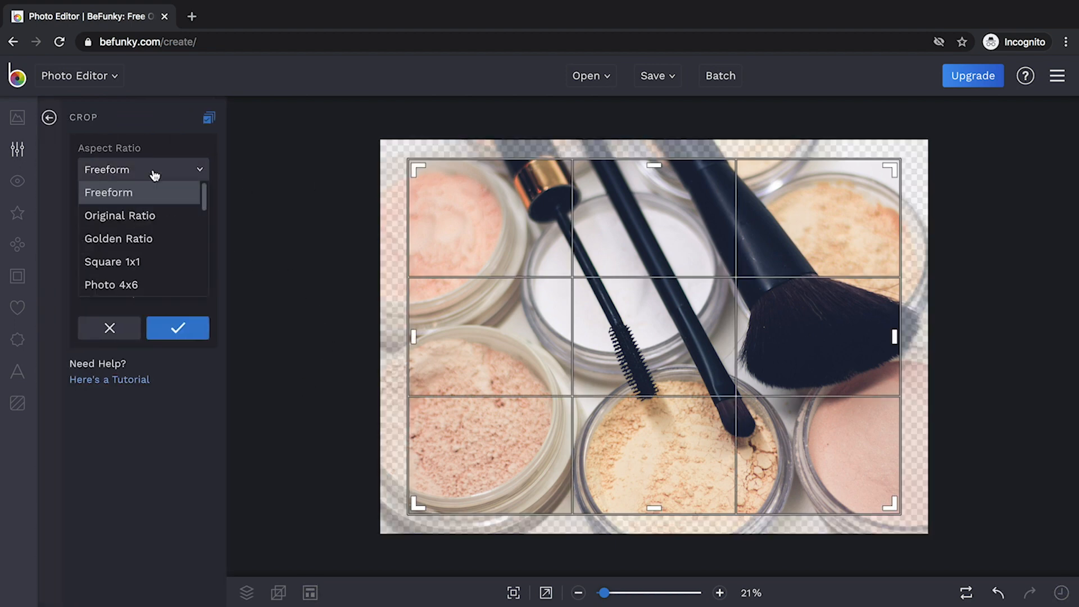
click(147, 263)
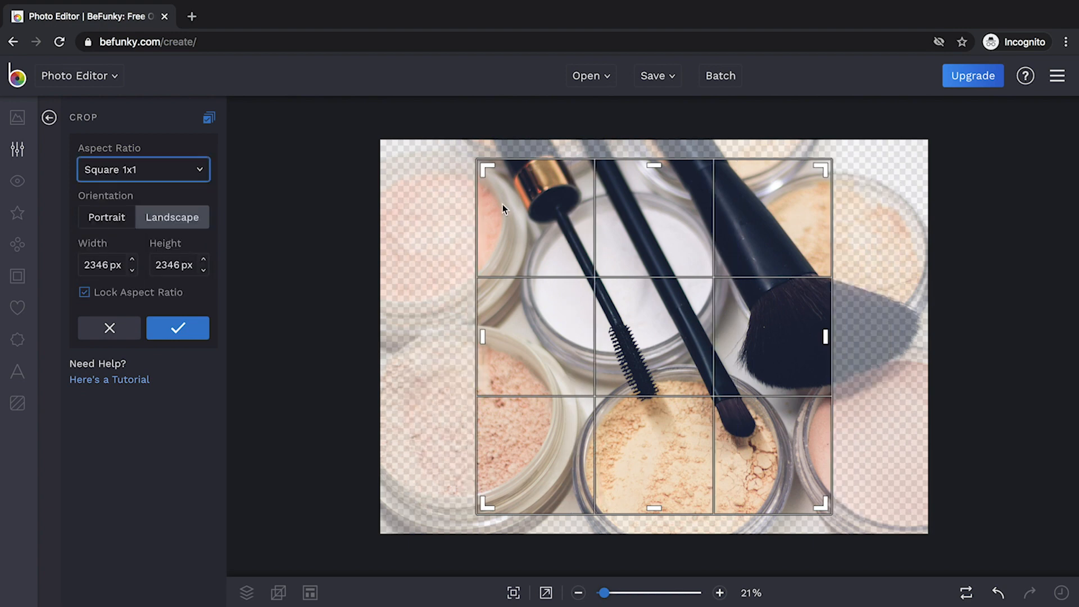
drag(482, 171, 458, 141)
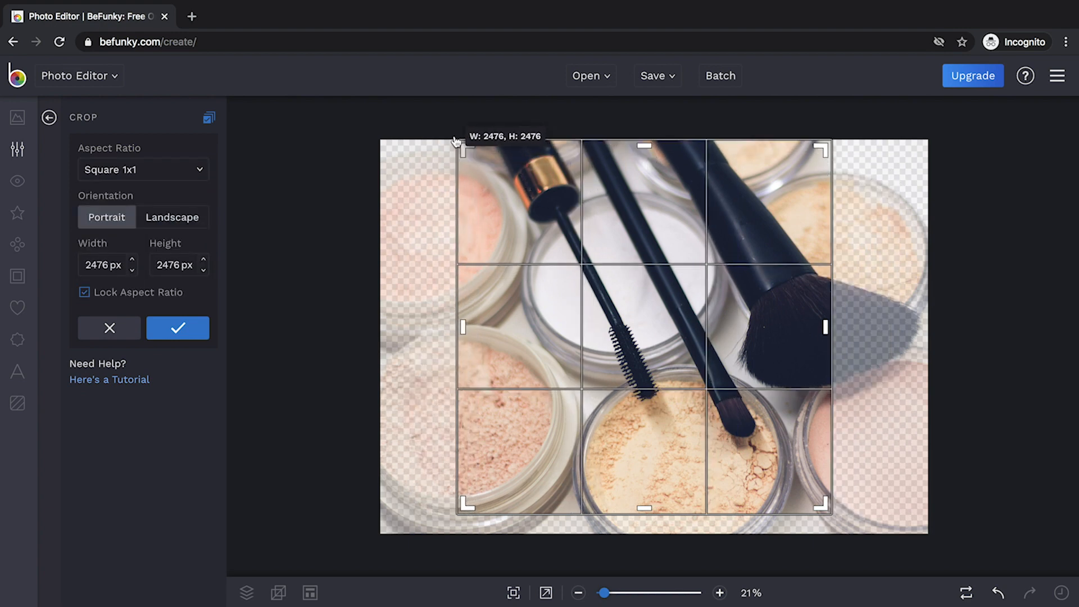
drag(827, 509, 847, 528)
drag(774, 462, 843, 460)
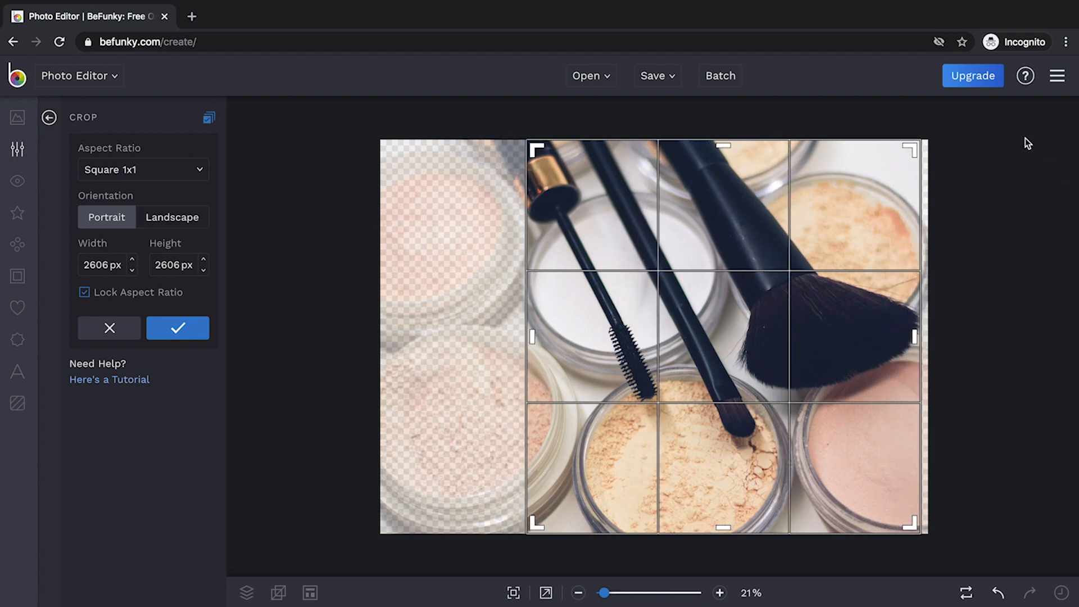
click(180, 329)
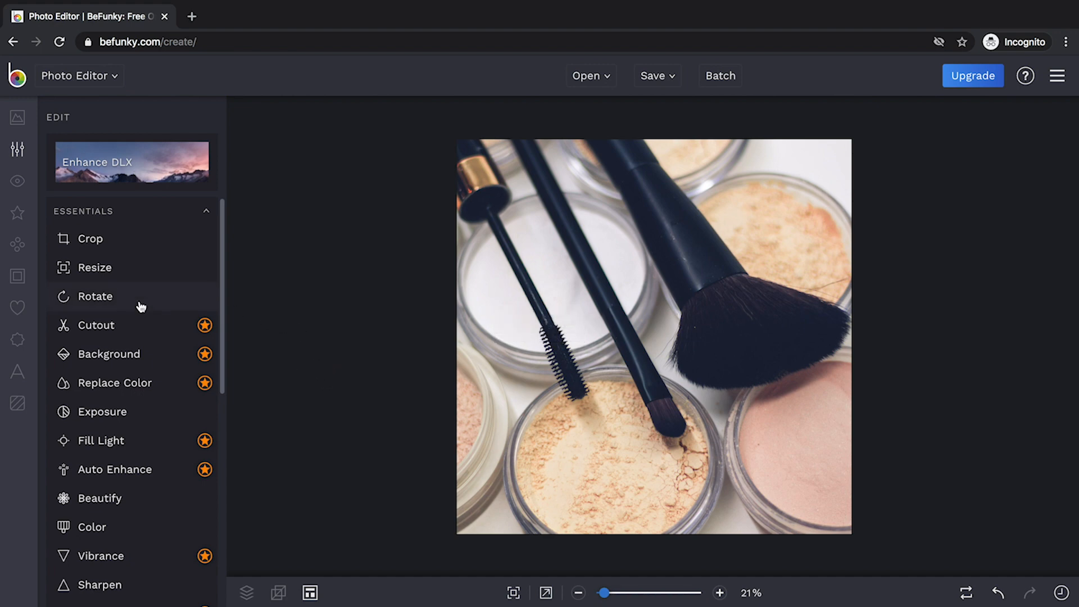
Resize the image to a width of 1200 px, giving 1200 × 1200
click(146, 269)
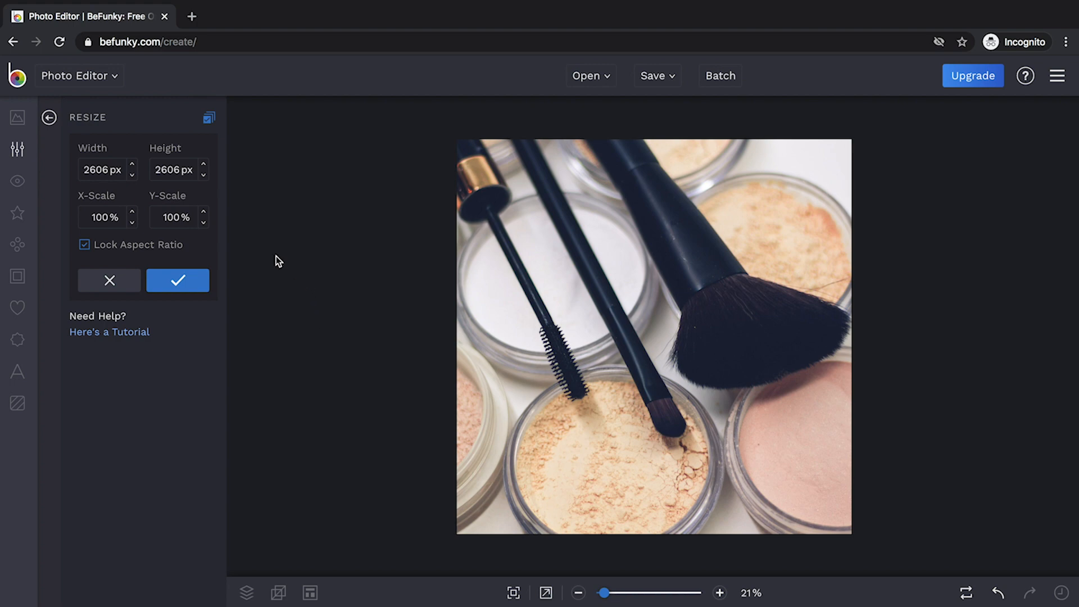
drag(80, 169, 111, 173)
text(12)
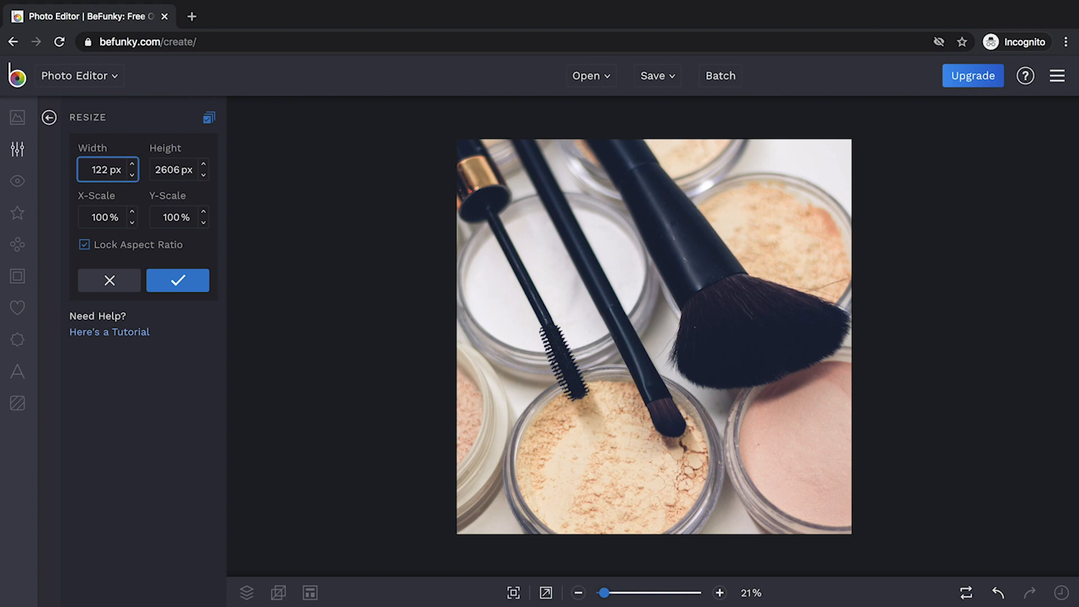
text(00)
click(194, 250)
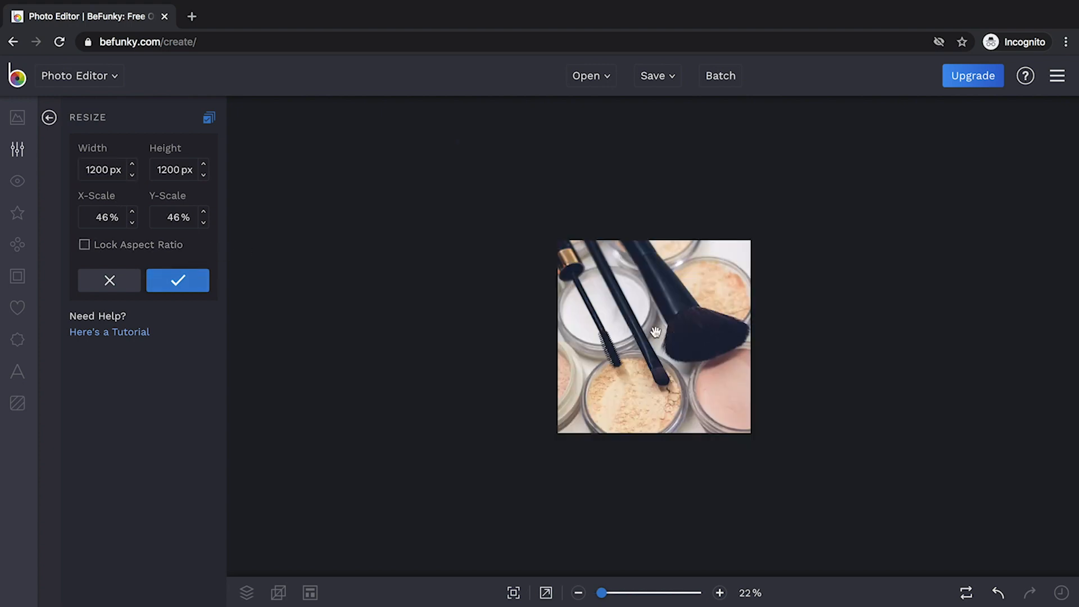
click(181, 281)
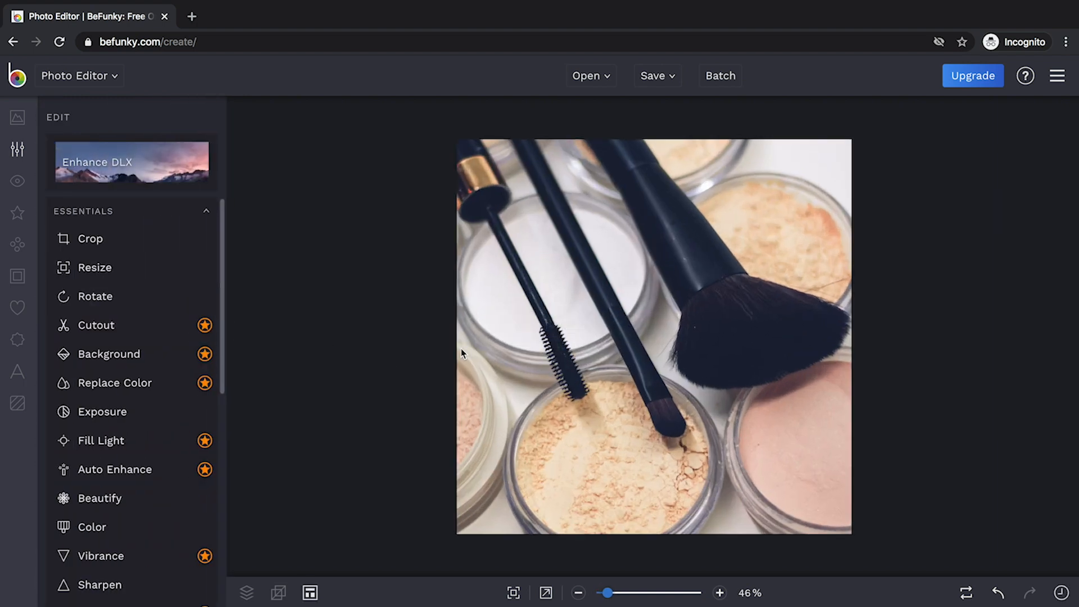
Save the image to the computer as product-1-1.jpg with JPG quality 100
click(658, 76)
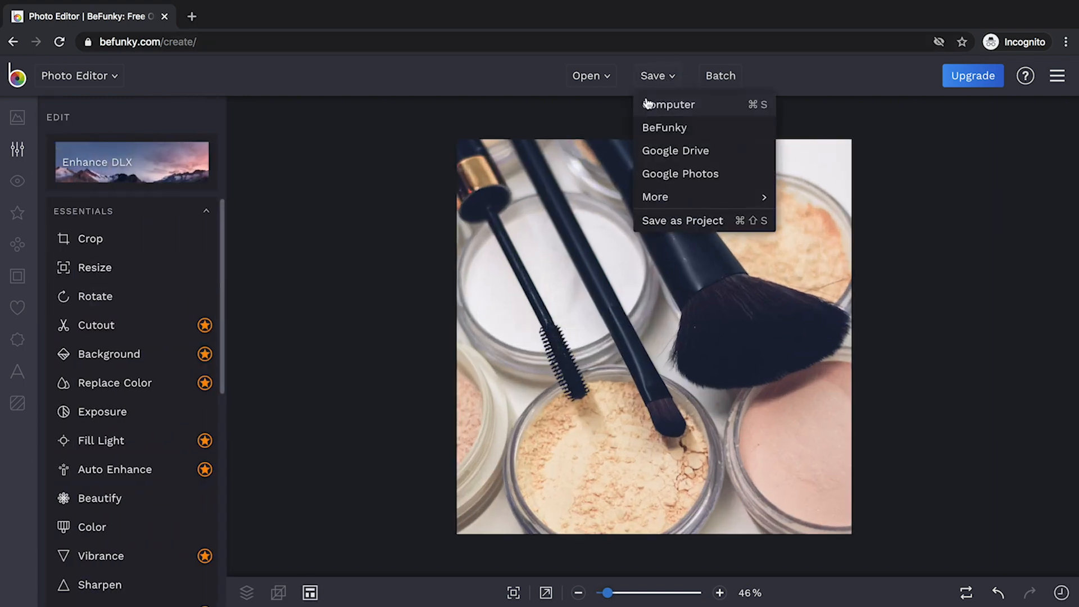
click(732, 106)
drag(820, 201, 578, 196)
text(product-1-1)
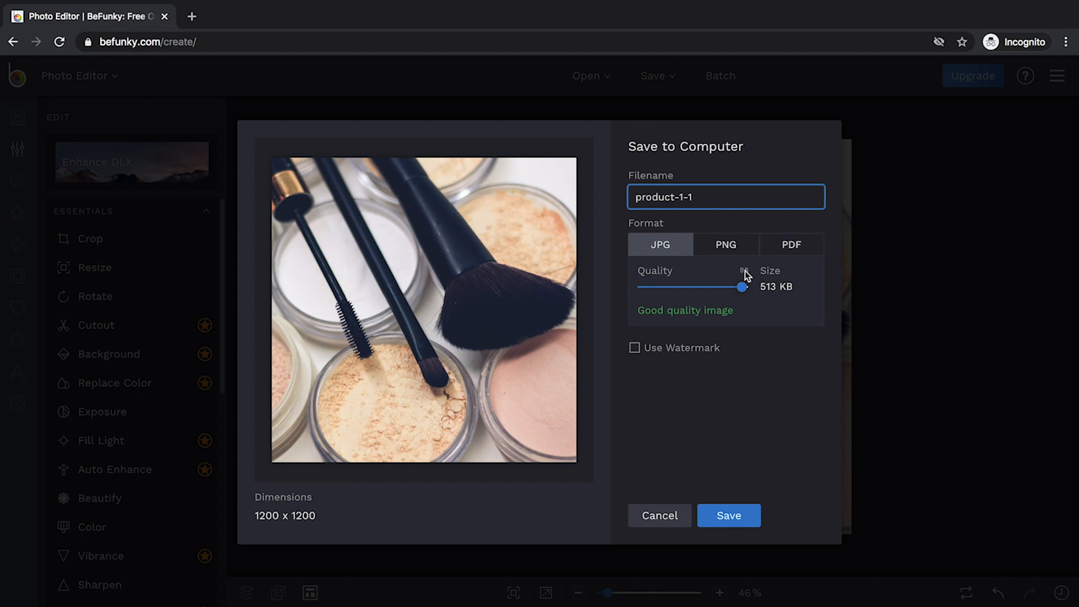
drag(742, 286, 749, 287)
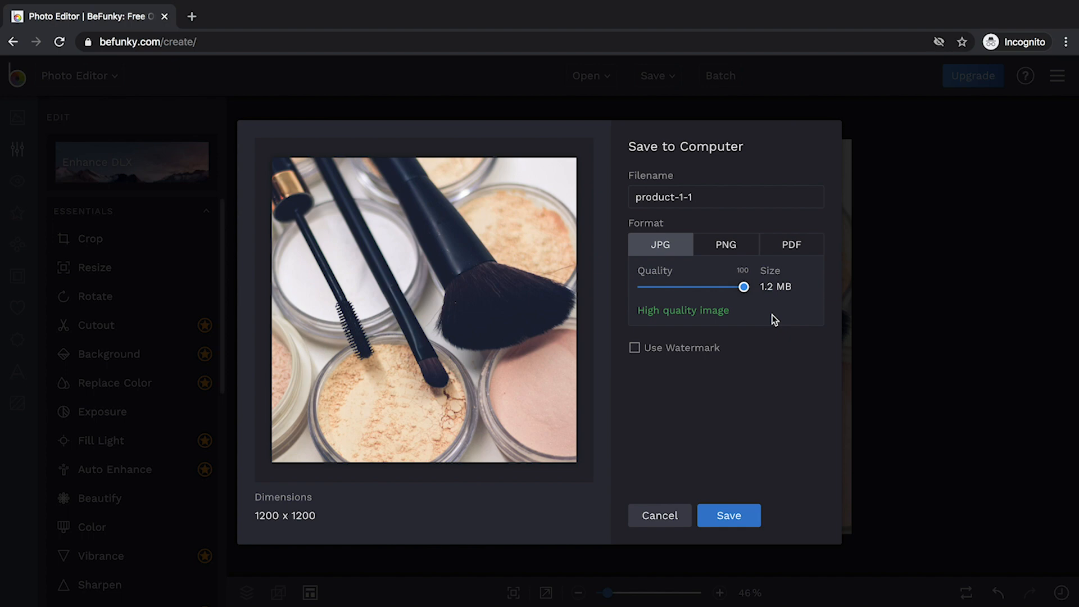
click(739, 518)
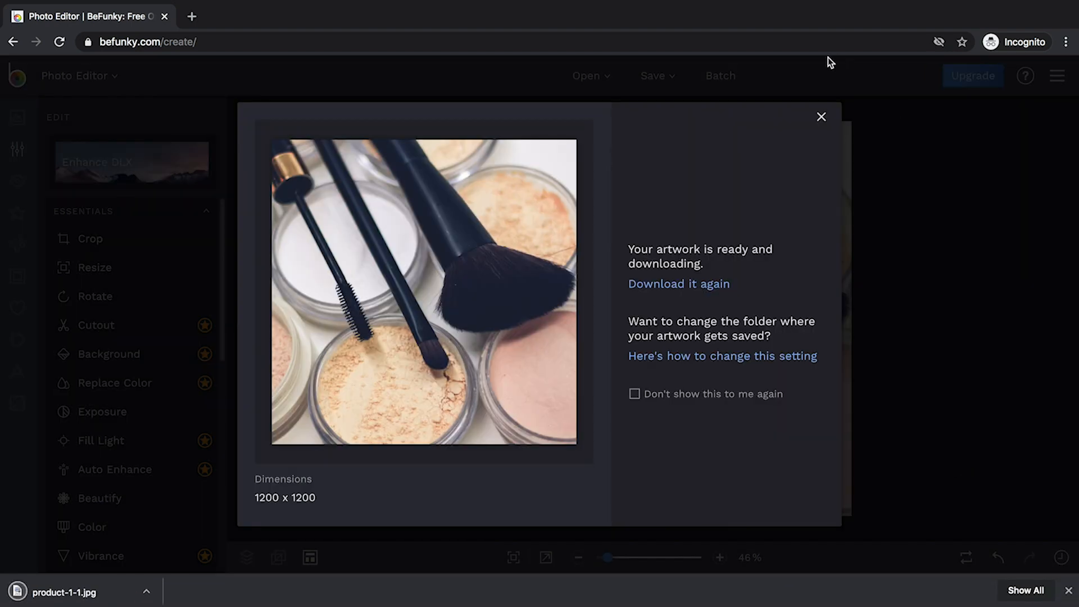
click(822, 116)
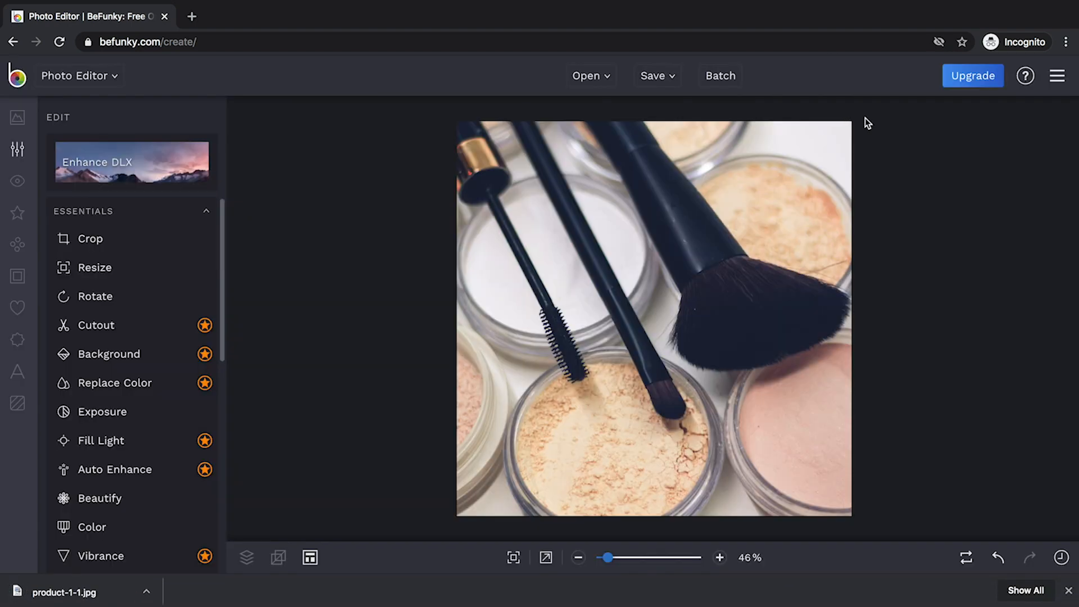
click(1070, 590)
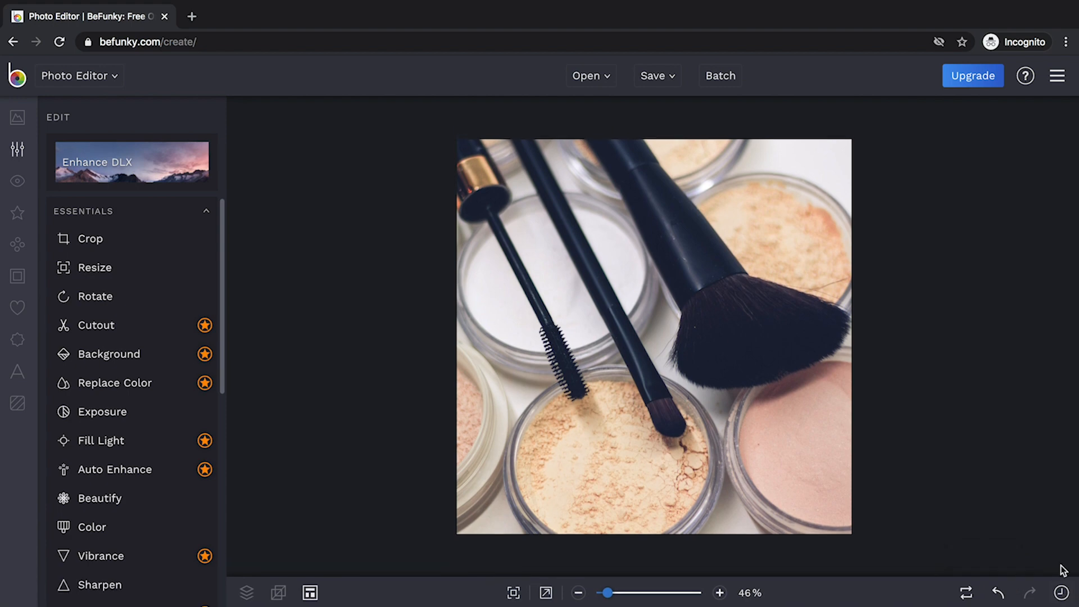
Open the taisiia-shestopal brushes-in-a-holder jpg from the computer
click(600, 78)
click(628, 106)
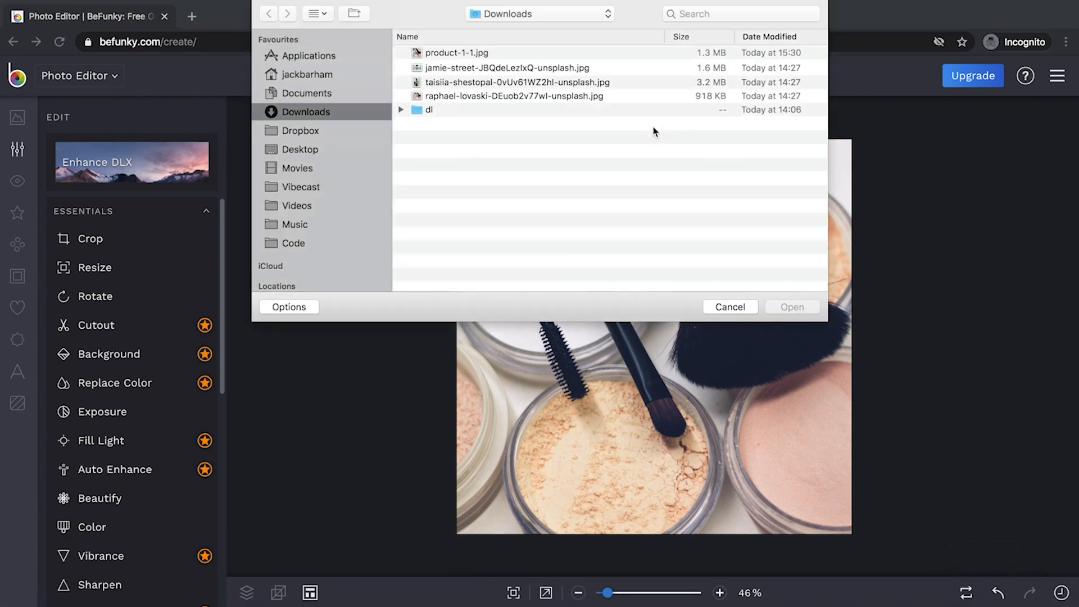
click(497, 84)
click(801, 307)
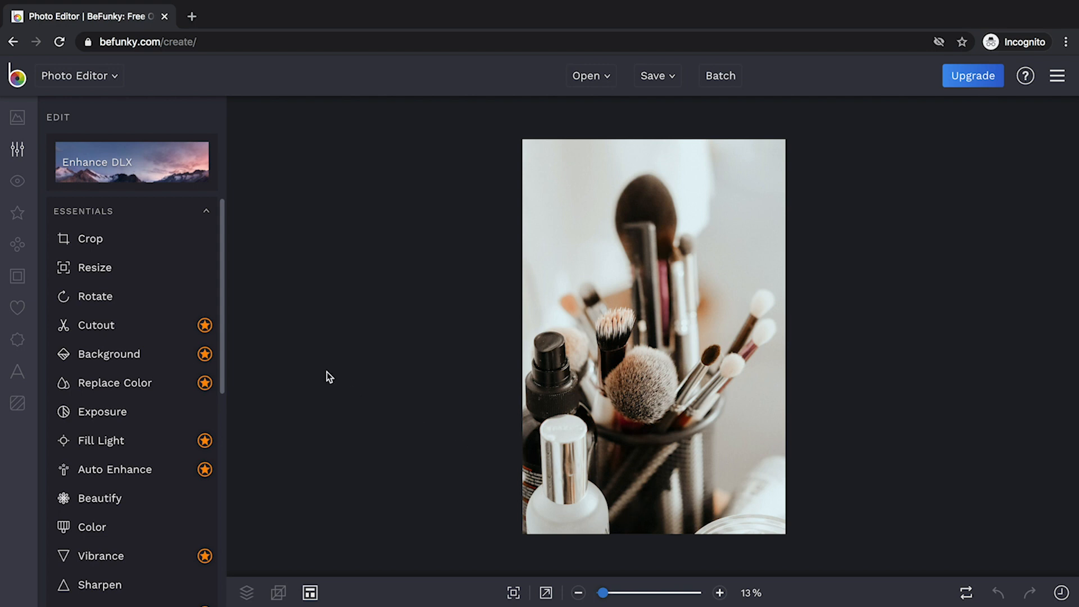
Crop it to a full-width Square 1x1 of 2725 × 2725 px
click(135, 239)
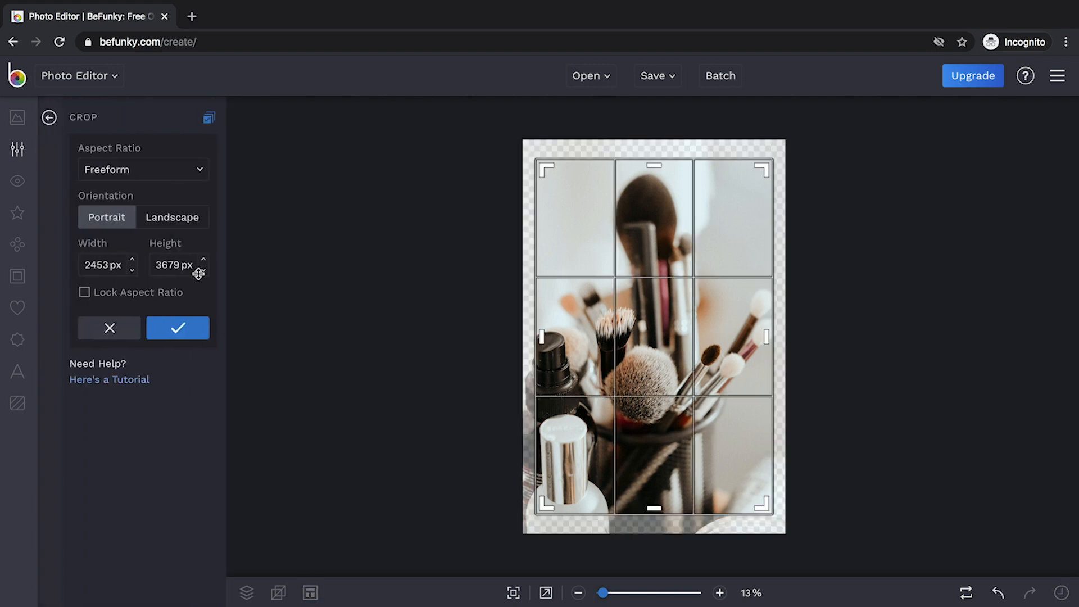
click(151, 169)
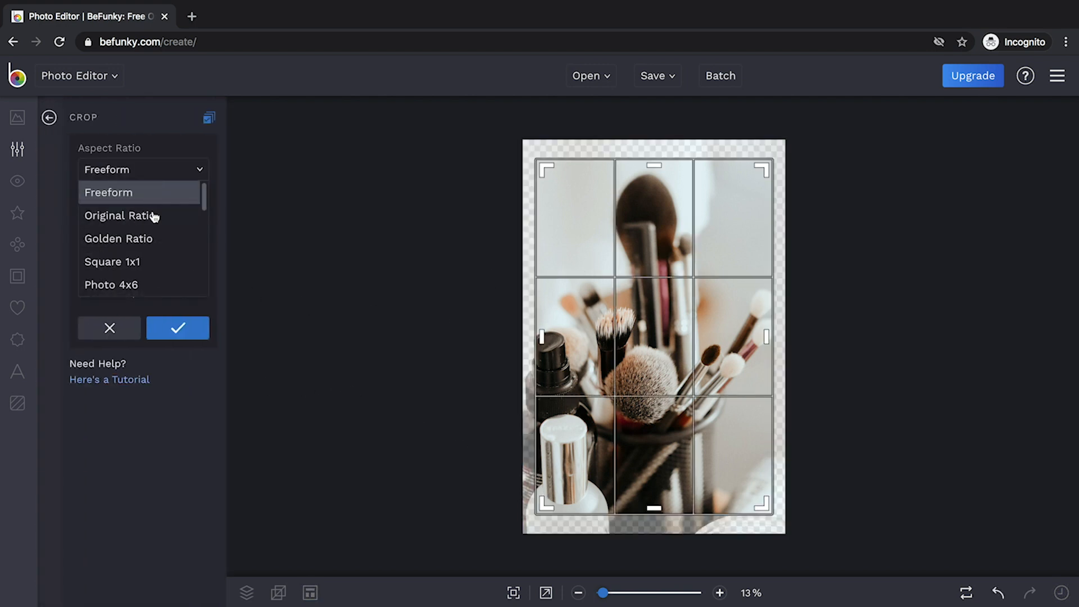
click(144, 261)
drag(627, 363, 600, 325)
mouse_move(765, 437)
mouse_down()
mouse_move(778, 433)
mouse_move(785, 444)
mouse_up()
drag(723, 409, 718, 467)
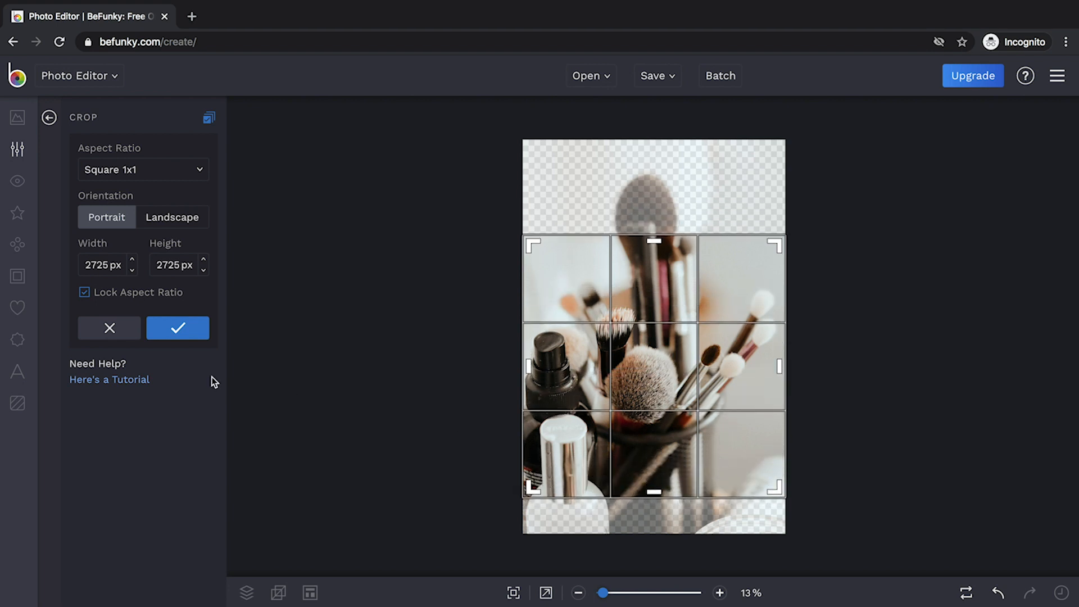
click(177, 327)
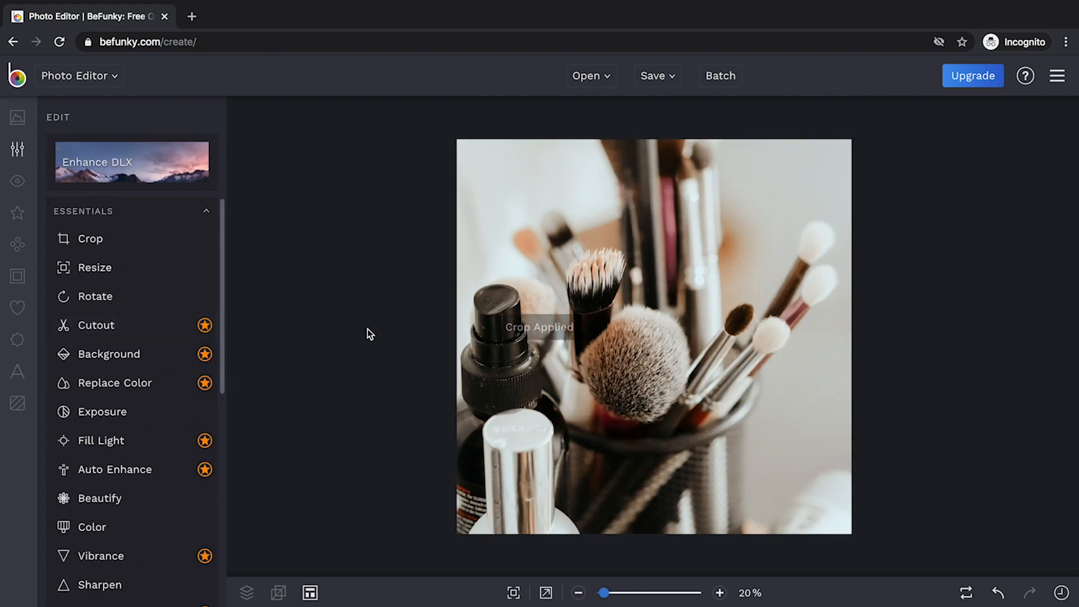
click(130, 273)
double_click(105, 170)
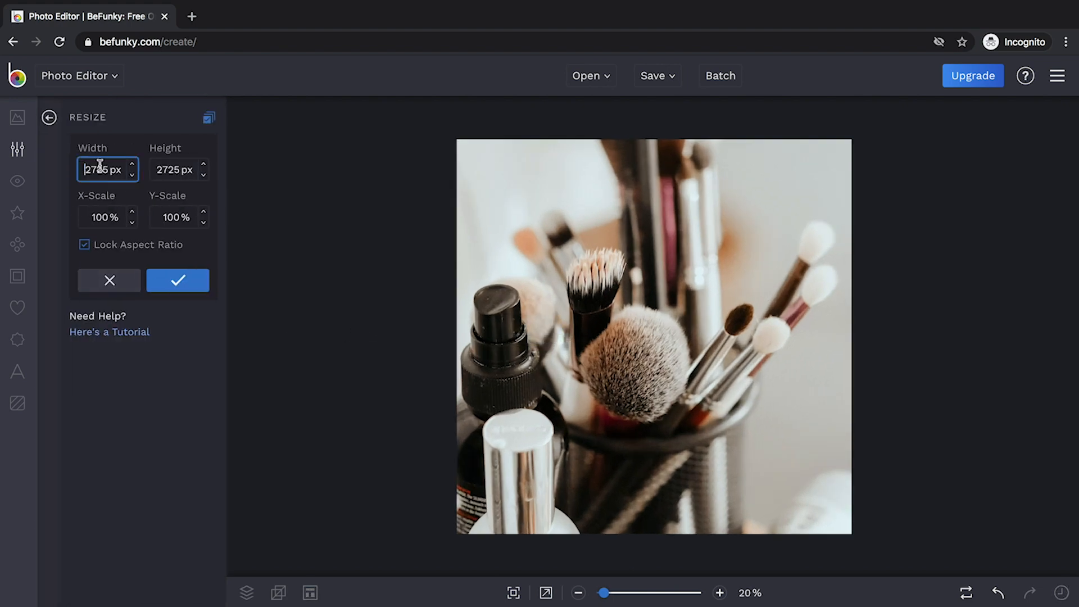
text(1200)
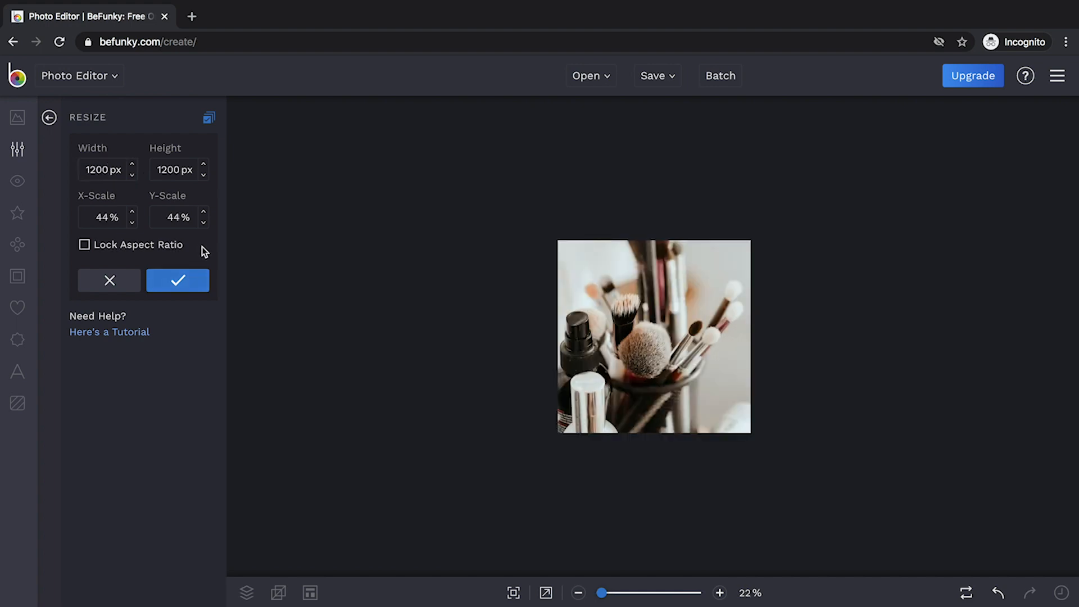
click(186, 280)
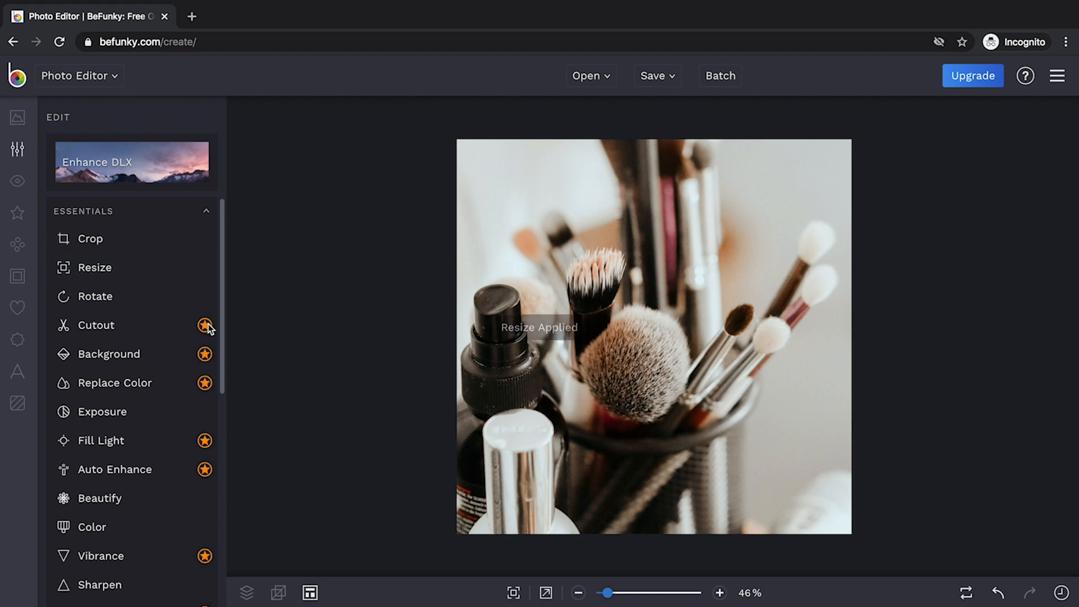
scroll(155, 320, down, 3)
scroll(155, 321, down, 2)
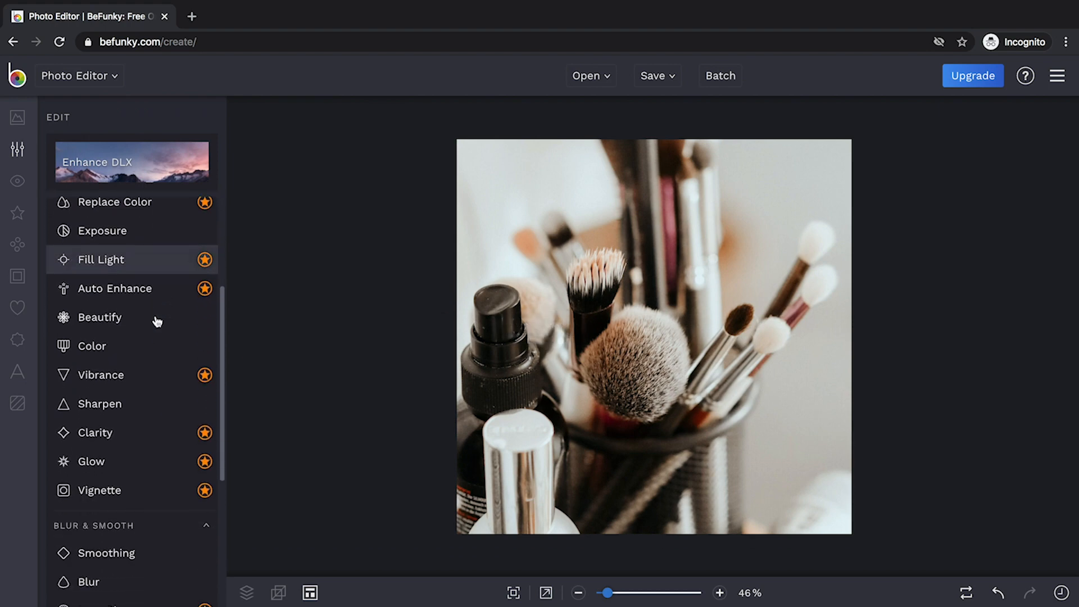
scroll(154, 379, up, 5)
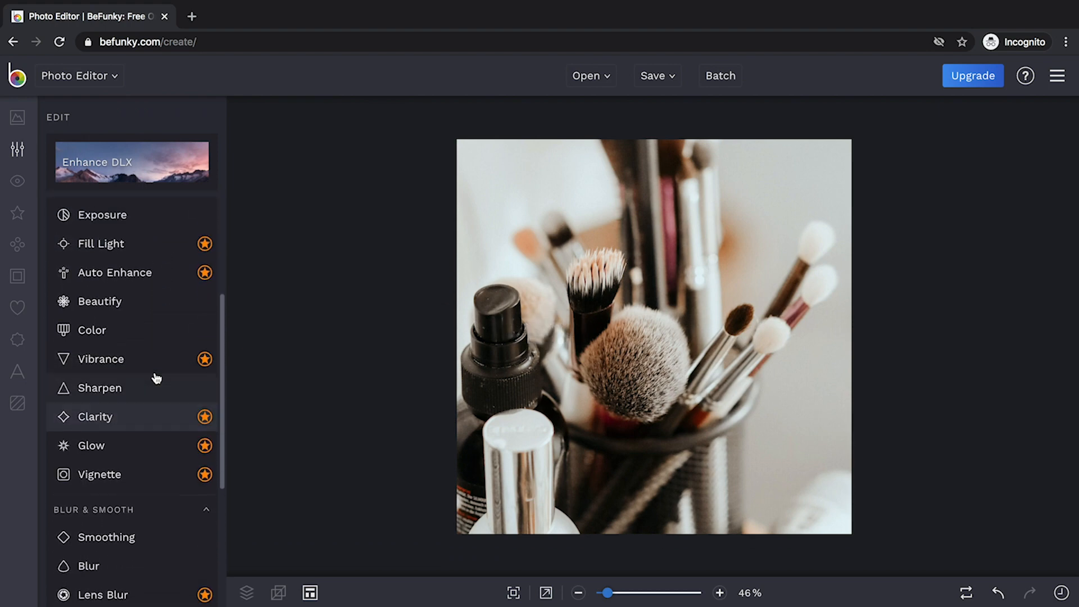
scroll(163, 337, up, 3)
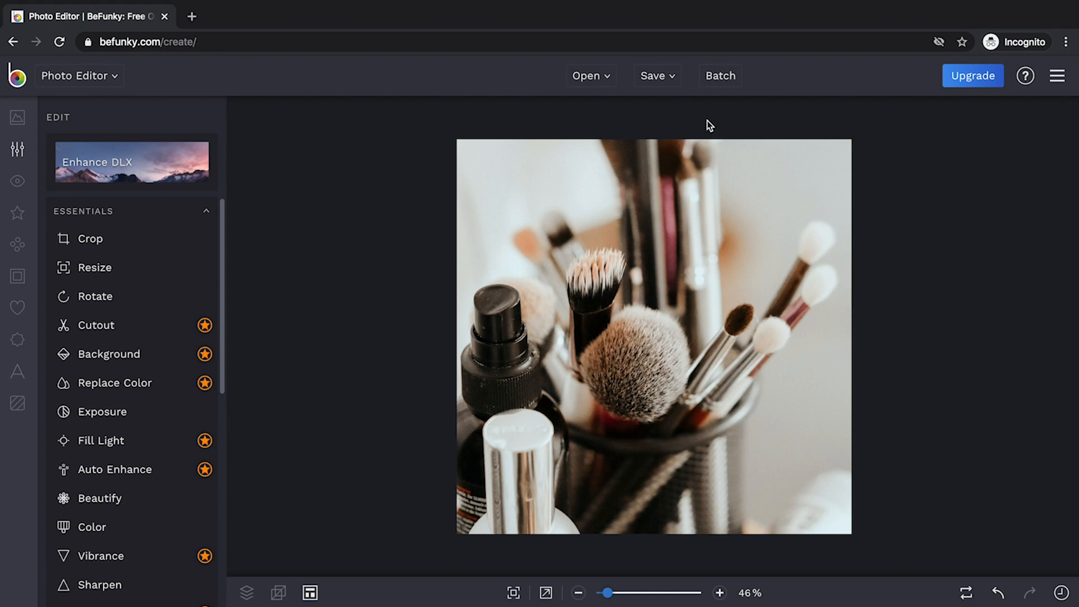
Save the brushes-in-a-cup image to the computer as JPG file product-1-2.jpg
click(668, 77)
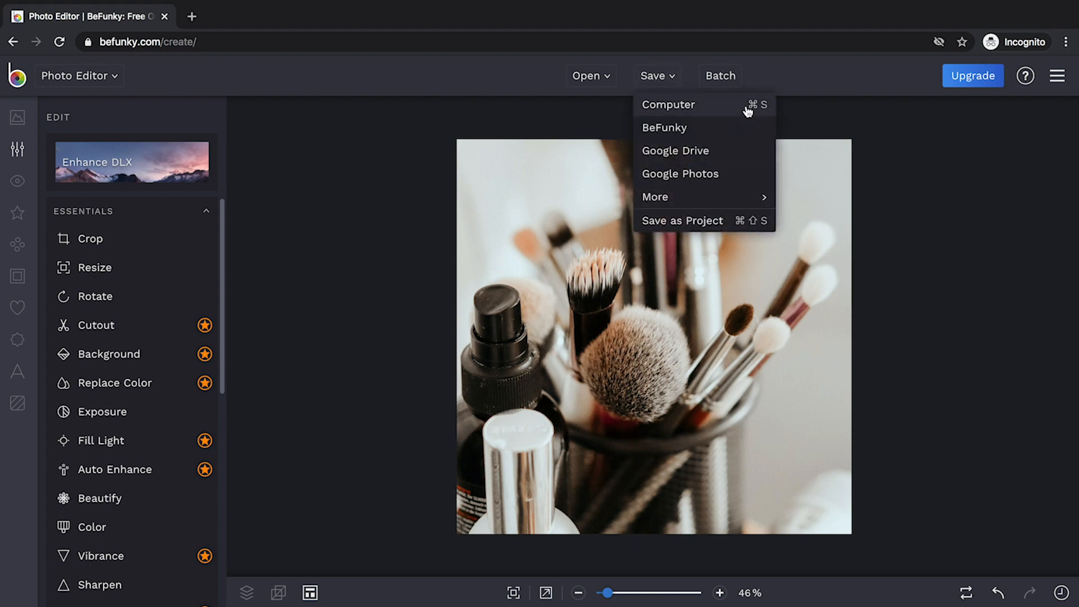
click(721, 107)
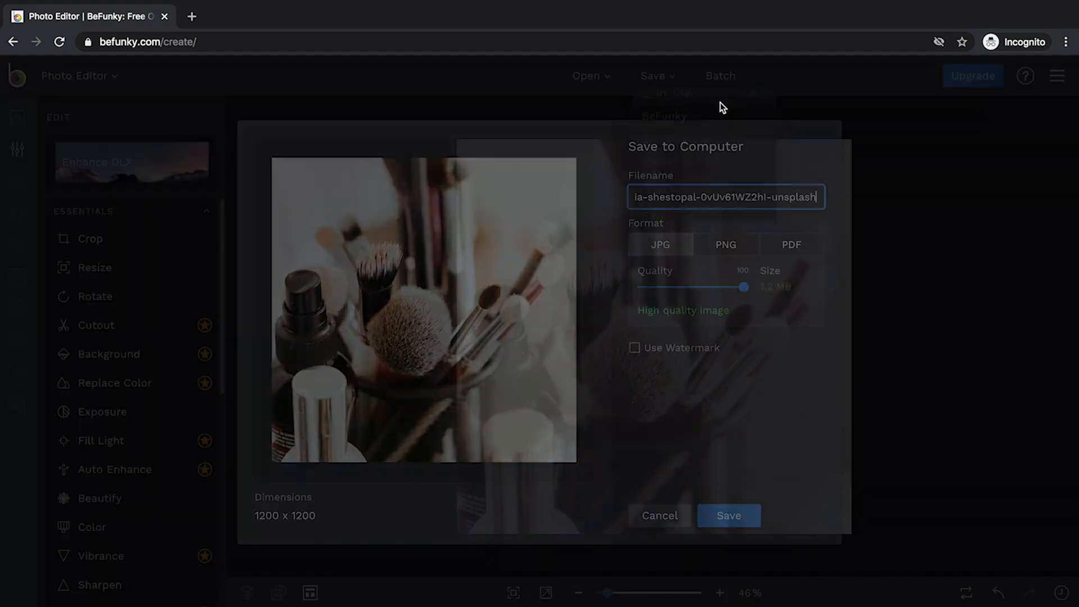
triple_click(808, 196)
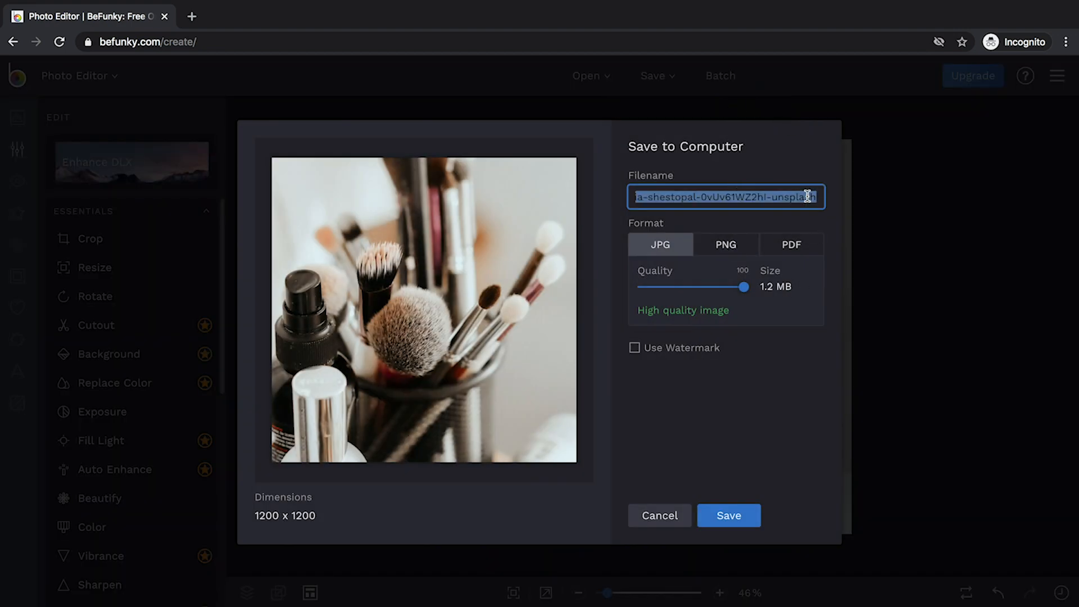
text(propd)
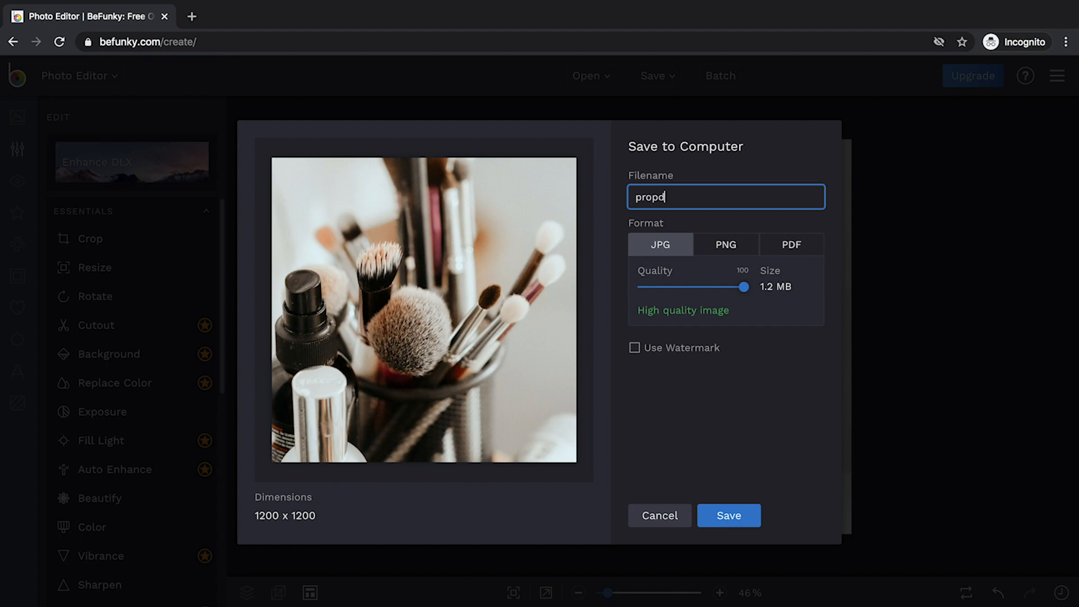
text(oduc)
click(741, 519)
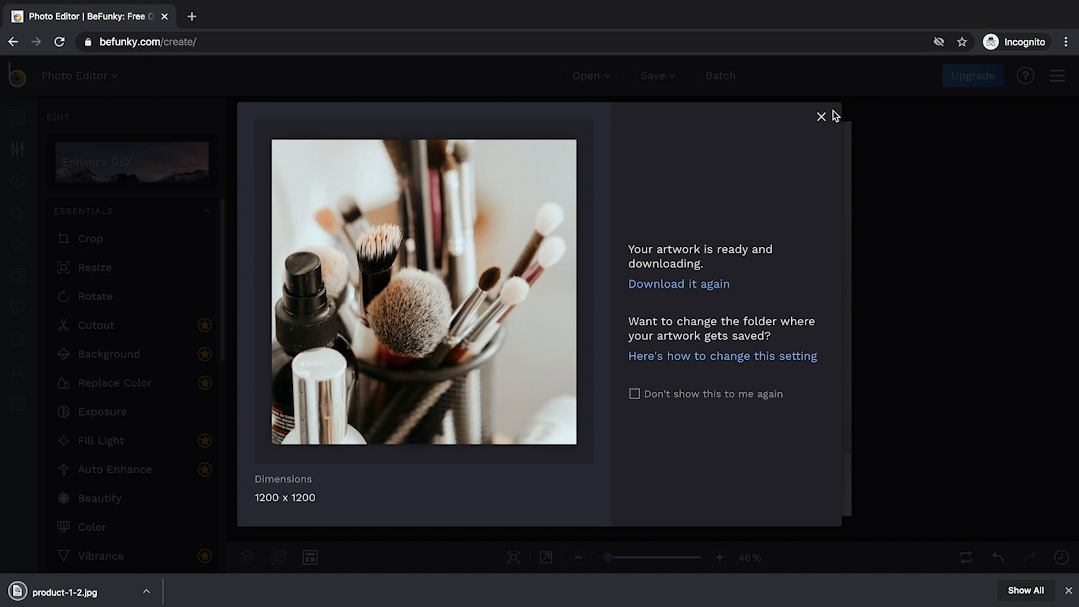
click(822, 115)
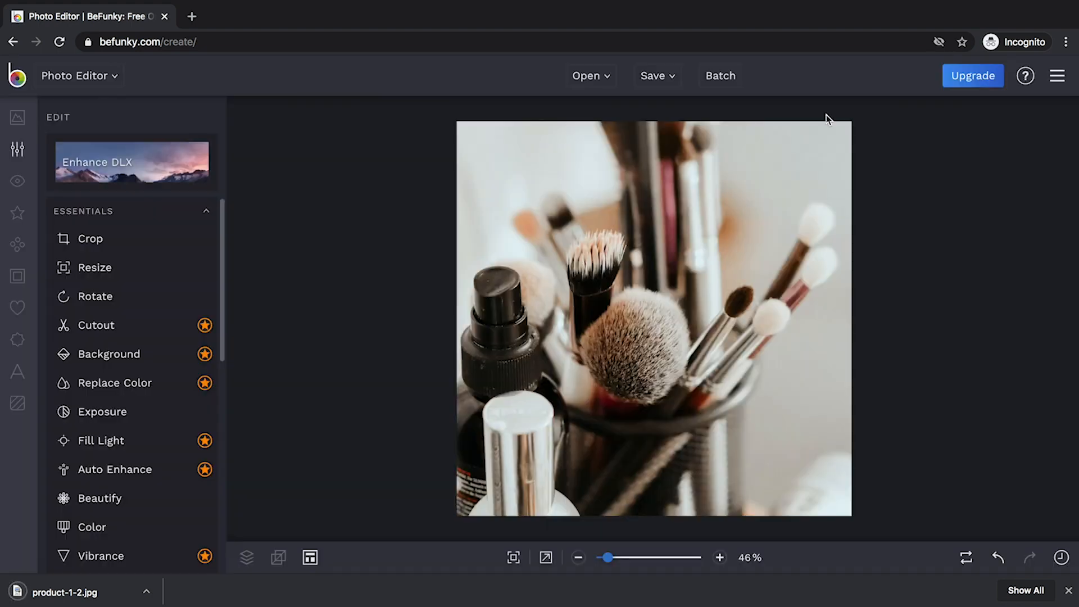
Open the jamie-street photo of three brushes from the computer in BeFunky
click(1069, 591)
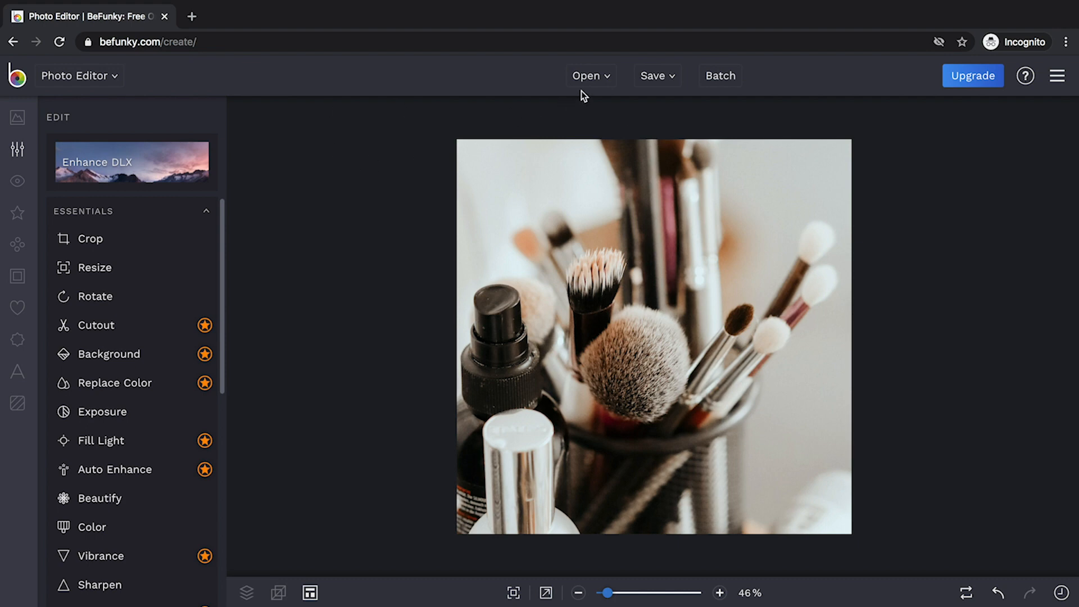
click(590, 77)
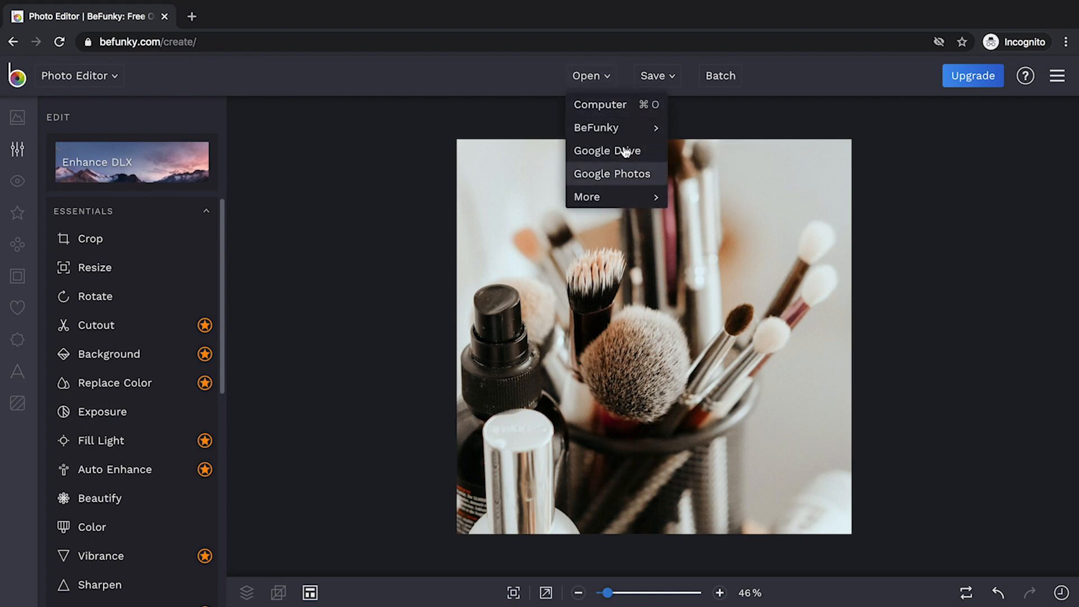
click(638, 106)
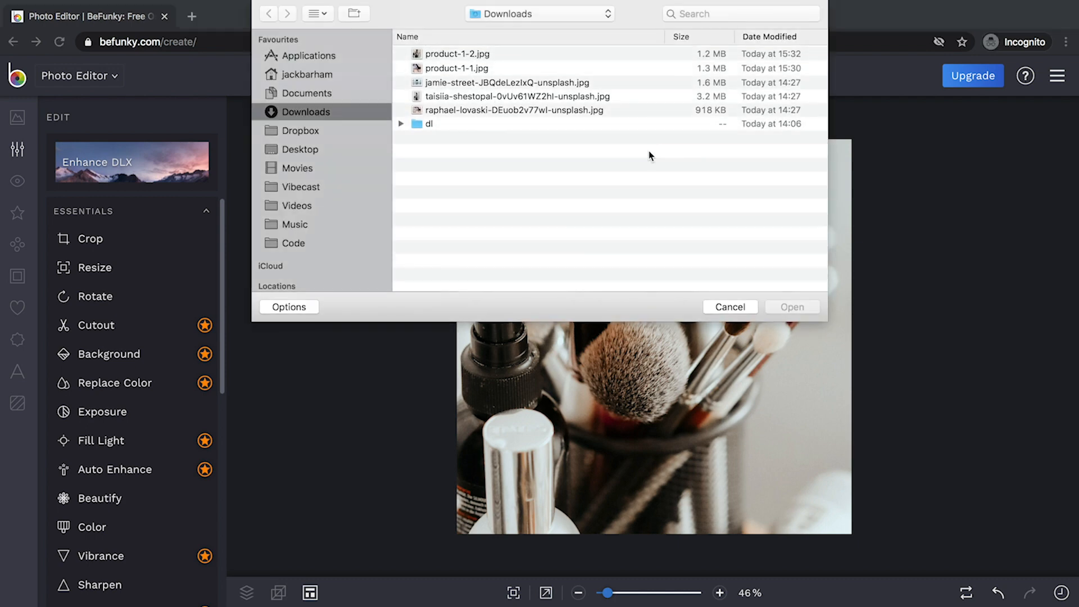
click(541, 83)
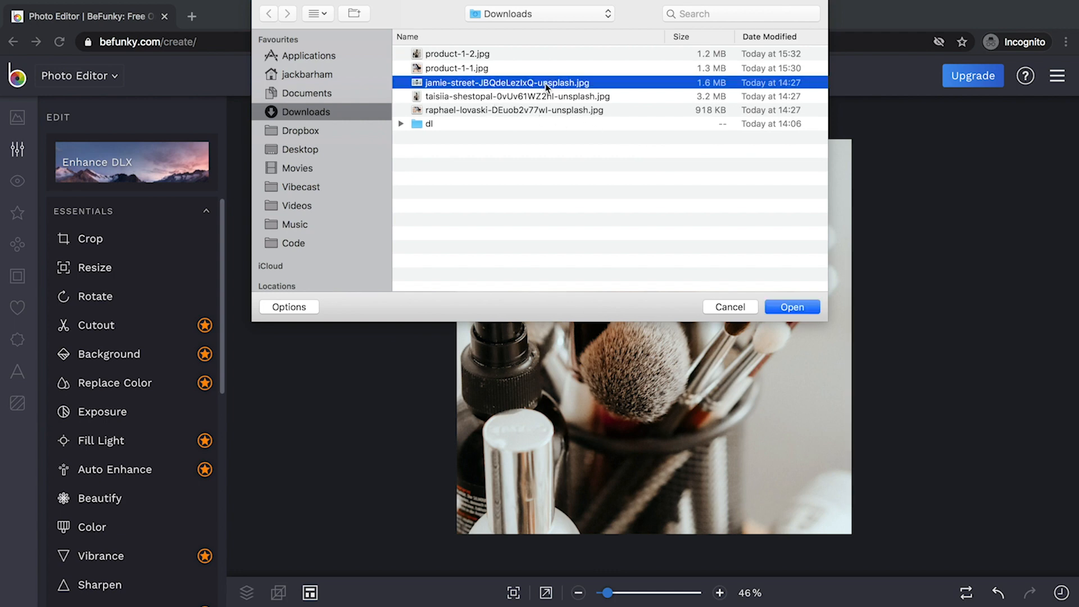
click(793, 308)
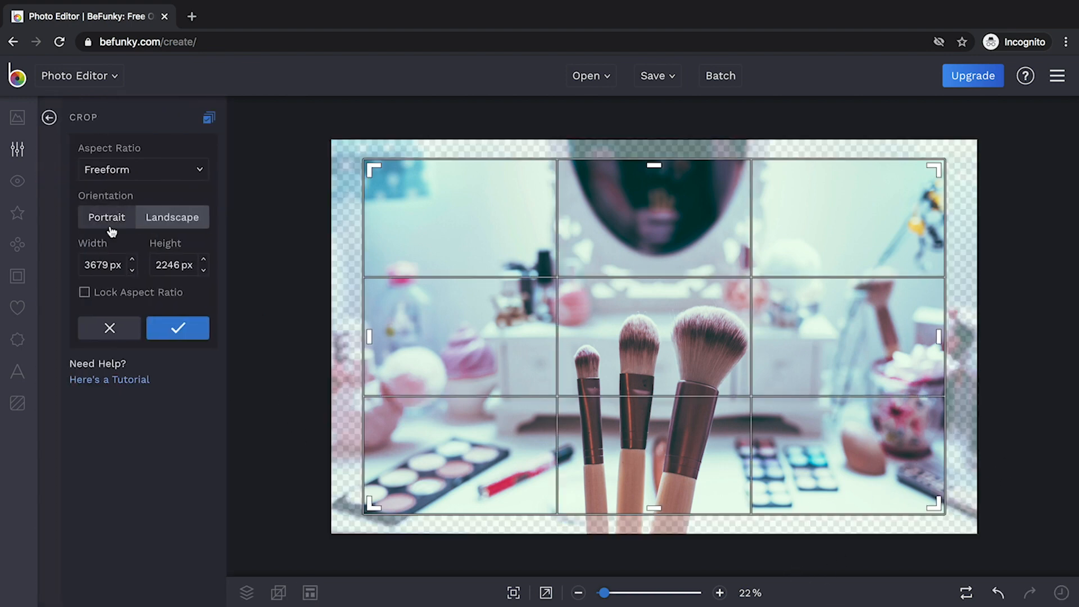
Try a Photo 16x9 crop box stretched across the full image width
click(167, 169)
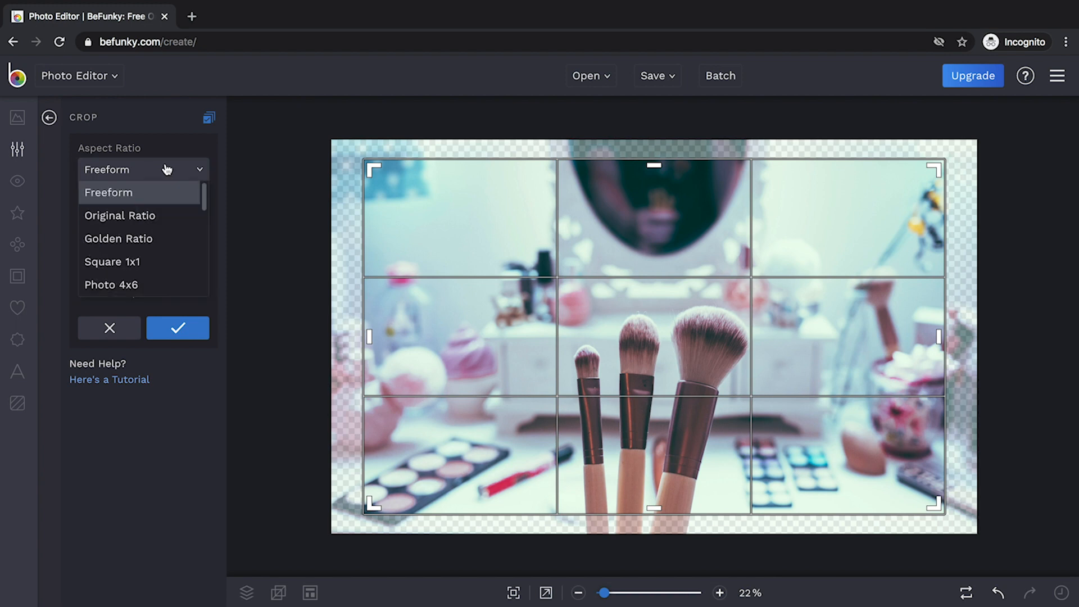
scroll(164, 252, down, 1)
scroll(163, 251, down, 2)
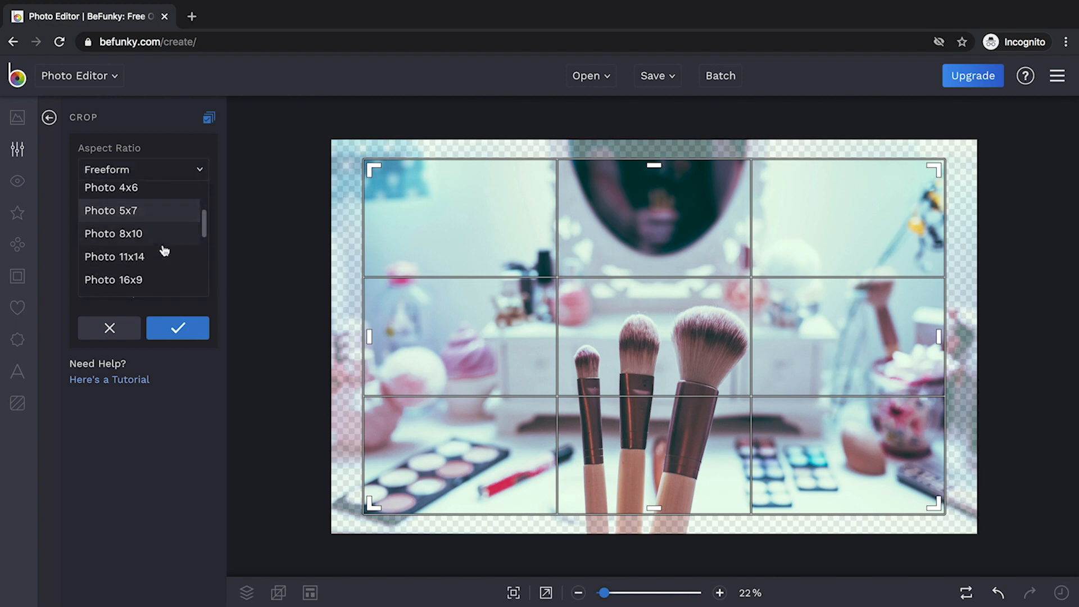
click(164, 251)
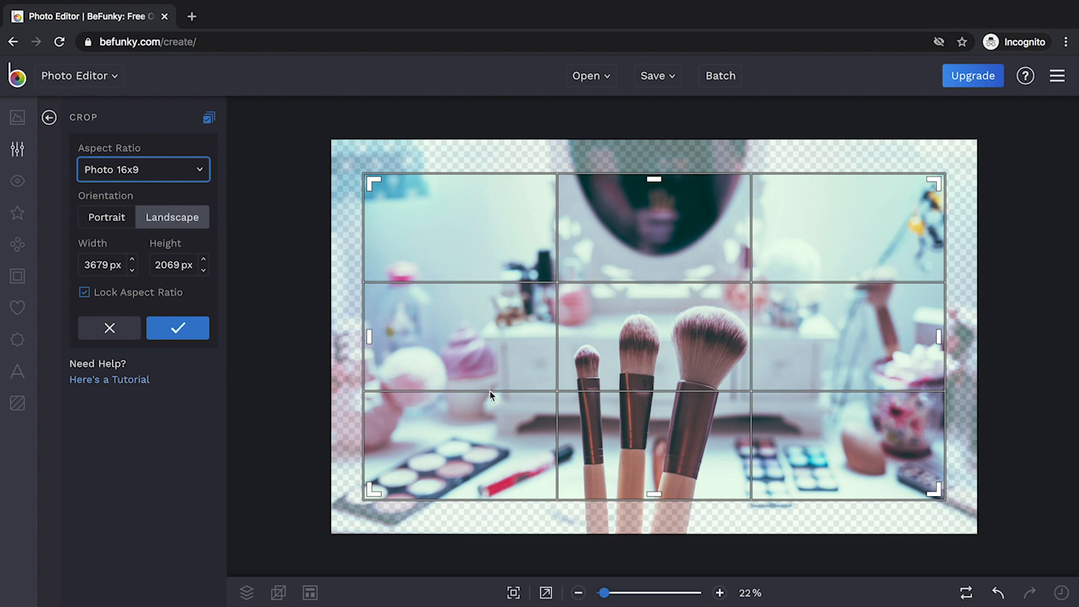
drag(488, 369, 444, 370)
drag(907, 496, 983, 510)
Switch to a Freeform crop and apply a slim 4088 × 1749 px banner around the brushes
click(161, 170)
click(165, 200)
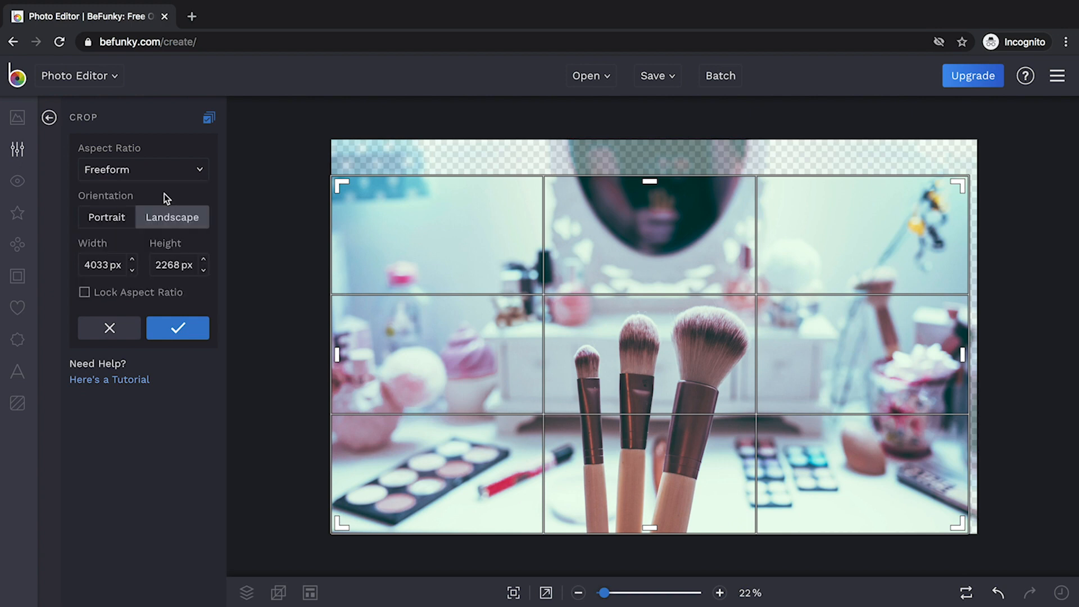
drag(962, 186, 977, 216)
drag(845, 380, 848, 348)
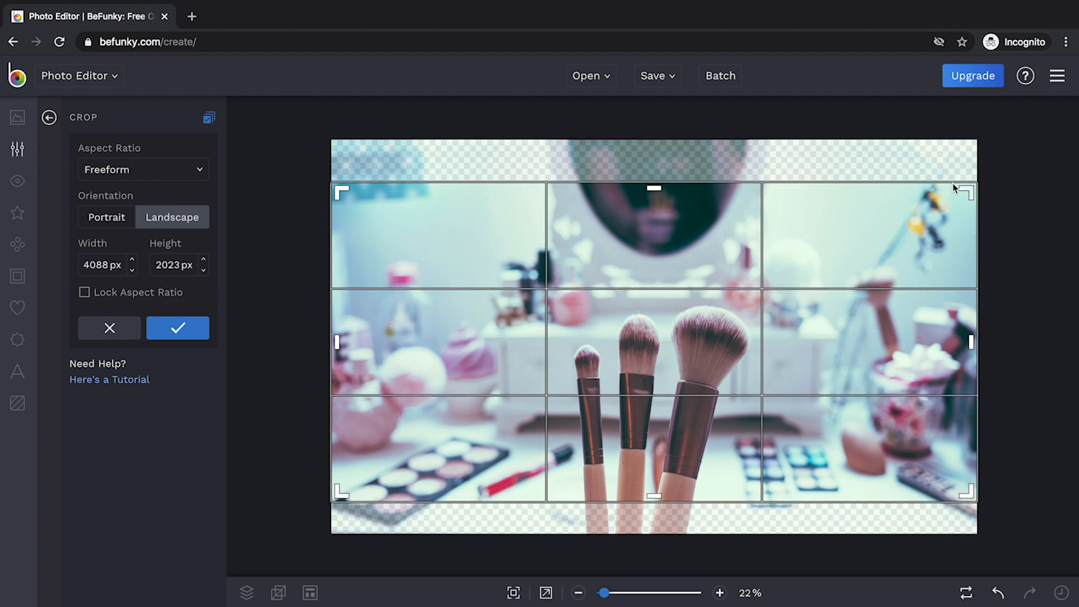
drag(968, 194, 970, 251)
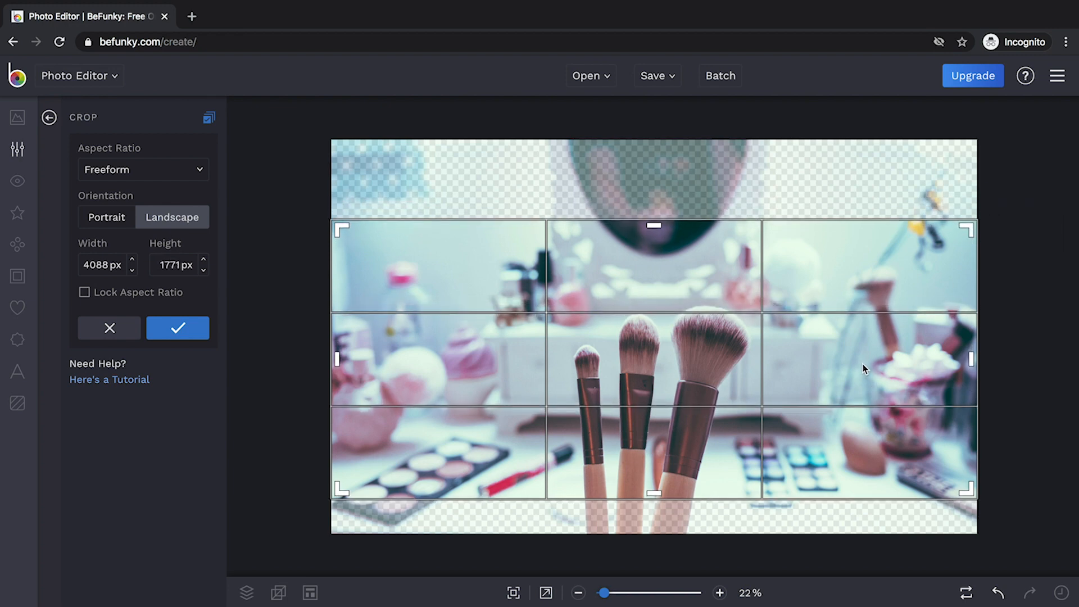
drag(974, 235, 978, 234)
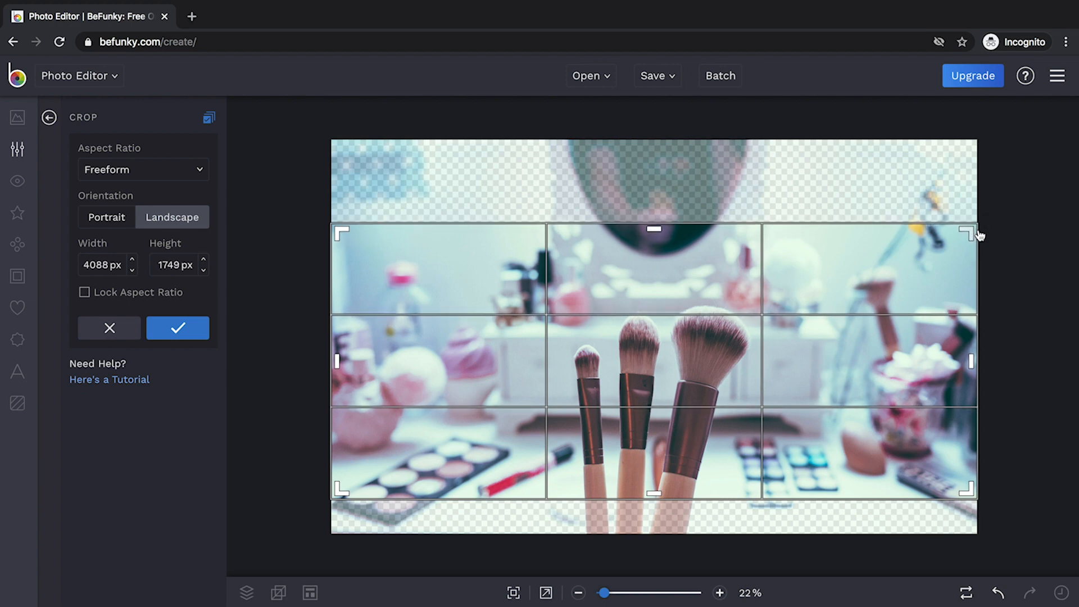
click(192, 336)
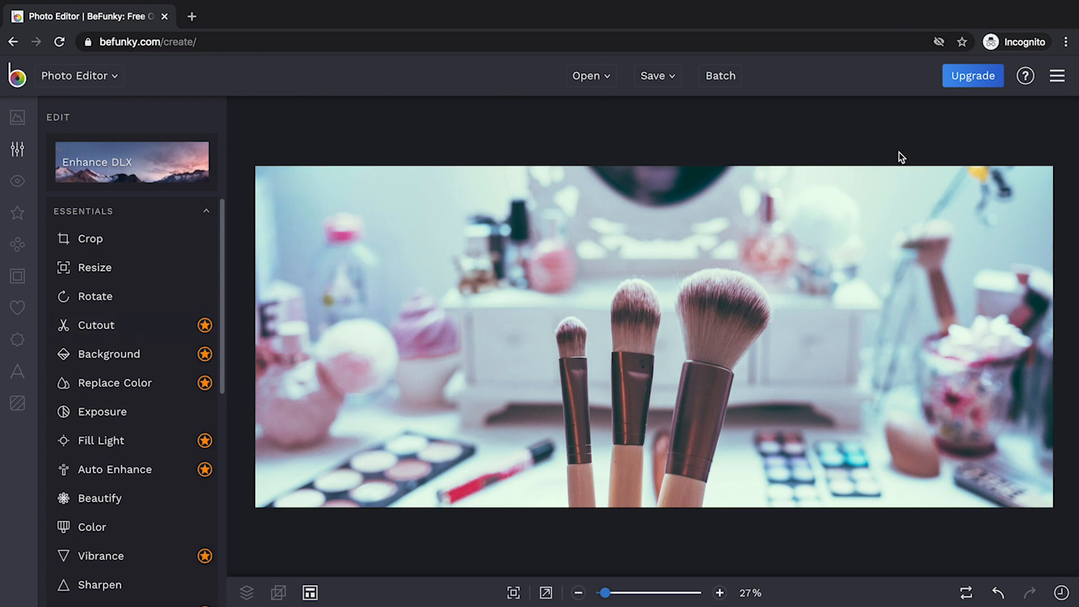
Resize the banner to 1900 px wide (1900 × 813)
click(115, 277)
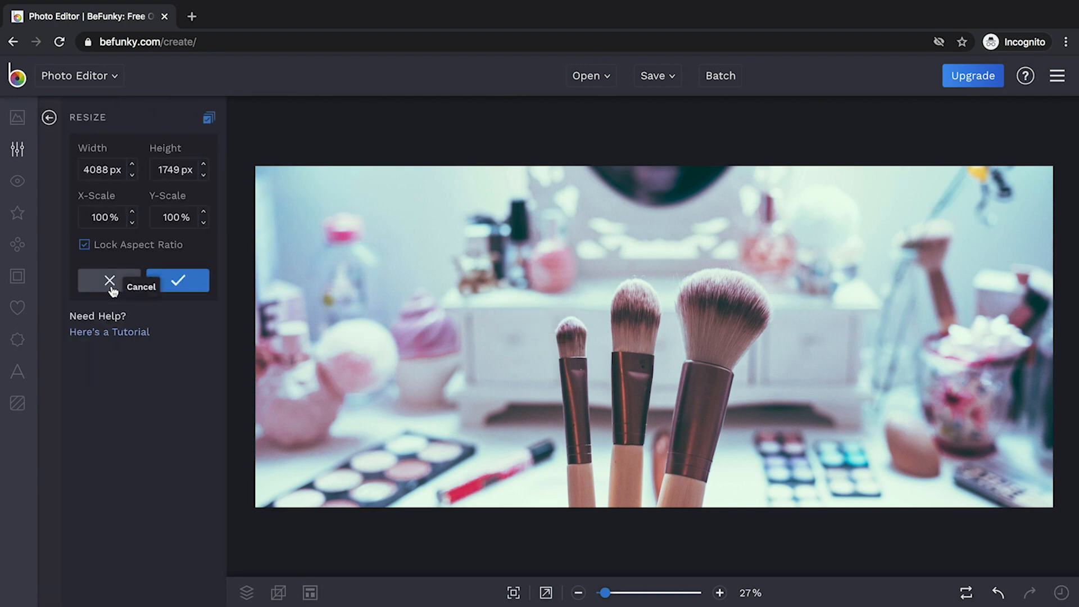
mouse_move(107, 169)
mouse_down()
mouse_move(94, 169)
mouse_move(108, 169)
mouse_up()
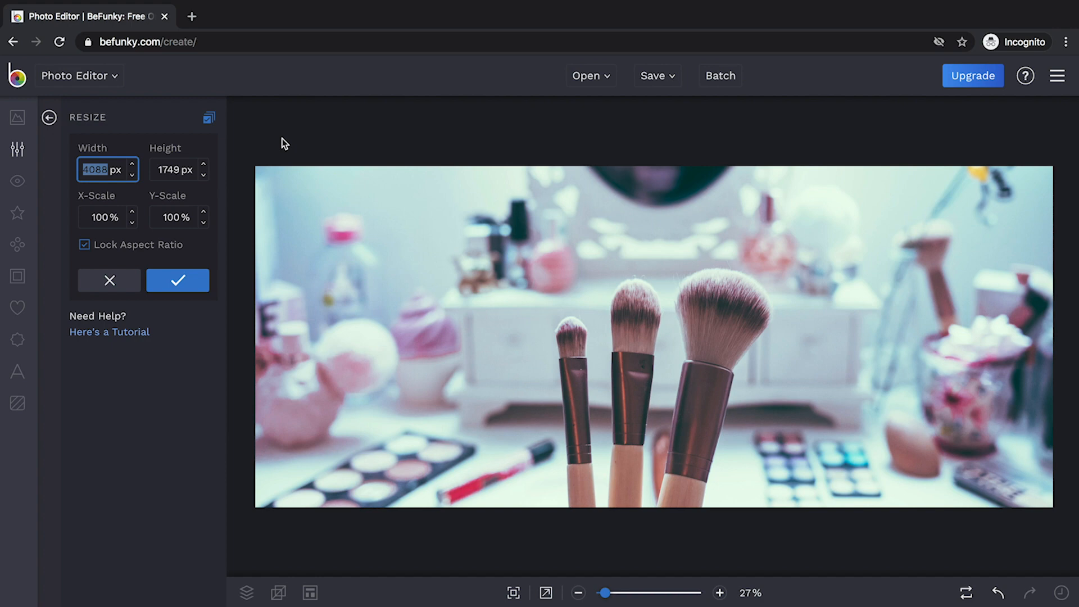
text(1900)
click(177, 289)
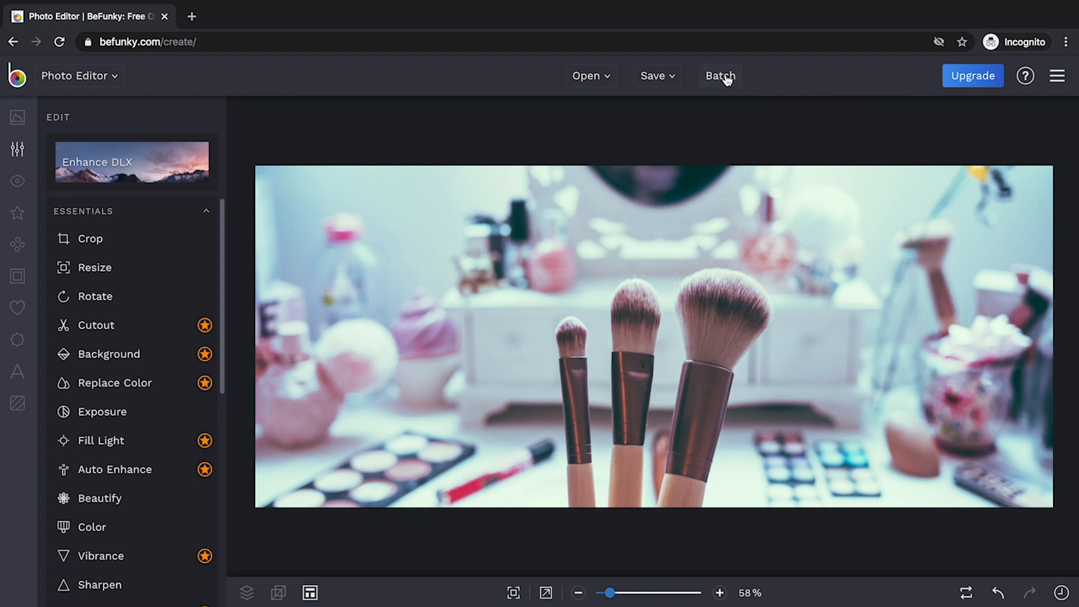
Save the banner to the computer as the JPG hero-1.jpg and dismiss the follow-up pop-ups
click(669, 78)
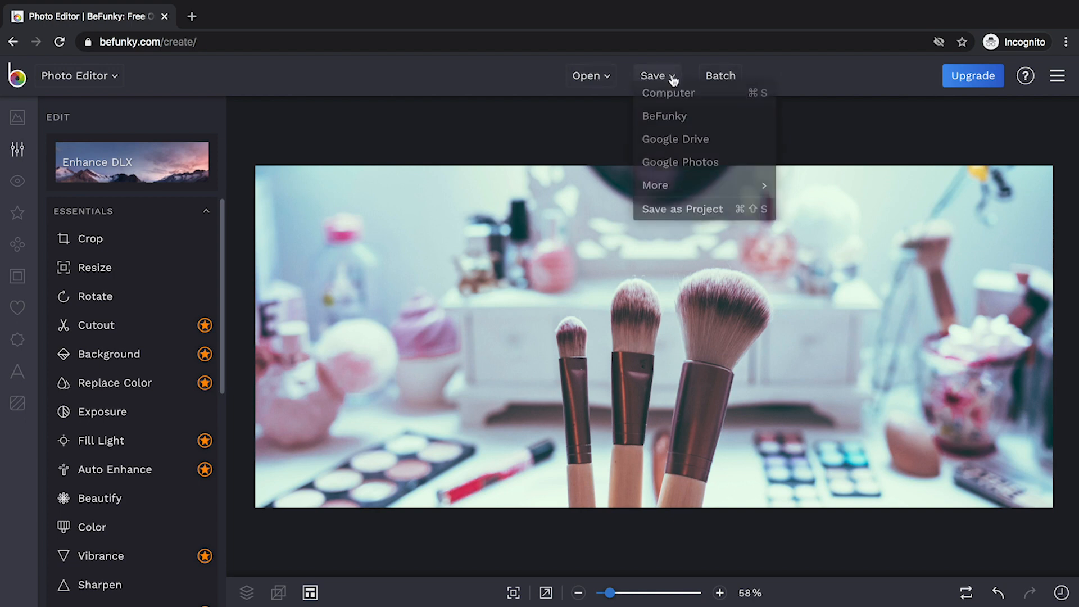
click(734, 104)
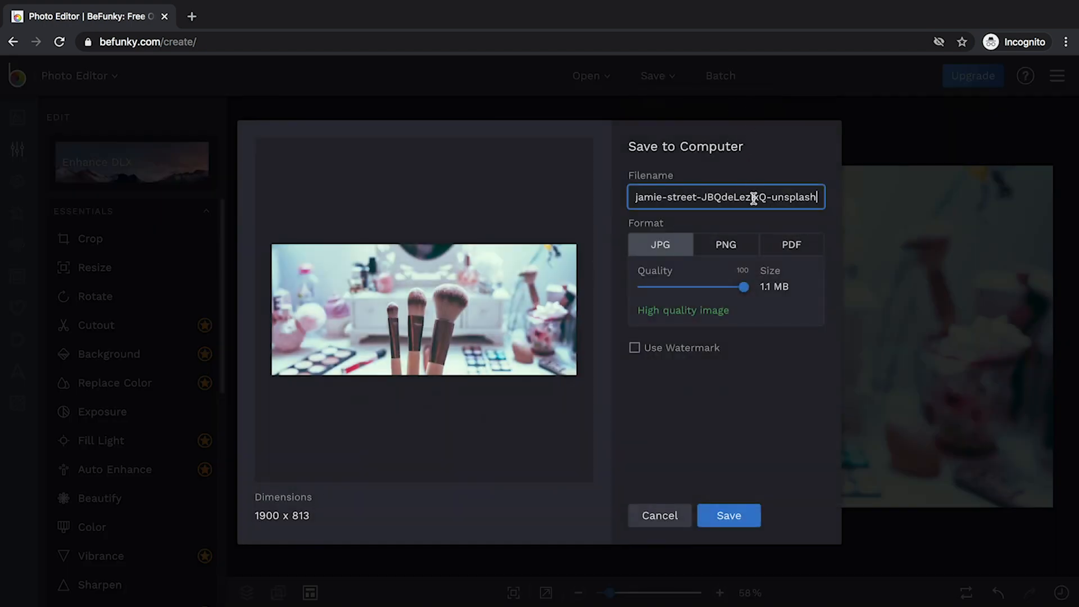
drag(818, 196, 586, 193)
text(hero)
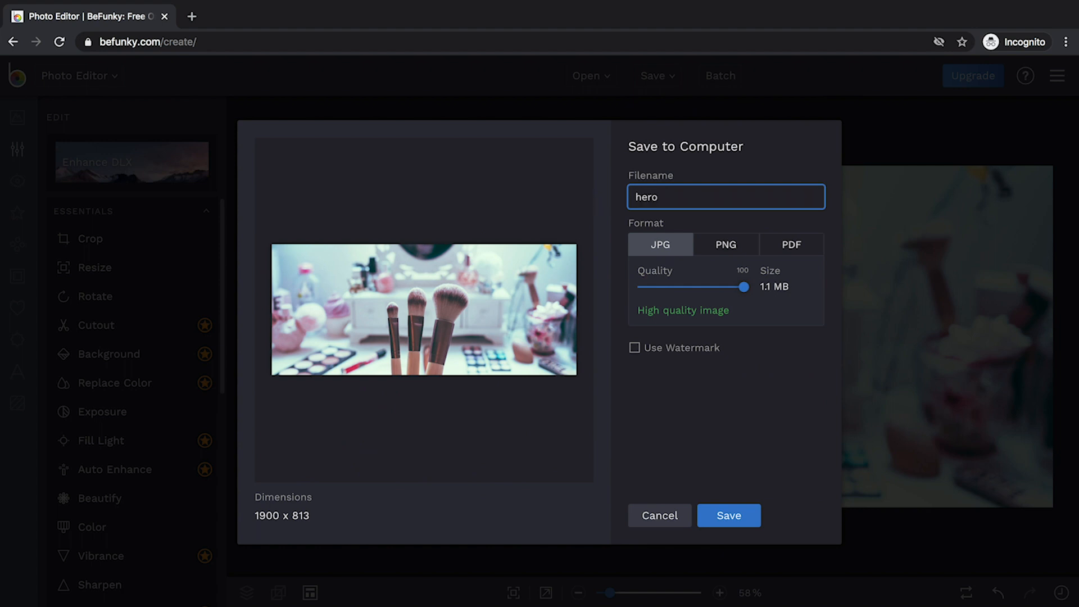
text(-1)
click(738, 516)
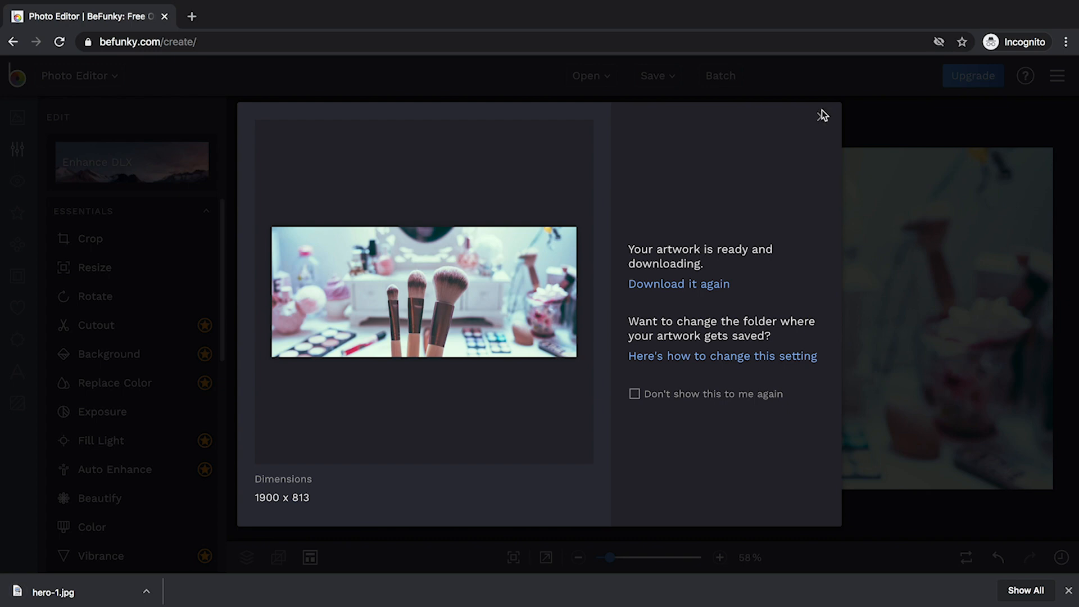
click(821, 117)
click(869, 158)
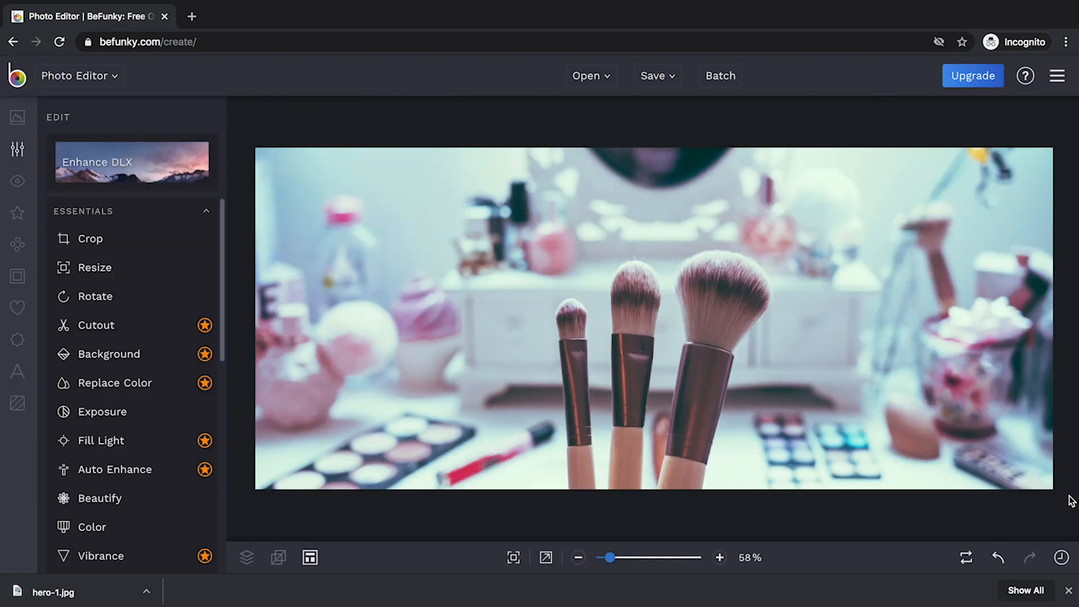
click(1069, 590)
click(94, 78)
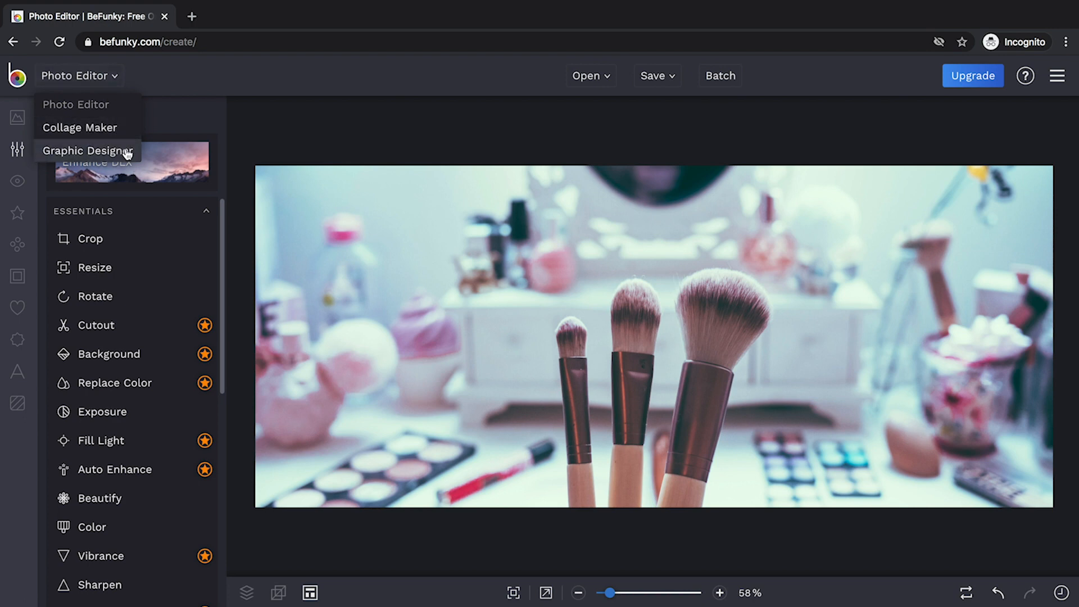
Close BeFunky's editor modes list and go back to the Shopify admin Home tab
click(342, 133)
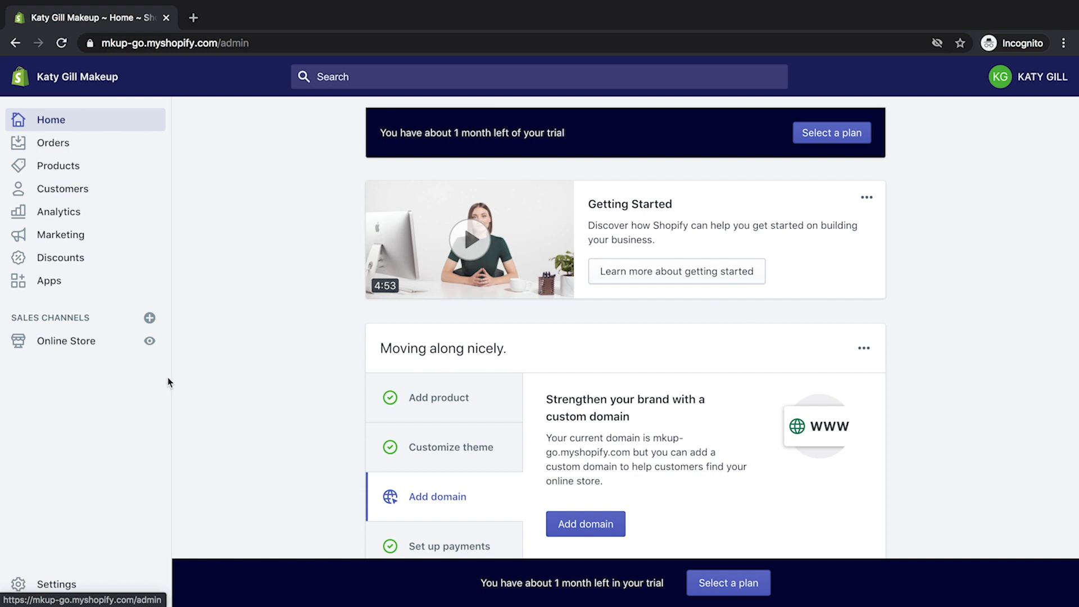
Preview the current Debut storefront in a new tab, scroll through it, and close it
click(150, 342)
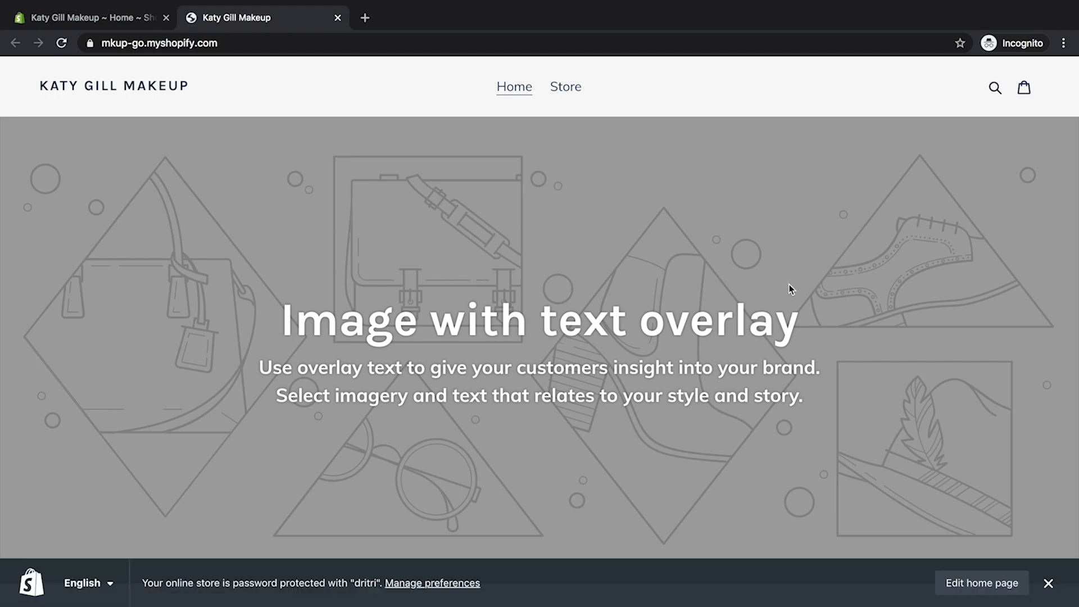
scroll(790, 284, down, 2)
scroll(789, 286, down, 12)
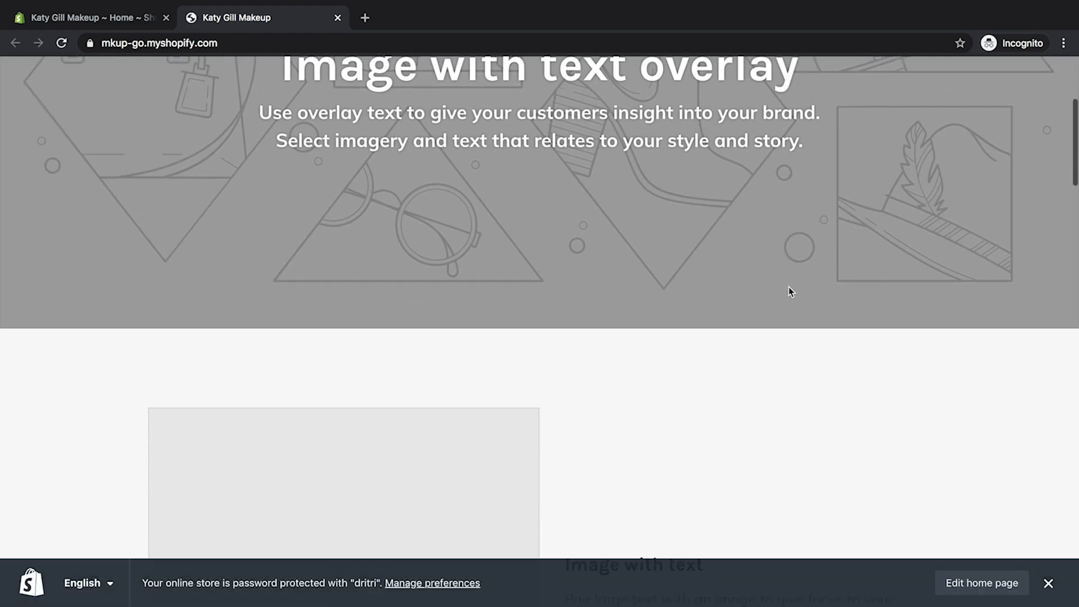
scroll(791, 288, down, 15)
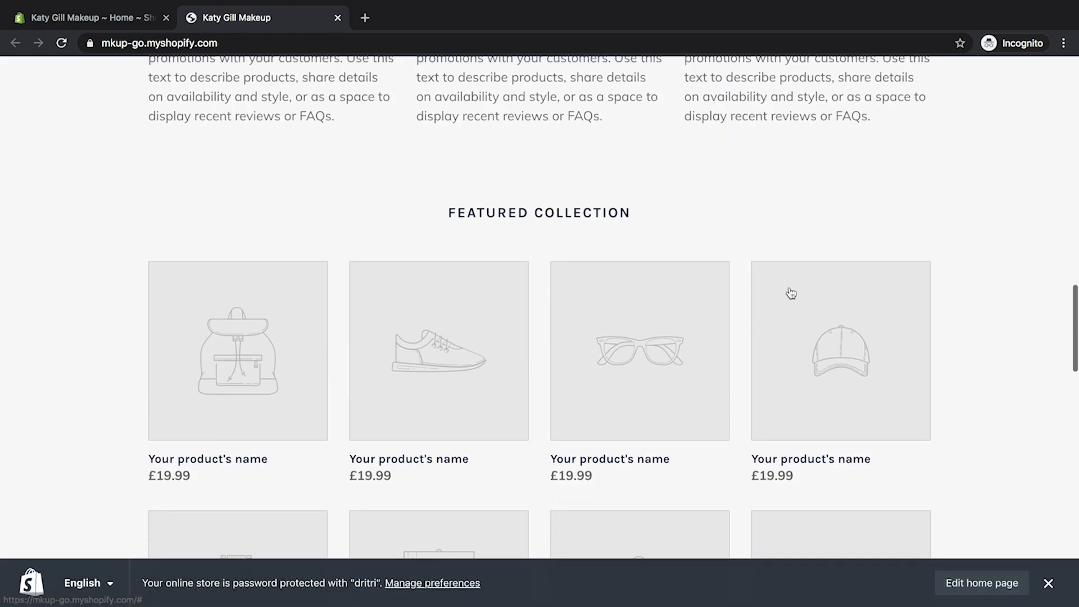
scroll(788, 288, up, 20)
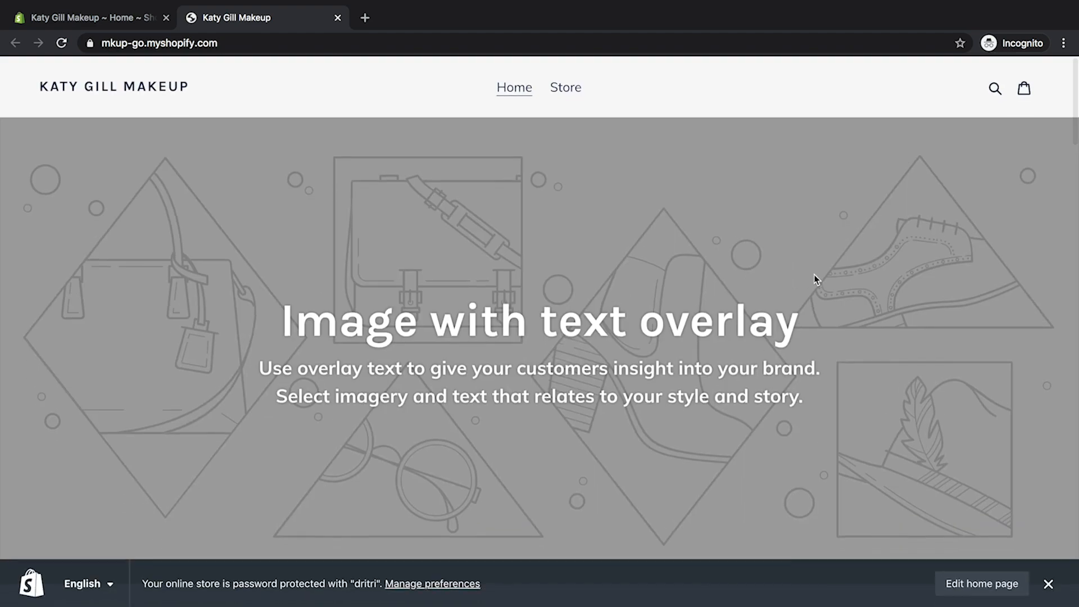
click(338, 18)
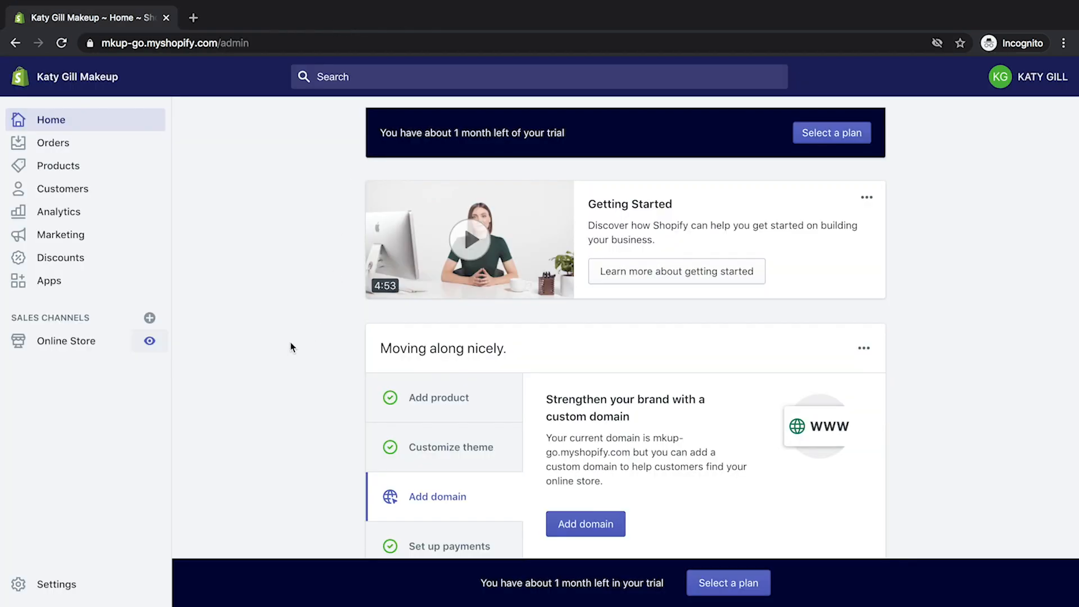
From Online Store > Themes, open the Shopify Theme Store in a new tab
click(72, 344)
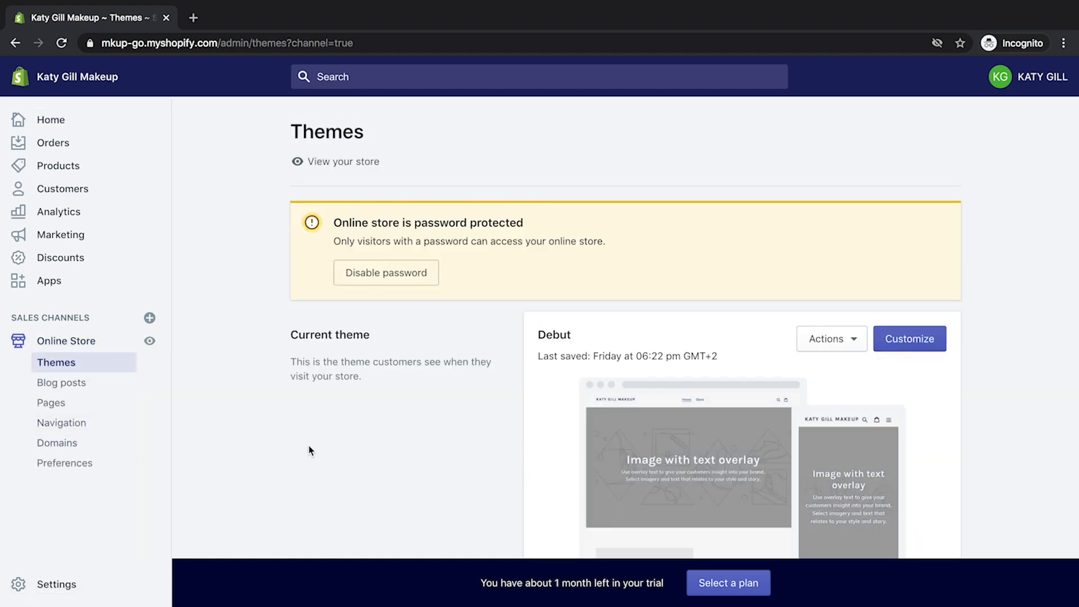
scroll(309, 446, down, 3)
scroll(310, 447, up, 2)
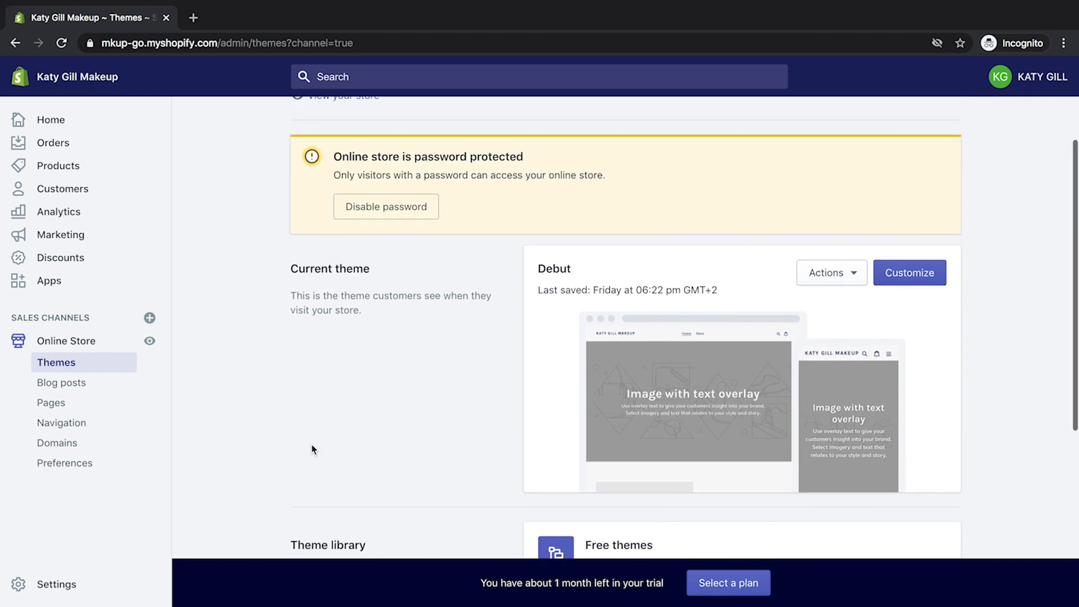
scroll(312, 444, up, 2)
scroll(1022, 415, down, 2)
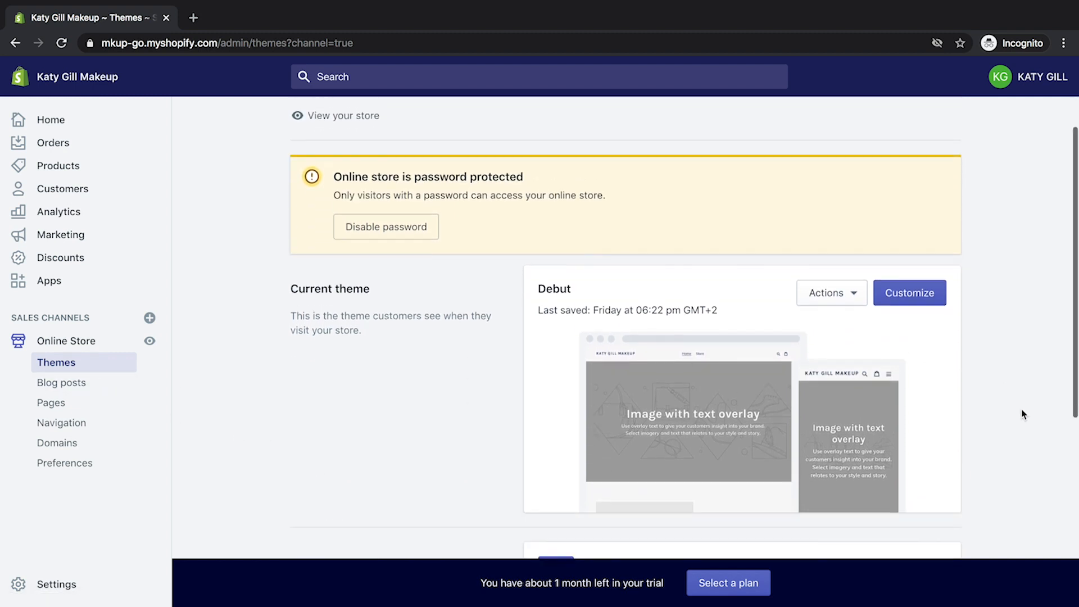
scroll(1022, 414, down, 1)
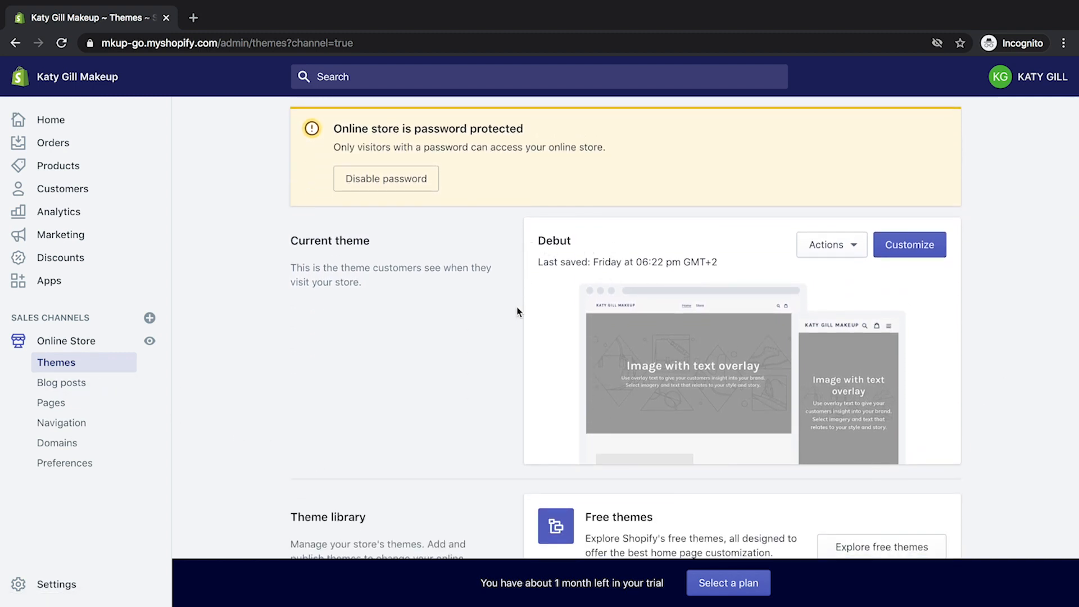
scroll(466, 359, down, 3)
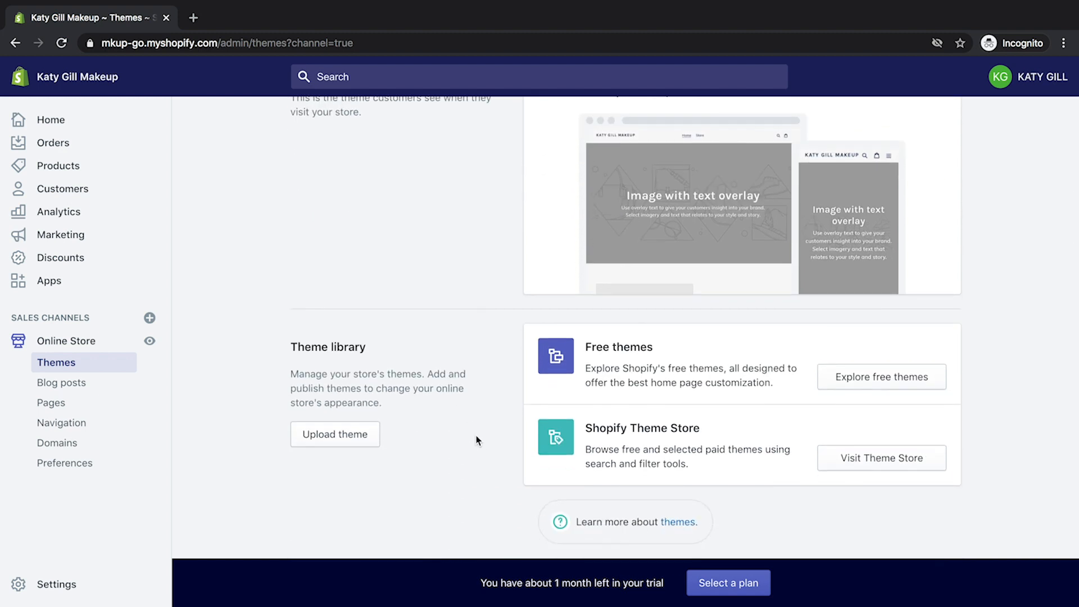
click(887, 458)
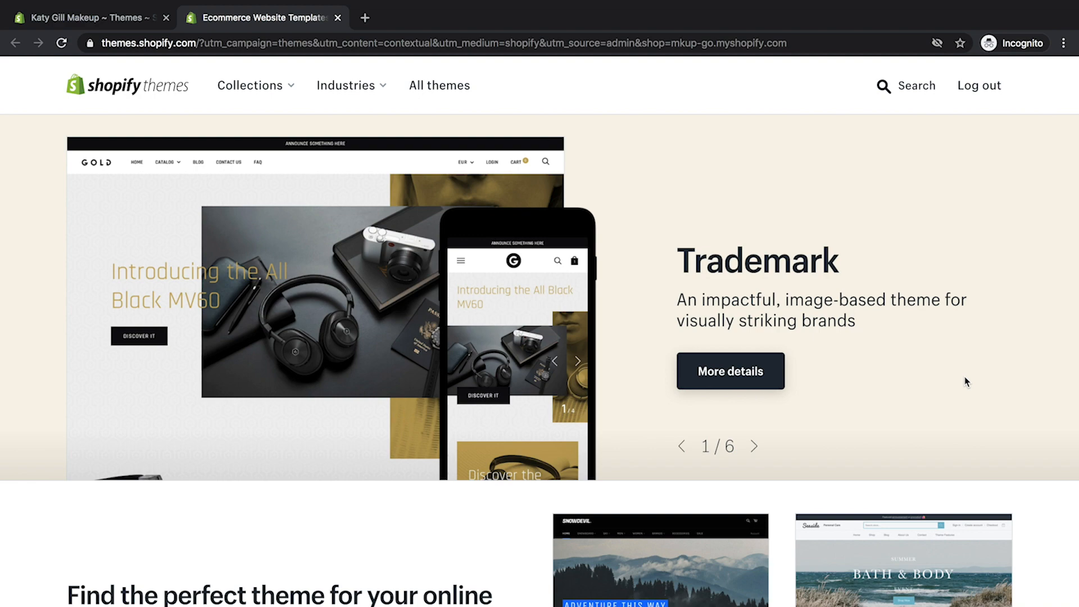
Browse the Theme Store and open the Blockshop theme's details page
scroll(1010, 199, down, 3)
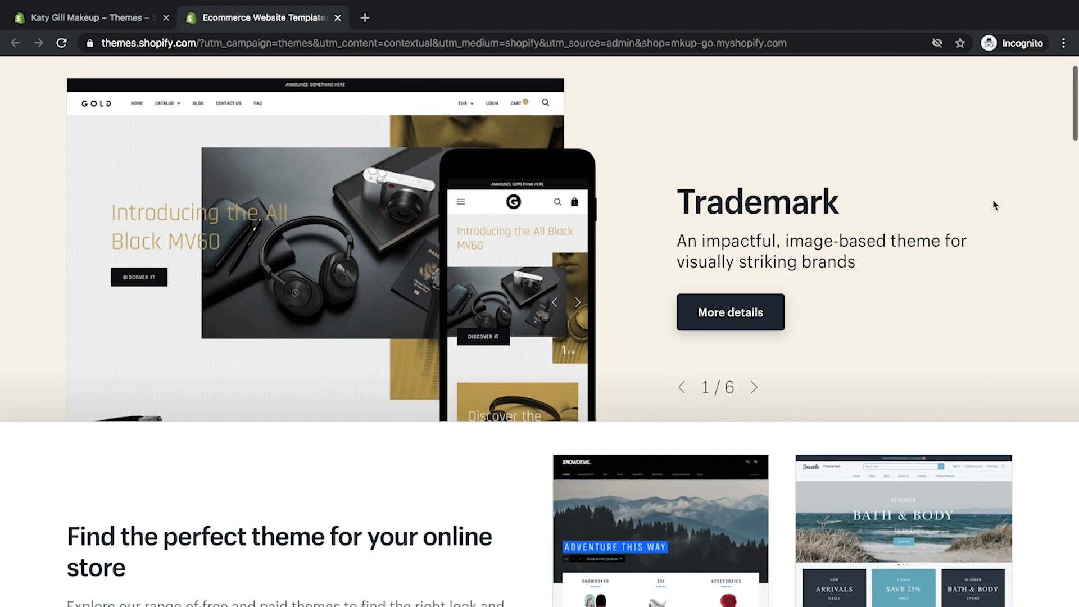
scroll(1011, 198, down, 2)
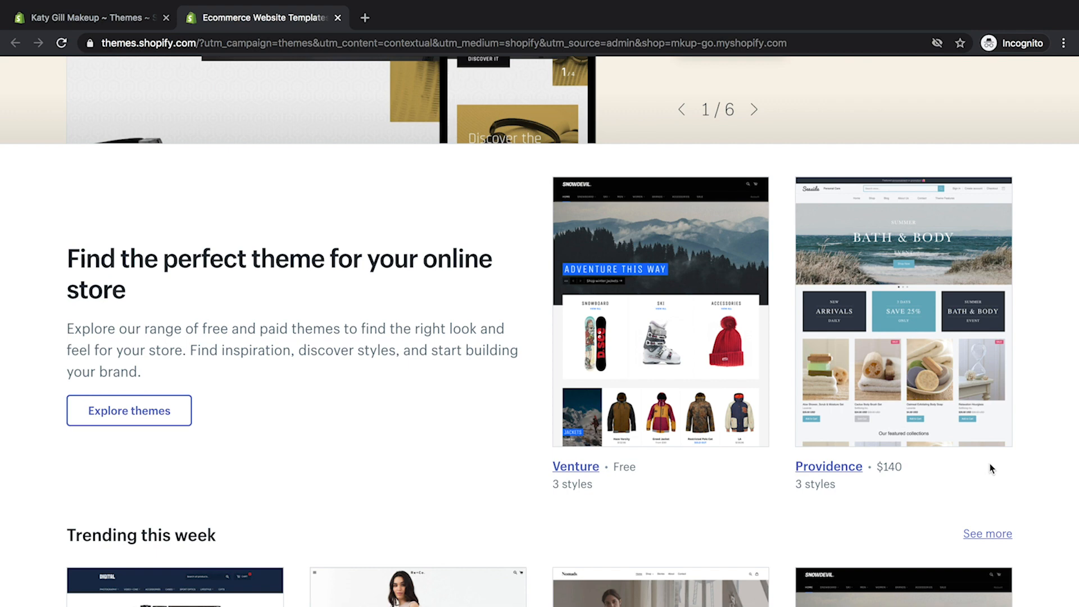
scroll(991, 468, down, 14)
scroll(1048, 489, down, 6)
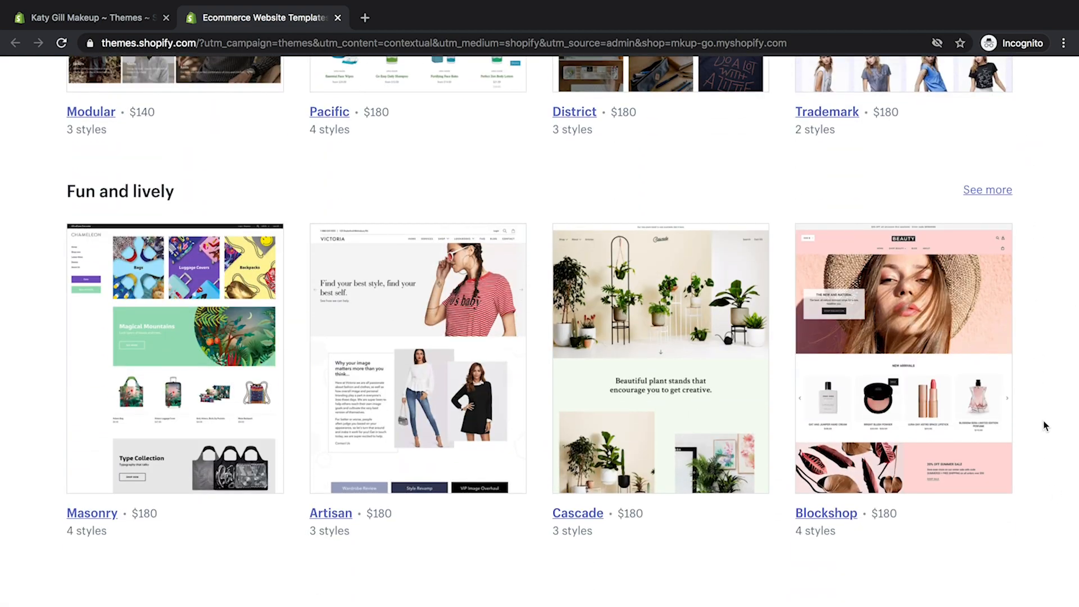
click(910, 405)
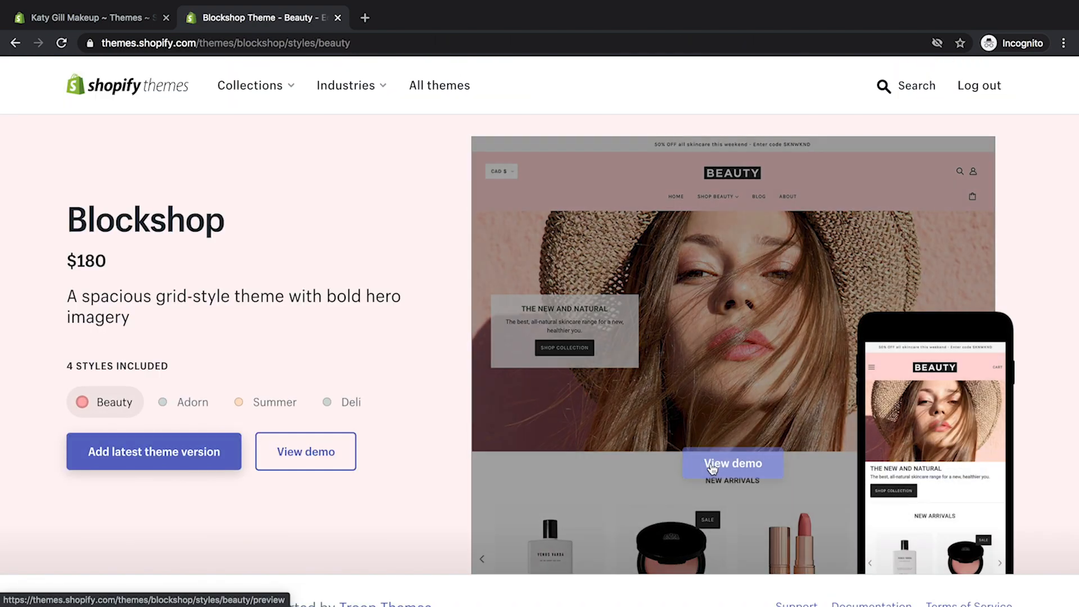
Compare Blockshop's Adorn, Summer, Deli and Beauty style previews
scroll(414, 476, down, 2)
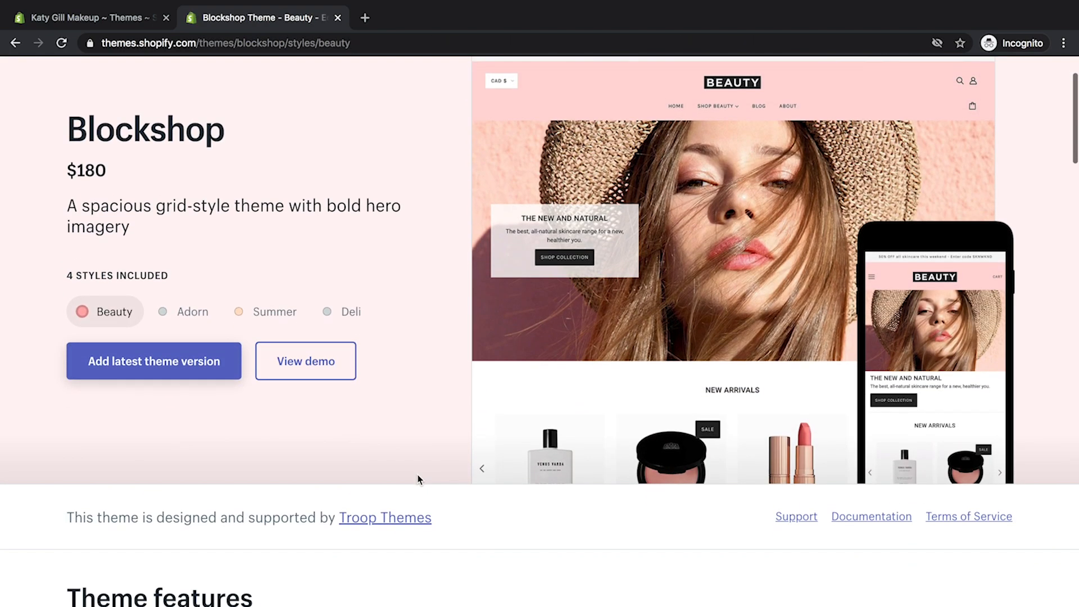
click(197, 319)
click(227, 350)
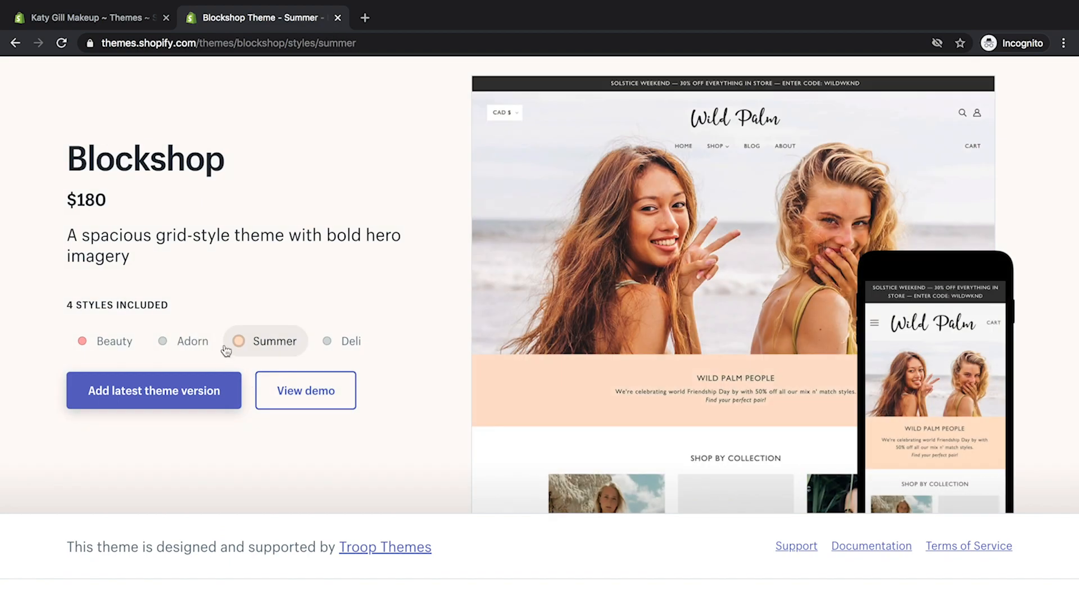
click(350, 345)
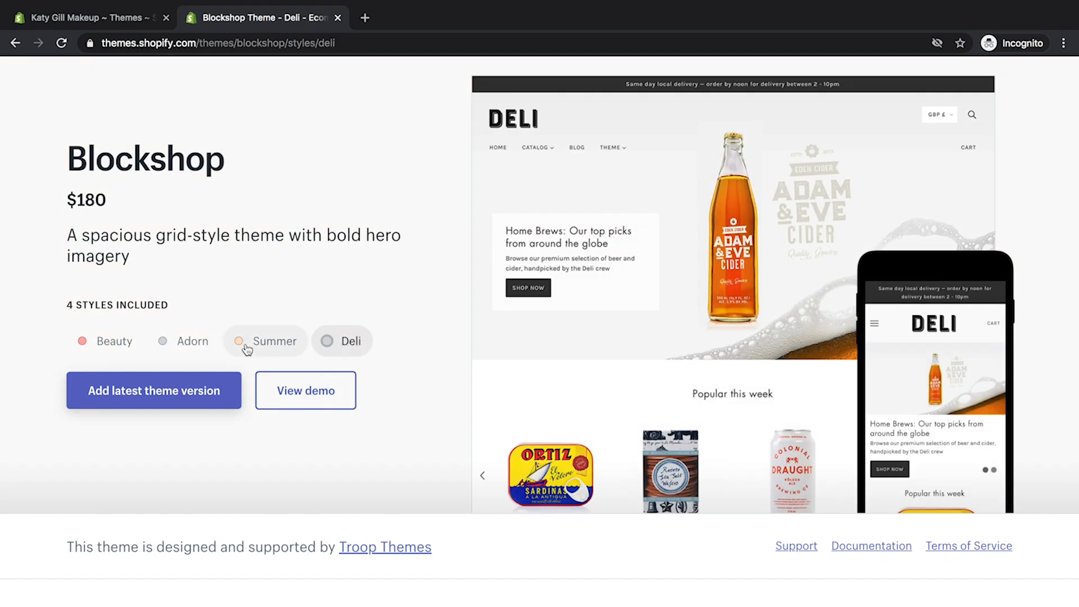
click(109, 349)
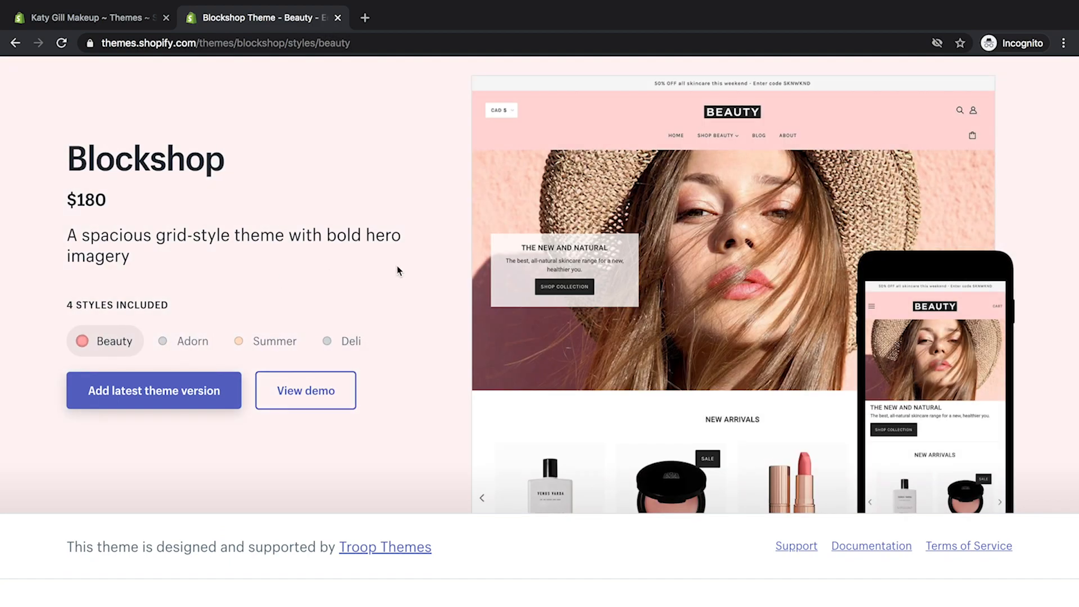
scroll(397, 267, up, 1)
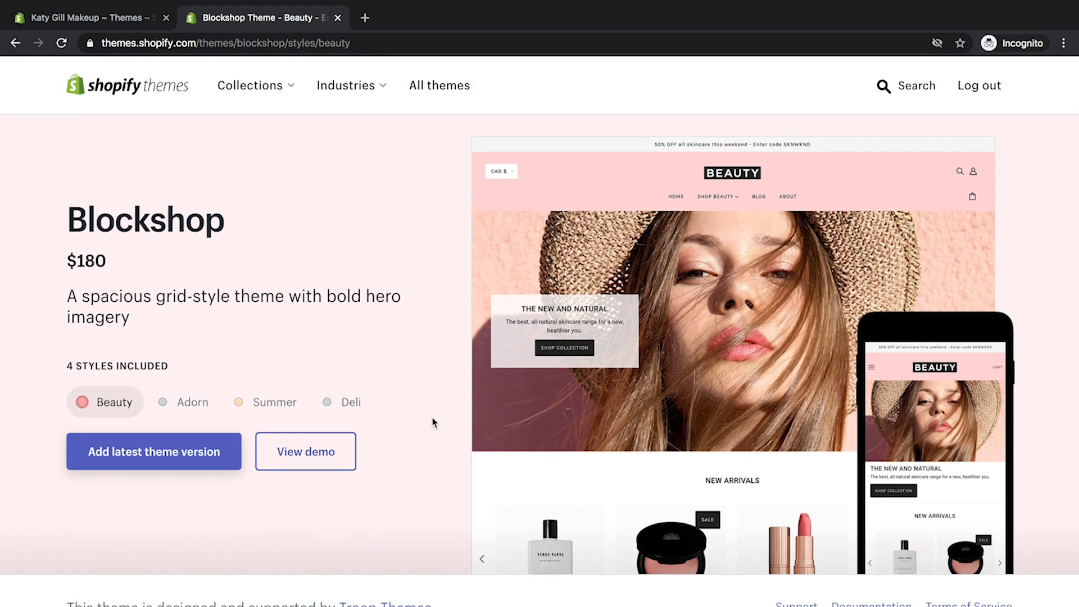
Explore Blockshop's full live demo, then return and select its Beauty style
click(315, 459)
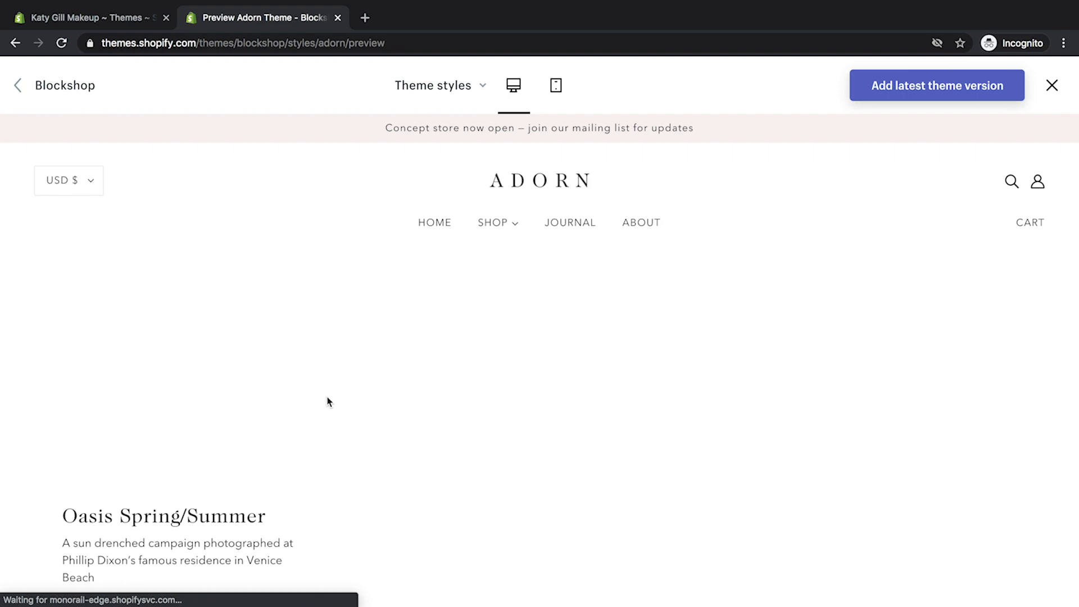
scroll(943, 338, down, 10)
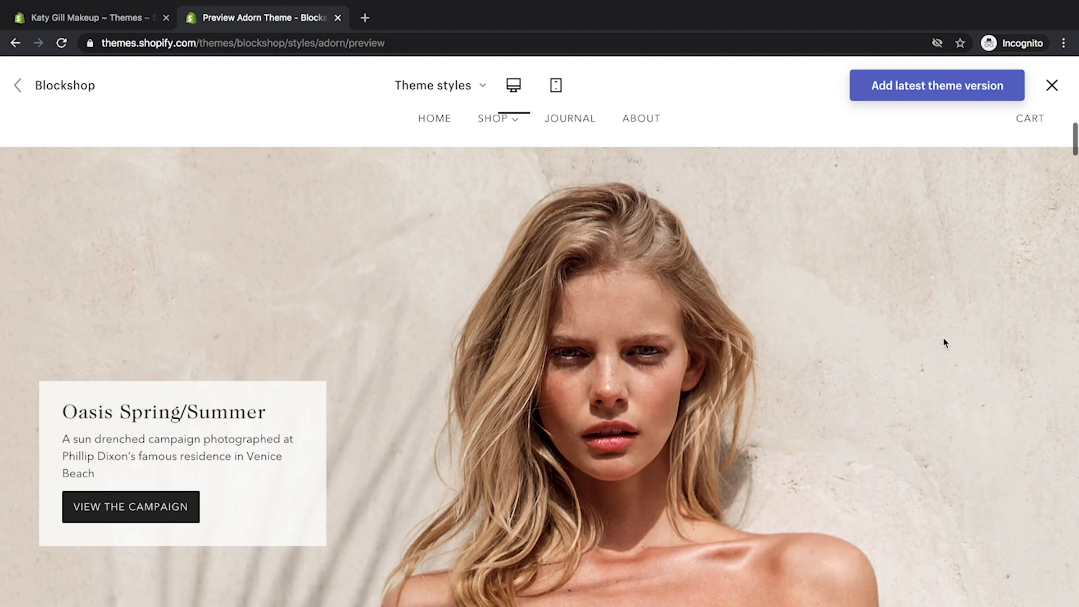
scroll(944, 338, down, 10)
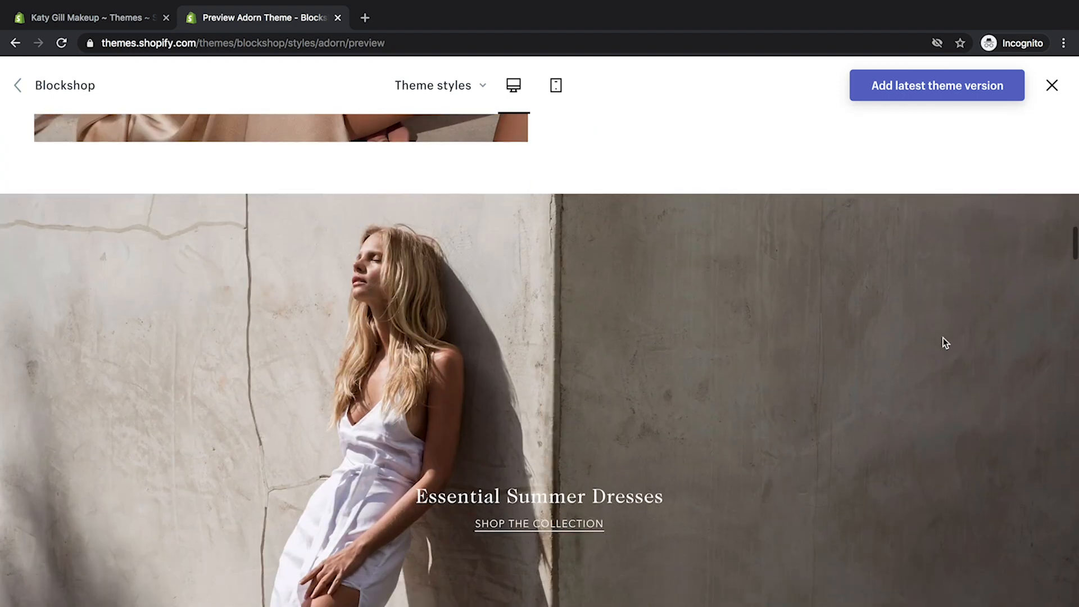
scroll(945, 340, down, 10)
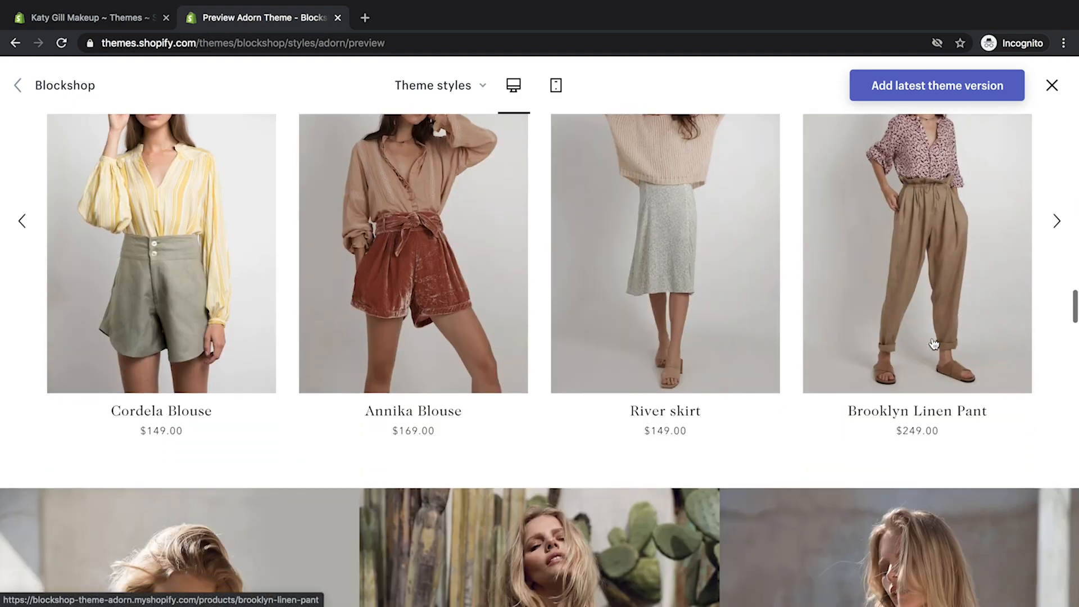
scroll(933, 343, down, 10)
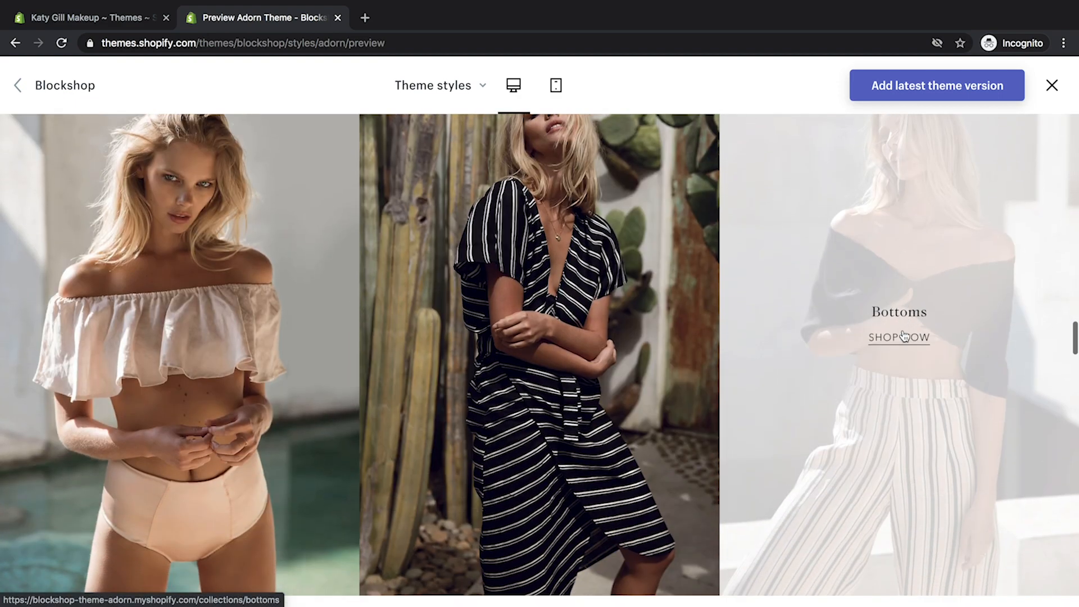
scroll(905, 336, down, 5)
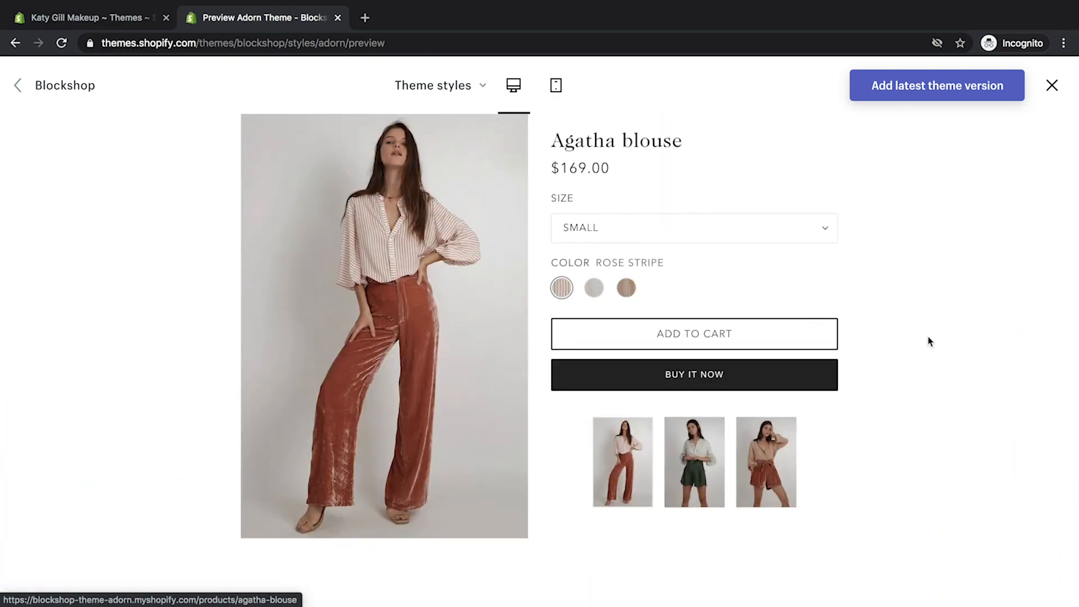
scroll(973, 350, down, 10)
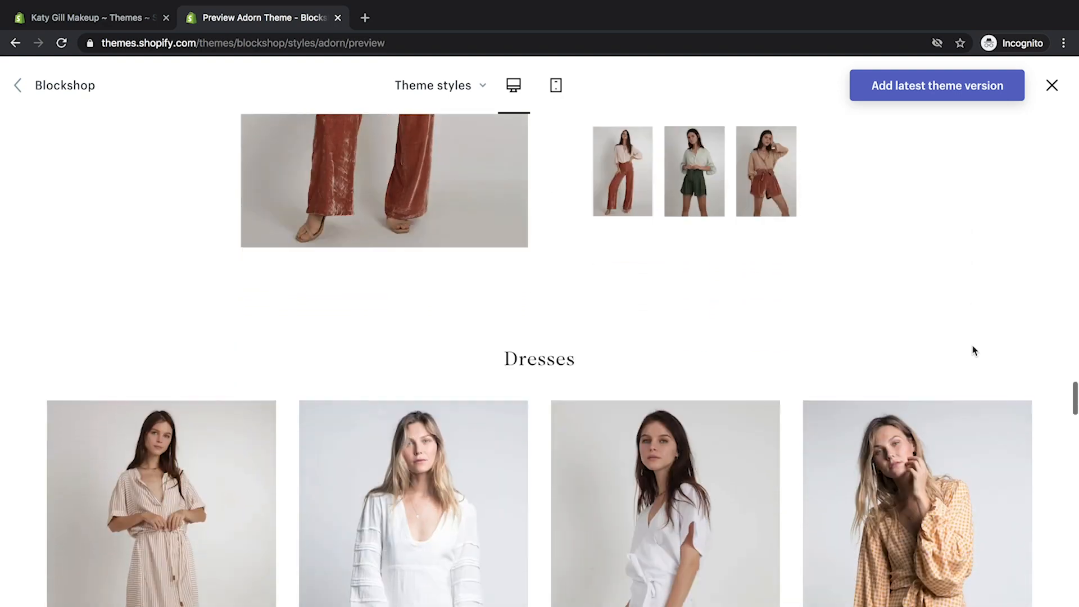
scroll(972, 350, down, 8)
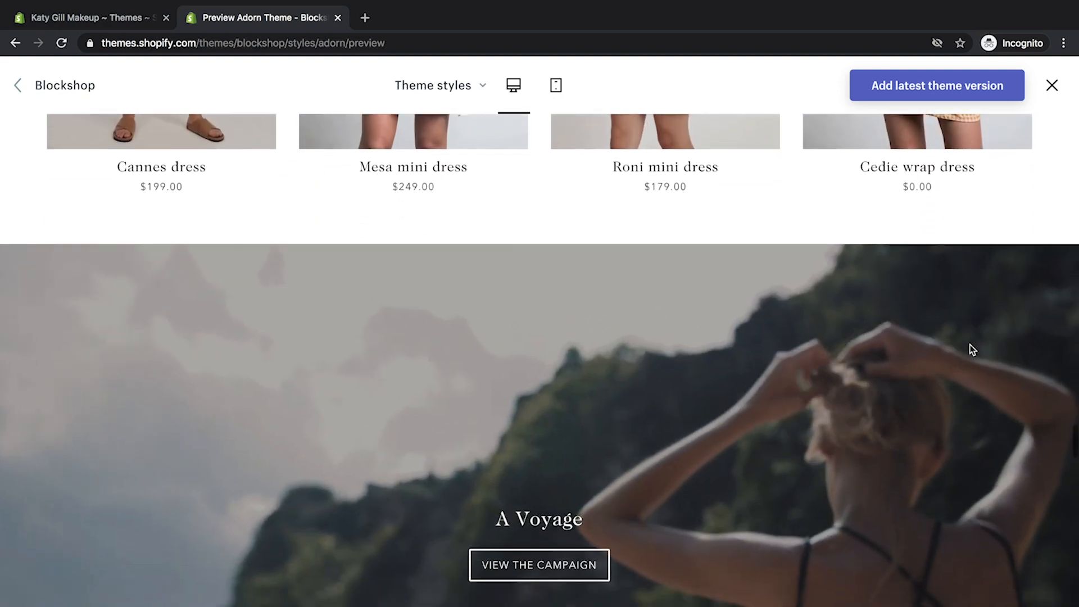
scroll(969, 345, down, 12)
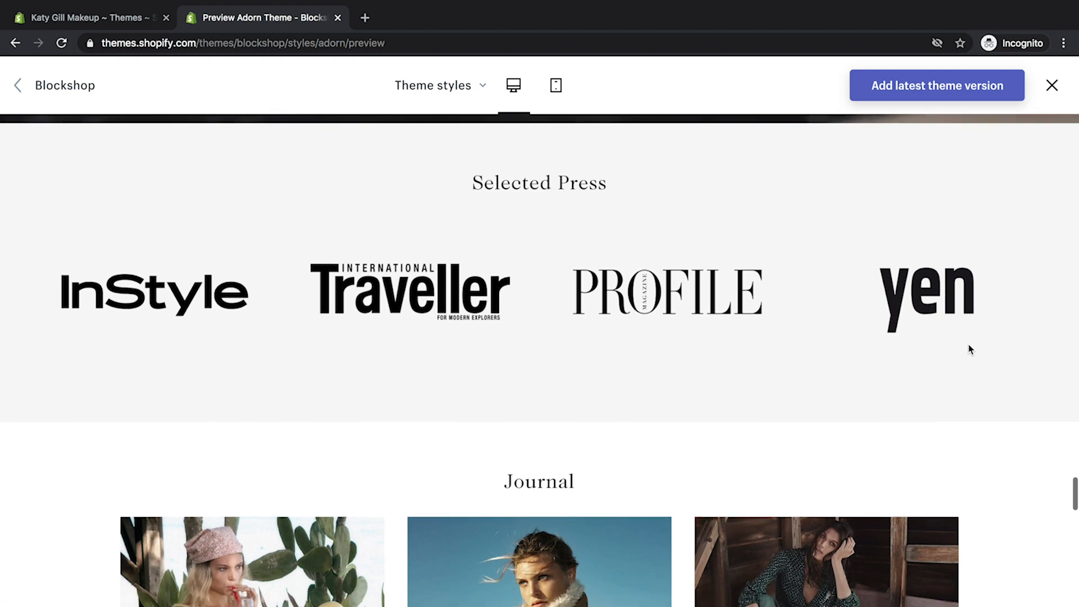
scroll(969, 344, down, 8)
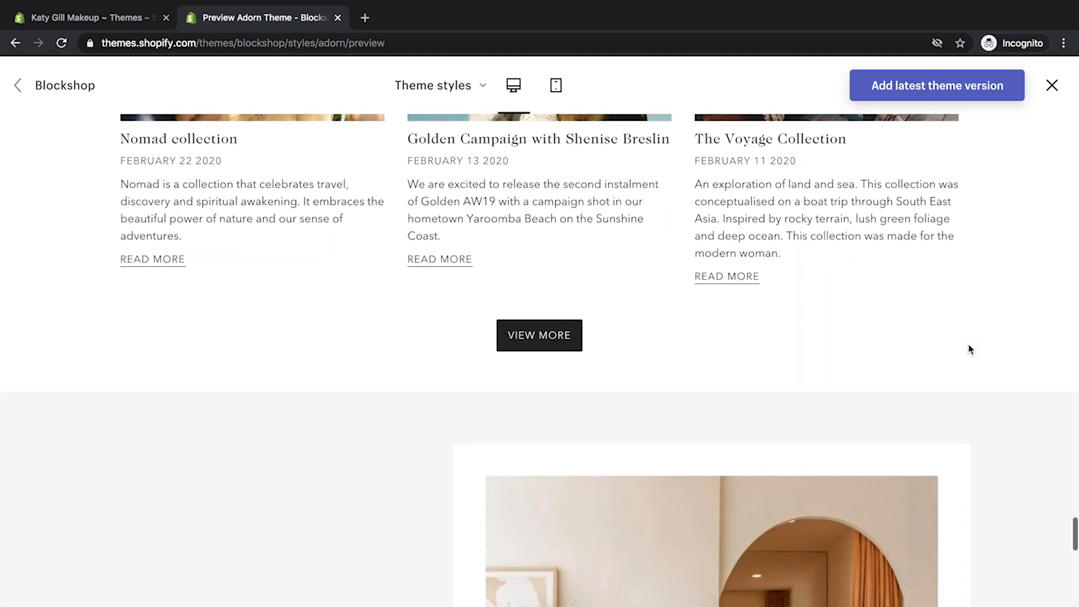
scroll(969, 344, up, 15)
scroll(969, 345, up, 20)
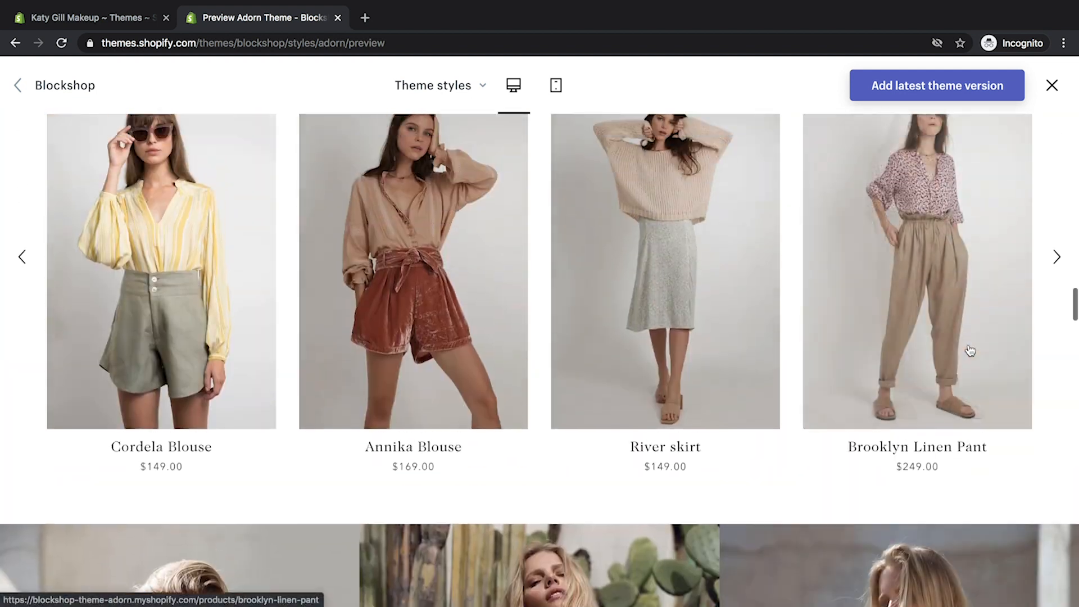
scroll(970, 348, up, 20)
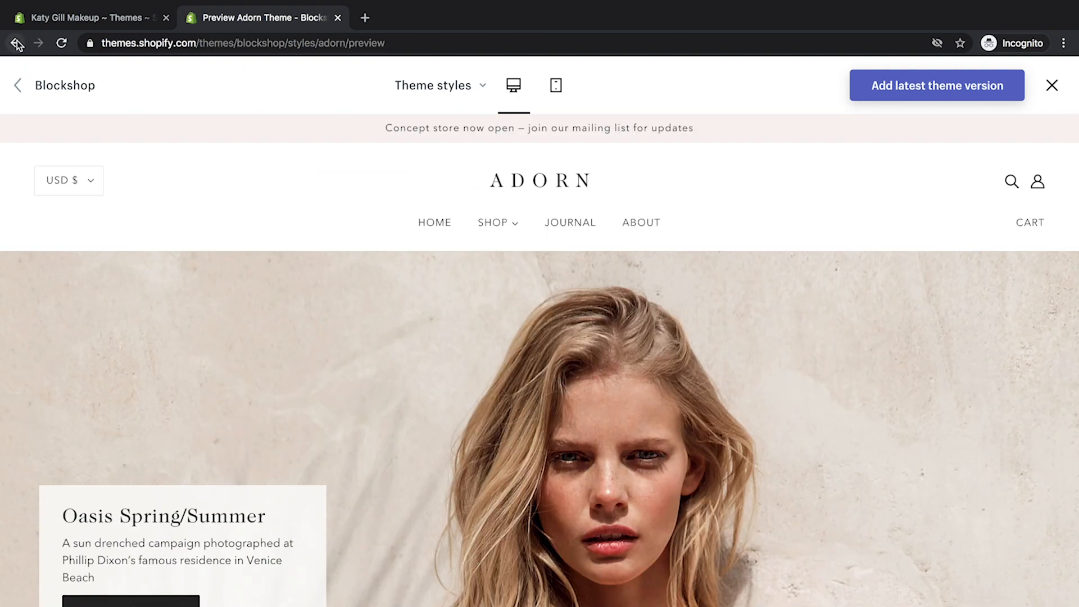
click(15, 43)
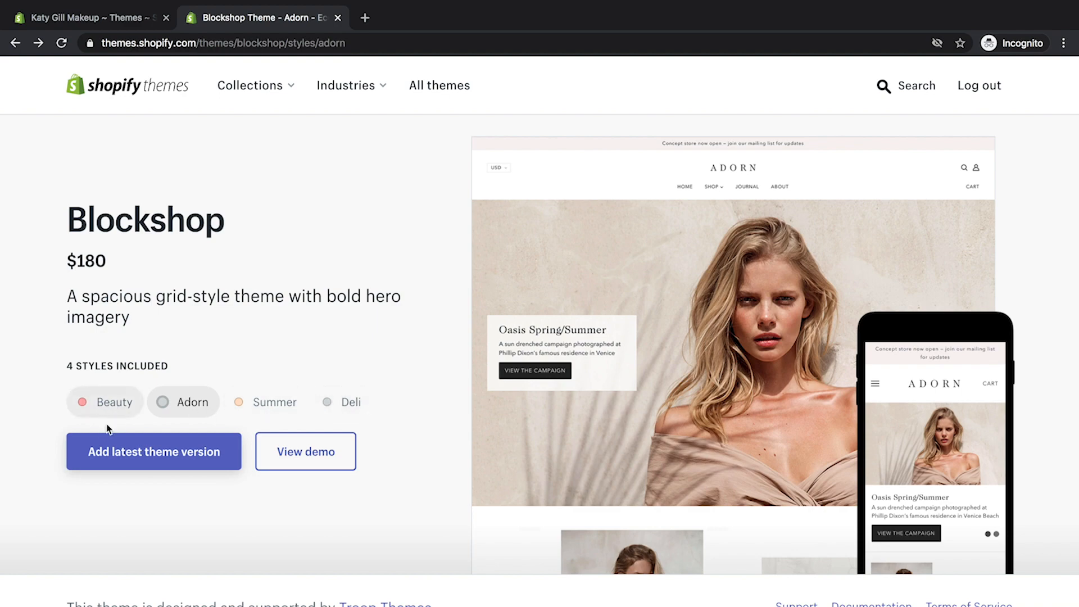
click(111, 408)
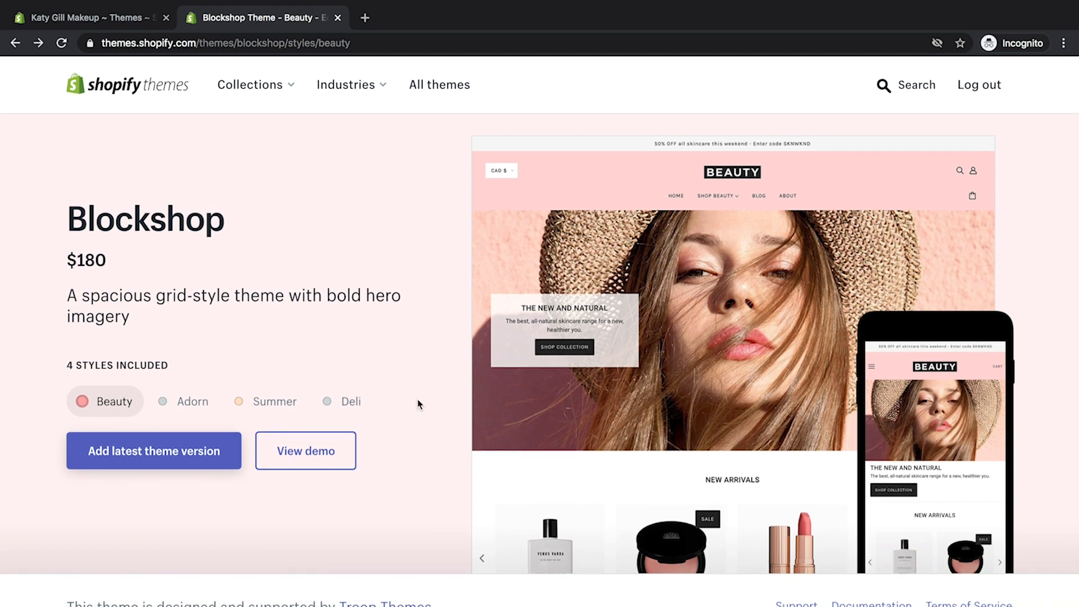
Add the latest Blockshop theme version to the store's theme library
click(186, 454)
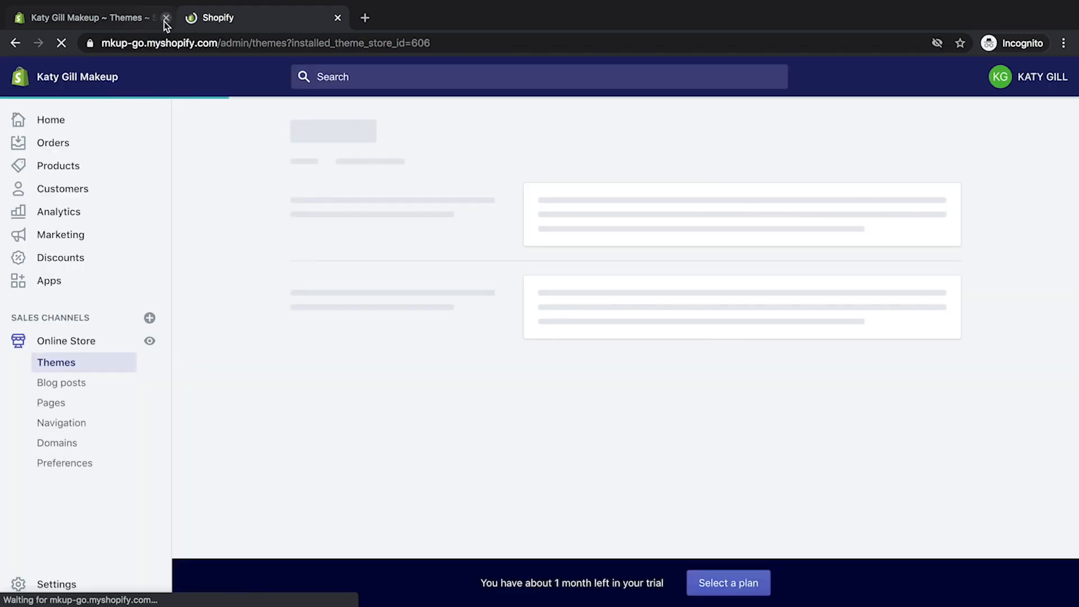
click(165, 18)
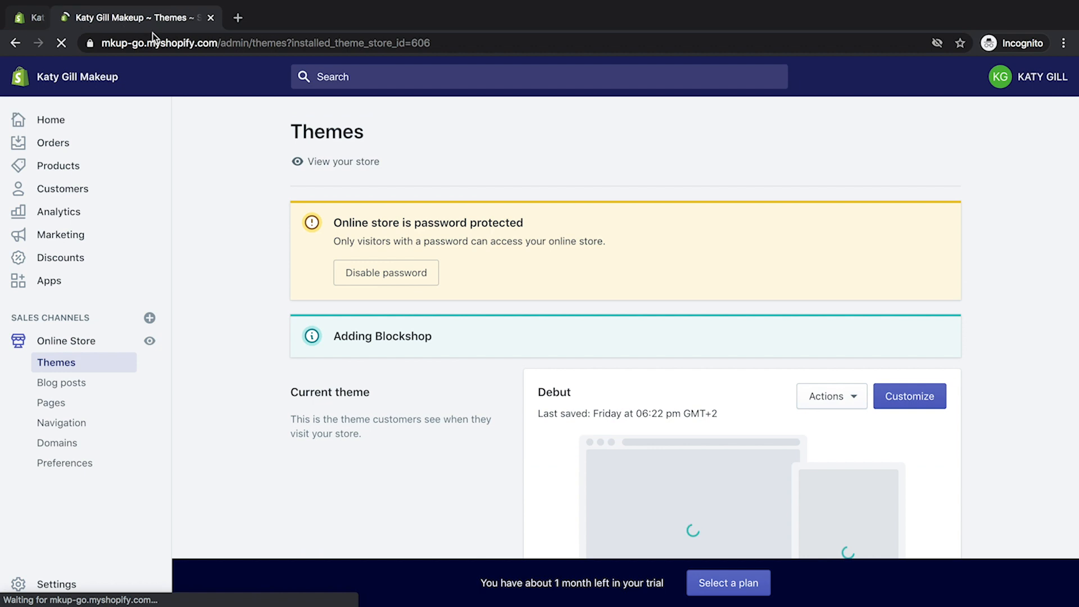
scroll(1041, 283, down, 2)
scroll(1039, 284, down, 6)
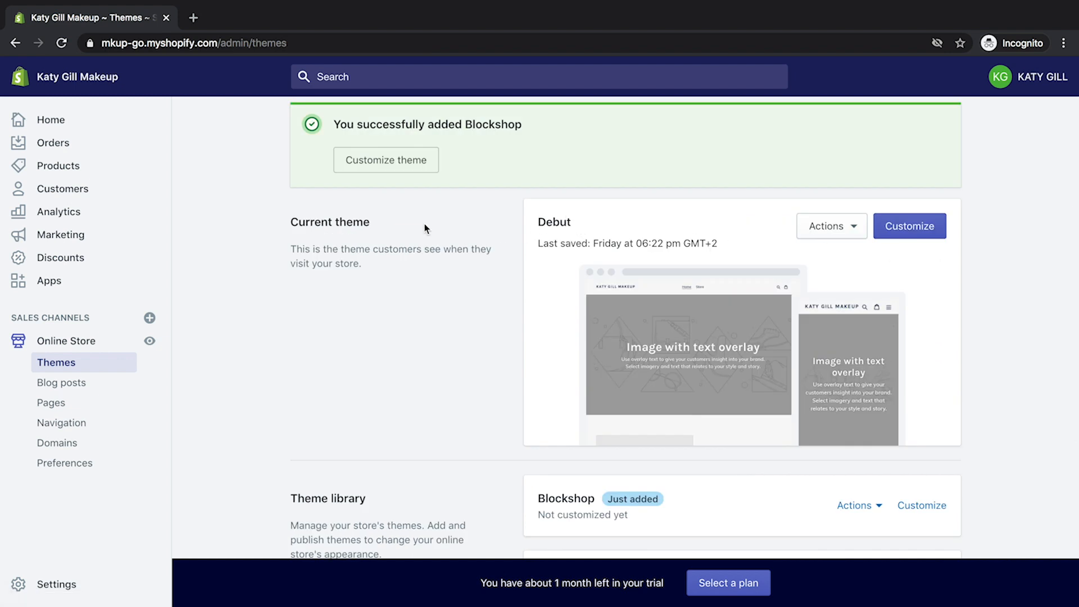
scroll(440, 242, down, 3)
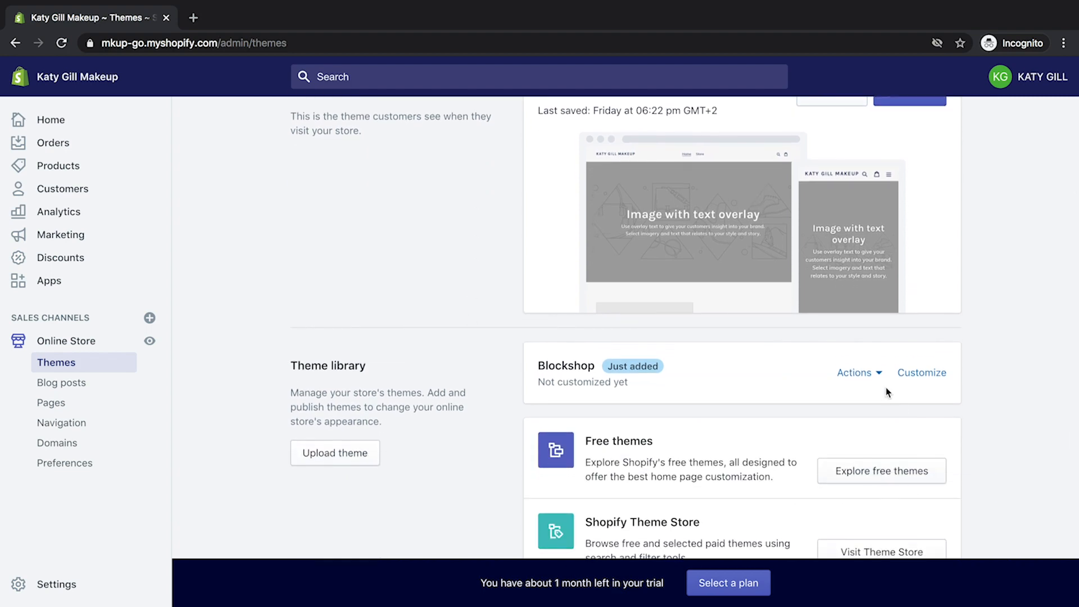
Publish Blockshop as the store's current theme, replacing Debut
click(870, 383)
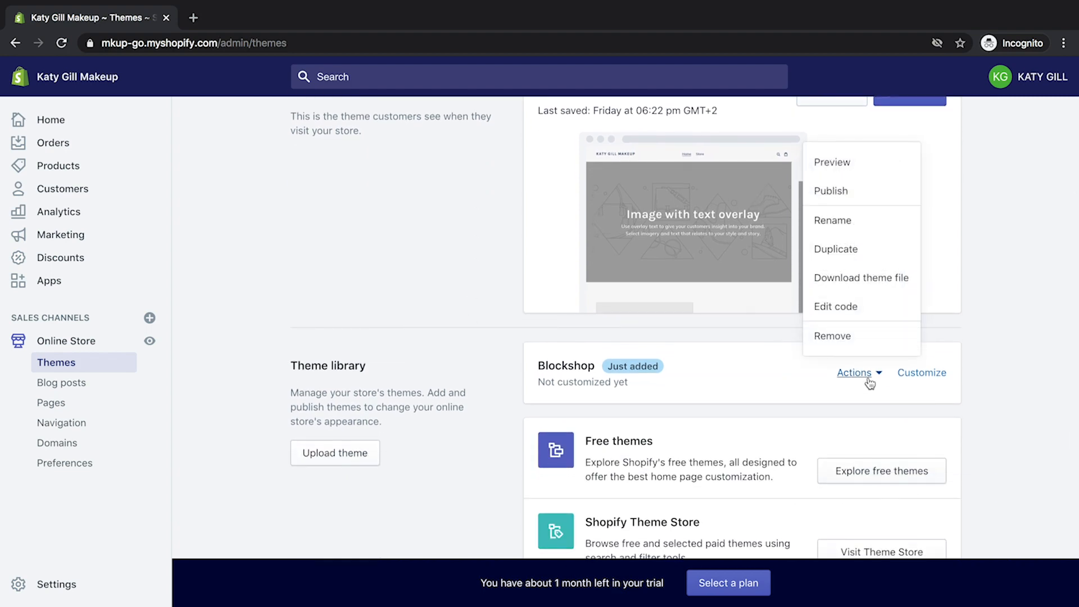
click(866, 192)
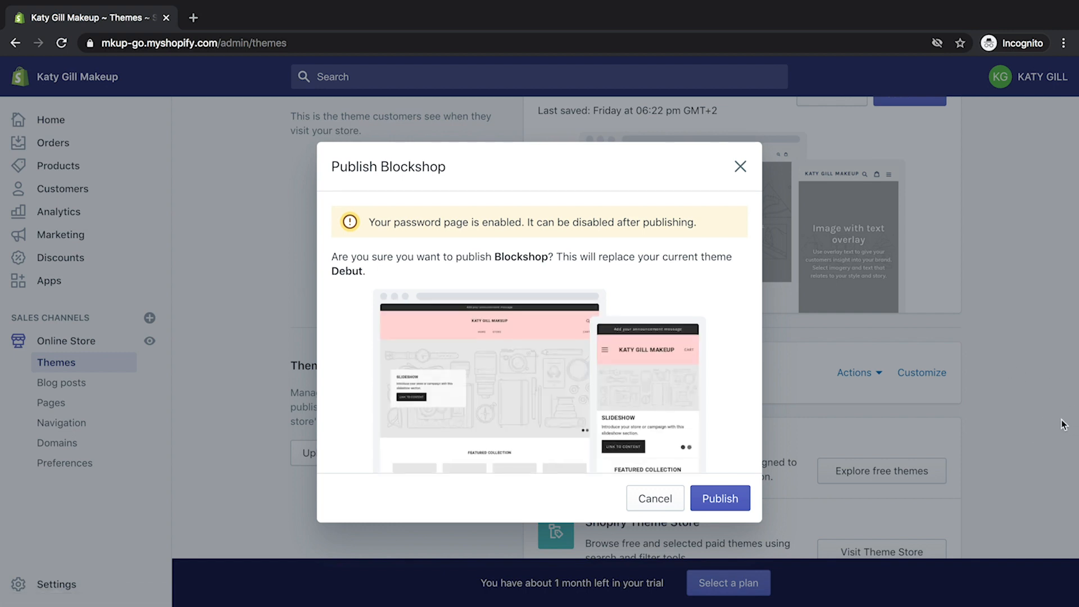
click(731, 500)
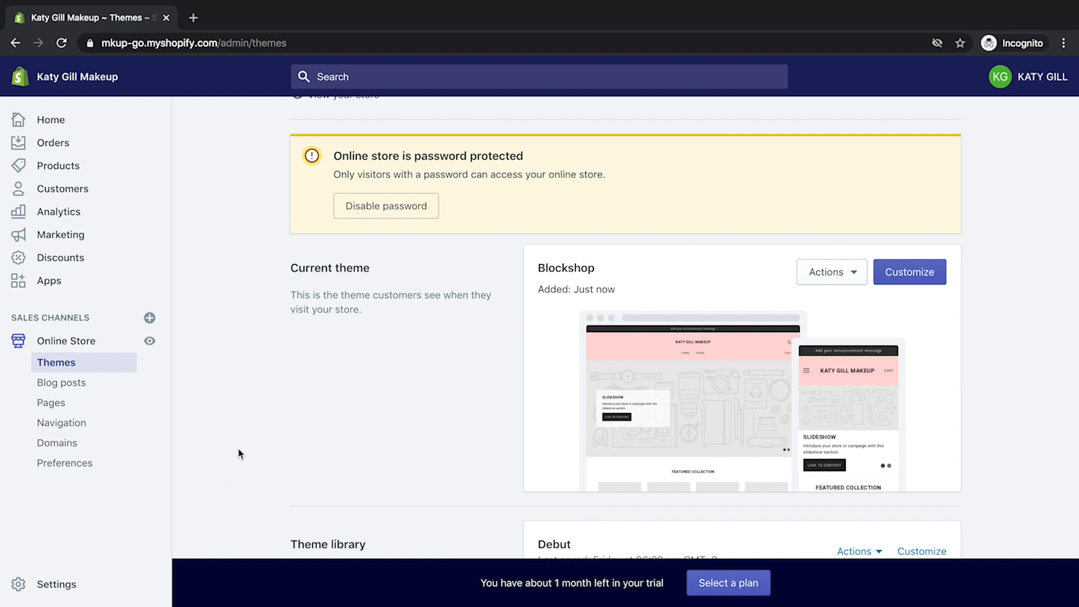
Open the live storefront in a new tab and scroll through the new Blockshop design
click(150, 341)
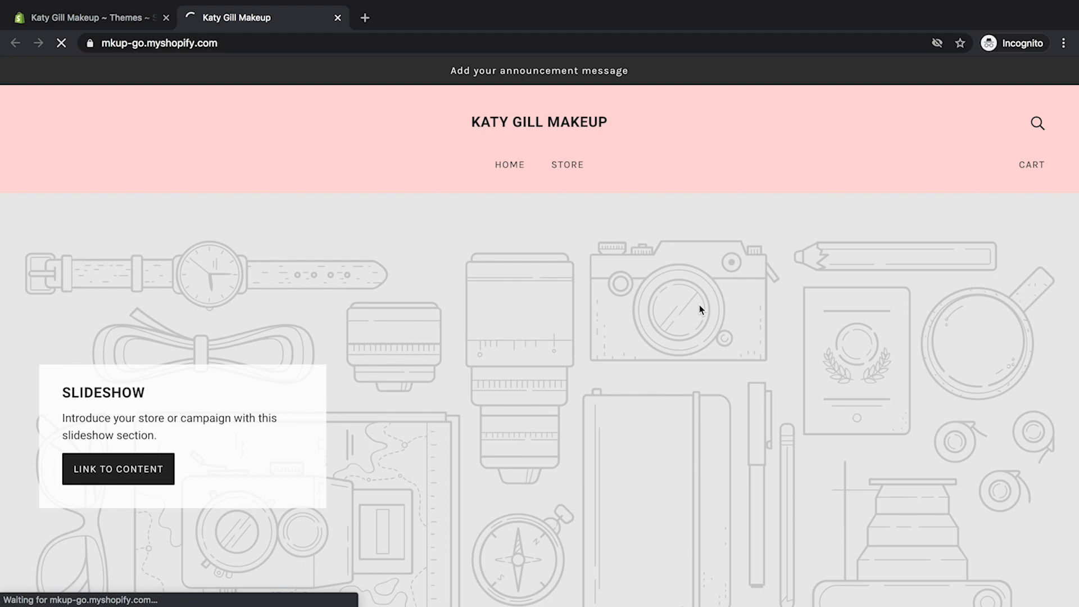
scroll(855, 275, down, 10)
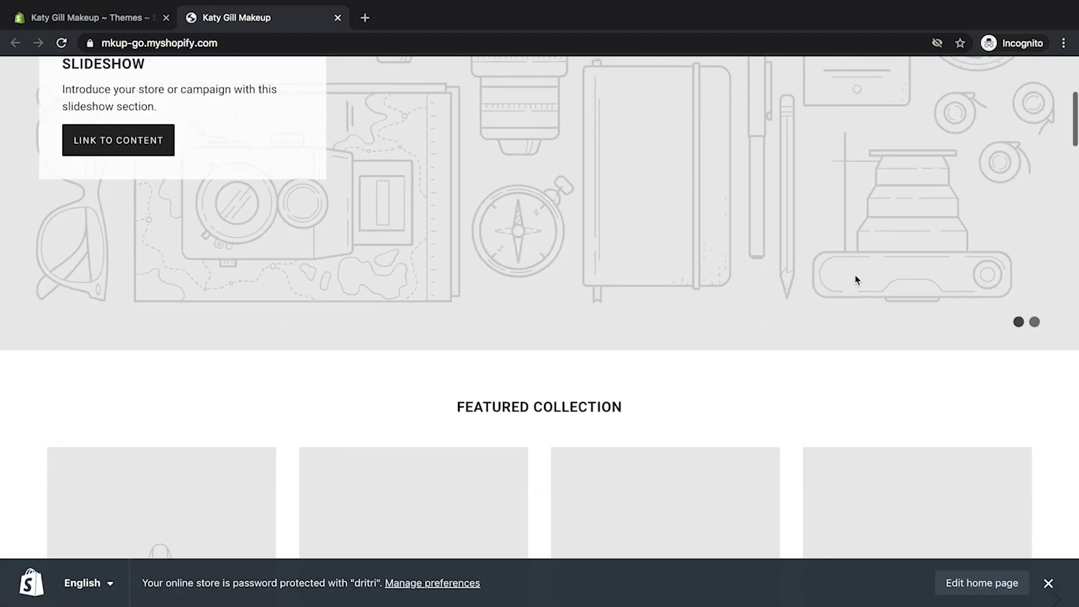
scroll(857, 281, down, 10)
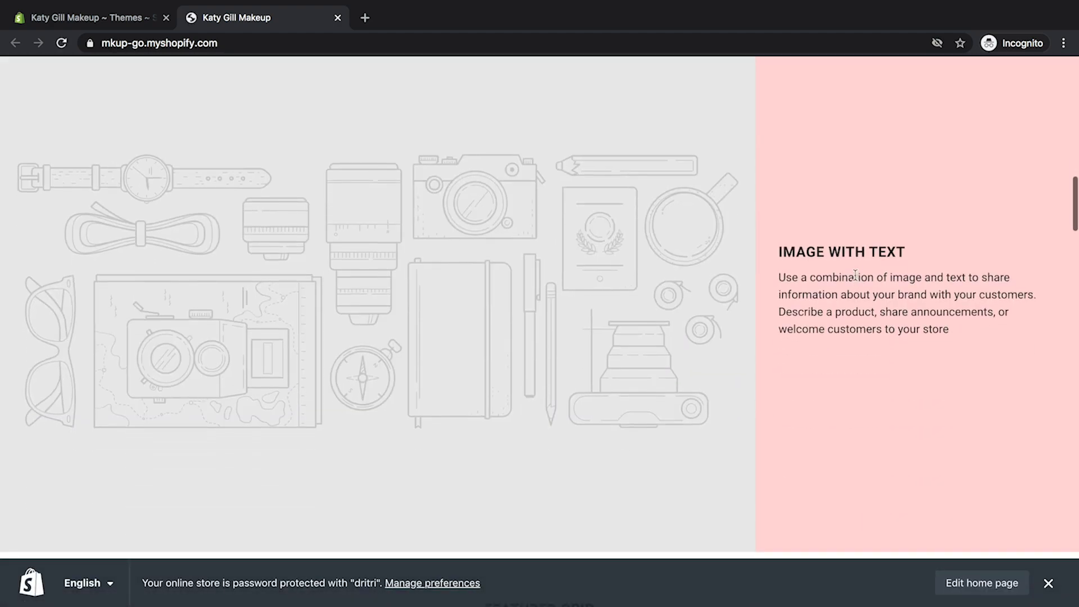
scroll(856, 274, down, 5)
scroll(856, 276, up, 15)
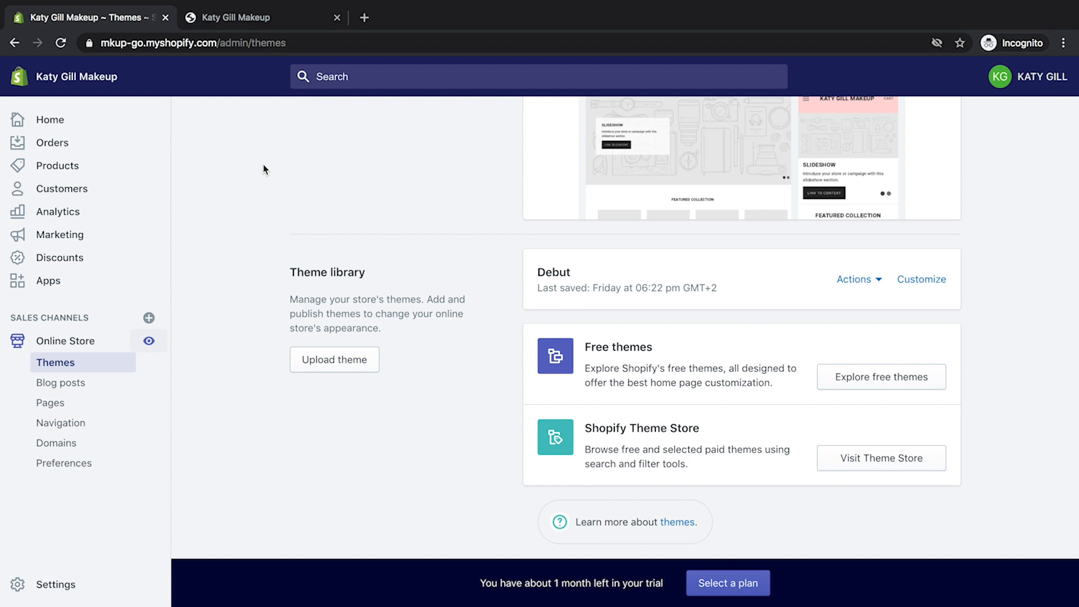
Choose Basic Shopify billed $29.00 USD every 30 days and start the plan
click(752, 586)
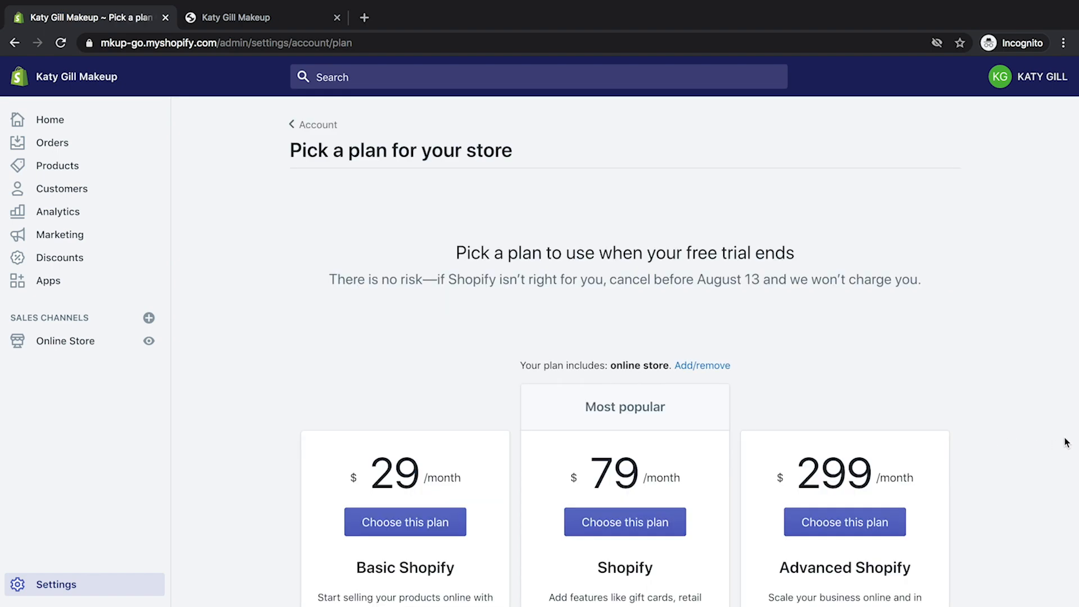
scroll(1063, 438, down, 5)
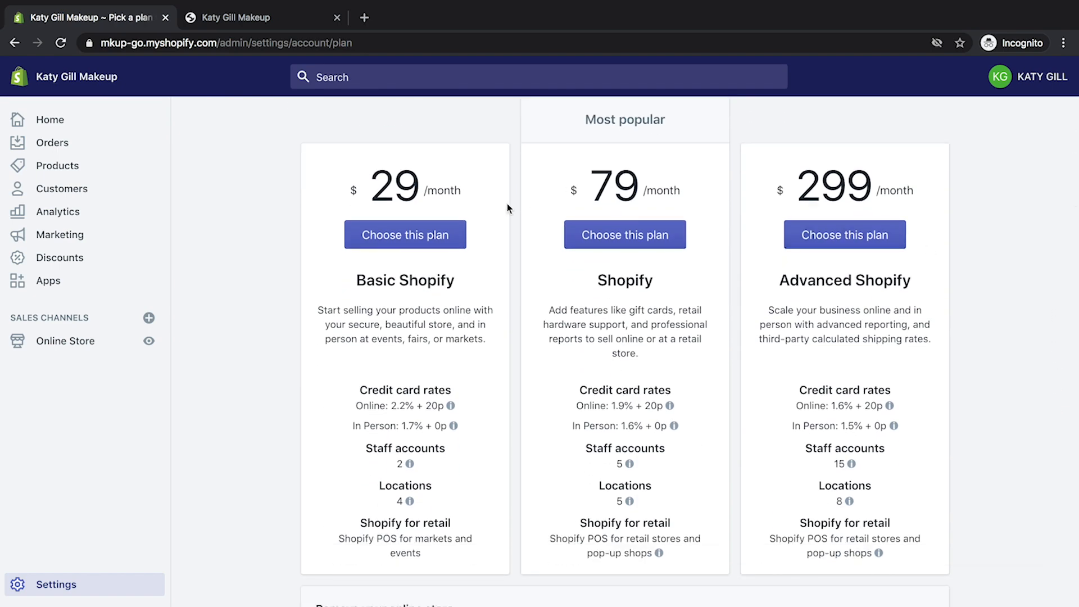
click(422, 236)
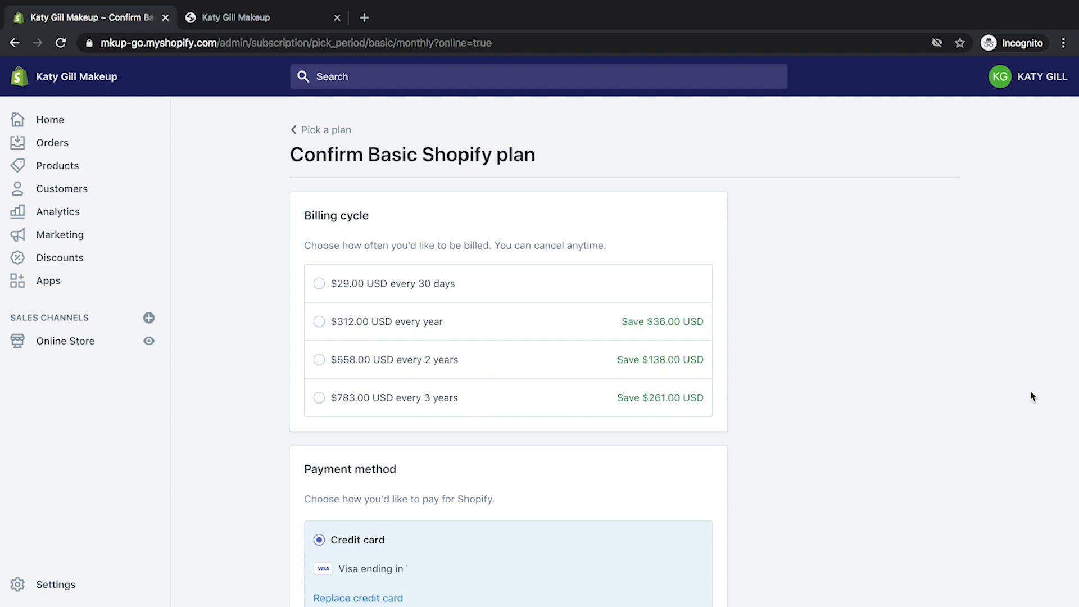
click(524, 286)
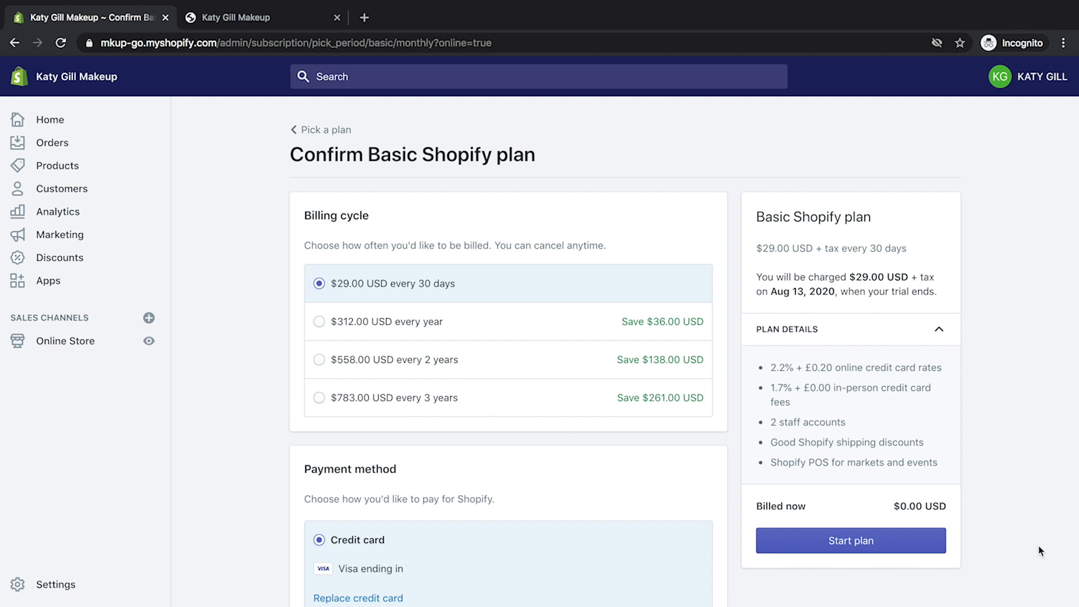
click(880, 552)
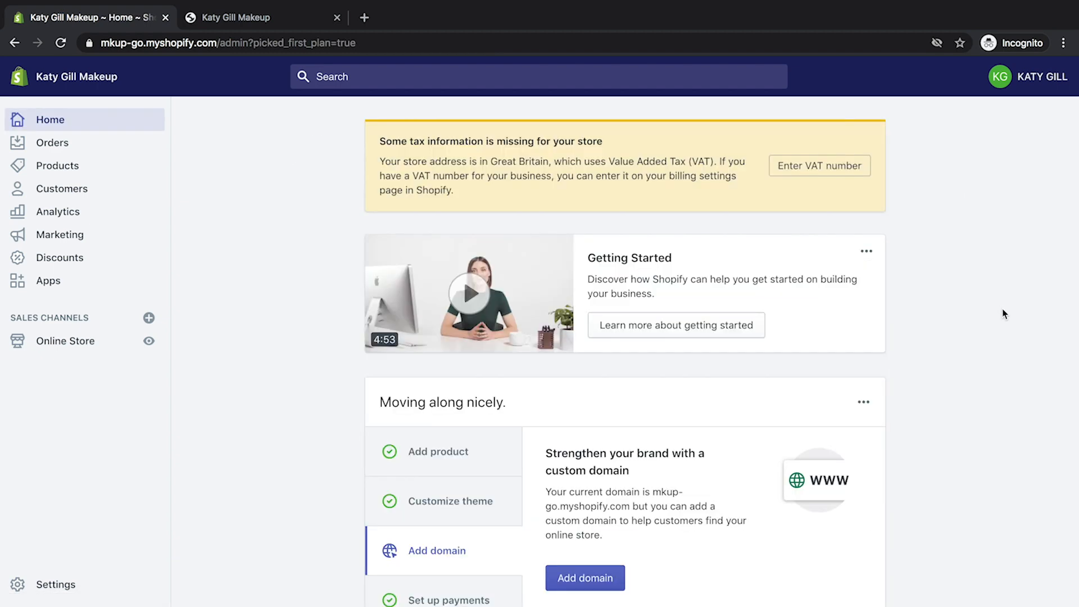
scroll(998, 311, down, 4)
scroll(997, 311, up, 4)
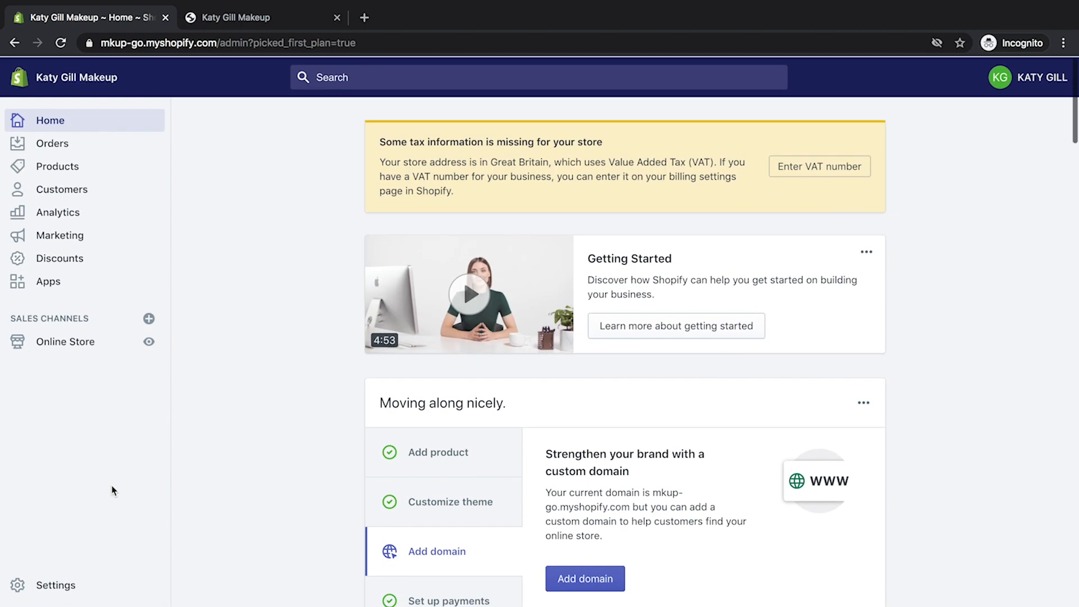
In Online Store Preferences, untick Enable password to drop the store's password protection
click(71, 342)
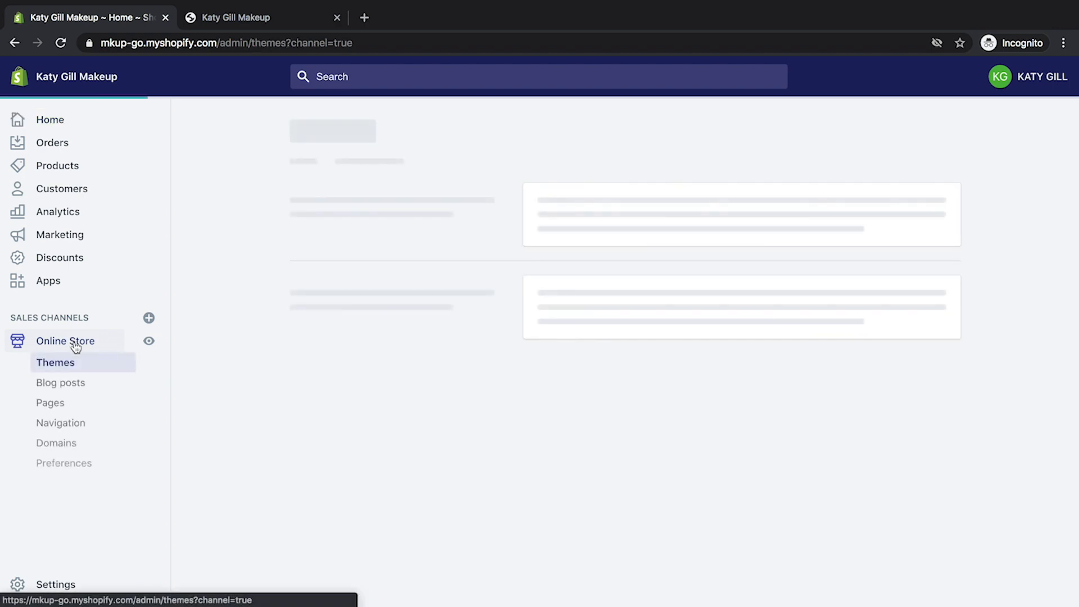
click(87, 467)
scroll(1021, 433, down, 15)
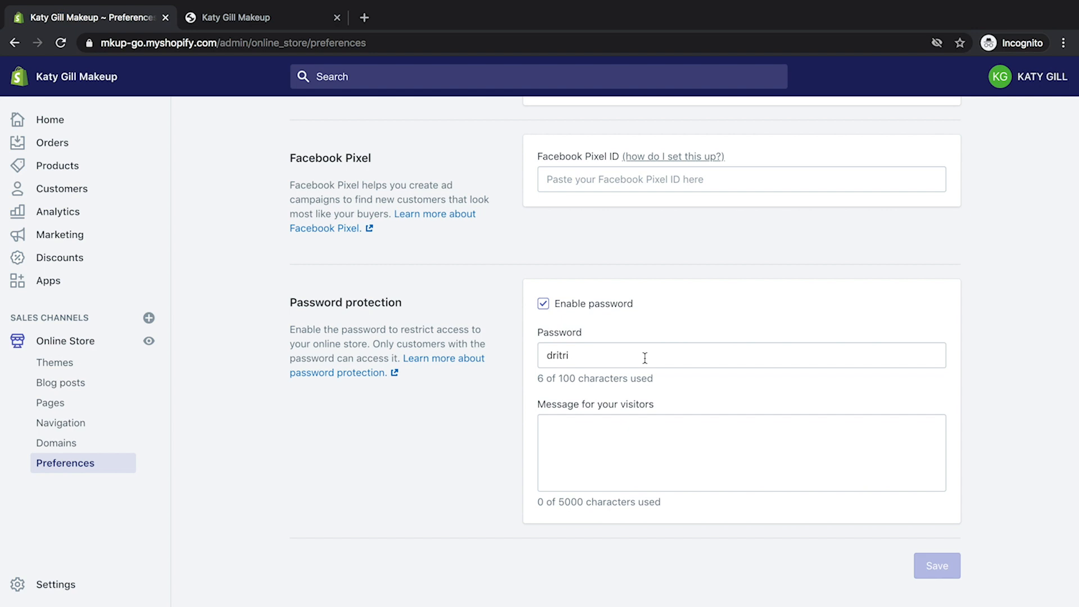
click(581, 306)
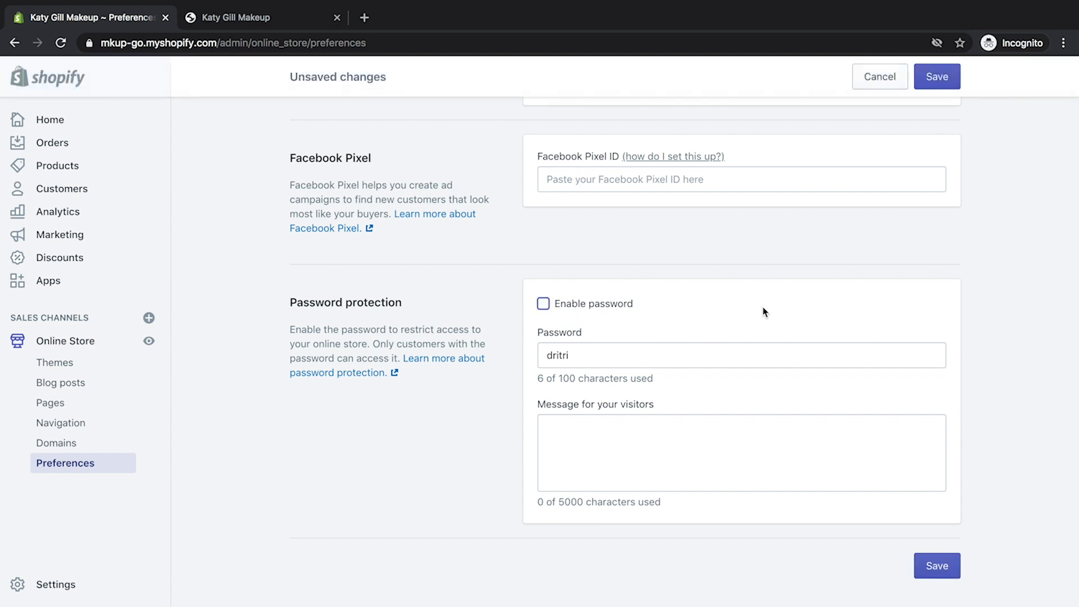
scroll(799, 344, up, 1)
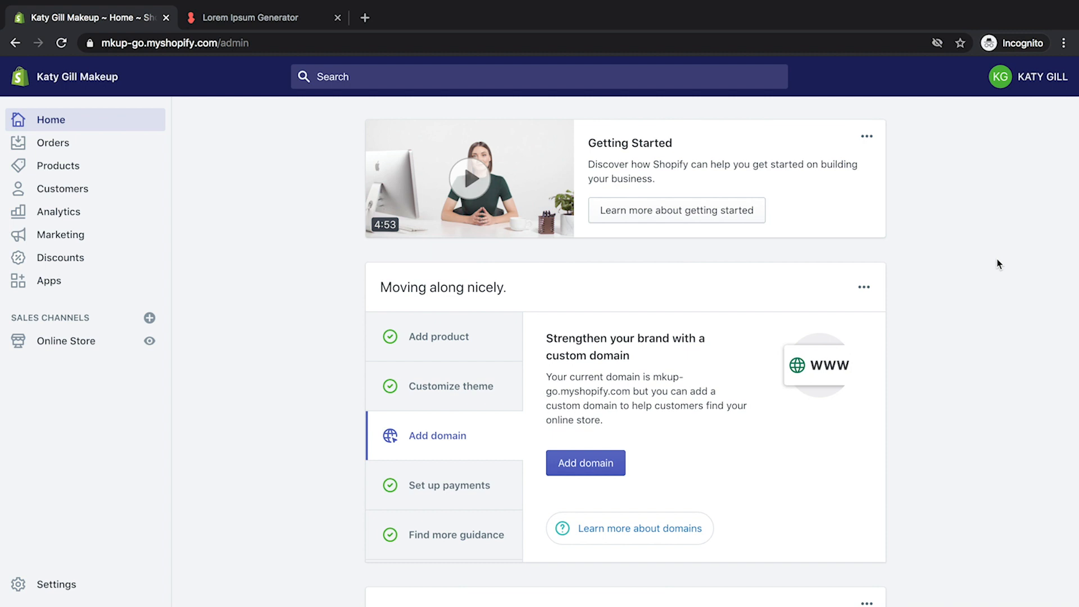
From Products, start a new product and place the cursor in its Description editor
click(63, 172)
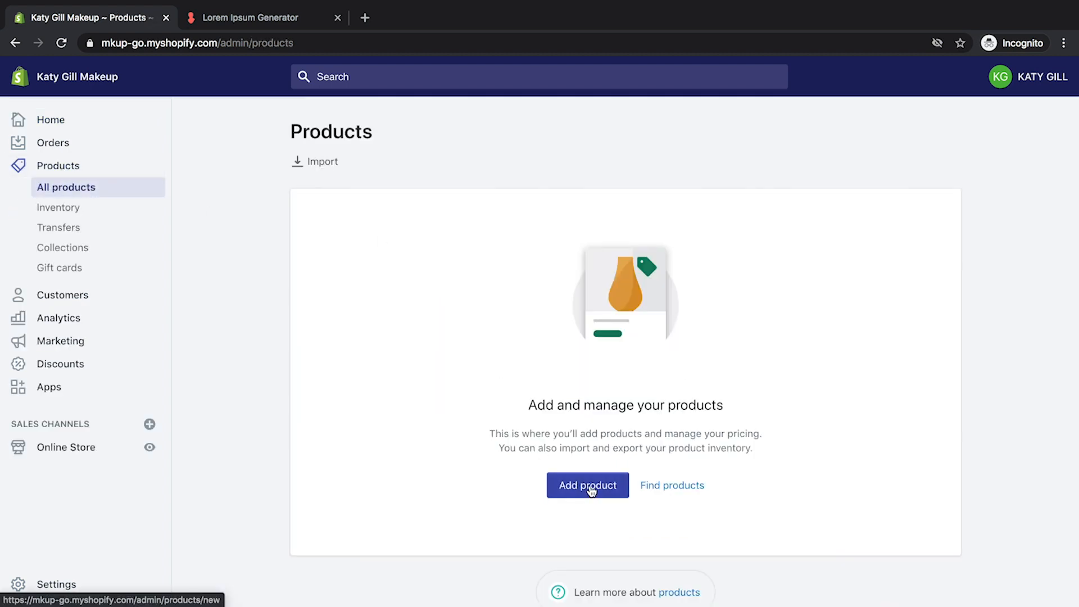
click(589, 487)
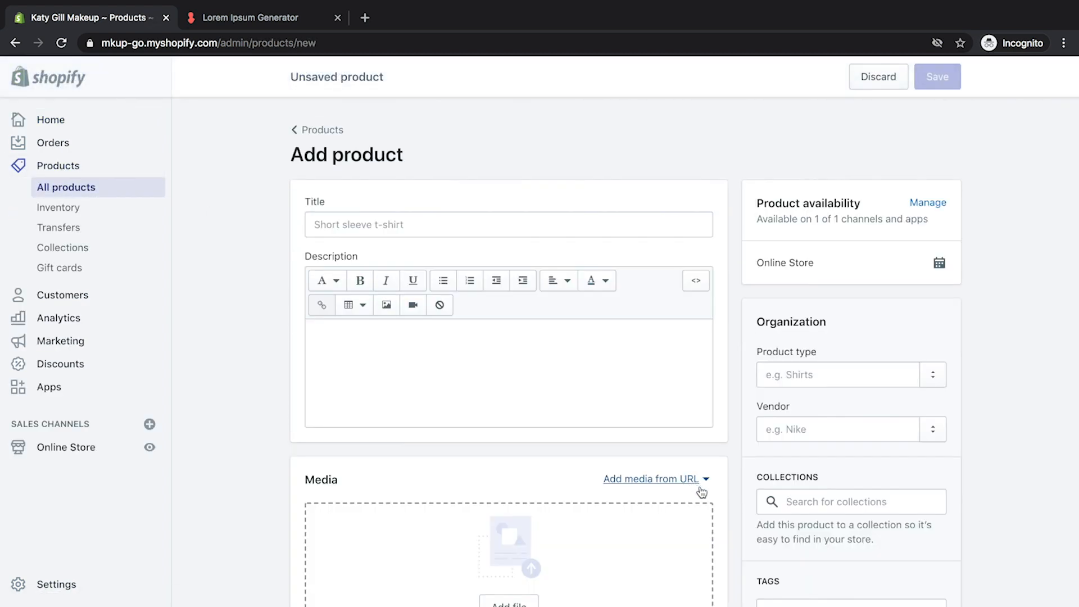
scroll(672, 425, down, 3)
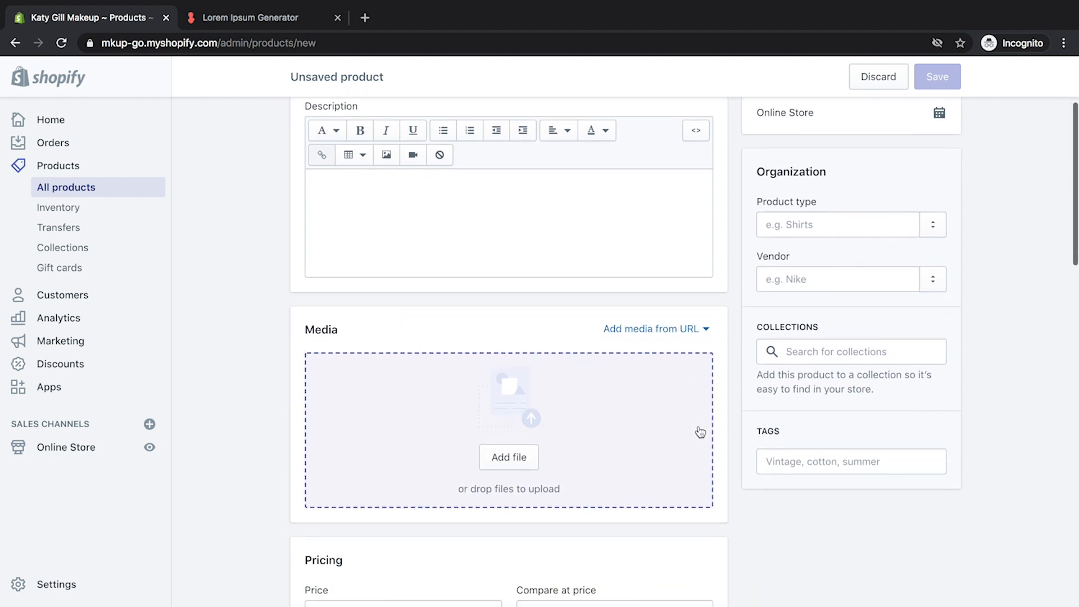
scroll(702, 433, up, 3)
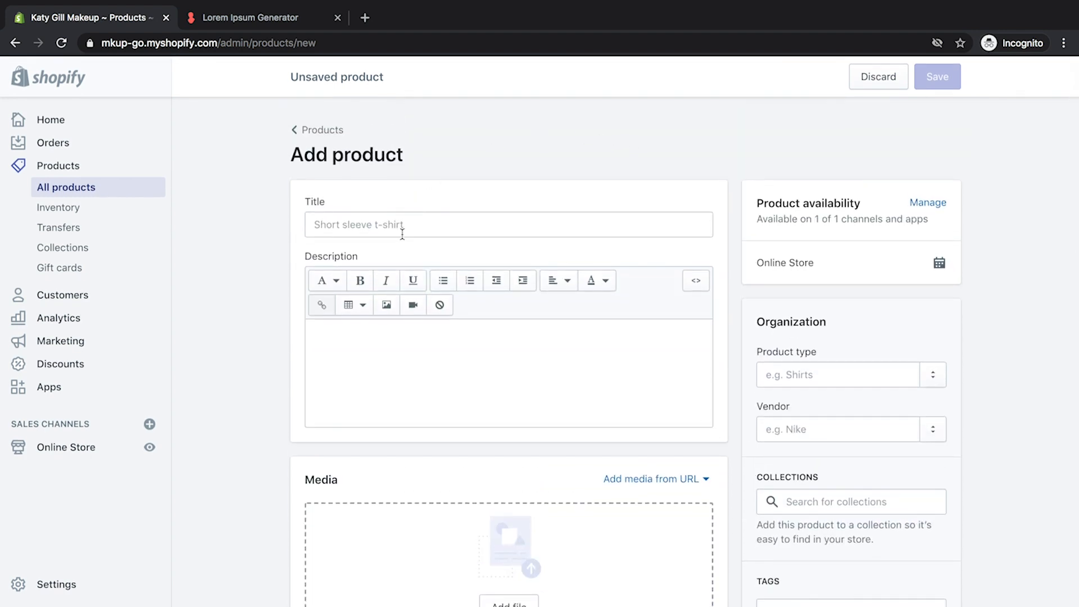
click(496, 362)
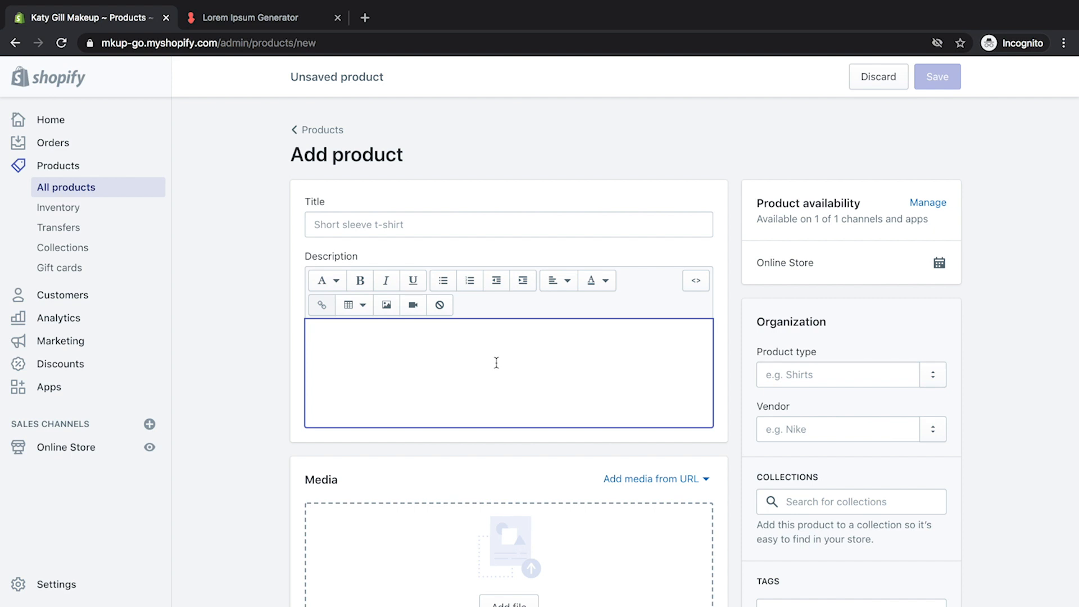
Leave the Price, Compare-at price and Cost per item fields blank
scroll(497, 362, down, 6)
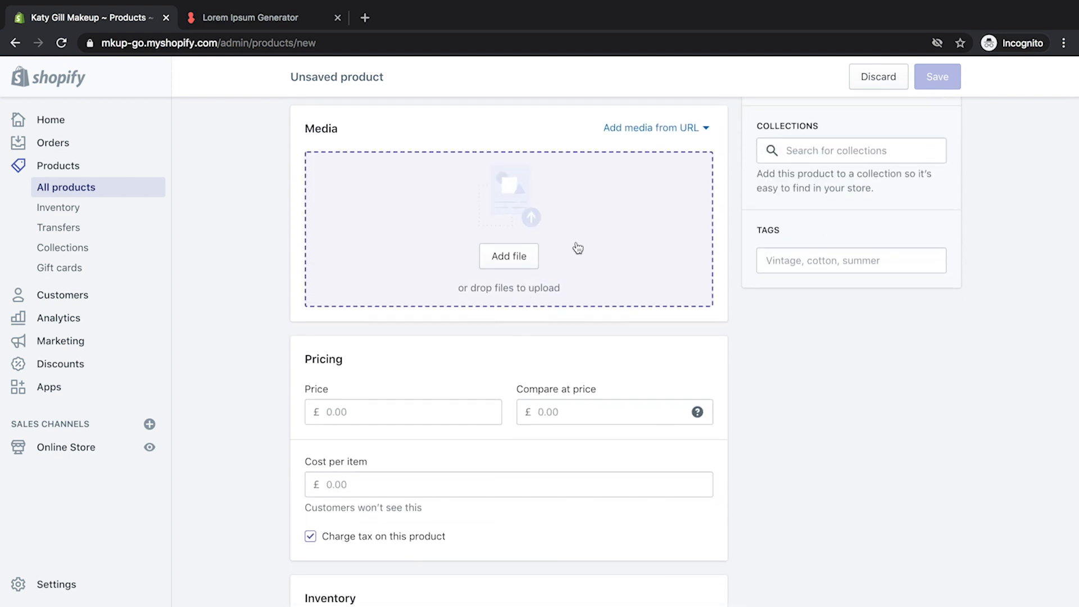
scroll(579, 247, down, 1)
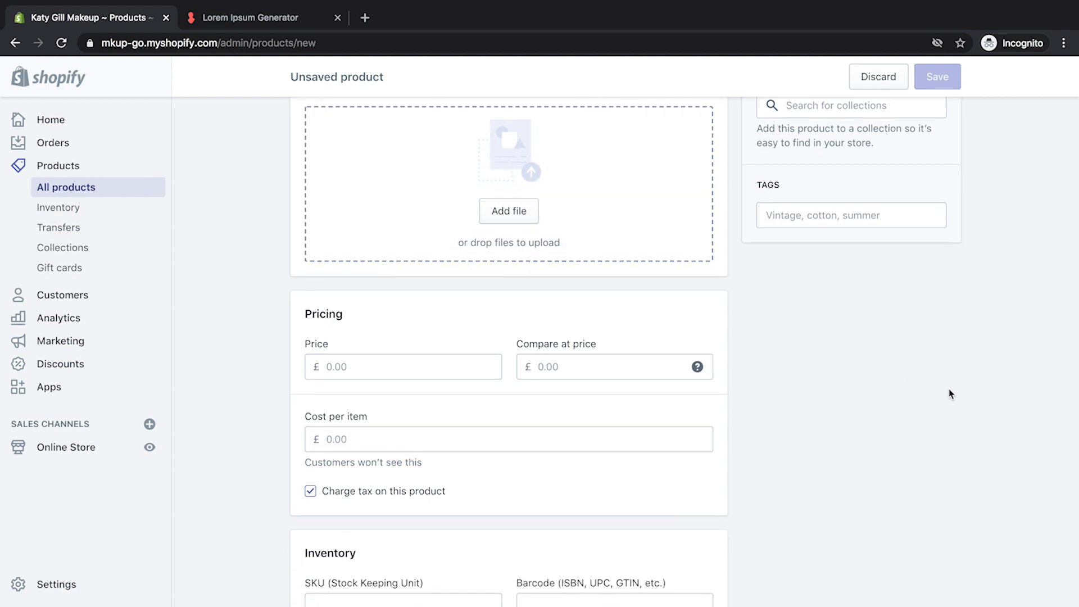
click(411, 370)
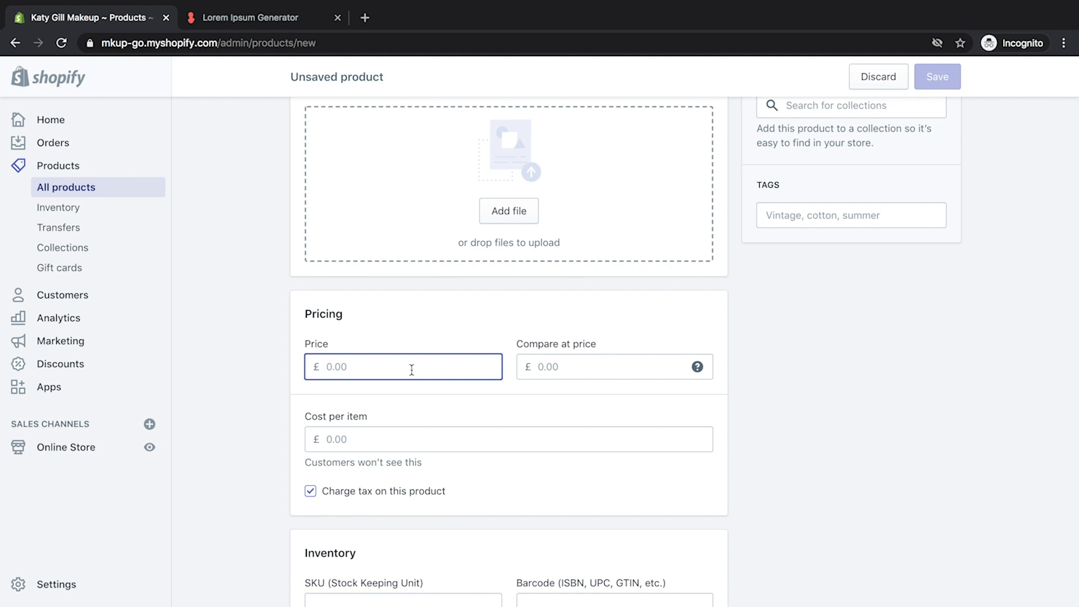
click(585, 363)
click(382, 372)
click(571, 438)
Leave SKU and Barcode empty and untick Track quantity for the product
scroll(869, 456, down, 1)
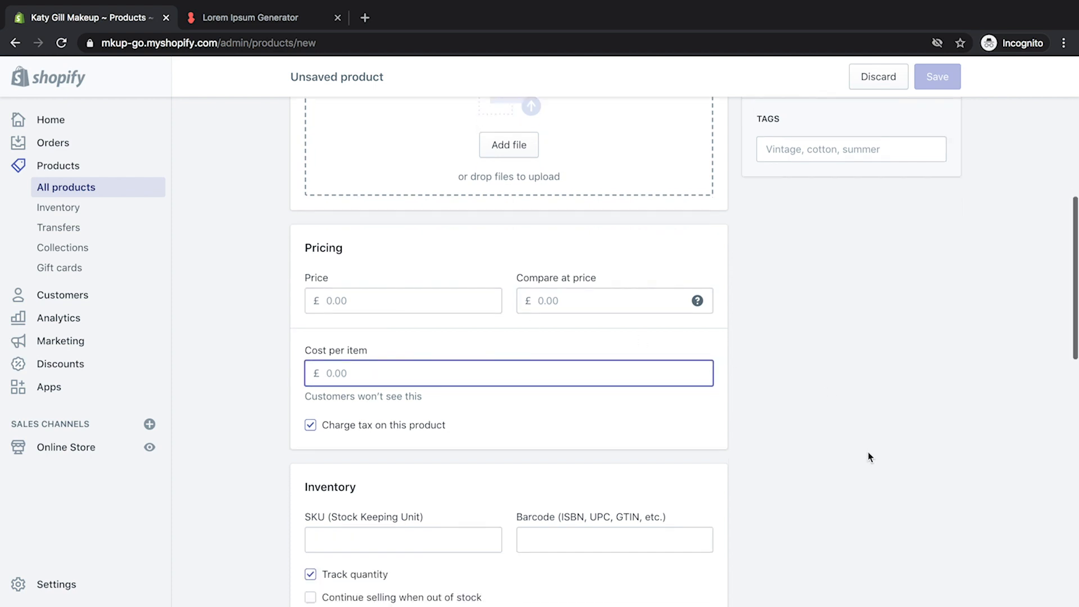
scroll(868, 456, down, 3)
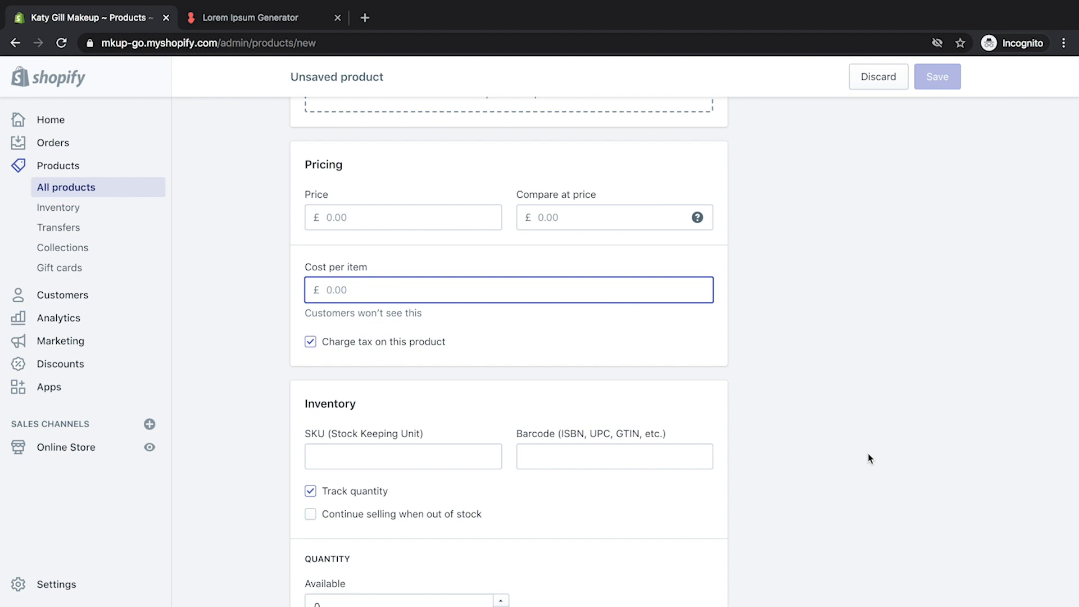
scroll(868, 454, down, 3)
click(401, 345)
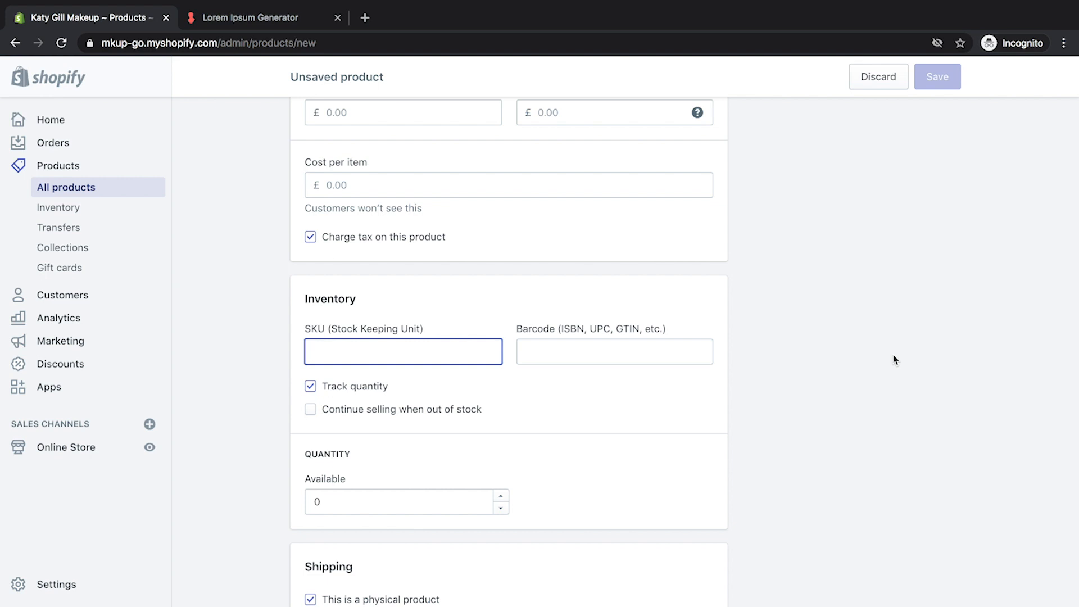
click(564, 352)
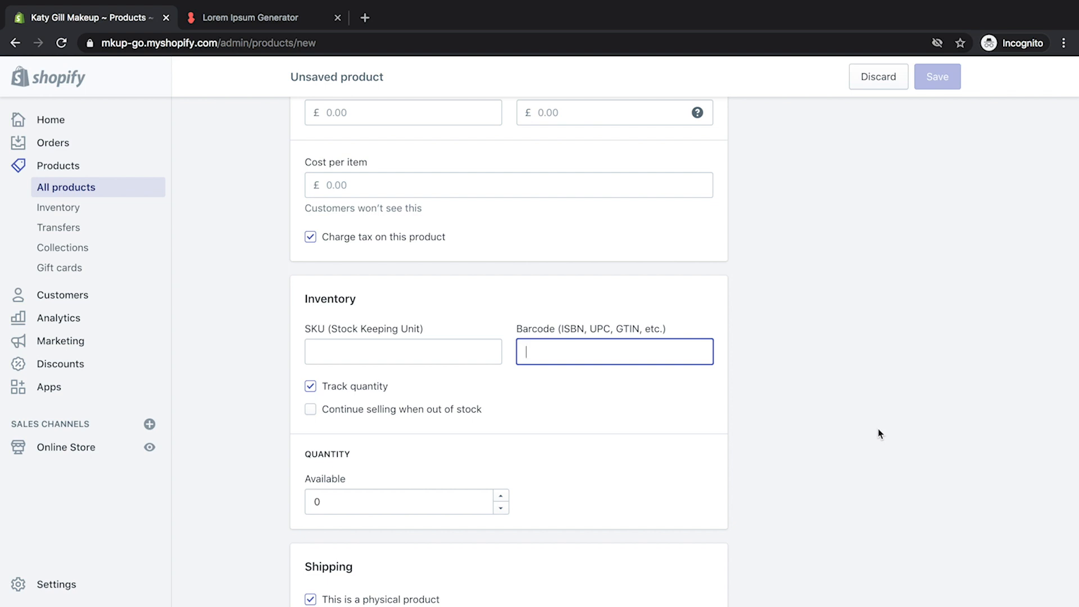
click(862, 368)
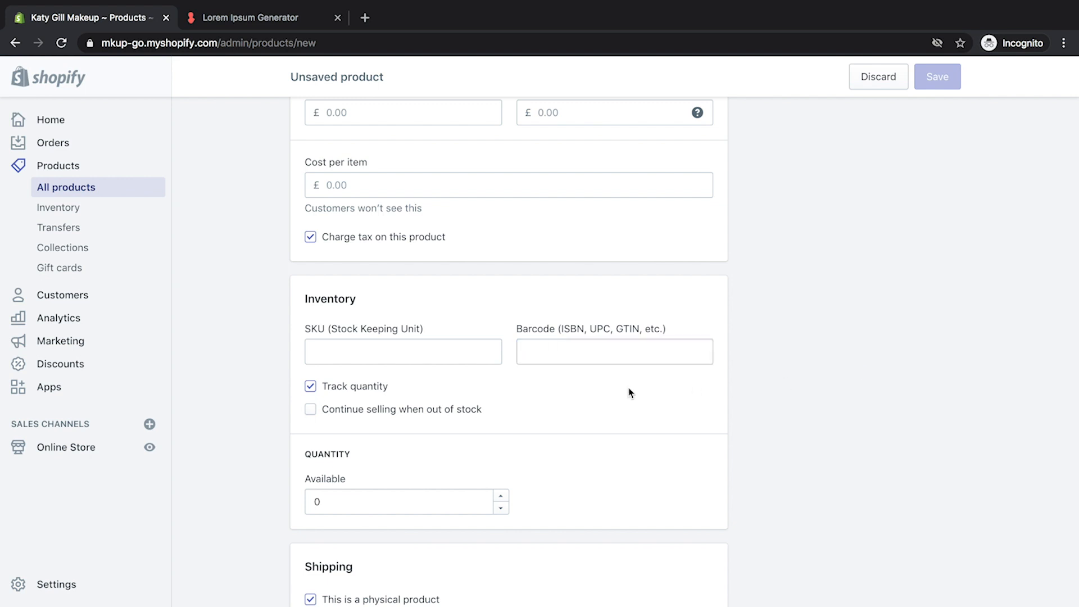
click(373, 388)
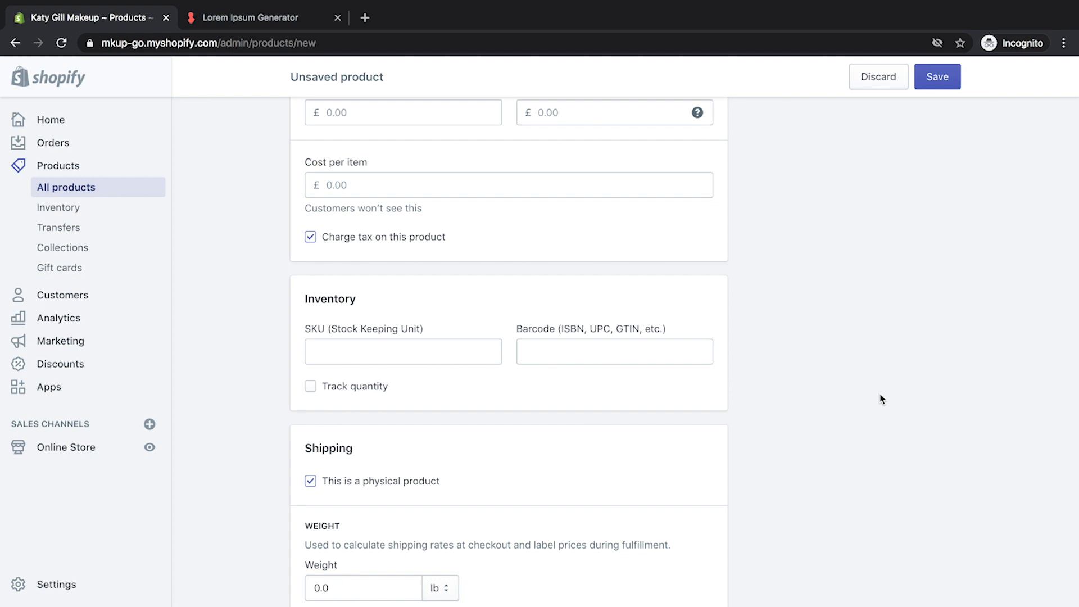
Set the product's country of origin to United Kingdom
scroll(880, 394, down, 4)
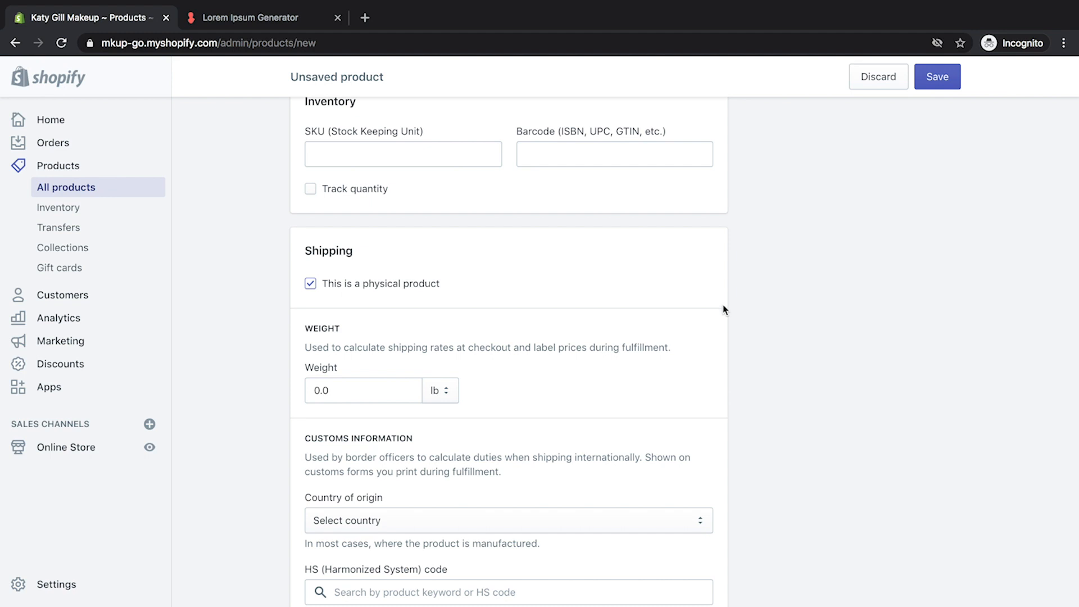
click(380, 390)
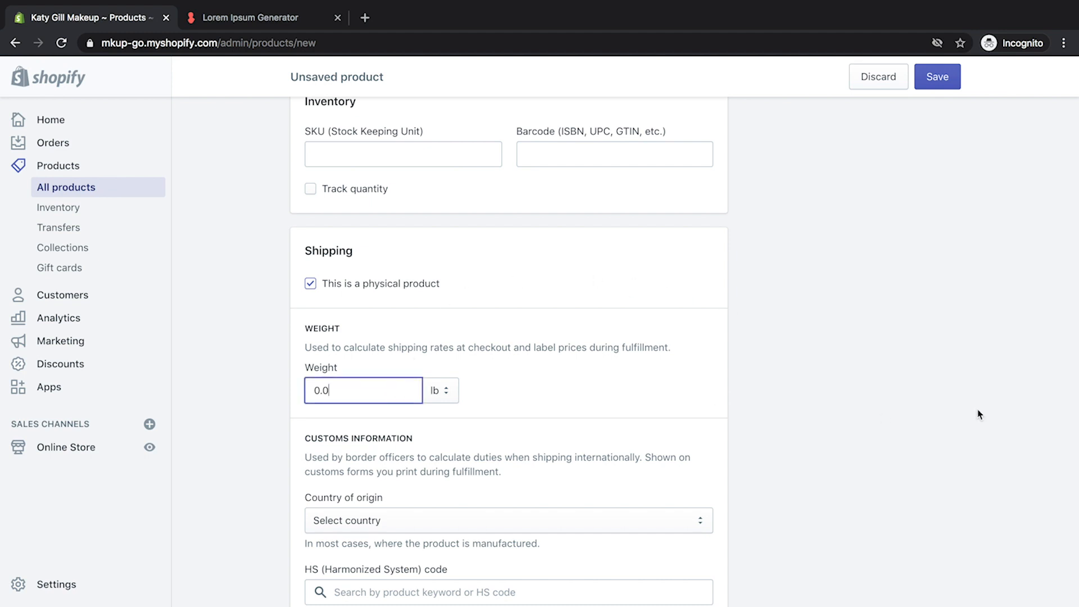
scroll(982, 409, down, 3)
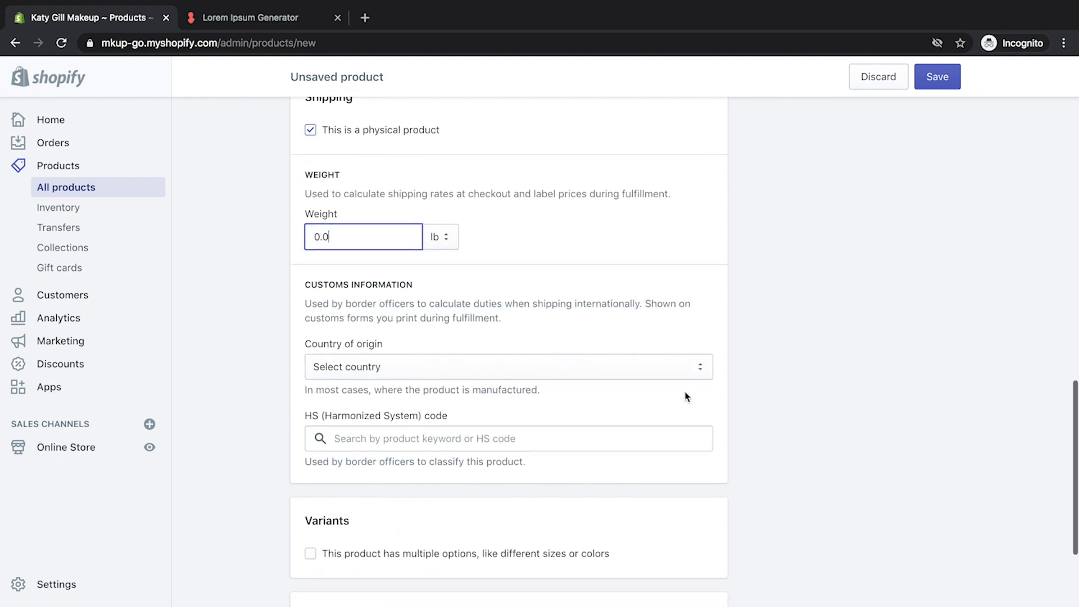
click(657, 366)
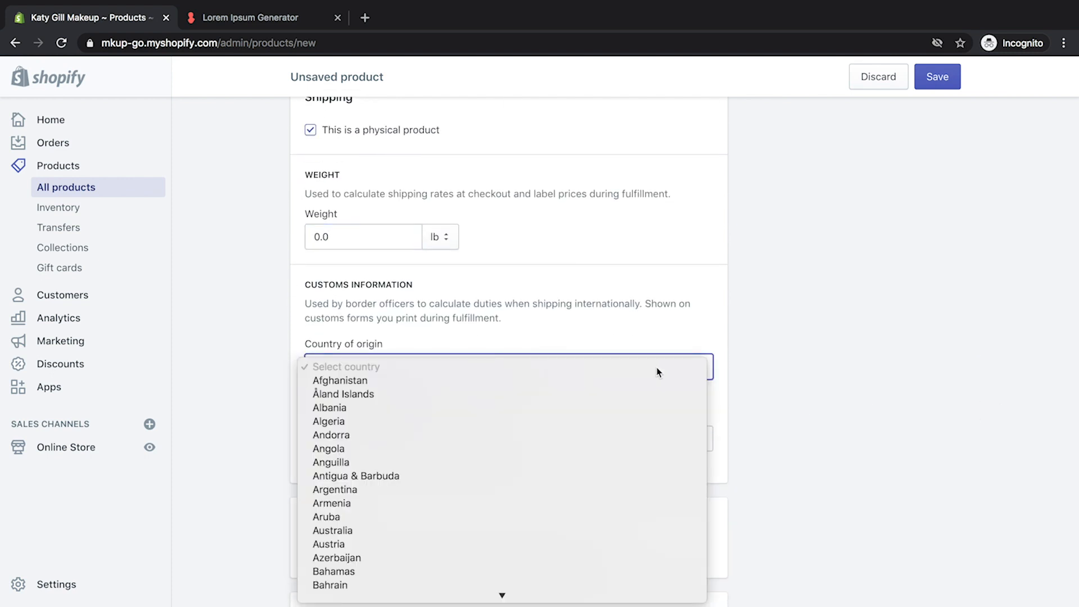
text(un)
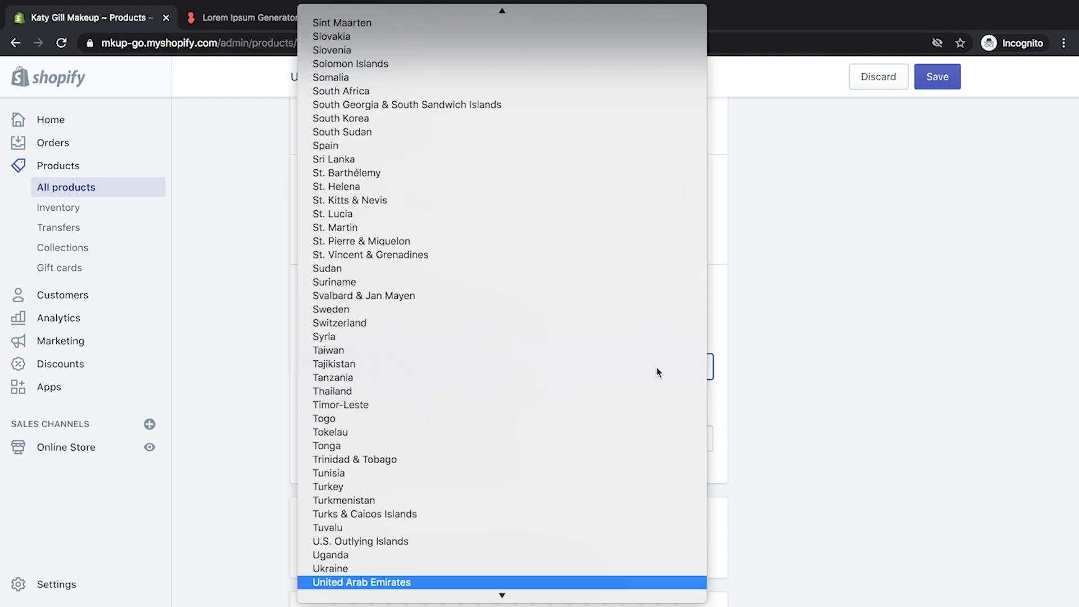
scroll(643, 382, down, 2)
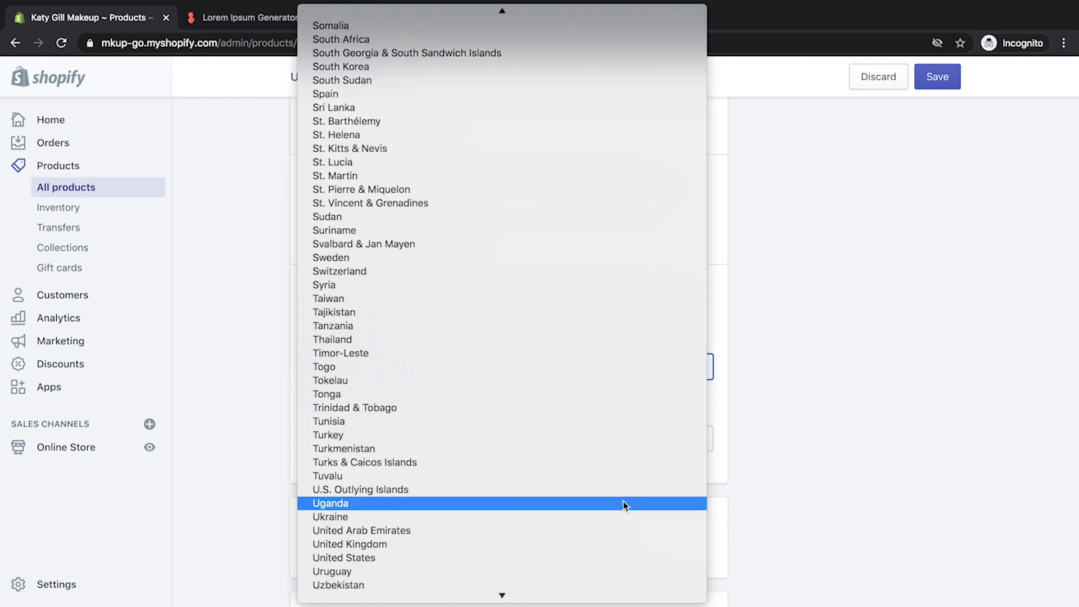
click(615, 545)
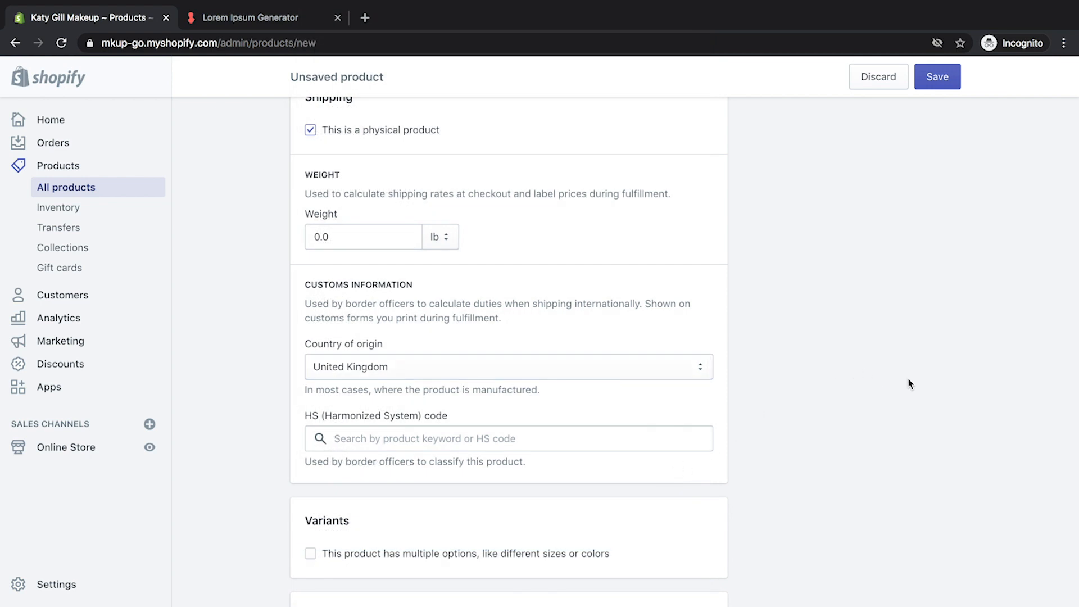
Leave the HS code empty and keep the product without multiple variant options
click(552, 445)
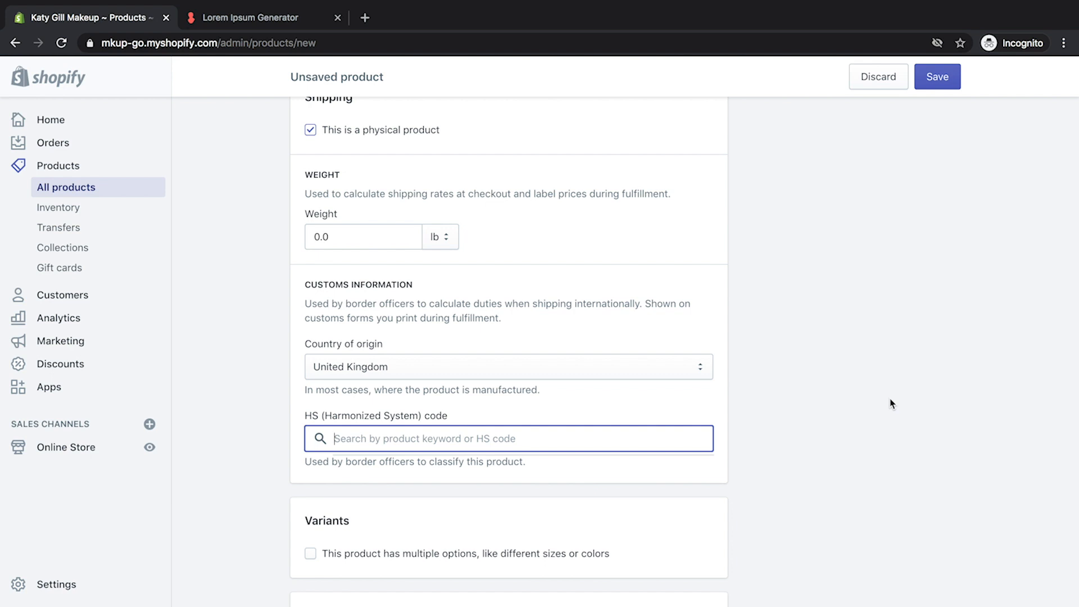
click(893, 403)
scroll(892, 403, down, 3)
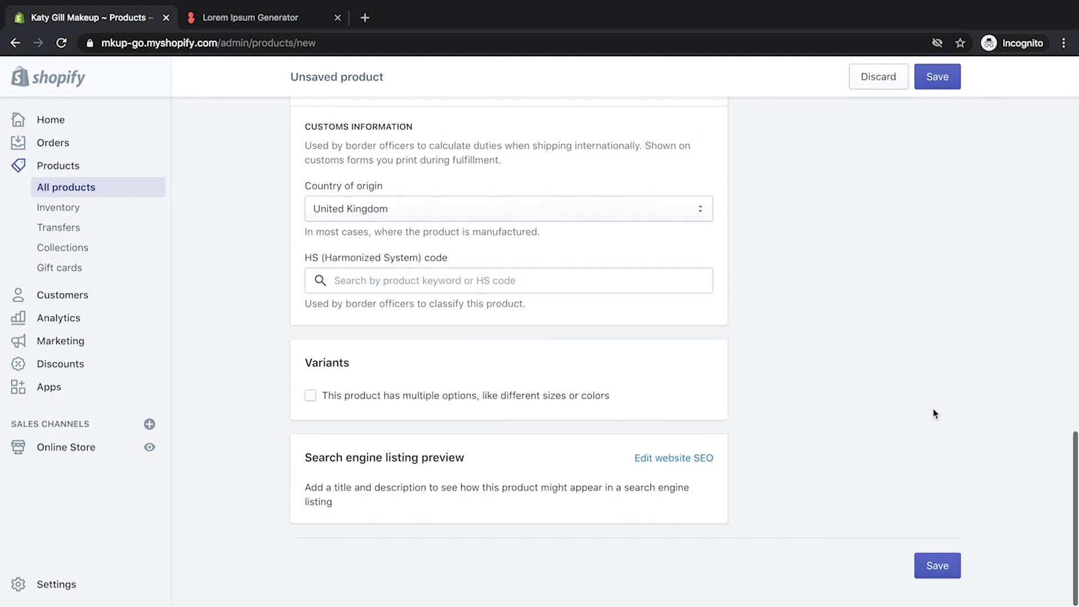
click(310, 396)
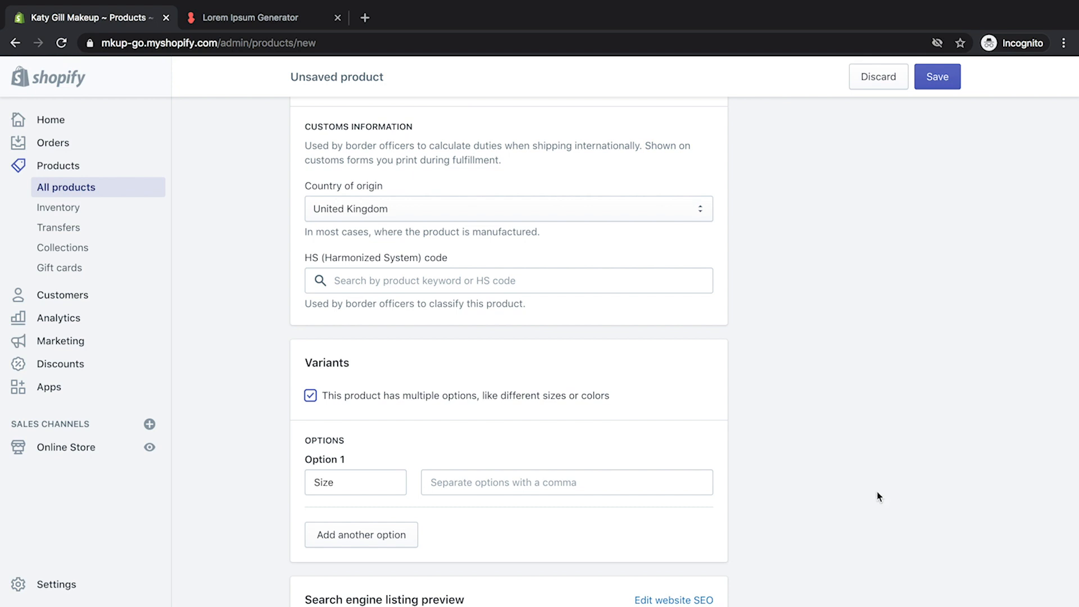
click(501, 395)
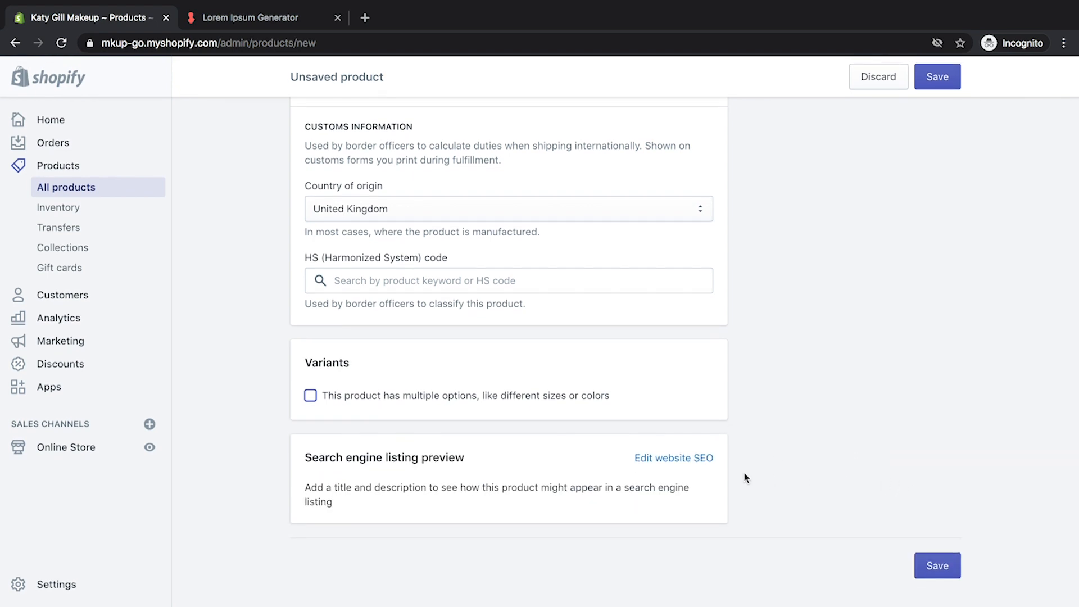
scroll(837, 453, up, 10)
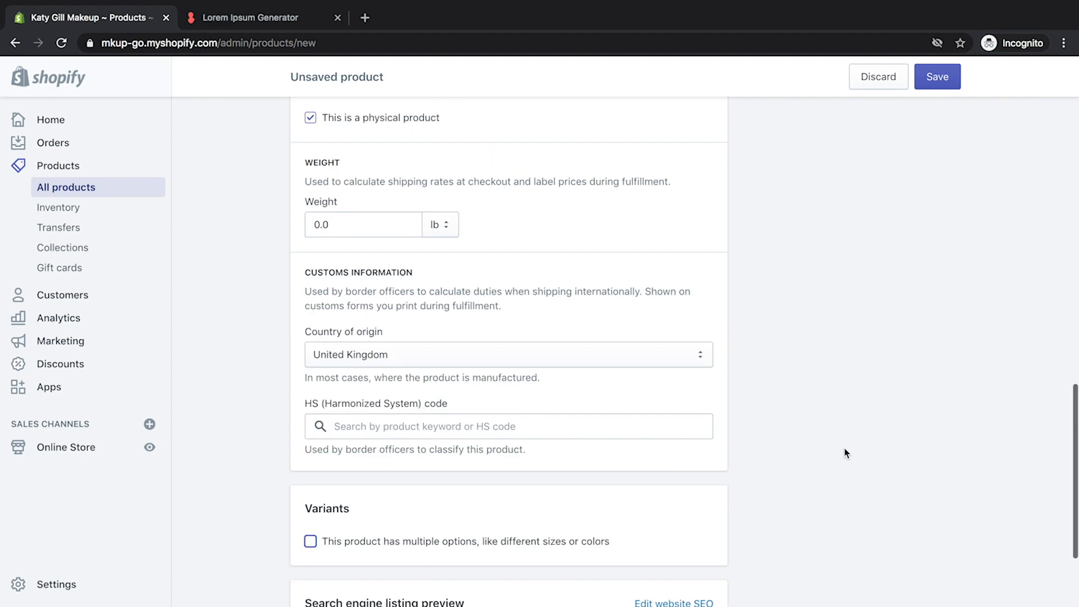
Title the product 'Amazing Makeup Item' and place the cursor in the Description editor
scroll(846, 457, up, 3)
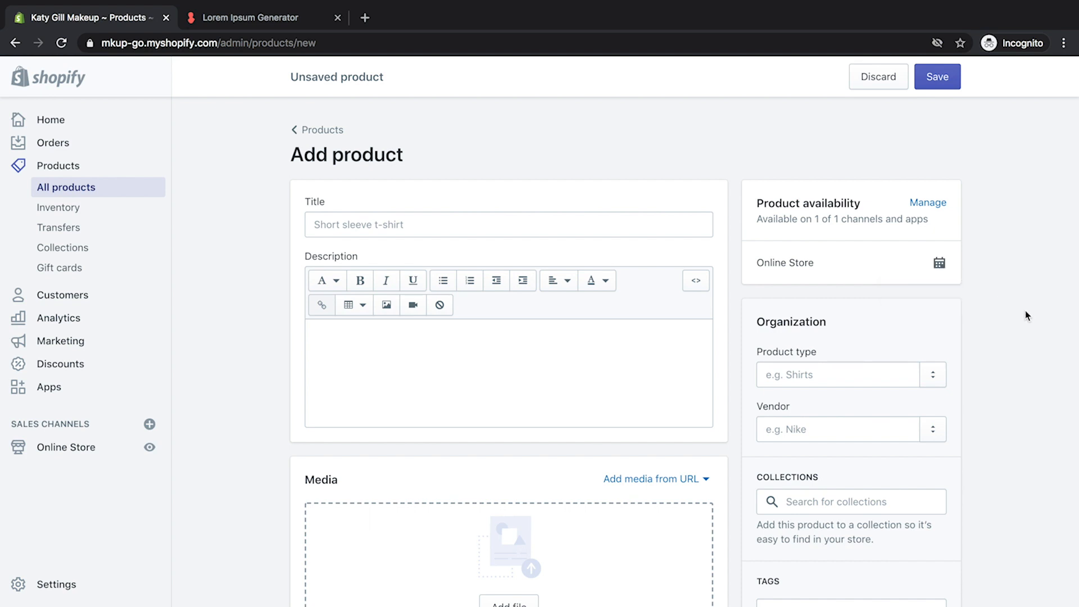
scroll(1026, 310, down, 2)
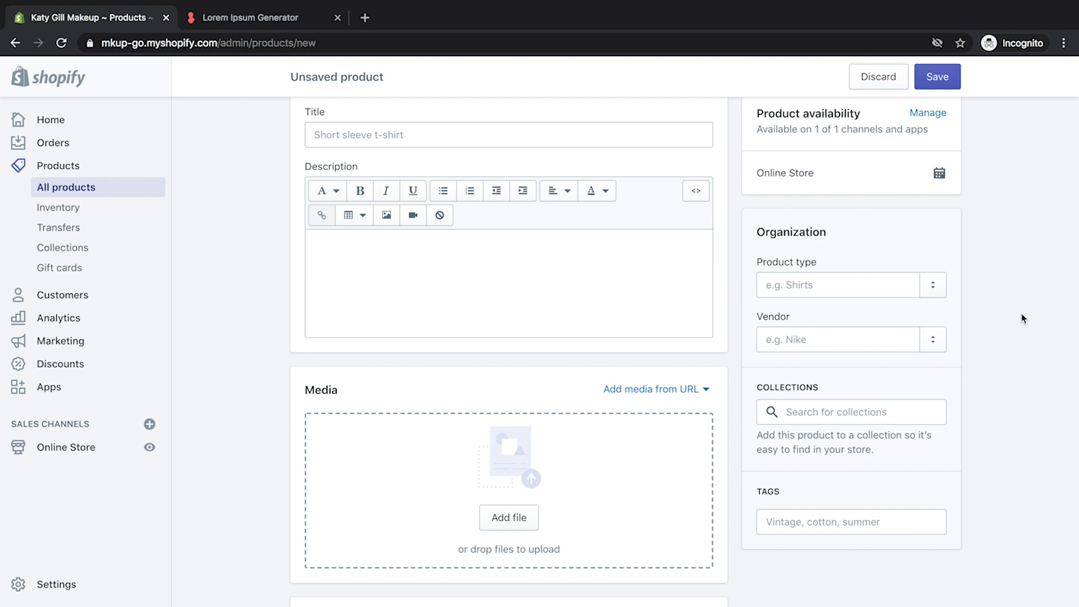
scroll(1022, 316, down, 3)
scroll(1013, 432, up, 1)
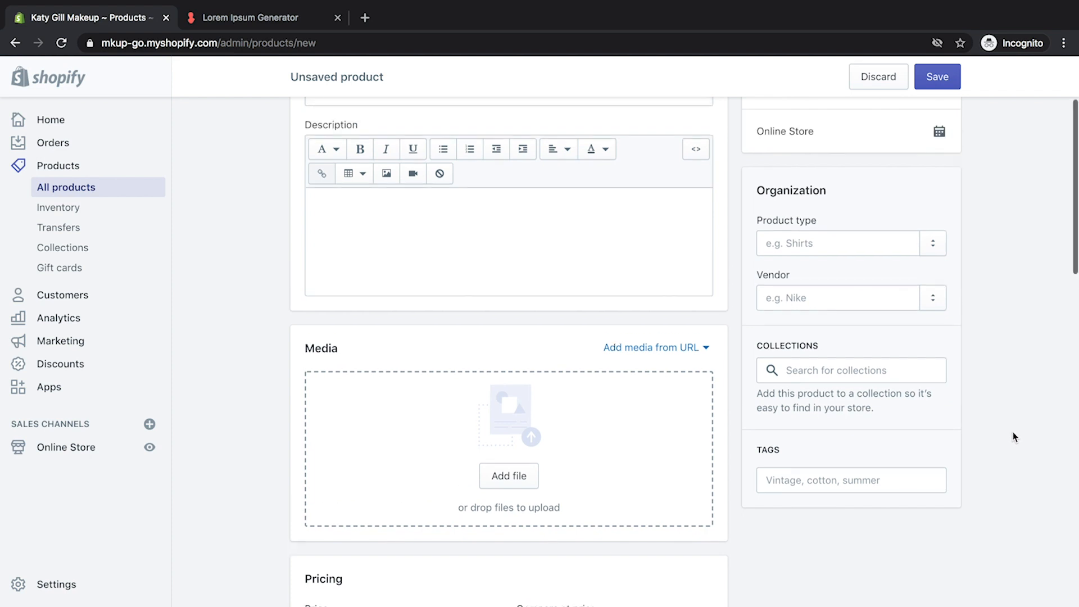
scroll(1013, 435, up, 3)
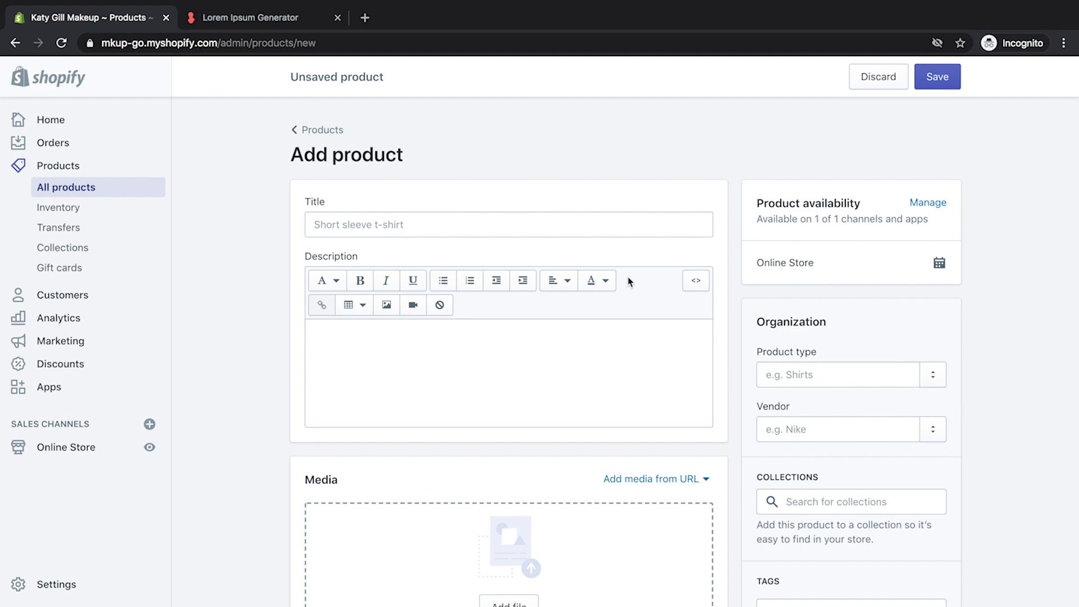
click(573, 224)
text(Am)
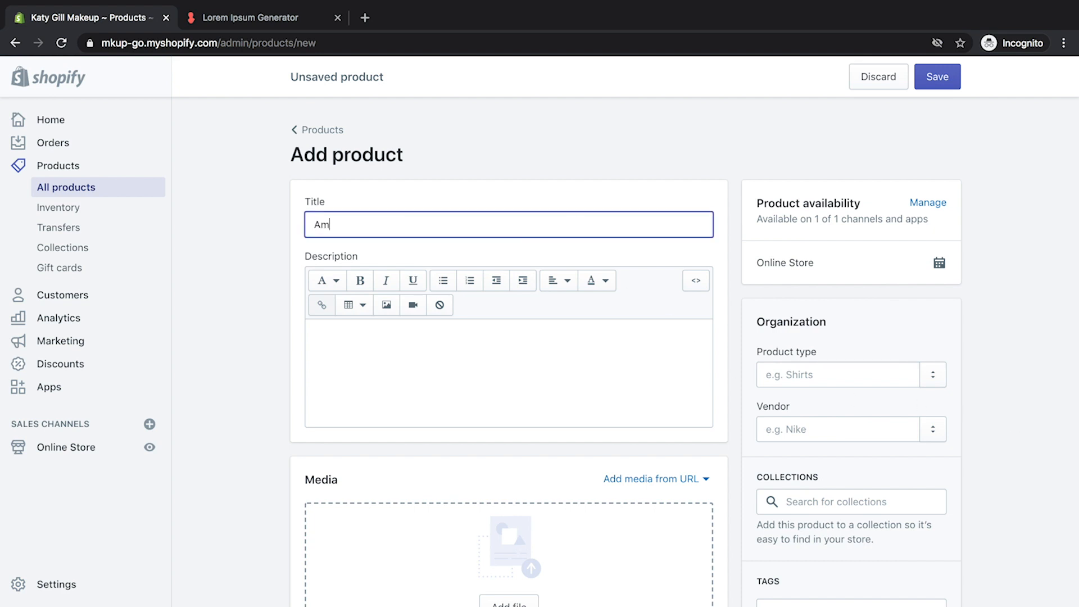
text(azing Makeup Item)
click(462, 356)
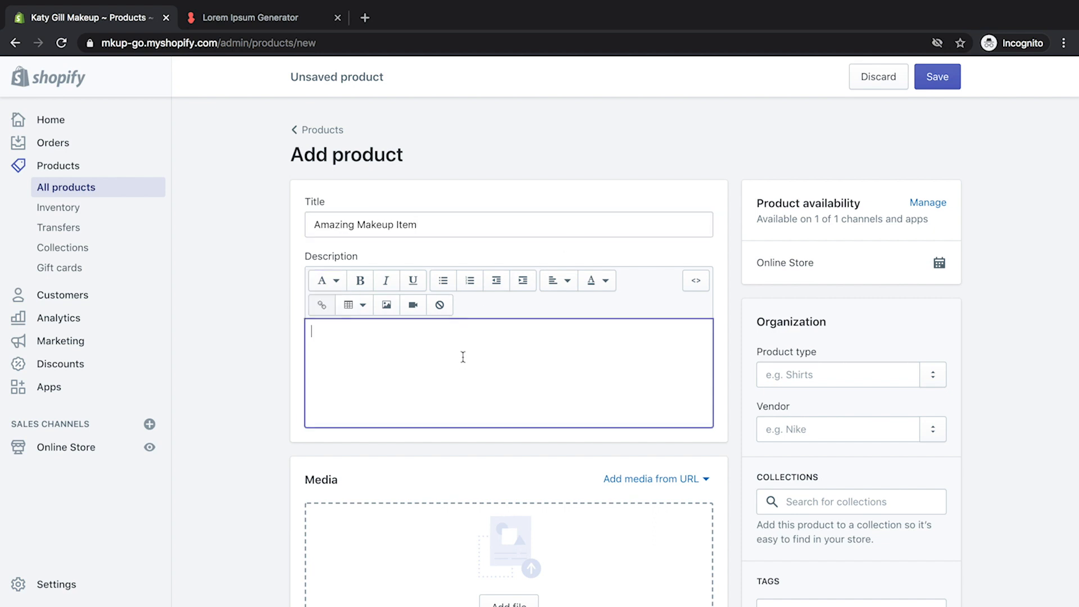
Copy one paragraph of lorem ipsum from loremipsum.io and return to the Katy Gill Makeup tab
click(286, 23)
scroll(608, 327, down, 7)
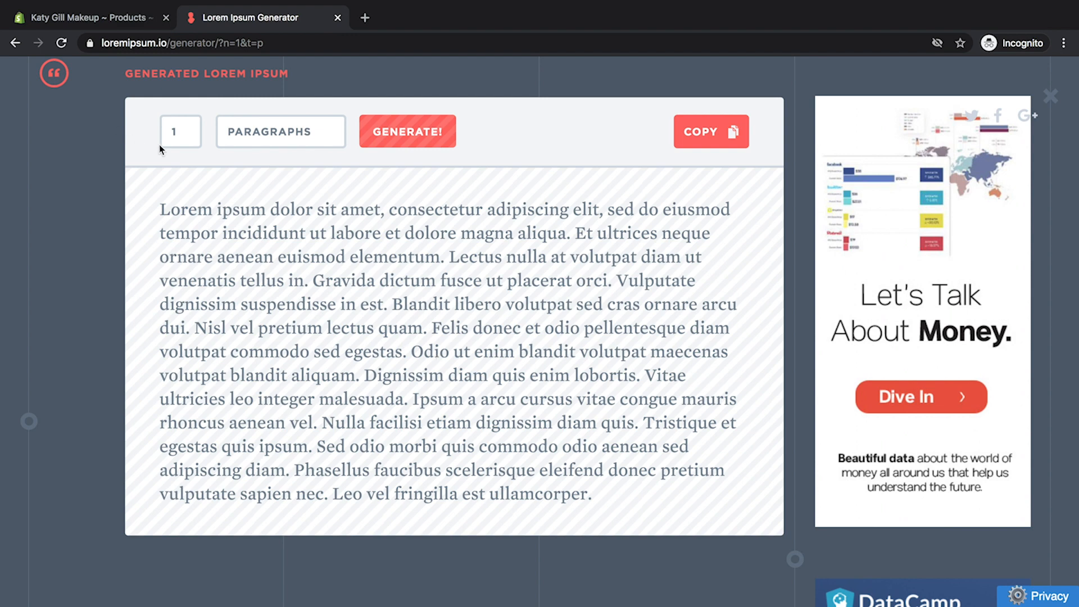
drag(180, 135, 163, 134)
click(718, 138)
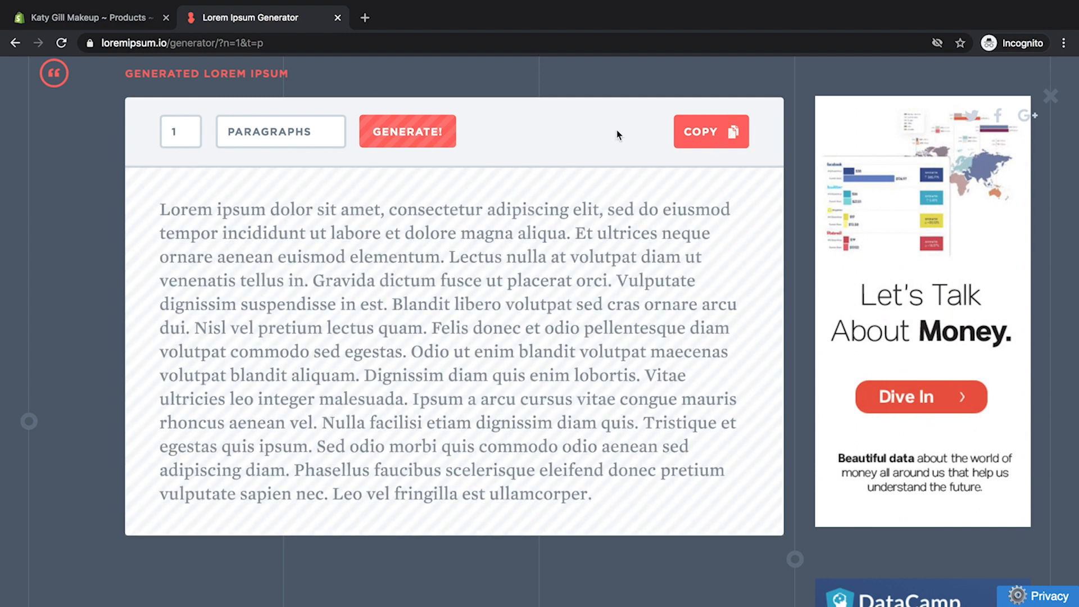
click(84, 19)
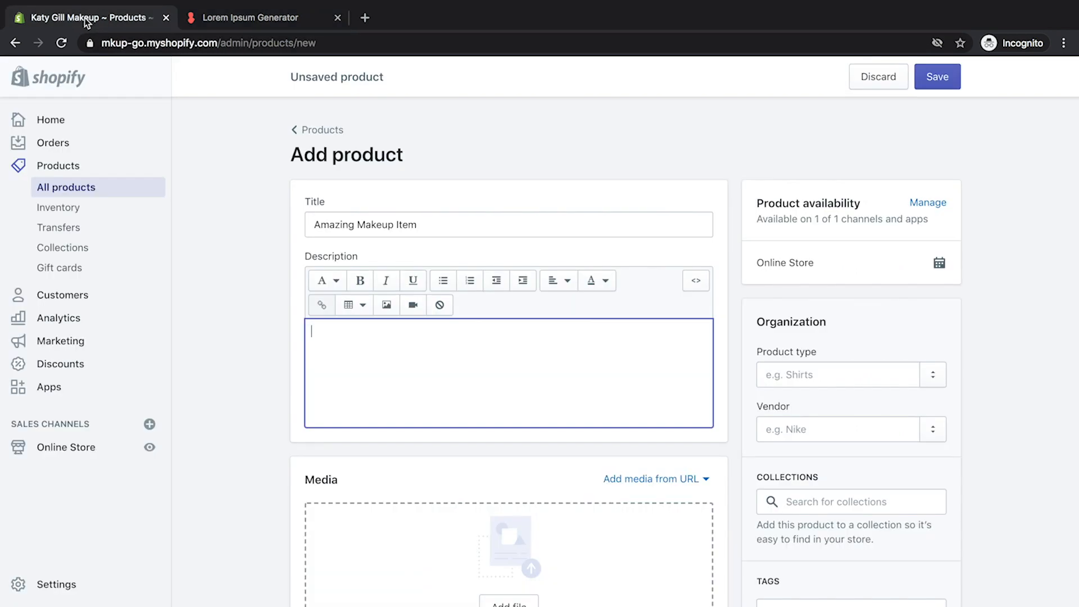
Paste the copied lorem ipsum text into the product Description
right_click(340, 341)
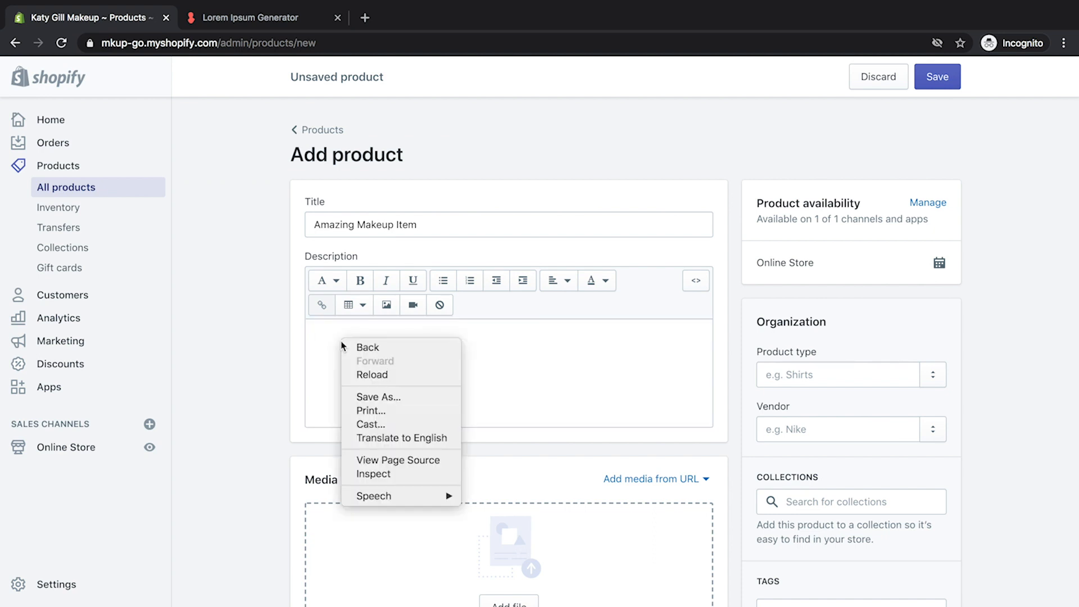
click(499, 347)
click(452, 348)
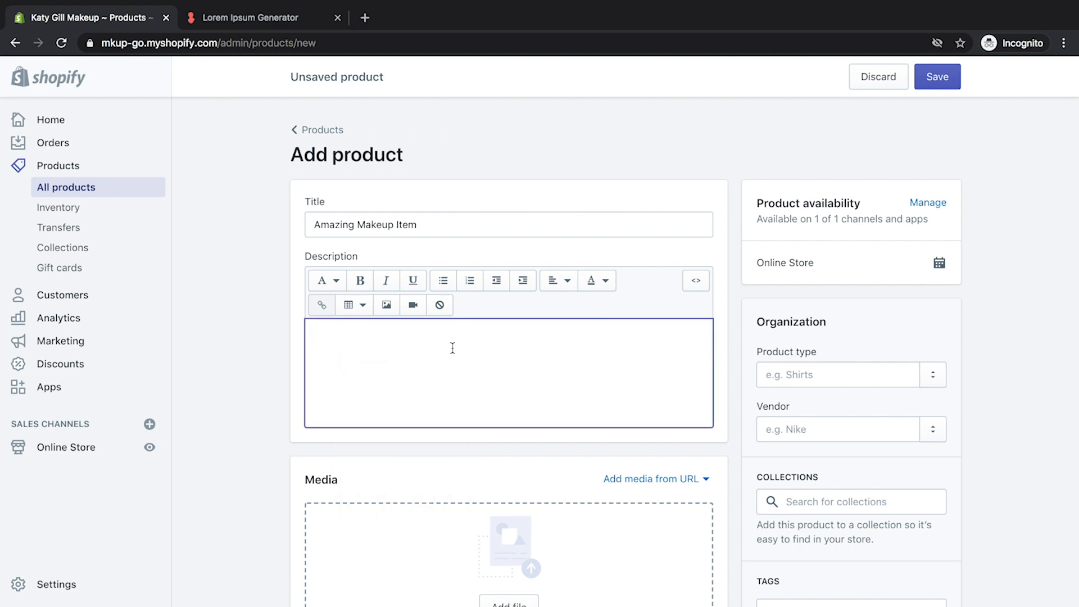
key(ctrl+v)
scroll(563, 371, down, 3)
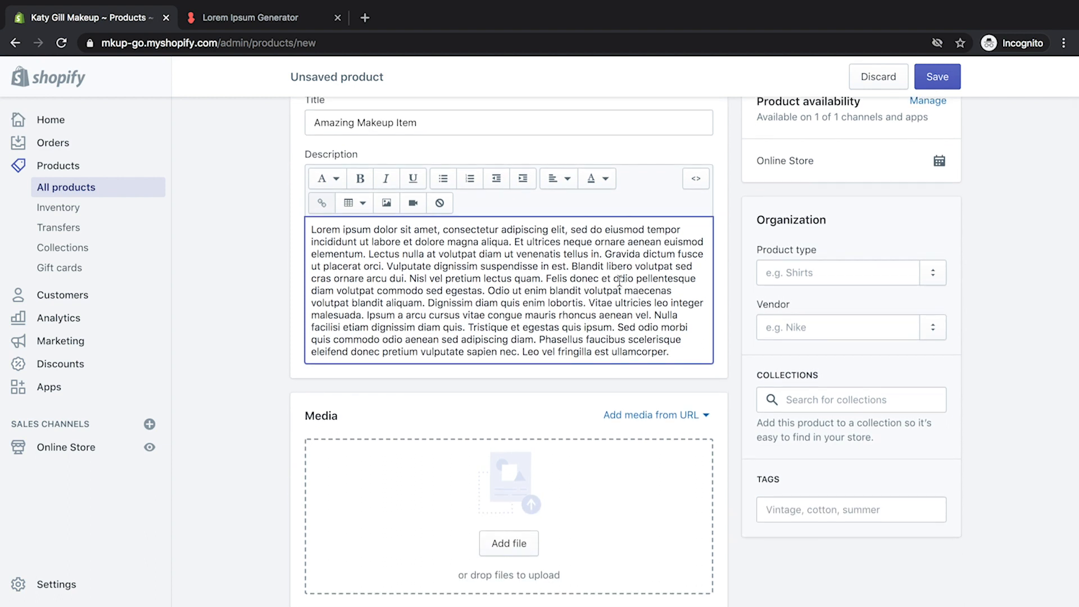
Break the text into paragraphs at 'Gravida' and 'Odio', then delete the third paragraph
click(605, 254)
key(Return)
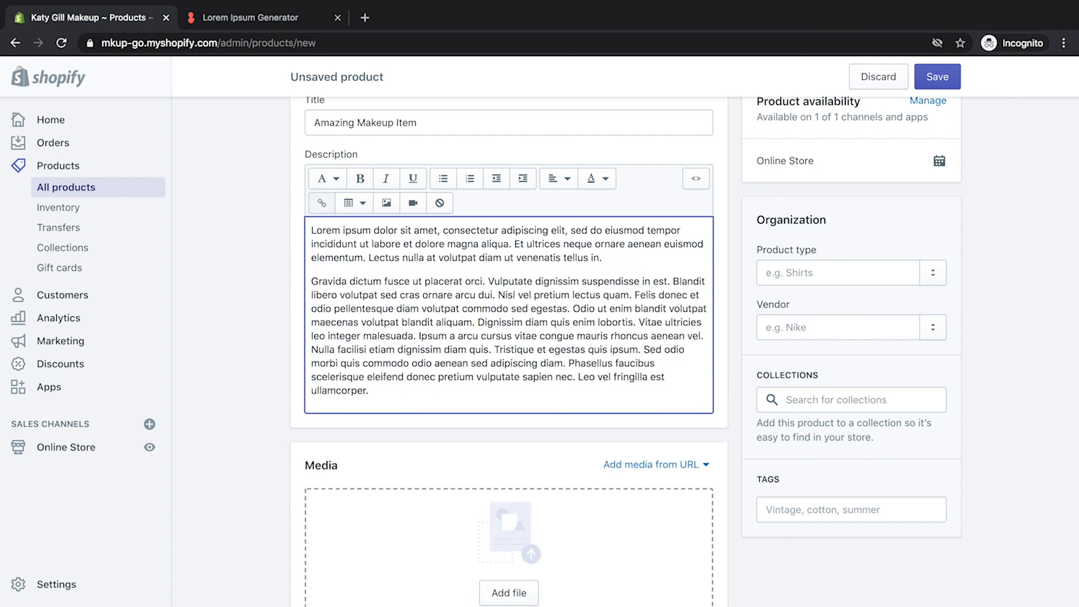
click(574, 308)
key(Return)
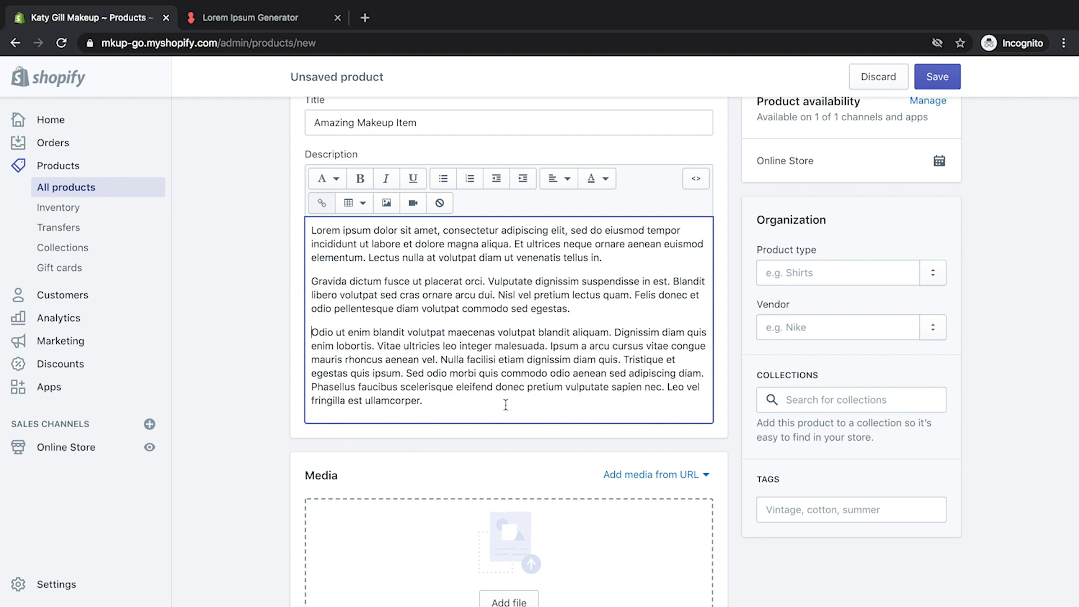
drag(453, 405, 242, 325)
key(BackSpace)
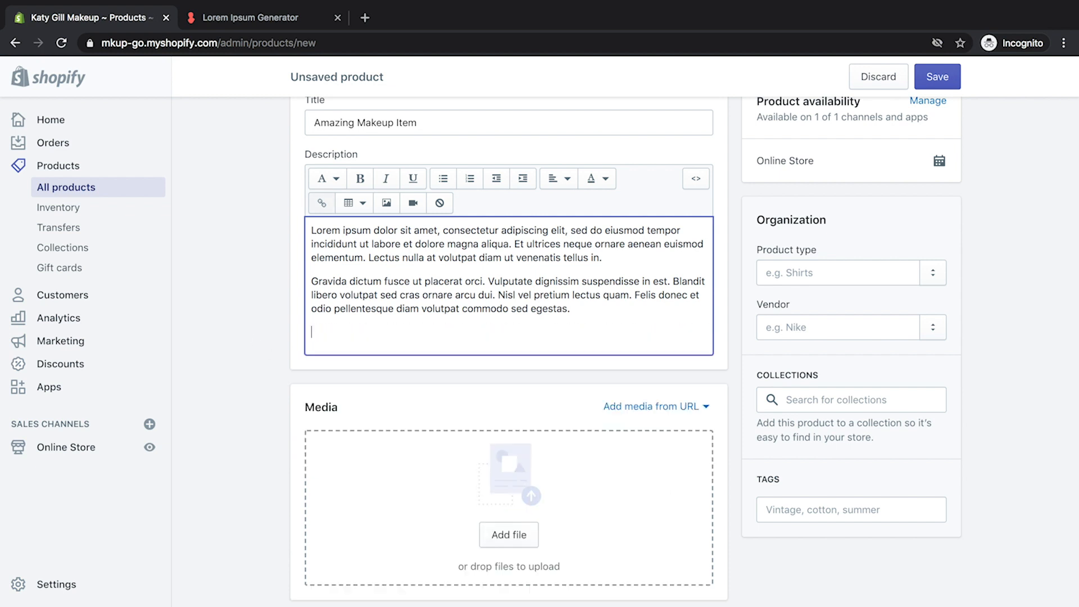
key(BackSpace)
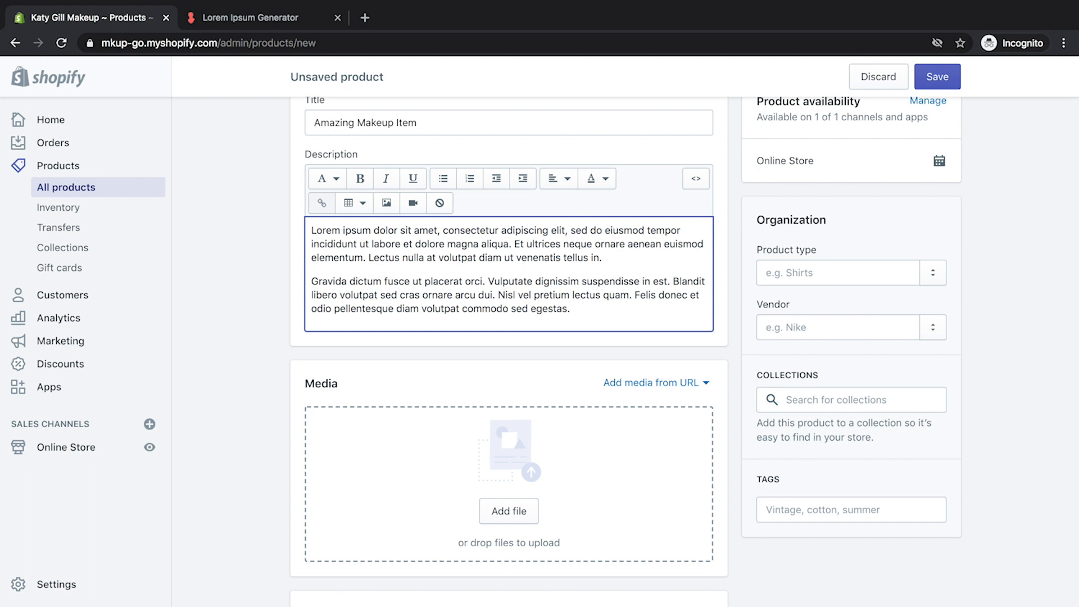
Upload product-1-1.jpg and product-1-2.jpg from Downloads as the product's media
click(226, 348)
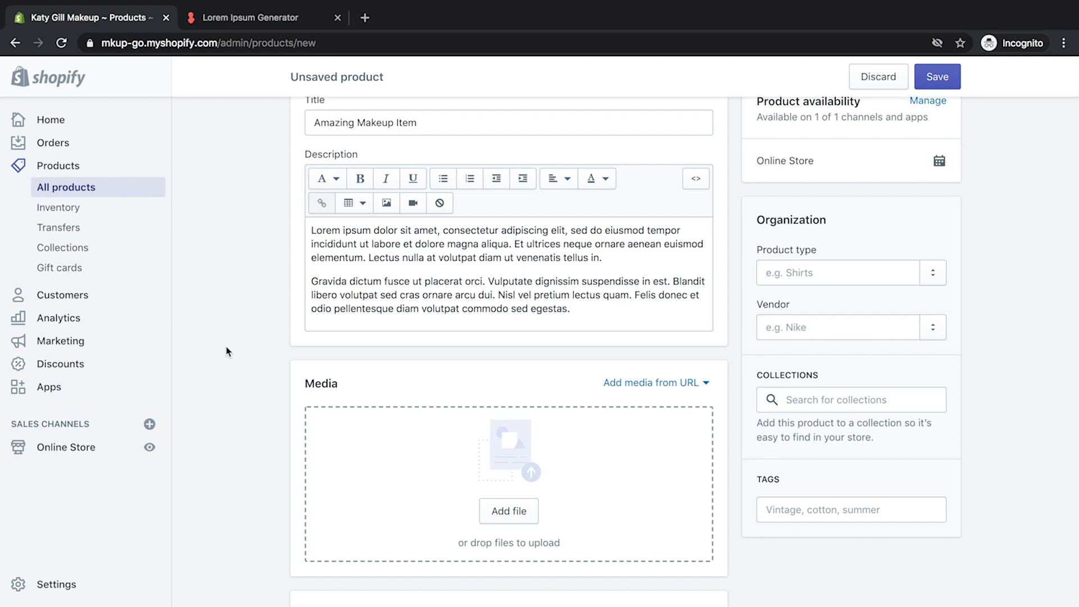
scroll(253, 346, down, 2)
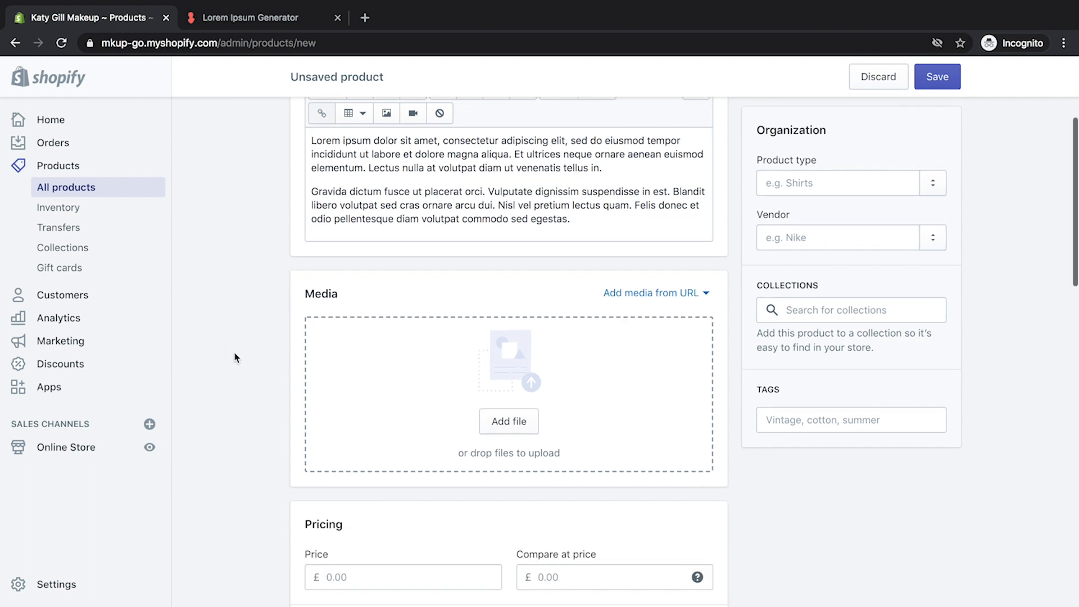
click(515, 429)
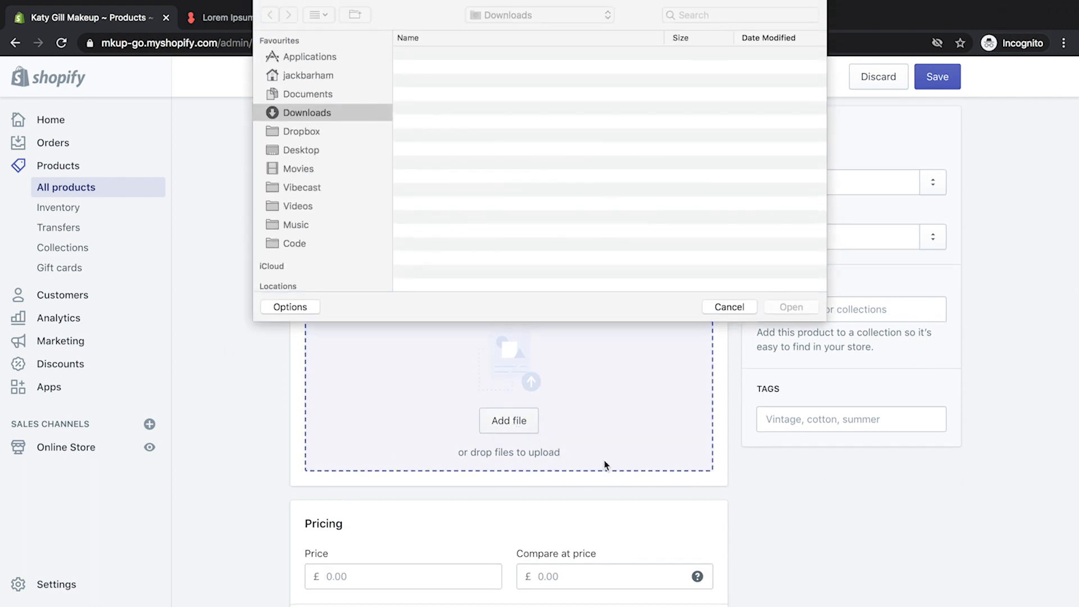
click(502, 96)
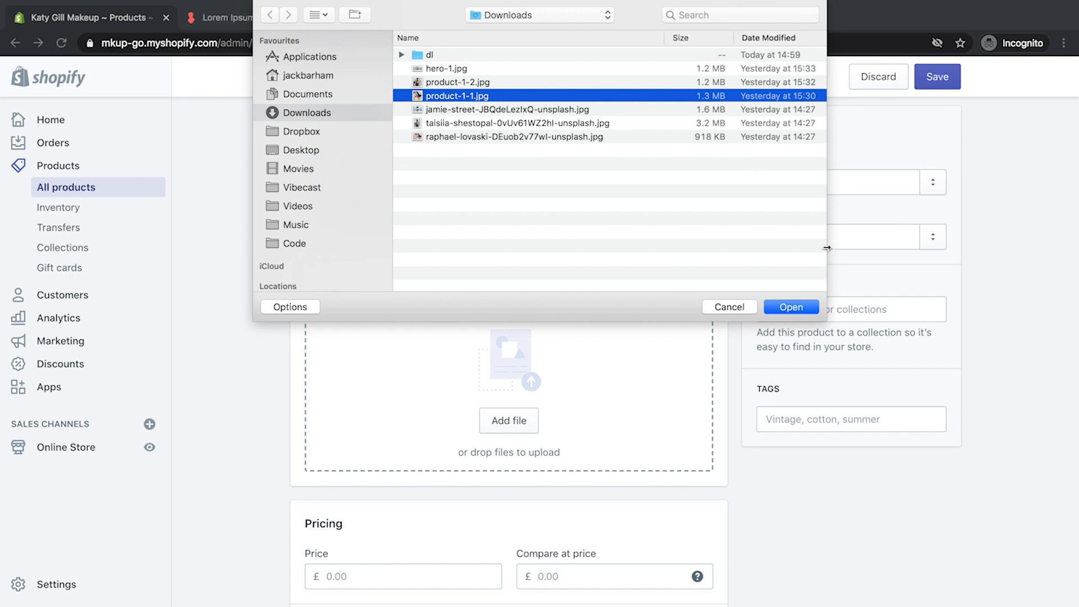
click(810, 306)
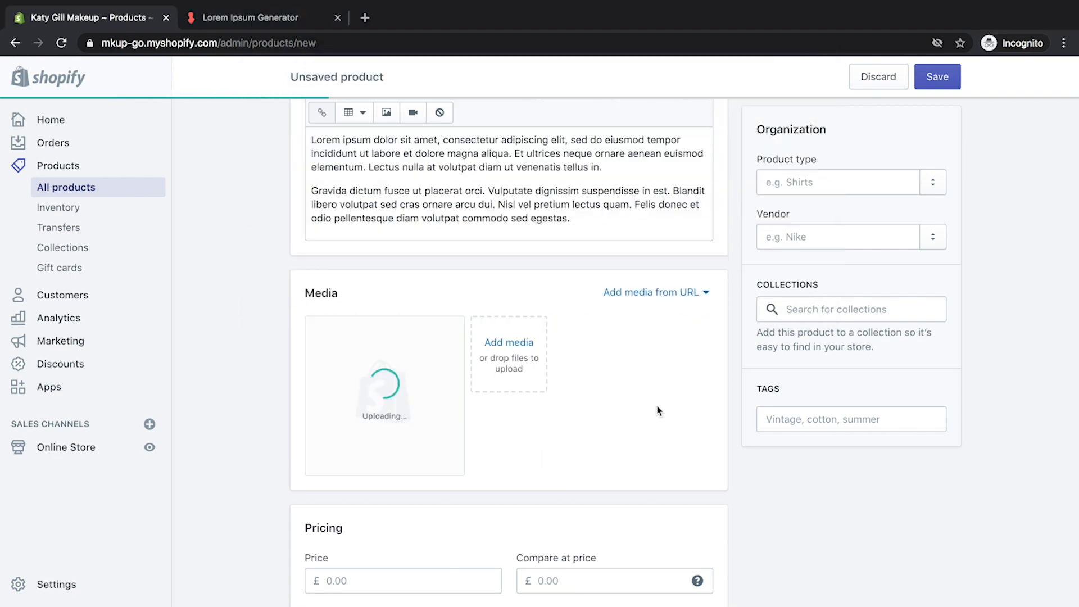
click(520, 354)
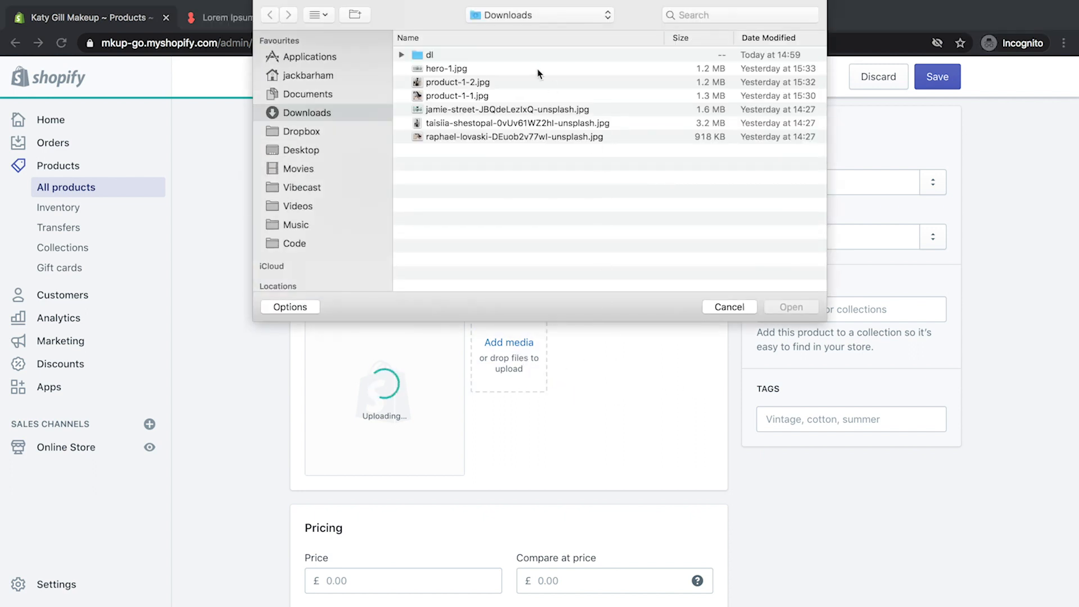
click(502, 83)
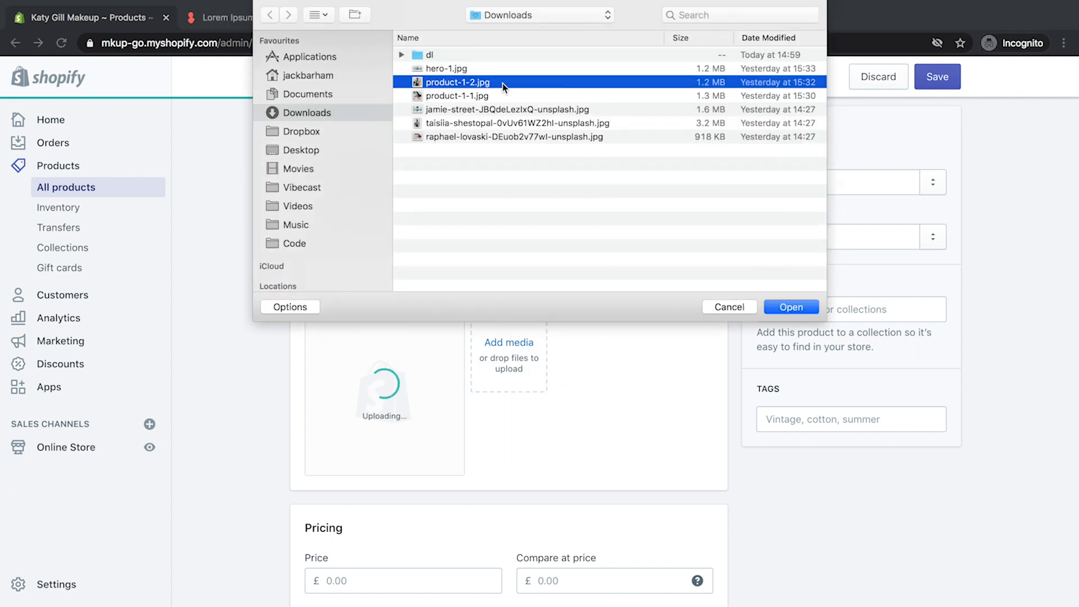
click(791, 307)
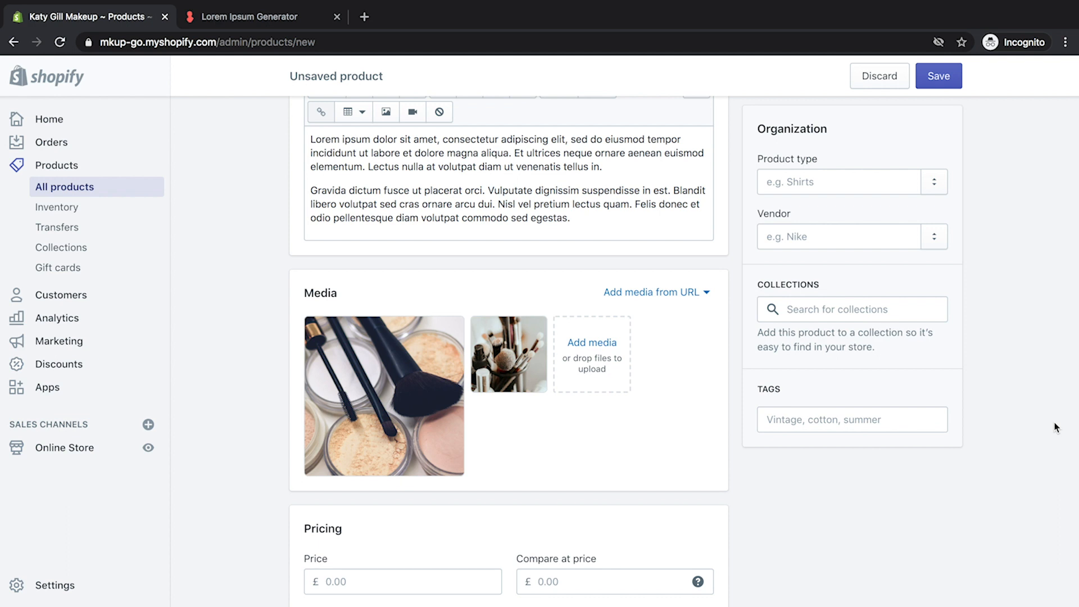
Enter a price of 39.00, then scroll down to the search engine listing preview
scroll(1048, 433, down, 4)
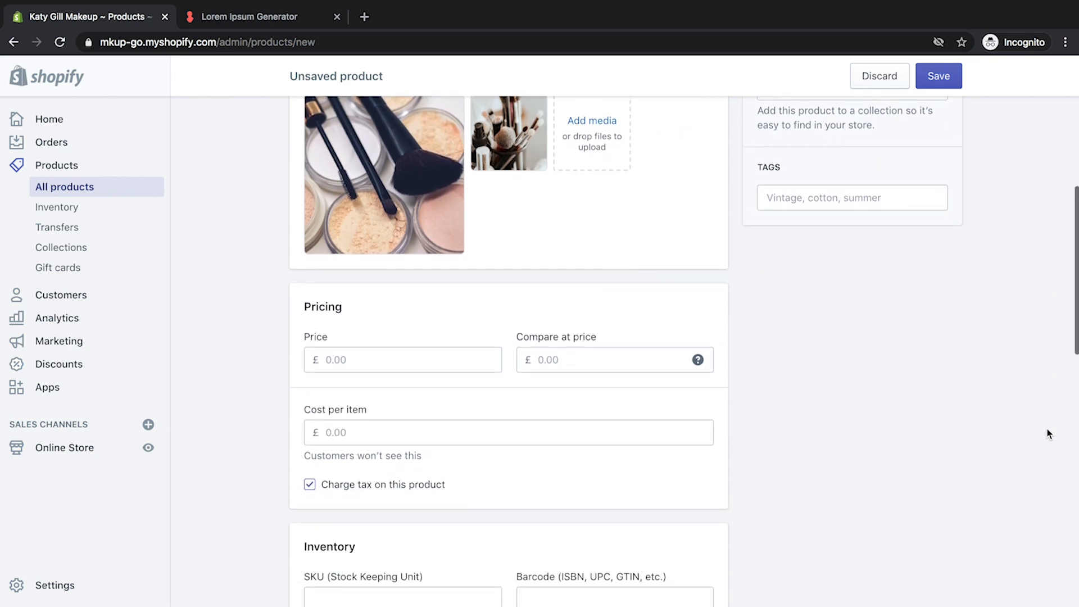
click(393, 362)
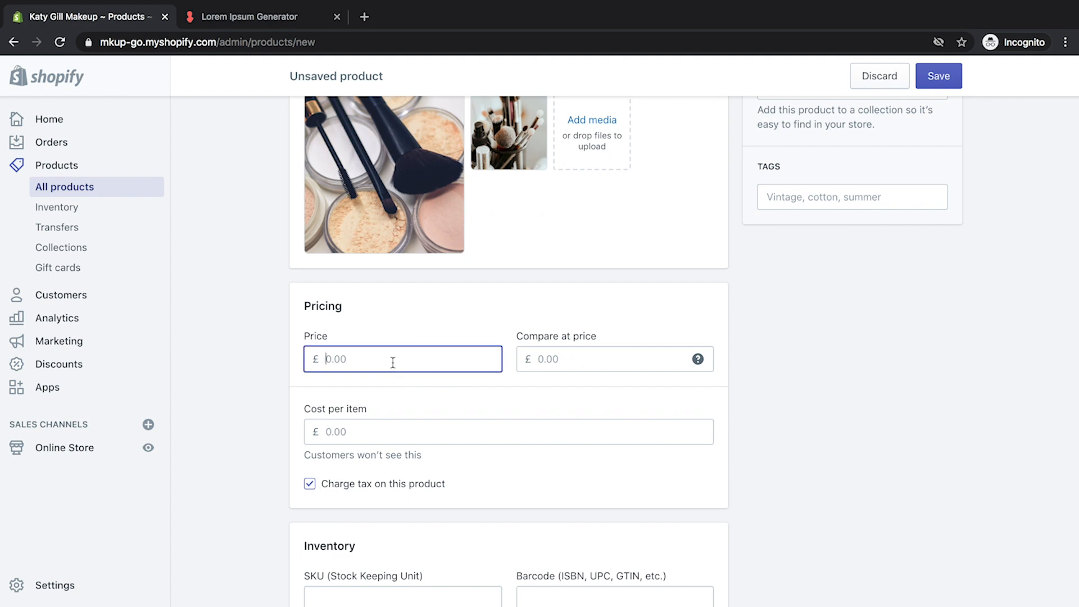
text(39.00)
click(831, 439)
scroll(733, 457, down, 3)
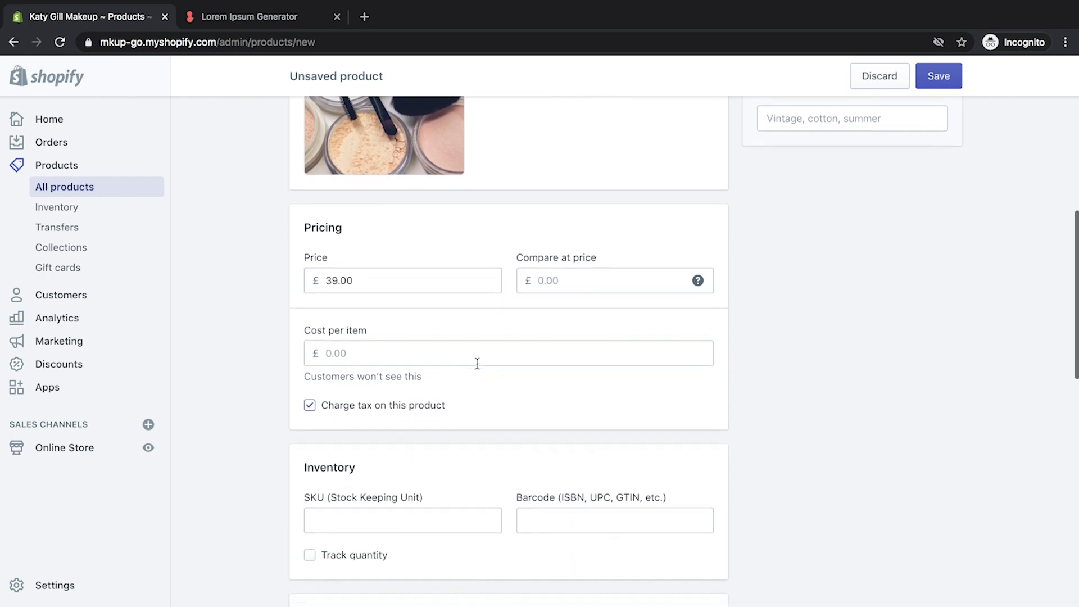
scroll(478, 364, down, 1)
scroll(843, 409, down, 2)
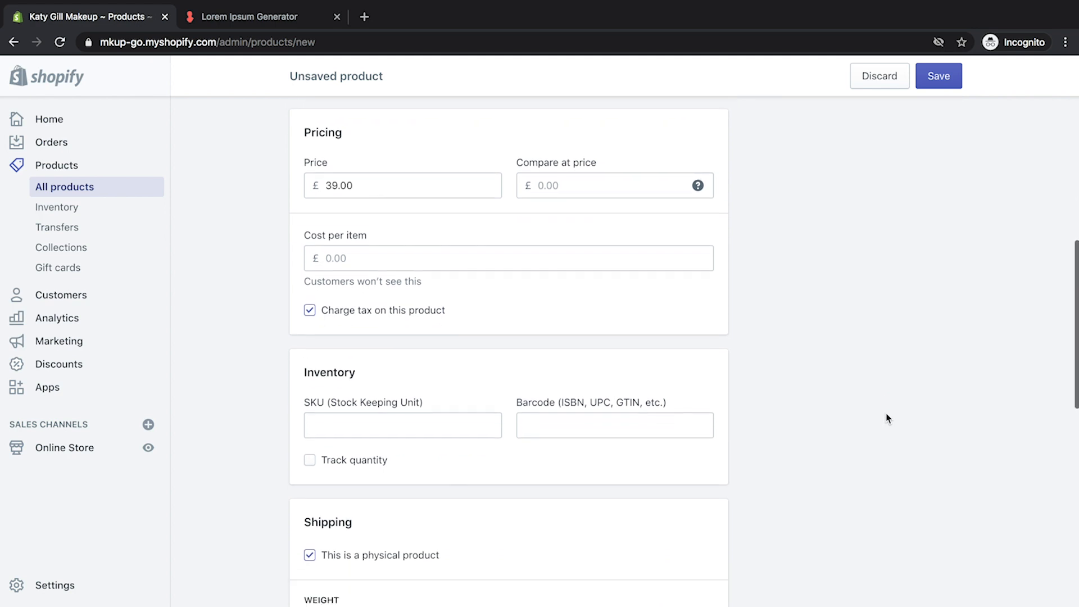
scroll(888, 419, down, 1)
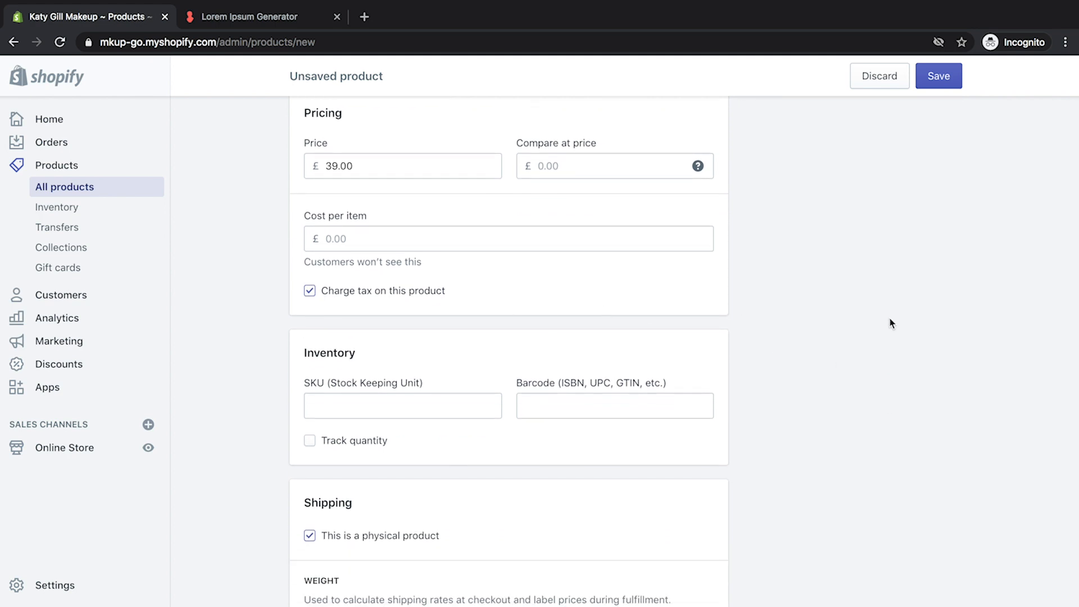
scroll(568, 332, down, 3)
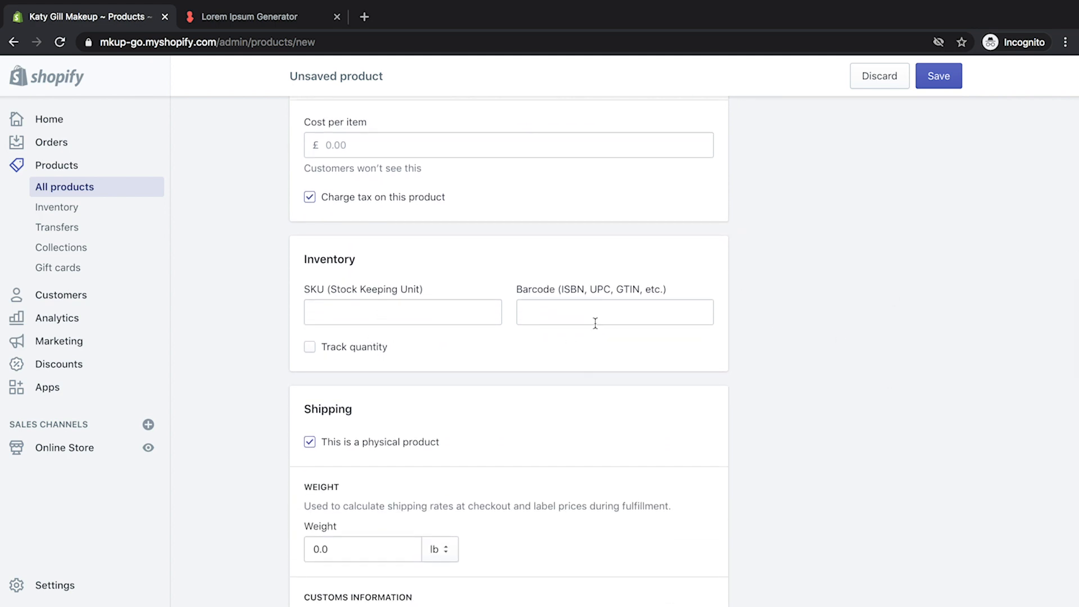
scroll(740, 444, down, 2)
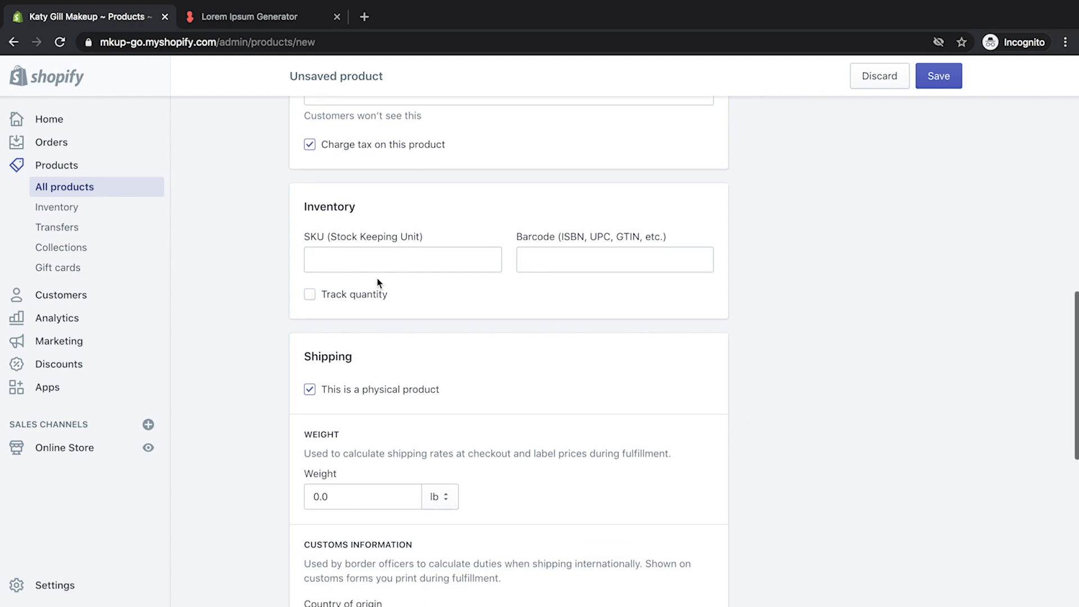
scroll(765, 376, down, 5)
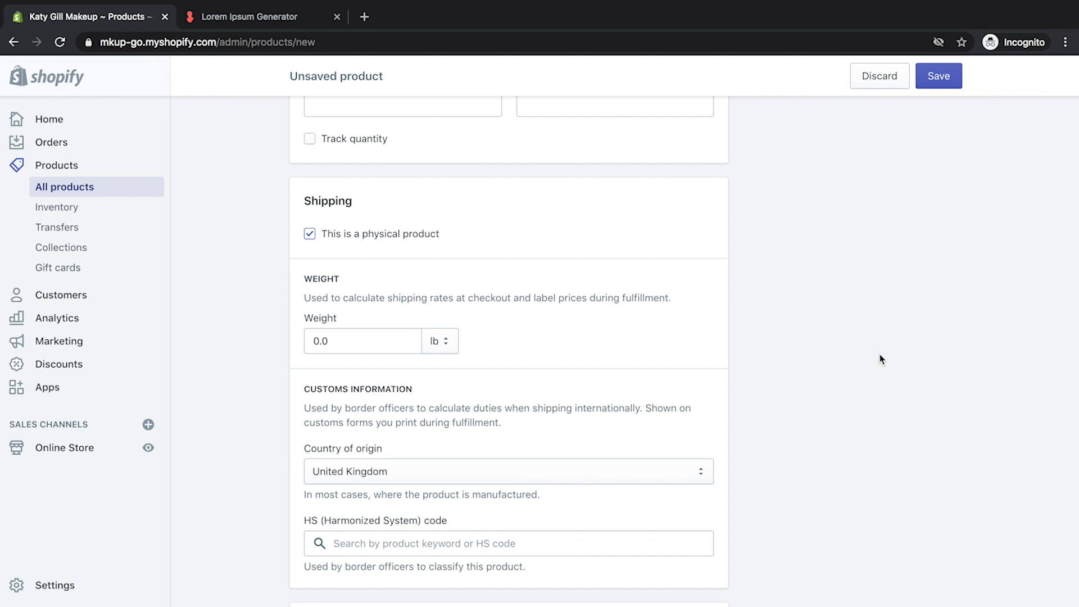
scroll(881, 355, down, 2)
scroll(884, 360, down, 3)
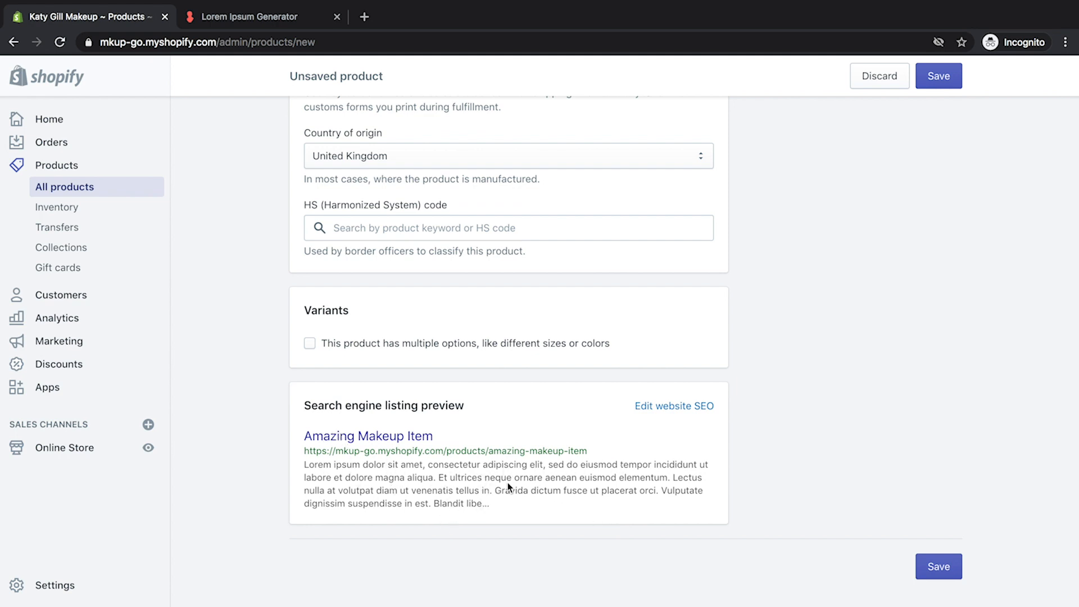
Paste lorem ipsum into the SEO meta description and trim it to 174 characters
click(678, 412)
scroll(821, 415, down, 5)
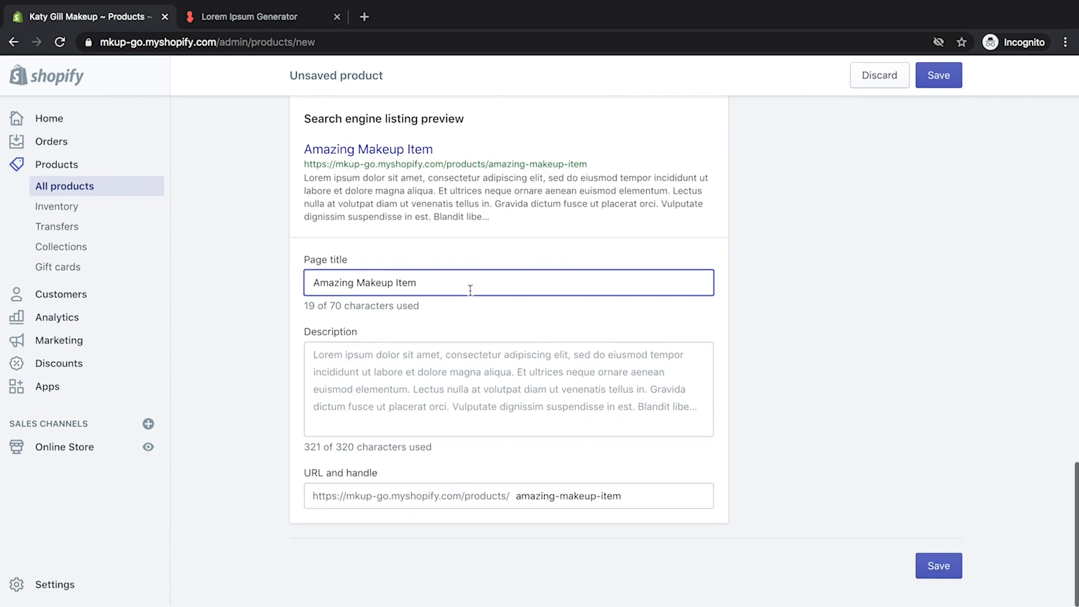
click(441, 399)
text(Lorem ipsum dolor sit amet, consectetur adipiscing elit, sed do eiusmod tempor incididunt ut labore et dolore magna aliqua. Et ultrices neque ornare aenean euismod elementum. Lectus nulla at volutpat diam ut venenatis tellus in. Gravida dictum fusce ut placerat orci. Vulputate dignissim suspendisse in est. Blandit libero volutpat sed cras ornare arcu dui. Nisl vel pretium lectus quam. Felis donec et odio pellentesque diam volutpat commodo sed egestas.)
drag(555, 442, 402, 394)
key(BackSpace)
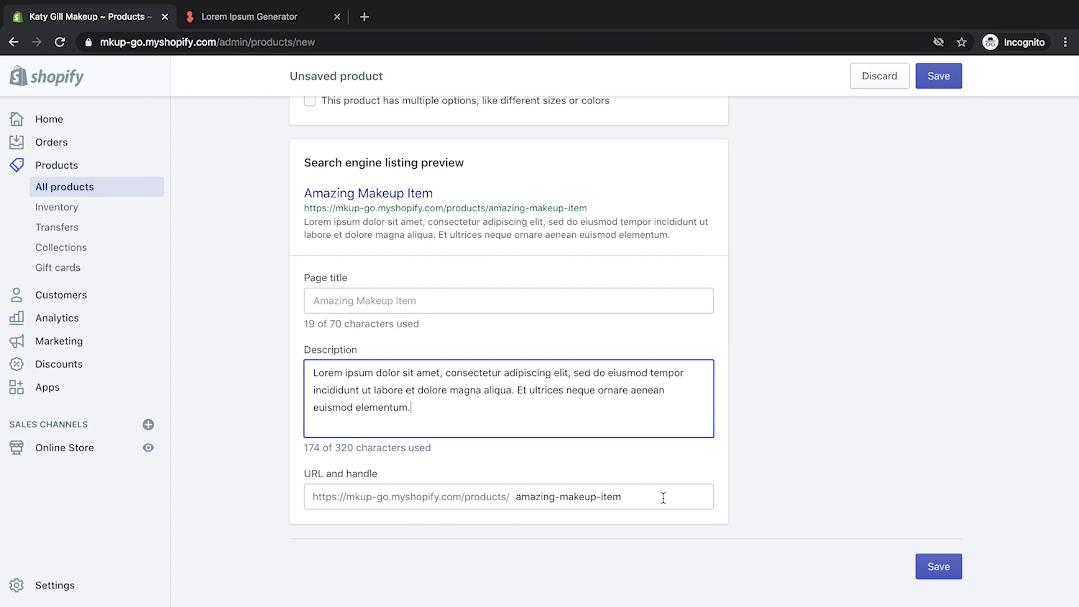
click(472, 301)
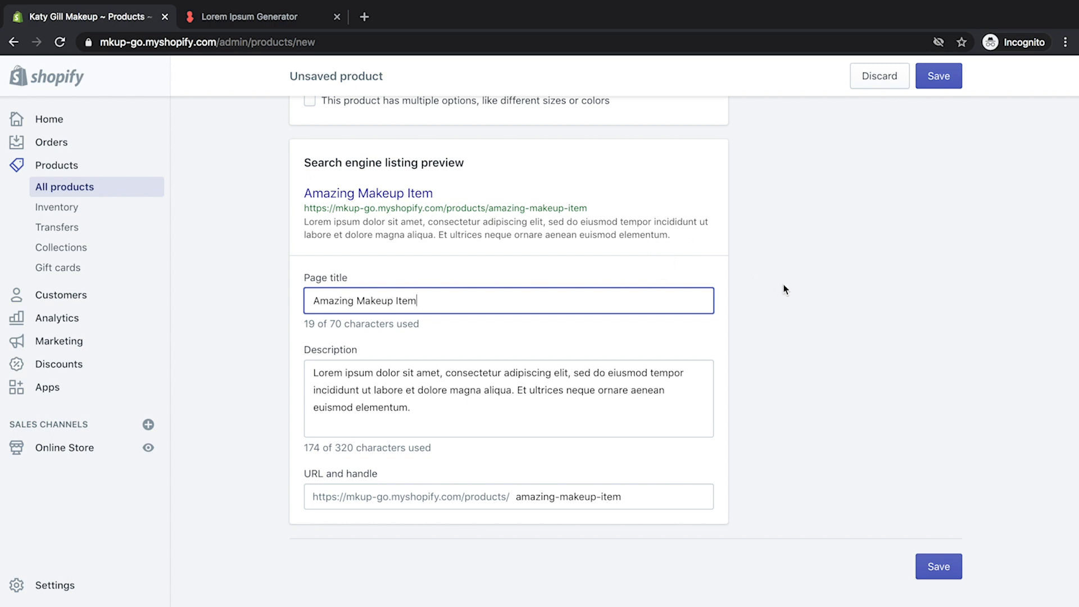
Save Amazing Makeup Item and open its storefront preview with the preview bar hidden
click(942, 567)
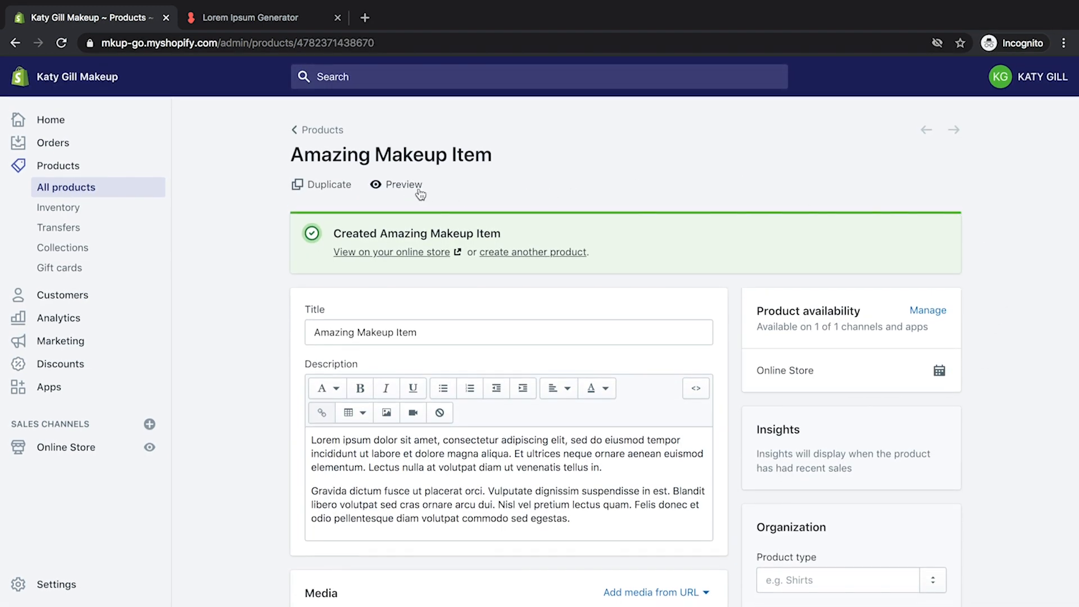
click(396, 185)
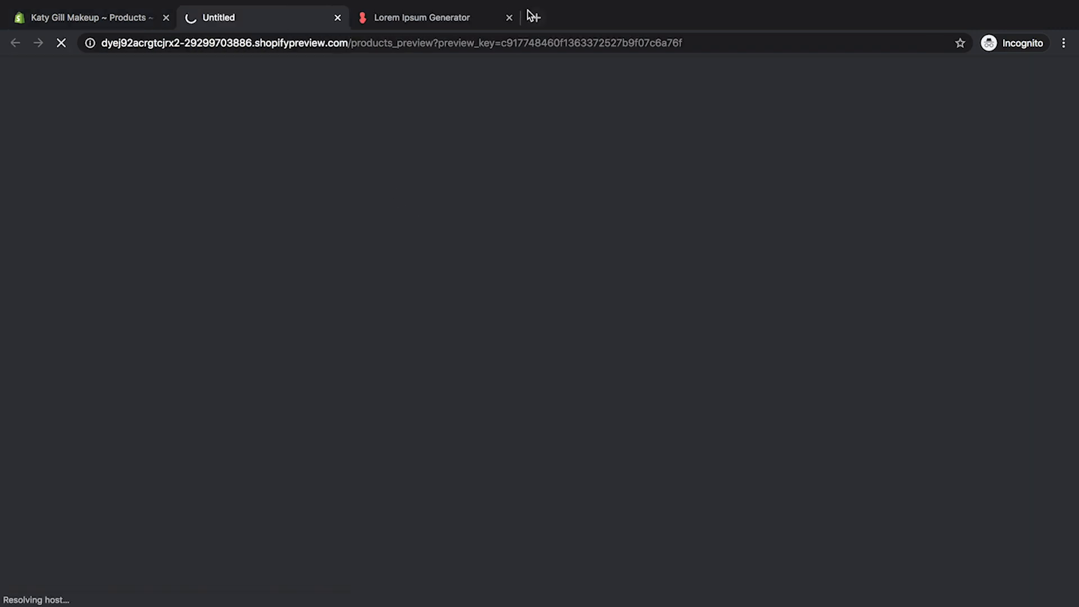
click(509, 17)
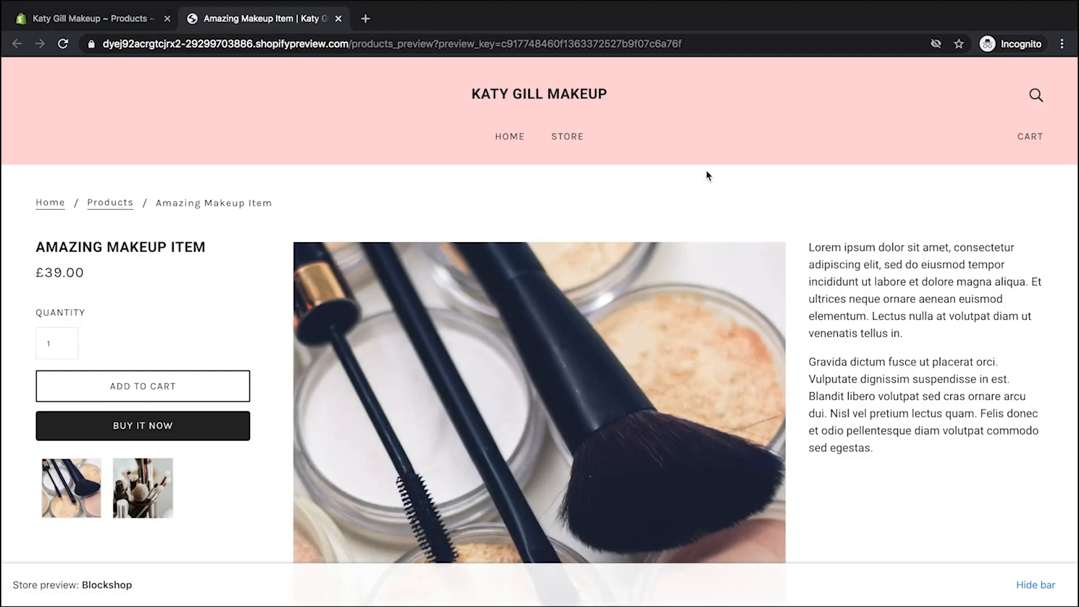
scroll(710, 169, down, 2)
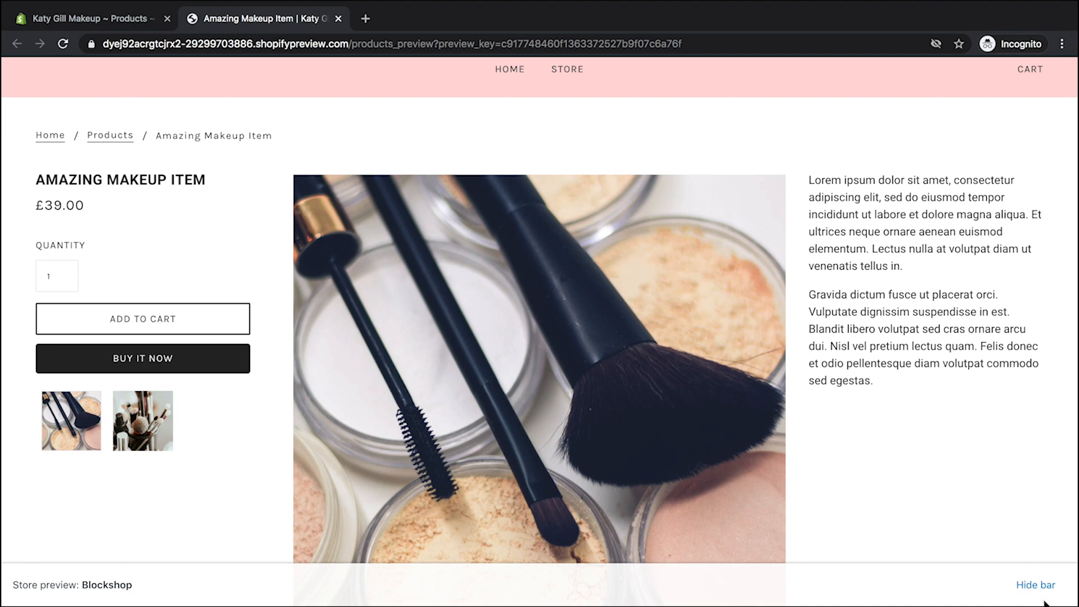
click(1036, 585)
View the second product photo on the storefront, then return to the admin Products list
scroll(981, 476, down, 3)
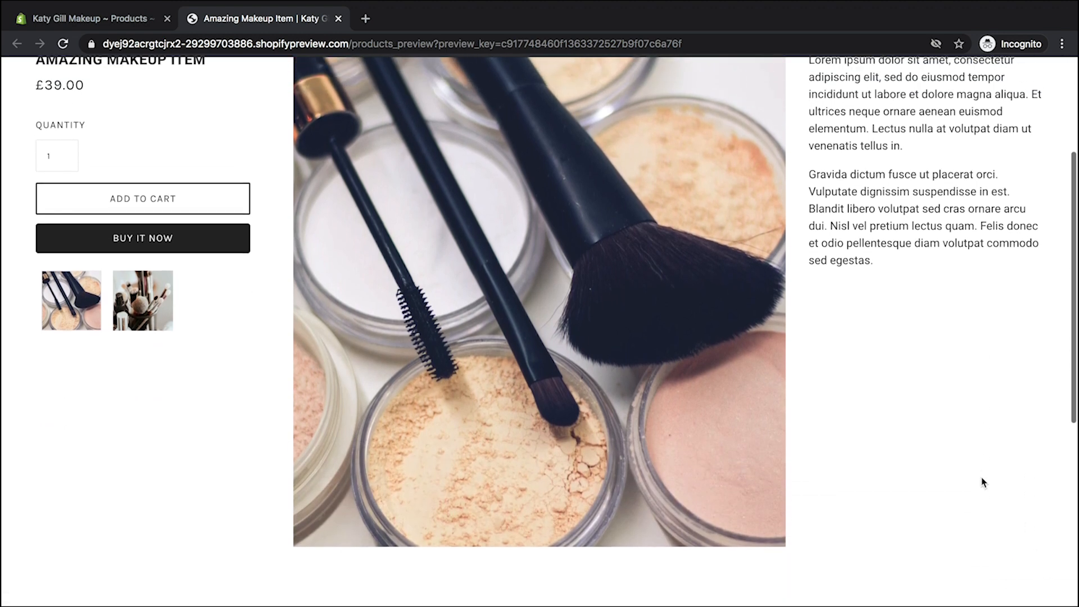
scroll(982, 478, up, 1)
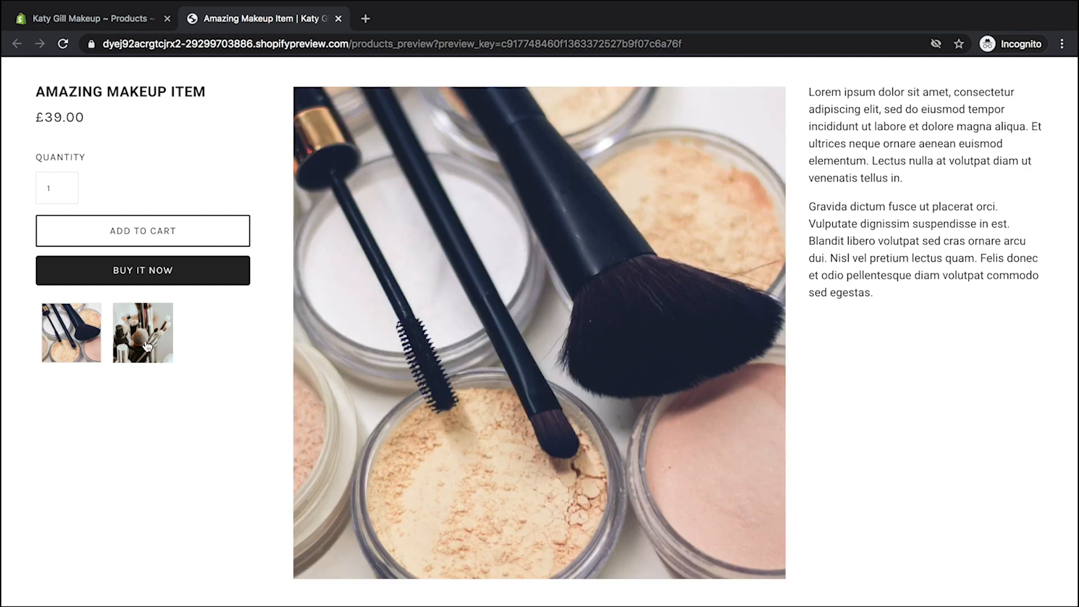
click(146, 348)
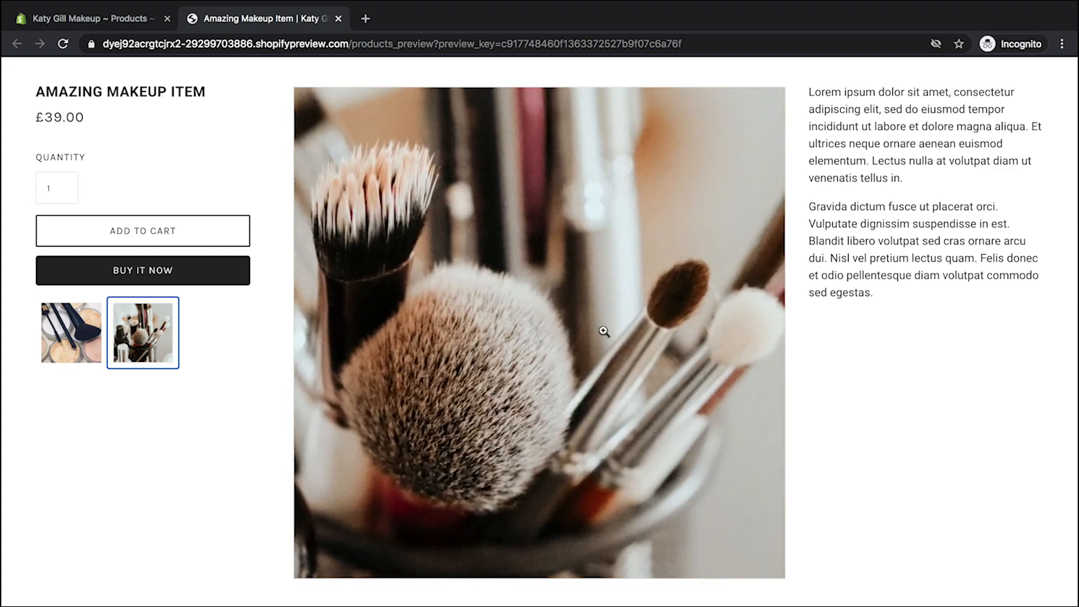
scroll(964, 440, up, 3)
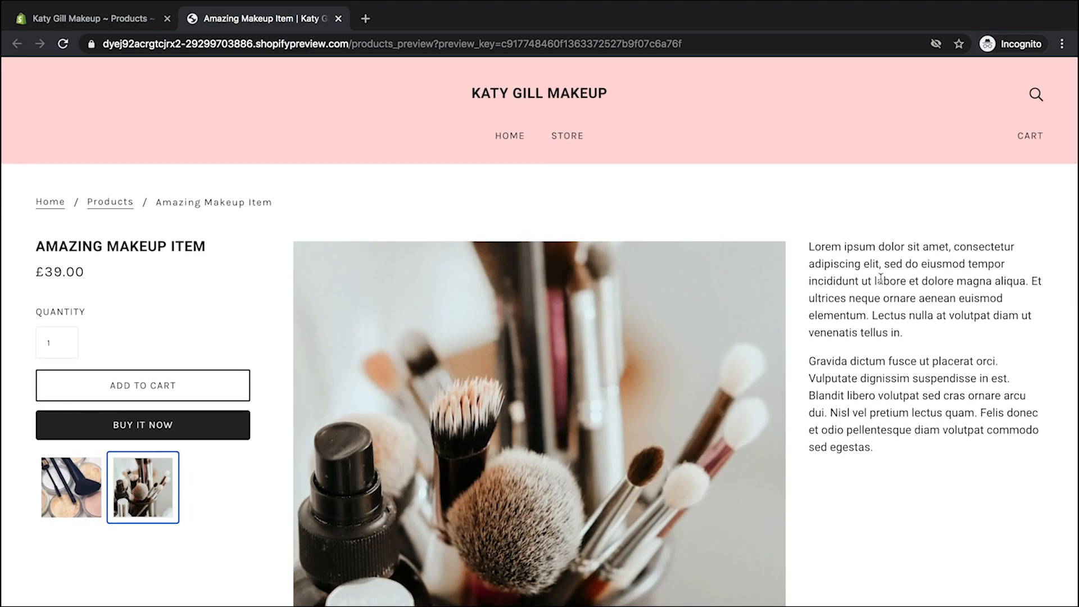
scroll(881, 279, down, 2)
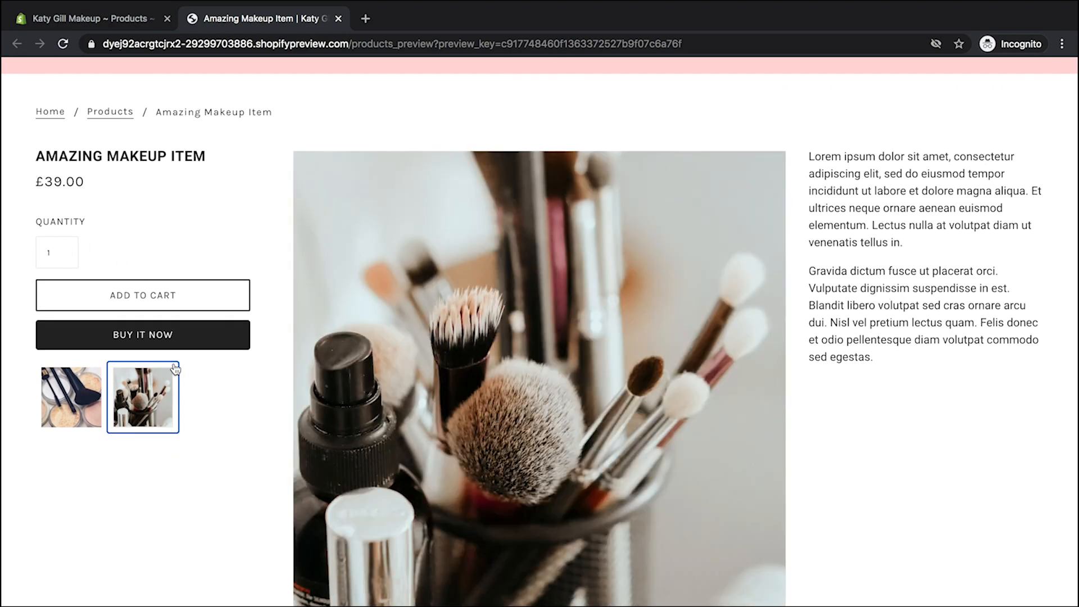
scroll(184, 295, up, 2)
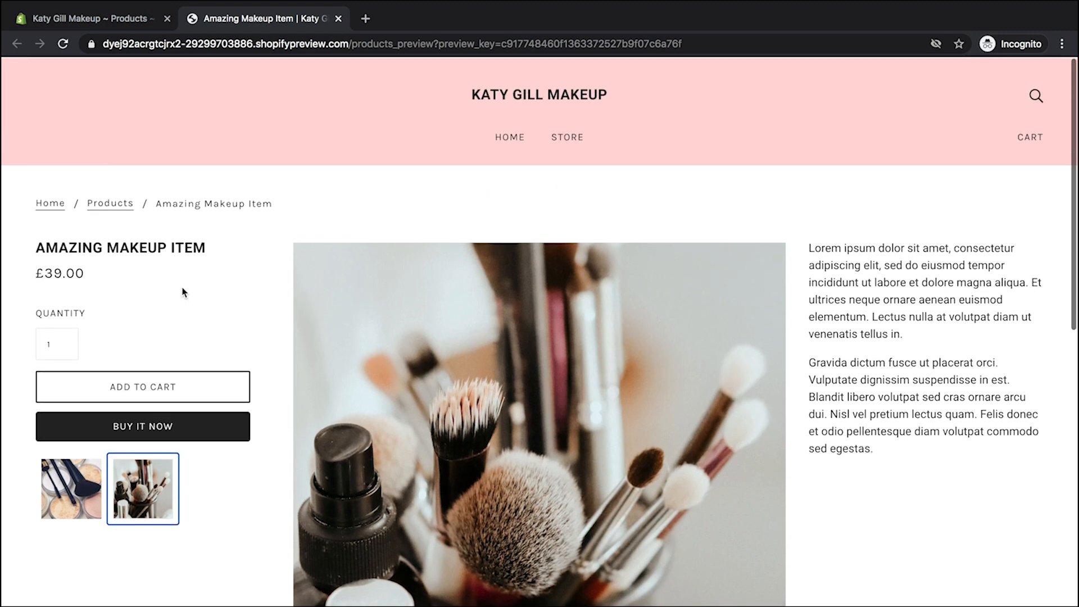
click(144, 22)
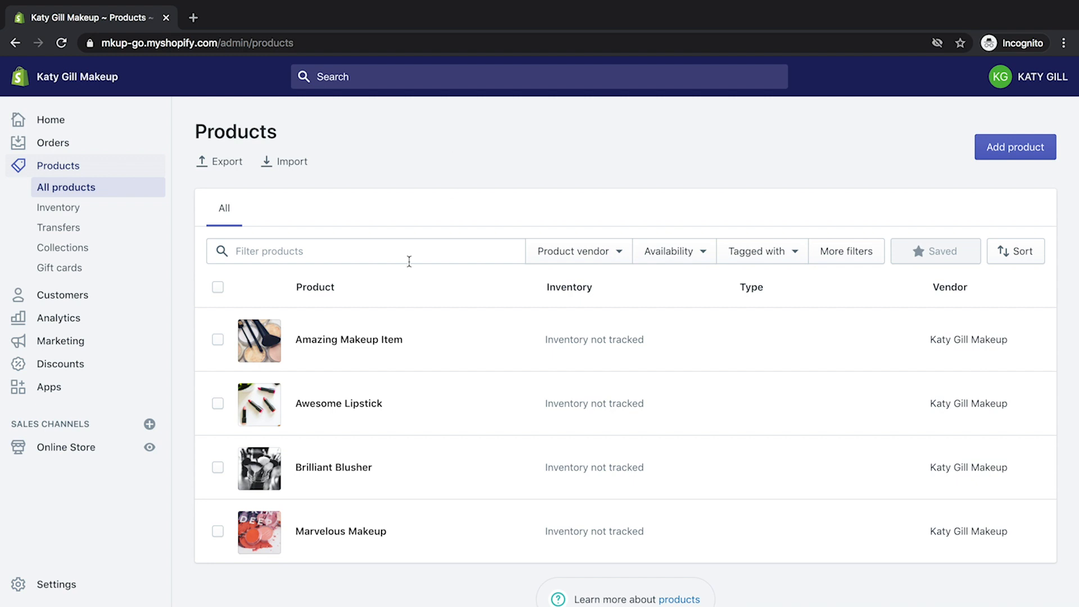
Add and save the page 'About Katy Gill Makeup' with the pasted five-paragraph bio
click(76, 448)
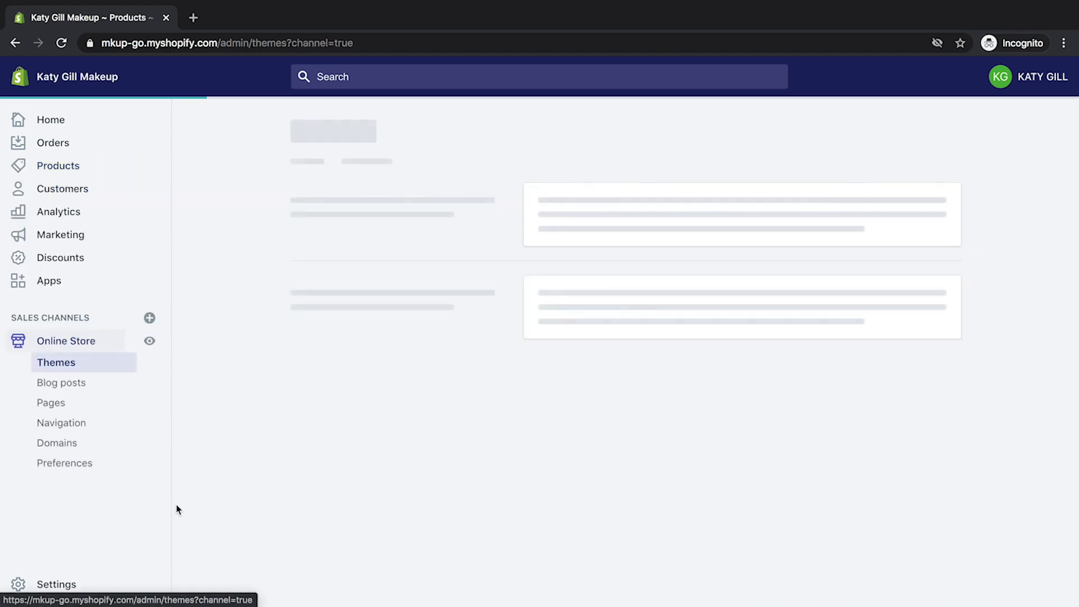
click(83, 404)
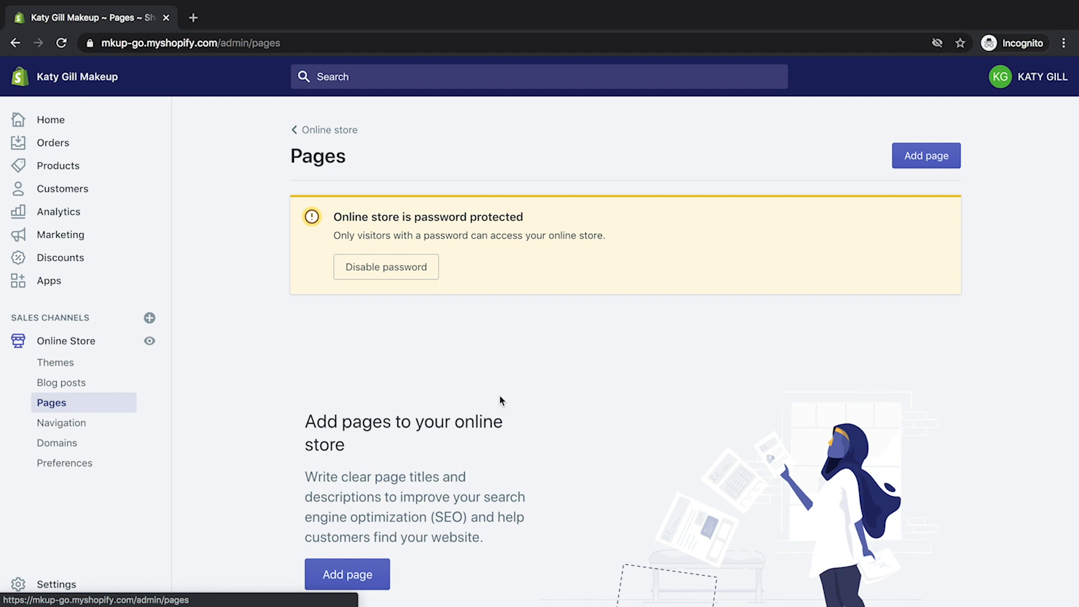
click(932, 158)
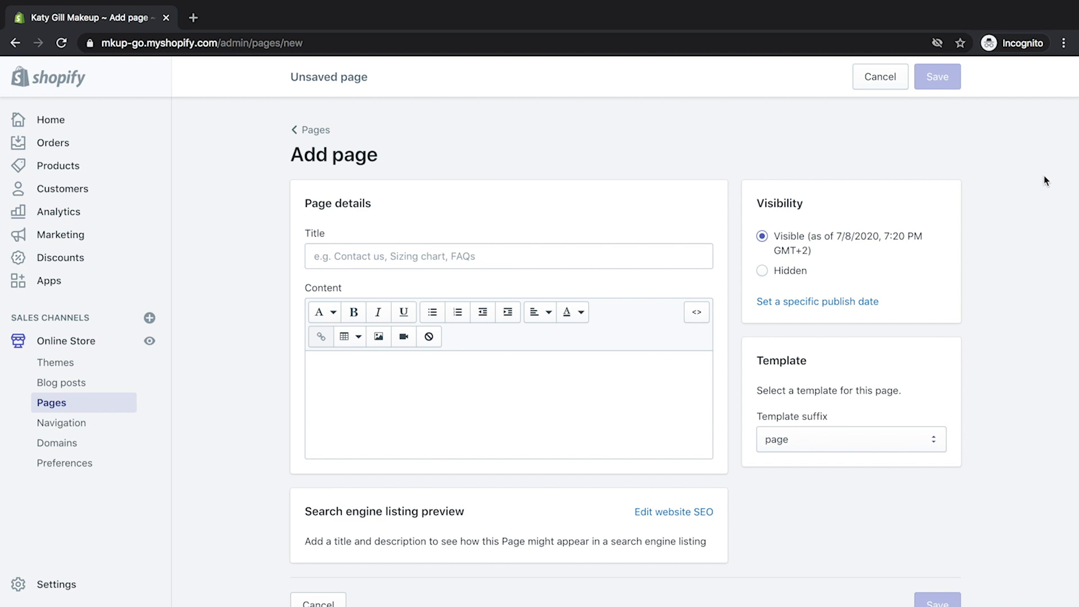
click(577, 263)
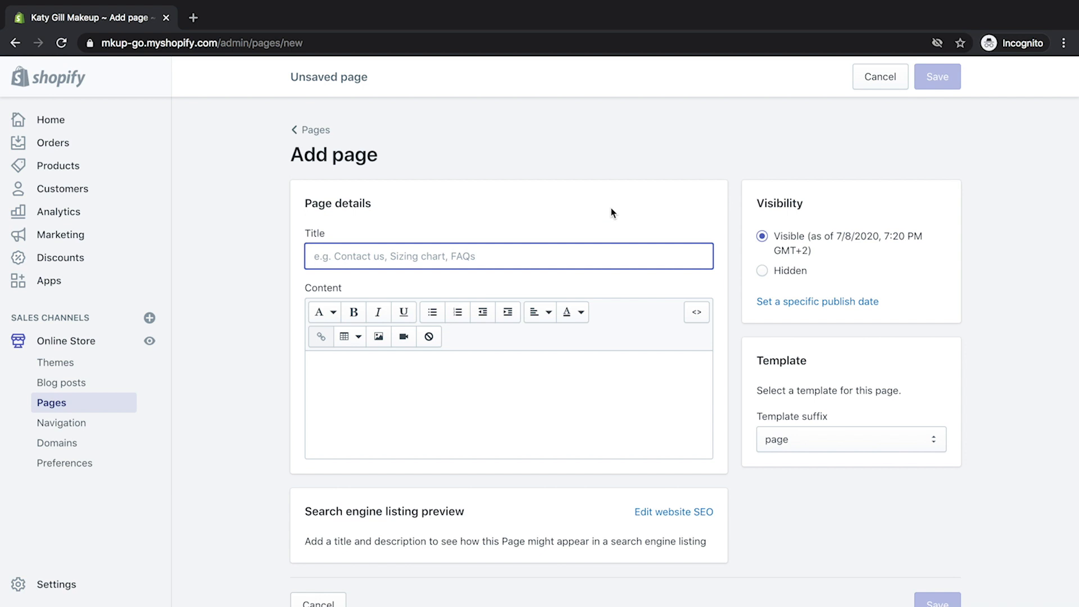
text(Abo)
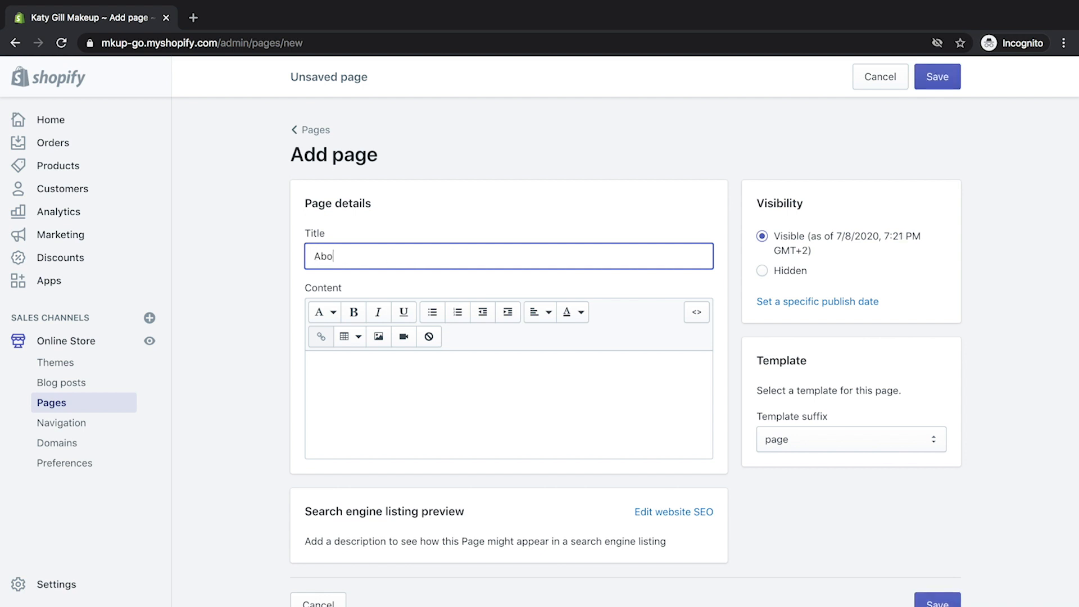
text(ut Katy Gill Makeup)
click(401, 380)
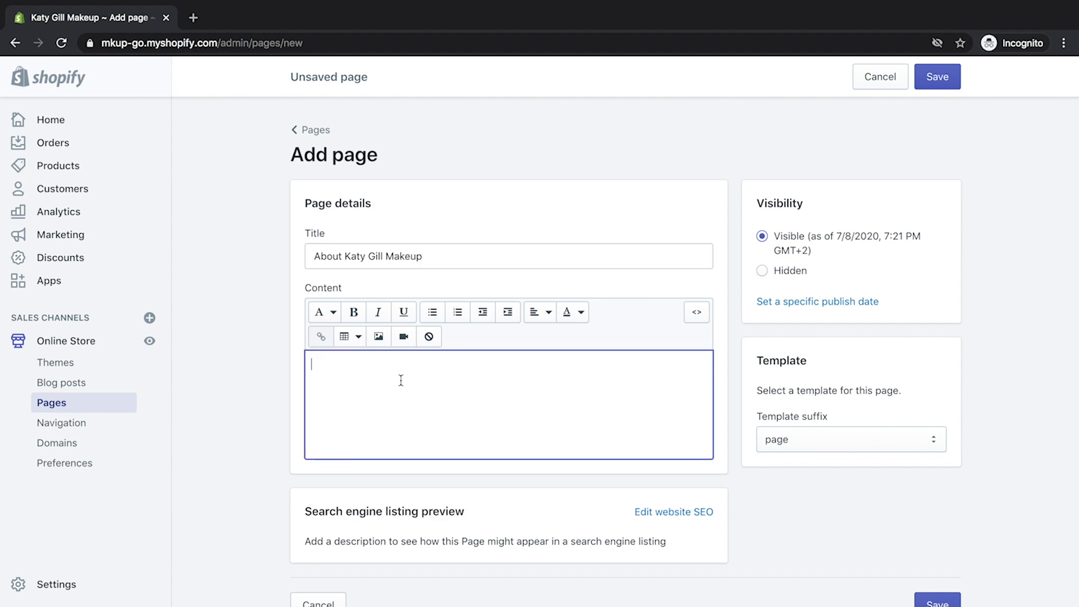
text(Working as a makeup artist for 10 years from high-end fashion models to mothers of the bride on luxury weddings, I have developed through my love of makeup and sculpting faces, the passion for making women feel beautiful.  I also have a love of sharing and demonstrating with my clients as I'm working with them, to help them understand what I'm doing and give them the confidence and try it out too.  It's the motivation behind everything I do as an artist. Empowering you with my beauty knowledge, you need to make the most of yourself, so you look great and more importantly, feel confident, sexy, and empowered.  It is this passion which drives me to create makeup videos advising and educating from years of my insider-beauty-knowledge many of you may have missed out on or feel you're stuck in a beauty rut.  I thrive on giving beauty tips, and tutorials, coupled with my recommendations of the best-handpicked beauty products on the market. This gives you and my customers everything required to rejuvenate or even re-invent, your own version of beautiful—the result; more self-care, more confidence, more joy, more you!)
scroll(542, 404, down, 3)
scroll(542, 405, up, 3)
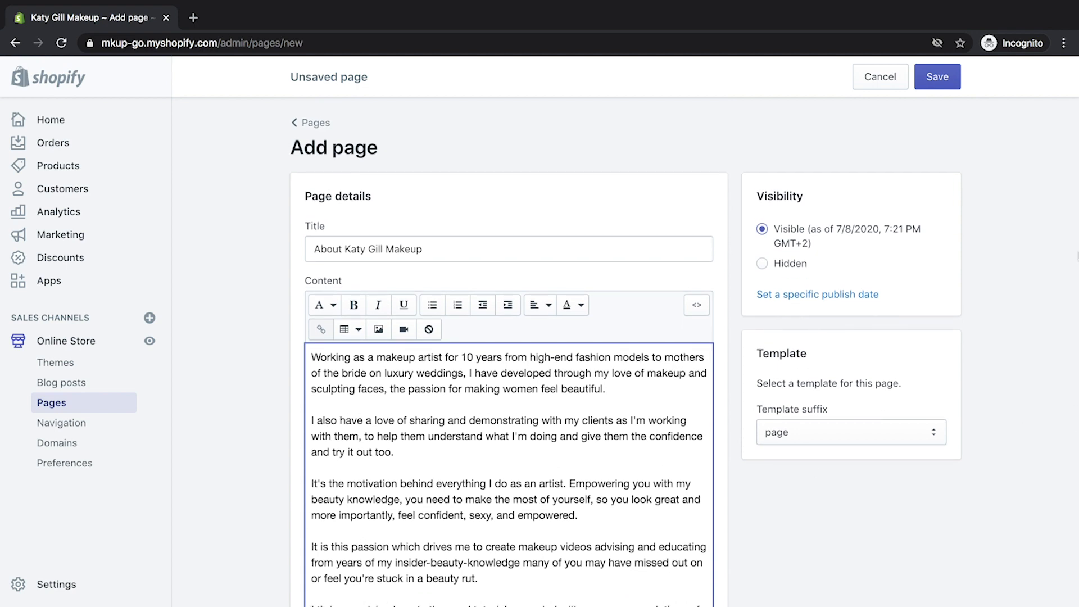
click(959, 84)
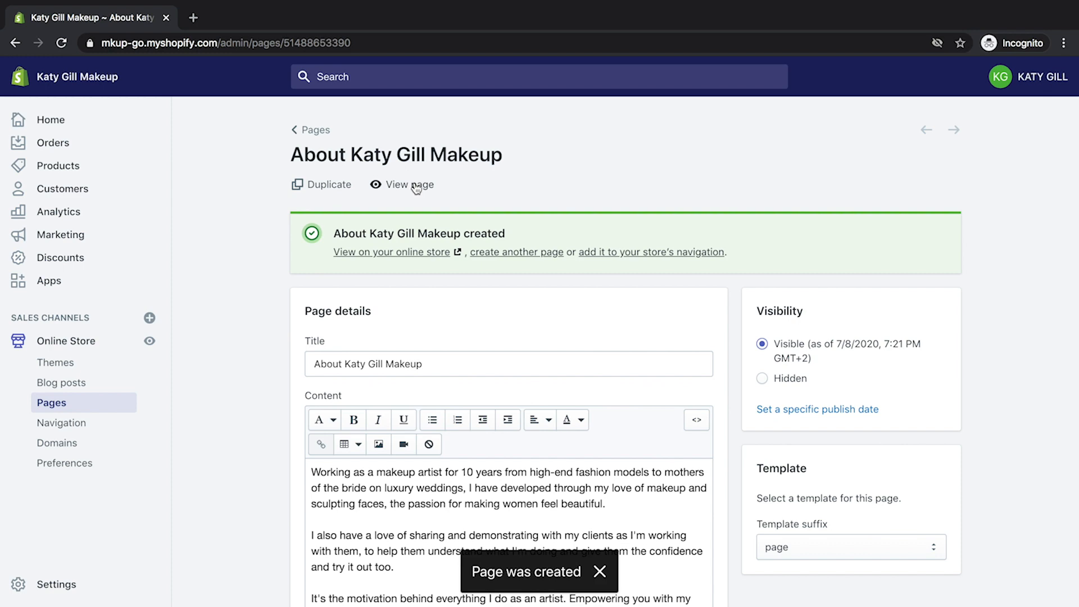
Review the live About Katy Gill Makeup page on the storefront
click(410, 185)
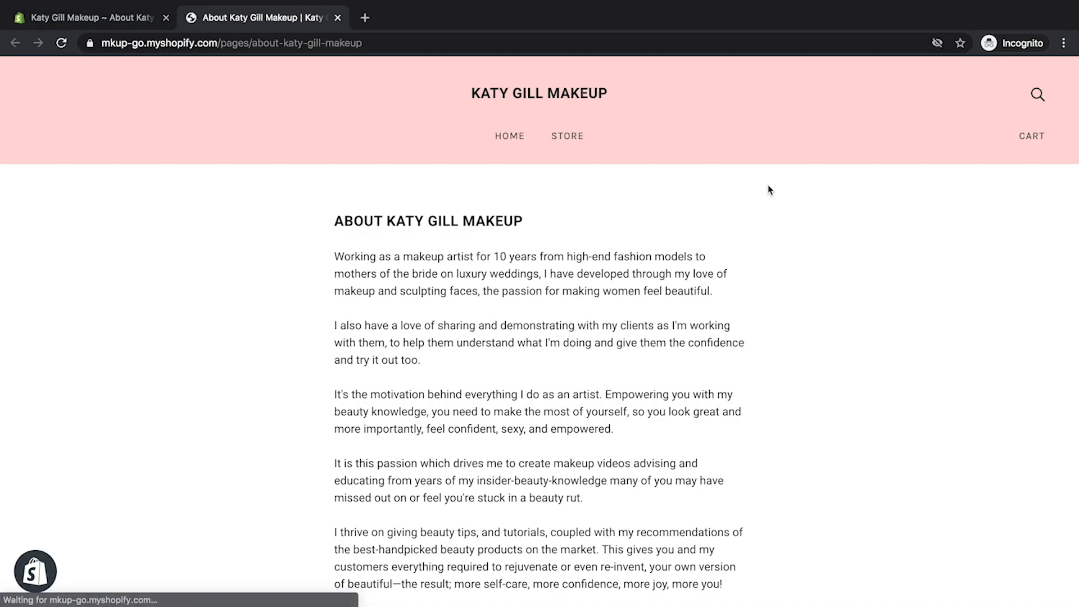
scroll(894, 231, down, 3)
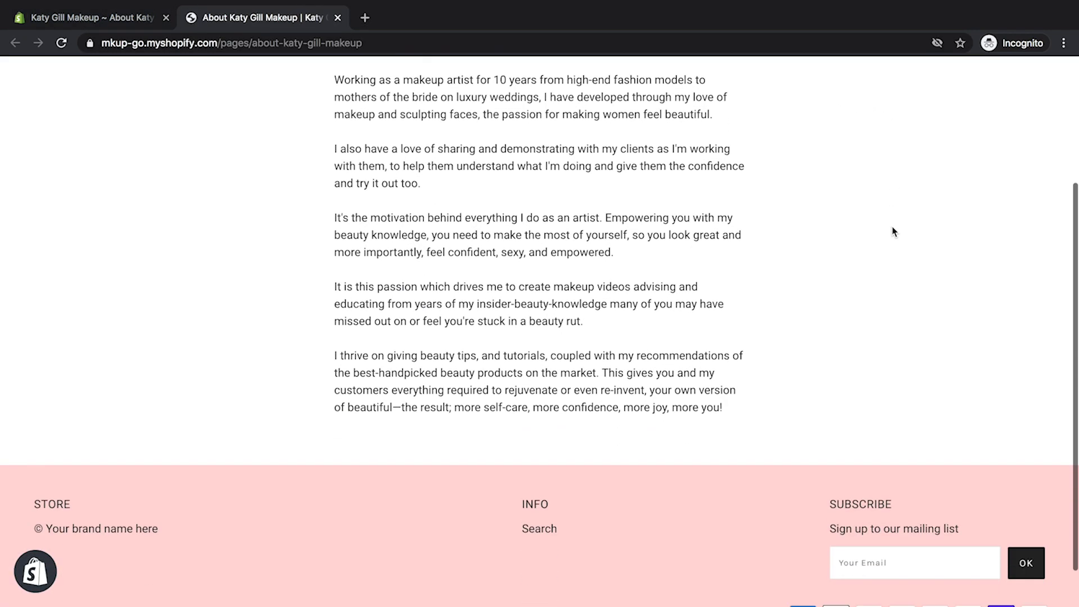
scroll(894, 231, up, 3)
Back in the admin editor, add an empty line above the About page's first paragraph
click(116, 19)
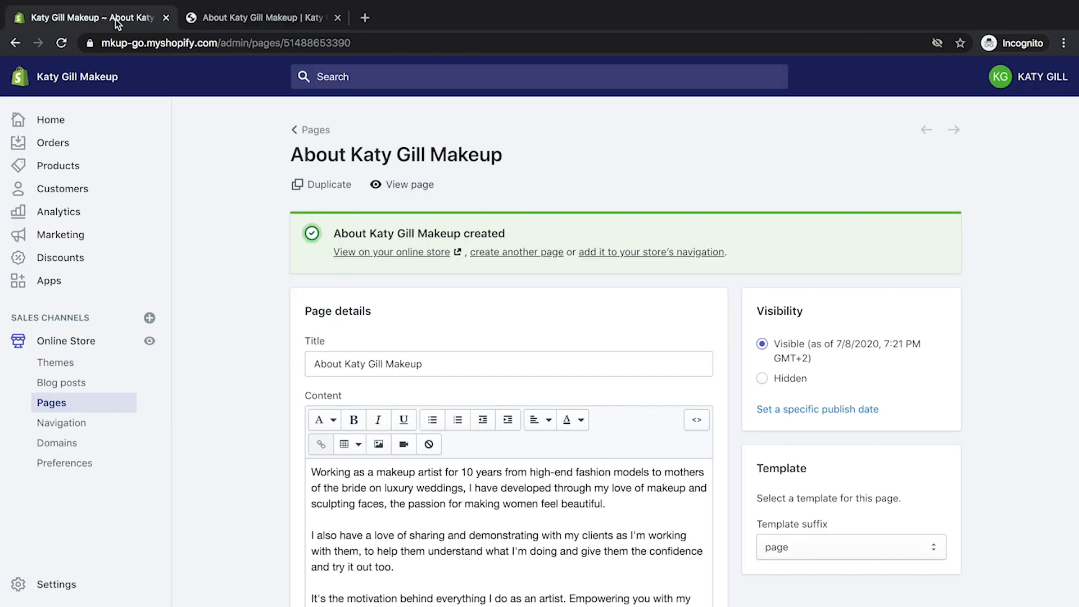
scroll(1046, 229, down, 3)
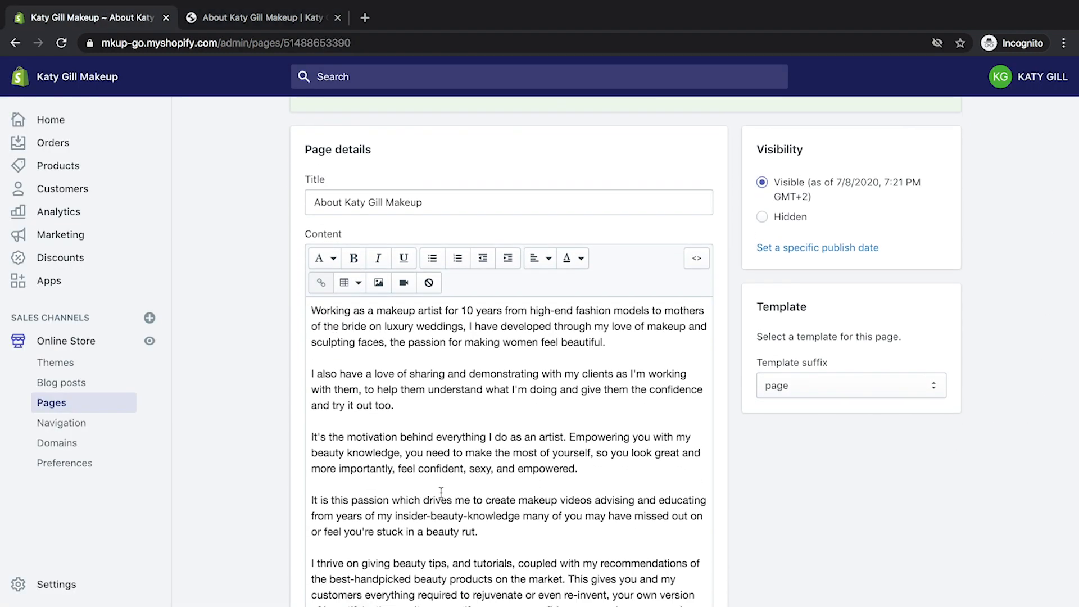
scroll(418, 493, down, 3)
scroll(403, 293, up, 2)
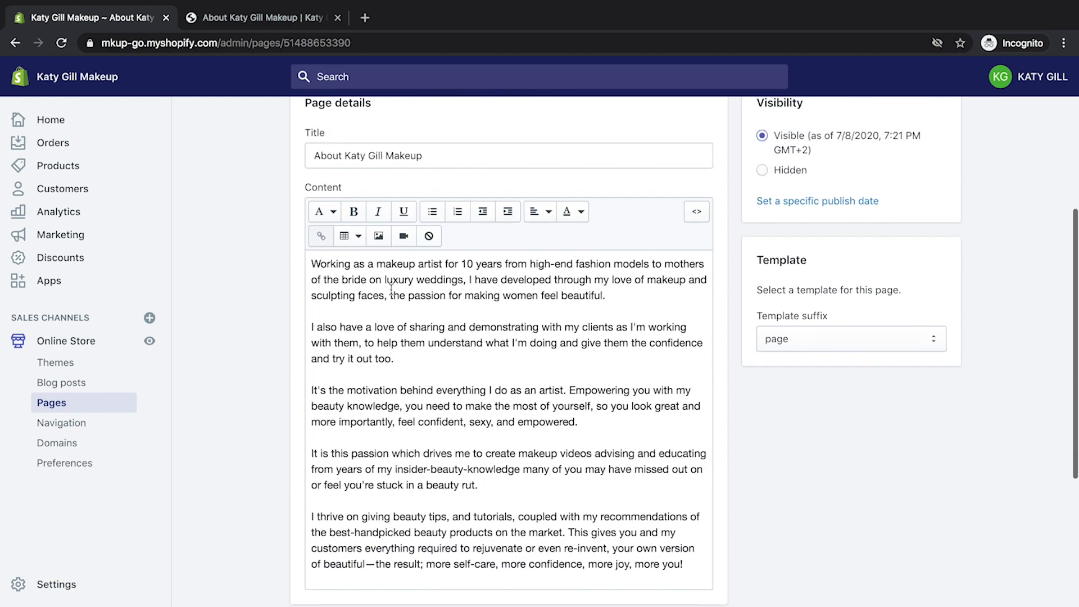
click(312, 264)
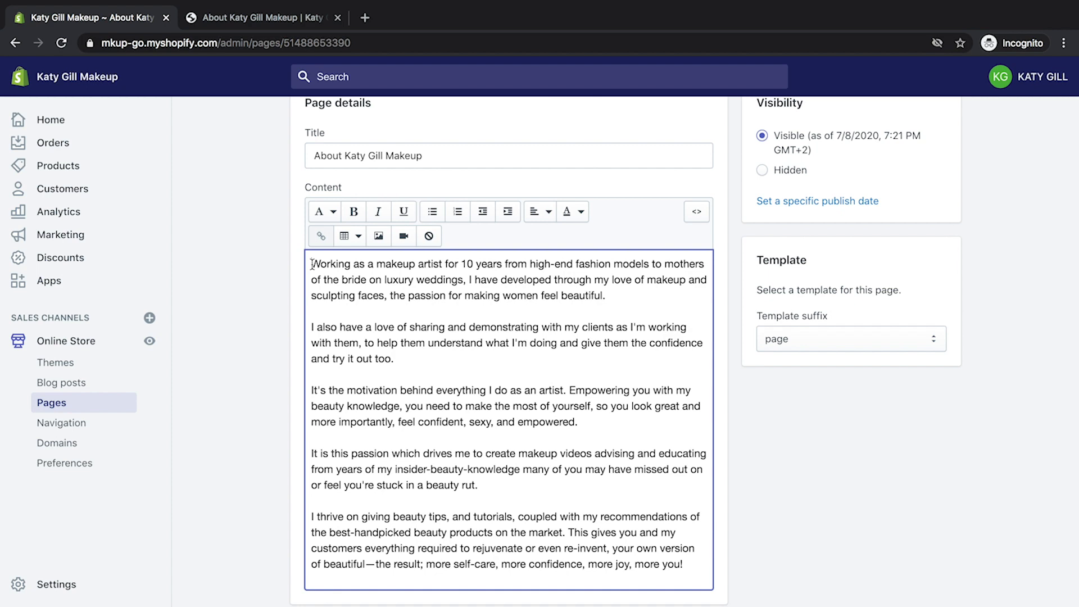
key(Return)
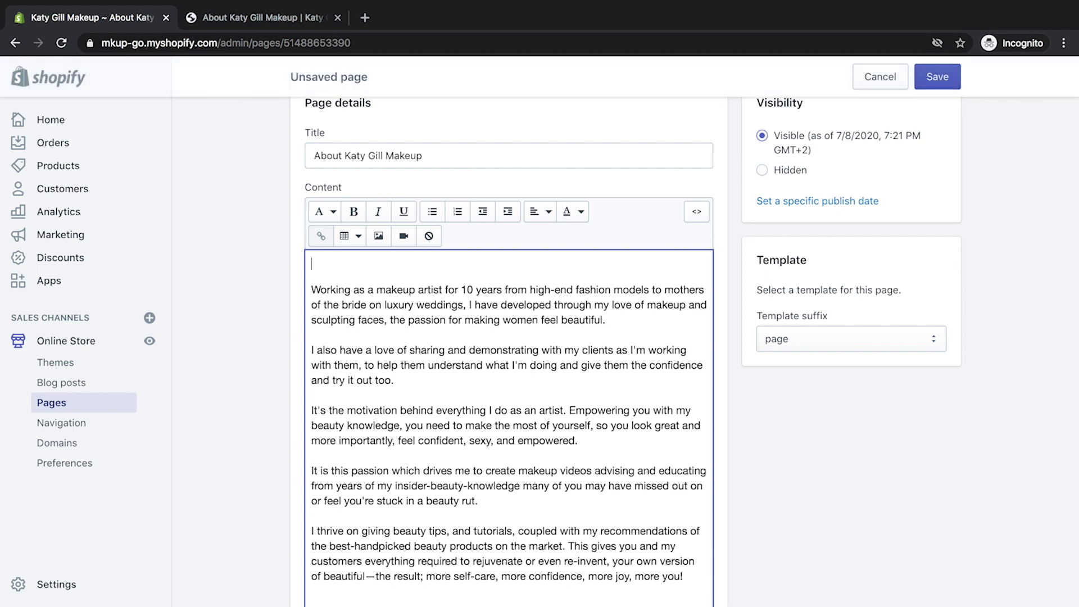
scroll(284, 228, down, 2)
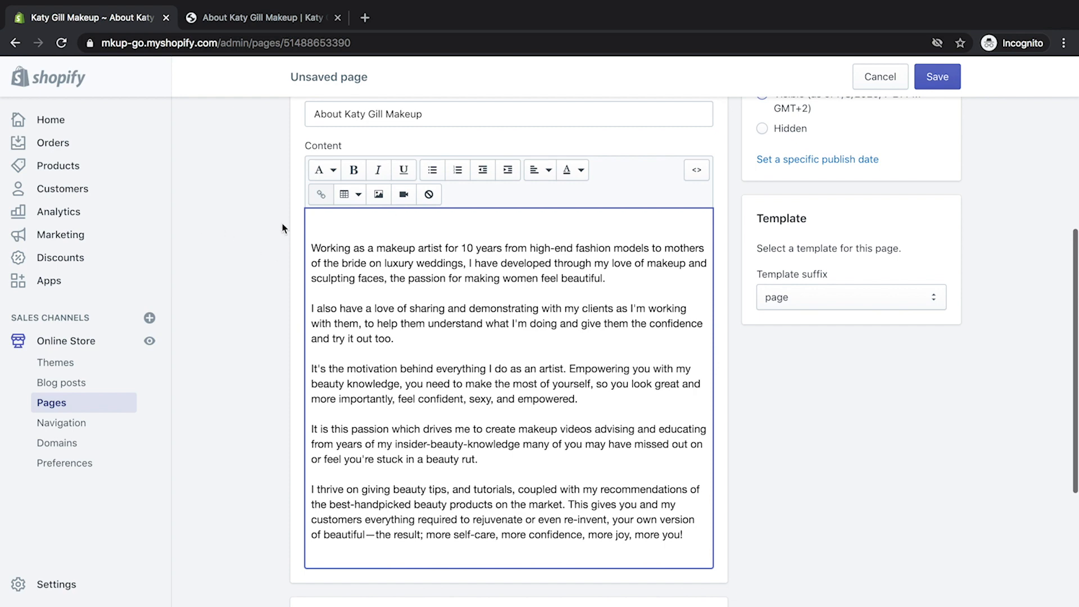
Upload person-1.jpg from the computer through the Insert image dialog
click(379, 194)
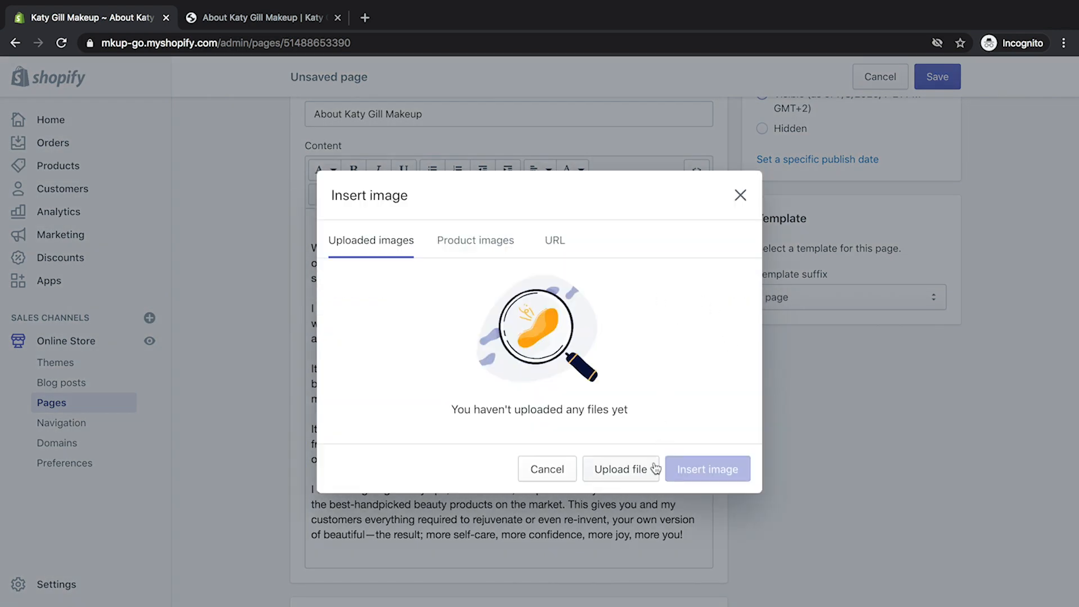
click(630, 471)
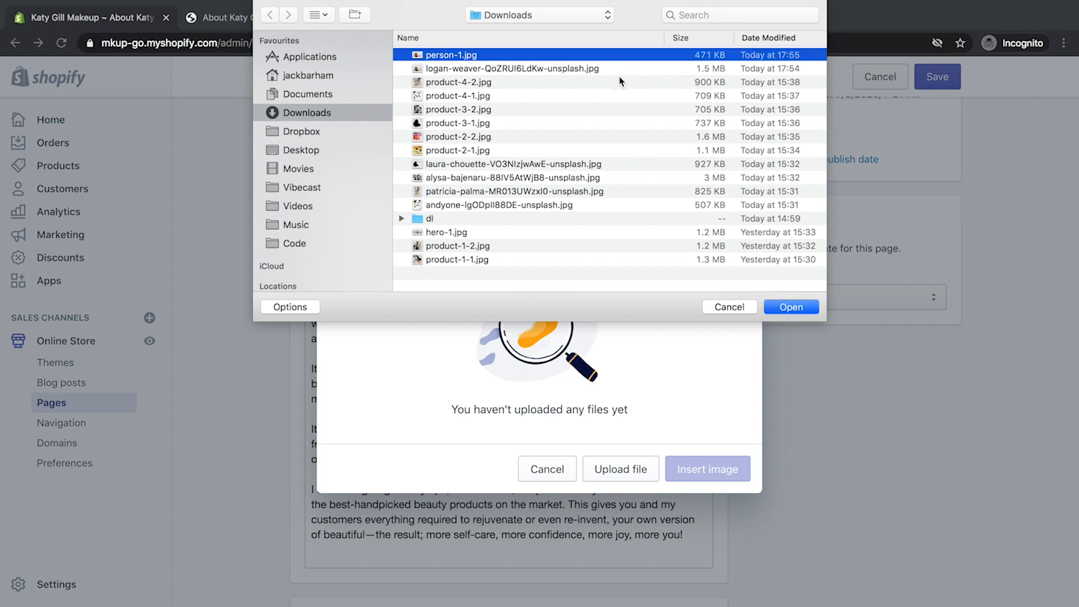
click(797, 308)
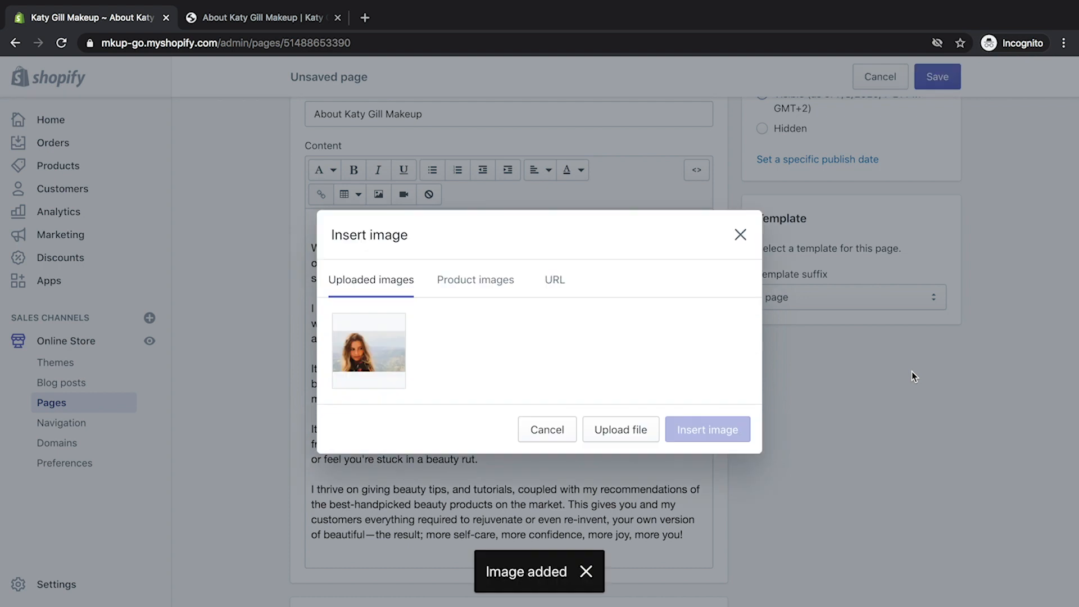
Insert the uploaded portrait at 1024x1024 with the artist's name as alt text
click(373, 346)
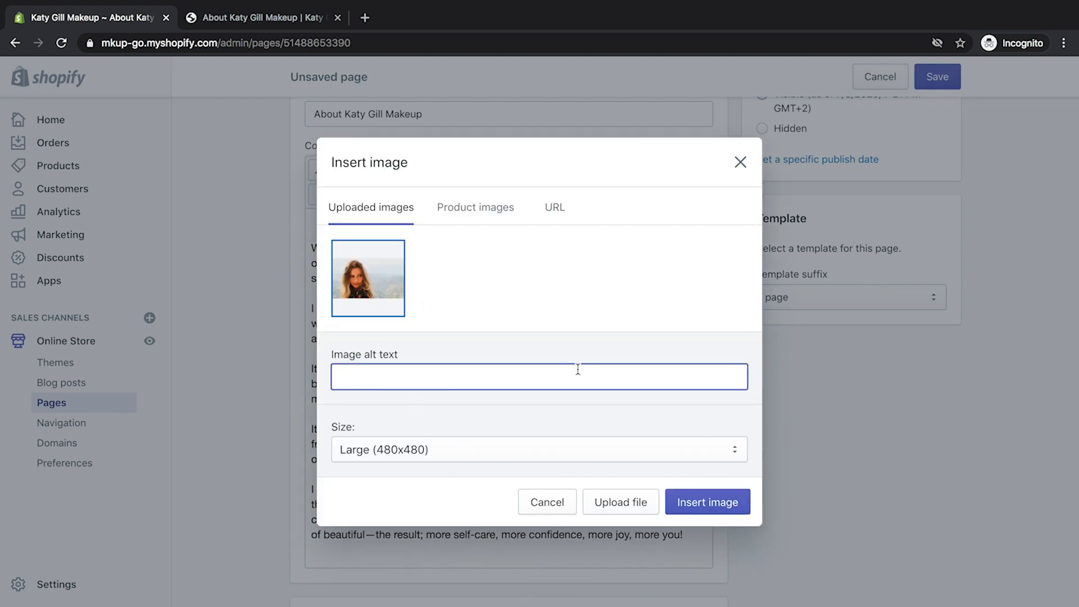
text(G)
key(BackSpace)
key(BackSpace)
click(537, 447)
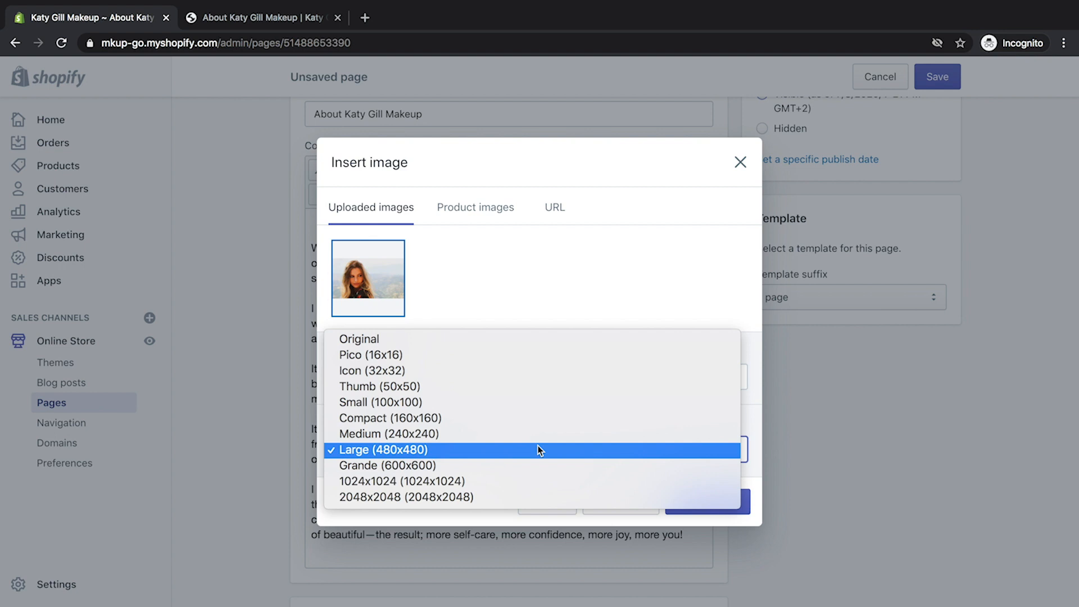
click(545, 482)
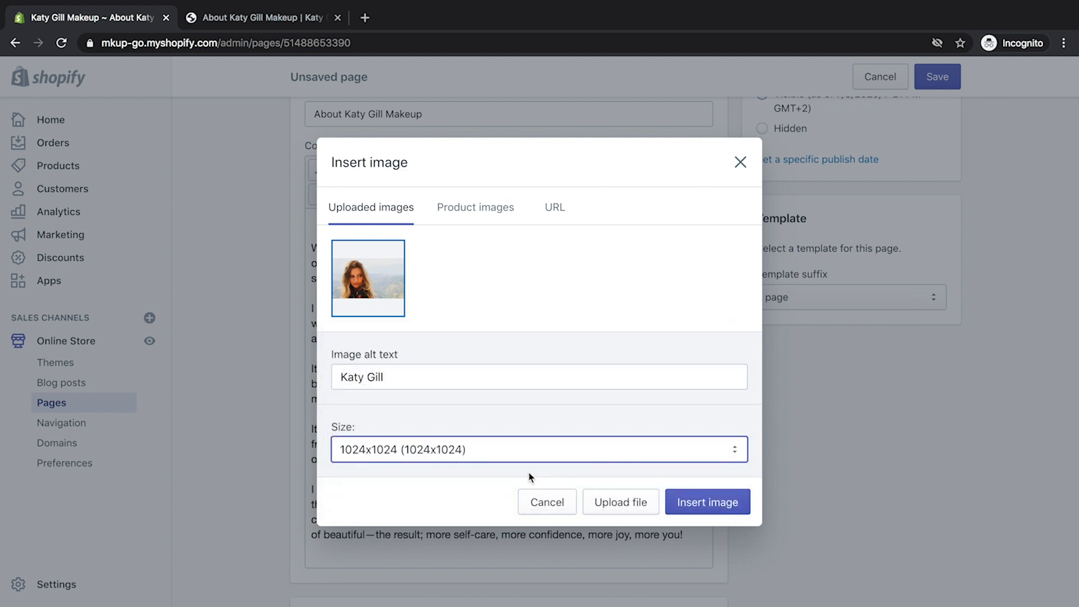
click(716, 504)
Save the About page with the new portrait photo
scroll(1004, 504, up, 3)
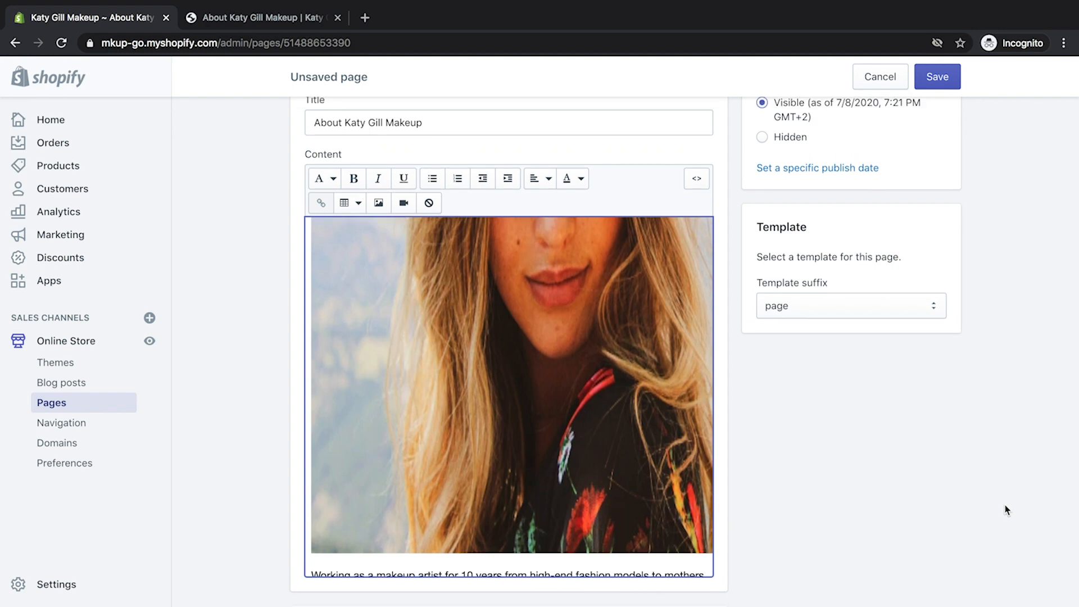
scroll(533, 423, up, 5)
scroll(533, 423, down, 10)
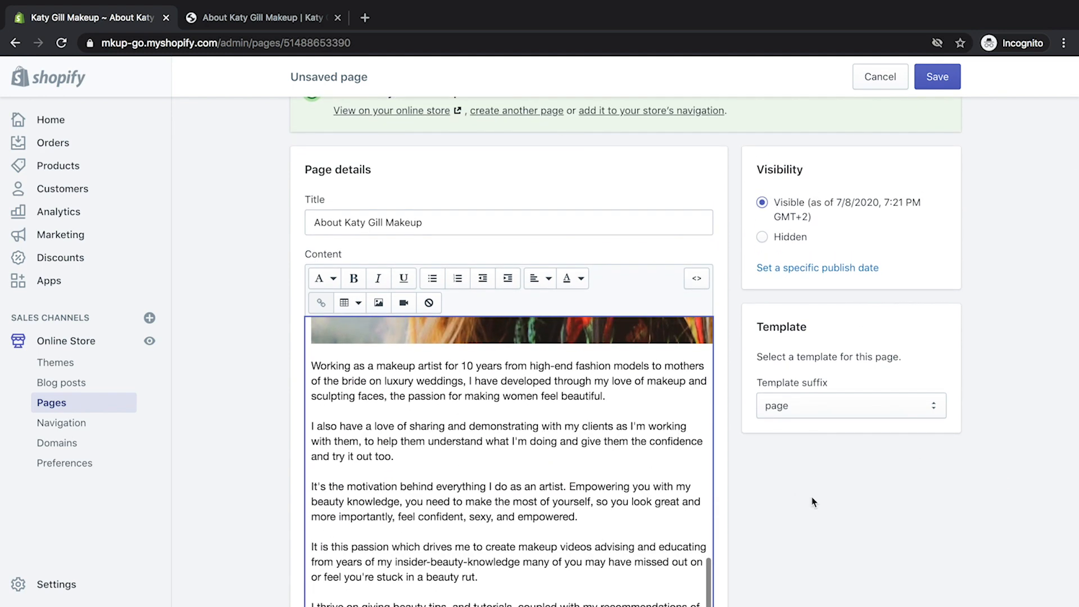
scroll(669, 481, up, 10)
scroll(665, 477, up, 3)
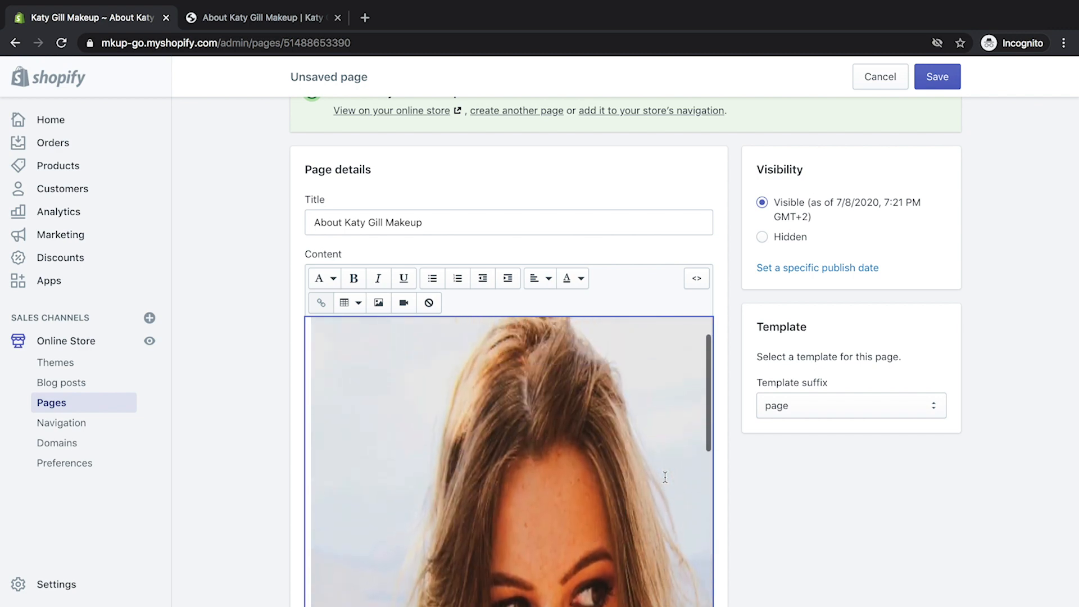
scroll(667, 475, down, 10)
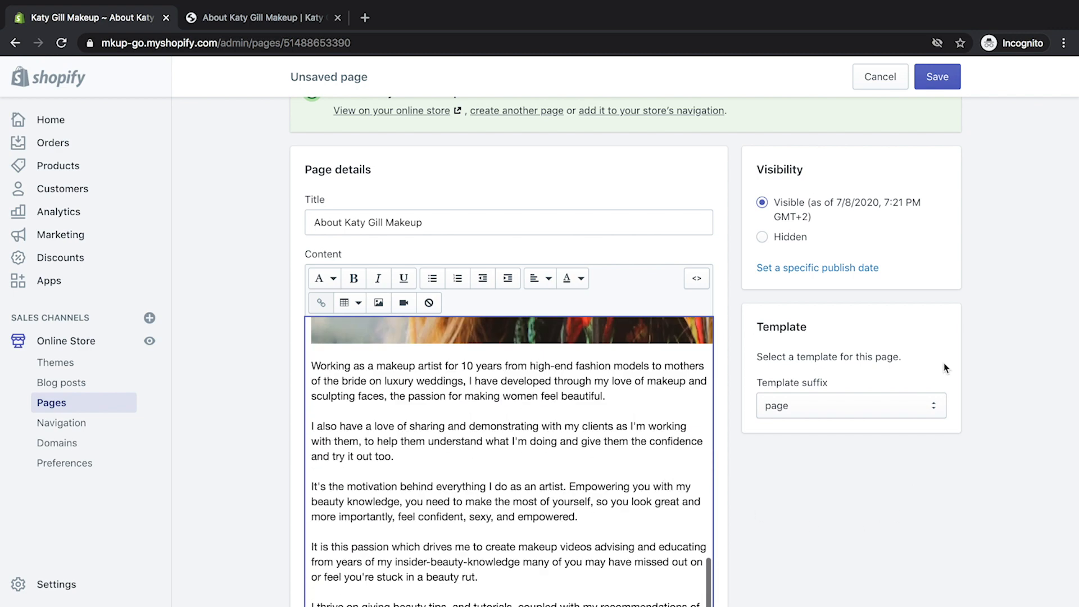
click(936, 77)
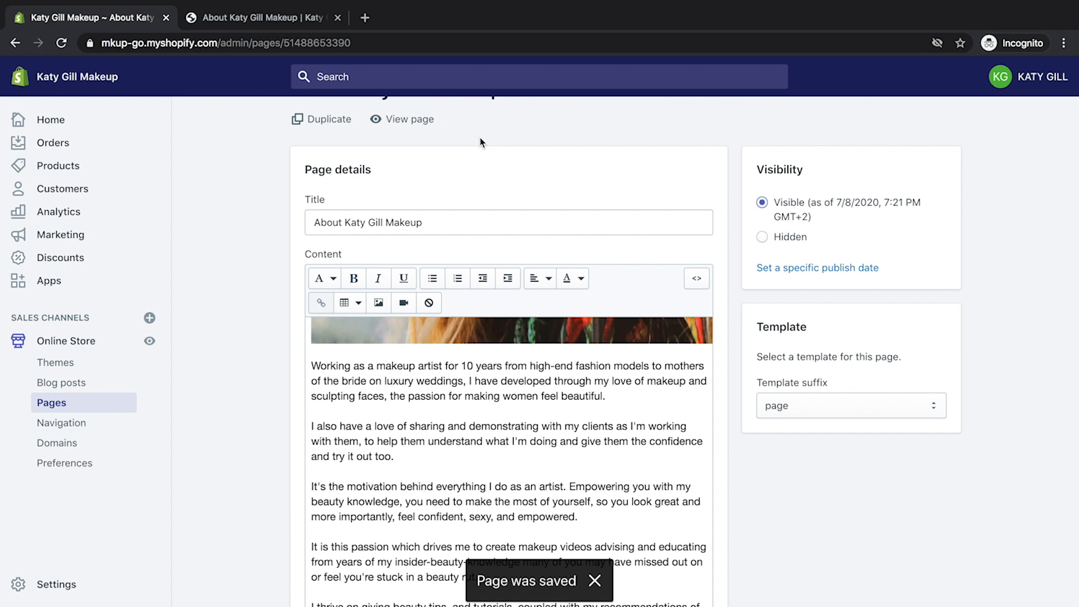
Reload the storefront About page to confirm the photo appears above the bio
click(264, 18)
click(61, 47)
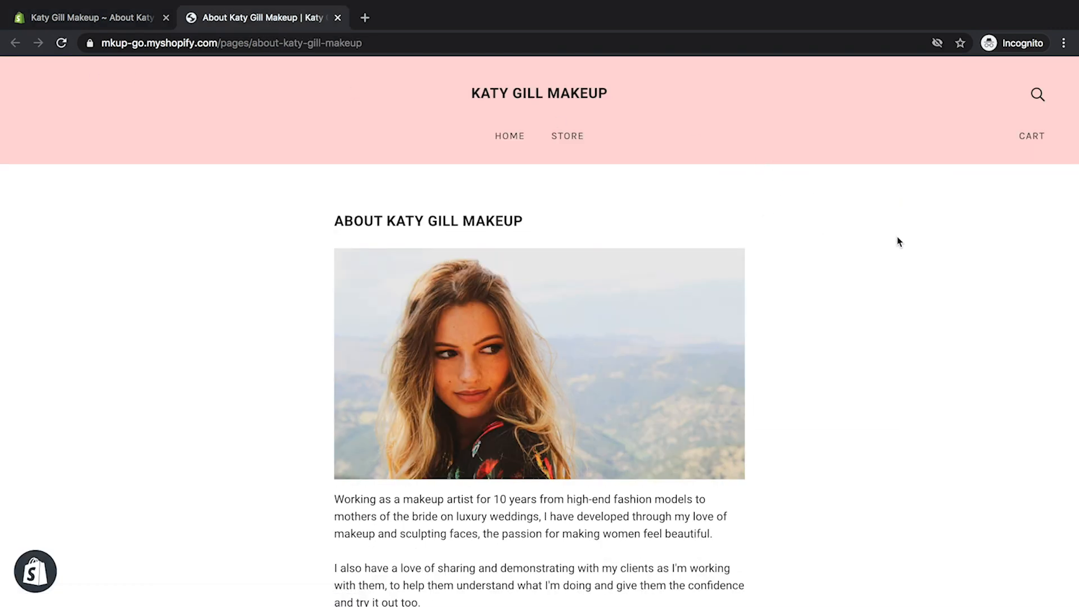
scroll(948, 319, down, 2)
scroll(892, 328, down, 4)
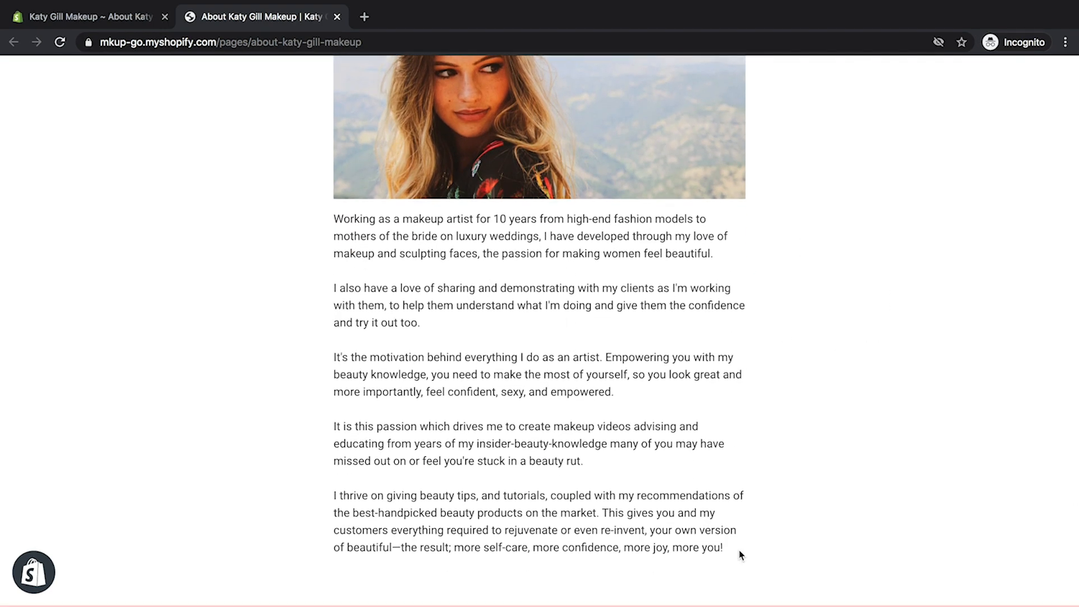
scroll(768, 534, up, 2)
scroll(792, 526, up, 4)
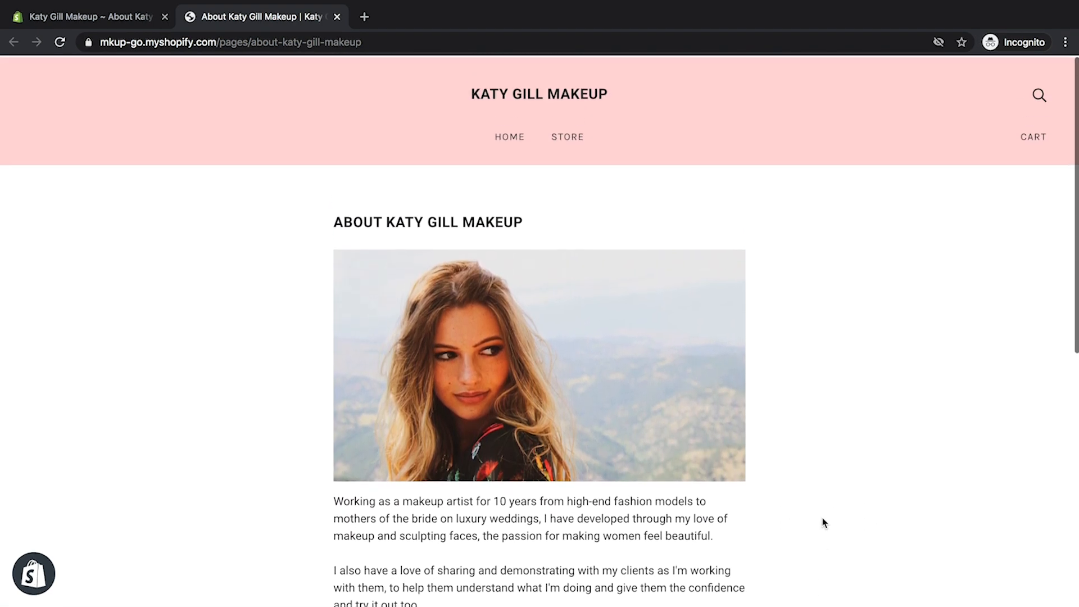
click(84, 16)
Shorten the About page URL handle to 'about', disable the redirect, and save
scroll(779, 447, down, 4)
scroll(788, 449, down, 3)
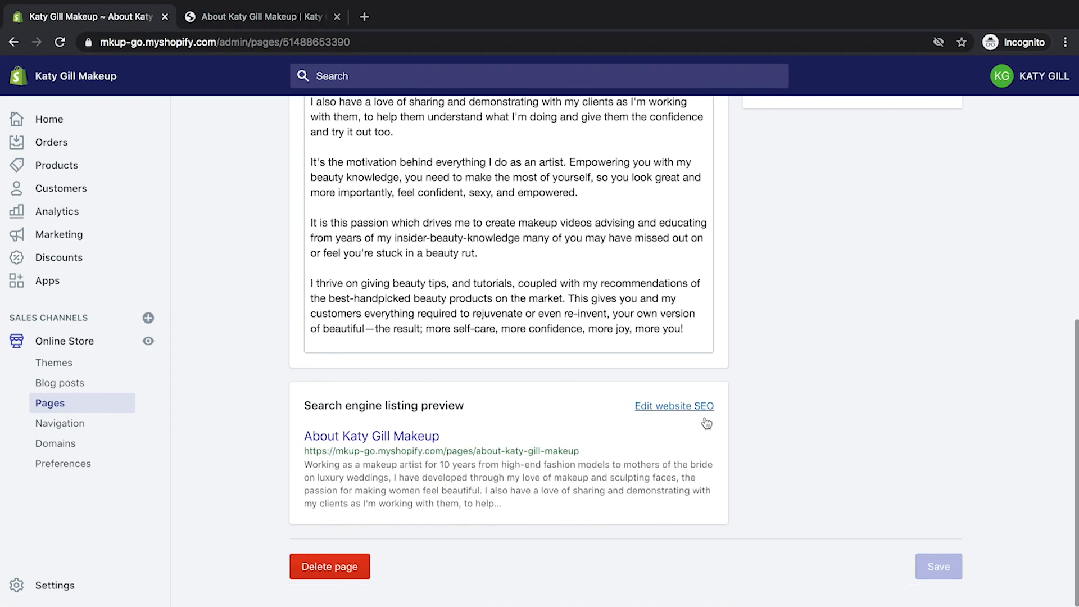
click(681, 409)
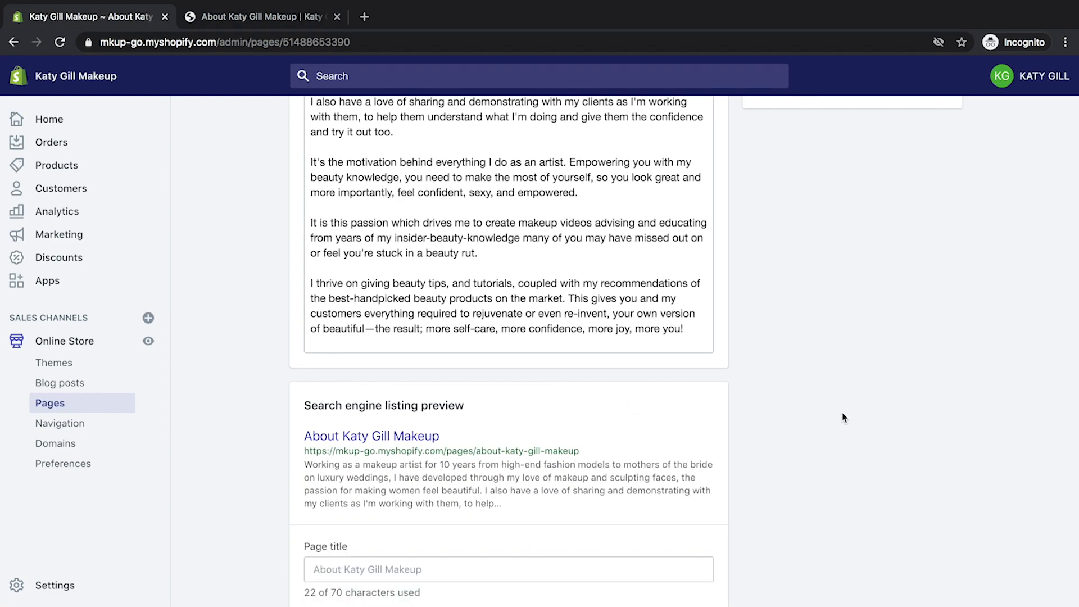
scroll(857, 420, down, 7)
scroll(859, 423, down, 2)
drag(529, 497, 635, 497)
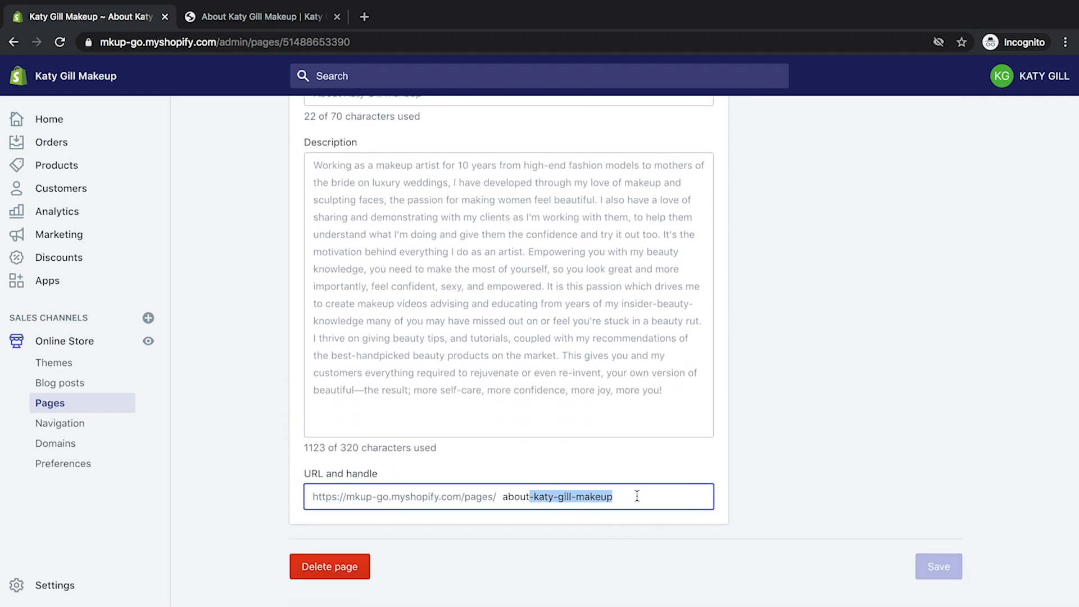
key(BackSpace)
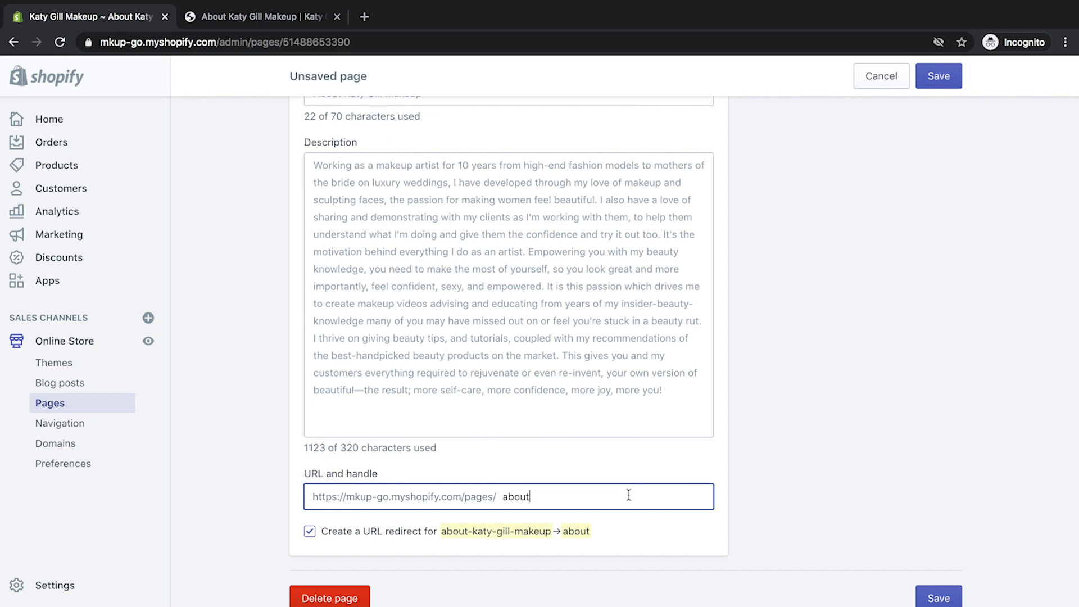
click(310, 533)
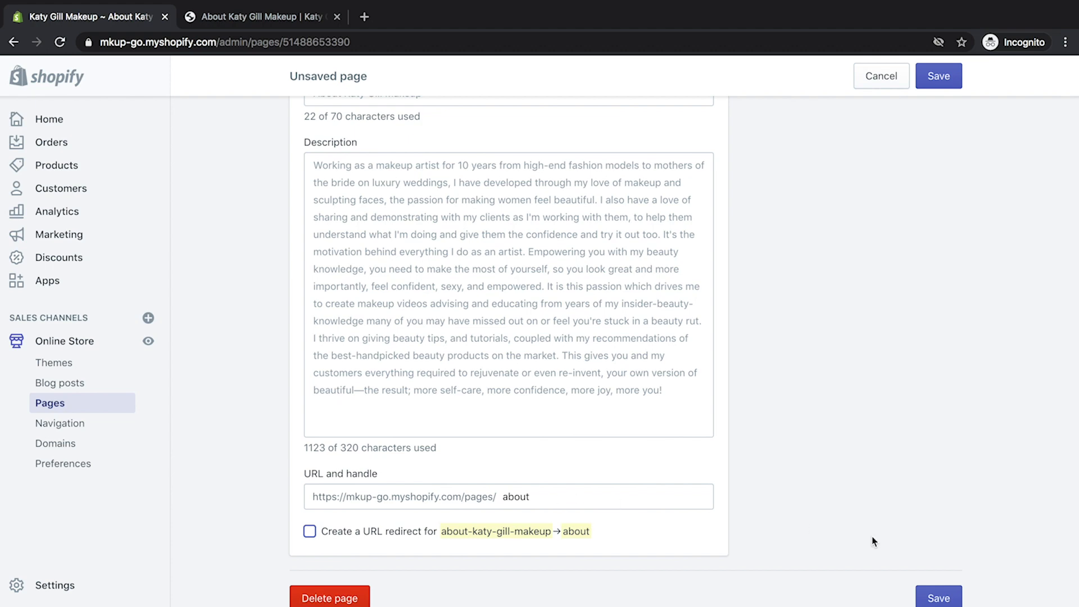
click(952, 599)
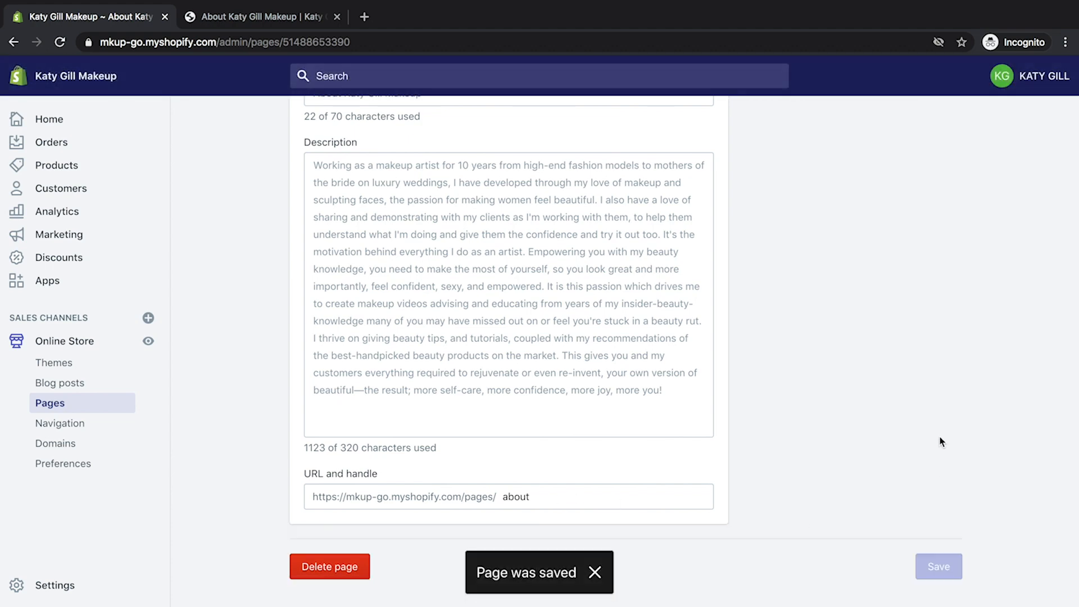
scroll(938, 434, up, 20)
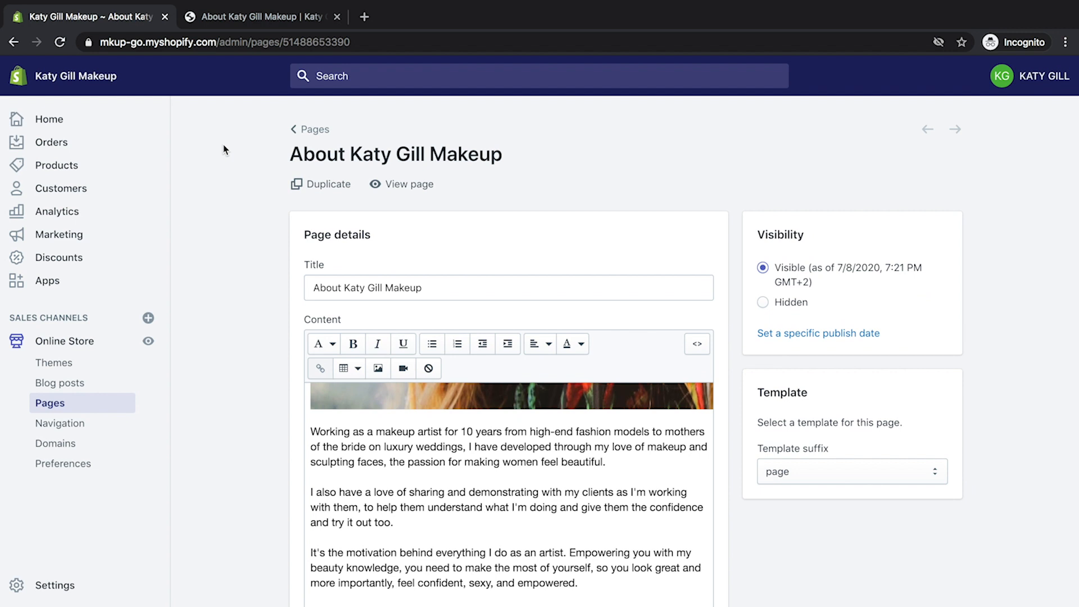
Start a new page from the Pages list and enter the title FAQ
click(68, 409)
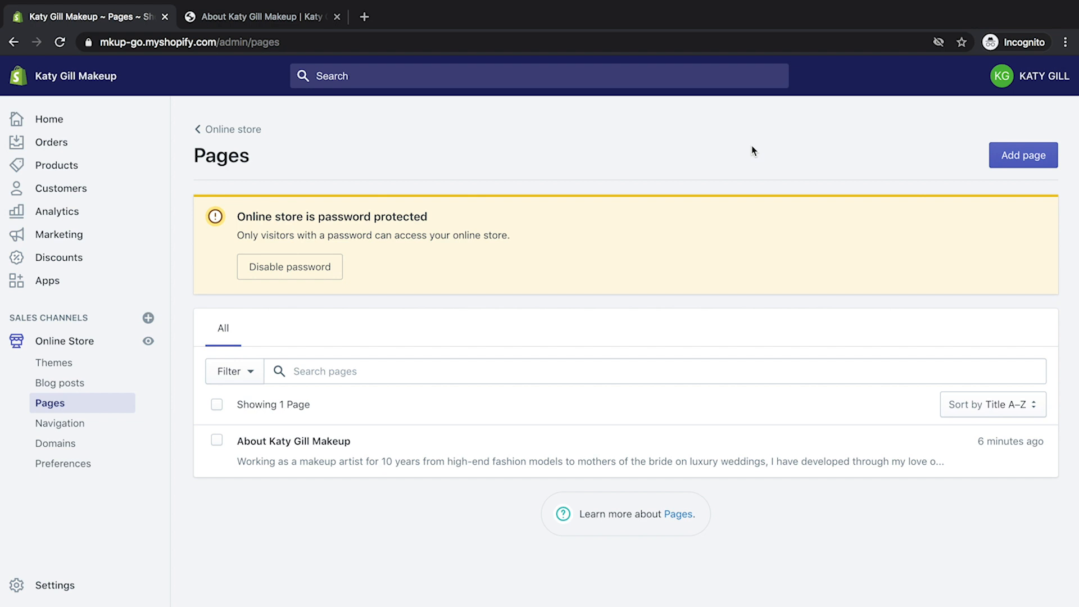
click(1029, 154)
click(461, 256)
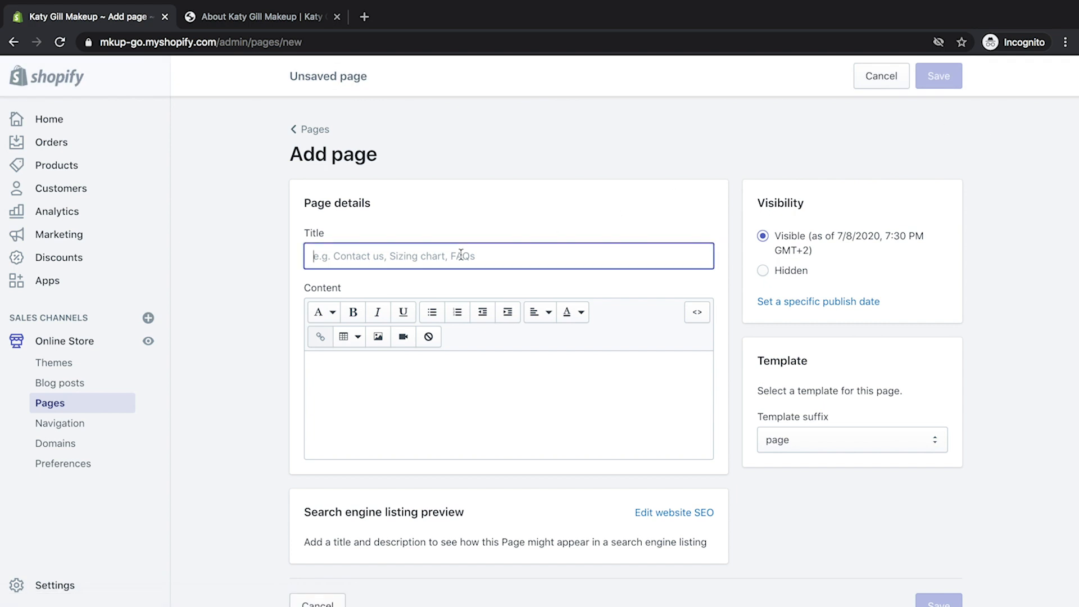
text(FAQ)
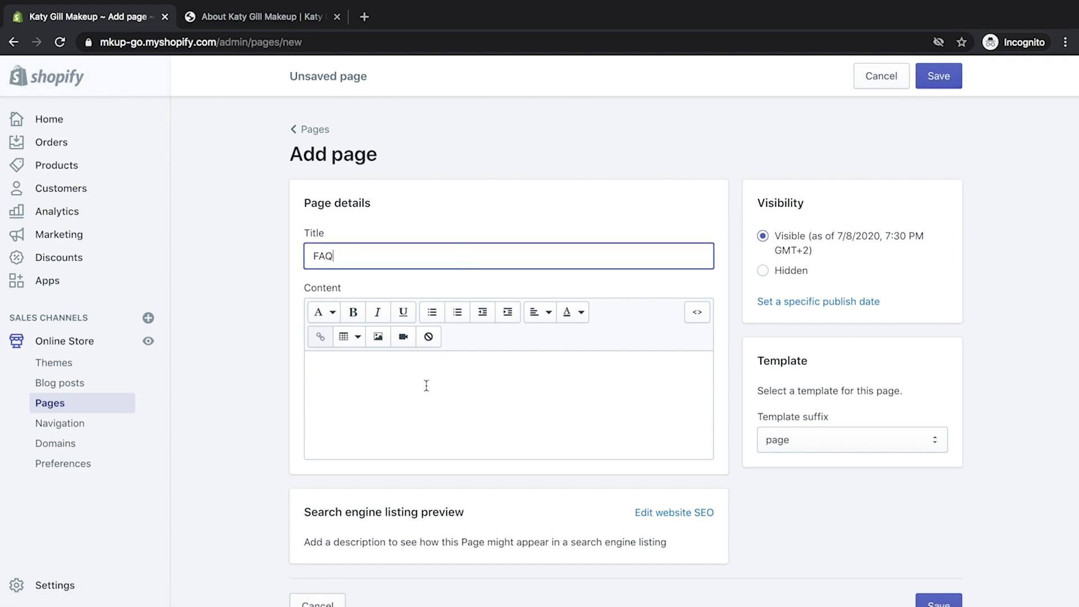
Add 'First Question Here' as a Heading 2 with a pasted lorem ipsum answer below
click(416, 391)
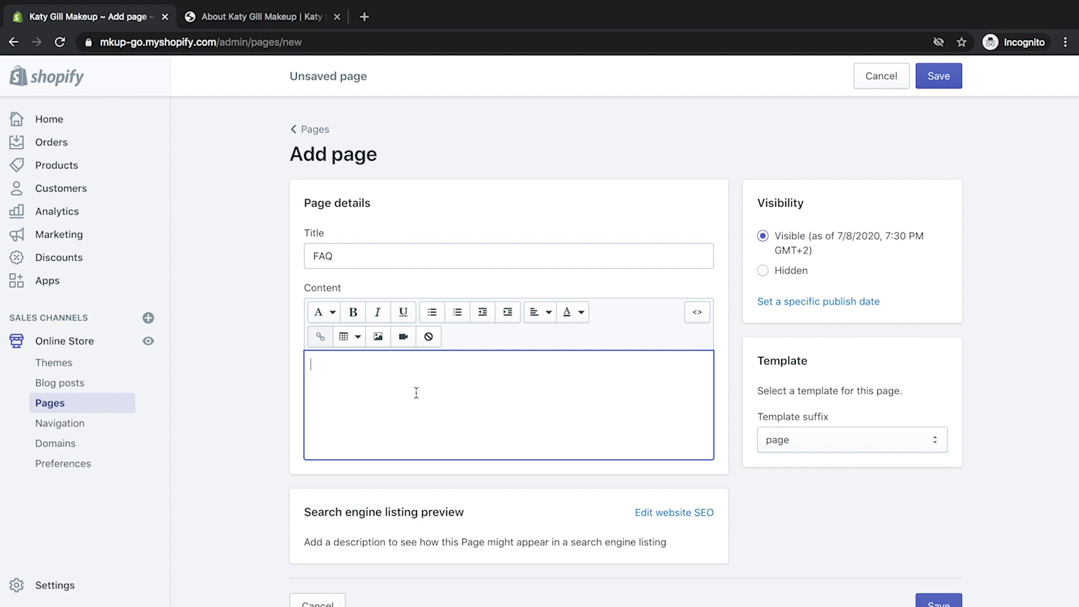
text(First Question)
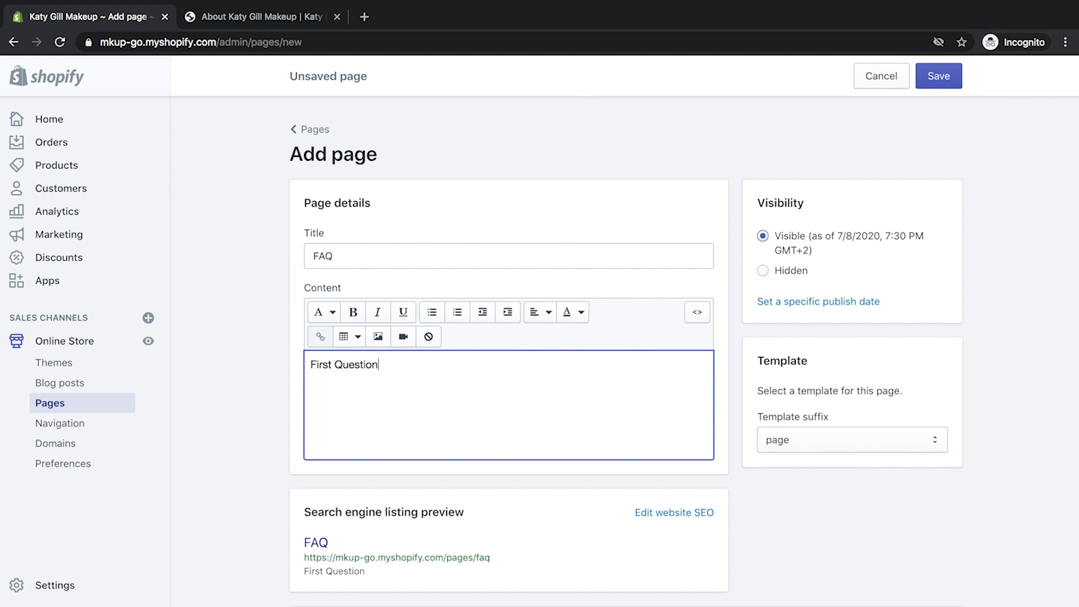
text( Here)
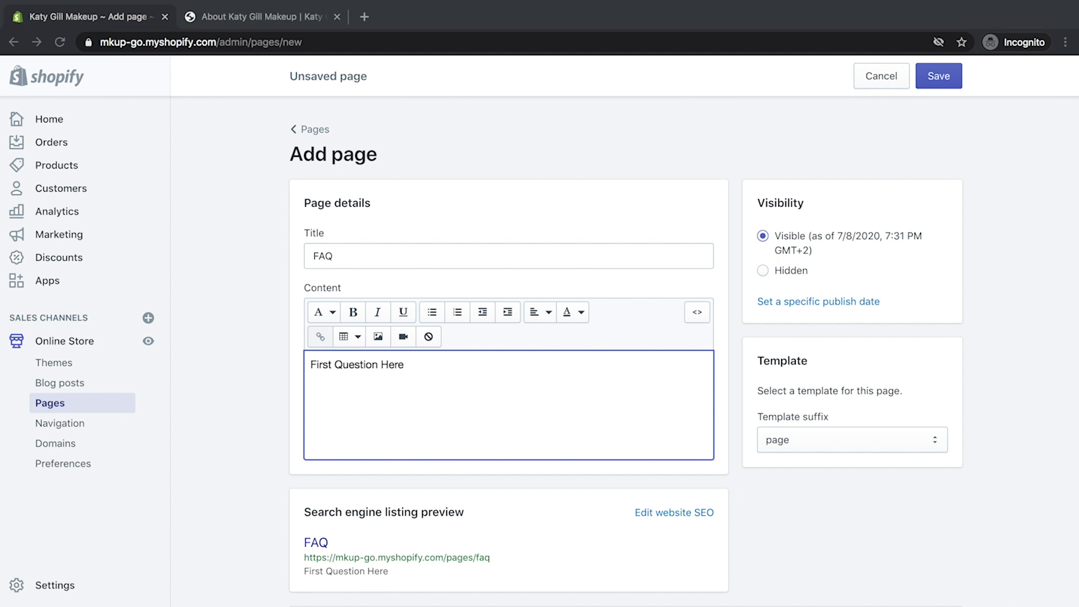
click(337, 389)
right_click(332, 386)
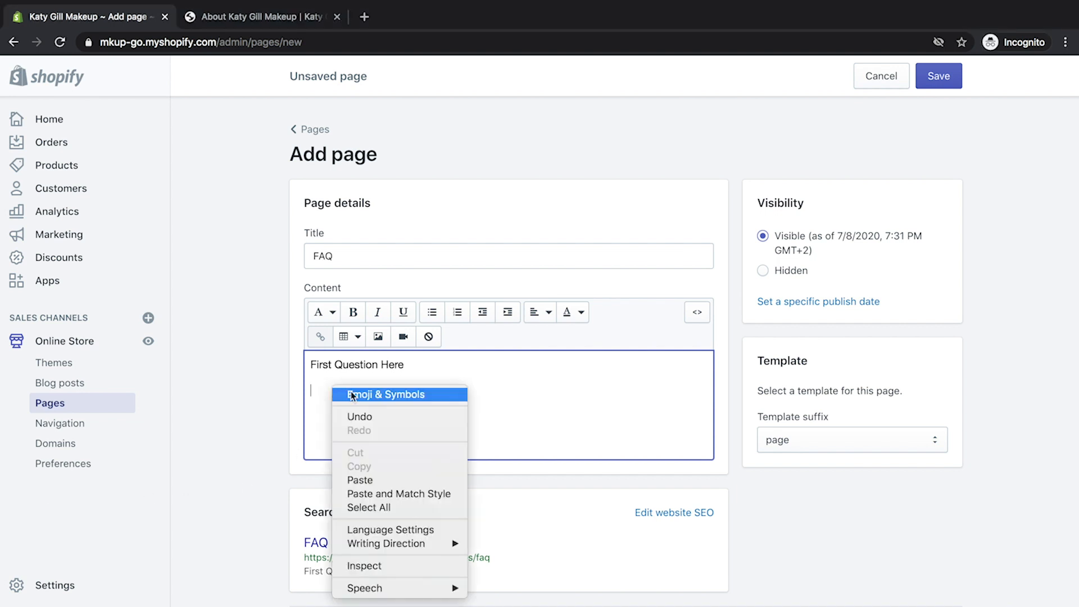
click(413, 479)
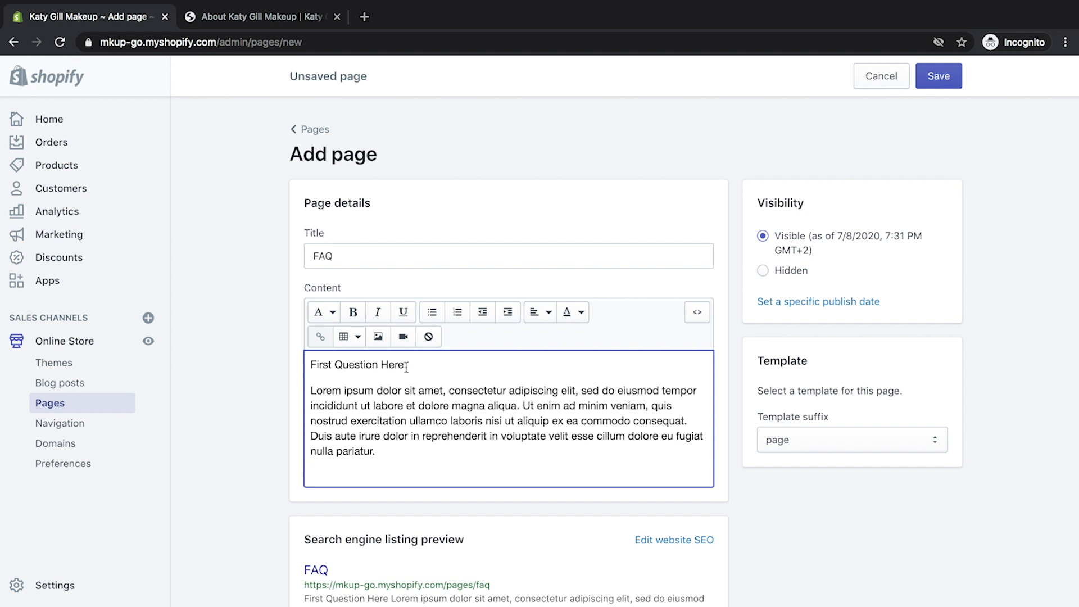
drag(416, 365, 293, 364)
click(333, 315)
click(327, 406)
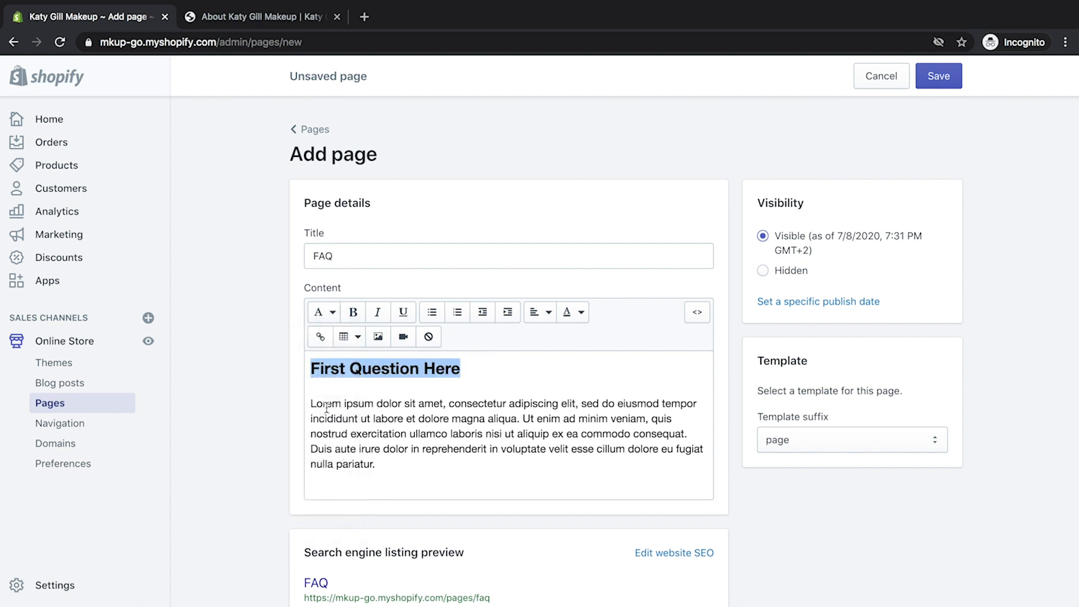
Paste a second question heading and answer below, then save the FAQ page
click(445, 461)
drag(391, 465, 282, 371)
key(ctrl+c)
click(406, 470)
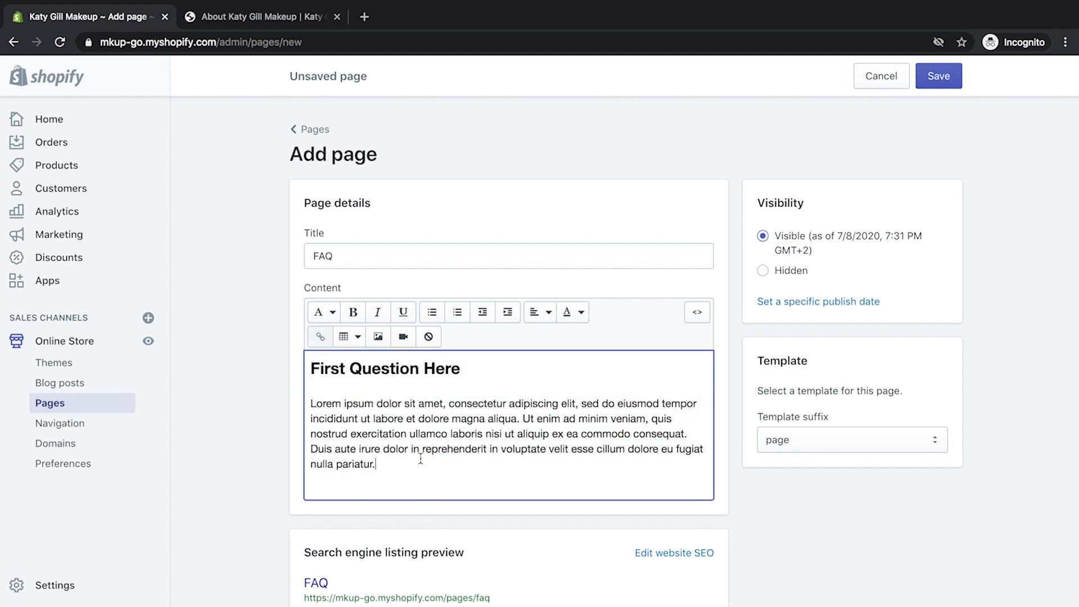
key(Return)
key(ctrl+v)
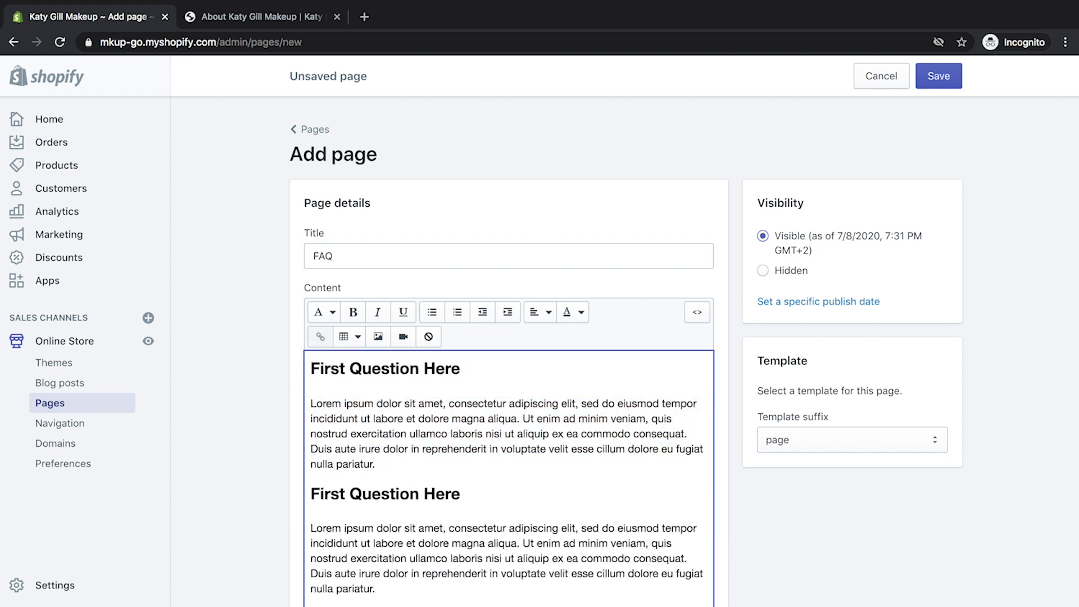
scroll(509, 484, down, 5)
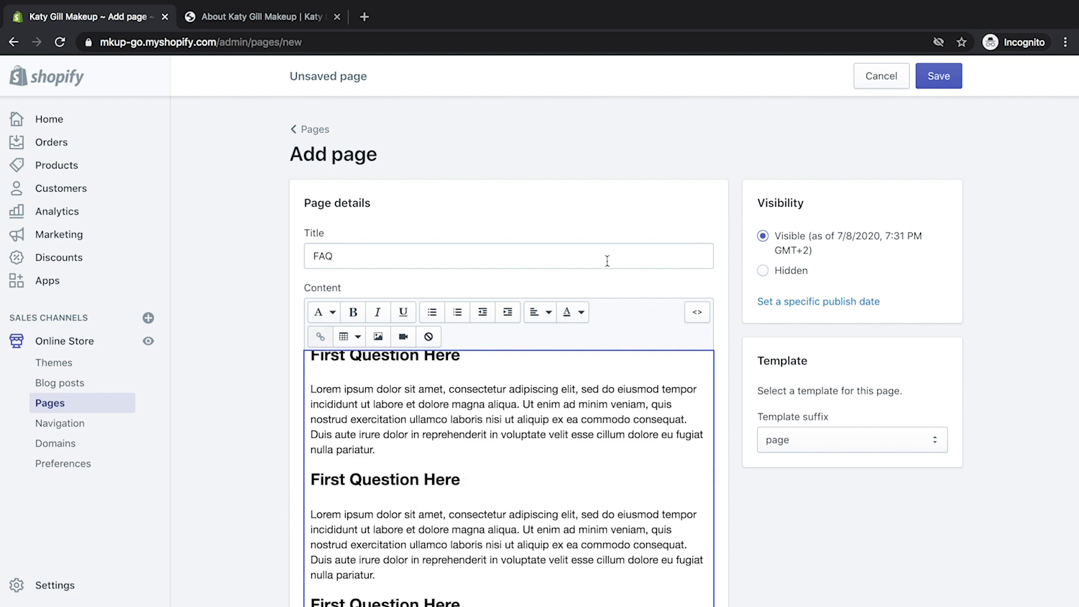
click(940, 77)
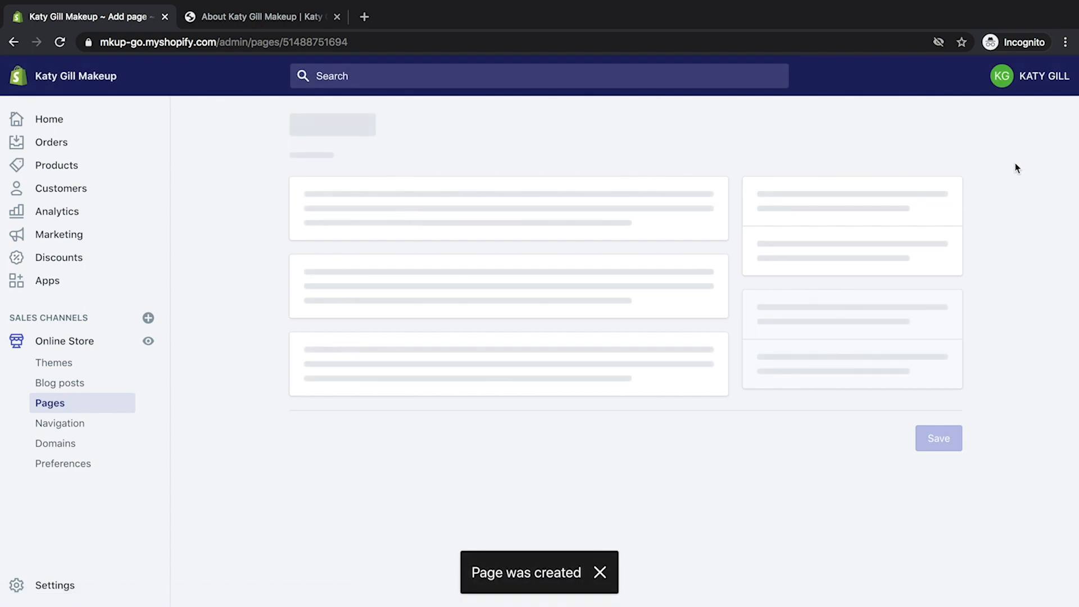
Review the live FAQ page, close the preview tabs, and return to the Pages list
click(409, 184)
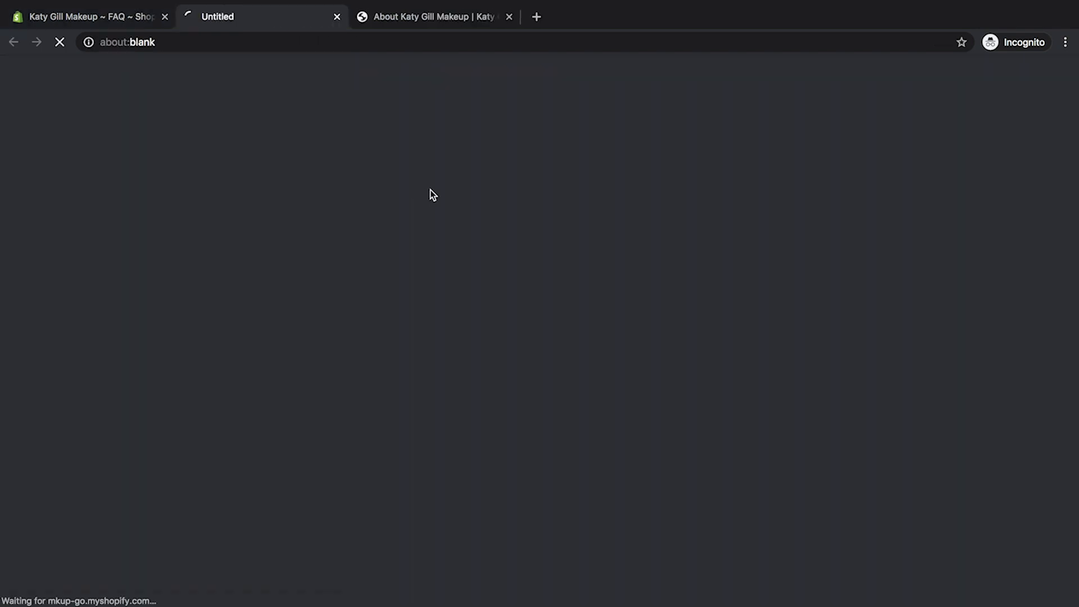
click(511, 17)
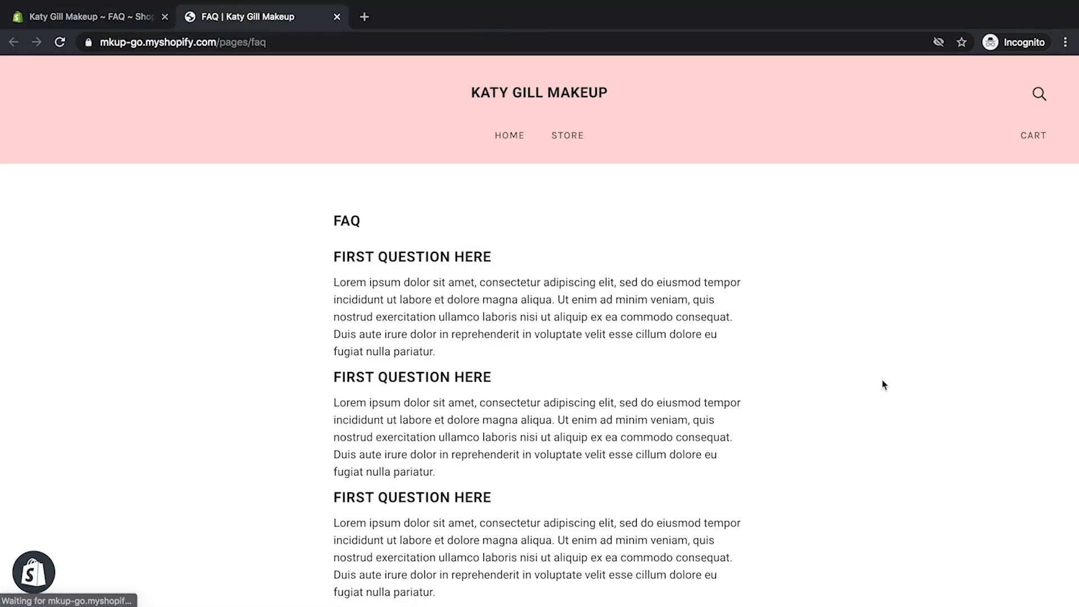
scroll(882, 381, down, 3)
scroll(882, 381, down, 2)
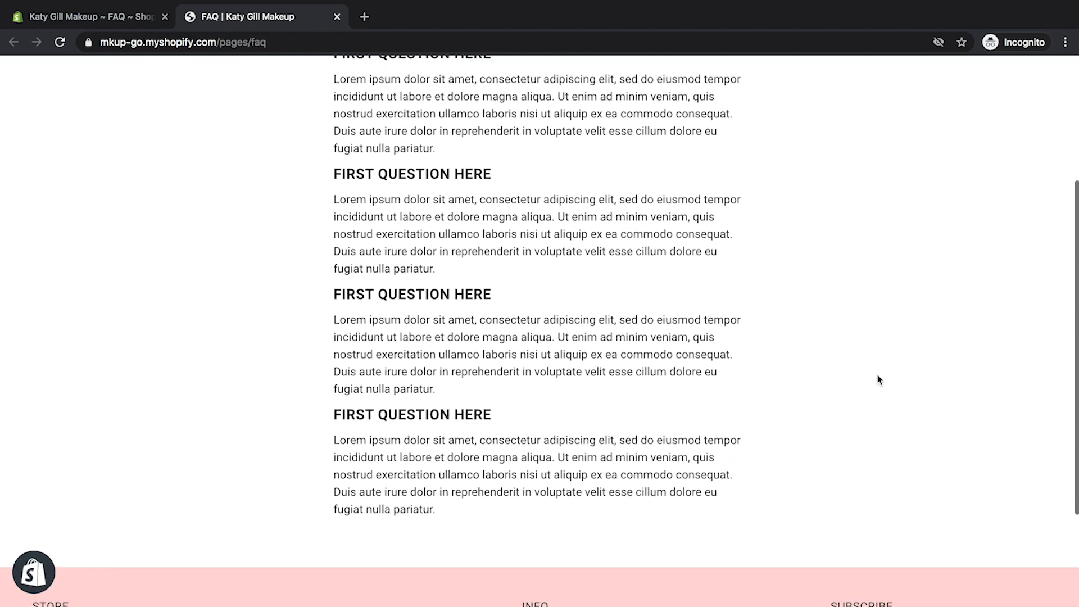
scroll(880, 381, up, 4)
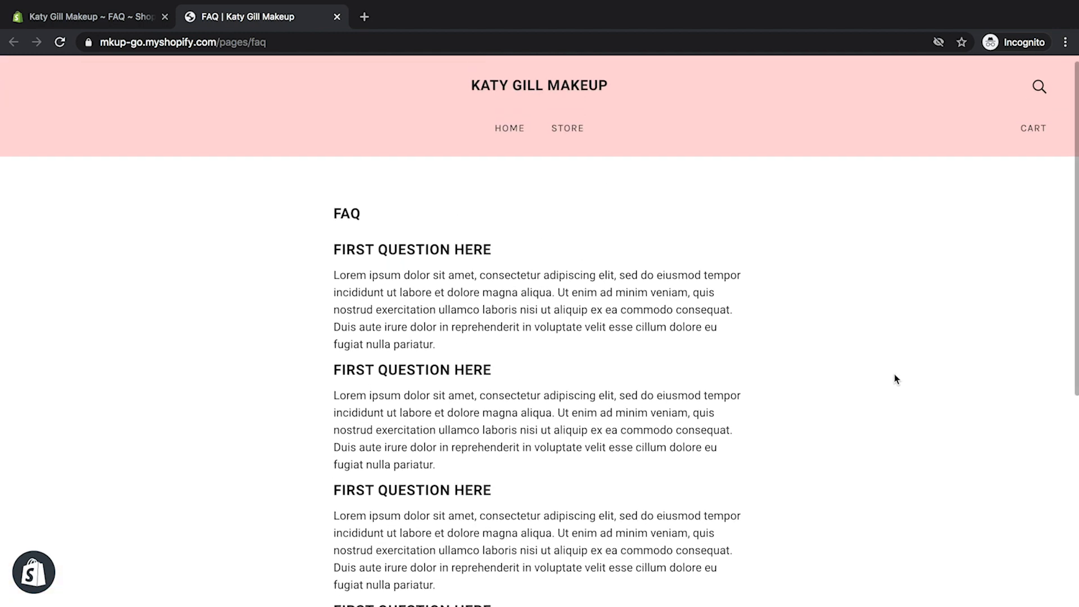
scroll(895, 373, down, 5)
scroll(896, 374, up, 5)
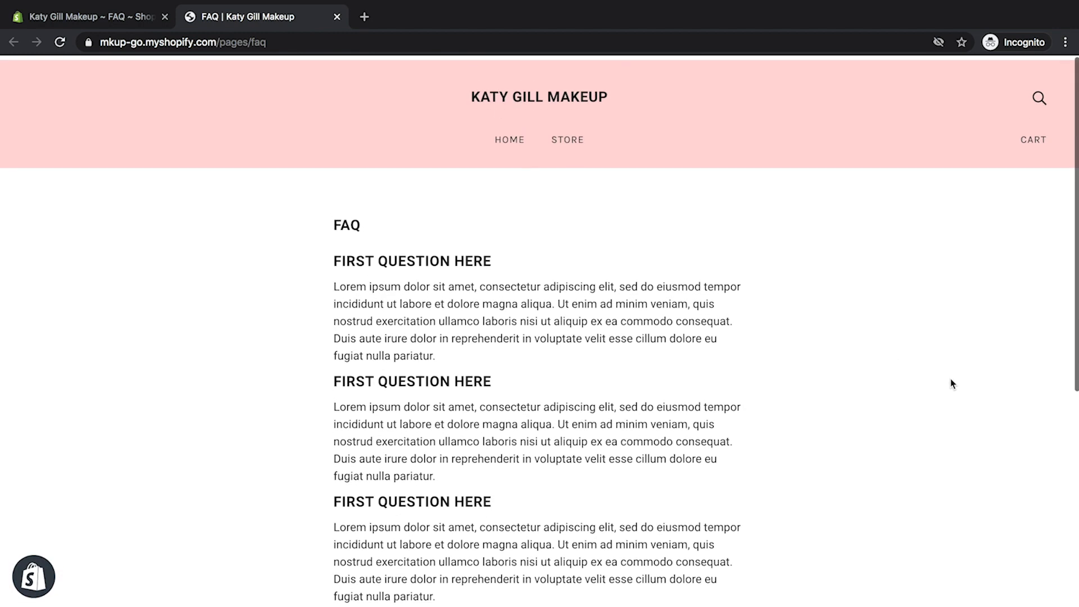
click(337, 17)
click(309, 134)
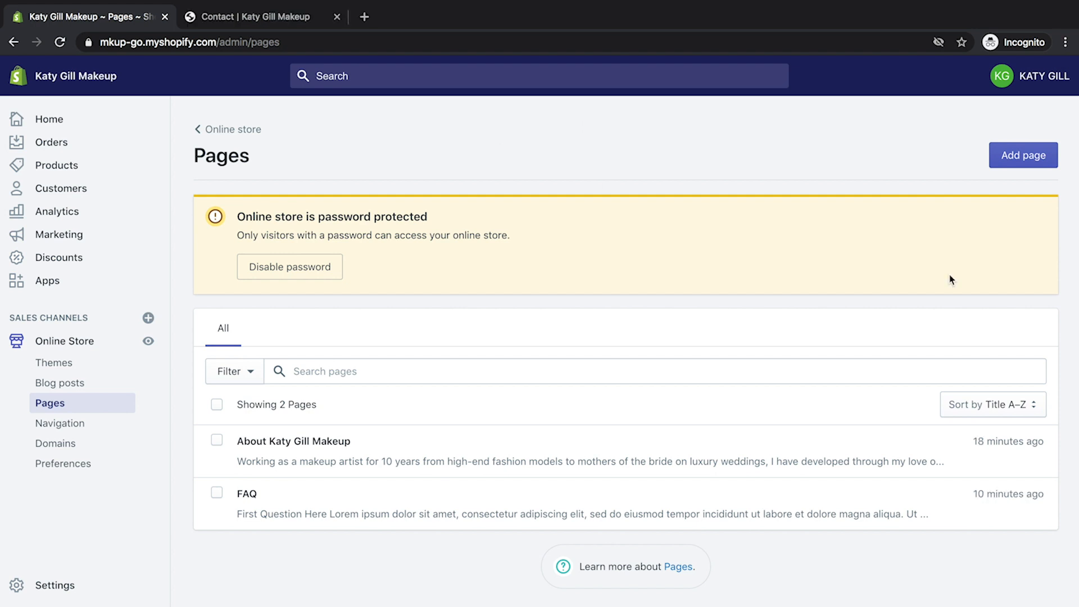
Add a page titled 'Contact' with a pasted lorem ipsum paragraph and save it
click(1034, 159)
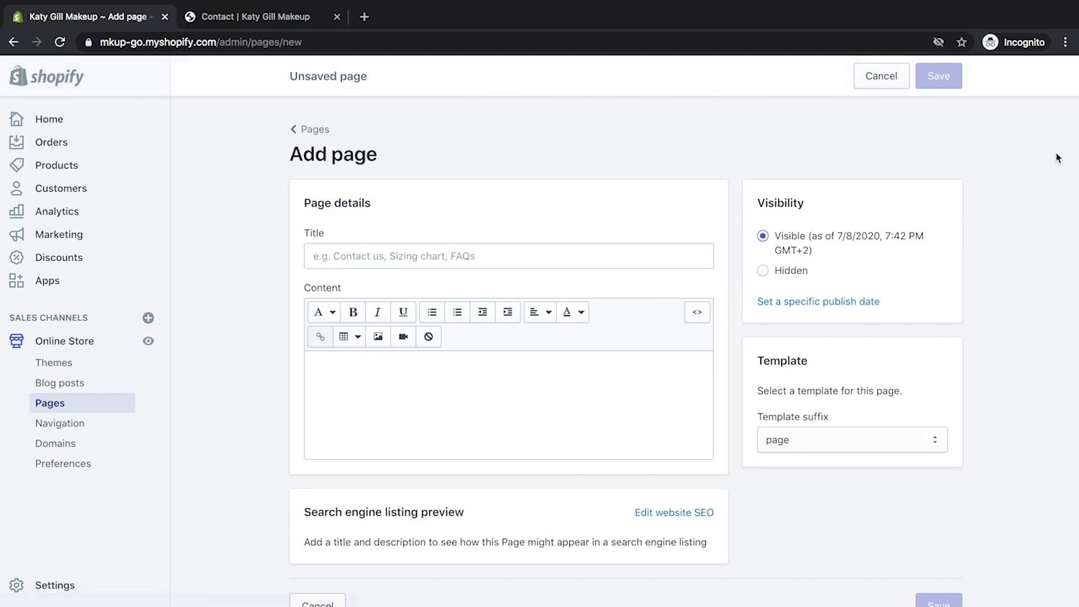
click(522, 253)
text(Co)
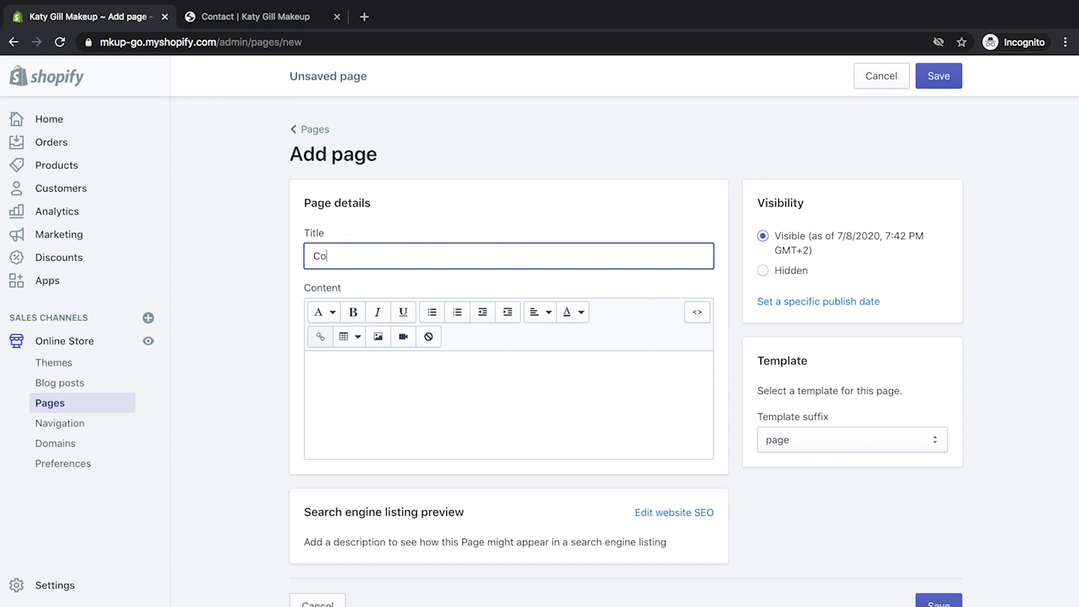
text(ntact)
click(458, 379)
right_click(457, 376)
click(511, 469)
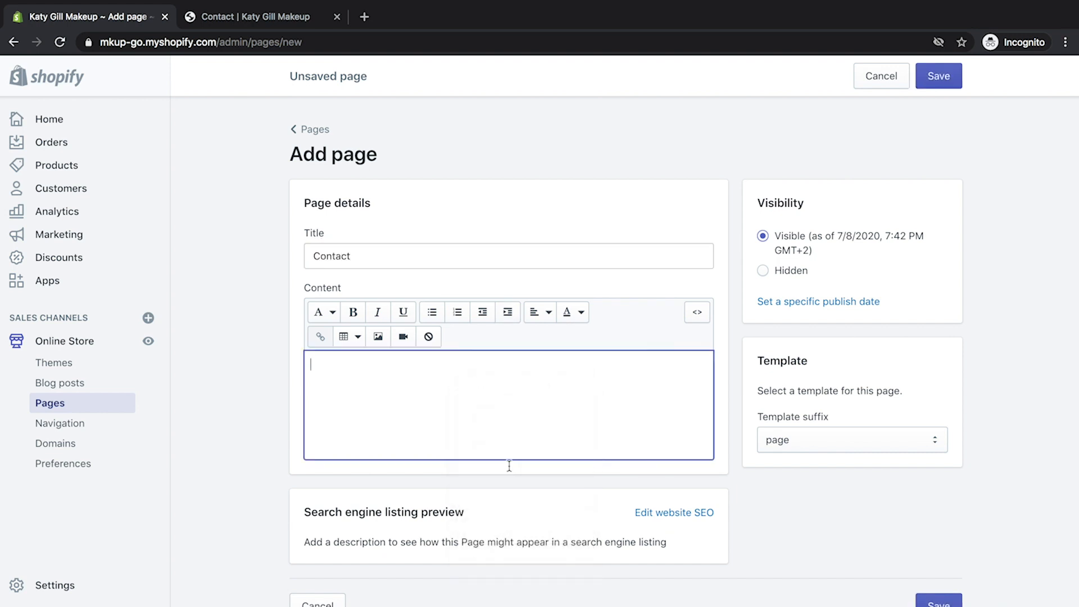
click(943, 83)
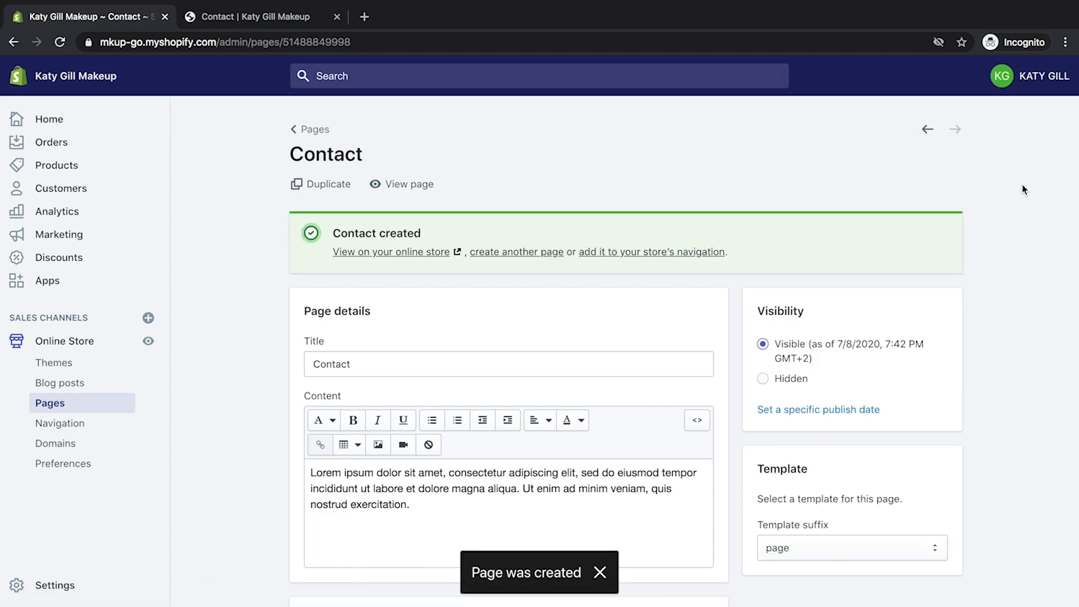
click(382, 184)
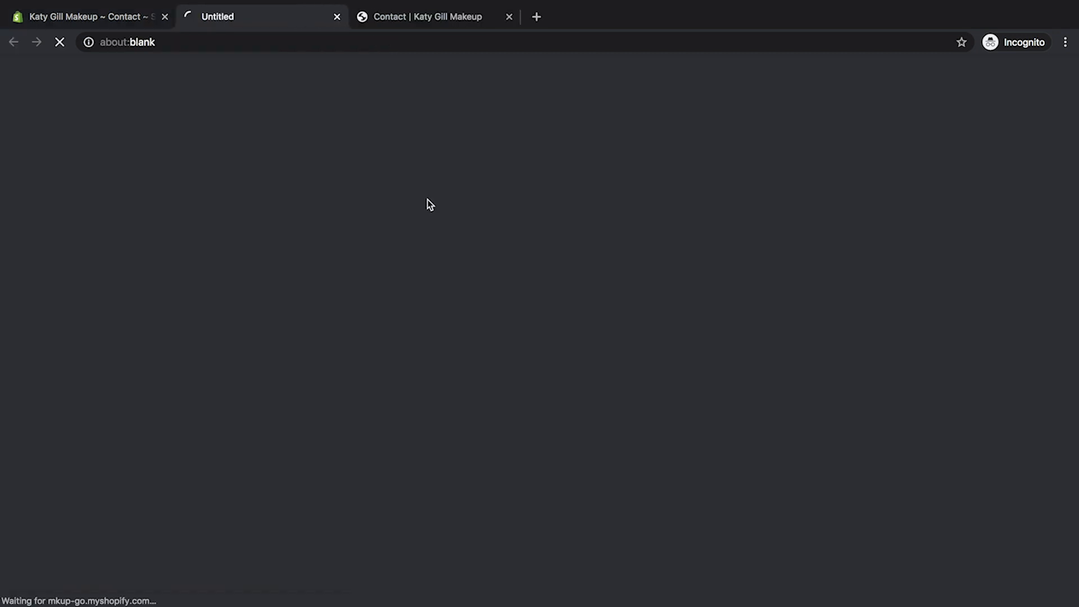
click(509, 16)
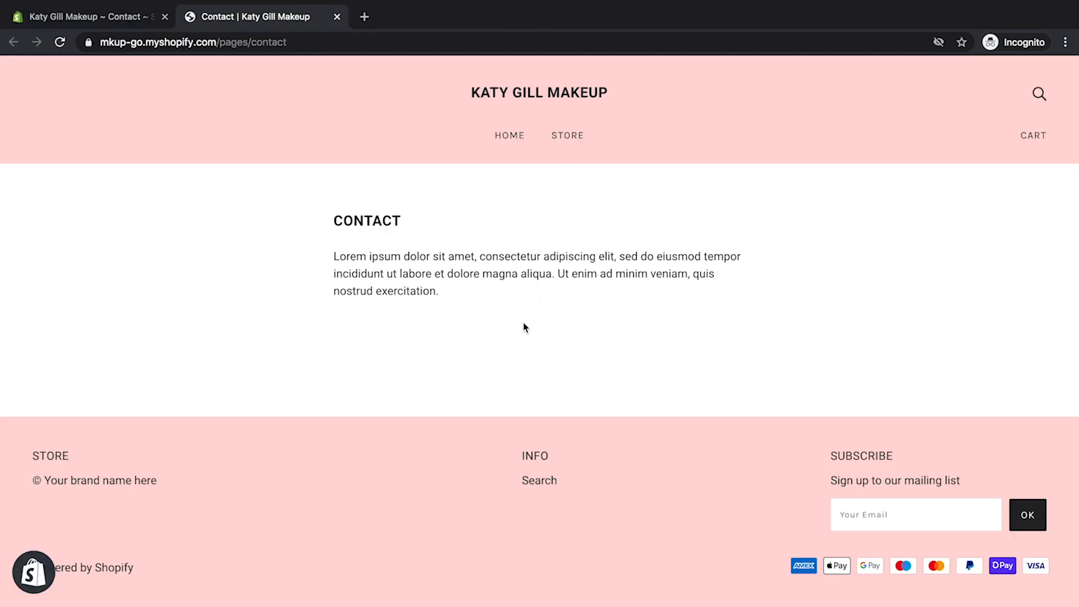
click(93, 17)
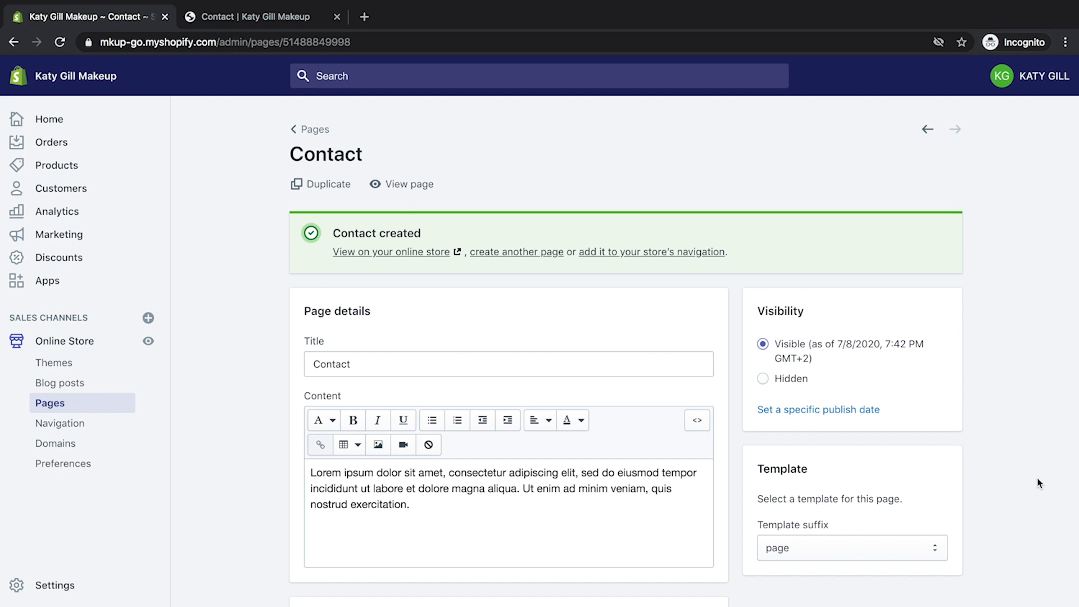
Apply the page.full-width template to Contact, save, and reload the storefront to check
click(913, 553)
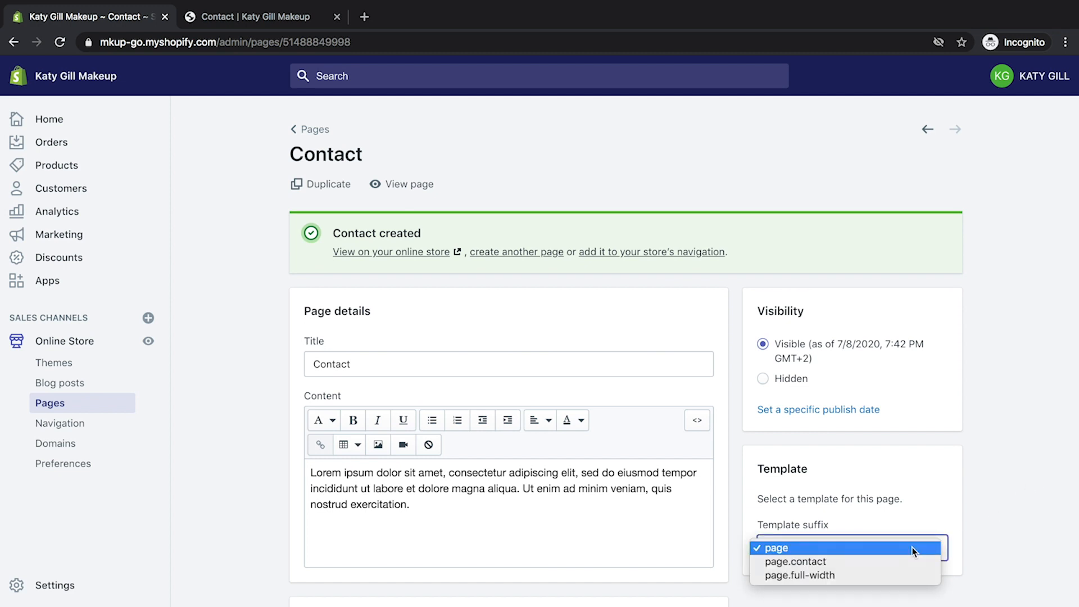
click(913, 576)
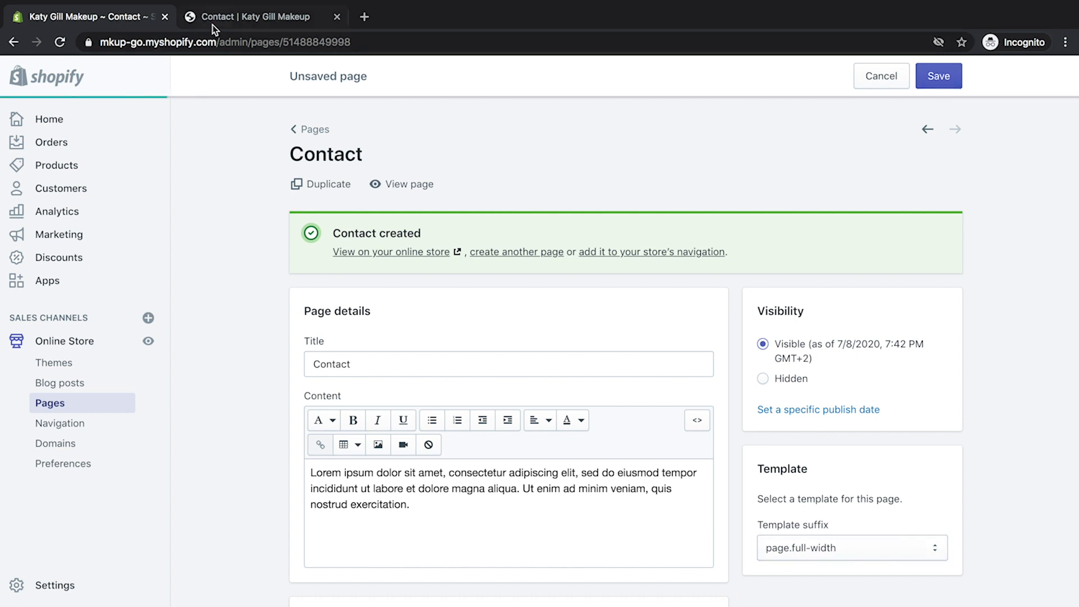
key(ctrl+s)
click(266, 16)
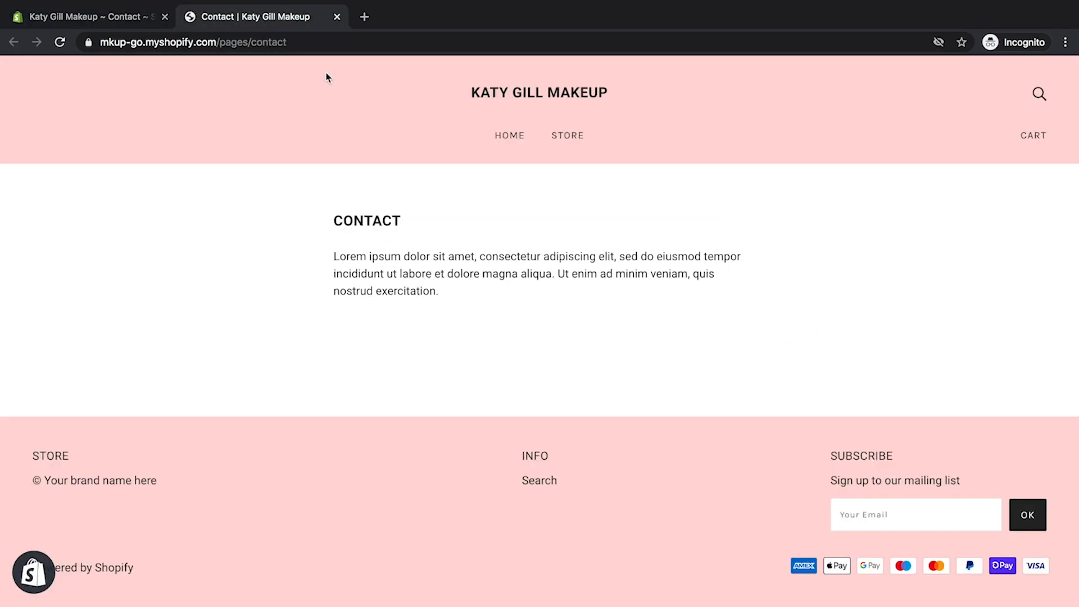
click(57, 43)
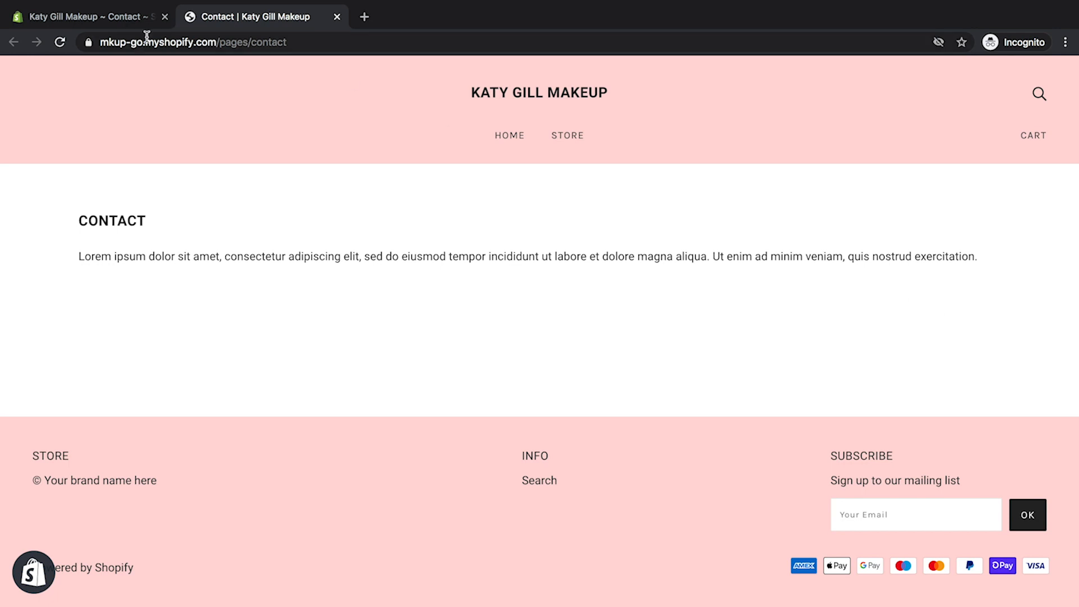
click(99, 18)
Switch the Contact page template to page.contact and save
click(887, 466)
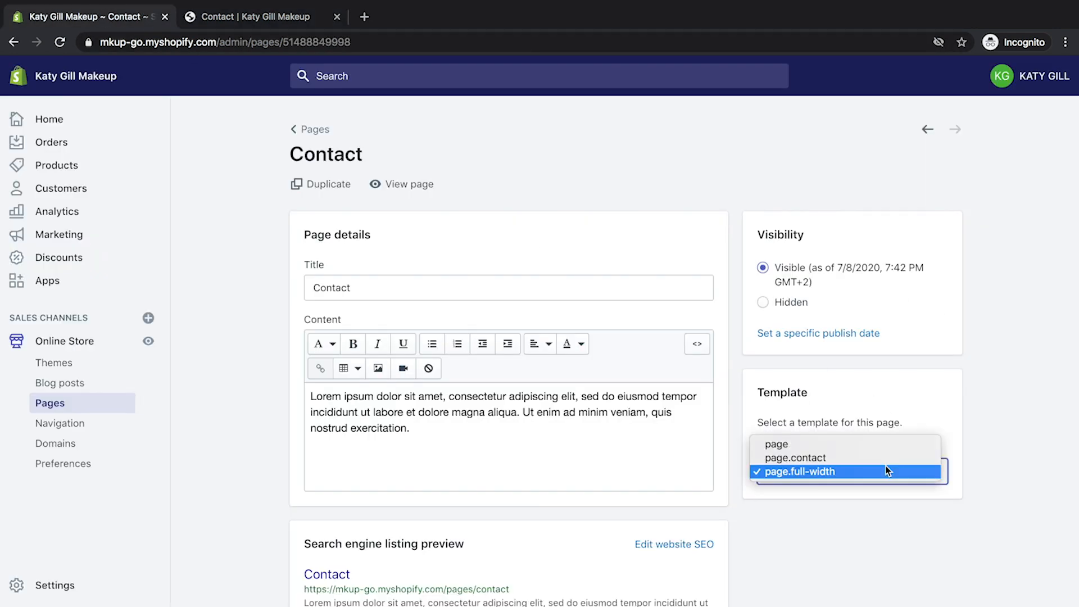
click(889, 459)
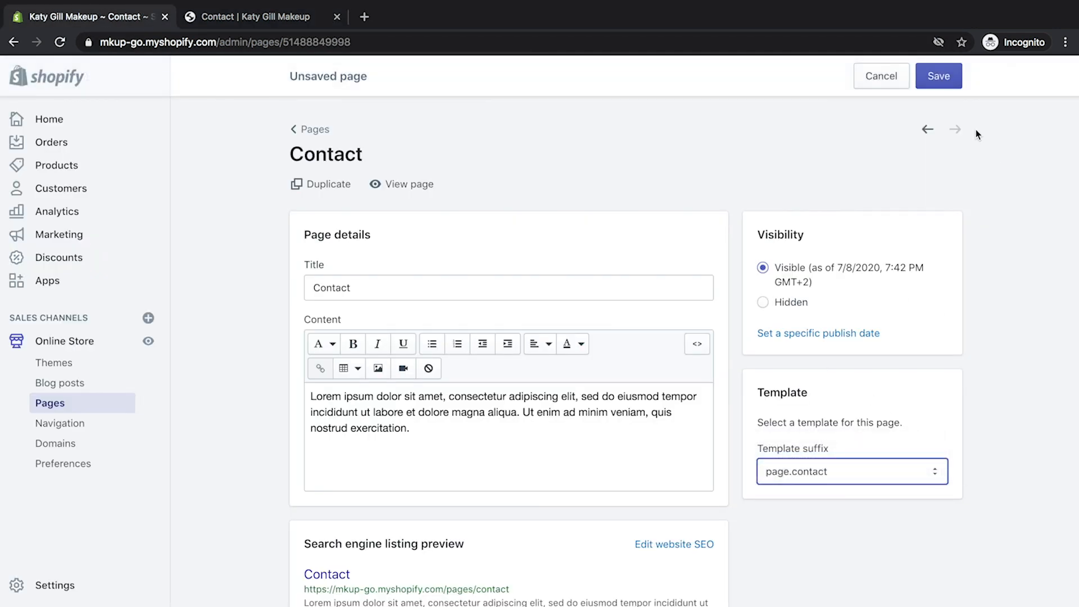
click(939, 76)
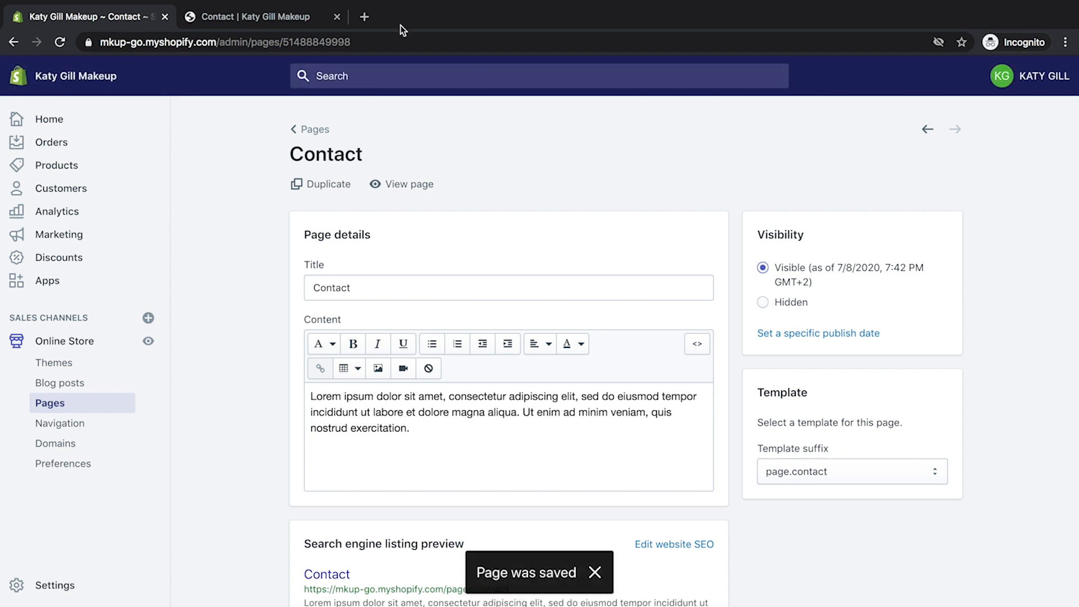
Reload the storefront Contact page and check the name, email, phone and message form
click(312, 17)
click(59, 43)
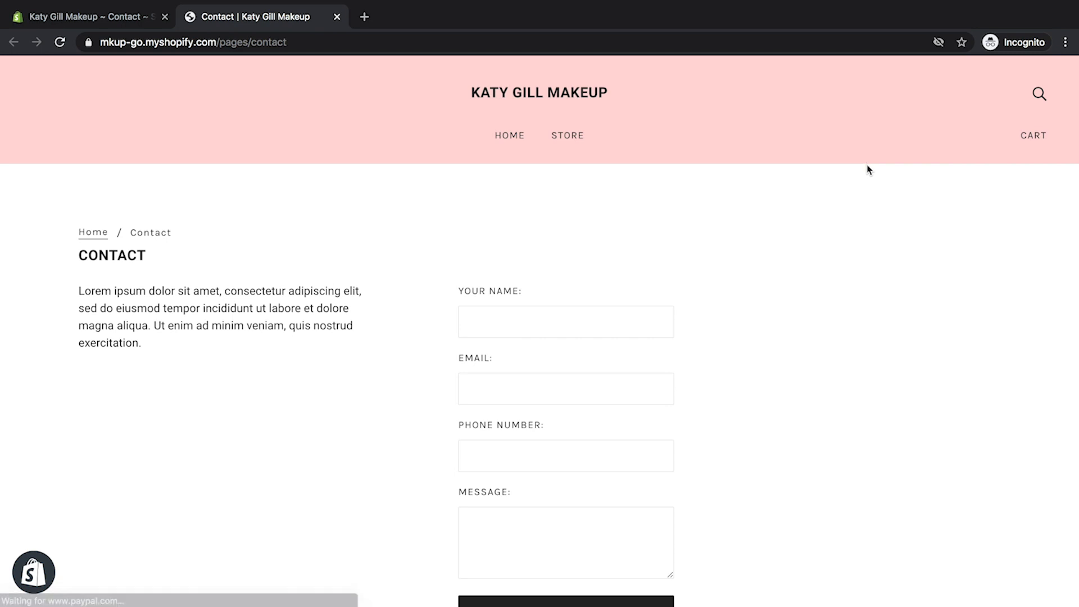
scroll(943, 242, down, 3)
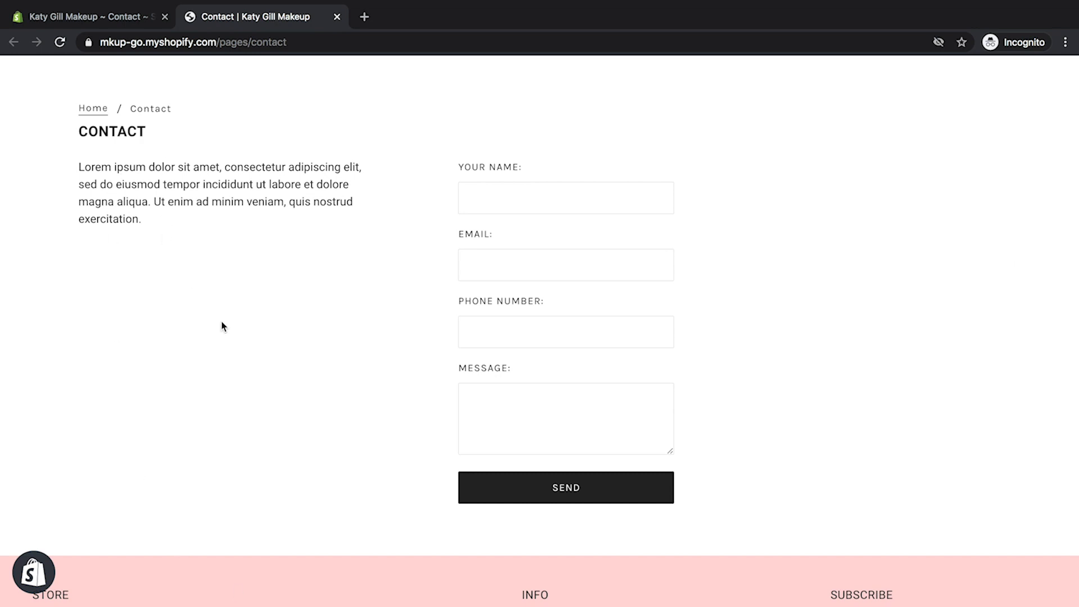
scroll(242, 368, up, 3)
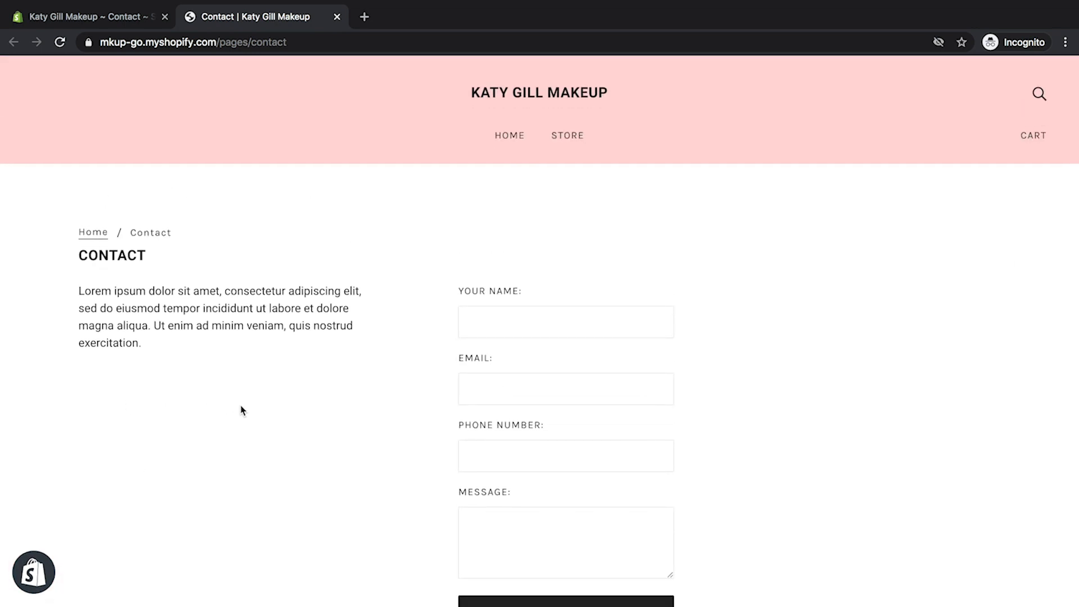
scroll(239, 410, down, 1)
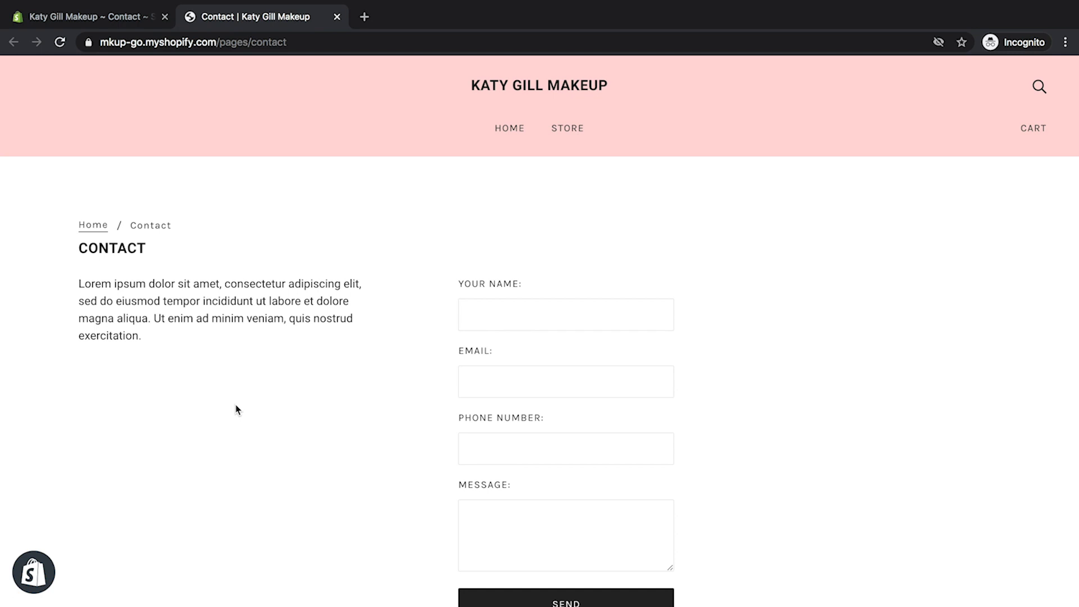
scroll(242, 387, down, 1)
scroll(189, 130, up, 2)
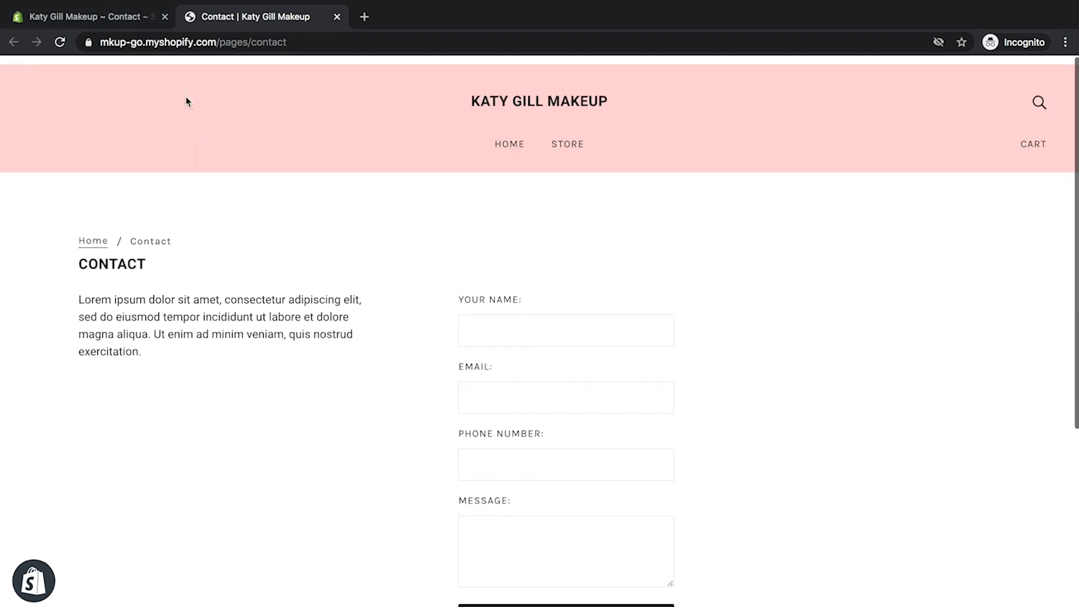
click(114, 18)
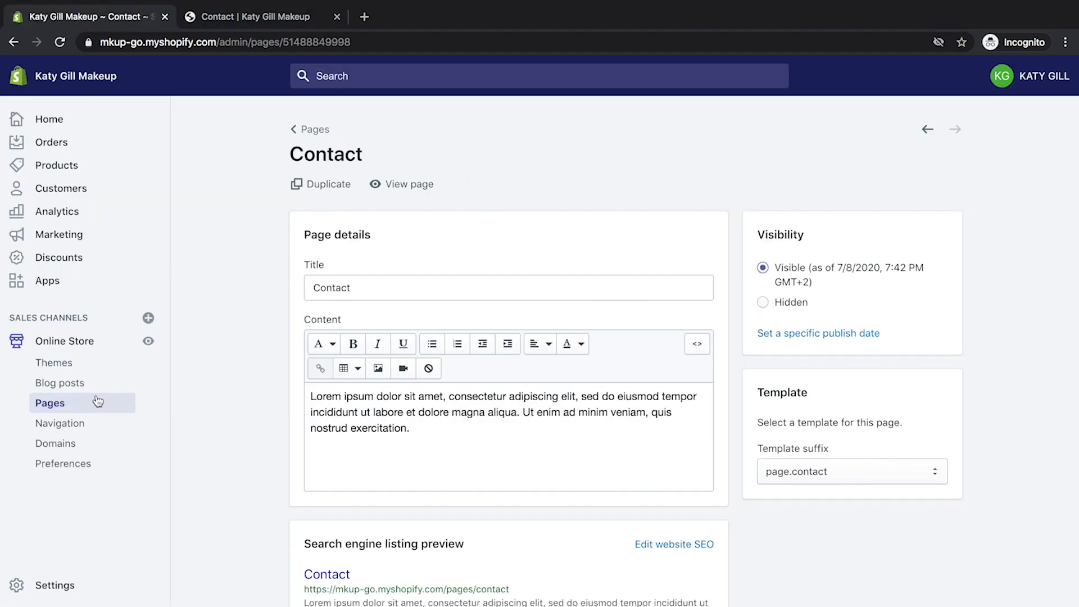
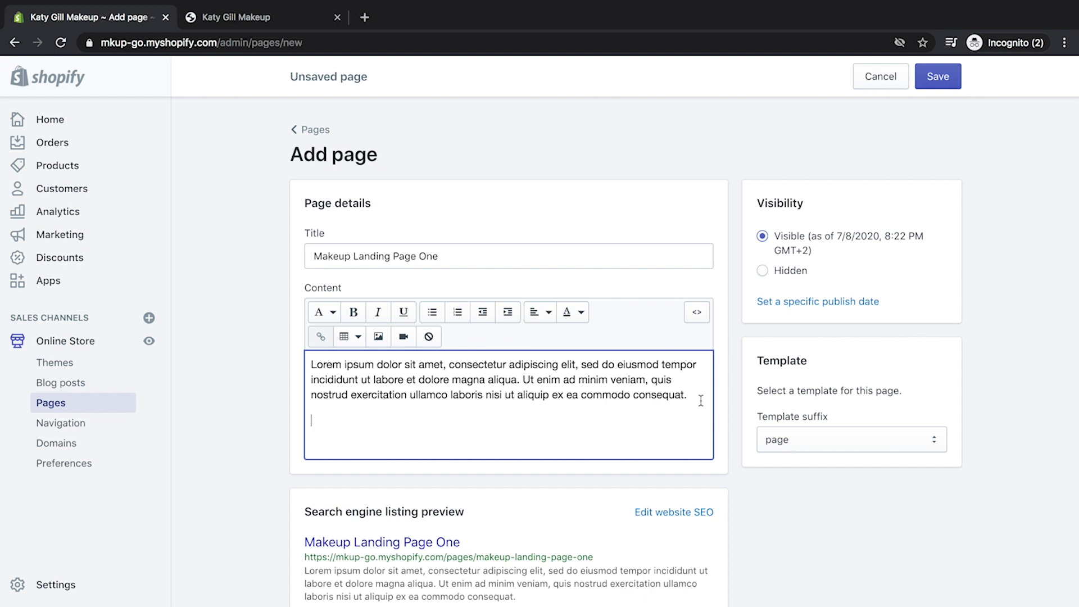
Paste the second and third Lorem ipsum paragraphs into the page content
key(Return)
text(Lorem ipsum dolor sit amet, consectetur adipiscing elit, sed do eiusmod tempor incididunt ut labore et dolore magna aliqua. Ut enim ad minim veniam, quis nostrud exercitation ullamco laboris nisi ut aliquip ex ea commodo consequat.)
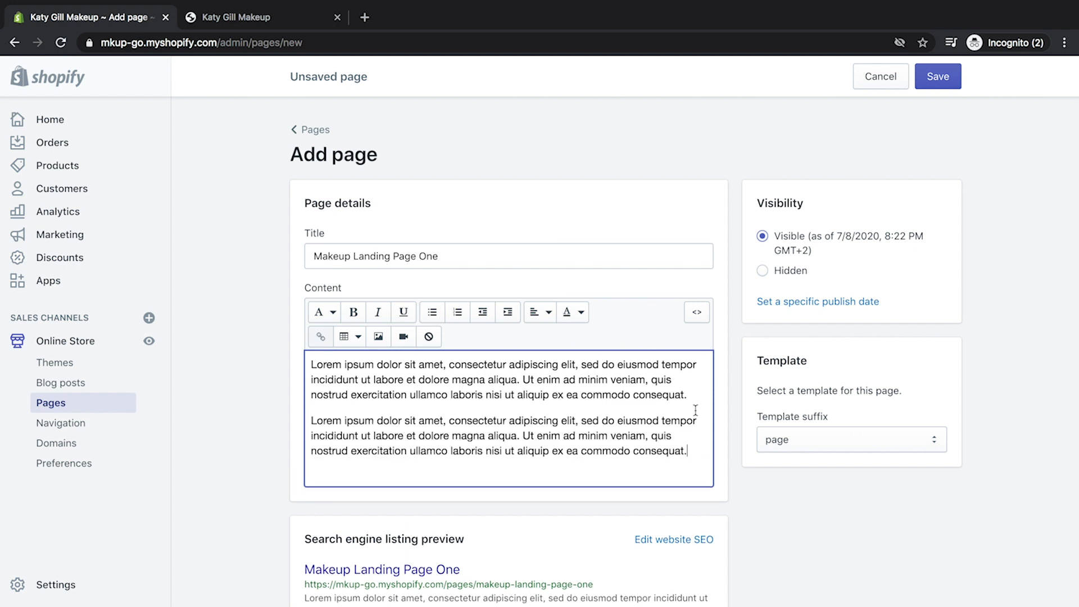
key(Return)
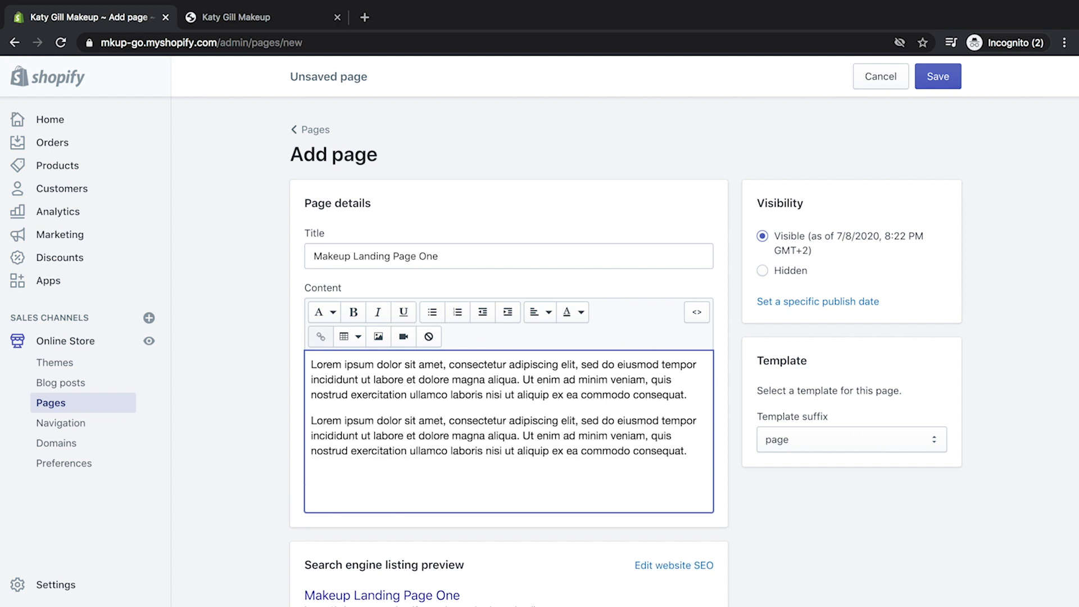
text(Lorem ipsum dolor sit amet, consectetur adipiscing elit, sed do eiusmod tempor incididunt ut labore et dolore magna aliqua. Ut enim ad minim veniam, quis nostrud exercitation ullamco laboris nisi ut aliquip ex ea commodo consequat.)
Save Makeup Landing Page One and preview it on the live storefront
click(950, 78)
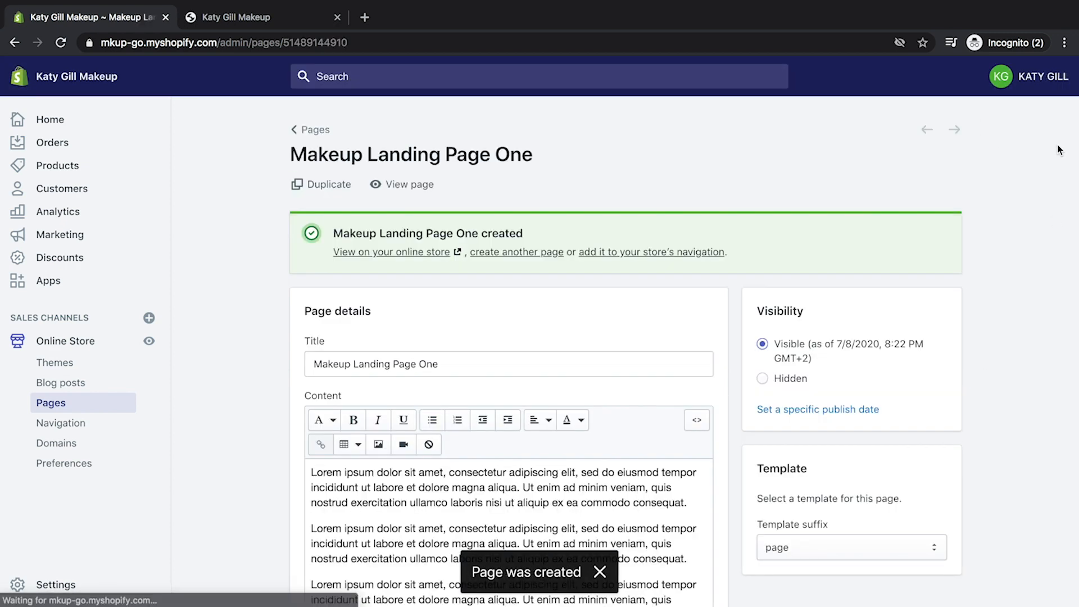
click(409, 186)
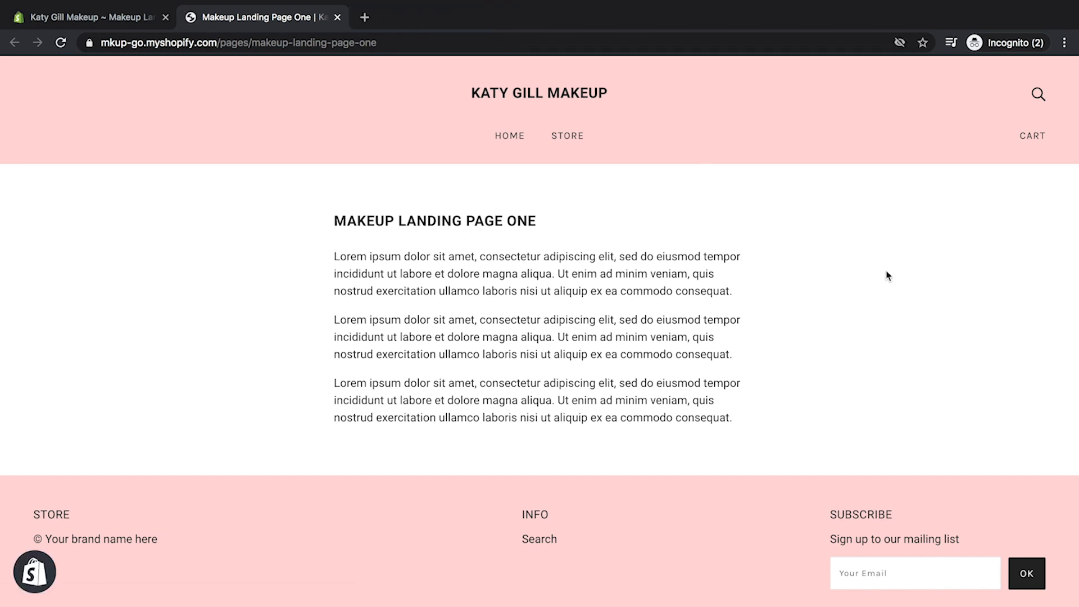
click(337, 18)
scroll(1046, 319, down, 3)
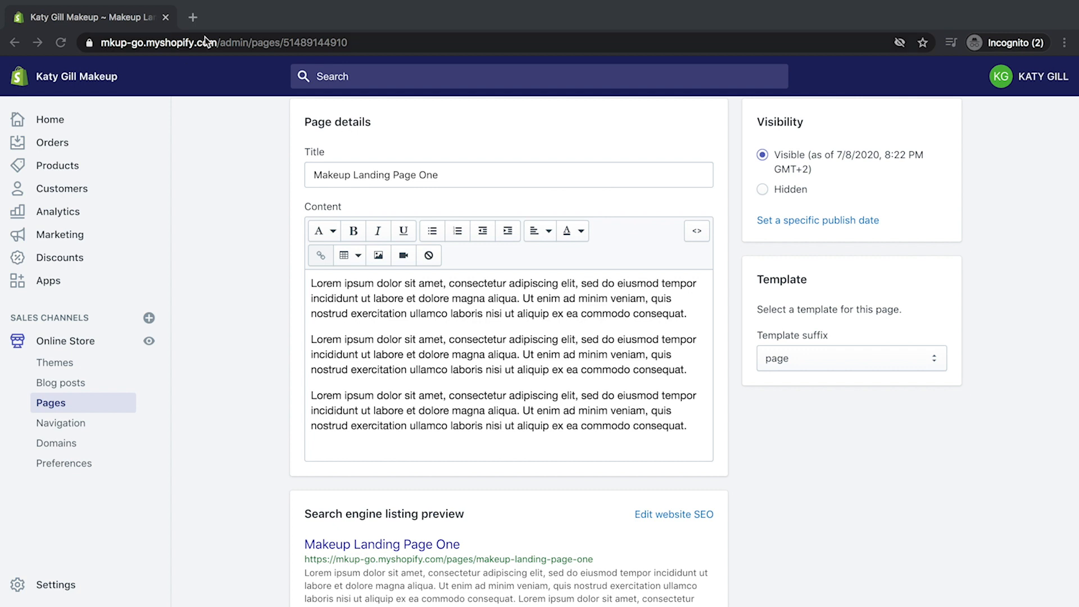
click(193, 18)
Load the Summer Makeup Look Tutorial on YouTube, pause it, and select its Share > Embed iframe code
text(https://www.youtube.com/watch?v=FjwArgWzjT8)
key(Return)
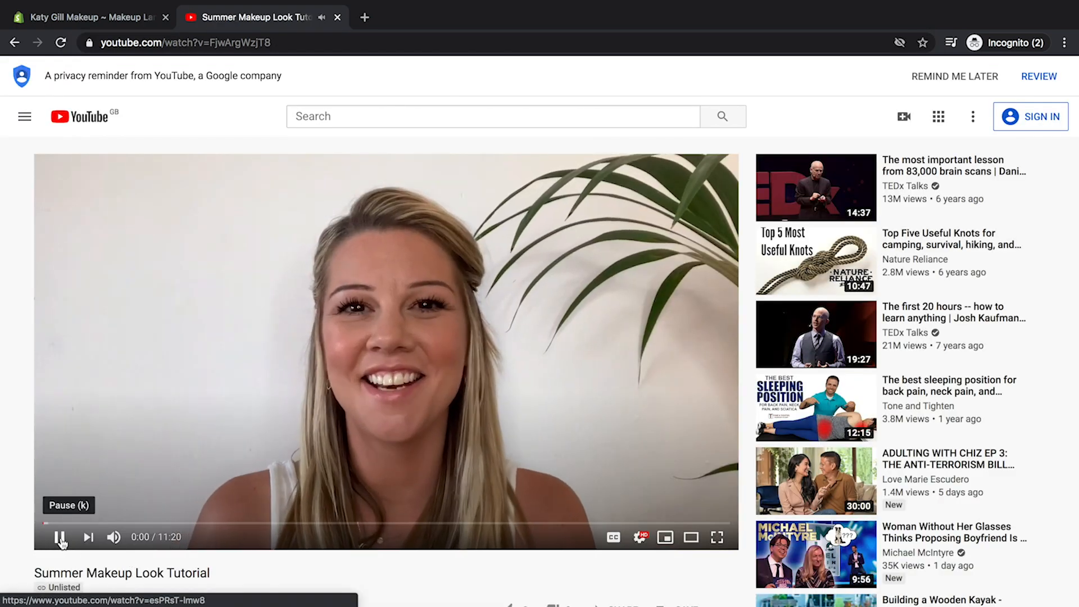
click(61, 538)
scroll(624, 569, down, 2)
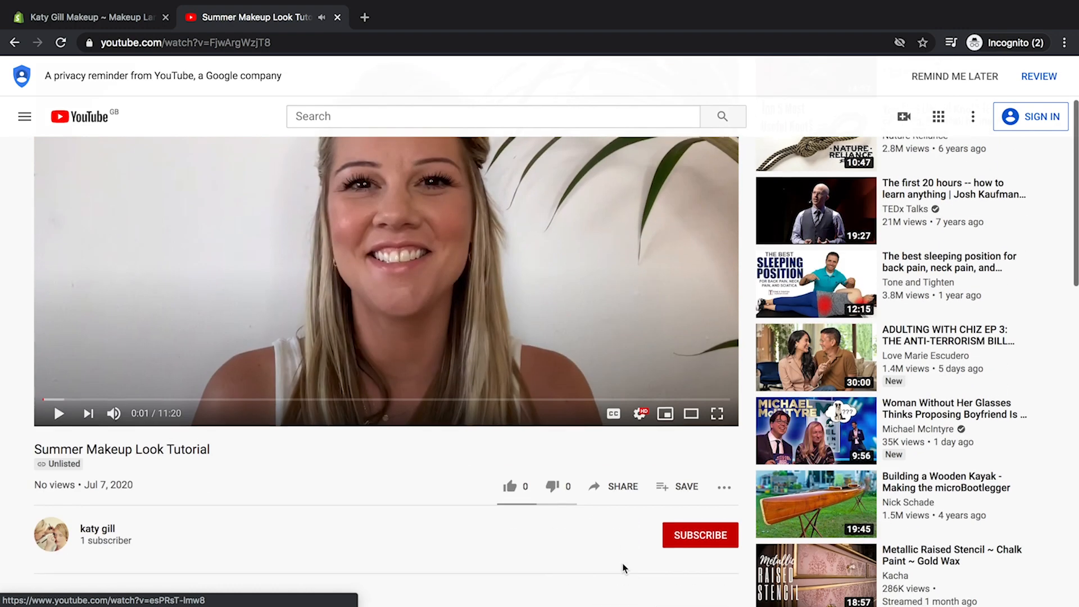
scroll(624, 569, down, 3)
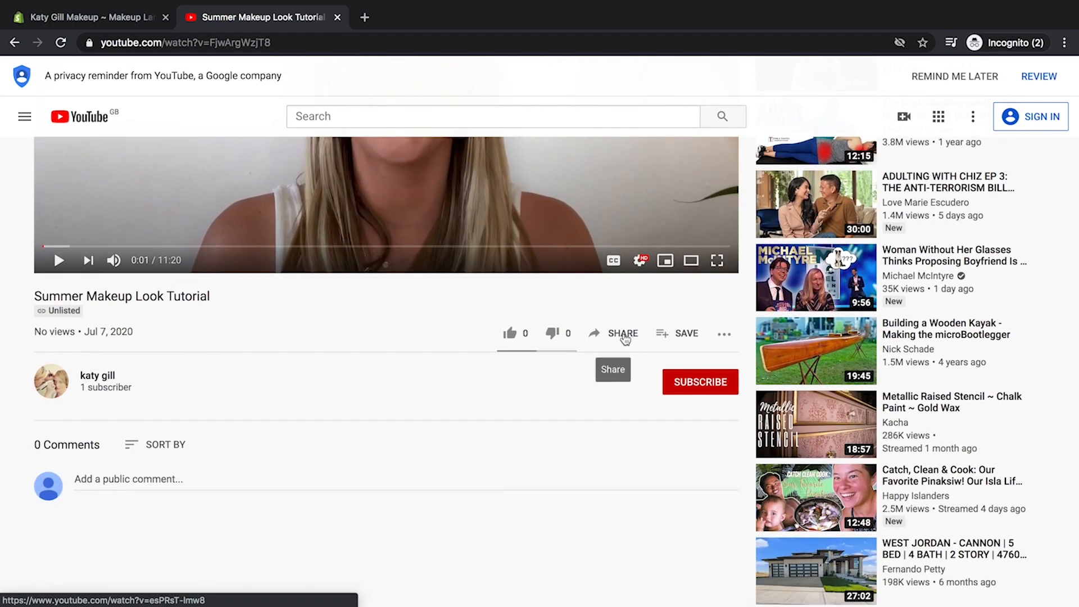
click(623, 335)
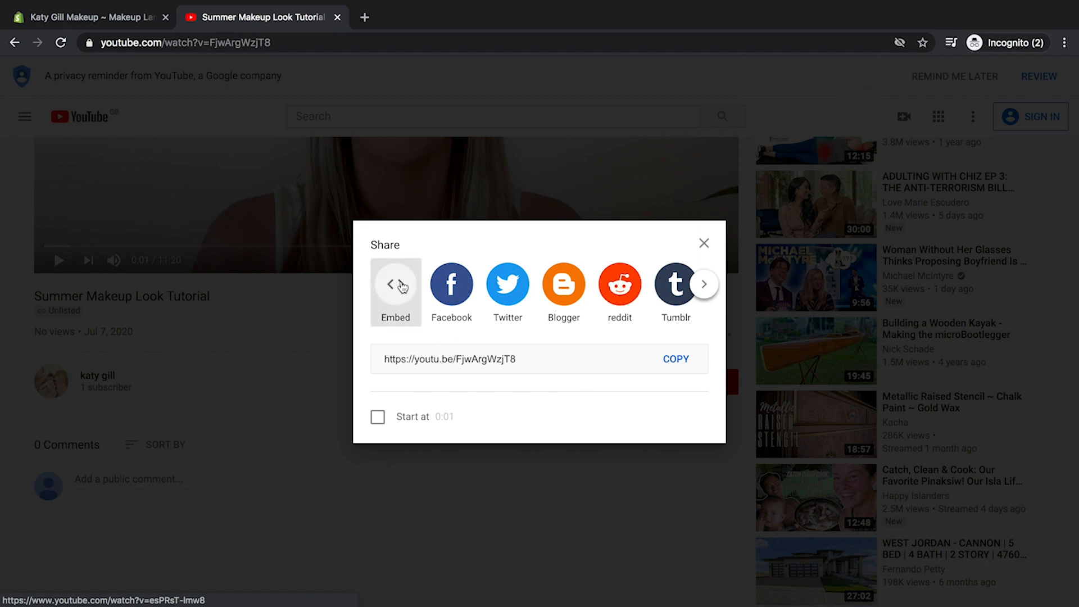
click(402, 287)
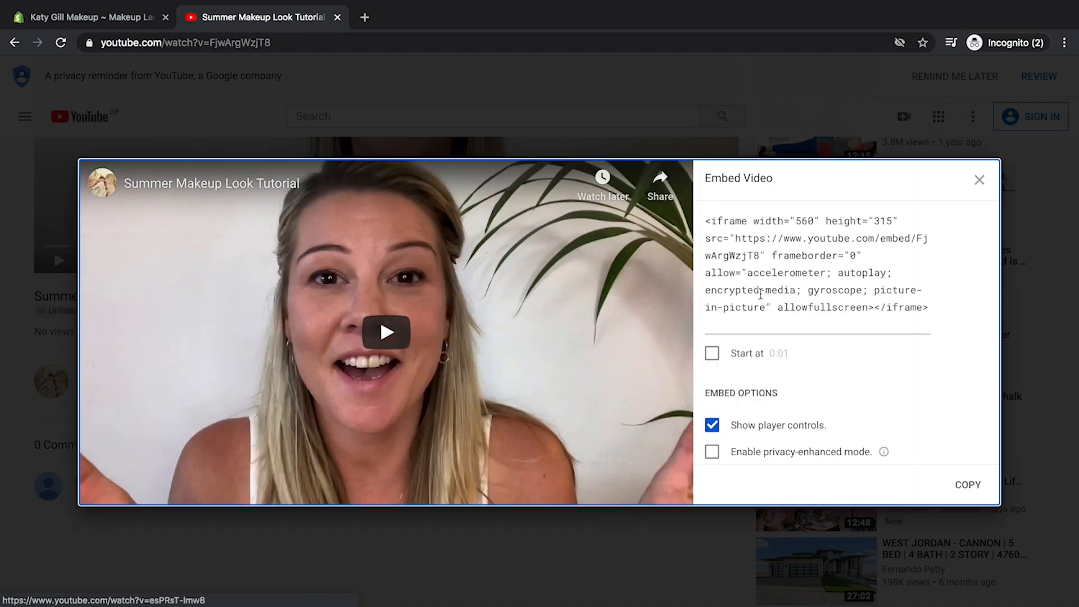
click(782, 298)
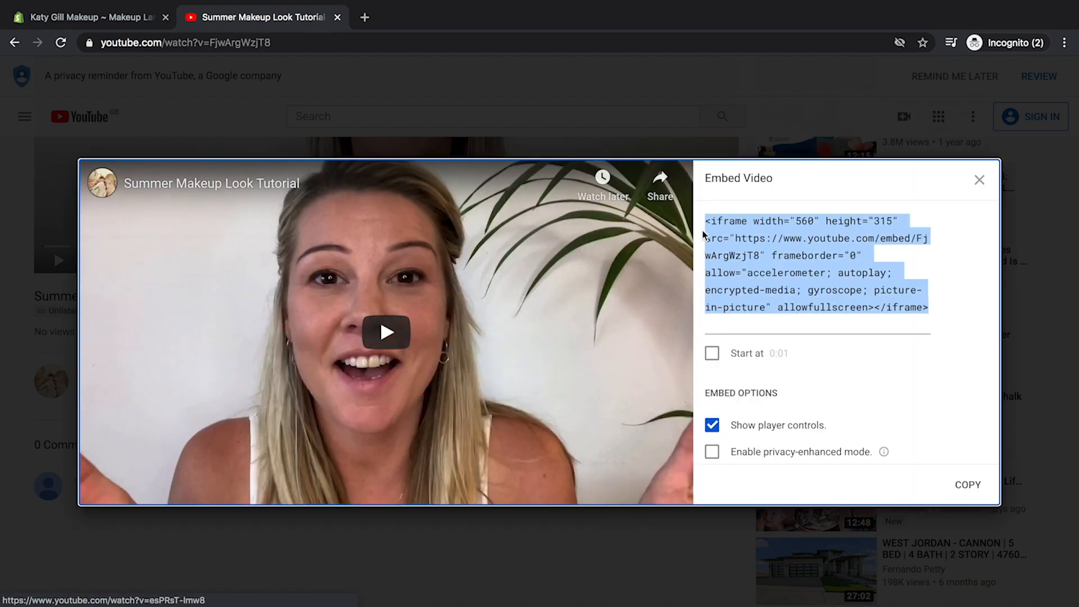
click(145, 25)
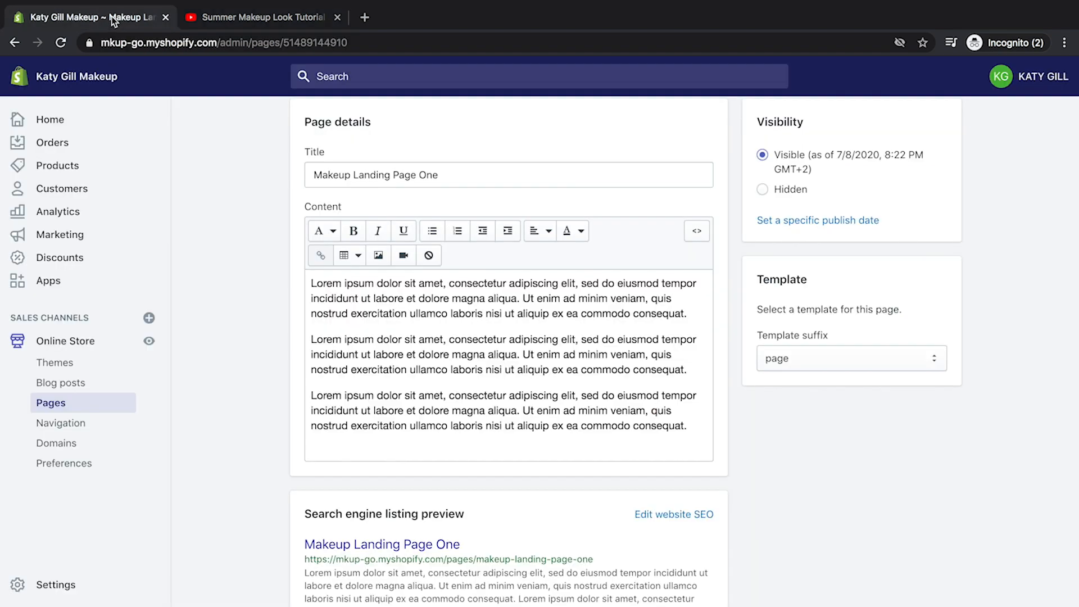
Embed the copied YouTube iframe snippet on a new line above the first paragraph
click(311, 284)
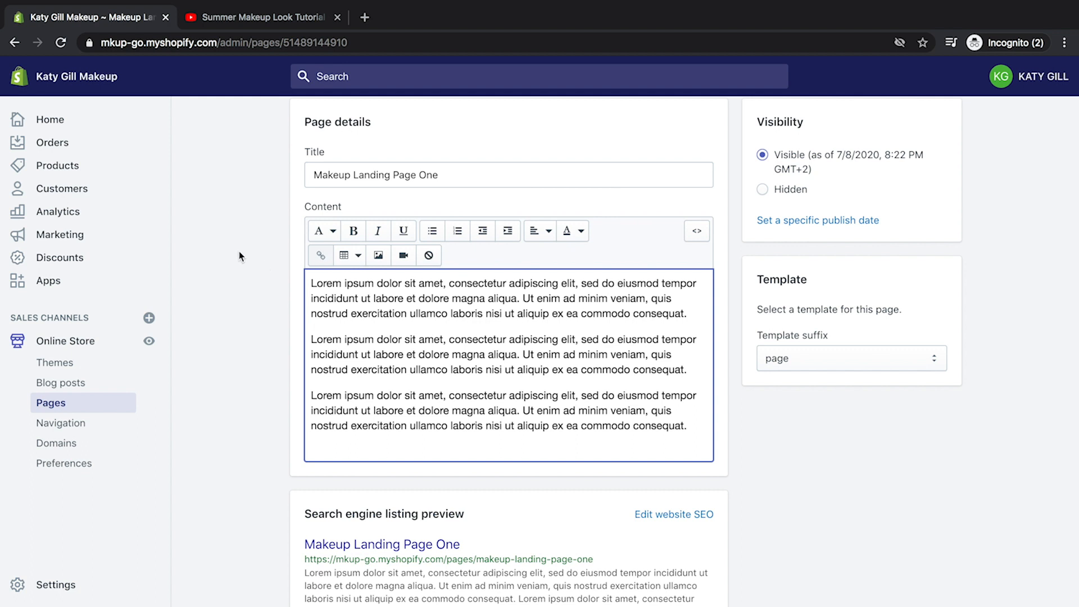
key(Return)
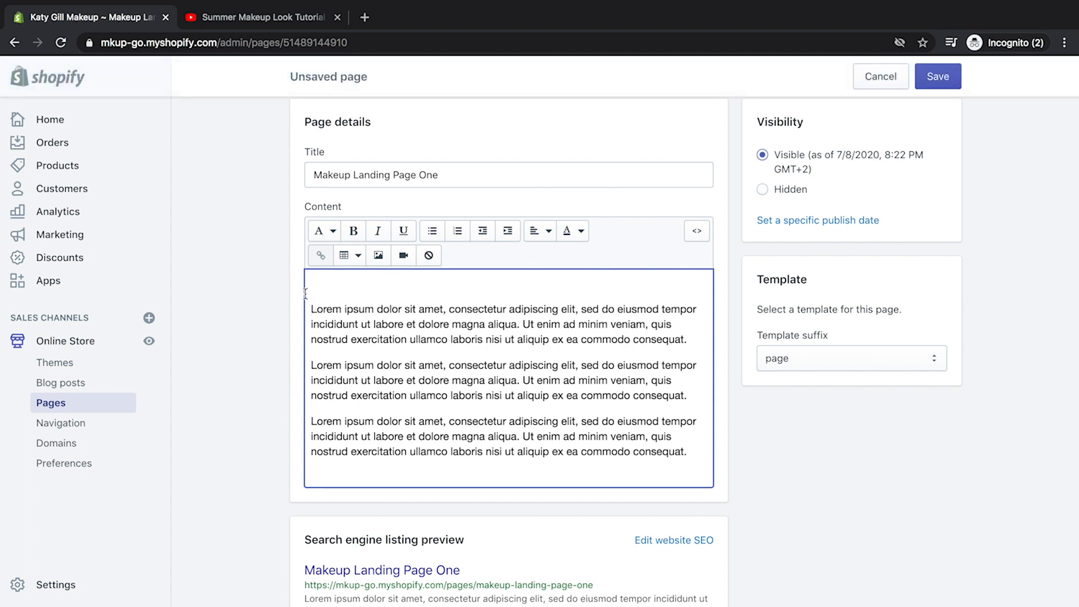
click(403, 255)
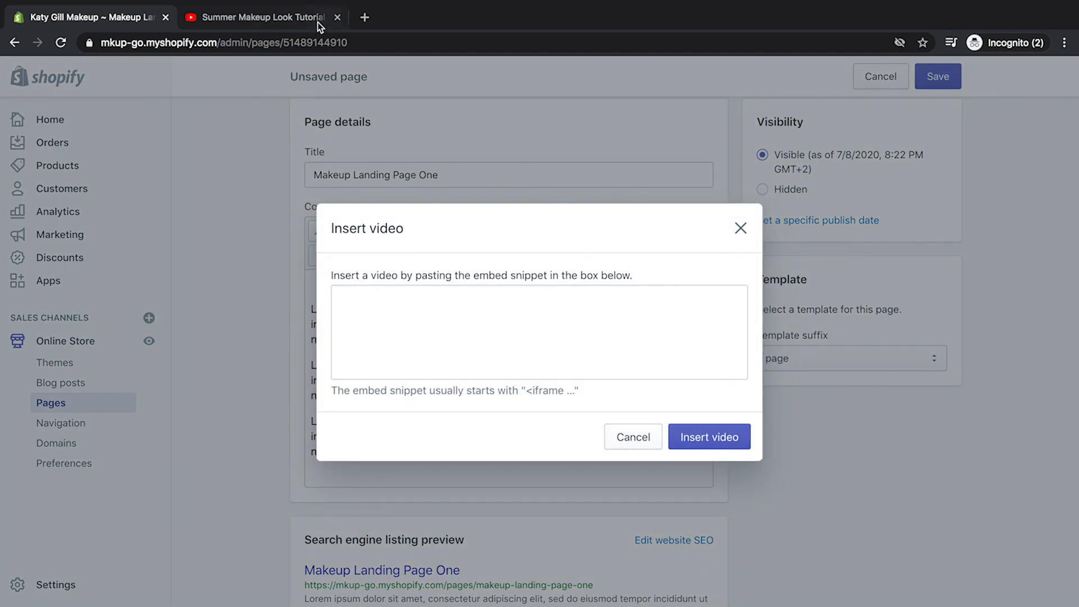
click(295, 23)
click(966, 485)
click(128, 18)
click(388, 298)
right_click(387, 298)
click(427, 392)
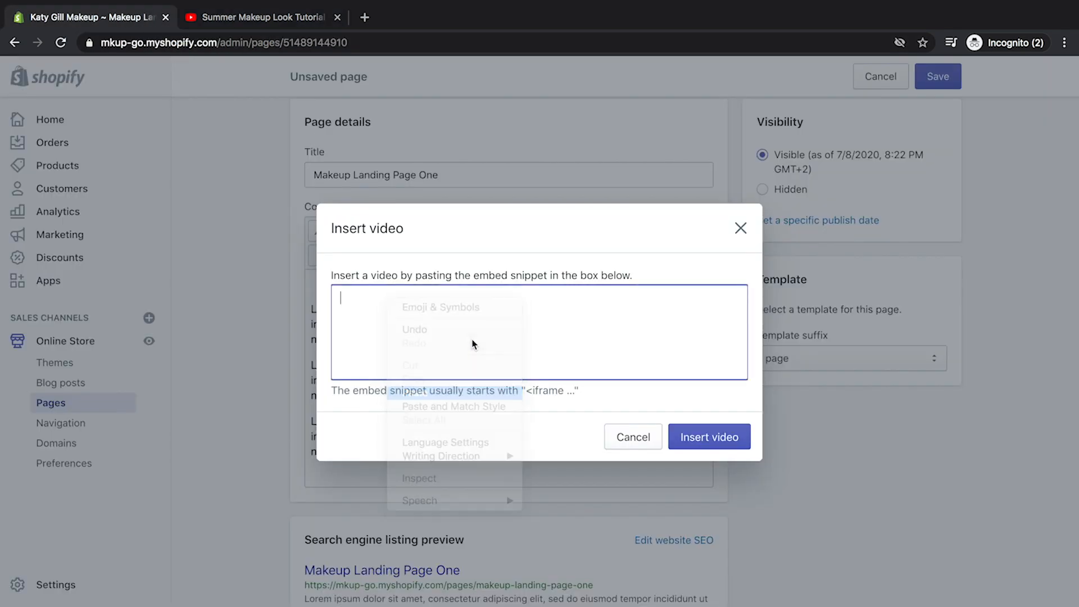
click(726, 442)
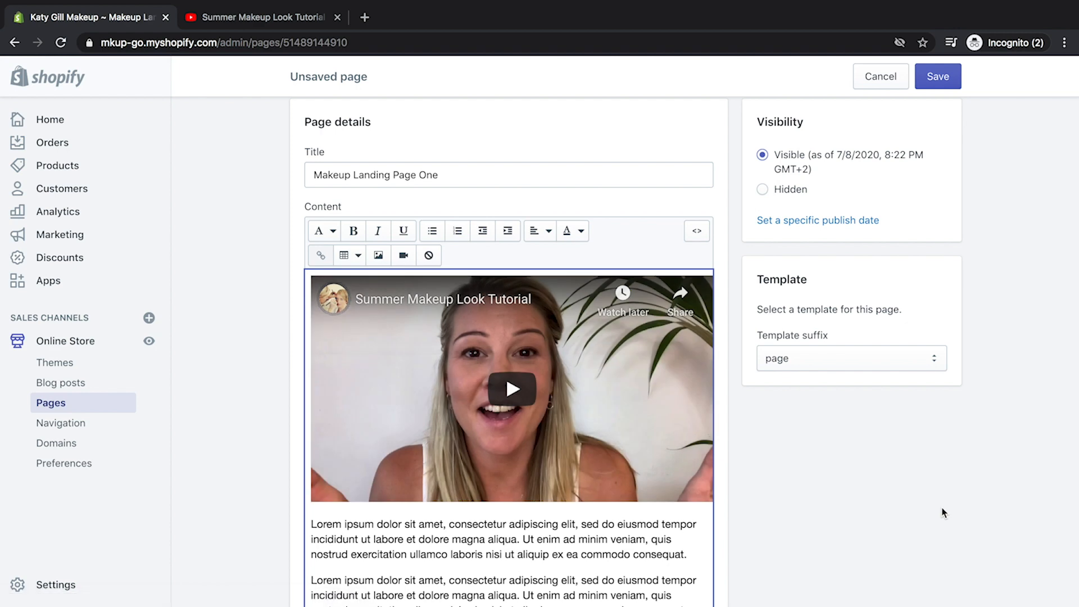
Save the page and check the embedded video on the live landing page
click(944, 80)
click(337, 17)
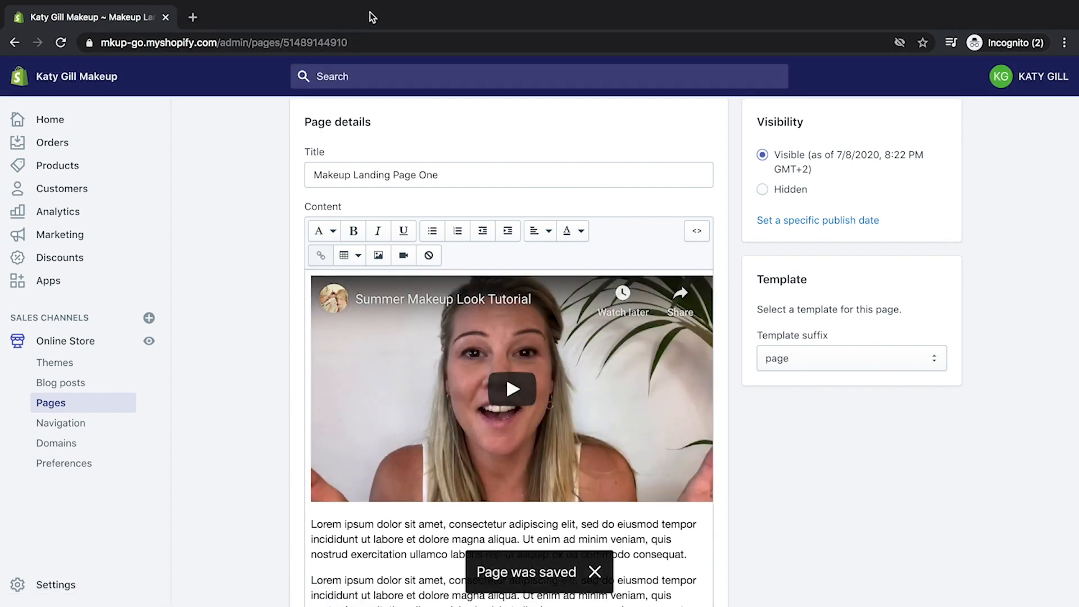
scroll(262, 240, up, 3)
click(419, 192)
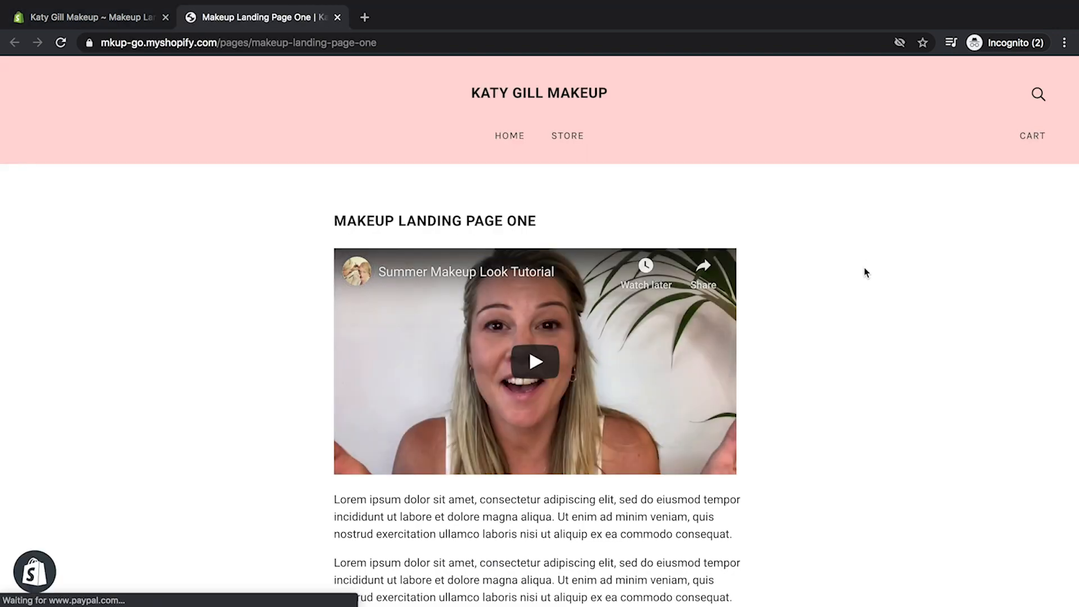
scroll(866, 272, down, 2)
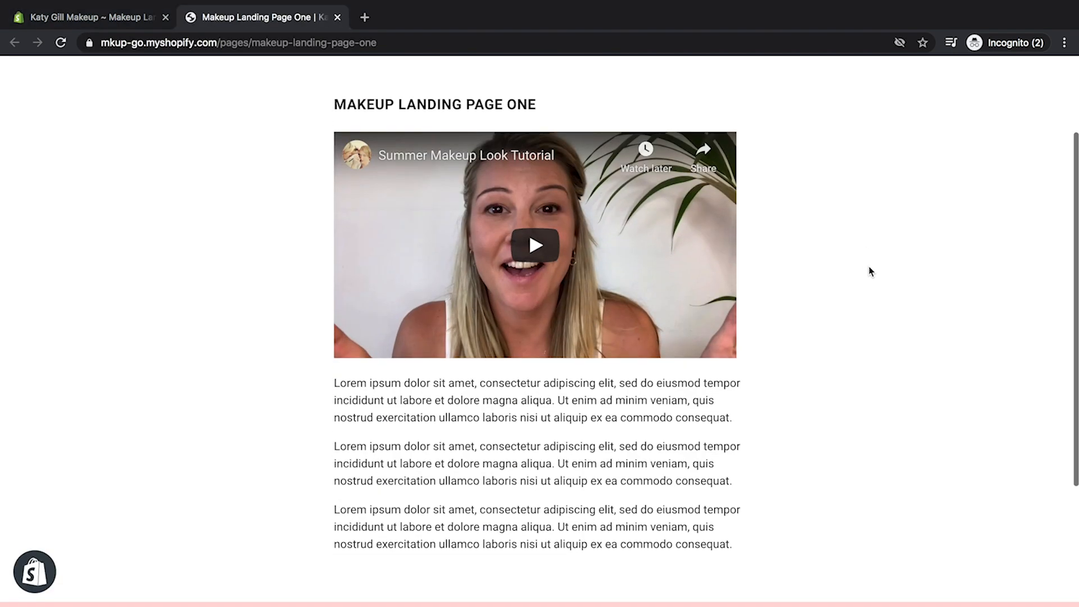
Add the text 'BUY MAKEUP ITEM HERE' on a new line below the last paragraph
click(114, 17)
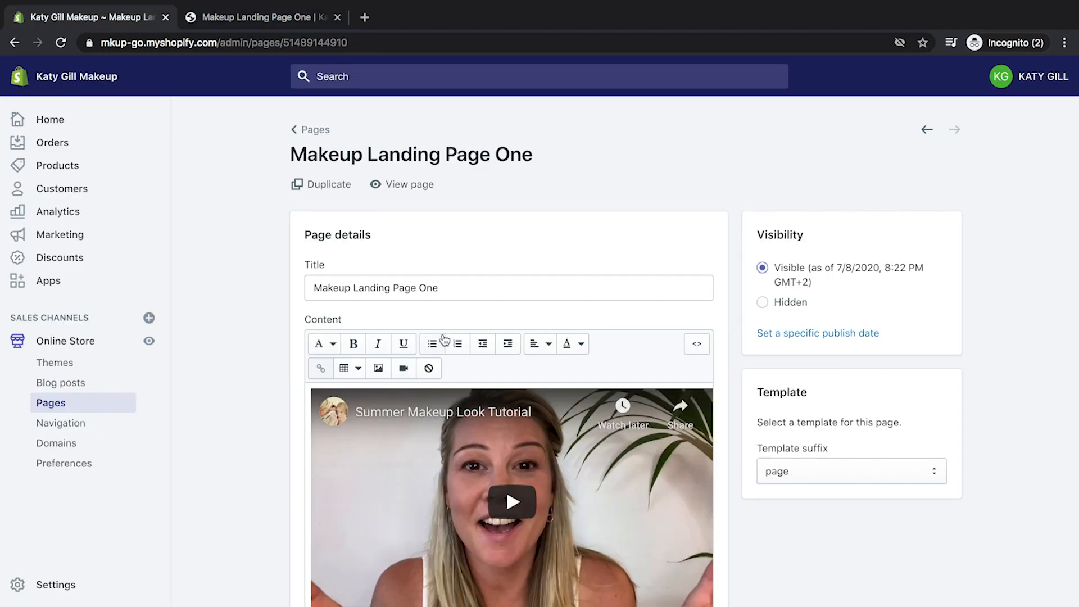
scroll(1040, 445, down, 6)
click(684, 401)
key(Return)
key(ctrl+v)
click(695, 400)
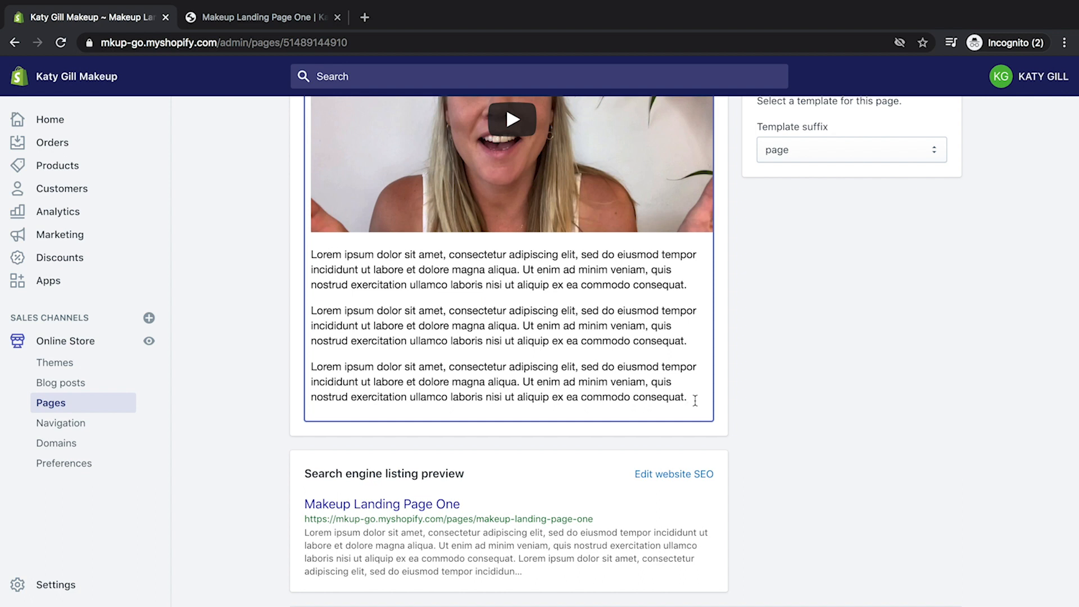
key(Return)
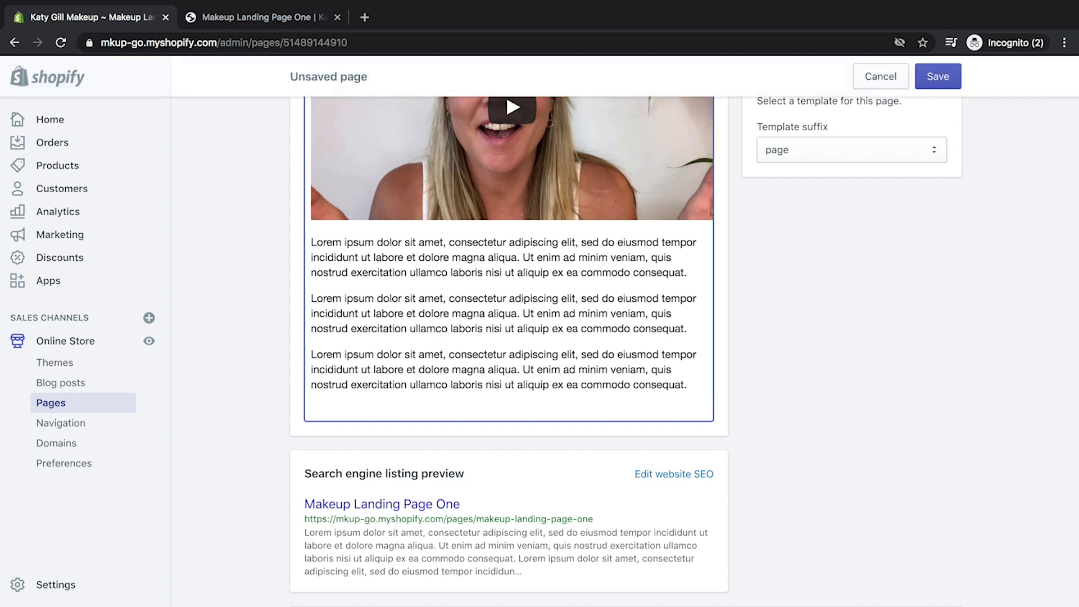
text(BUY MAKEUP ITEM HERE)
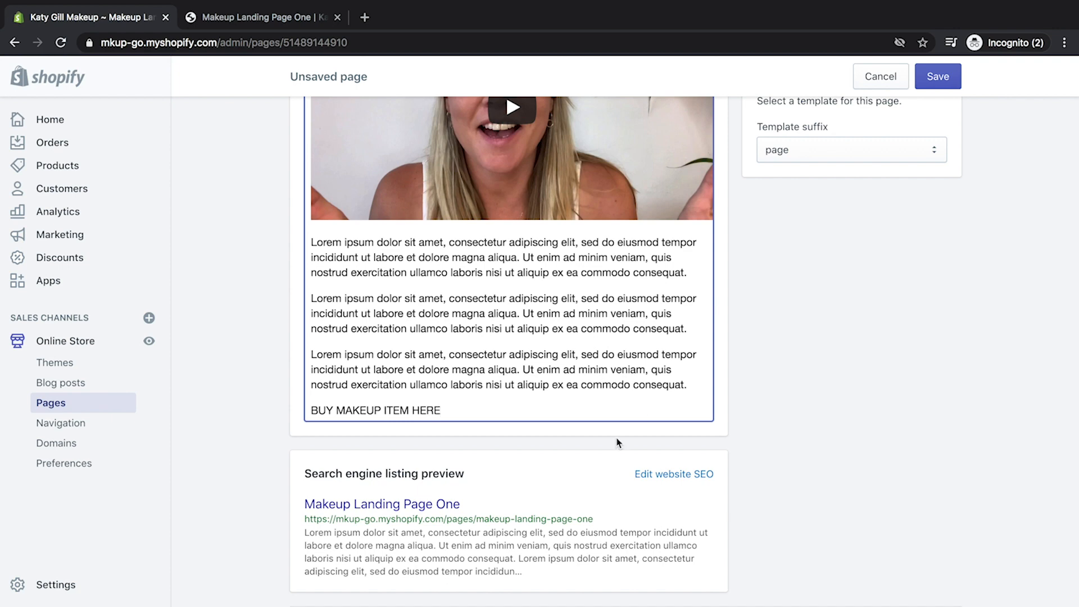
Make the BUY MAKEUP ITEM HERE line bold
drag(450, 412, 245, 391)
scroll(242, 388, up, 3)
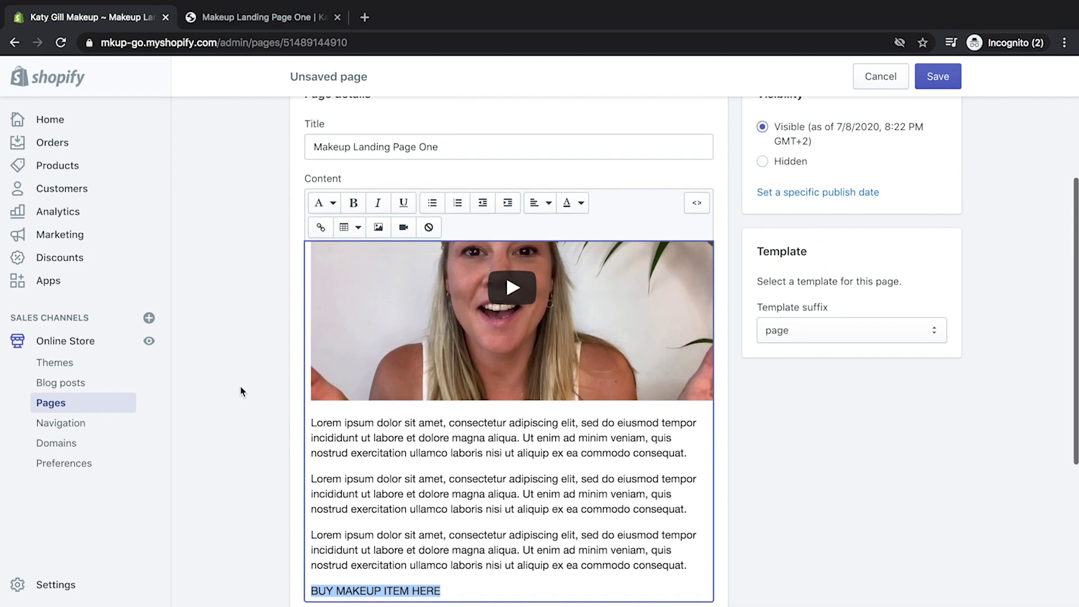
click(354, 203)
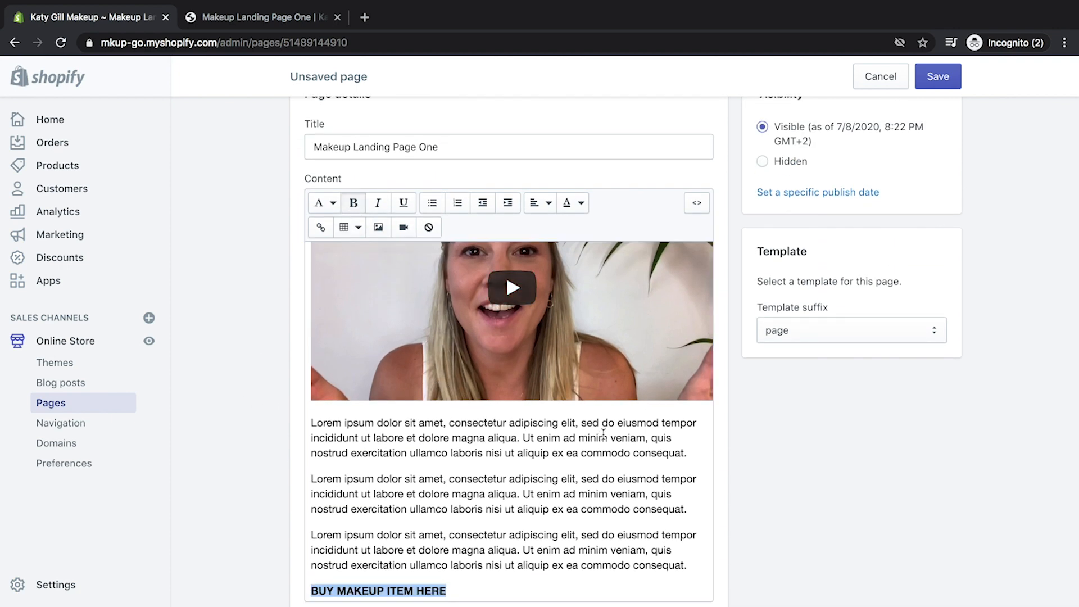
scroll(603, 436, down, 1)
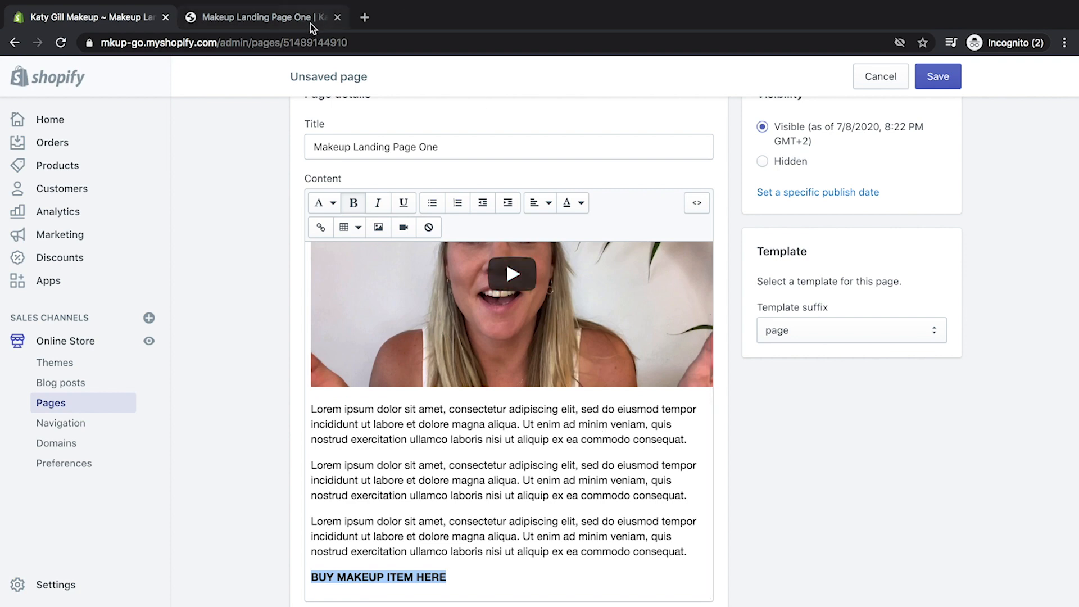
click(295, 20)
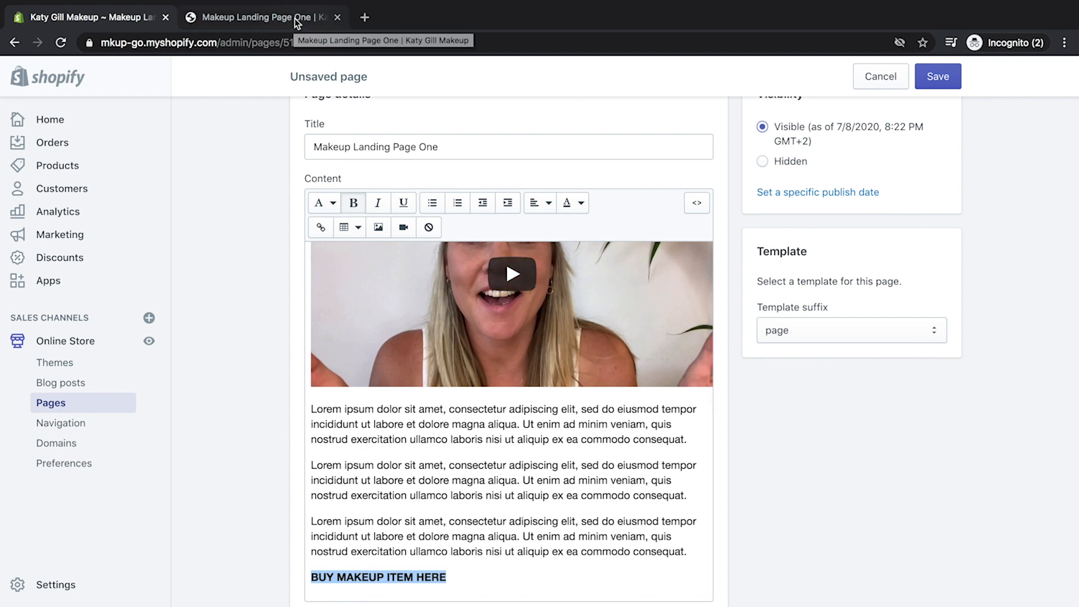
scroll(277, 126, up, 3)
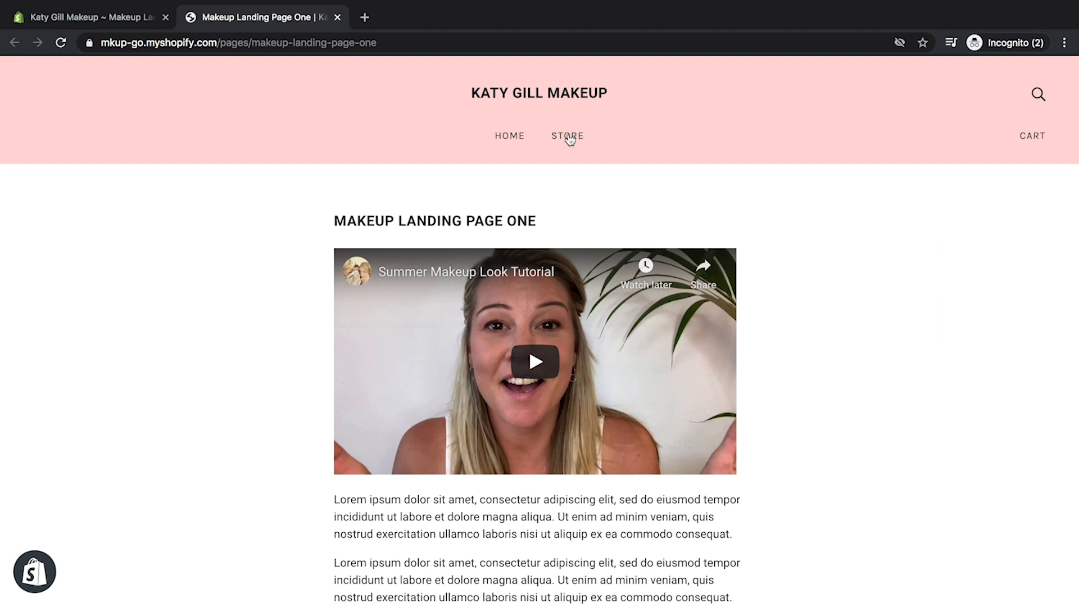
Open the Awesome Lipstick product page on the storefront and copy its URL
click(568, 137)
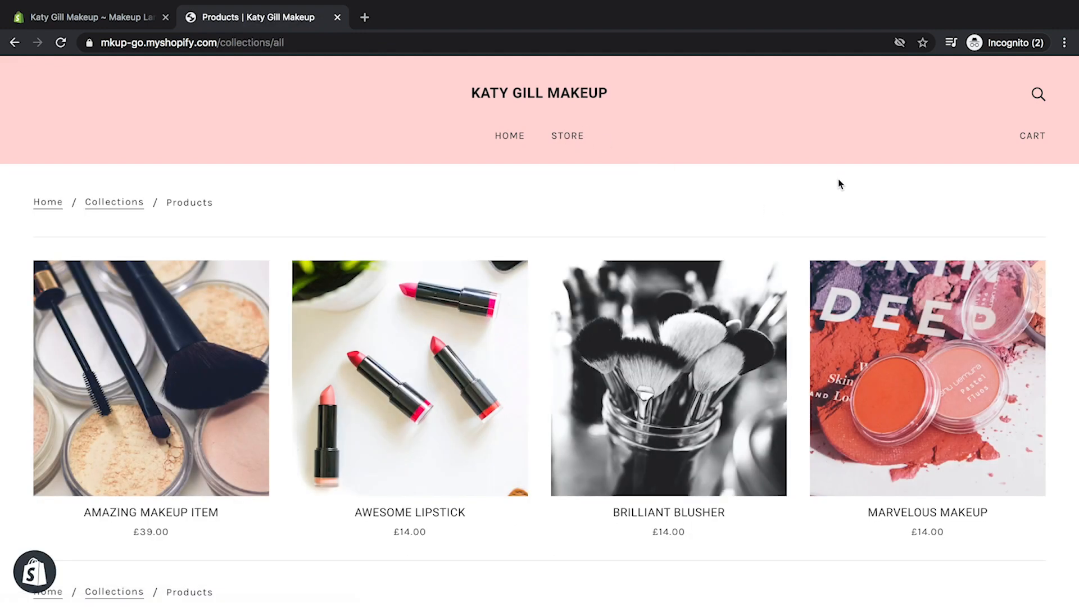
click(456, 408)
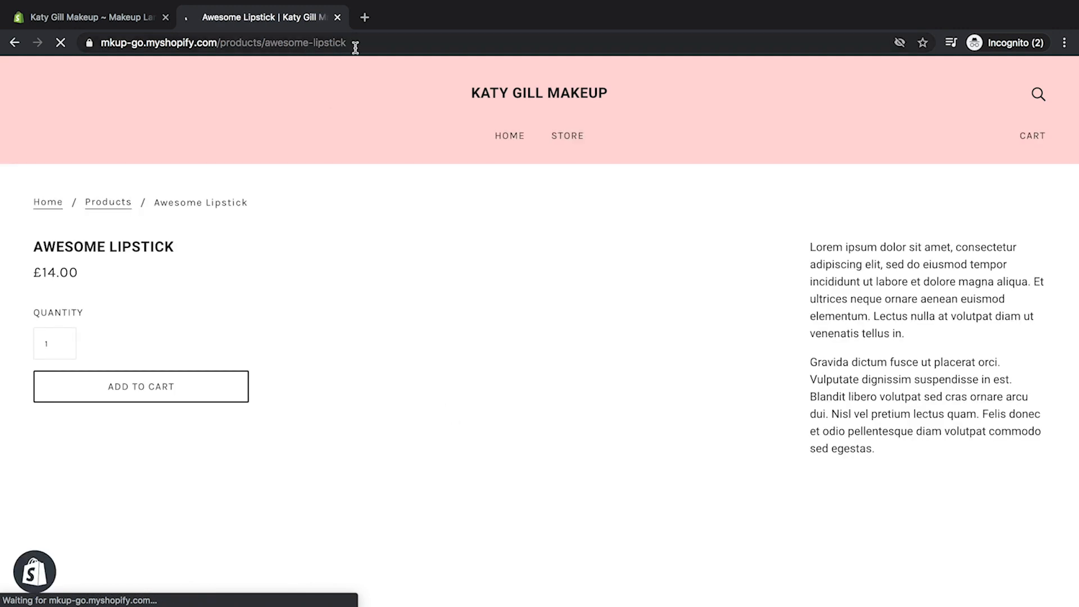
drag(354, 44, 100, 40)
right_click(169, 43)
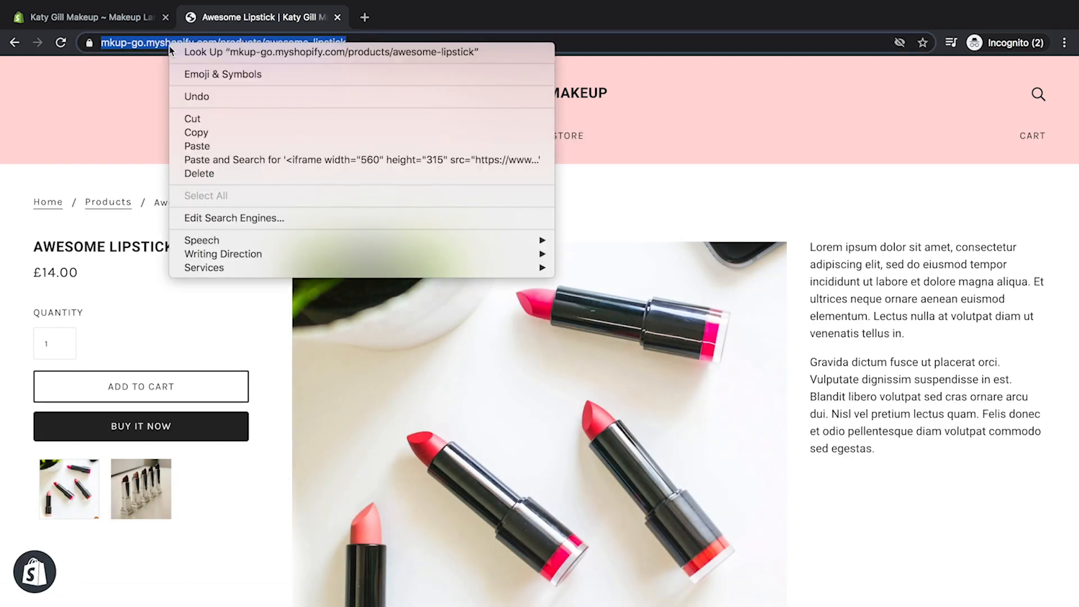
click(267, 135)
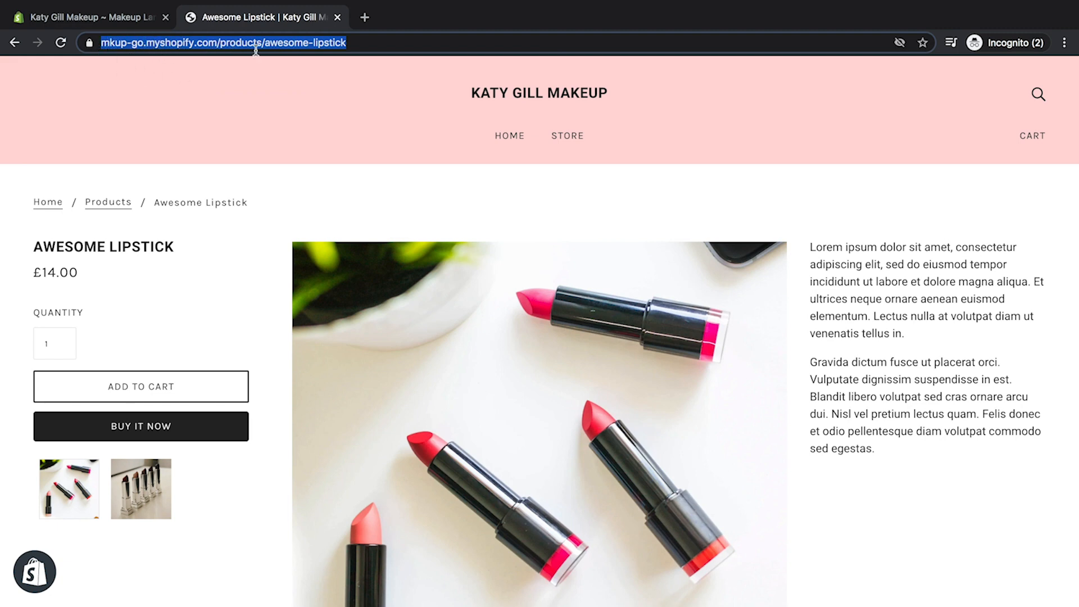
click(106, 20)
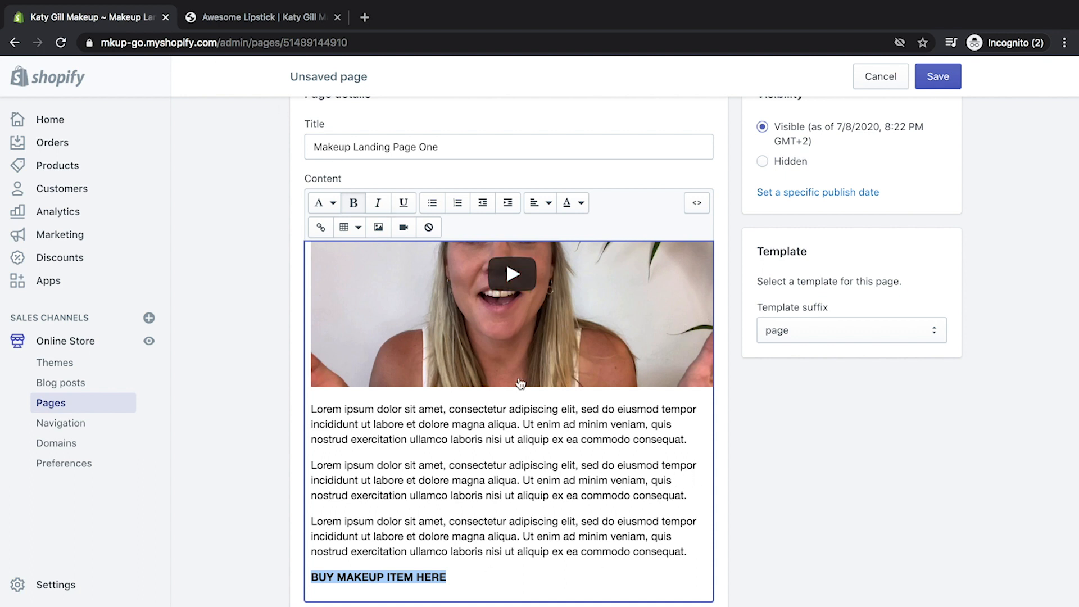
Link BUY MAKEUP ITEM HERE to the Awesome Lipstick URL with the title 'Buy Makeup'
click(321, 228)
click(389, 302)
right_click(388, 298)
click(451, 388)
click(418, 371)
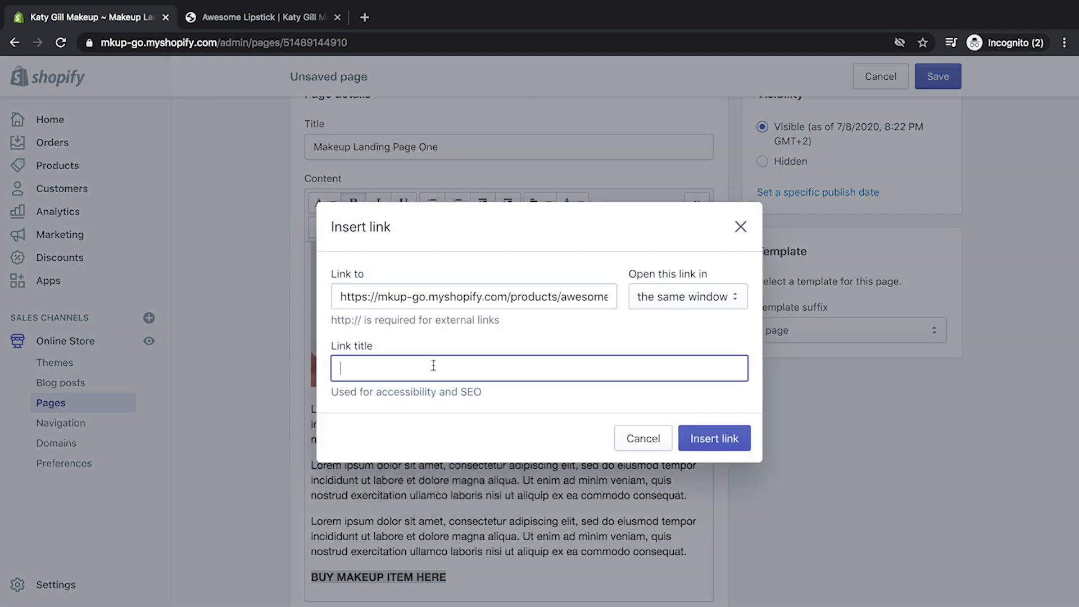
text(Buy Makeup)
click(693, 442)
Save the page and confirm on the storefront that the link reaches Awesome Lipstick
click(938, 77)
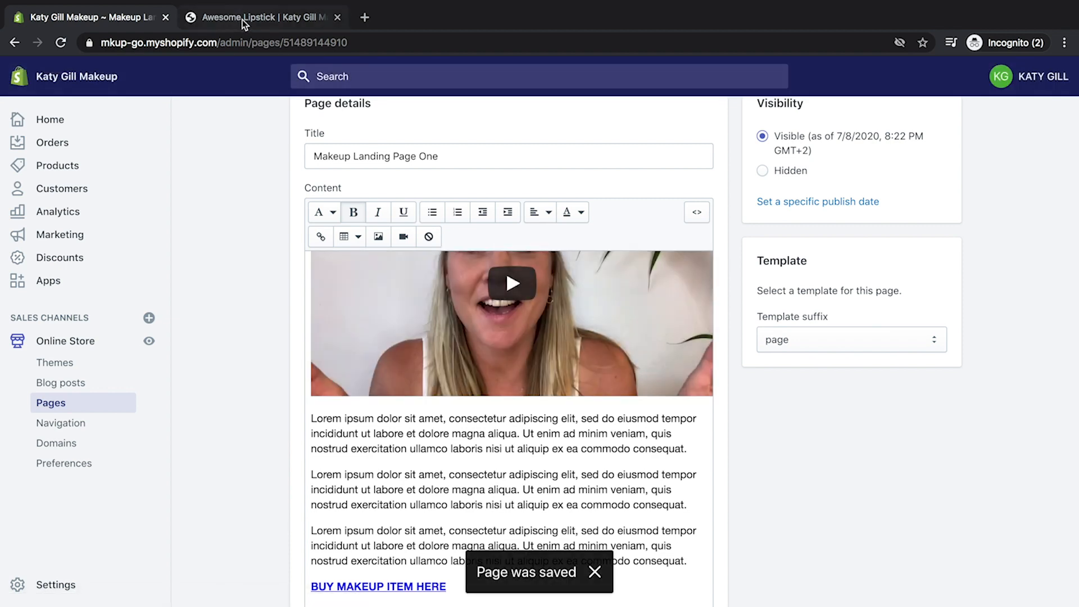
click(242, 19)
click(14, 42)
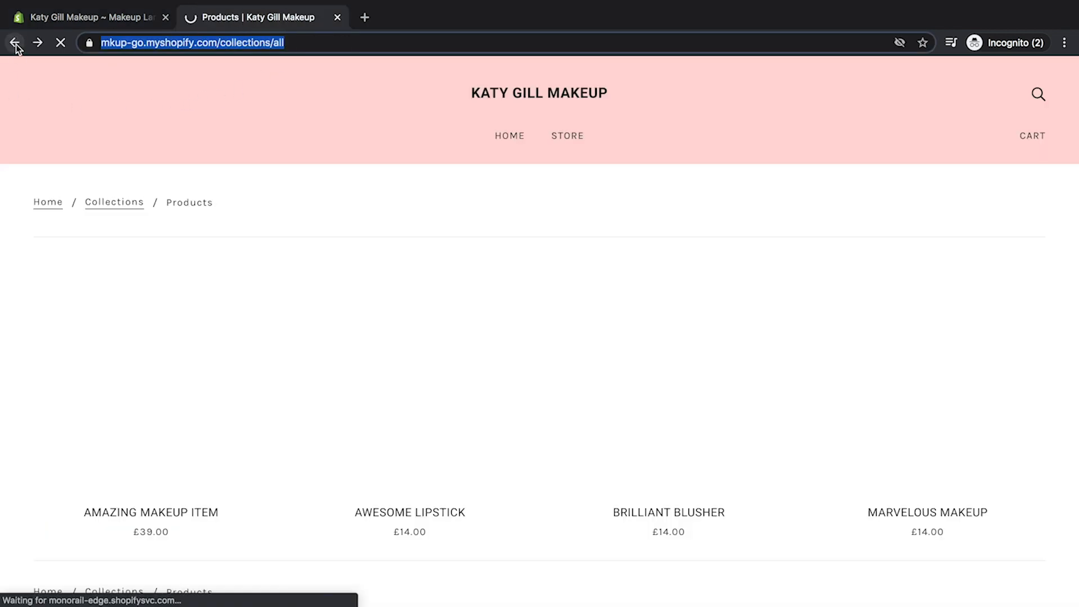
click(14, 42)
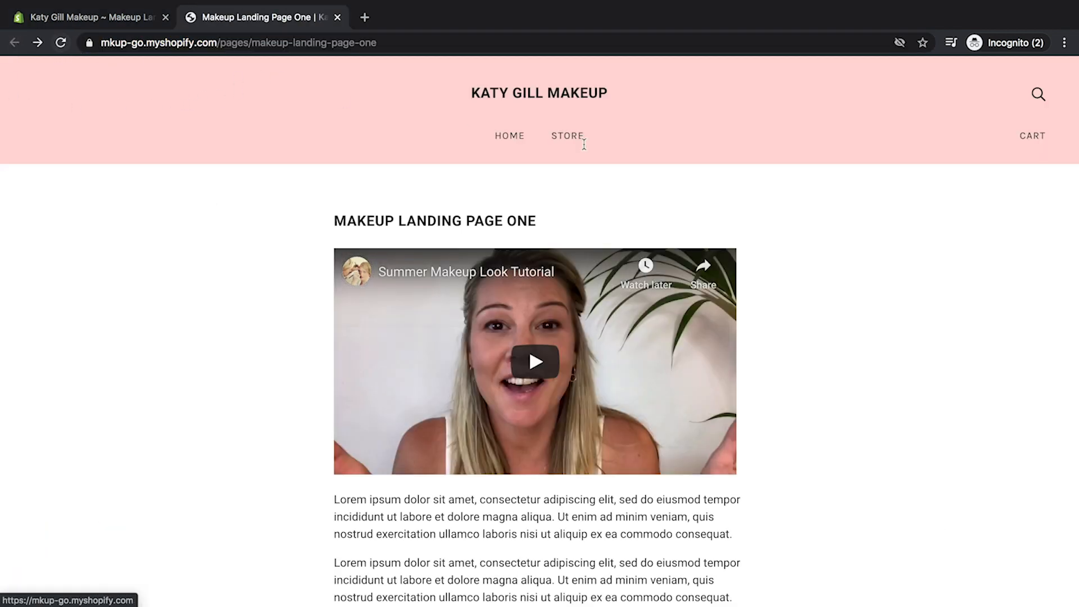
scroll(920, 276, down, 6)
scroll(921, 278, up, 3)
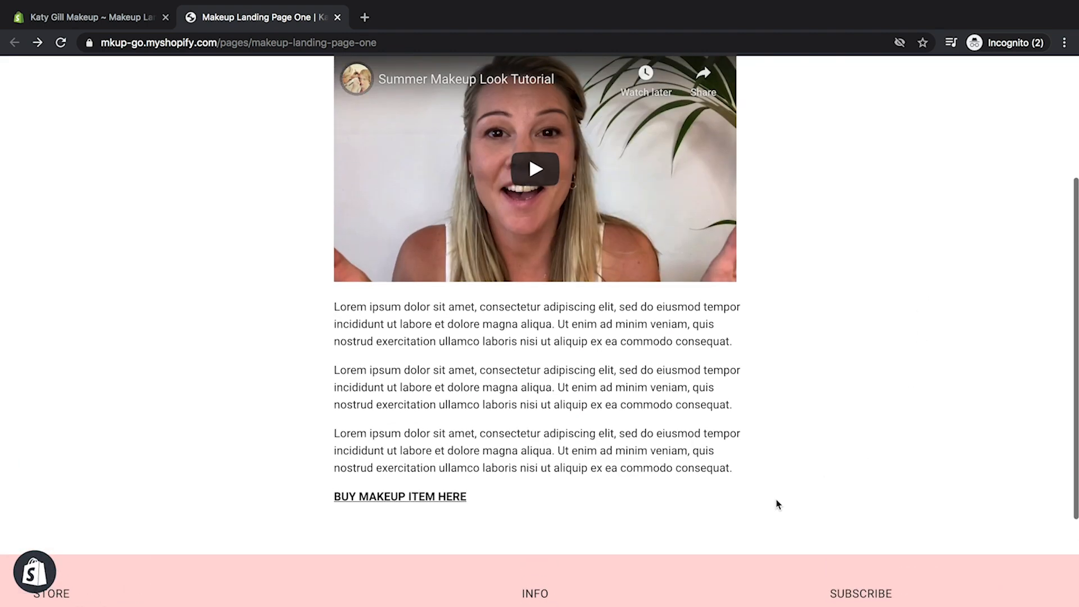
click(438, 499)
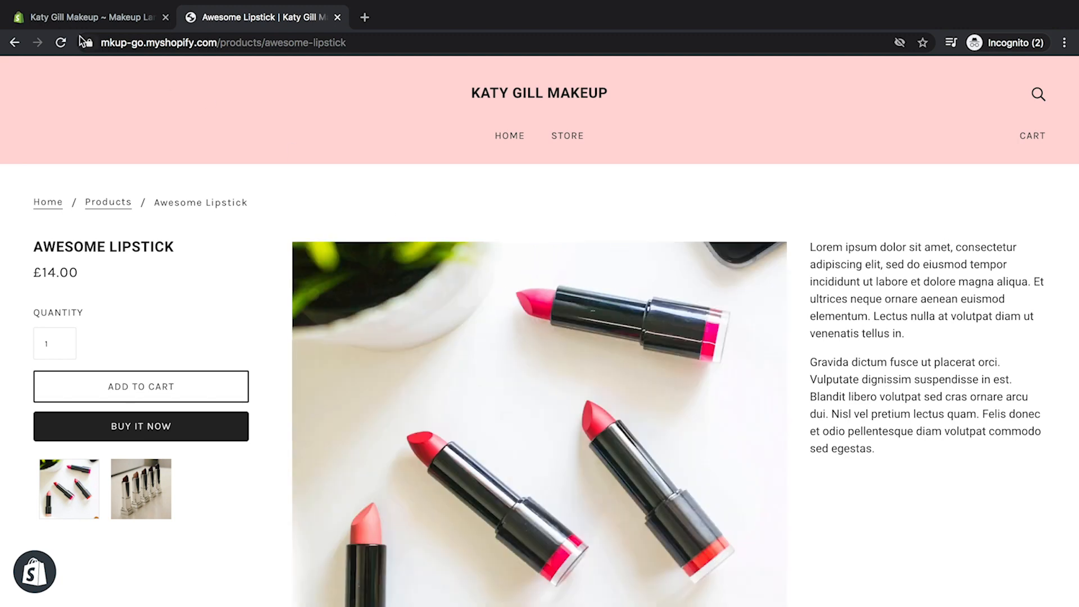
click(14, 42)
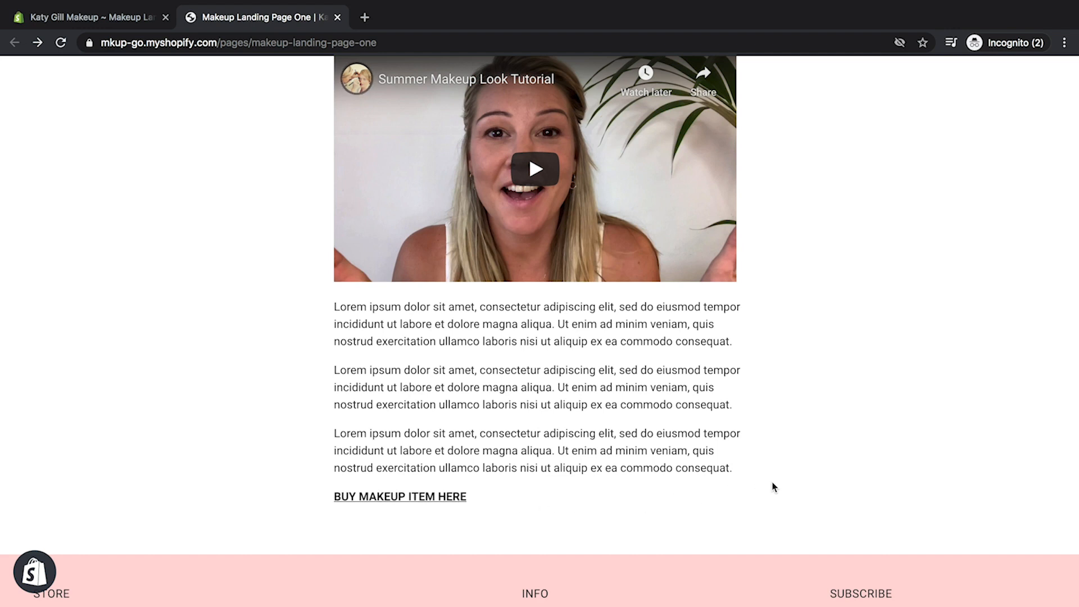
click(128, 22)
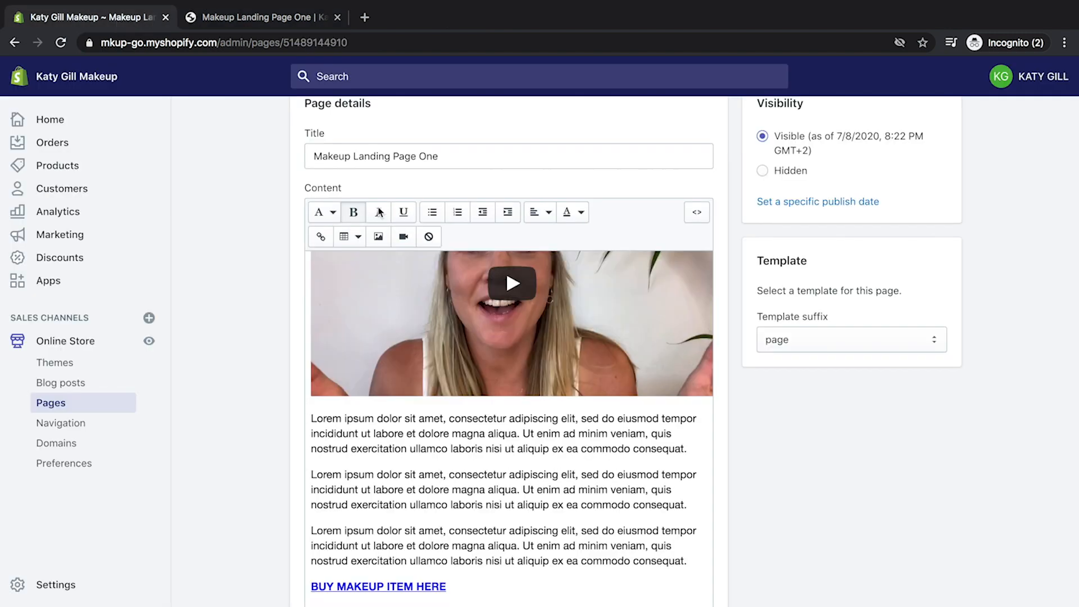
Scroll back to the top of the saved landing page editor
scroll(1045, 380, up, 3)
scroll(1044, 380, up, 1)
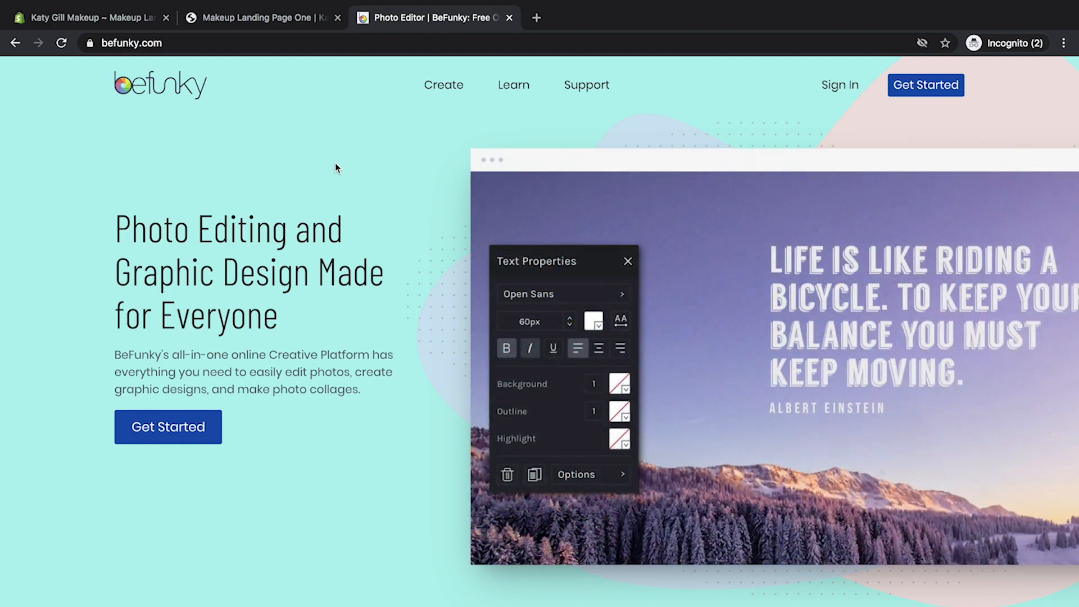
Start a new BeFunky project using Get Started and Create a Design
scroll(399, 116, down, 1)
scroll(400, 146, up, 1)
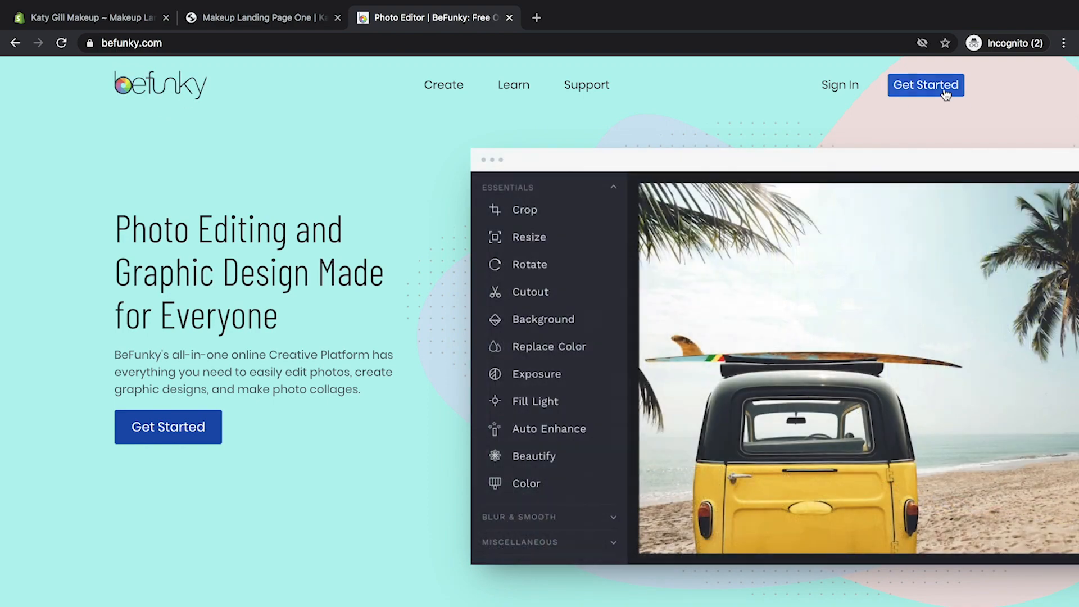
click(936, 84)
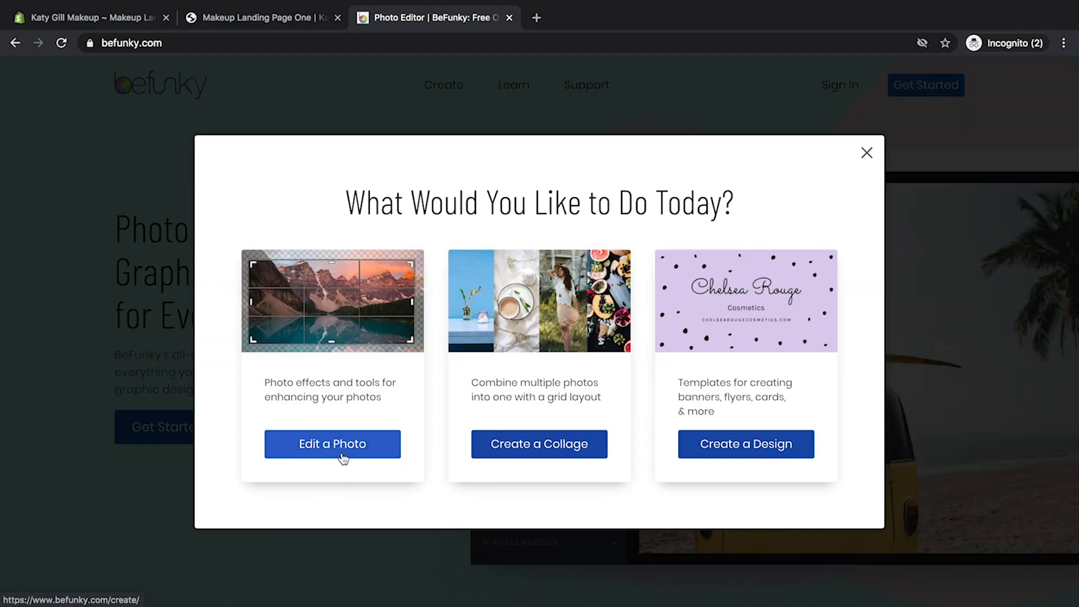
click(773, 447)
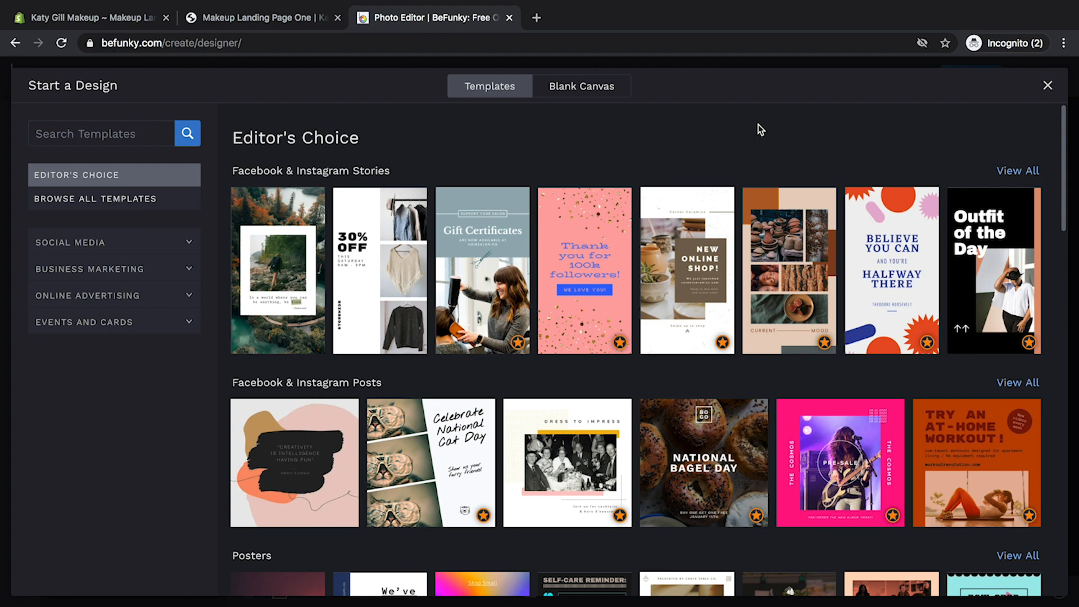
Filter the templates to Social Media > Facebook Page Covers and scroll through them
click(149, 243)
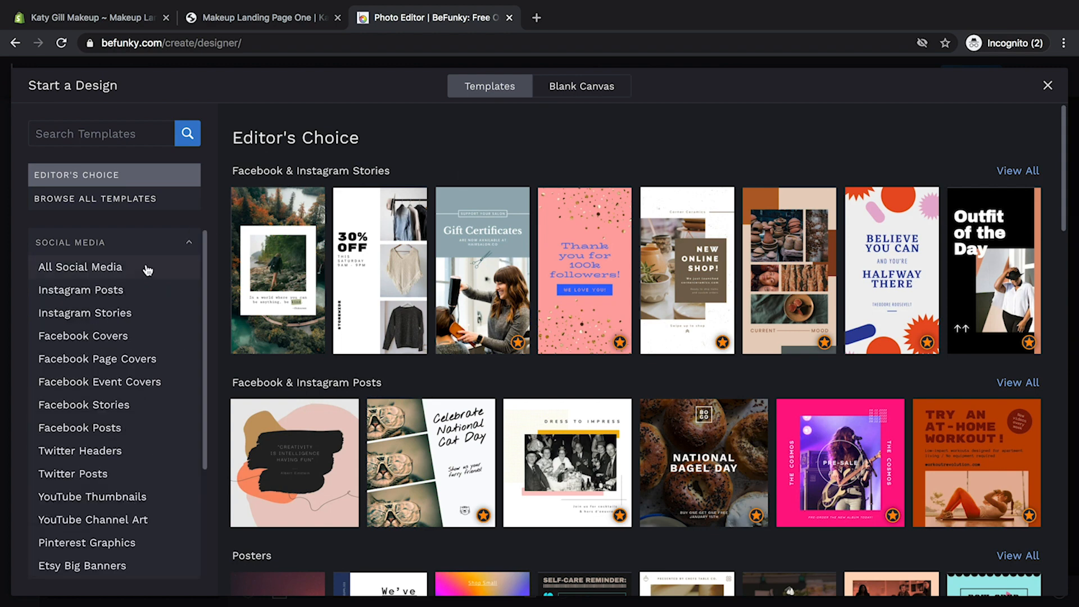
click(149, 268)
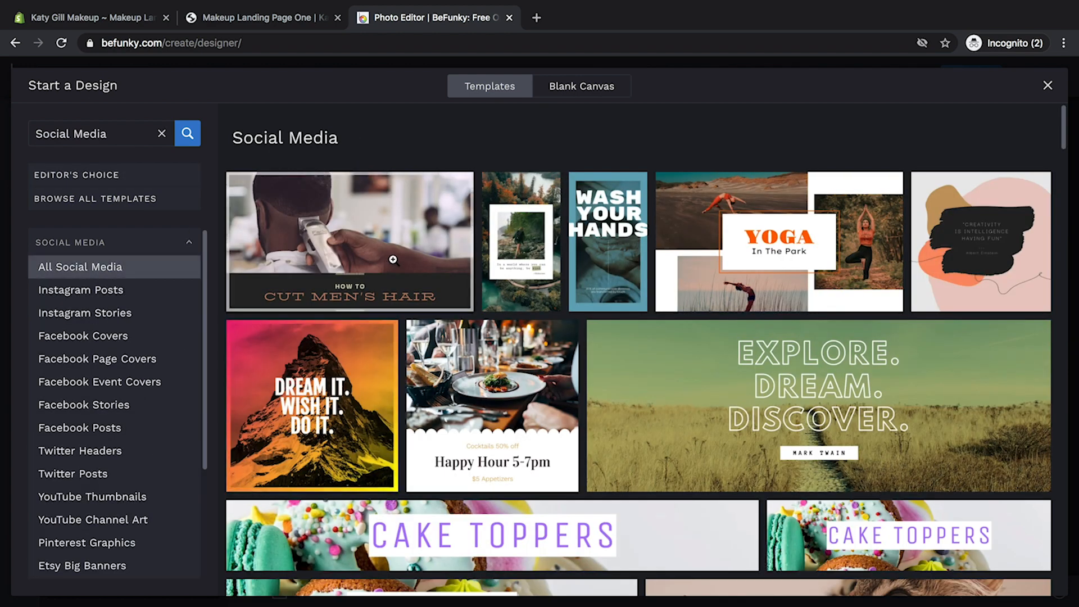
click(147, 359)
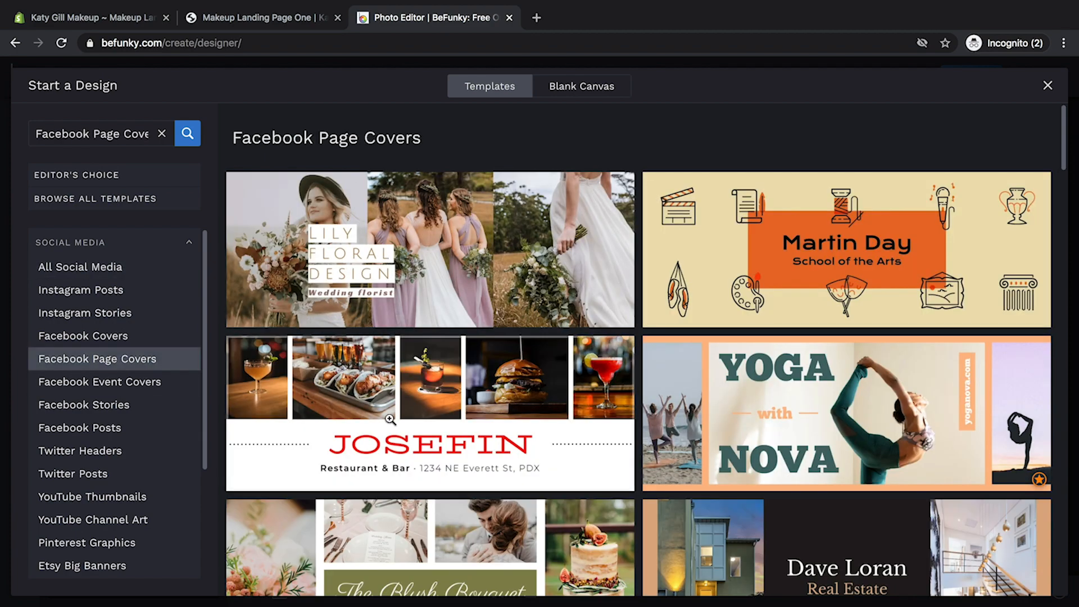
scroll(632, 275, down, 4)
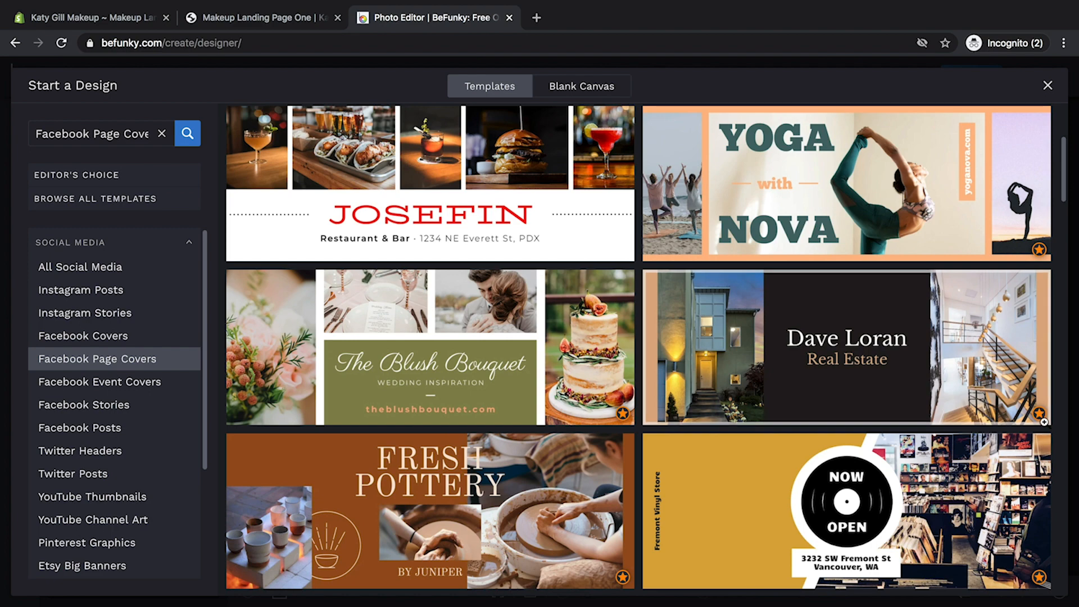
scroll(867, 353, up, 4)
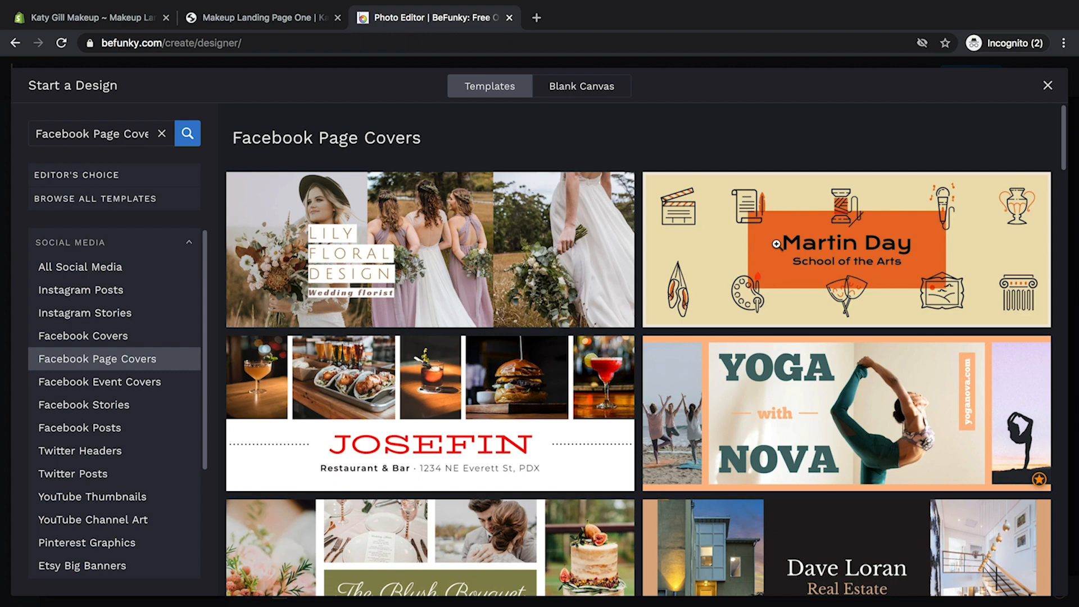
click(599, 90)
Enter width 900 and height 300 px for the blank canvas and create it
double_click(92, 196)
text(900)
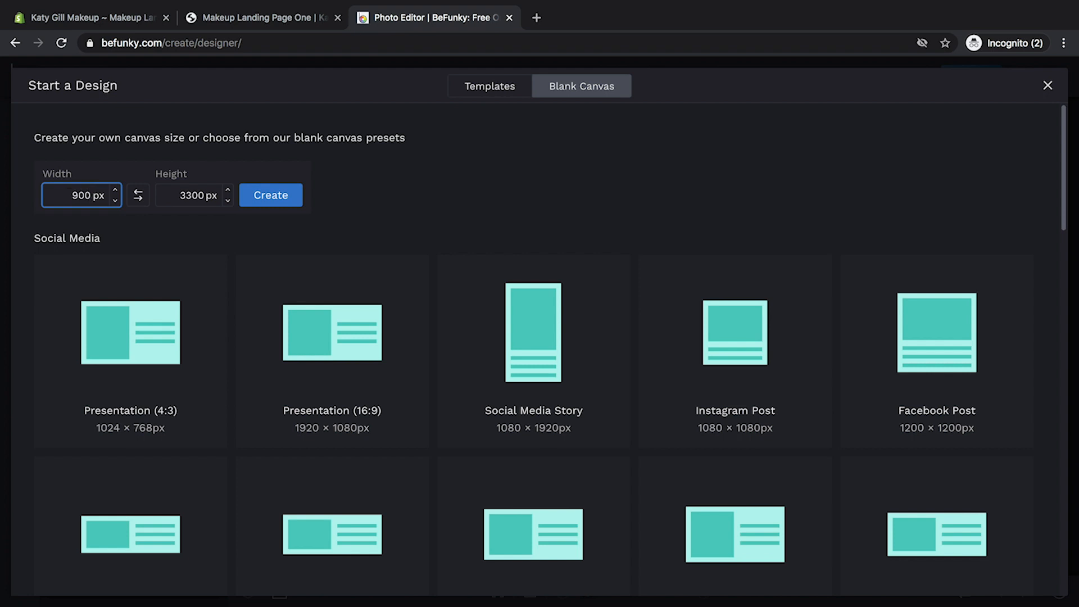
click(187, 195)
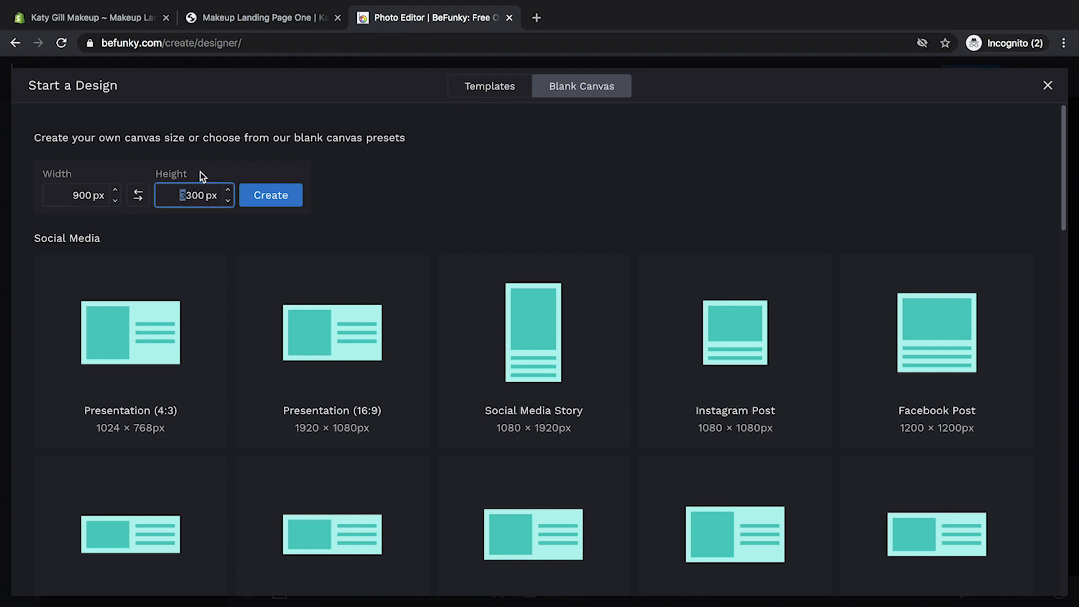
click(289, 197)
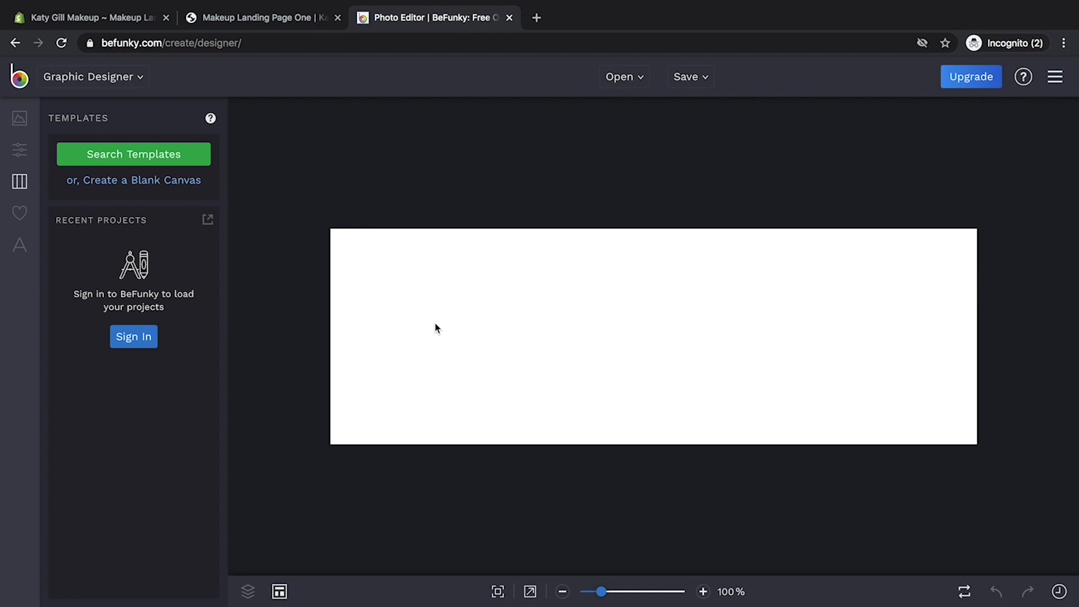
Upload the makeup photo product-2-2.jpg from the computer into BeFunky's Image Manager
click(20, 119)
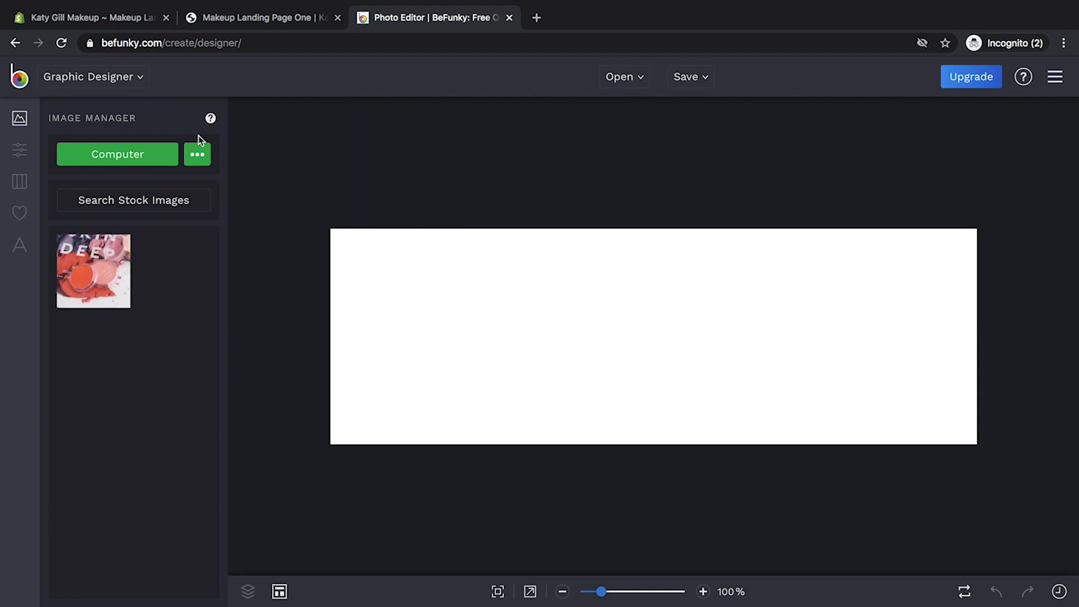
click(124, 158)
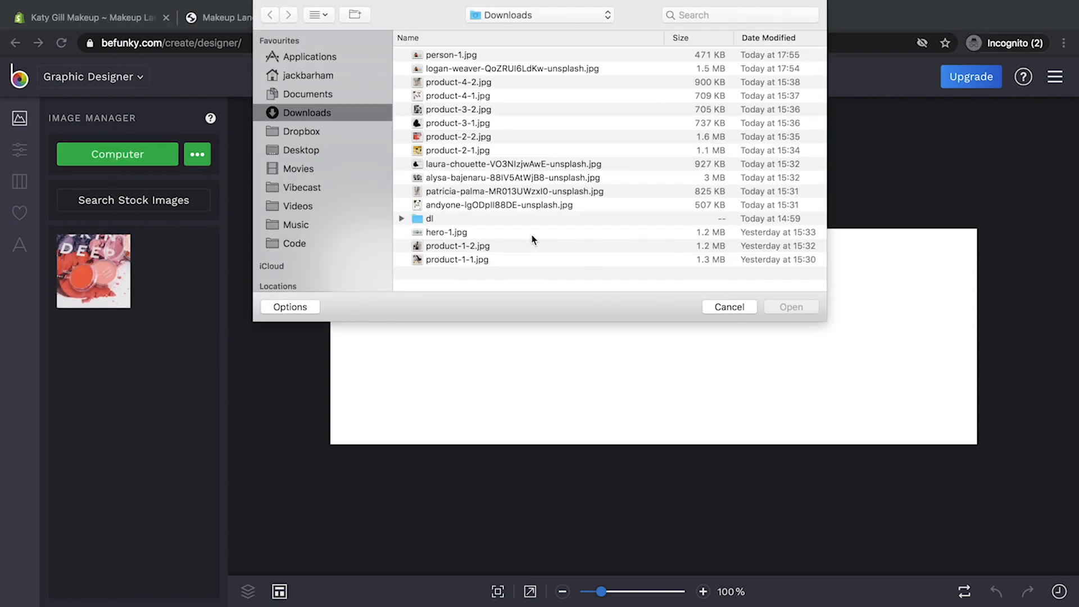
click(482, 137)
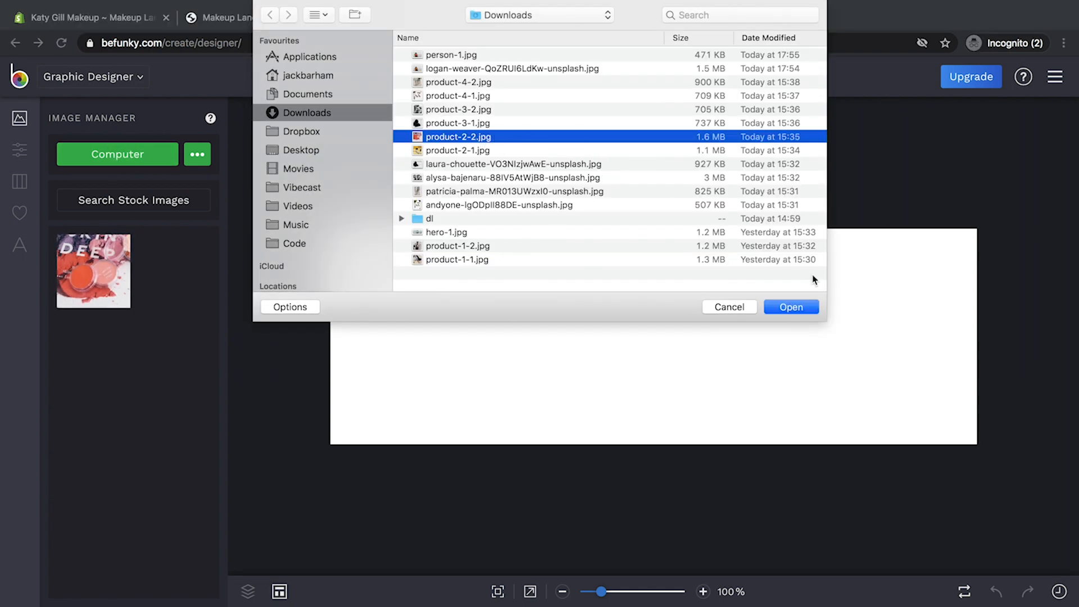
click(792, 306)
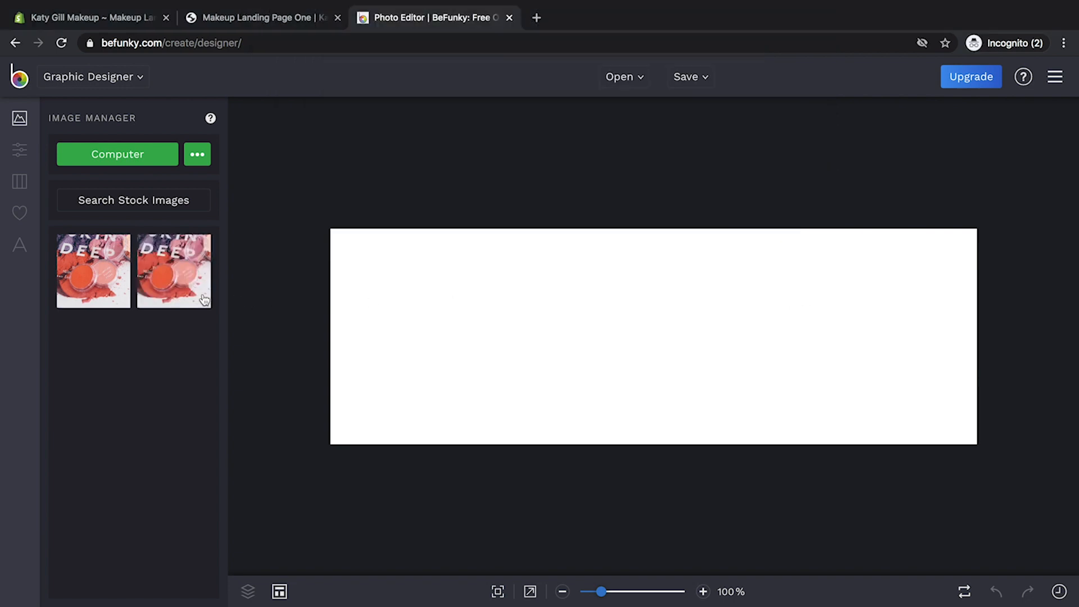
Place the makeup photo on the canvas and enlarge it to fill the banner's left side
drag(179, 270, 414, 308)
drag(473, 368, 572, 441)
drag(484, 391, 454, 366)
drag(529, 426, 554, 451)
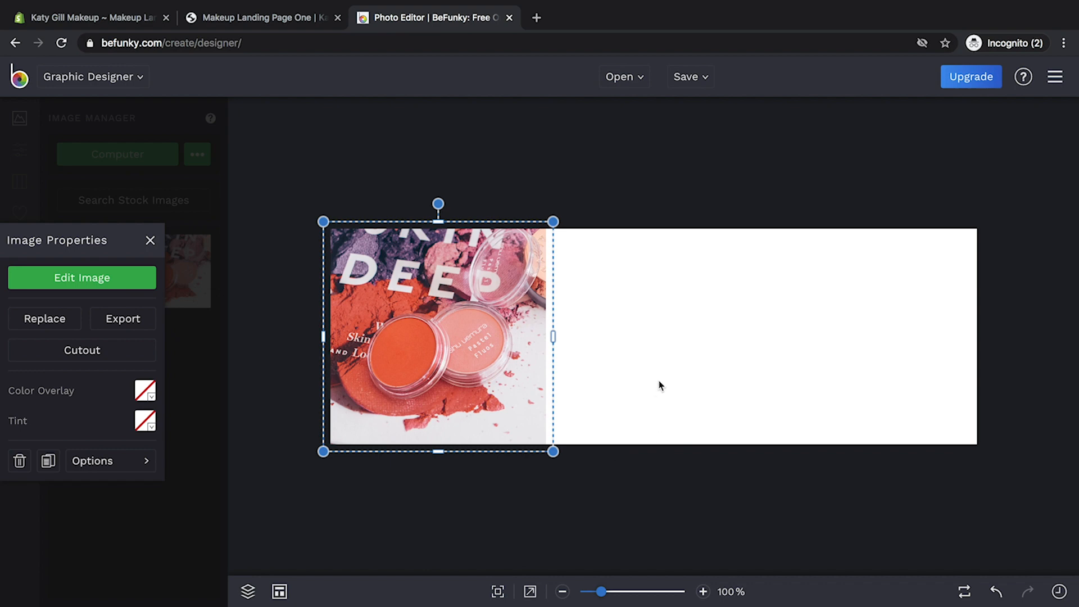
click(573, 347)
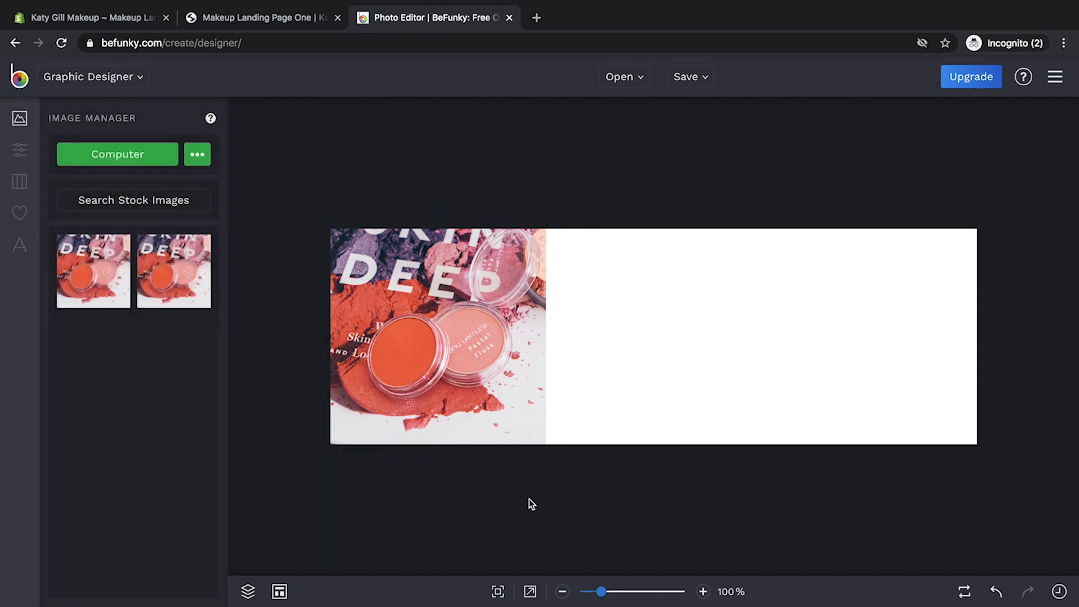
click(550, 447)
drag(551, 450, 614, 493)
drag(531, 380, 538, 366)
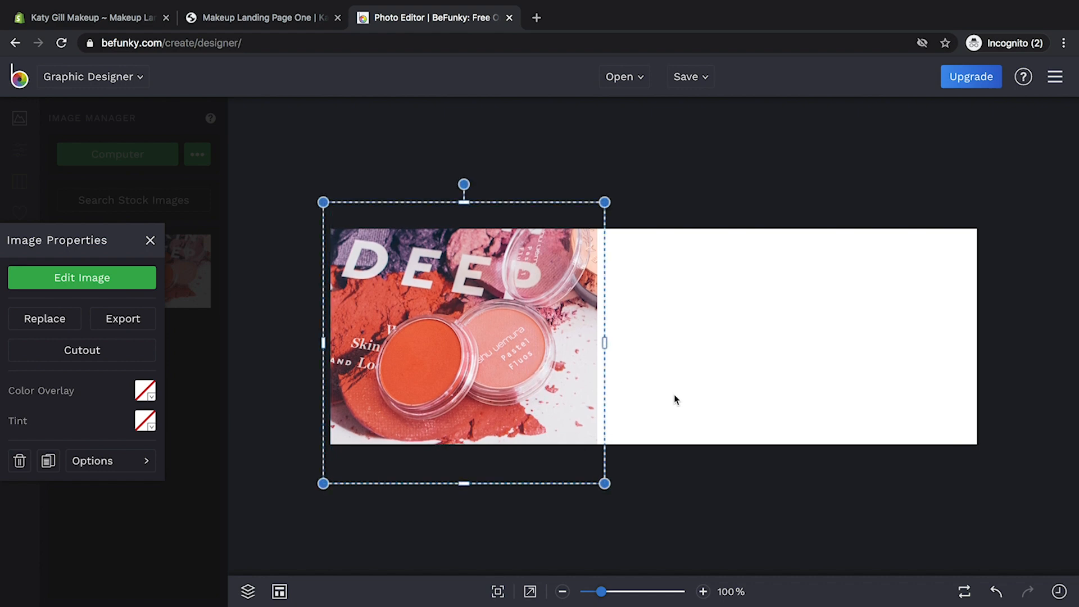
click(707, 503)
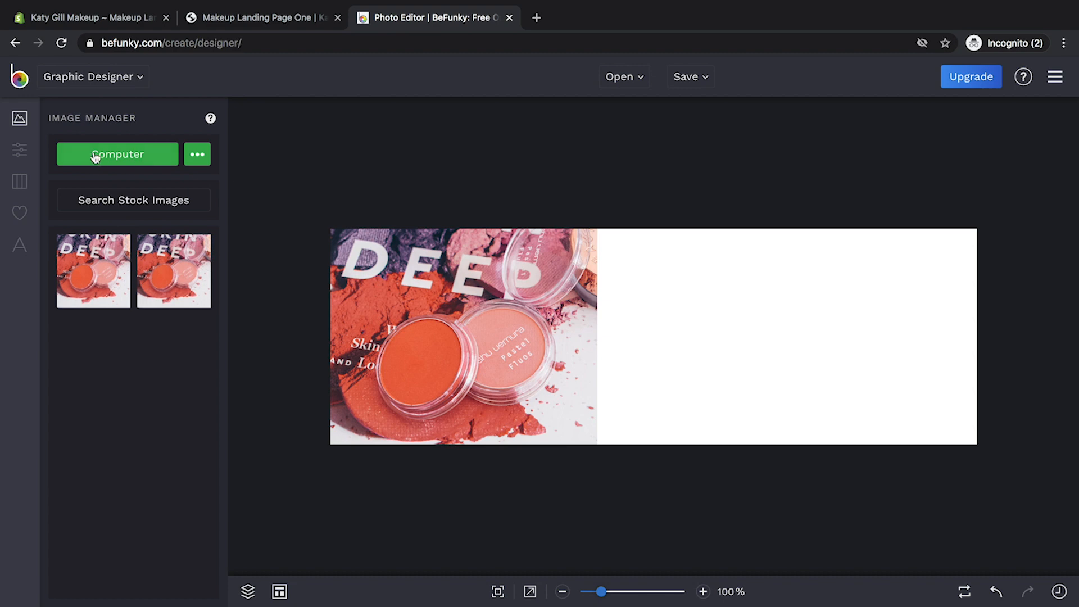
Set the banner background to orange (#E96846), sampled from the compact in the photo
click(19, 151)
click(72, 243)
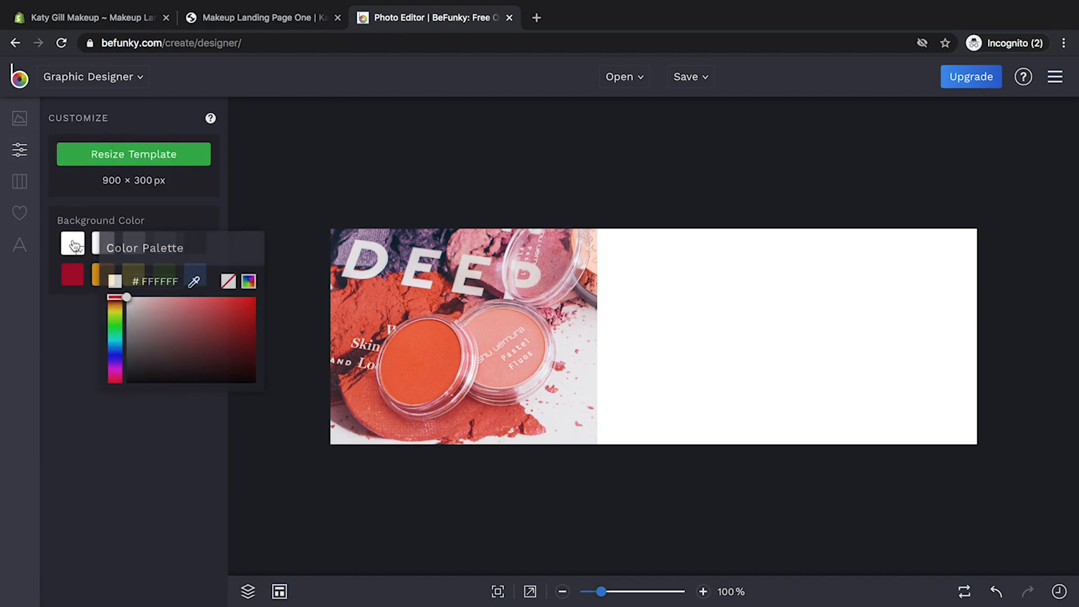
click(195, 284)
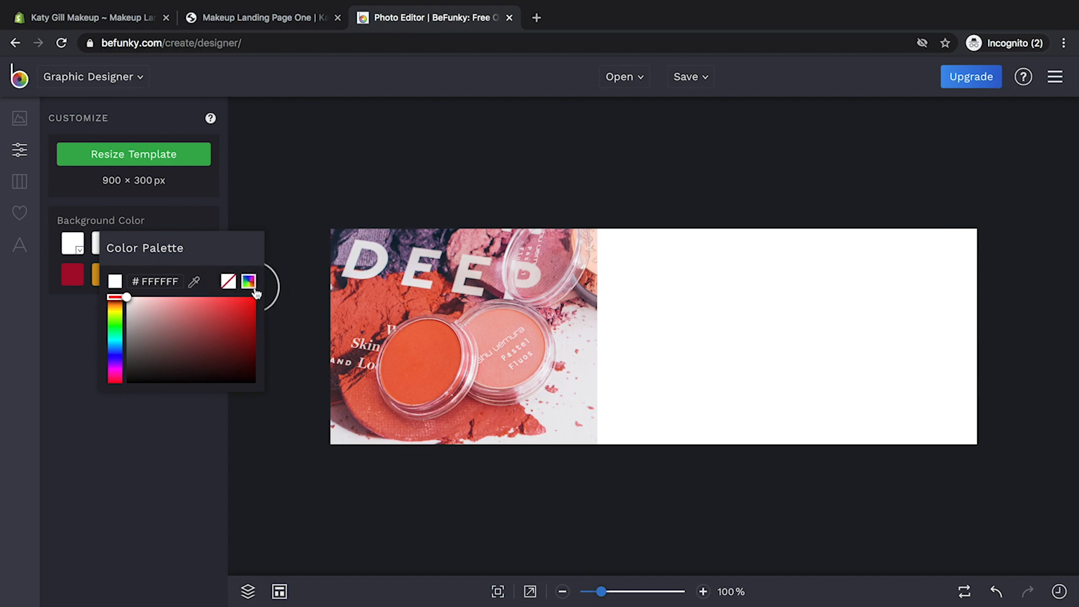
click(424, 350)
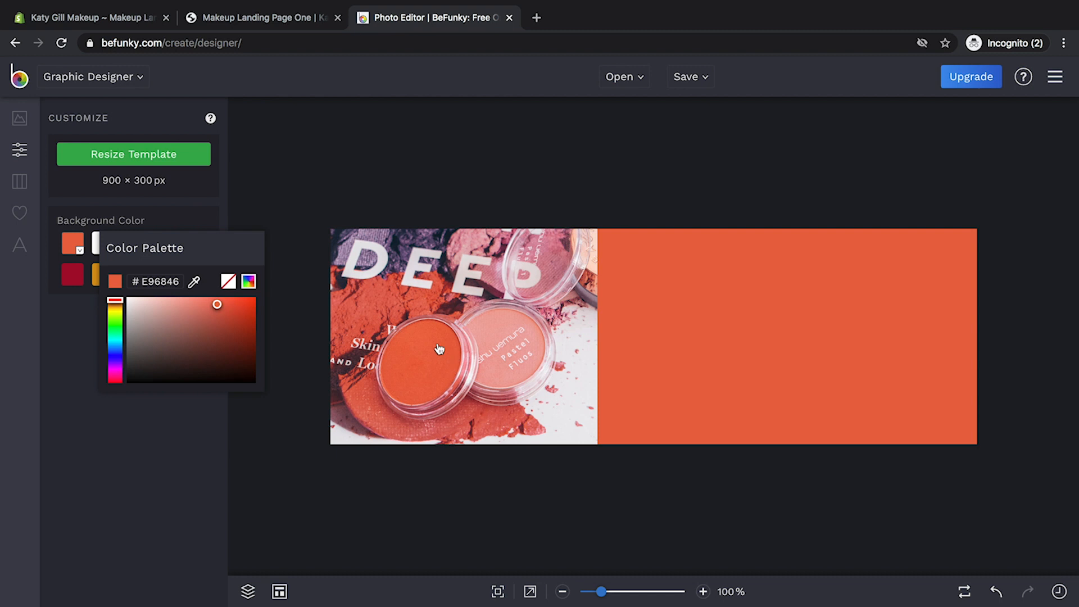
click(283, 187)
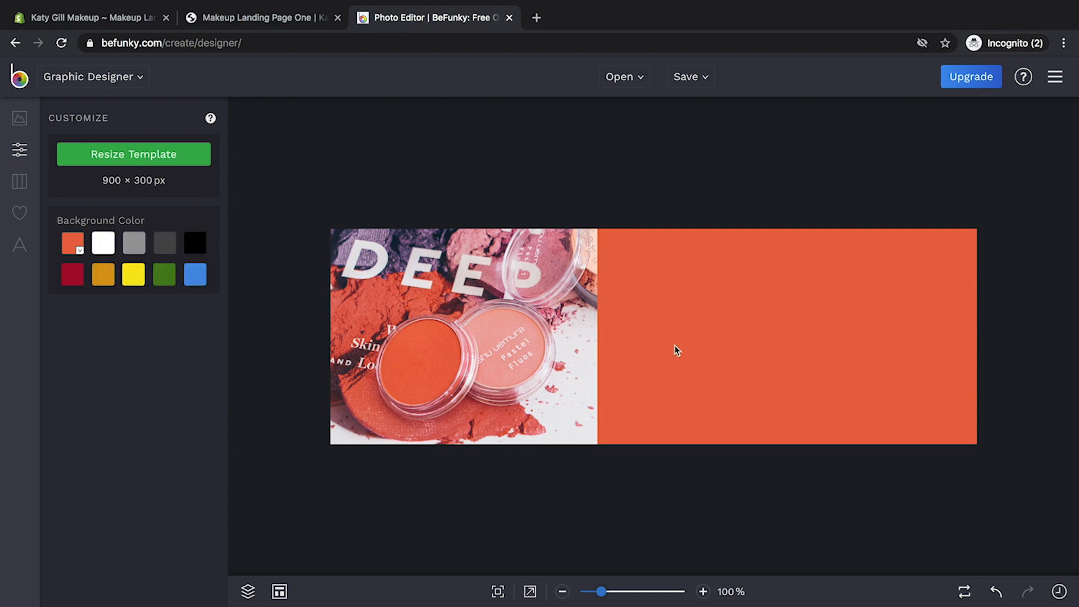
Add a centre-aligned 'BUY MAKEUP' text box near the top of the orange half
click(29, 250)
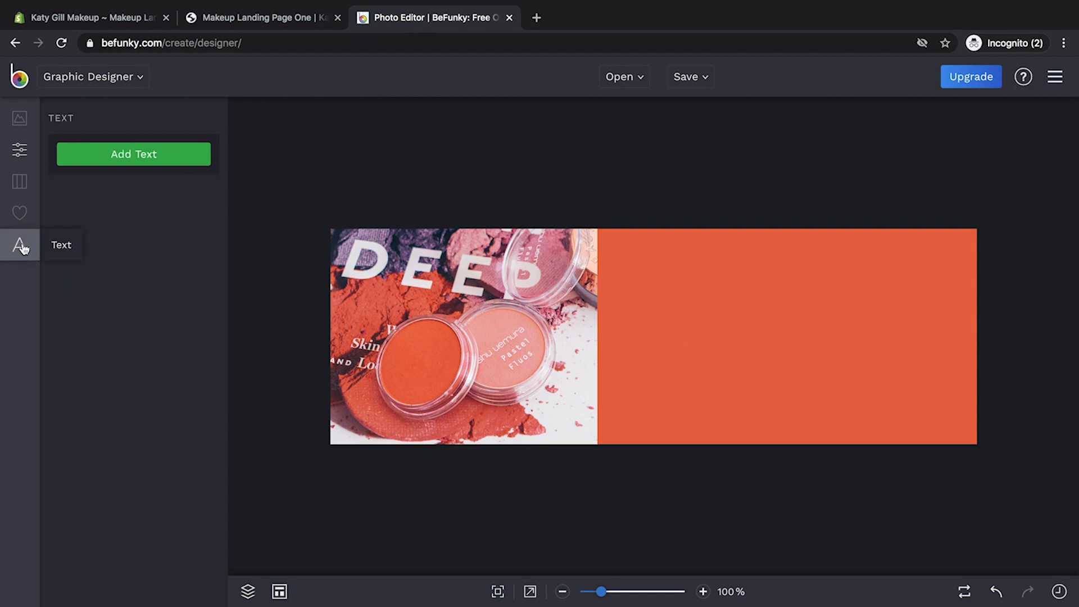
click(135, 156)
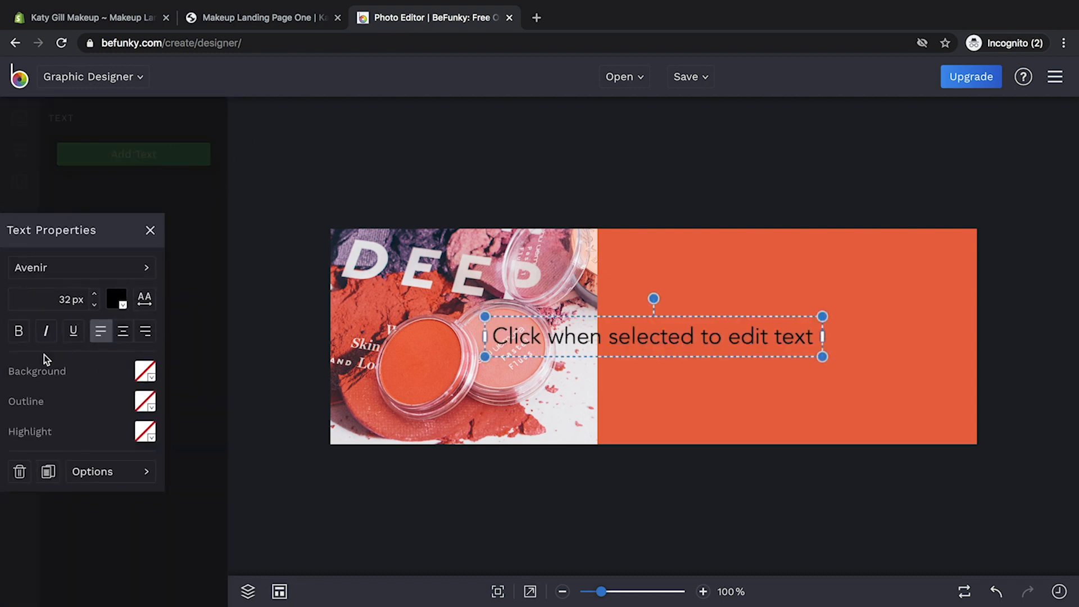
click(532, 335)
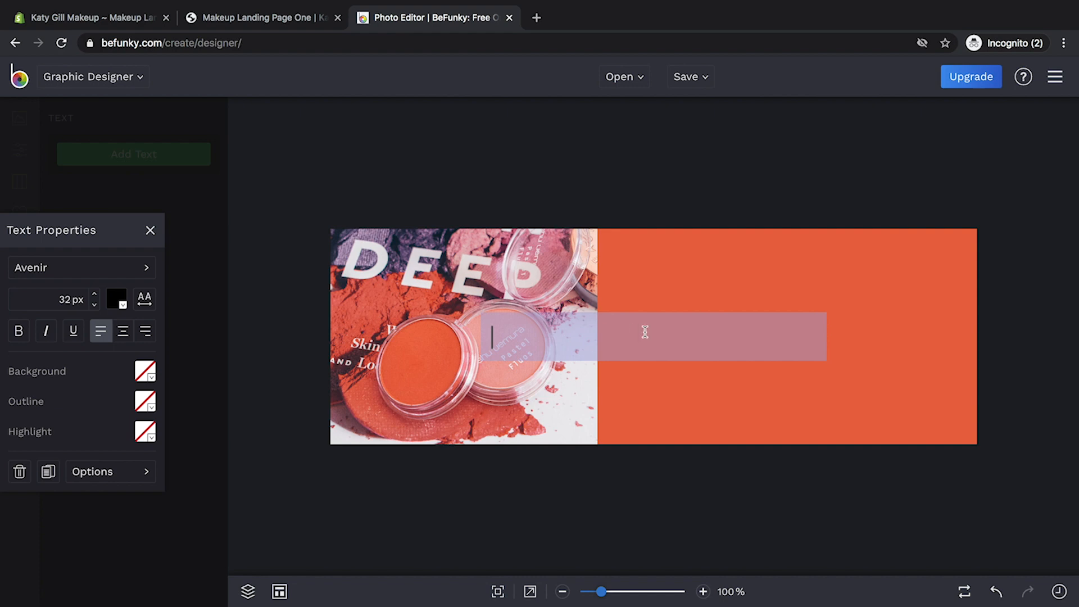
text(BUY MAKEUO)
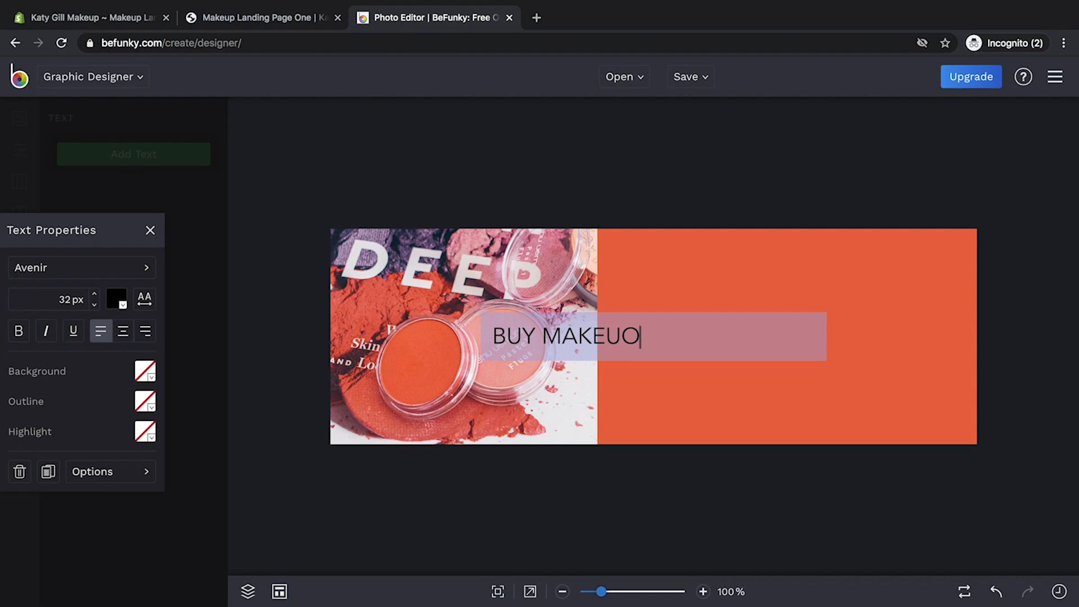
key(BackSpace)
text(P)
click(733, 388)
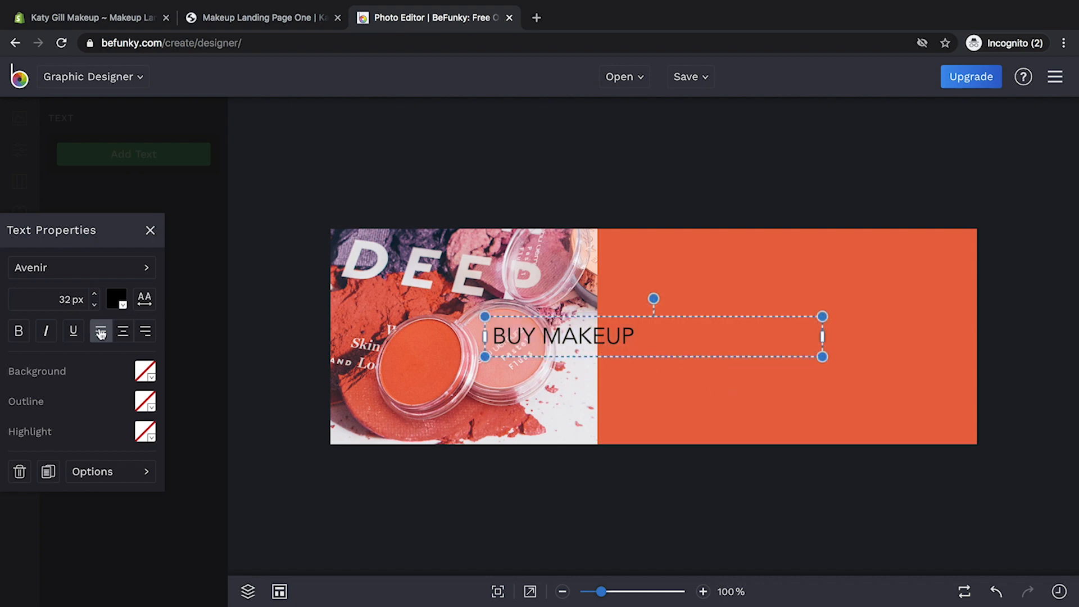
click(123, 330)
drag(665, 337, 784, 278)
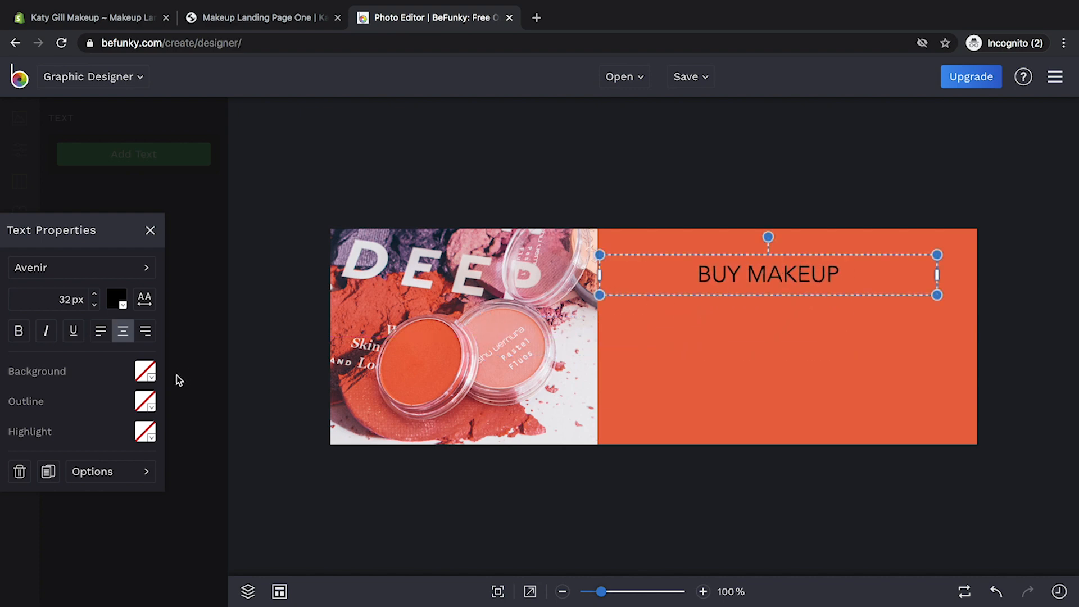
Make the BUY MAKEUP heading Avenir Black in white
click(89, 265)
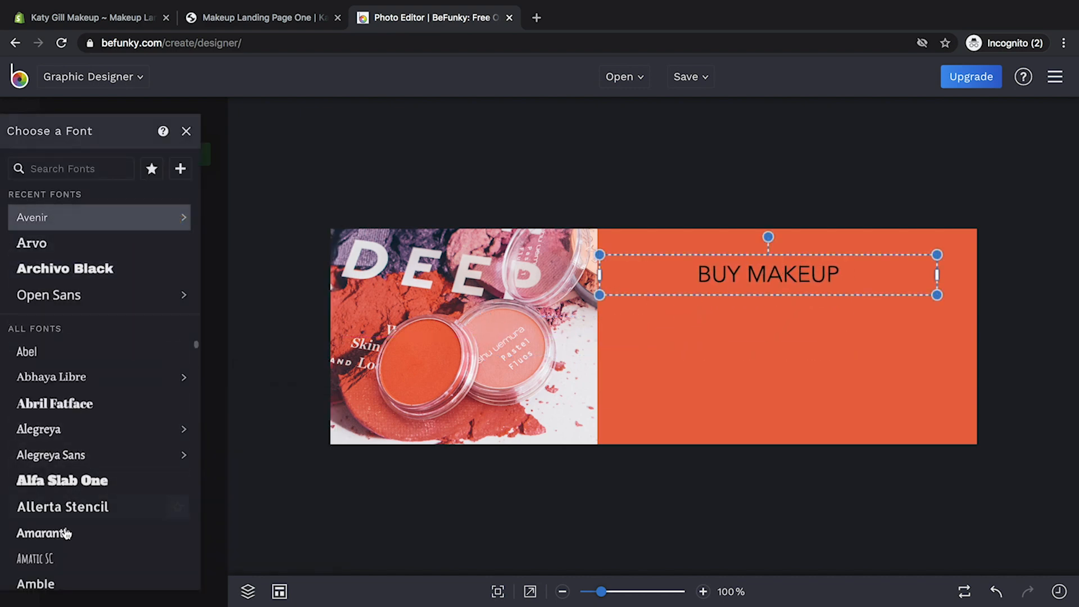
mouse_move(100, 220)
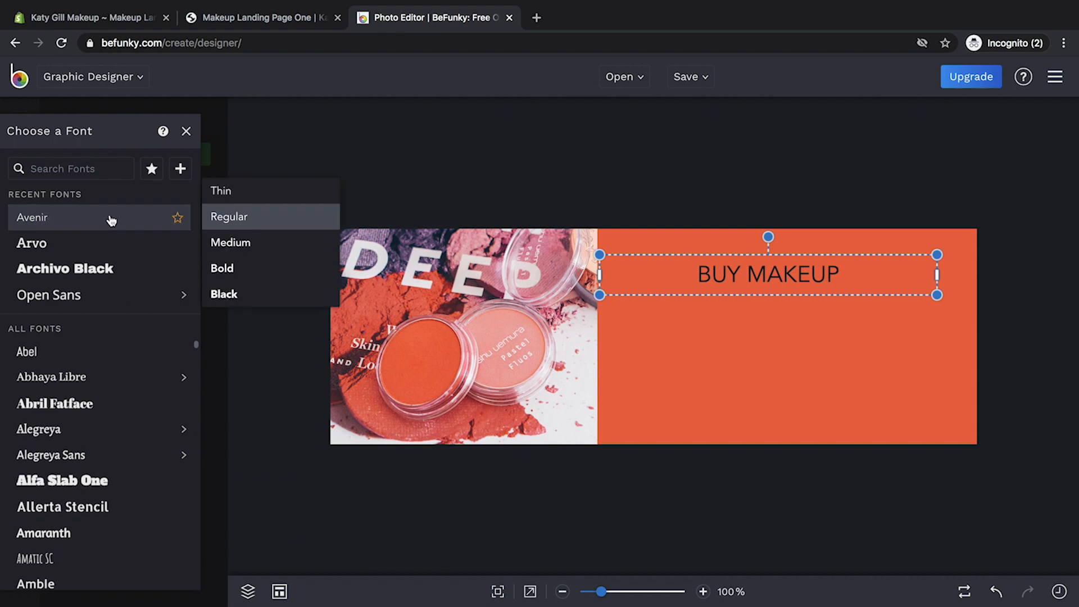
click(252, 296)
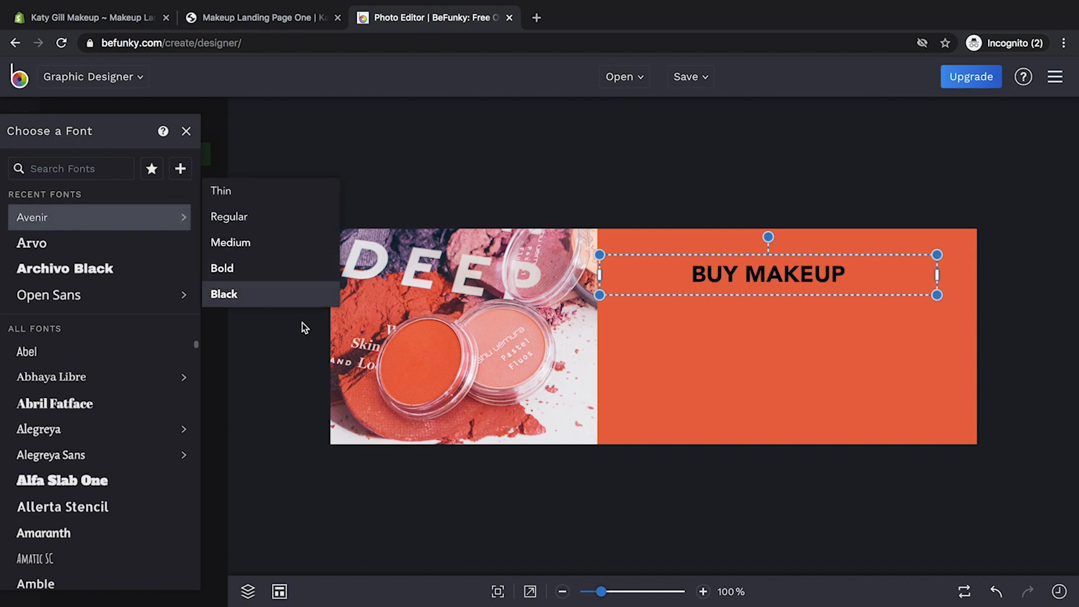
click(254, 411)
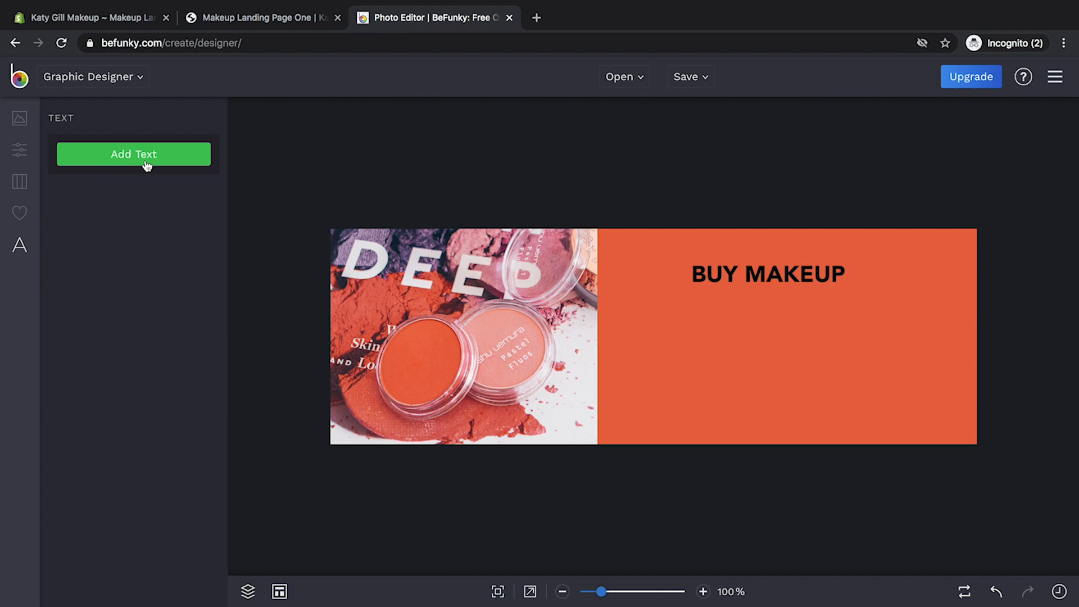
click(742, 278)
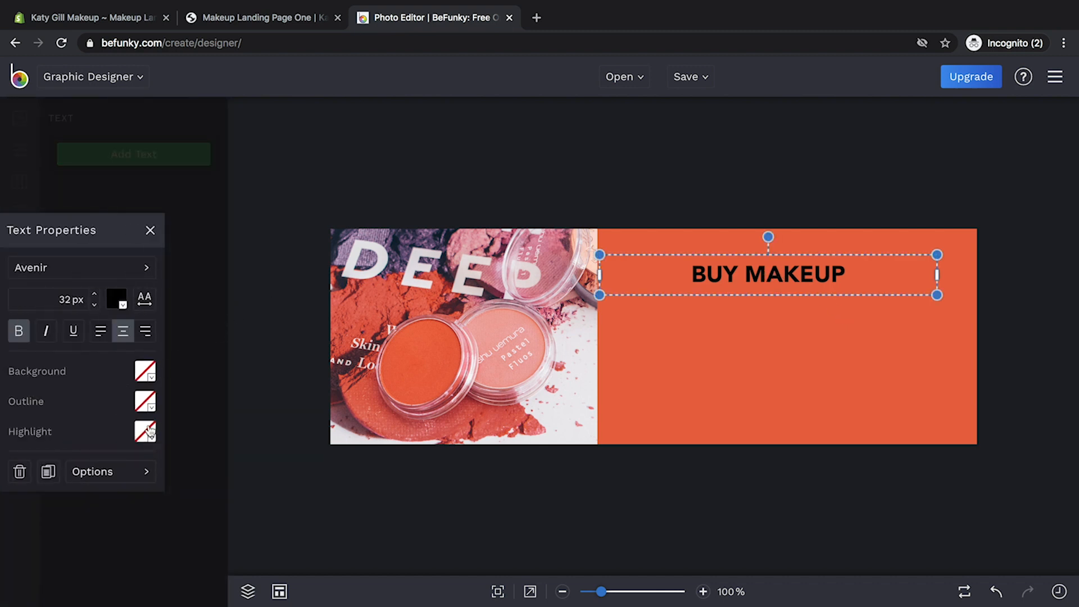
click(116, 298)
click(170, 354)
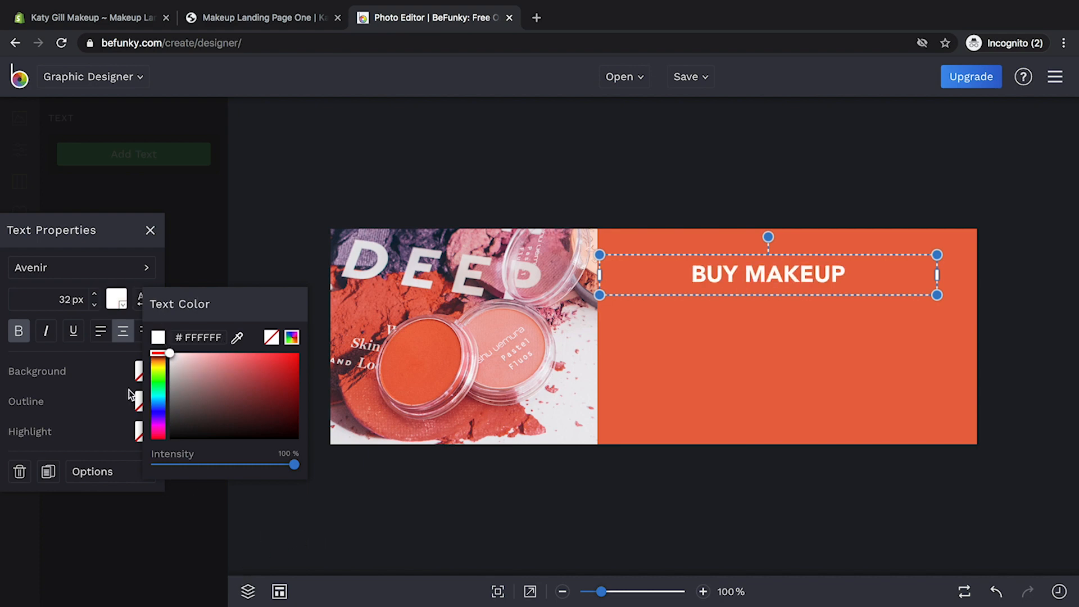
Set the heading size to 56 px and recentre it over the orange half
click(49, 293)
drag(70, 299, 61, 299)
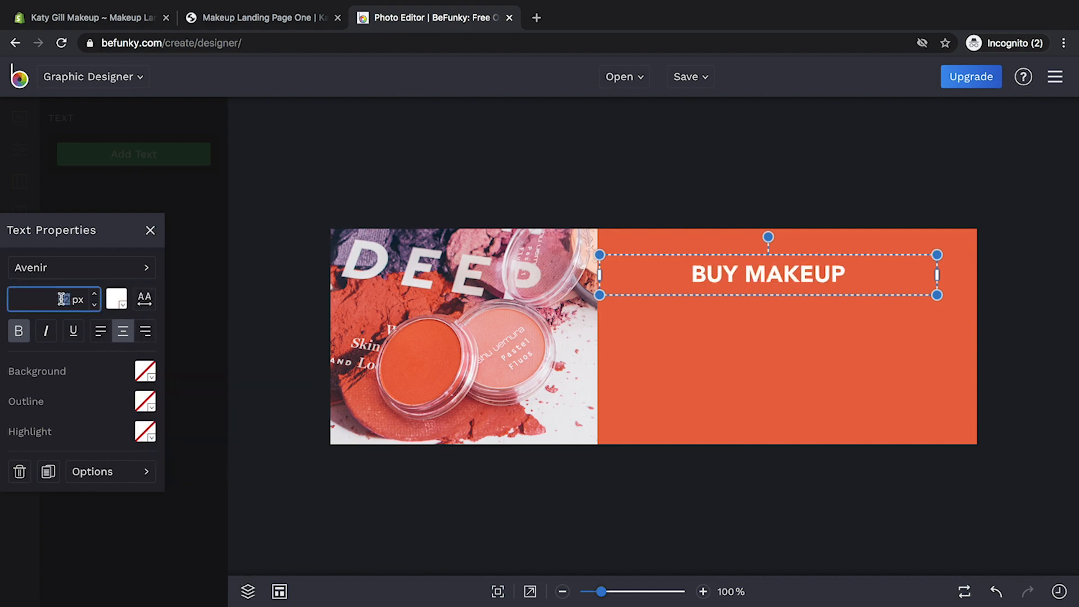
text(56)
key(Return)
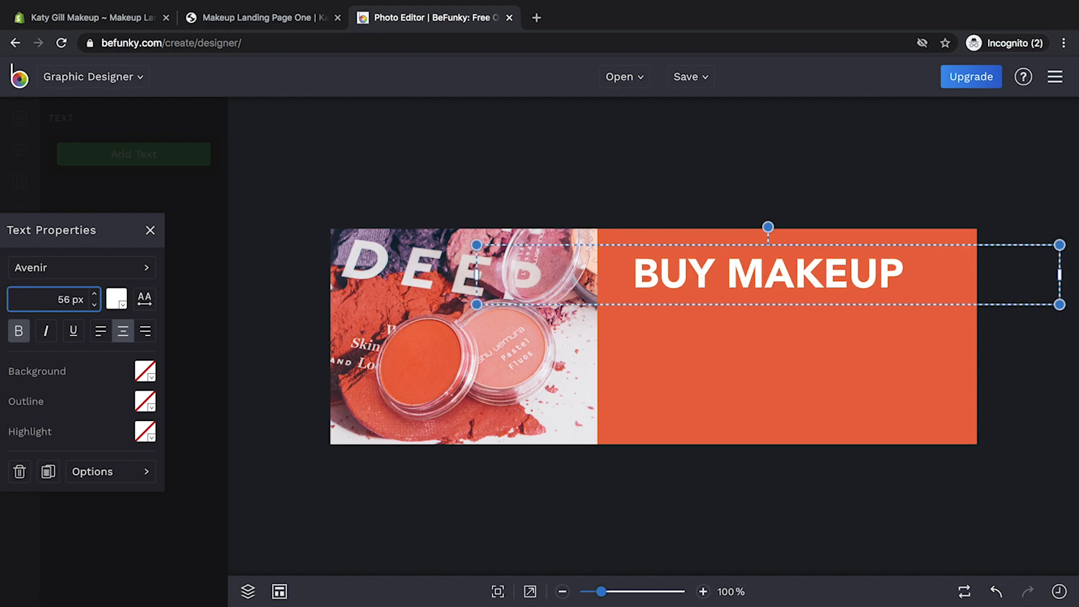
click(751, 393)
mouse_move(790, 285)
mouse_down()
mouse_move(809, 298)
mouse_move(795, 293)
mouse_up()
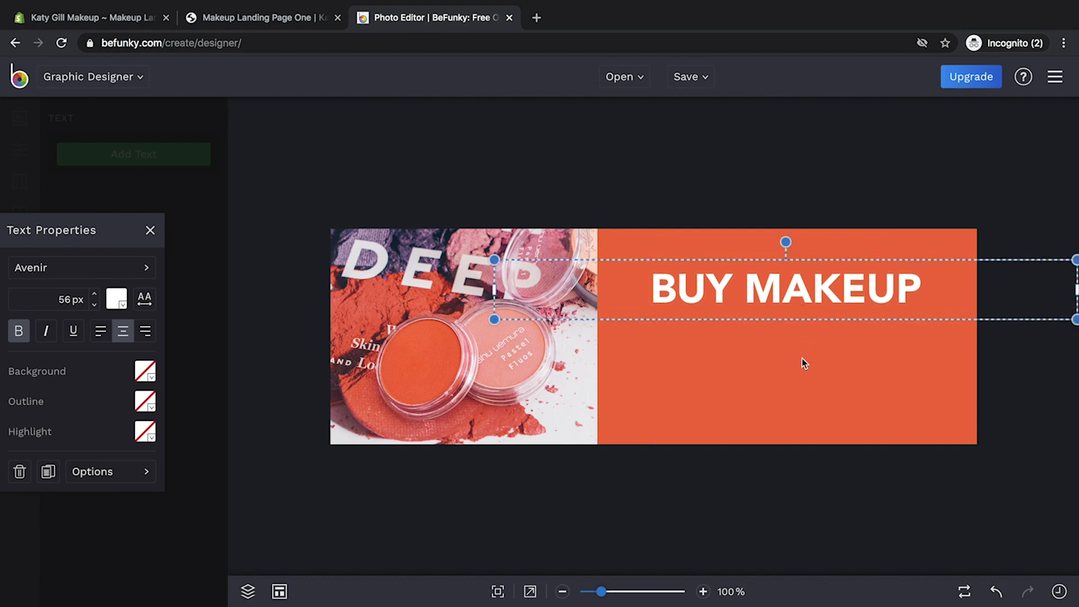
click(802, 365)
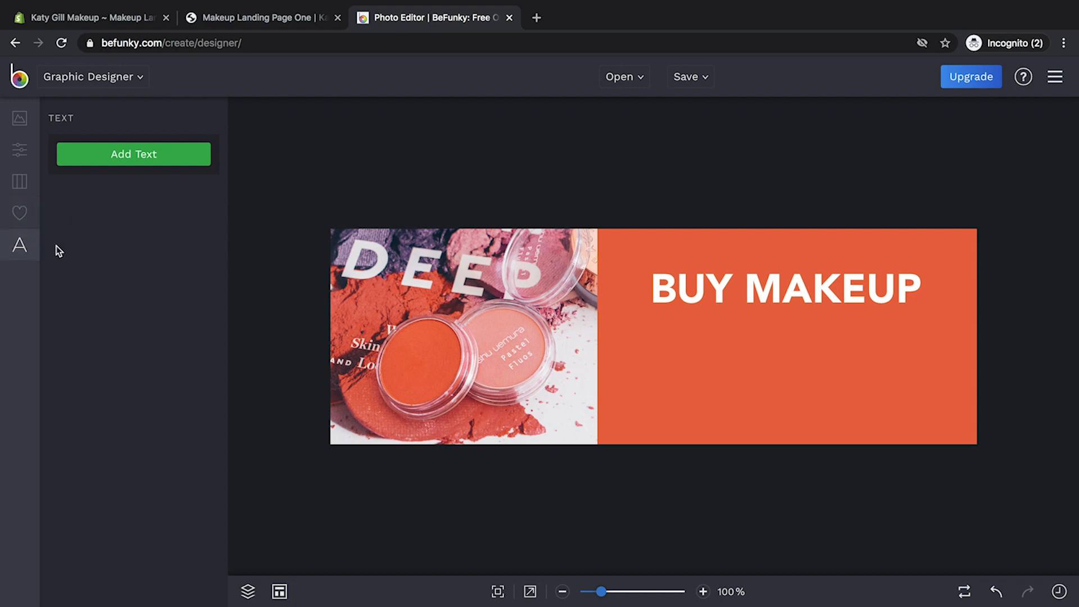
Add a new text box under the heading reading '£39.00'
click(99, 159)
drag(702, 343, 835, 352)
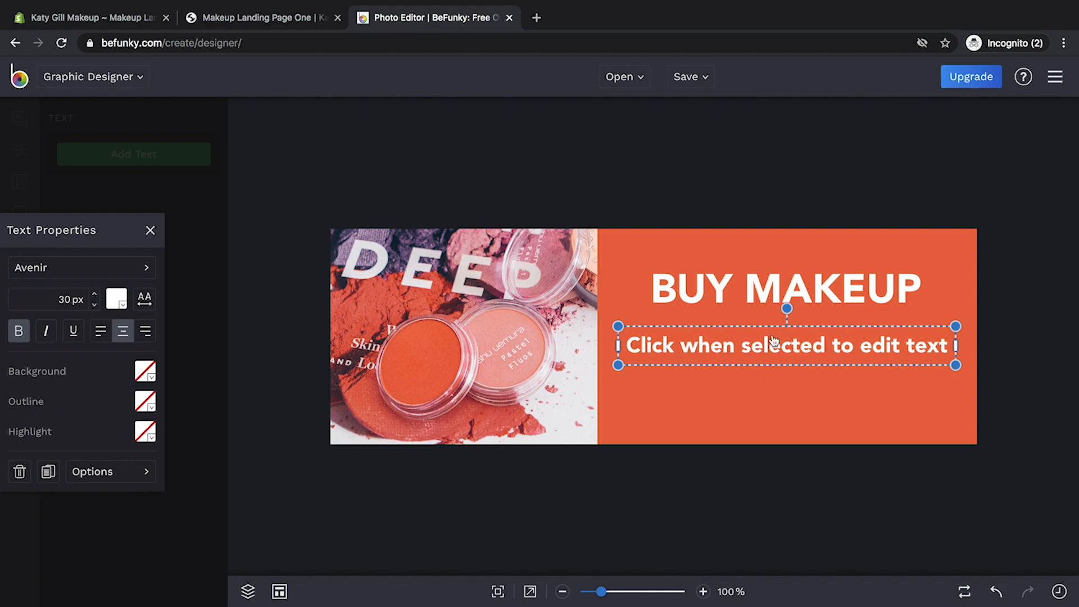
click(647, 352)
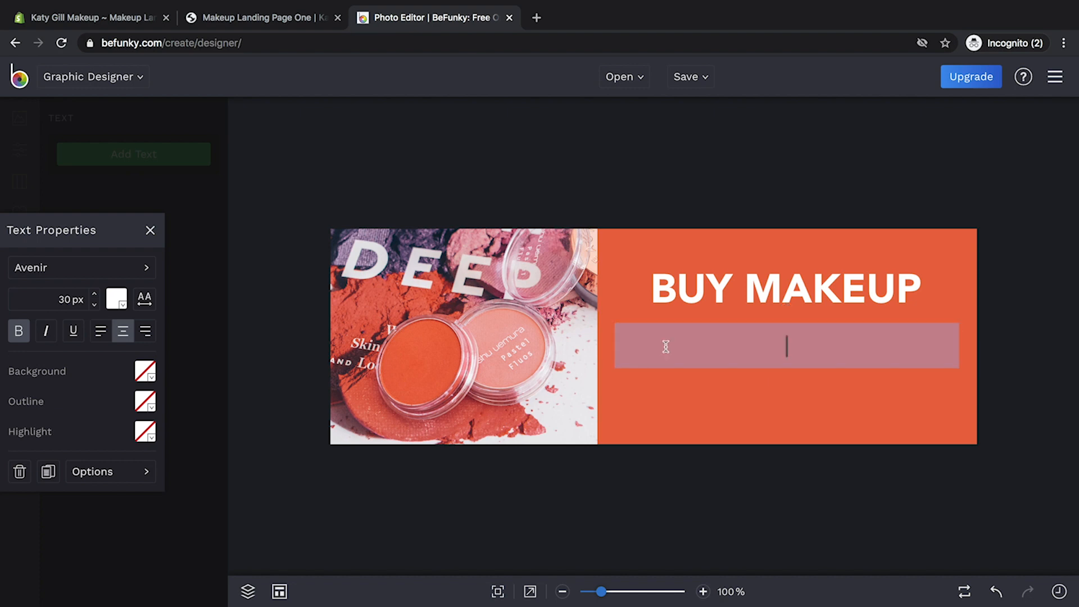
text(£3900)
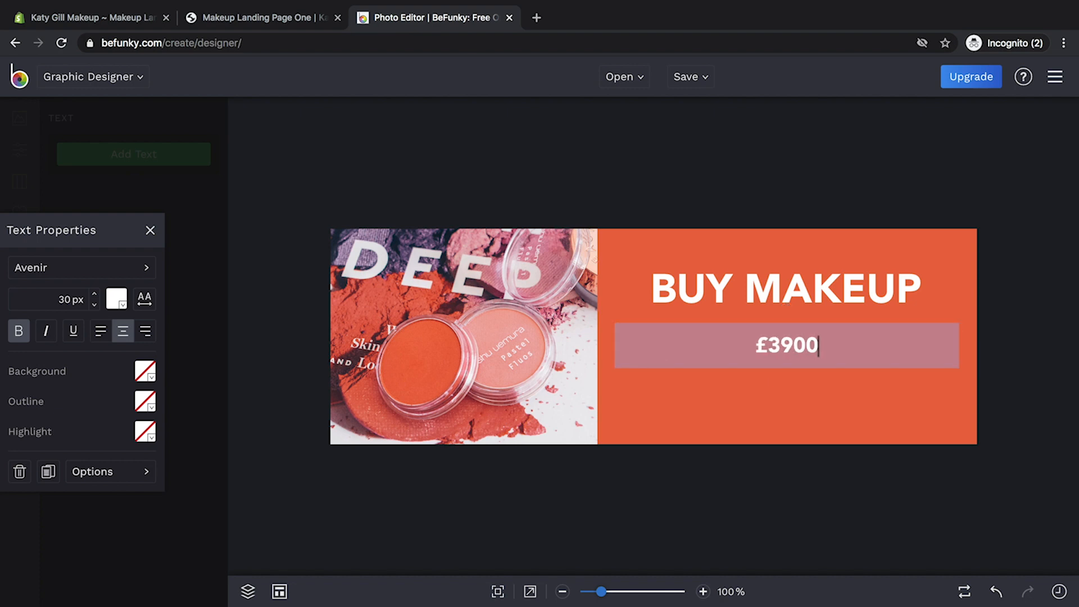
key(Left)
key(Left)
text(.)
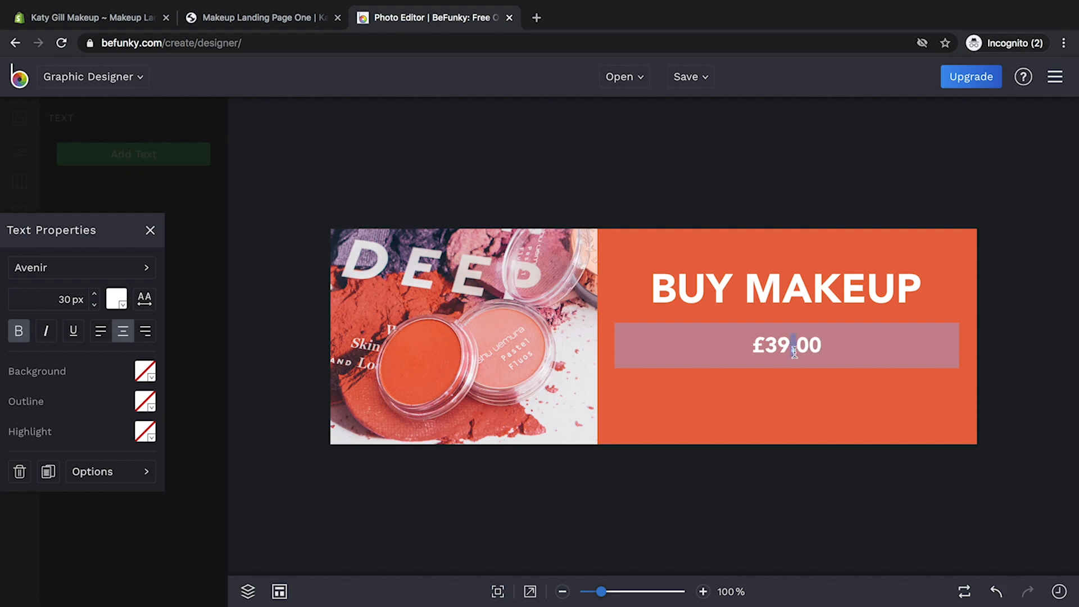
Enlarge the £39.00 price text to 90 px
drag(822, 344, 732, 345)
double_click(65, 299)
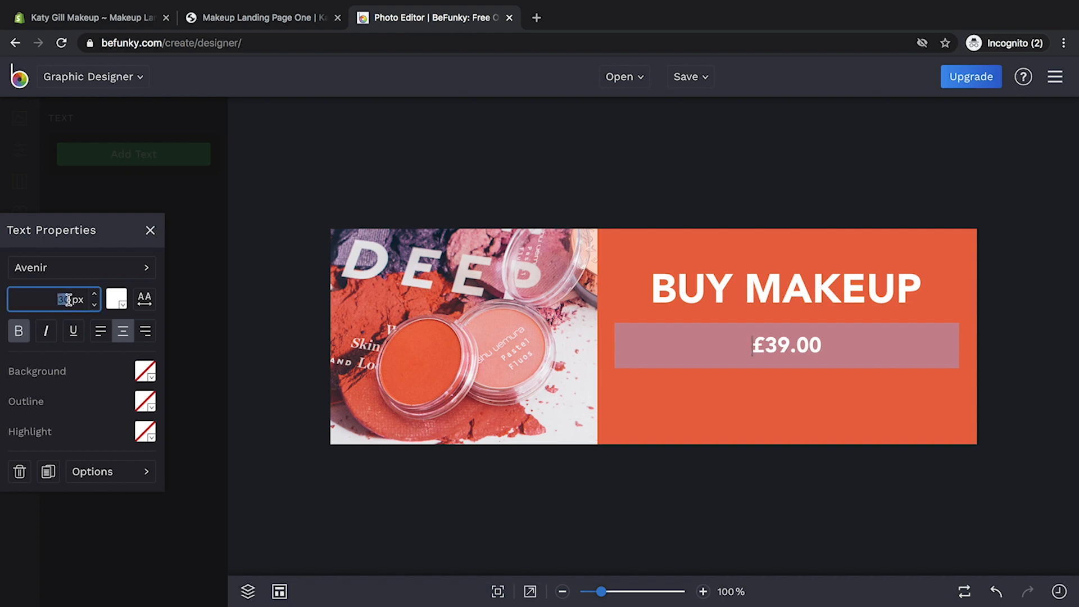
text(9)
key(Return)
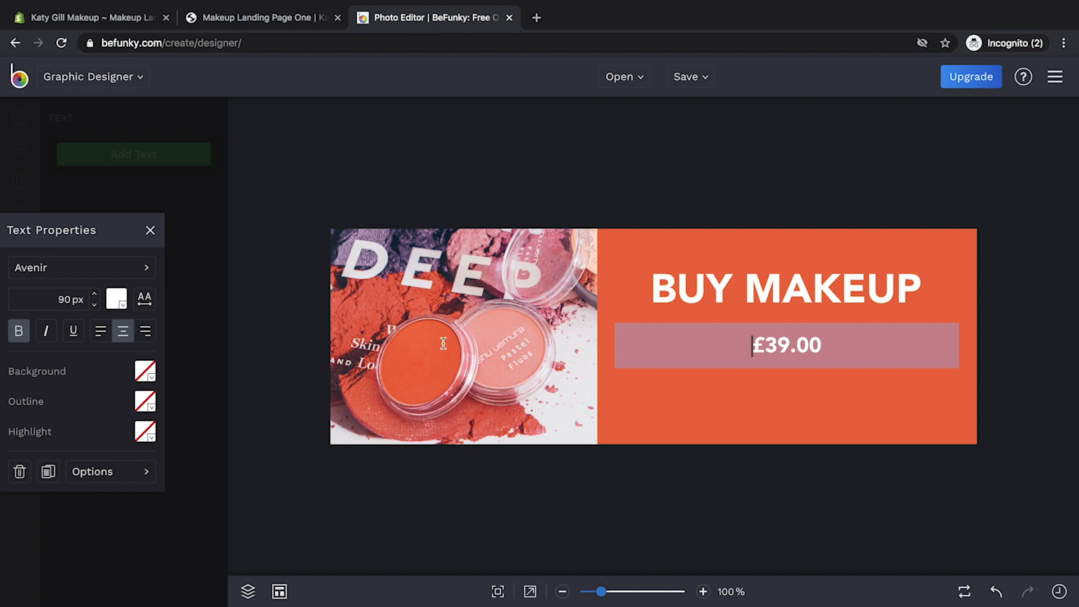
click(845, 371)
double_click(821, 349)
click(841, 365)
click(747, 371)
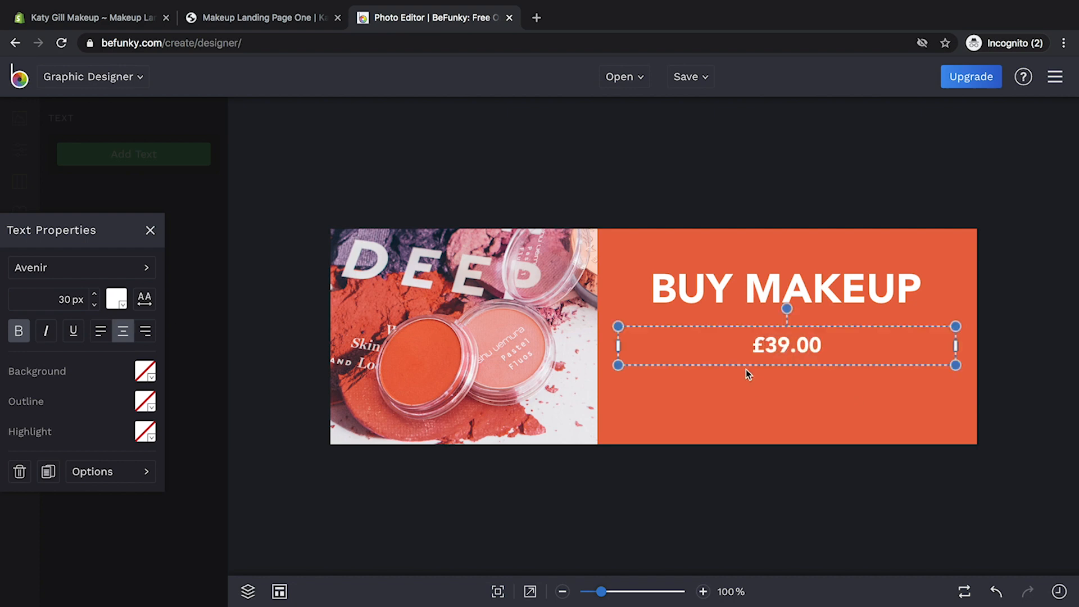
Reapply the 90 px size to the price and move it down beneath BUY MAKEUP
double_click(789, 351)
click(780, 373)
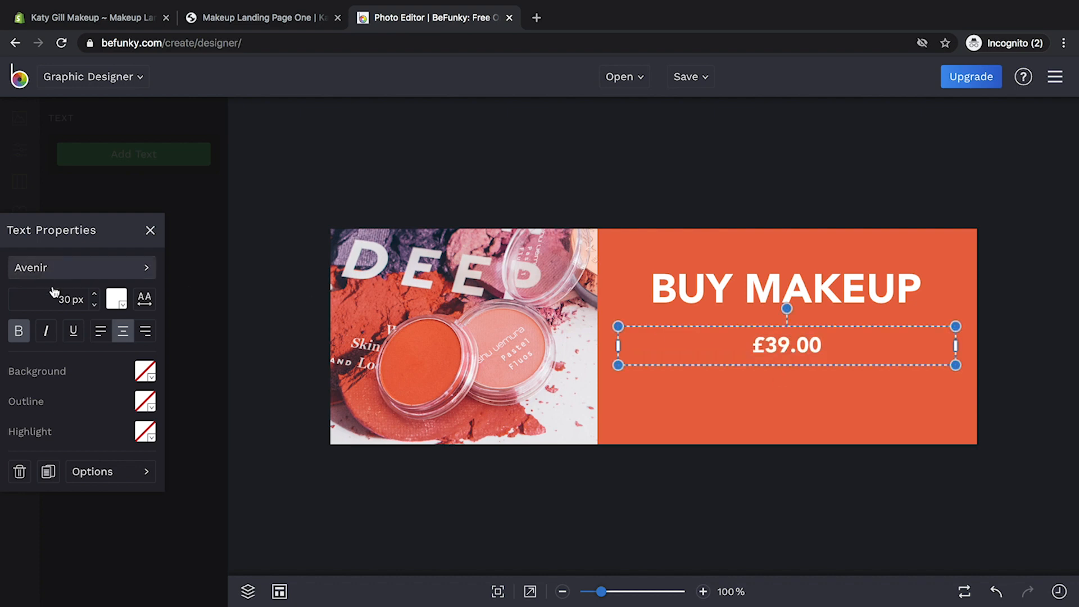
drag(58, 300, 62, 300)
text(9)
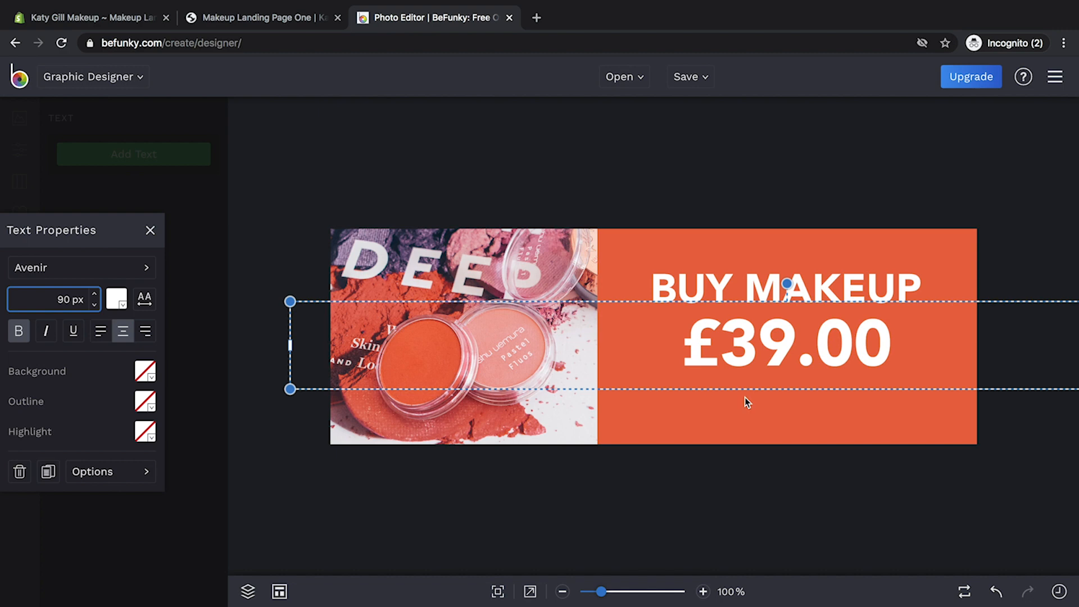
click(746, 398)
drag(768, 347, 768, 363)
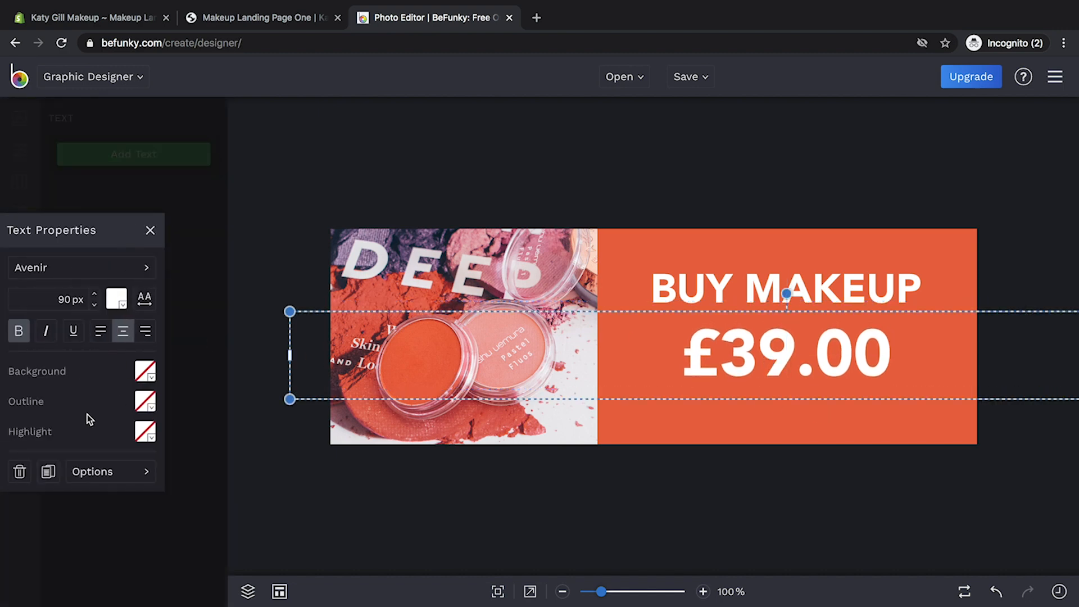
click(720, 433)
Add a third text box below £39.00 reading 'Click here'
click(132, 153)
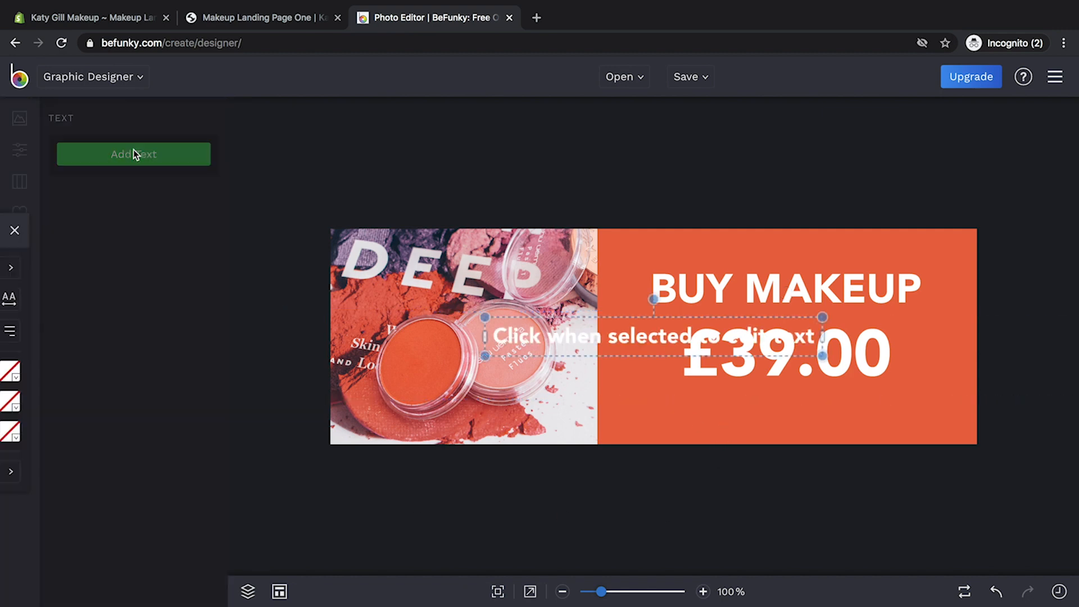
drag(670, 337, 792, 408)
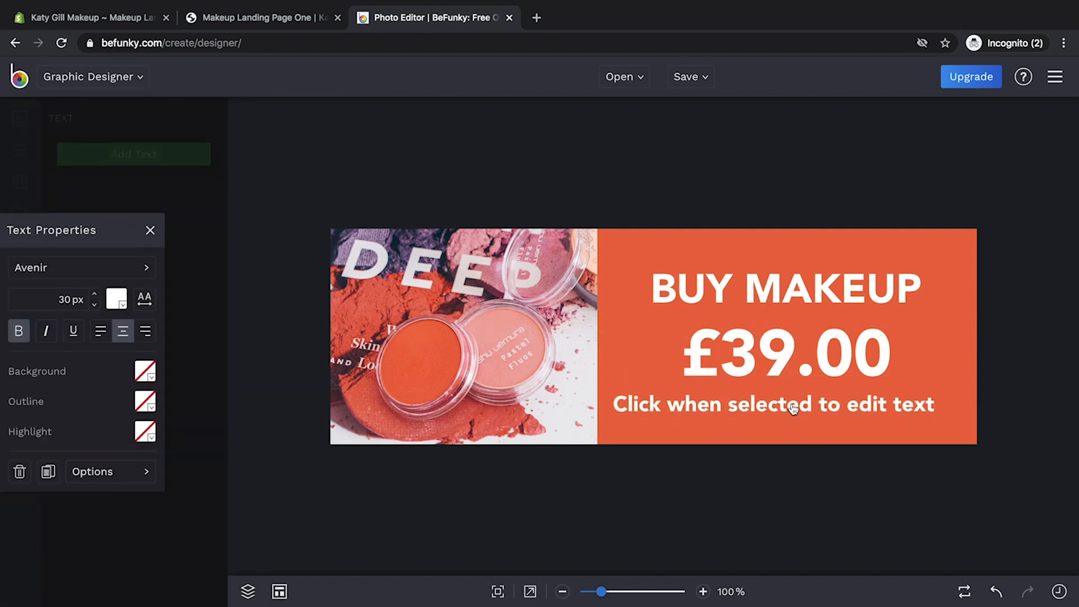
click(797, 408)
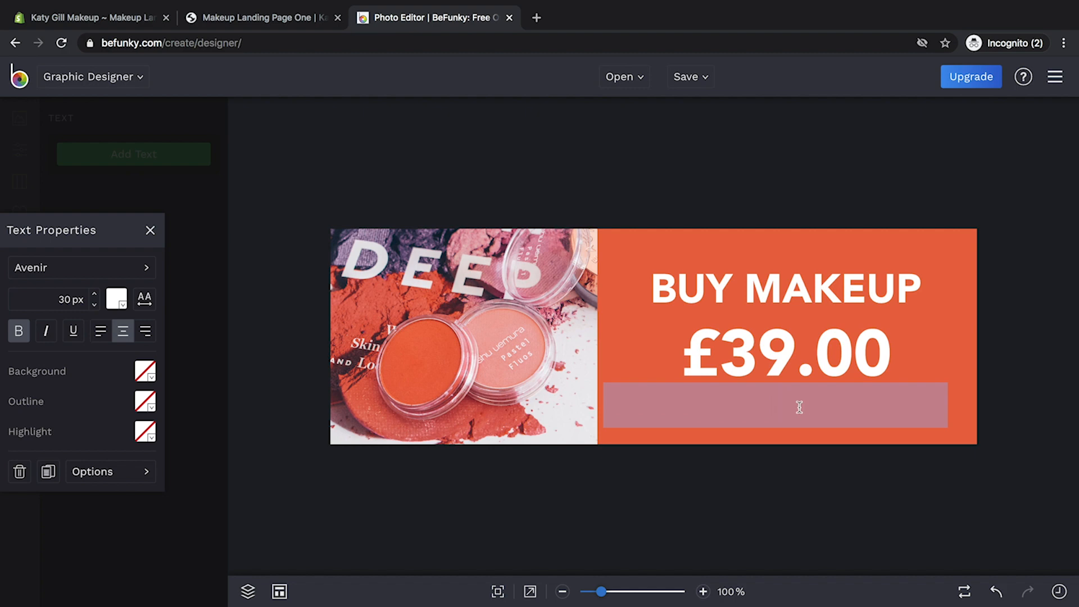
text(Click here)
Make Click here Avenir Medium at 24 px and move it slightly lower
drag(841, 405, 704, 412)
click(56, 269)
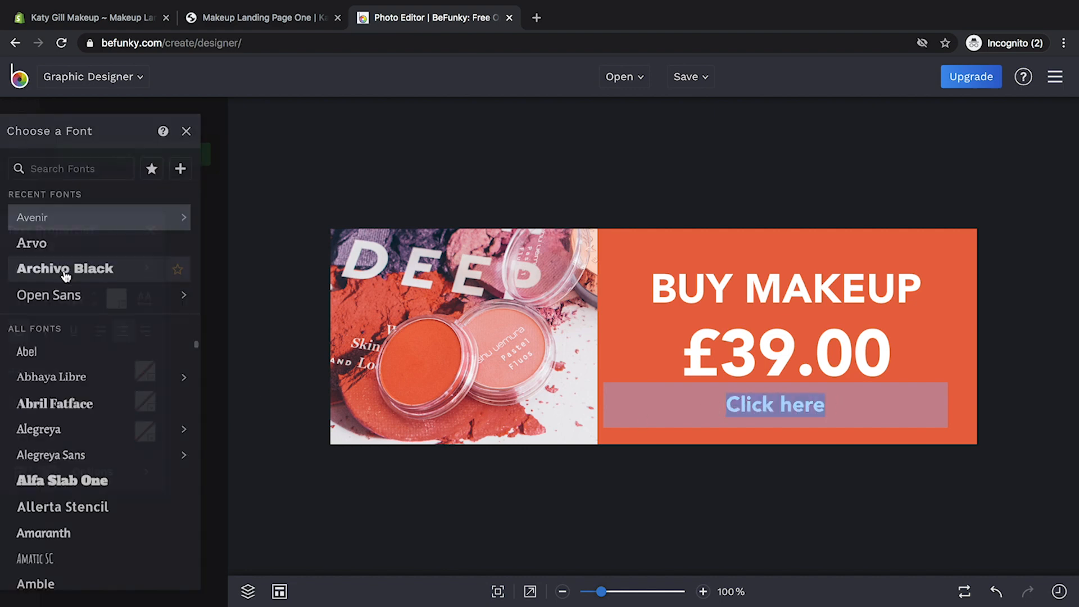
mouse_move(157, 219)
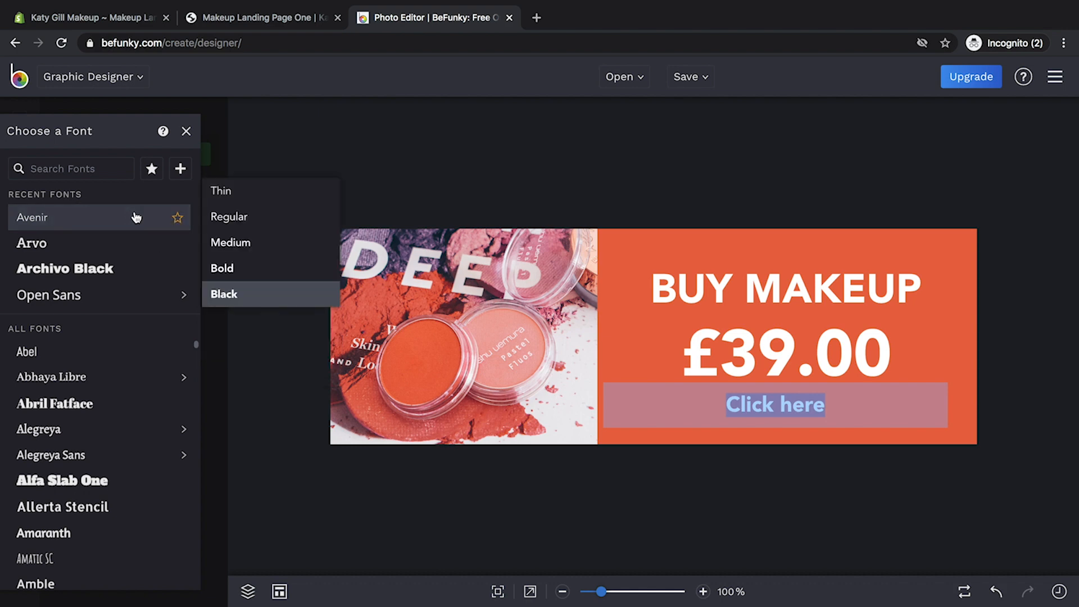
click(247, 240)
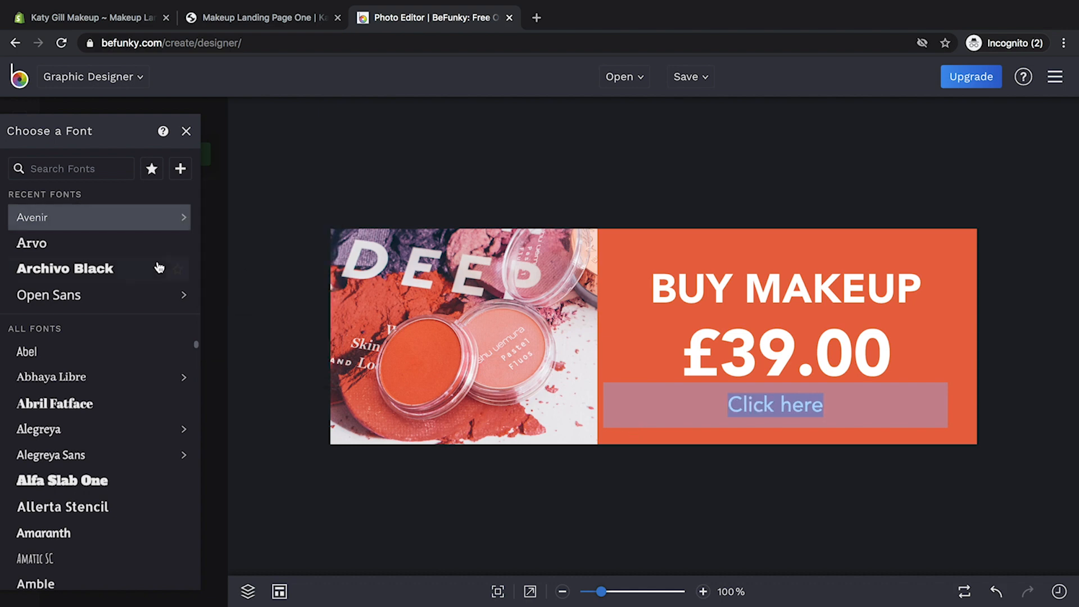
click(187, 132)
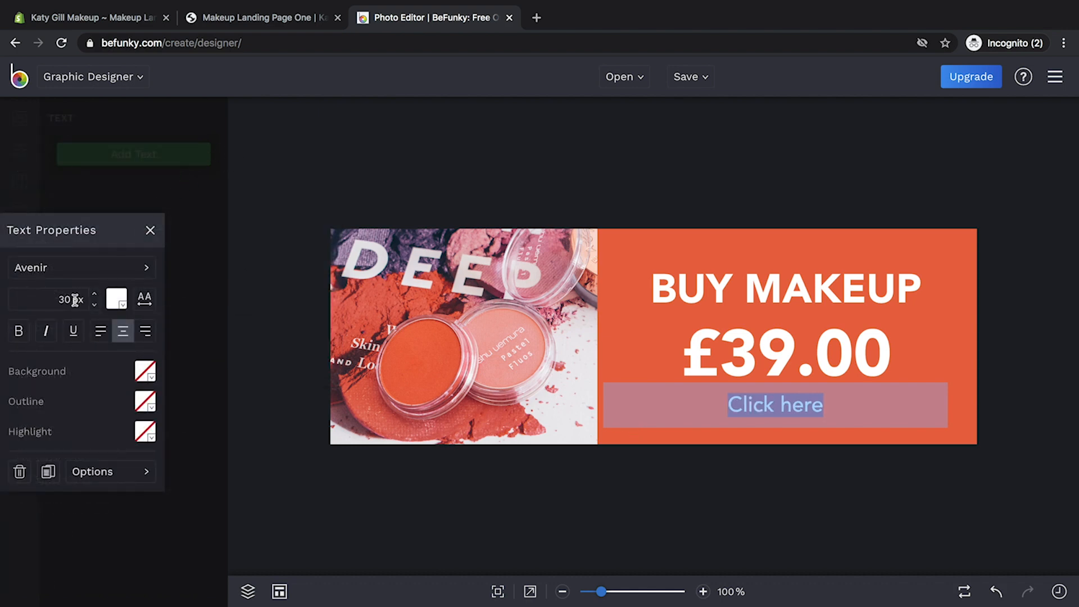
click(64, 299)
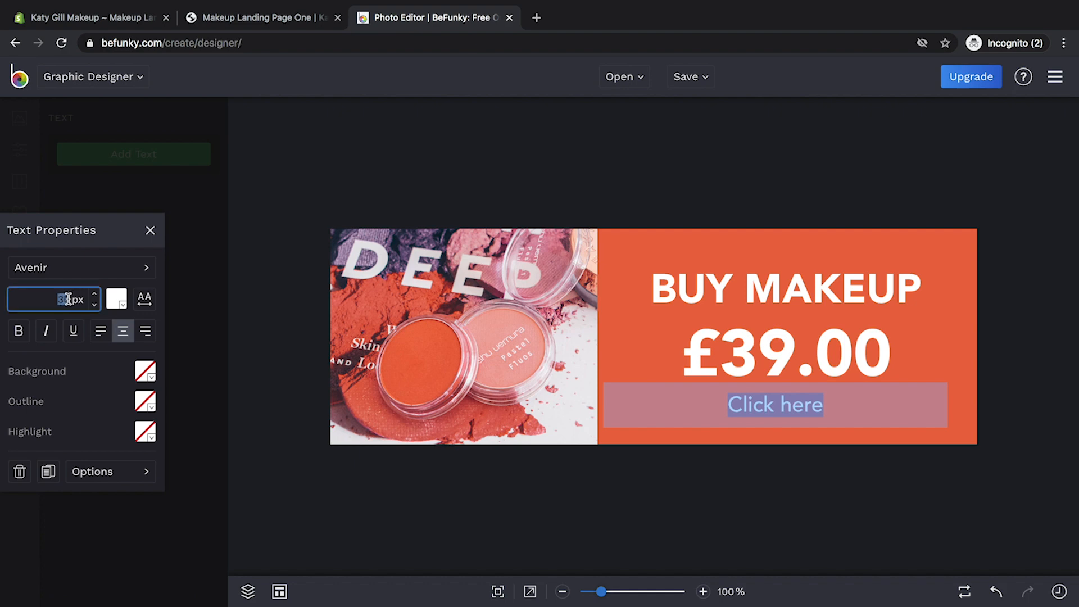
text(24)
key(Return)
click(695, 480)
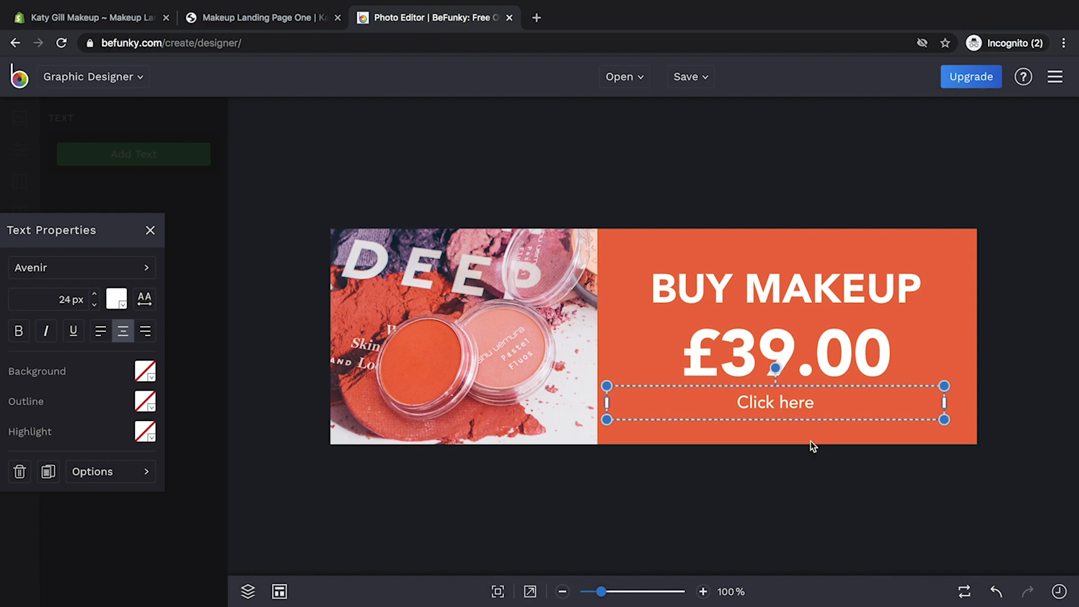
drag(785, 408, 796, 426)
click(247, 591)
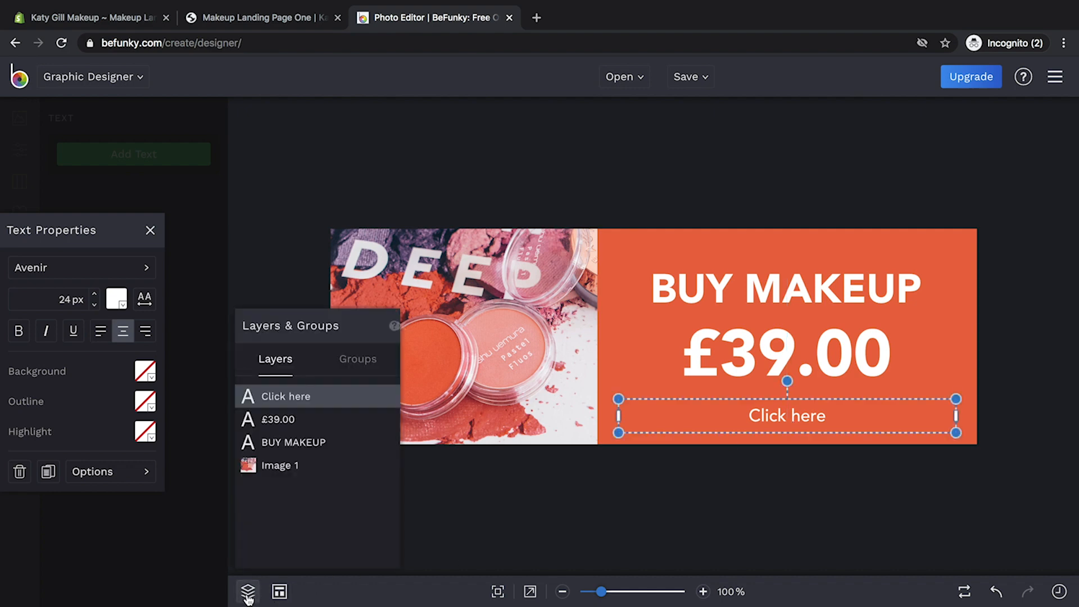
Even out the gap between the £39.00 price and the Click here line
click(279, 591)
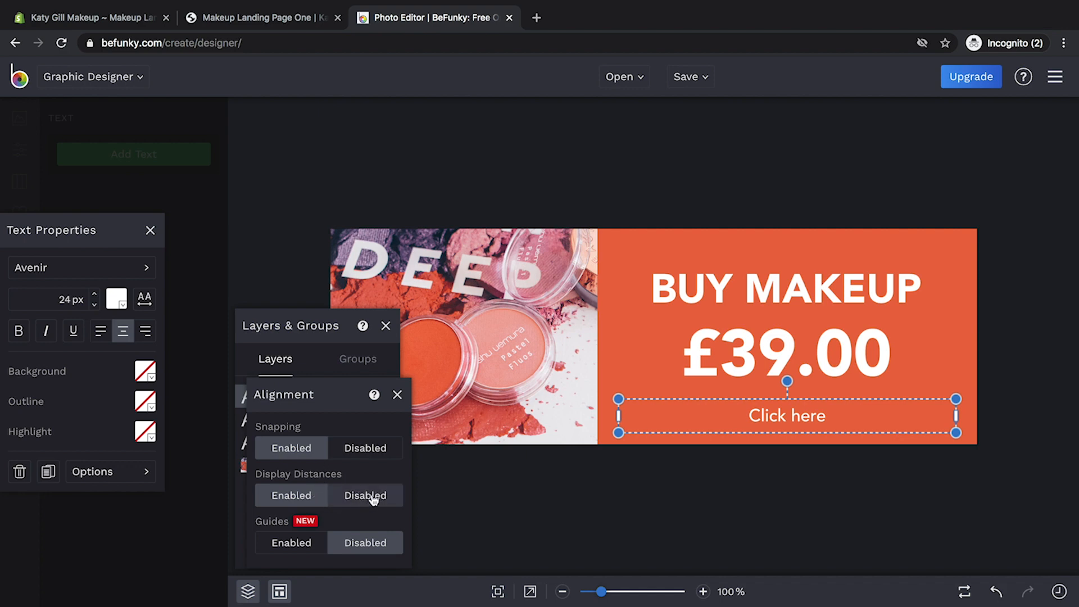
click(397, 394)
click(386, 326)
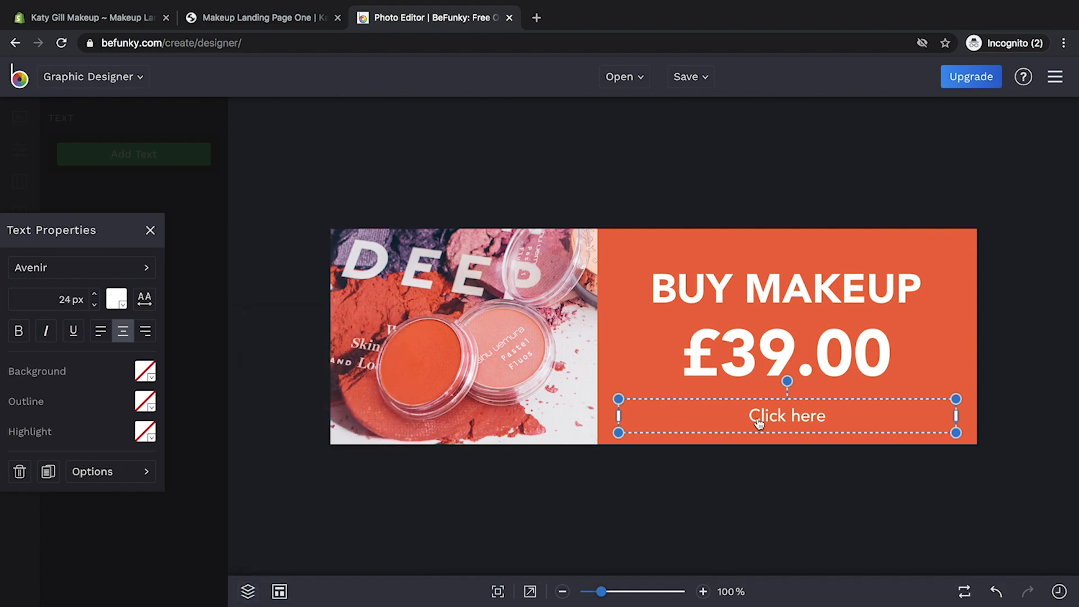
drag(809, 418, 813, 410)
click(828, 484)
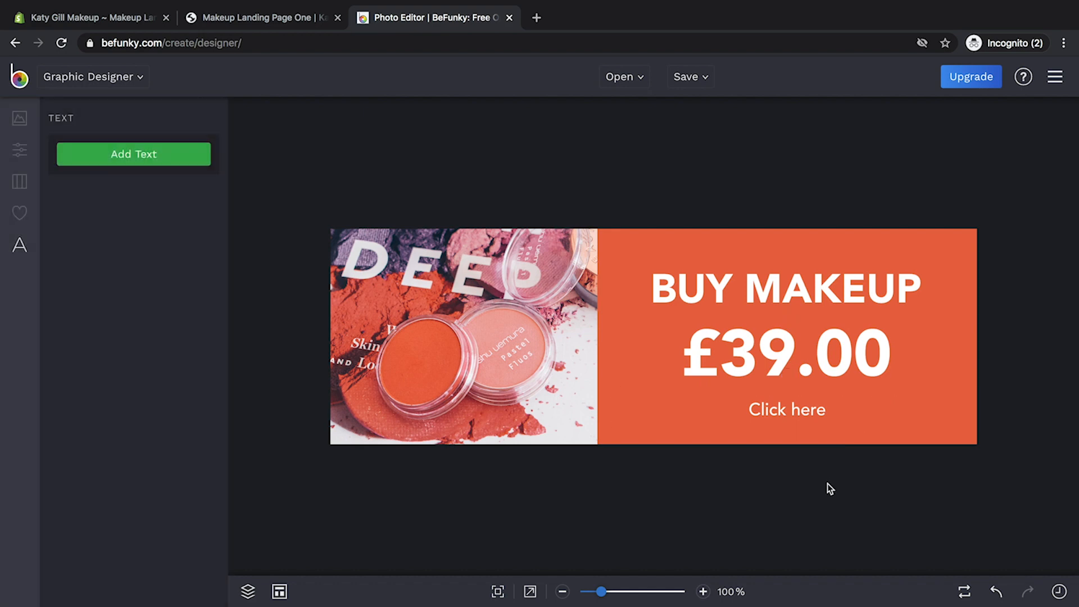
drag(789, 356, 790, 348)
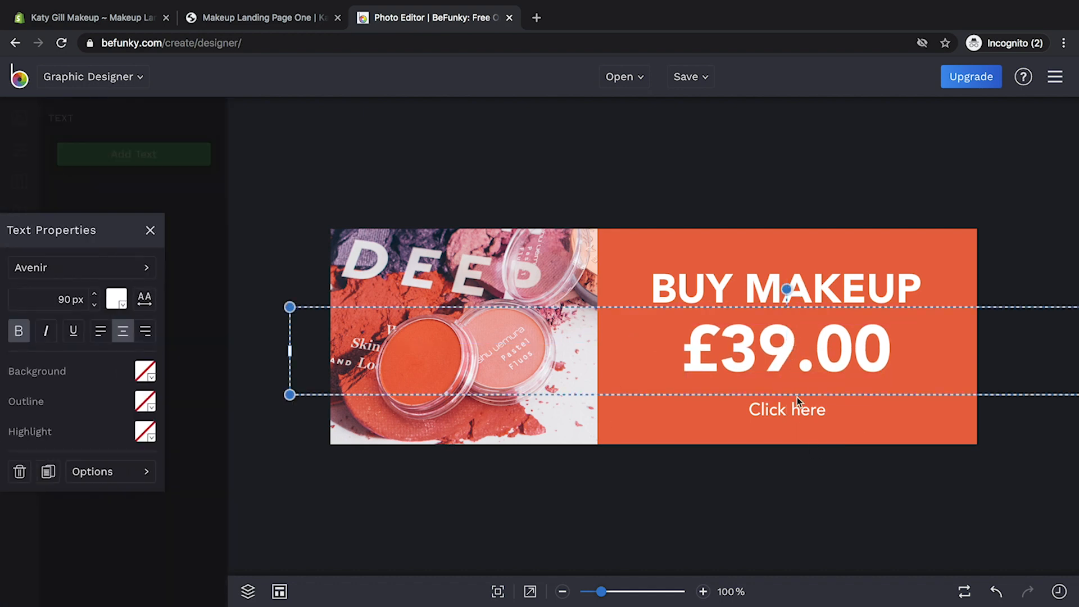
drag(797, 416, 804, 404)
click(805, 406)
click(811, 487)
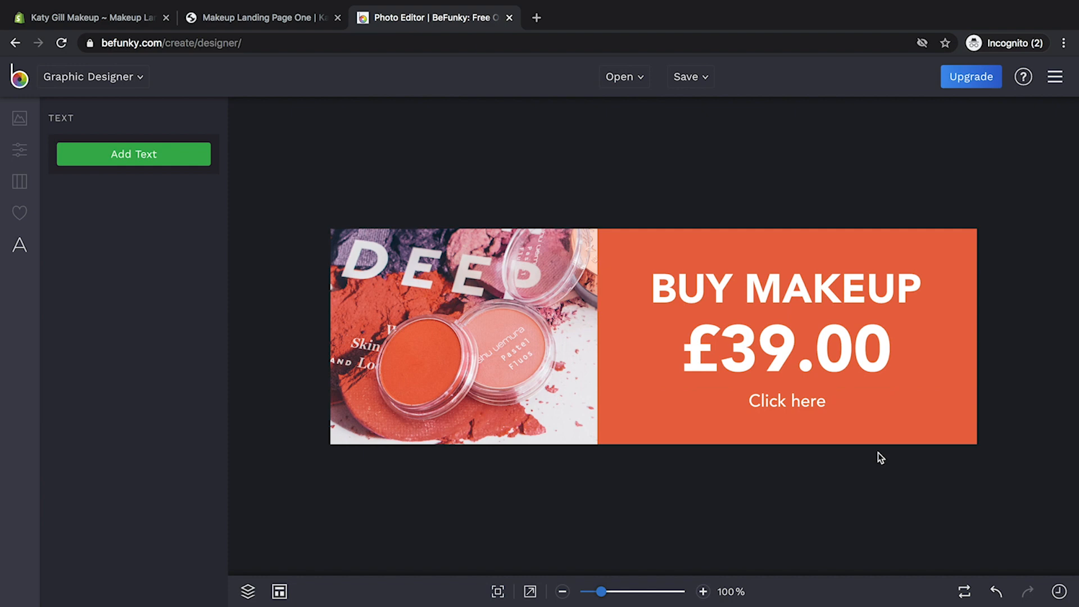
Select all three text lines together and recentre them on the orange panel
drag(636, 253, 882, 431)
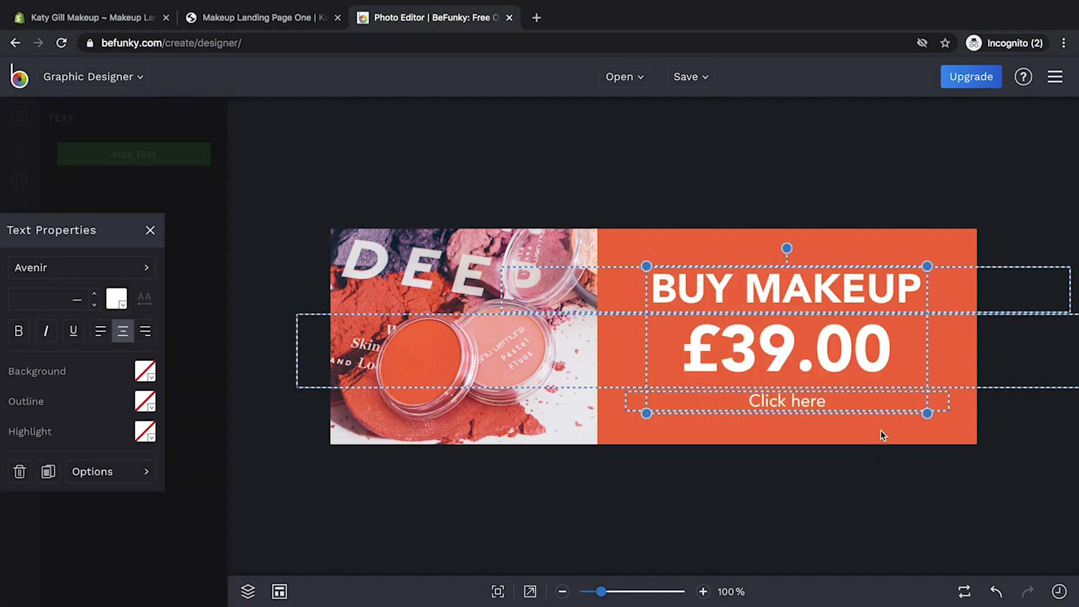
mouse_move(839, 298)
mouse_down()
mouse_move(848, 294)
mouse_move(849, 312)
mouse_move(840, 298)
mouse_up()
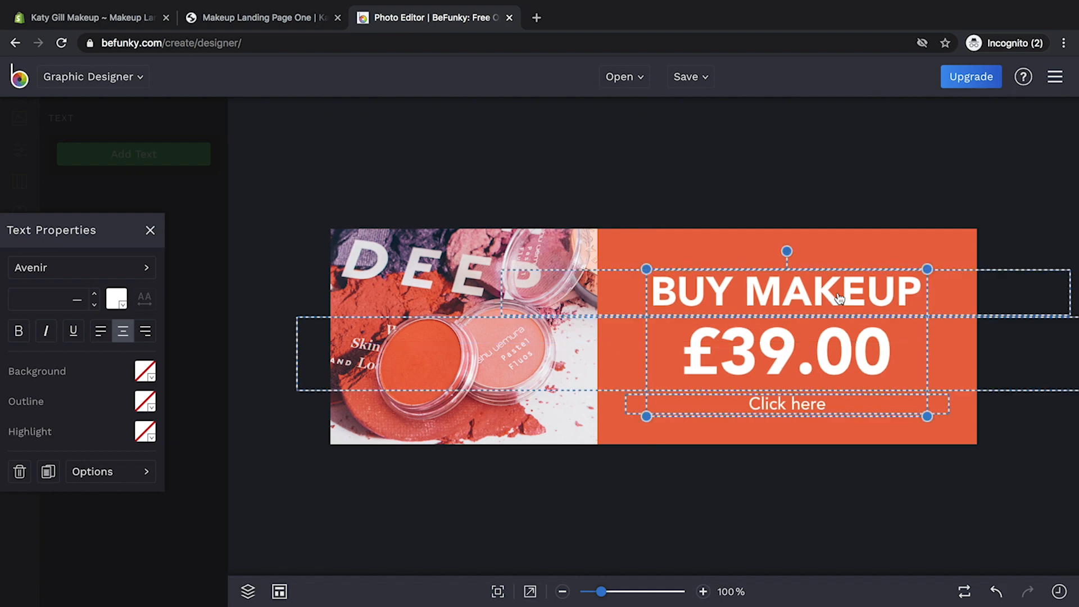
click(838, 217)
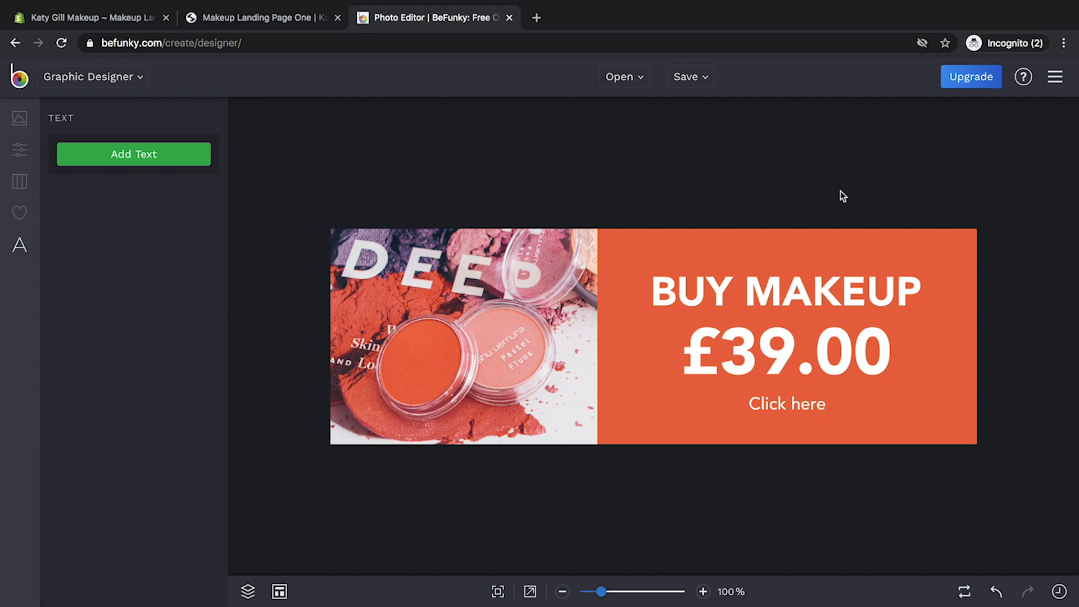
Download the banner to the computer as the JPG call-to-action-1
click(687, 77)
click(719, 102)
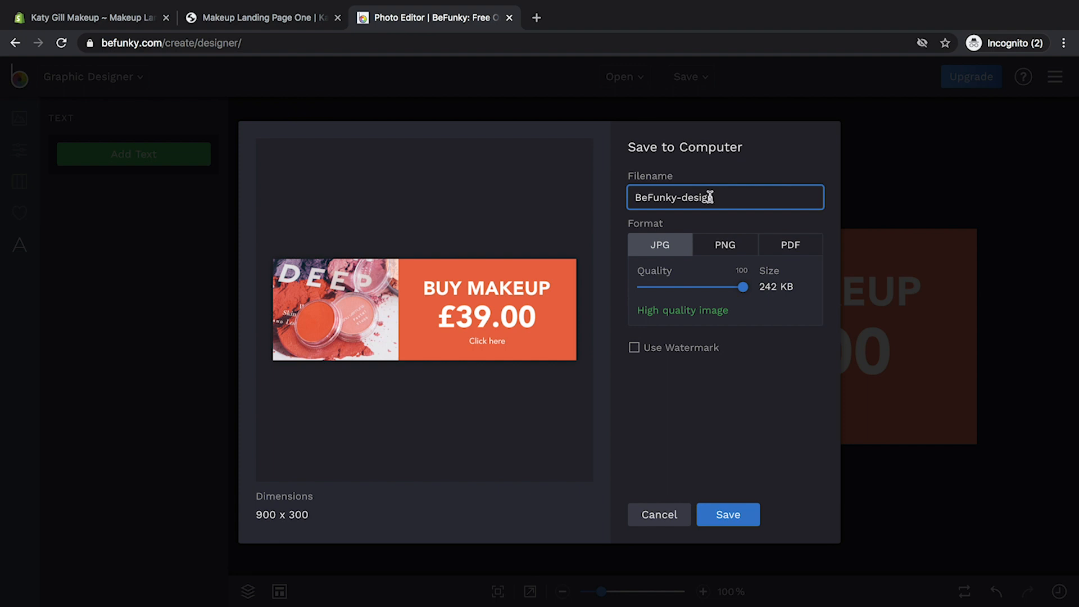
drag(719, 197, 625, 199)
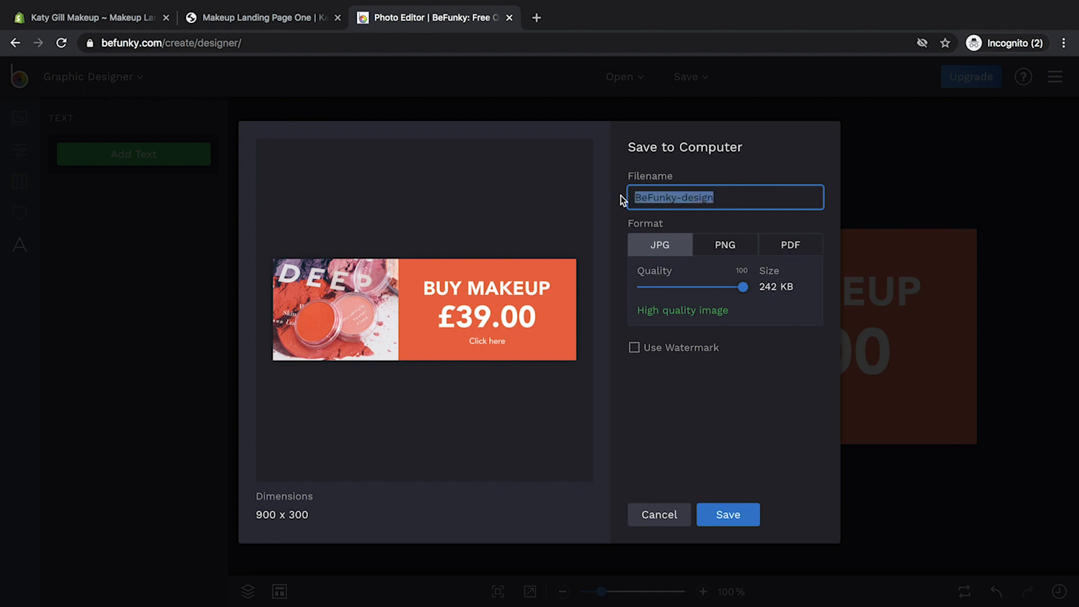
text(call-to-action-1)
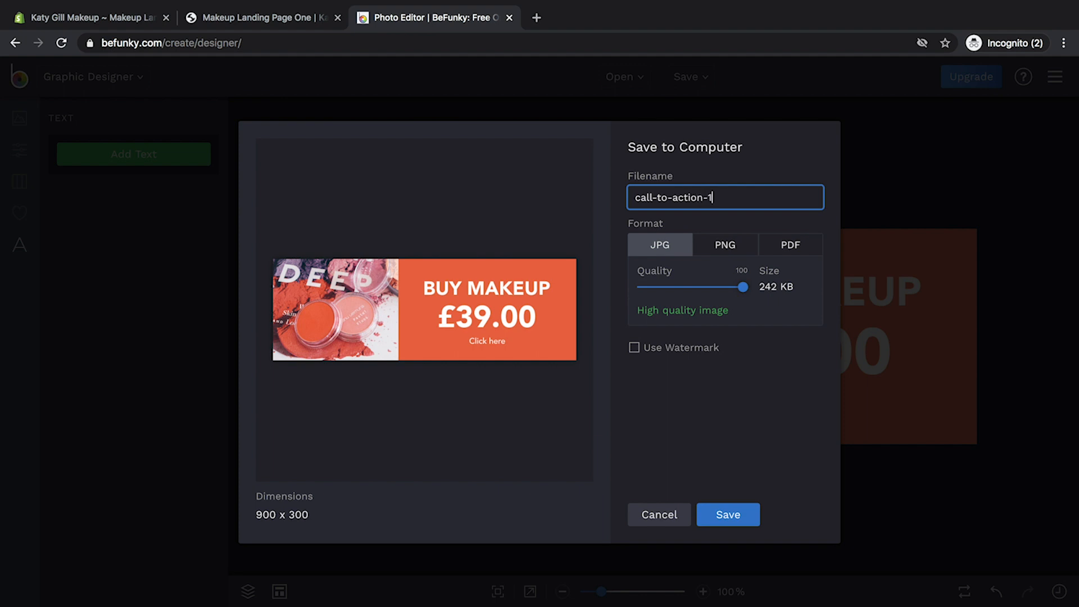
click(753, 513)
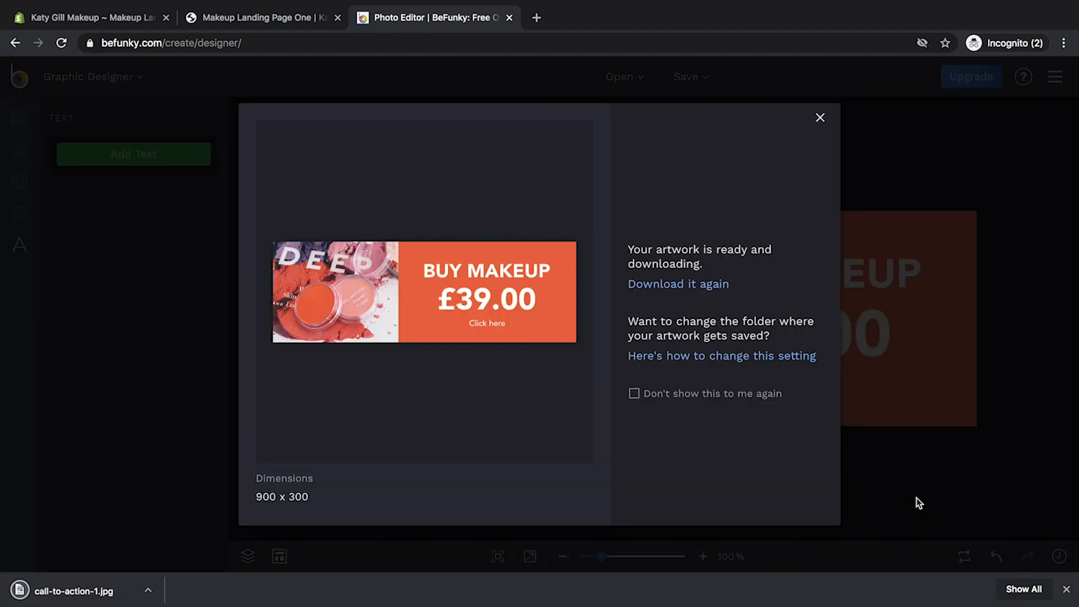
click(821, 117)
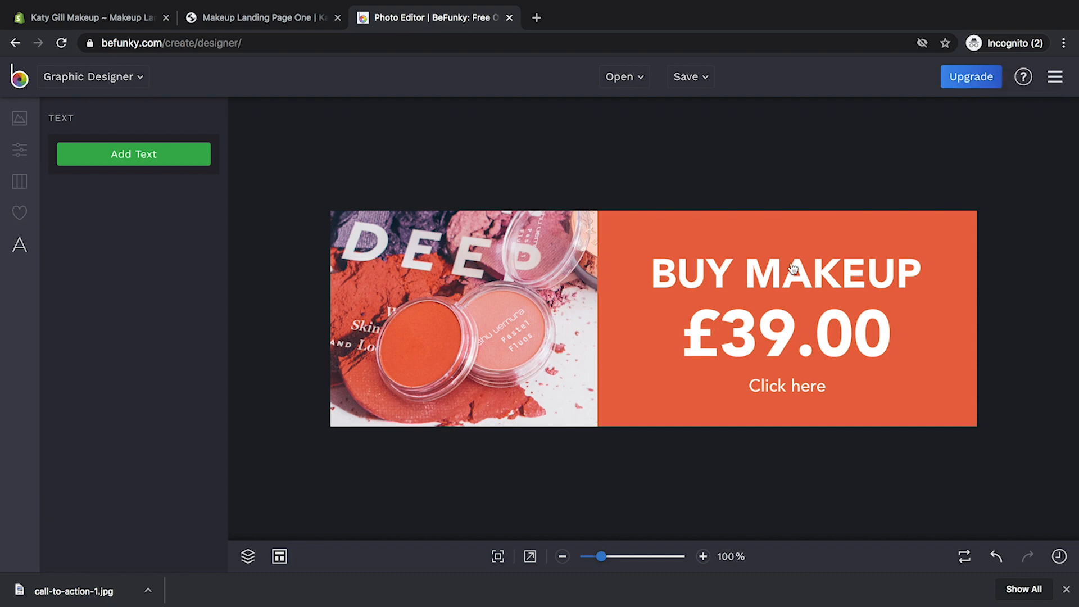
Look over the account/help options and the paid plan upgrade offer, then dismiss both
click(1062, 82)
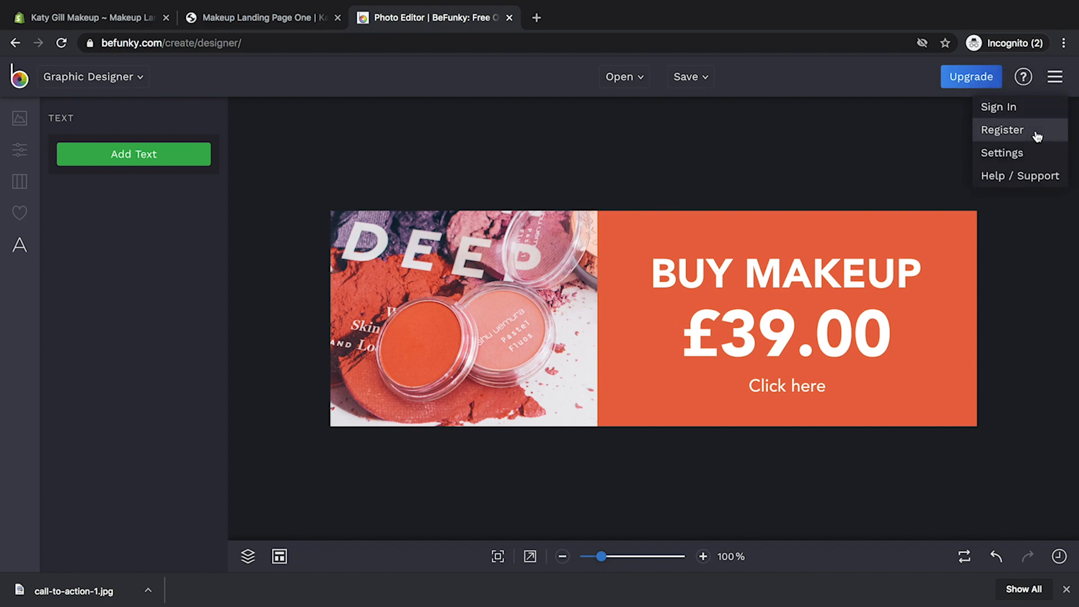
click(751, 163)
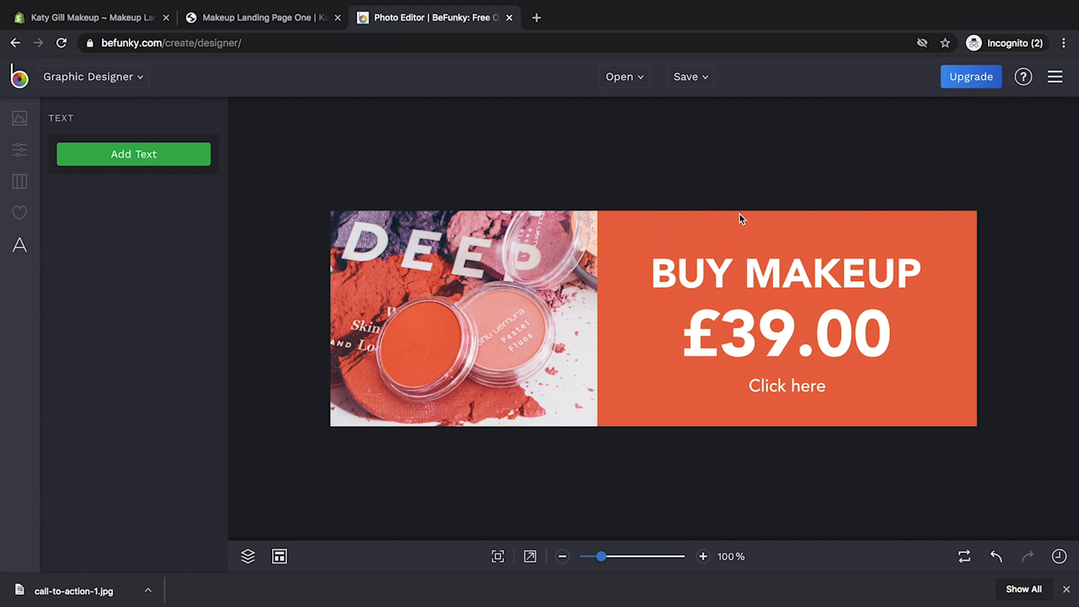
click(961, 79)
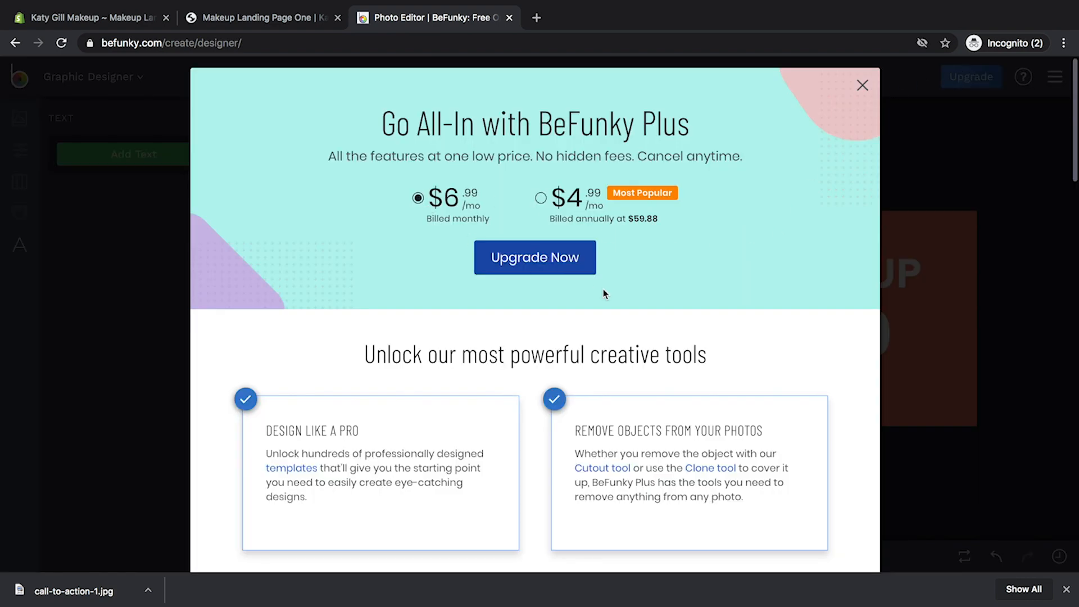
click(864, 88)
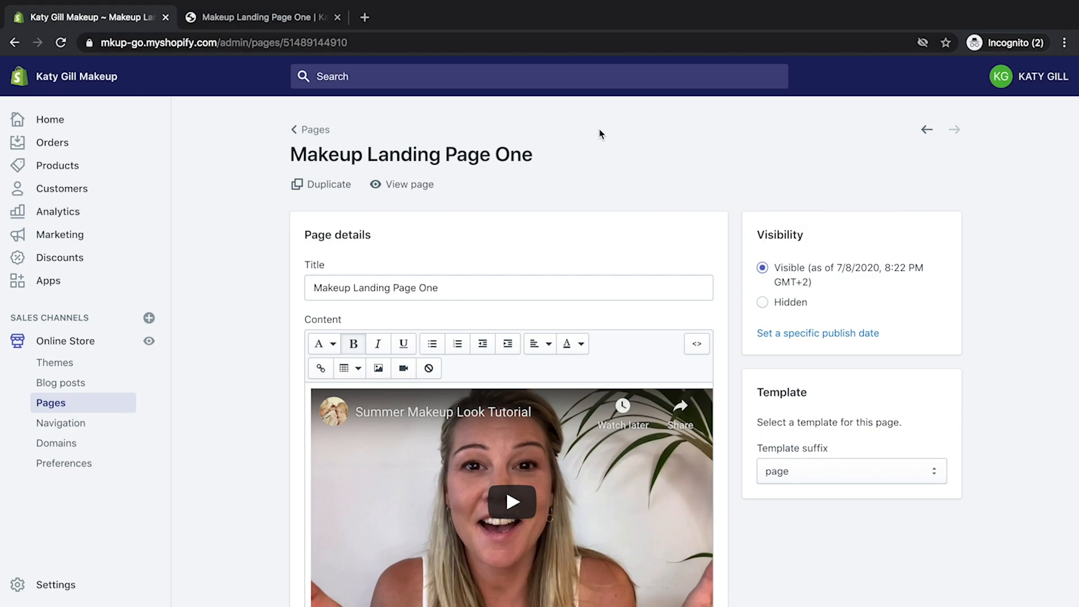
Delete the bold 'BUY MAKEUP ITEM HERE' link line at the end of the page content
scroll(601, 134, down, 7)
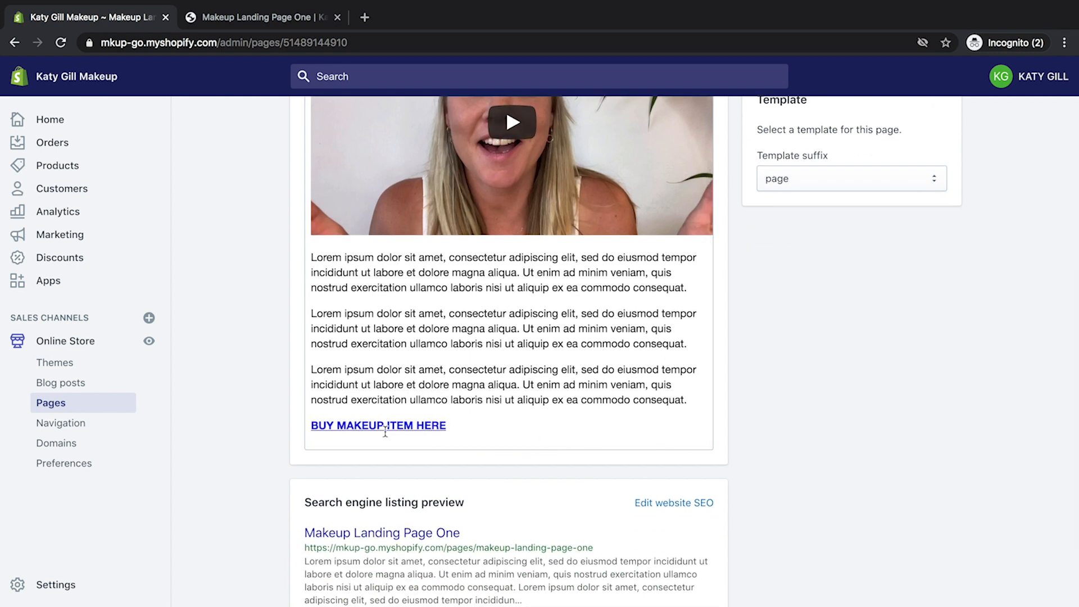
drag(451, 428, 308, 427)
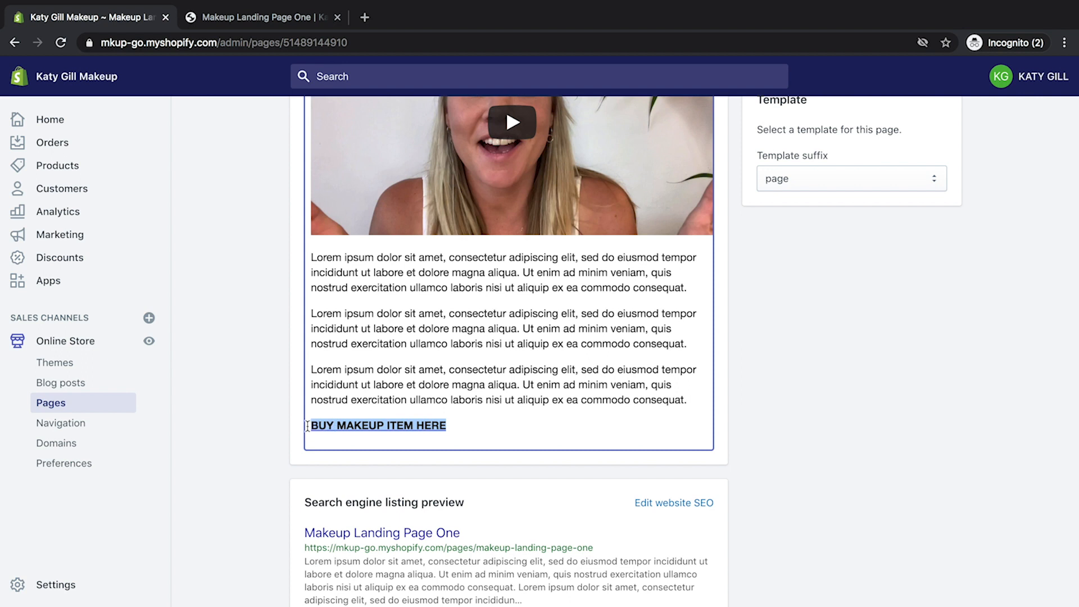
key(BackSpace)
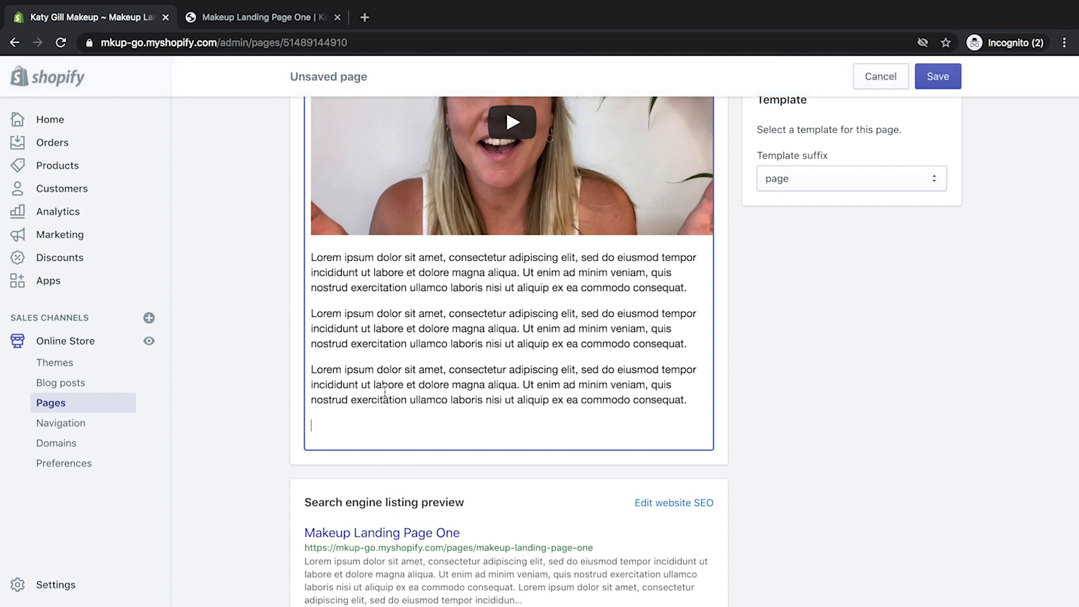
scroll(373, 396, up, 5)
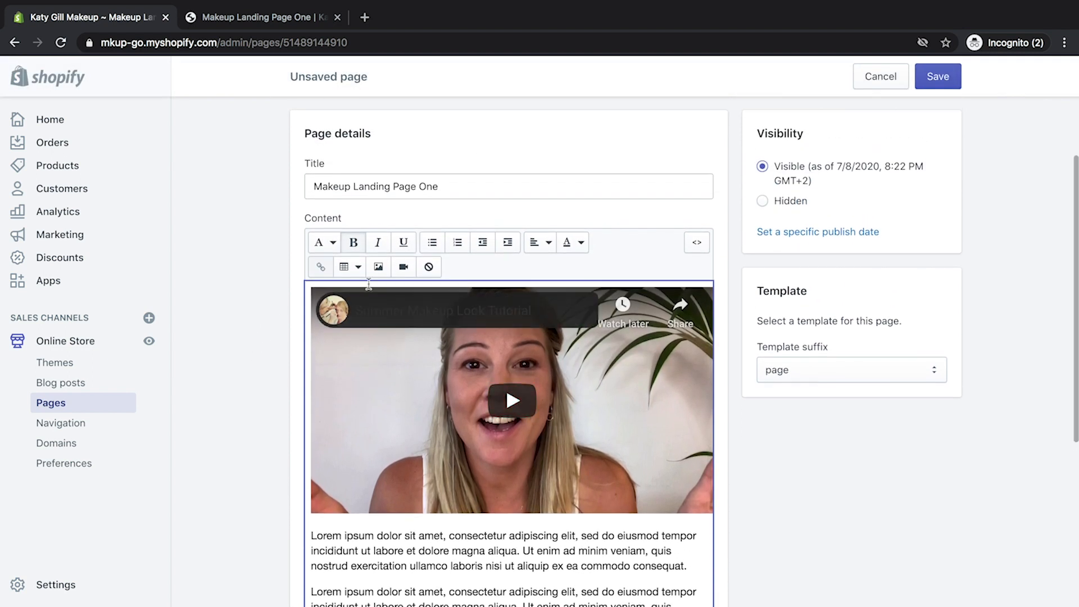
Upload call-to-action-1.jpg as a page image and select the Buy Makeup £39.00 banner
click(379, 266)
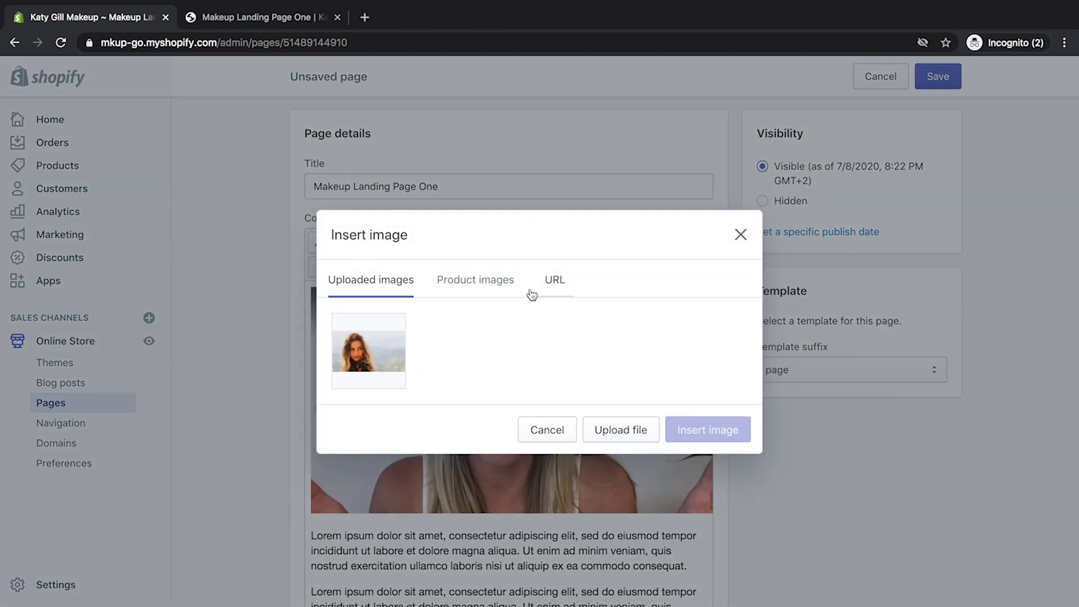
click(555, 279)
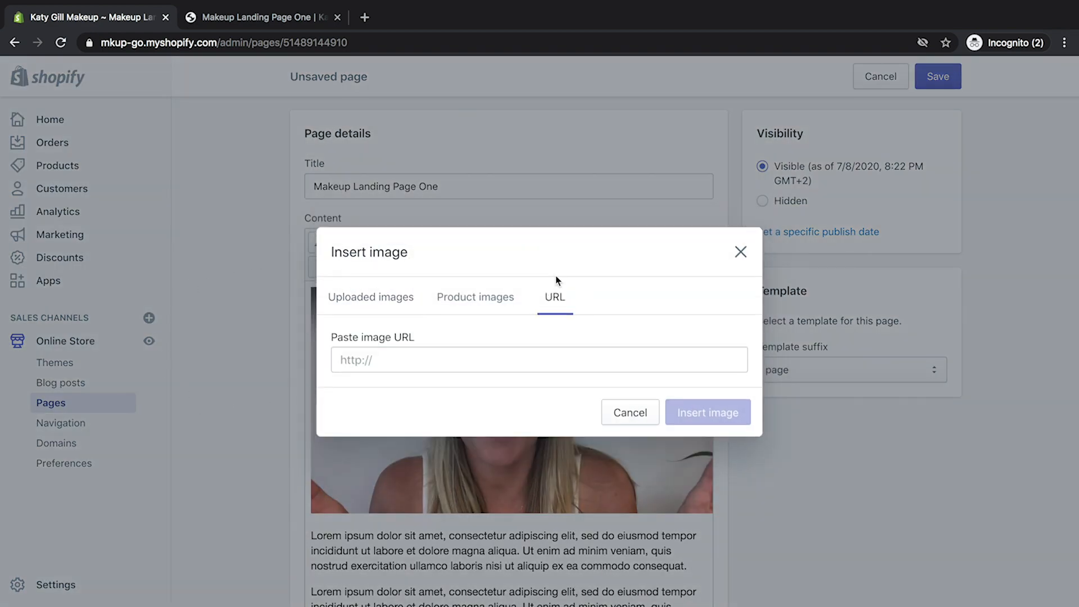
click(375, 301)
click(624, 430)
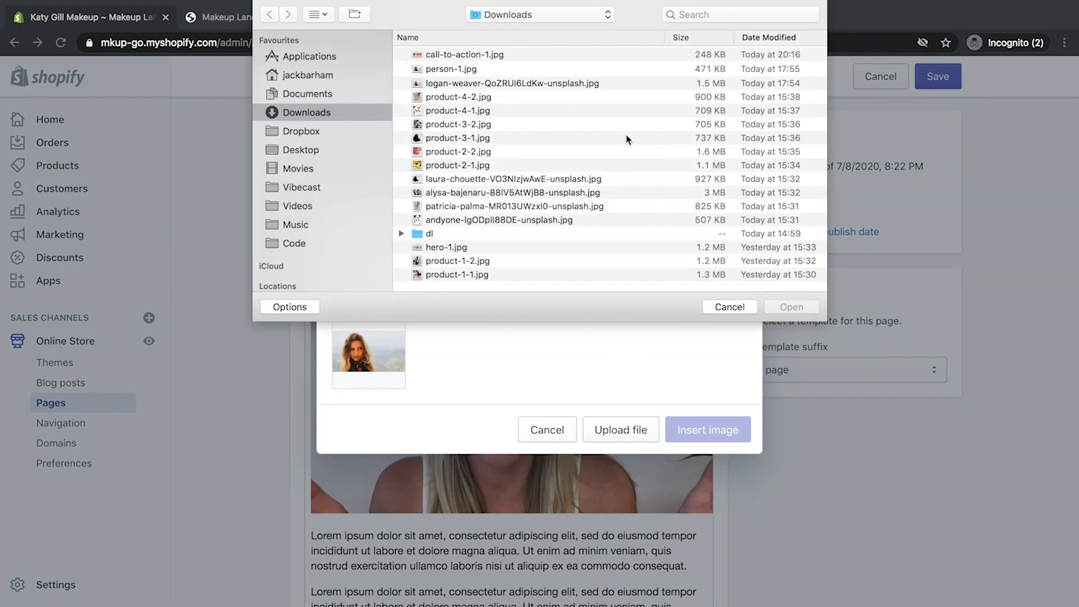
click(516, 54)
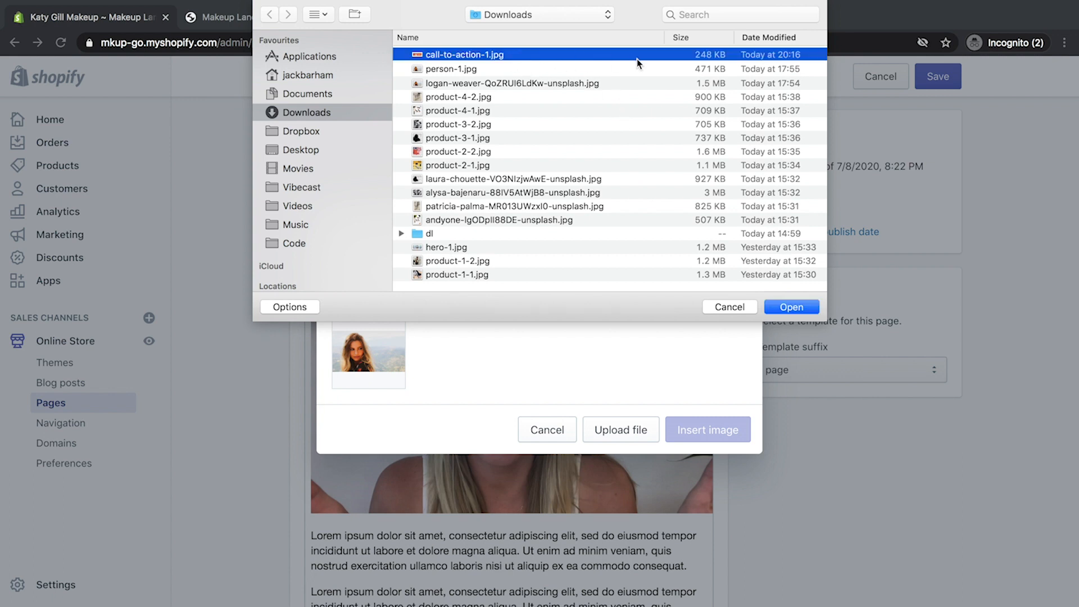
click(792, 307)
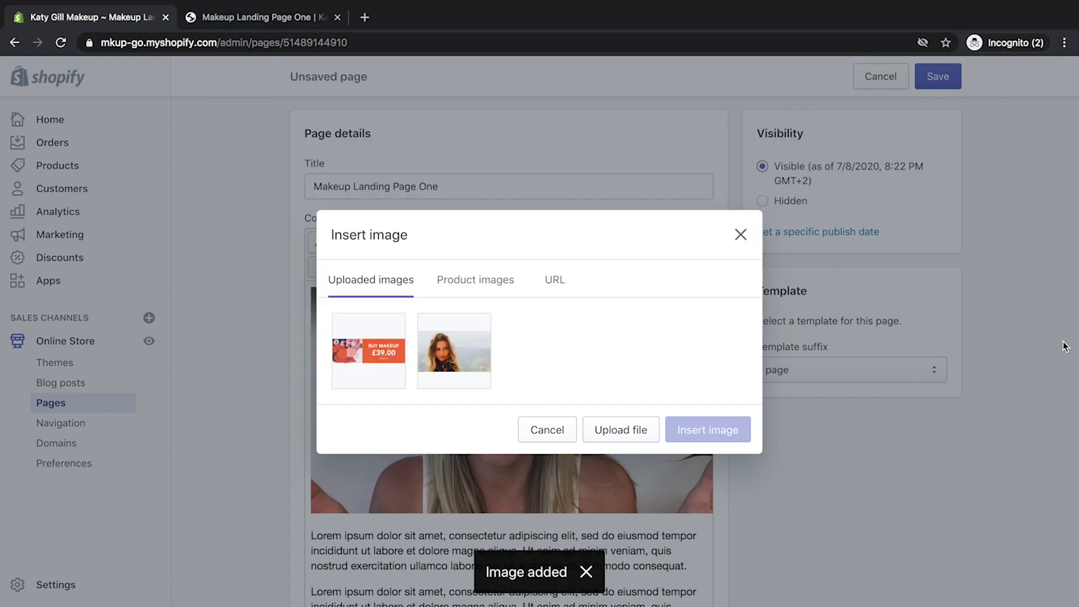
click(377, 356)
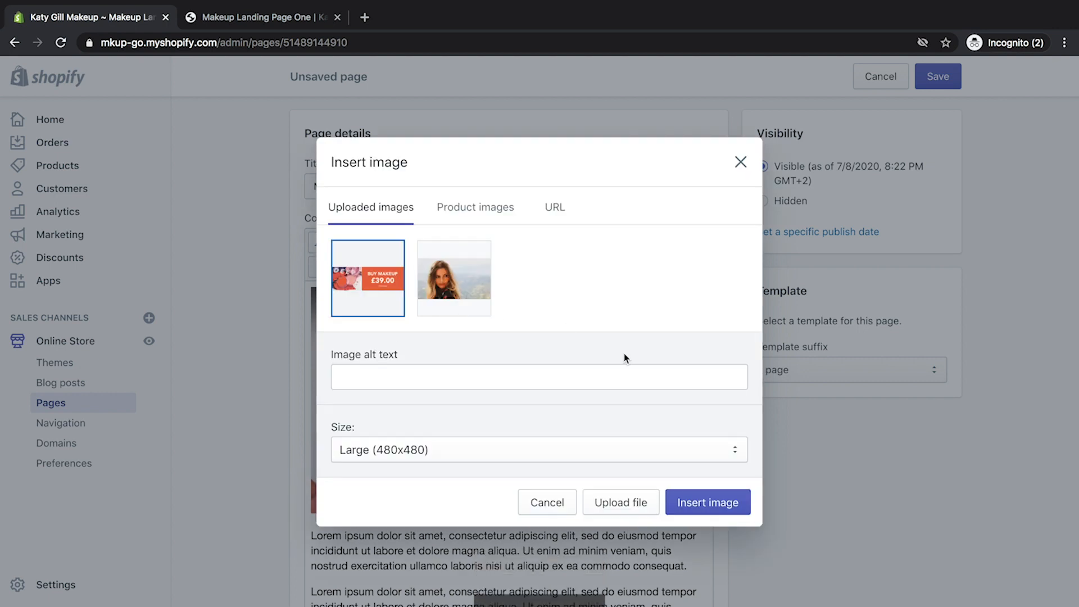
Insert the banner with alt text 'Call to action' at size 1024x1024
click(471, 377)
text(Call to action)
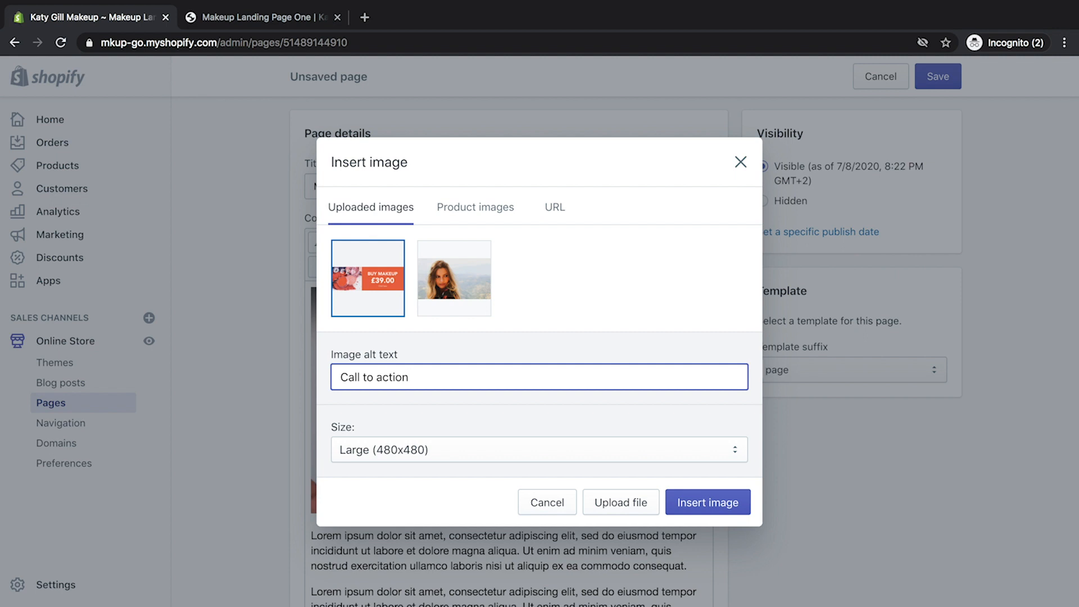
click(497, 459)
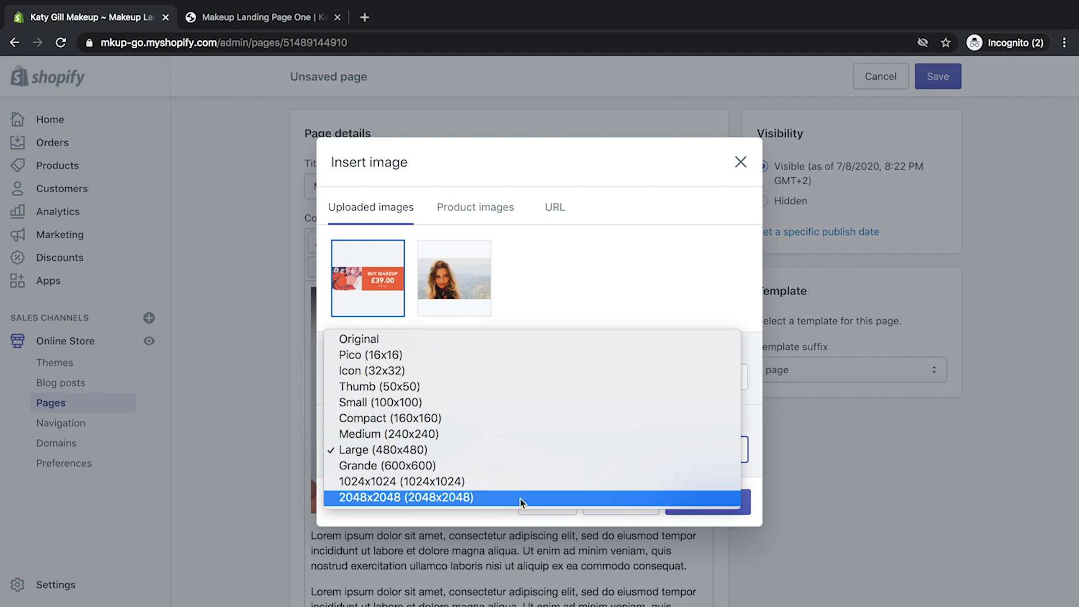
key(Escape)
key(Down)
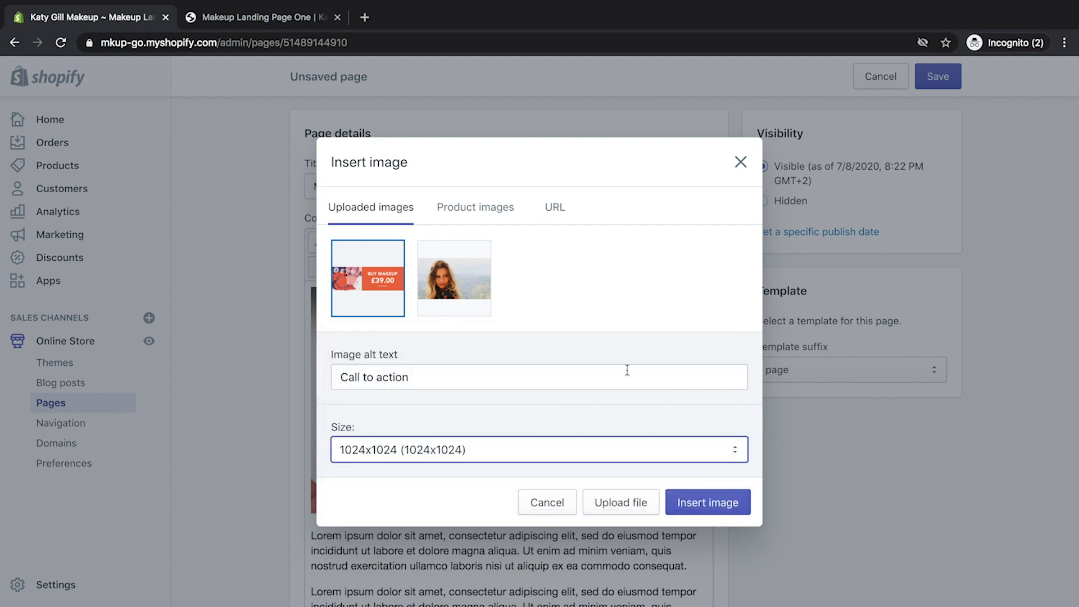
click(718, 504)
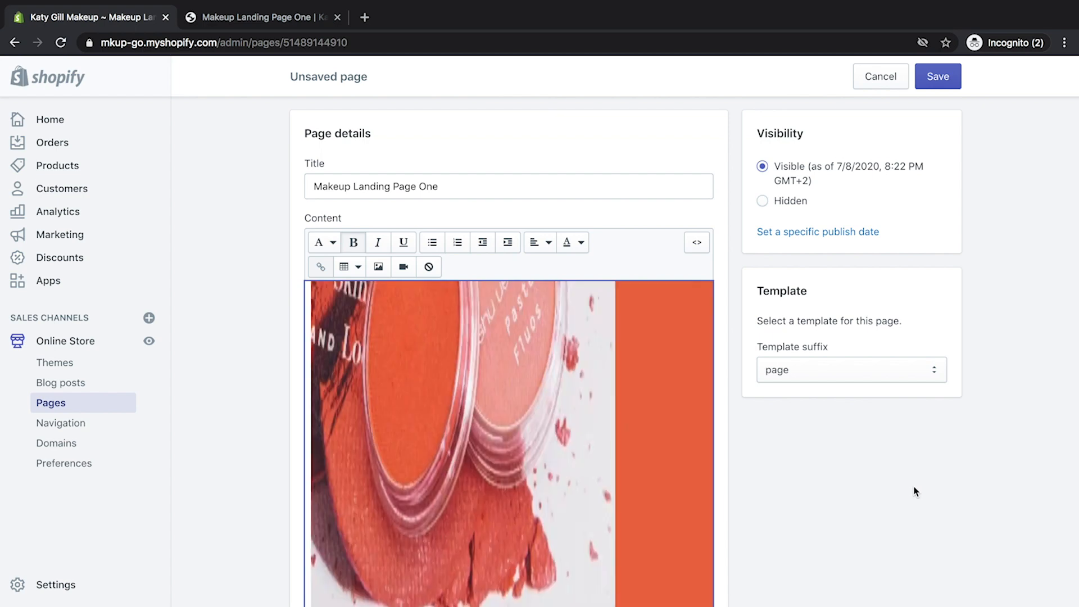
Save the Makeup Landing Page One page
scroll(916, 492, down, 5)
scroll(916, 492, up, 2)
key(ctrl+a)
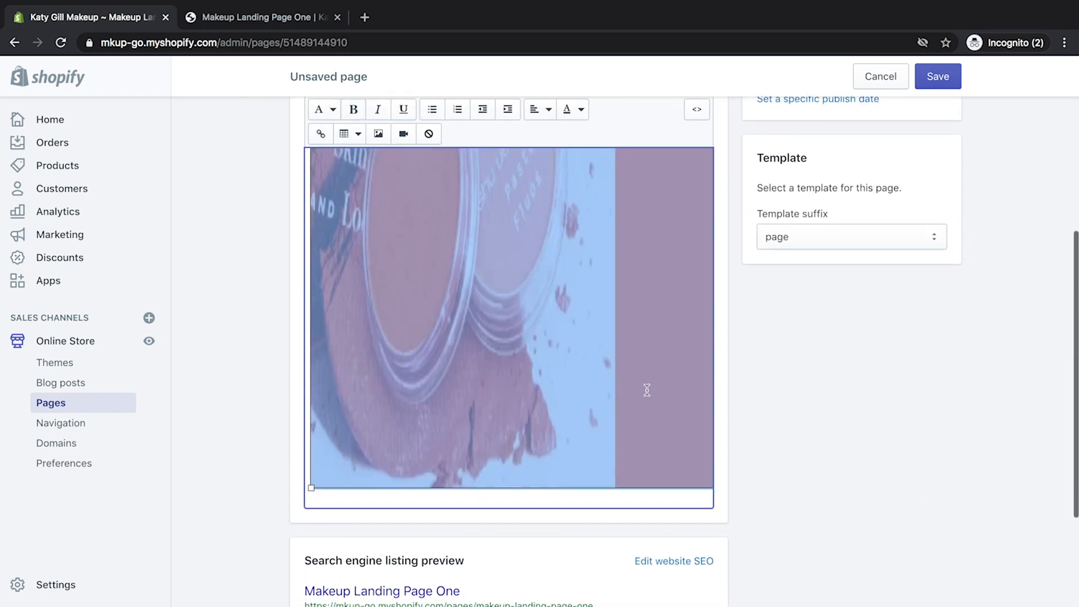
scroll(943, 466, up, 5)
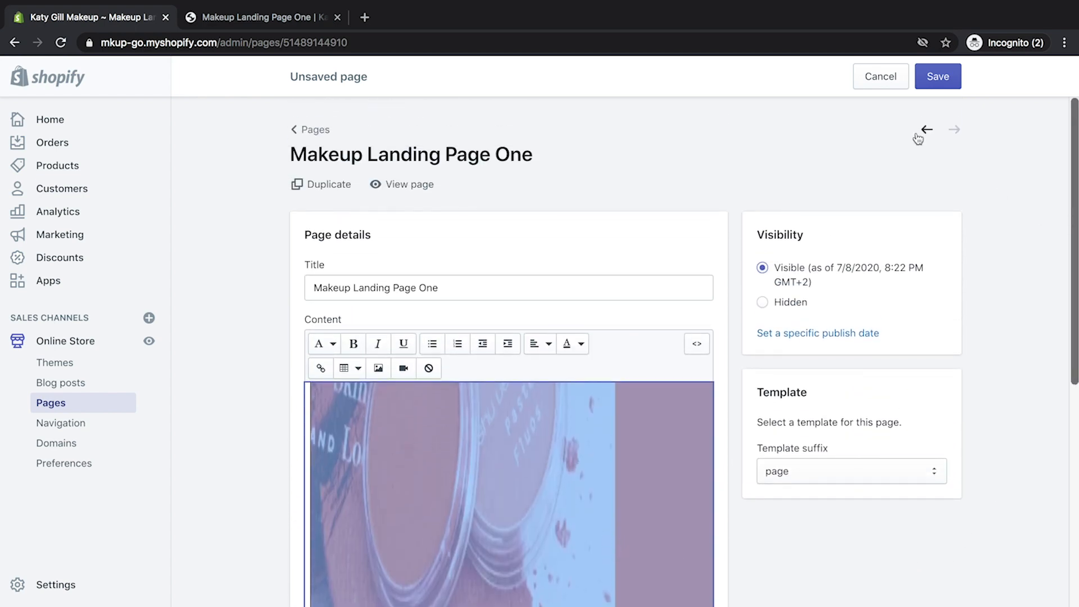
click(936, 86)
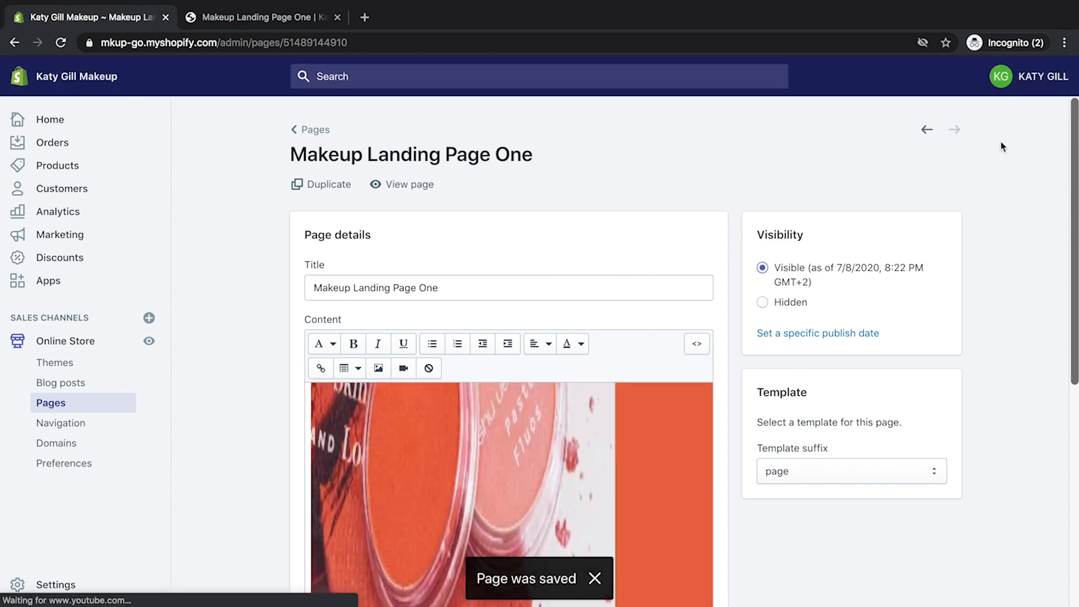
Reload the live landing page and scroll to see the new £39.00 banner
click(238, 17)
click(60, 43)
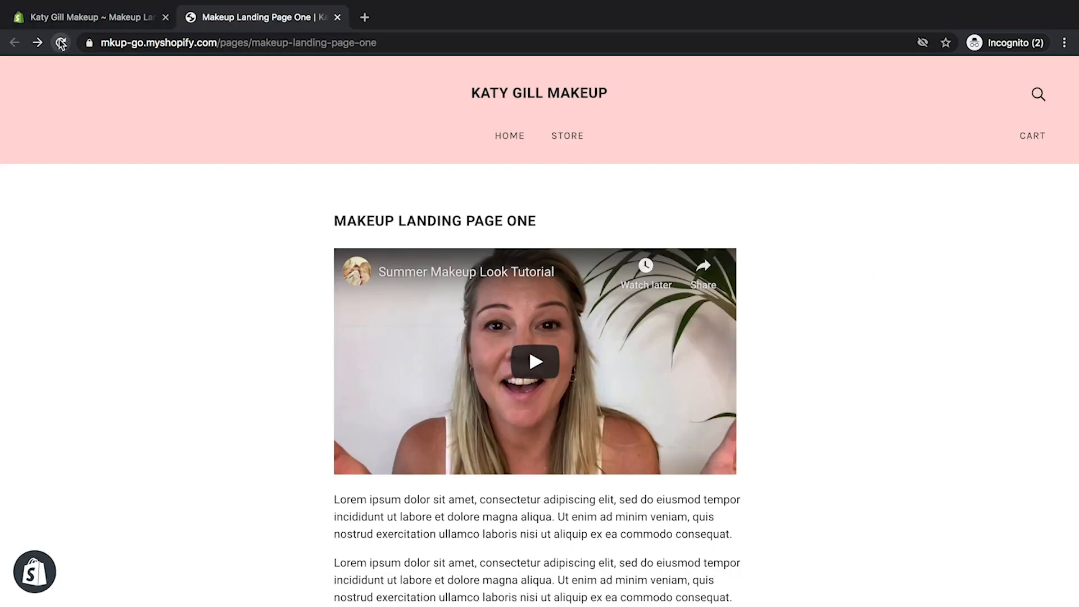
scroll(1005, 321, down, 6)
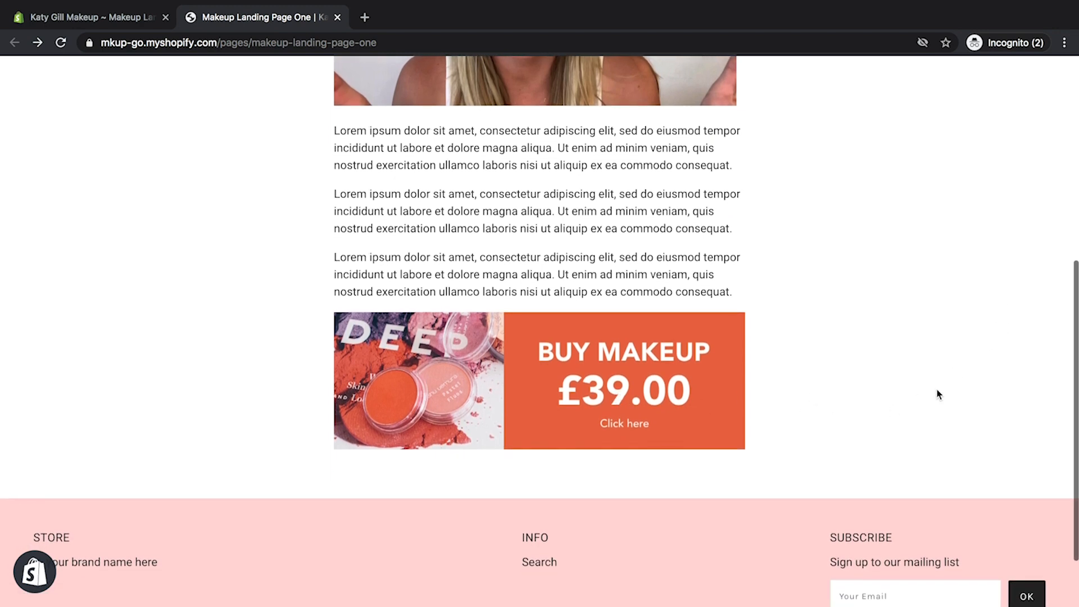
scroll(606, 389, up, 1)
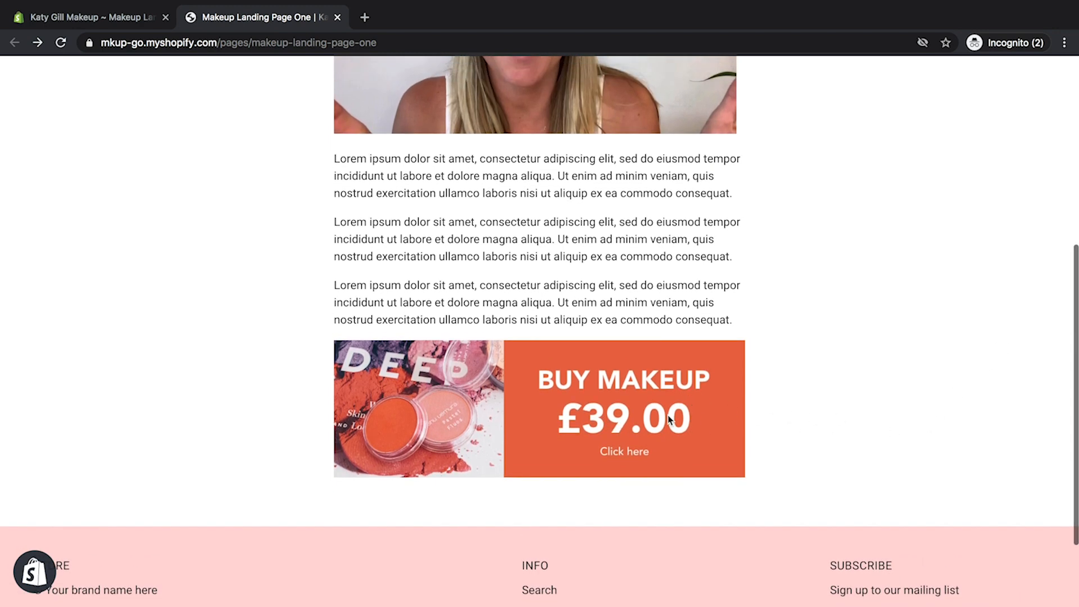
Check the banner image in the admin page editor, then return to the storefront
click(122, 21)
scroll(607, 387, down, 4)
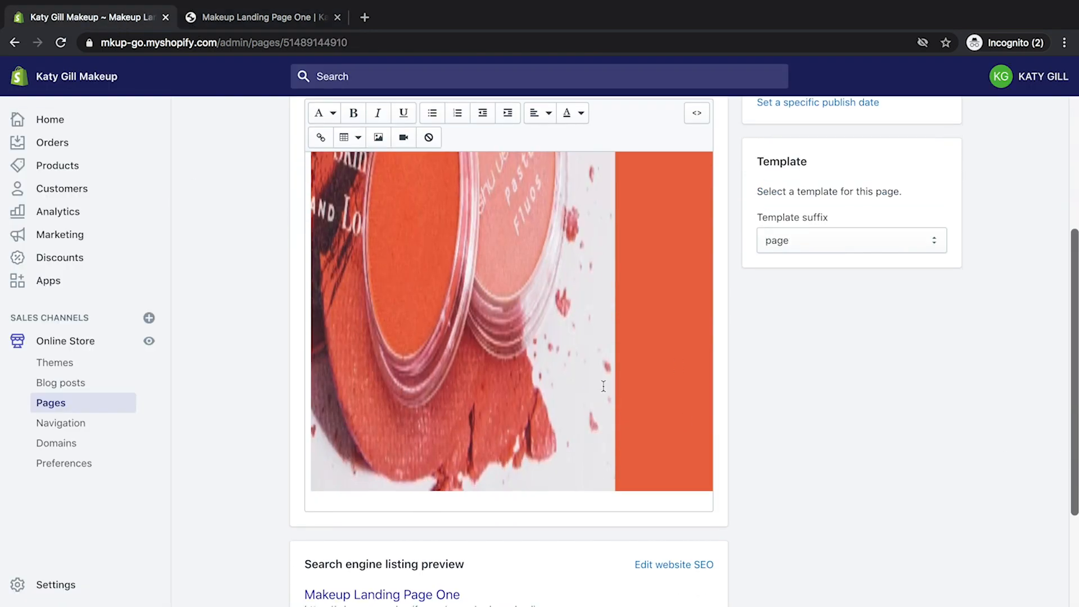
scroll(605, 385, up, 5)
scroll(602, 384, up, 3)
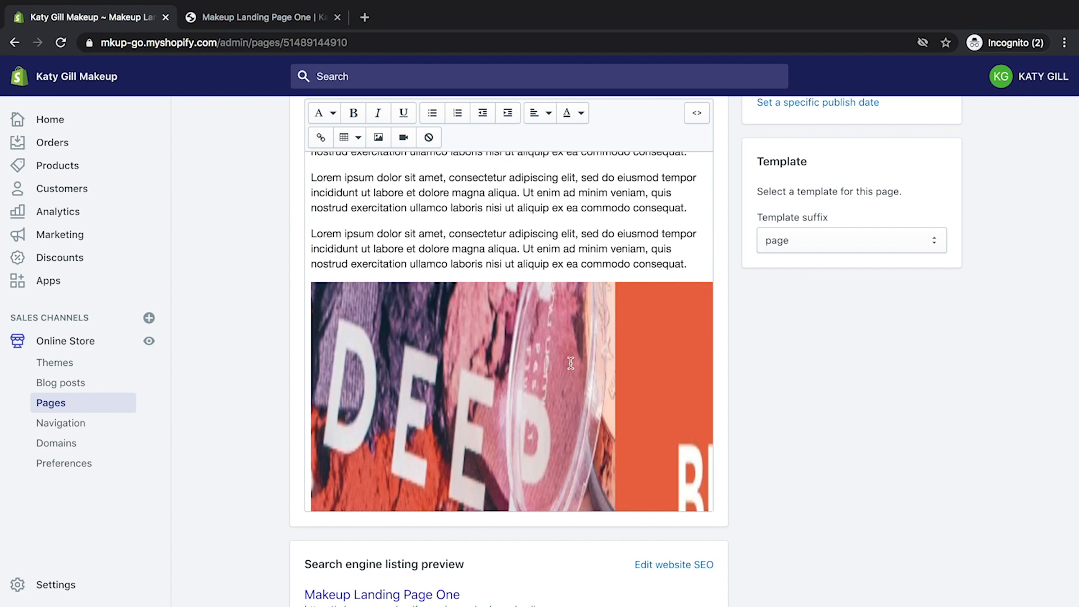
click(568, 381)
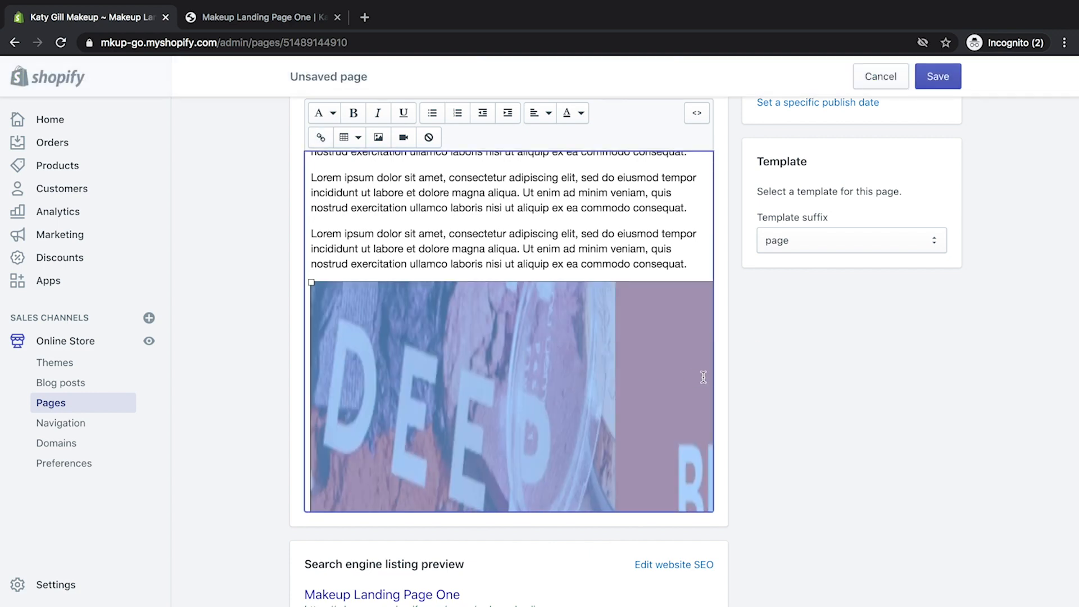
scroll(568, 381, up, 3)
scroll(753, 388, up, 1)
click(264, 13)
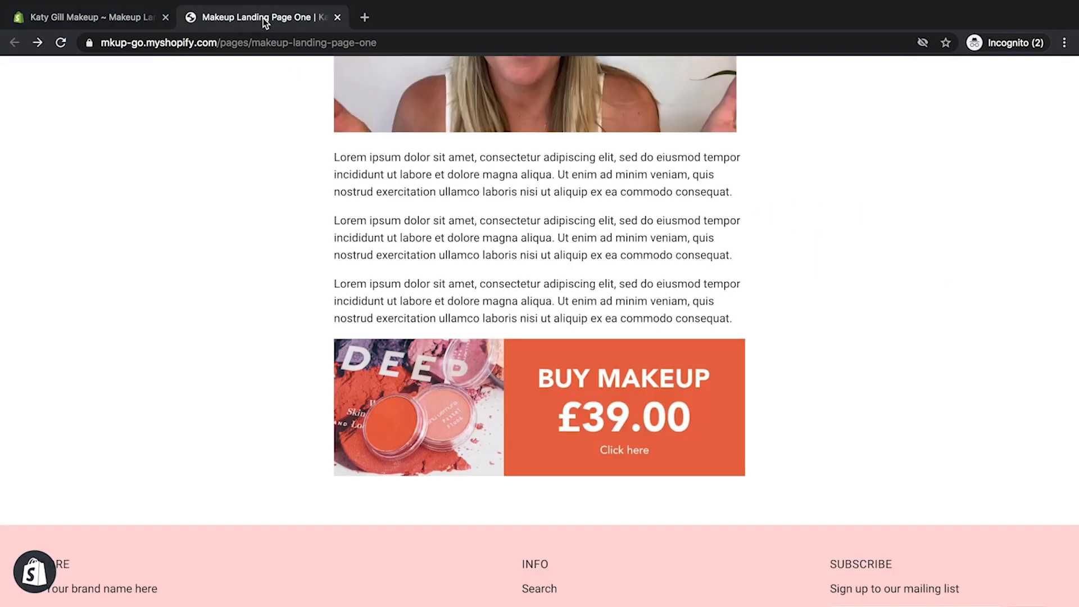
scroll(679, 229, up, 5)
Copy the web address of the Awesome Lipstick product page from the live store
click(568, 139)
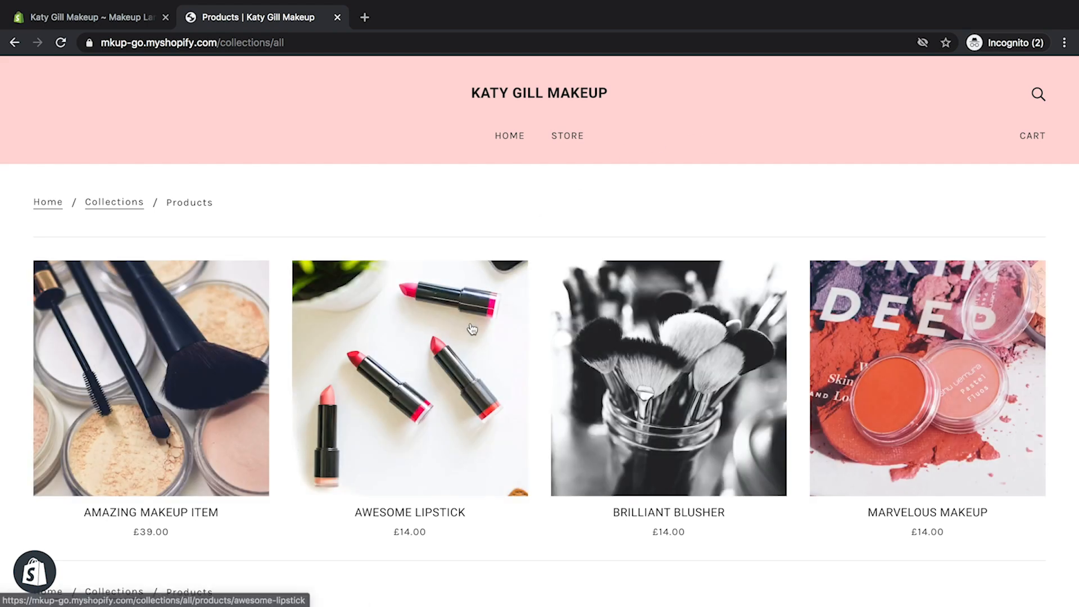
click(472, 329)
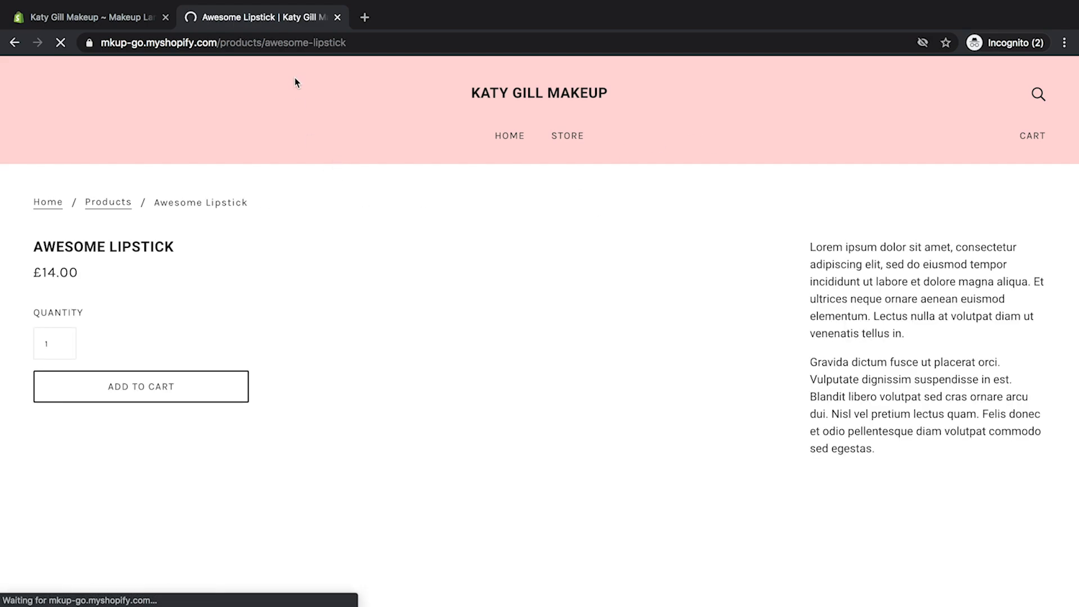
drag(392, 42, 101, 42)
right_click(227, 42)
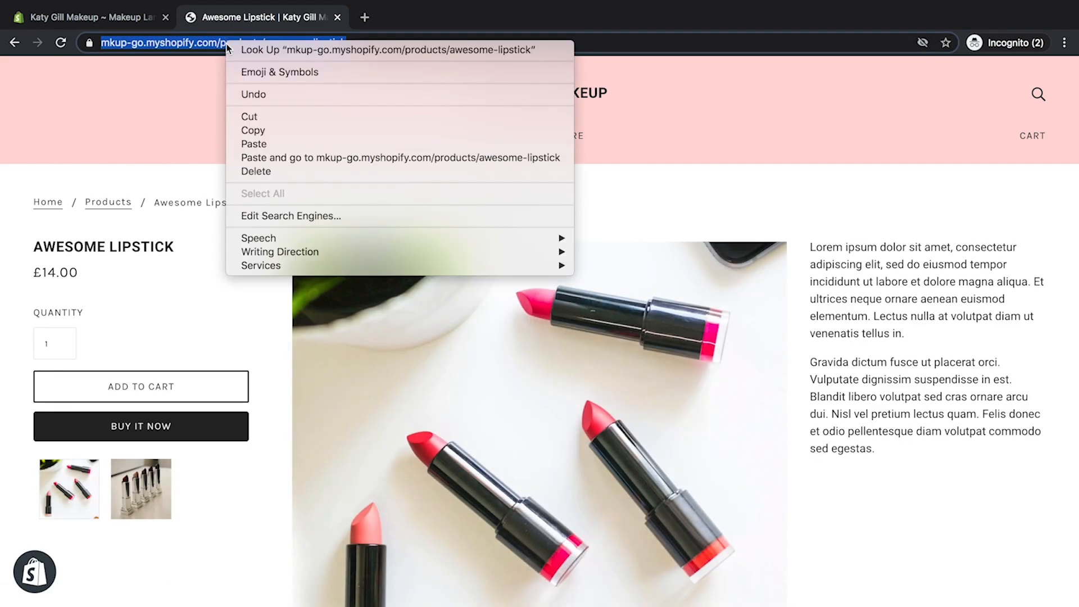
click(279, 131)
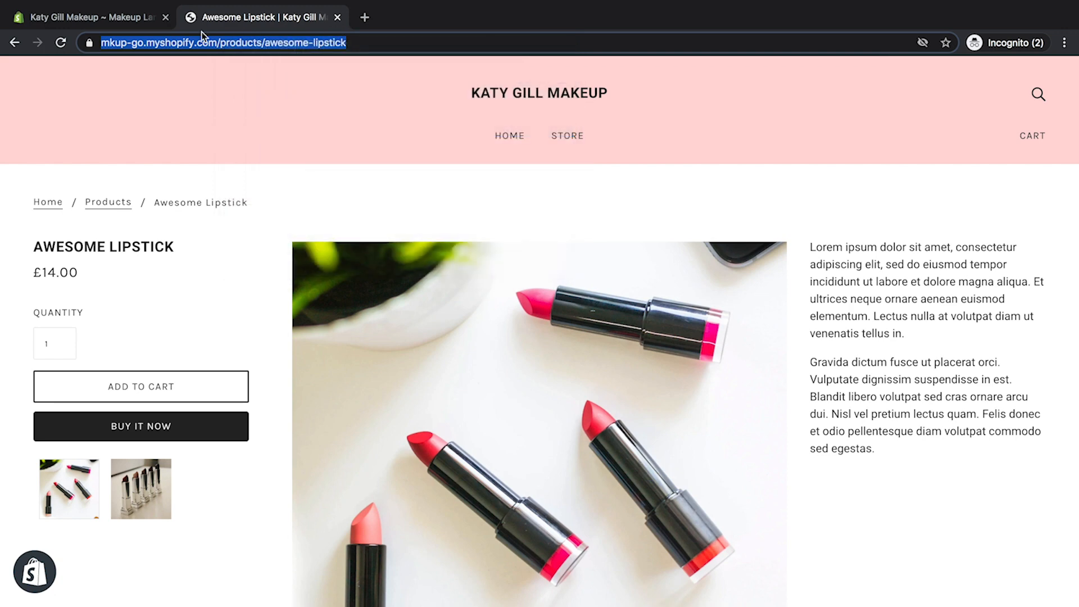
Link the landing page's banner image to the Awesome Lipstick URL, titled 'Buy Makeup', and save
click(14, 43)
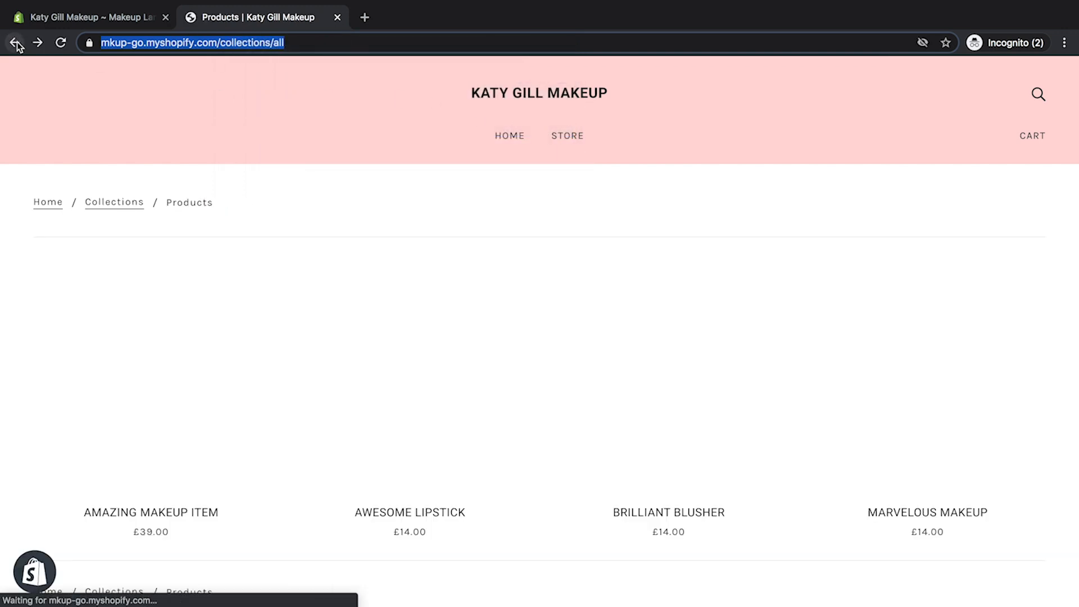
click(14, 42)
click(137, 16)
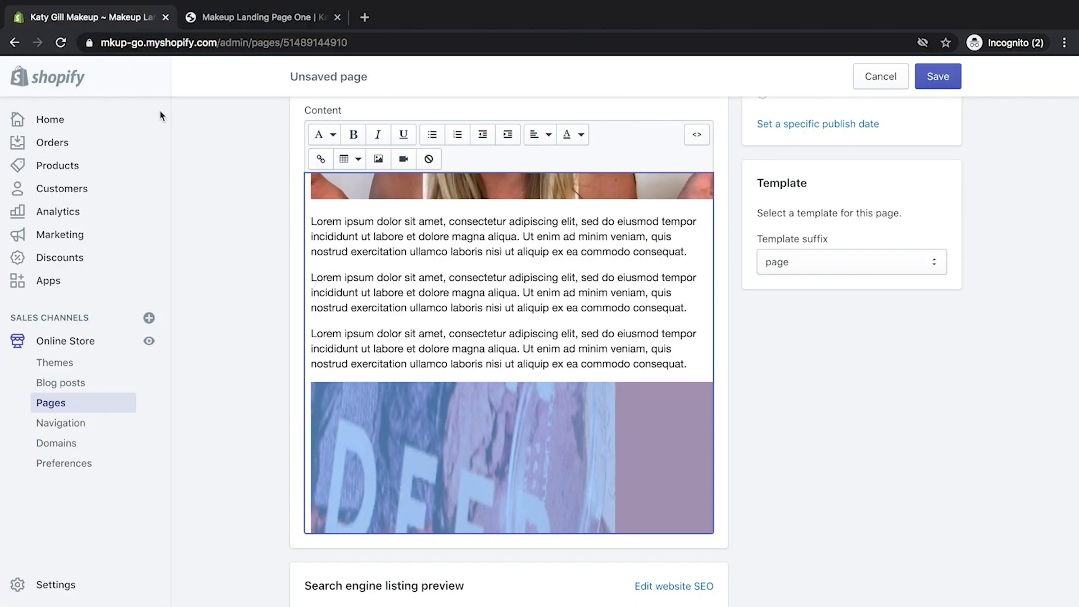
click(479, 337)
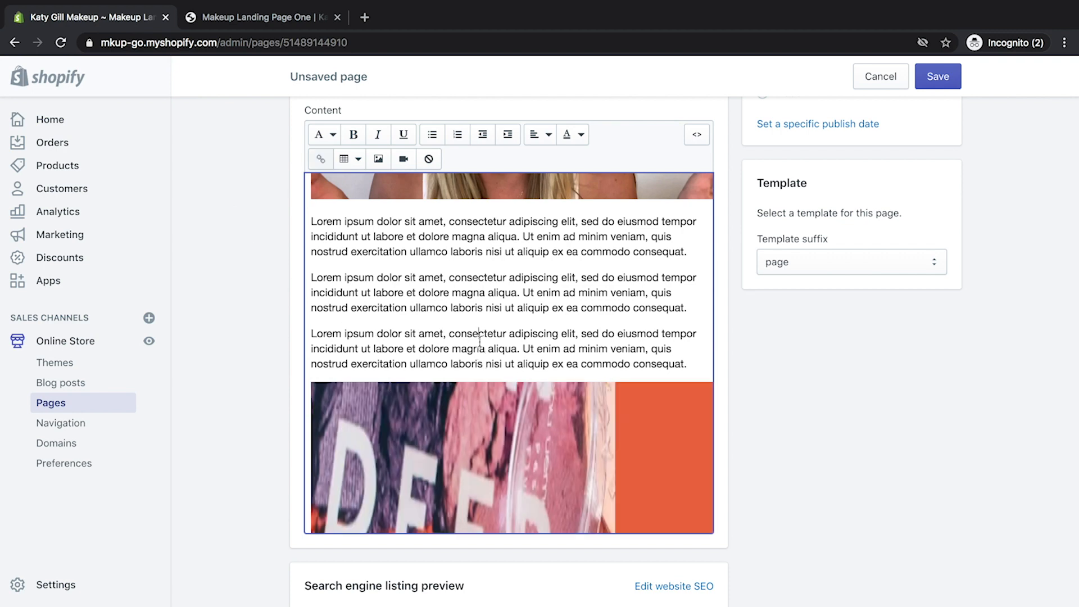
click(492, 440)
click(318, 160)
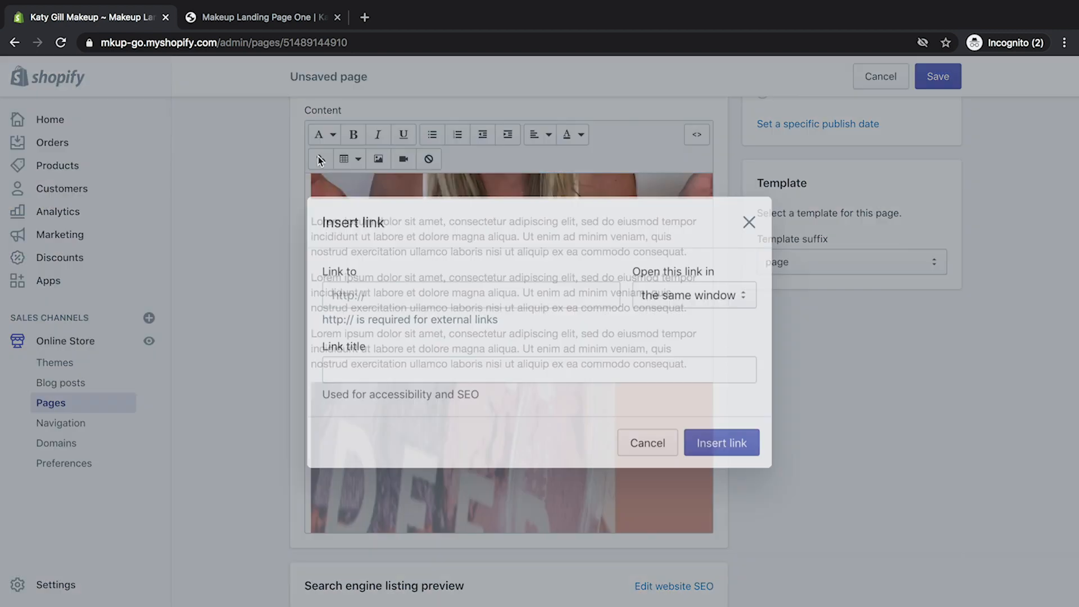
right_click(351, 294)
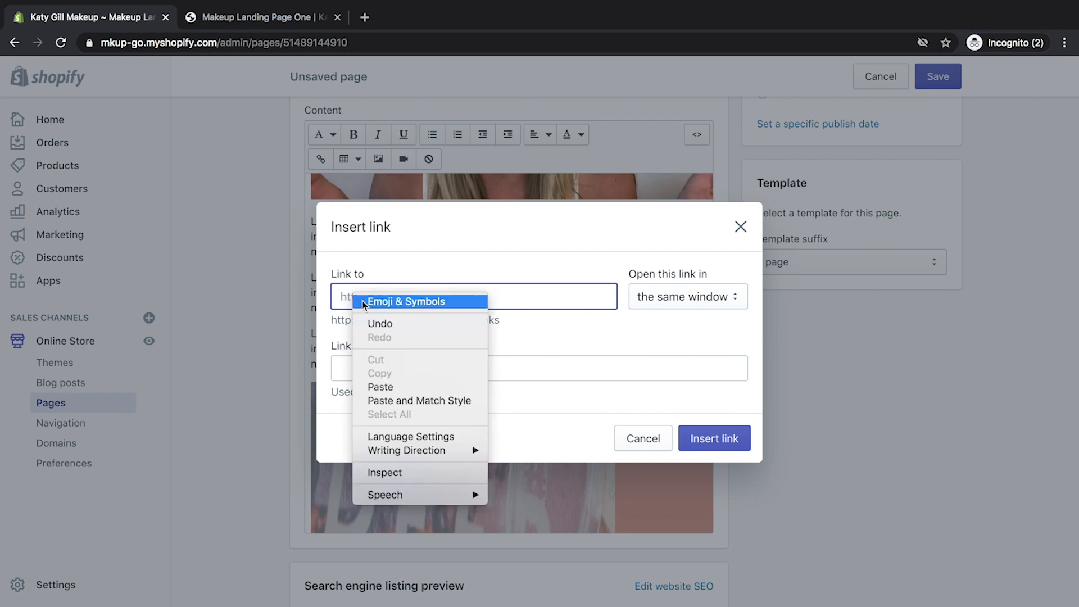
click(439, 388)
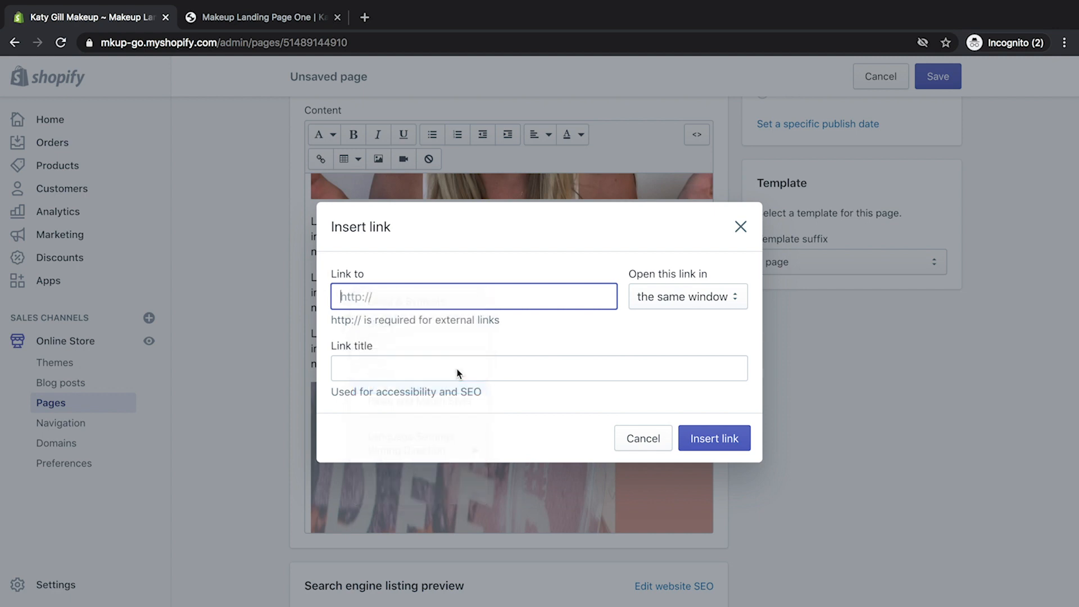
click(454, 369)
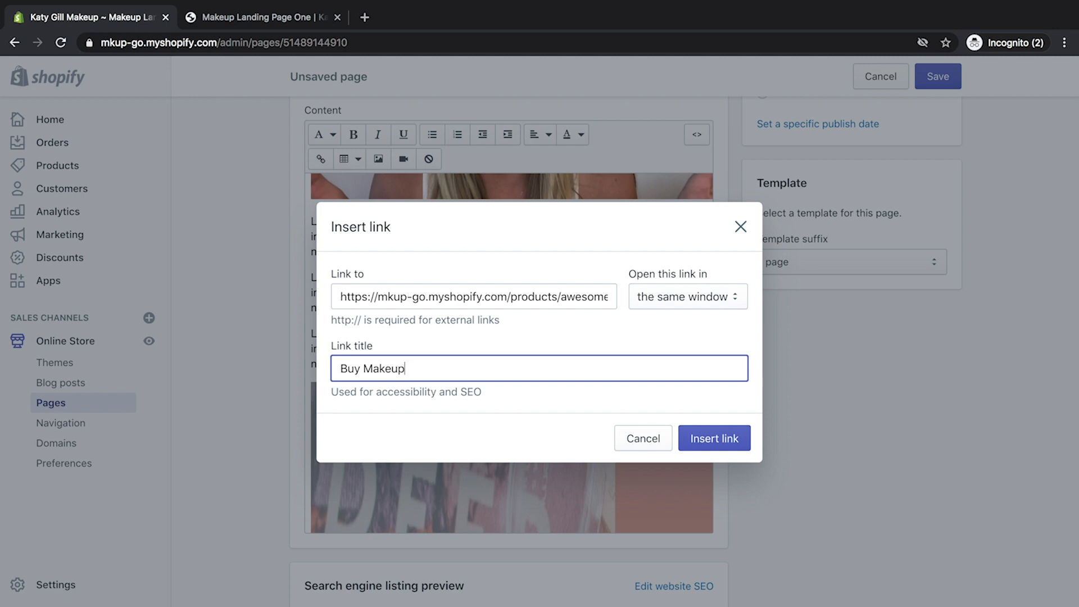
click(725, 443)
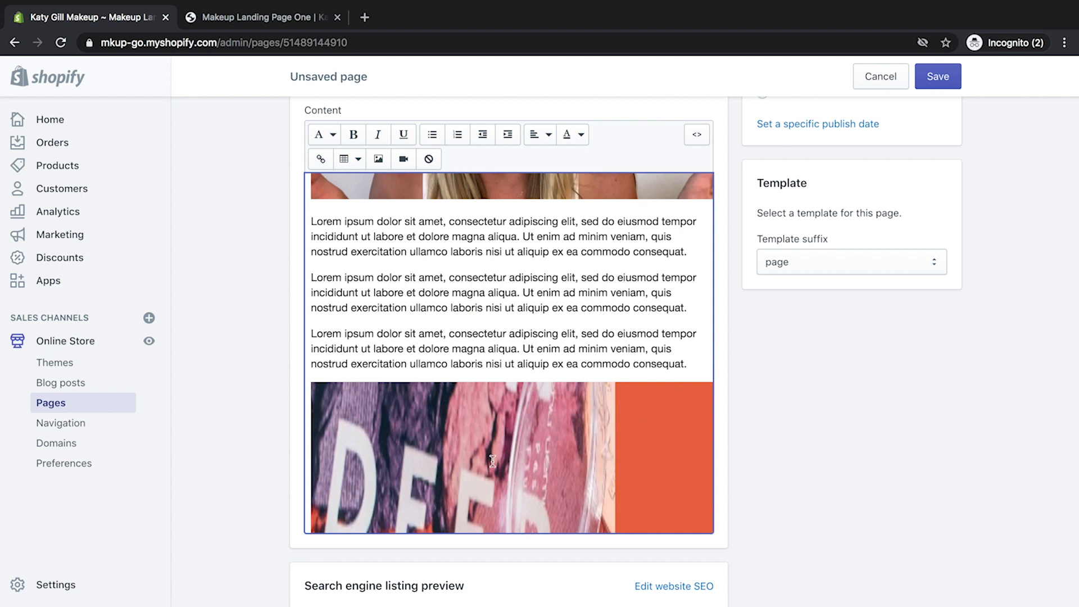
click(939, 77)
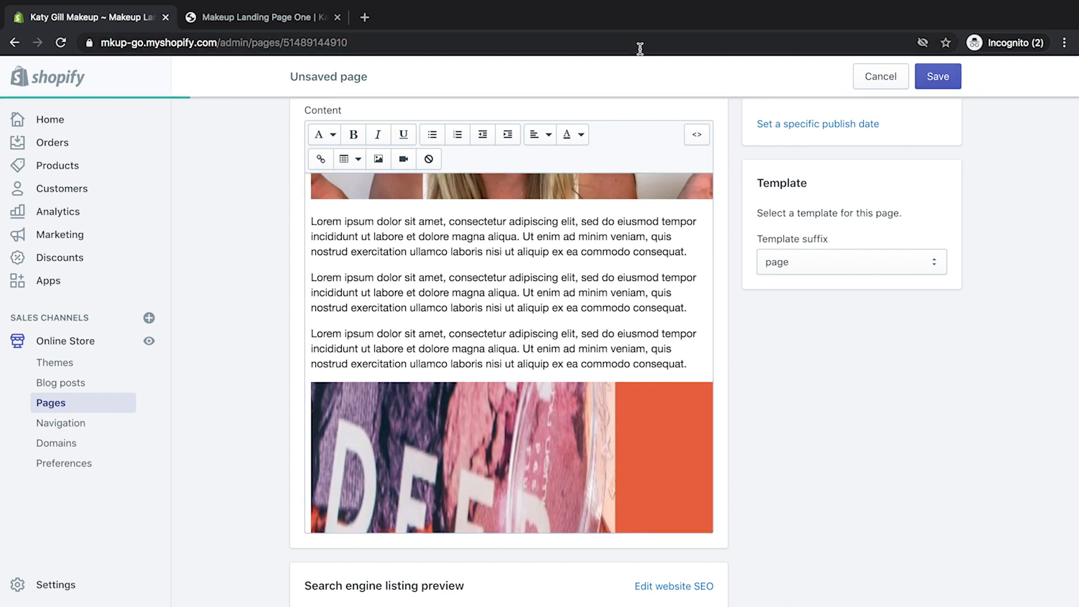
click(291, 21)
Confirm the live £39.00 banner opens Awesome Lipstick, then return to the About Katy Gill Makeup editor
click(58, 45)
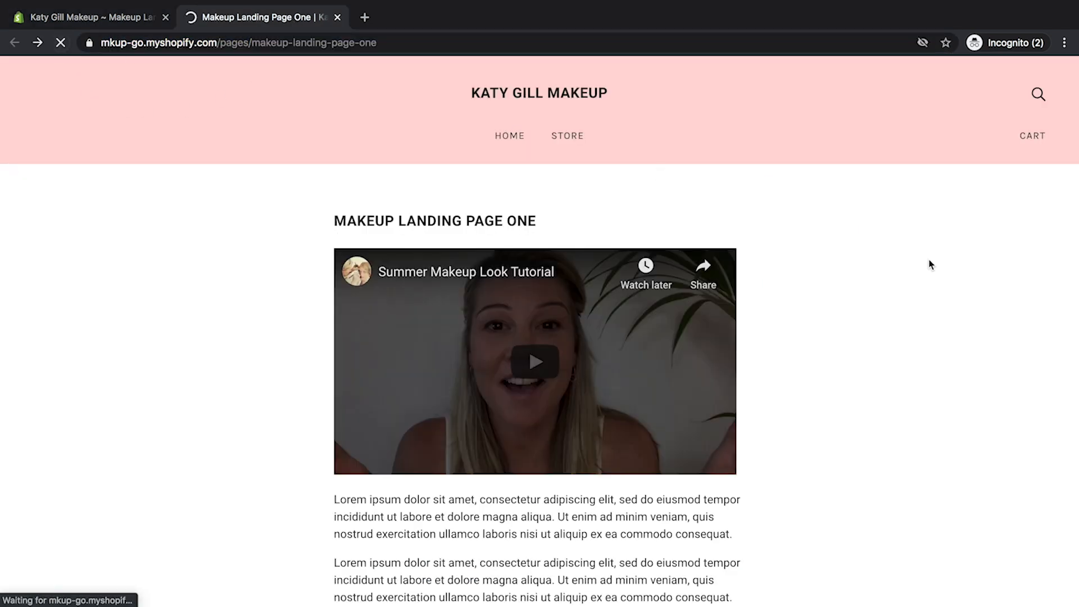
scroll(943, 286, down, 5)
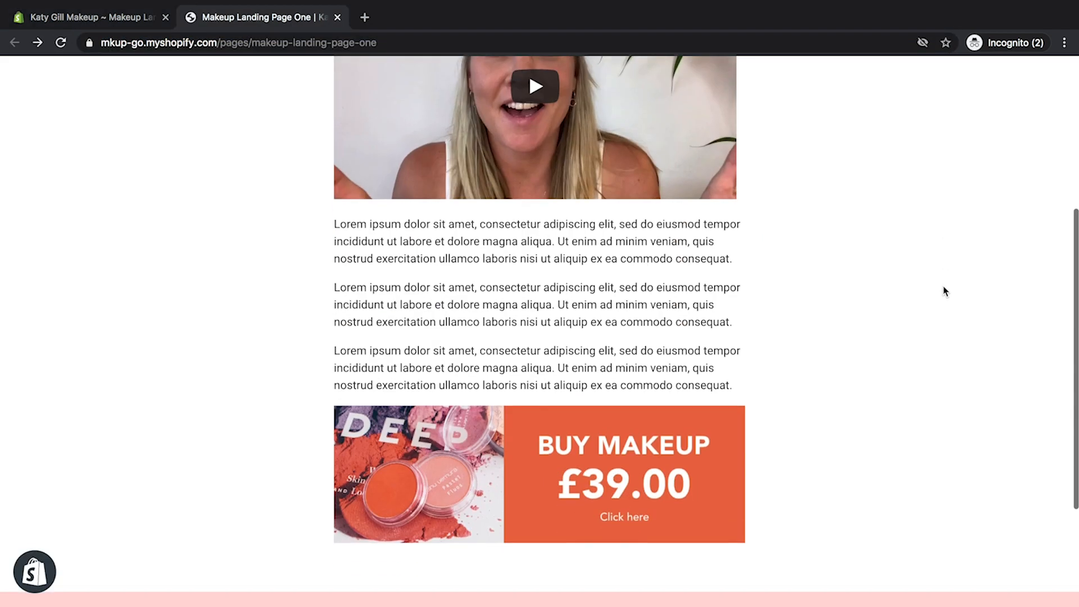
click(699, 471)
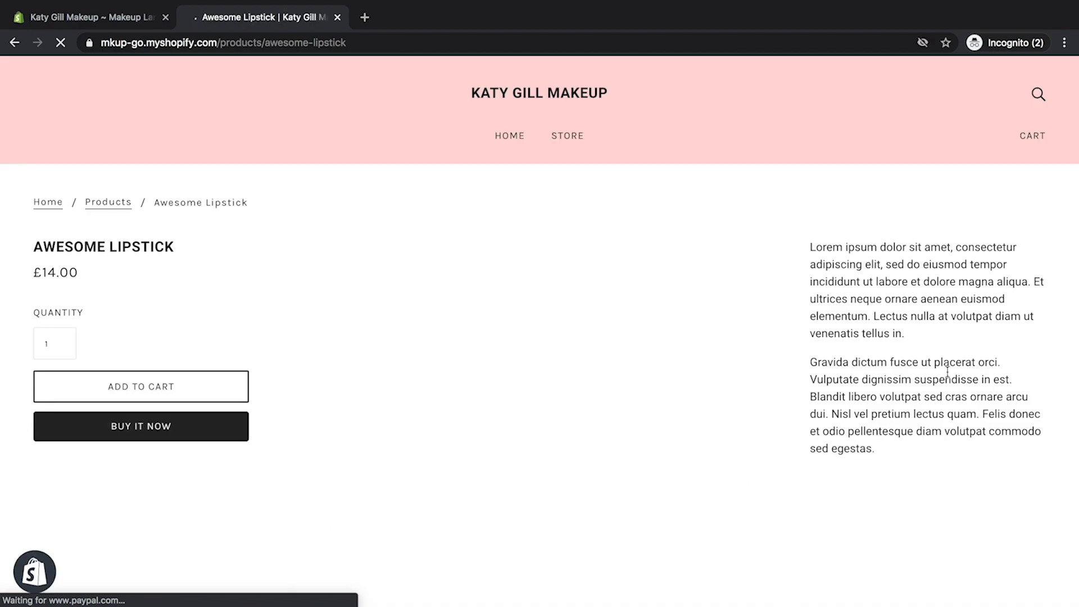
scroll(940, 359, down, 4)
scroll(959, 366, up, 4)
scroll(959, 164, down, 1)
scroll(959, 163, up, 1)
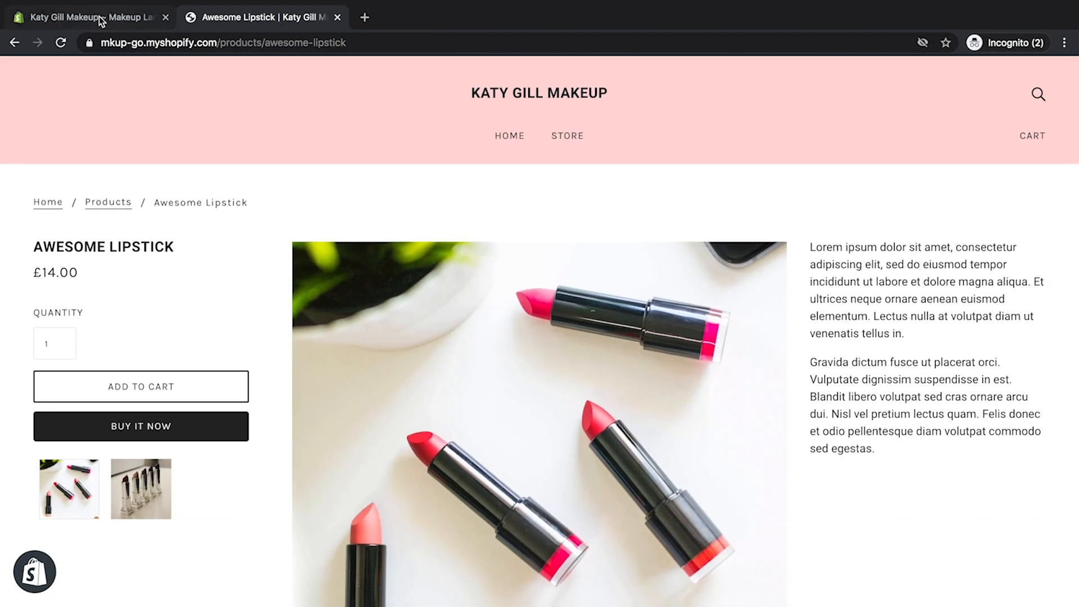
click(101, 18)
click(242, 18)
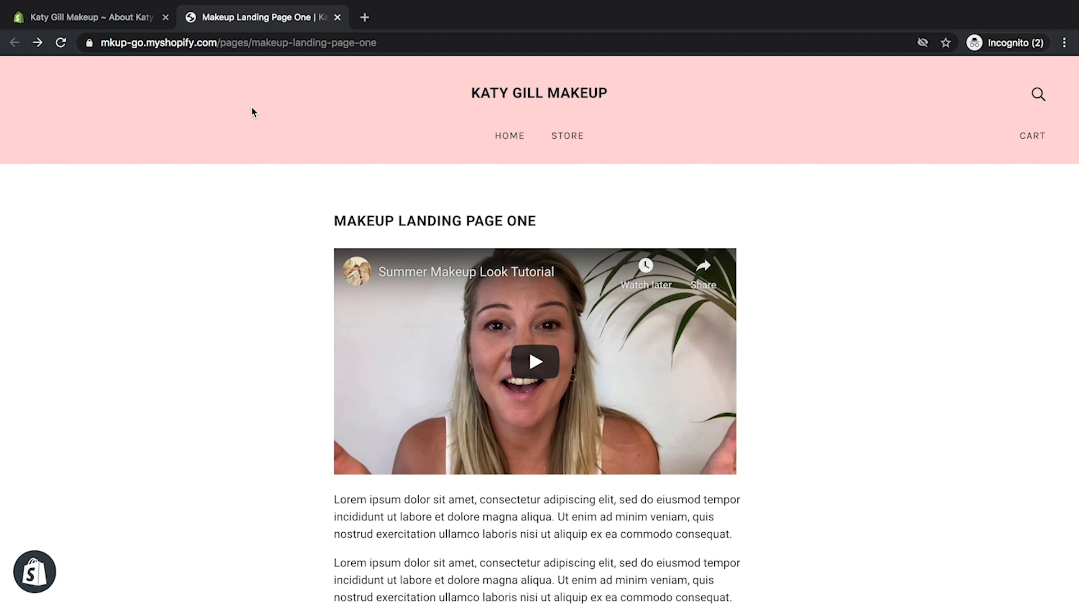
click(121, 21)
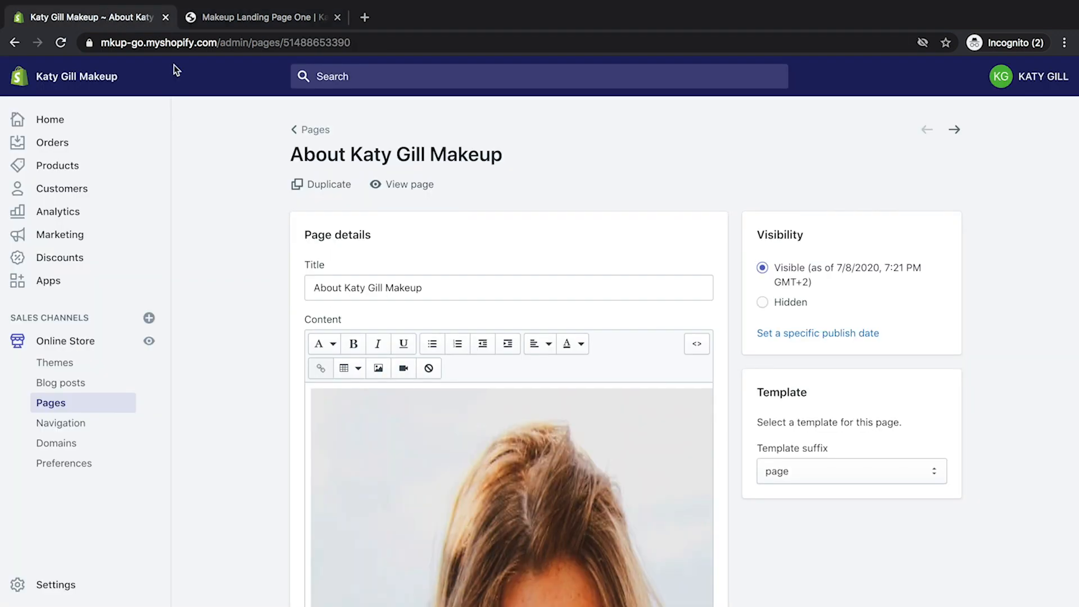
Open Navigation, compare with the live header and footer menus, and open the Main menu
click(84, 426)
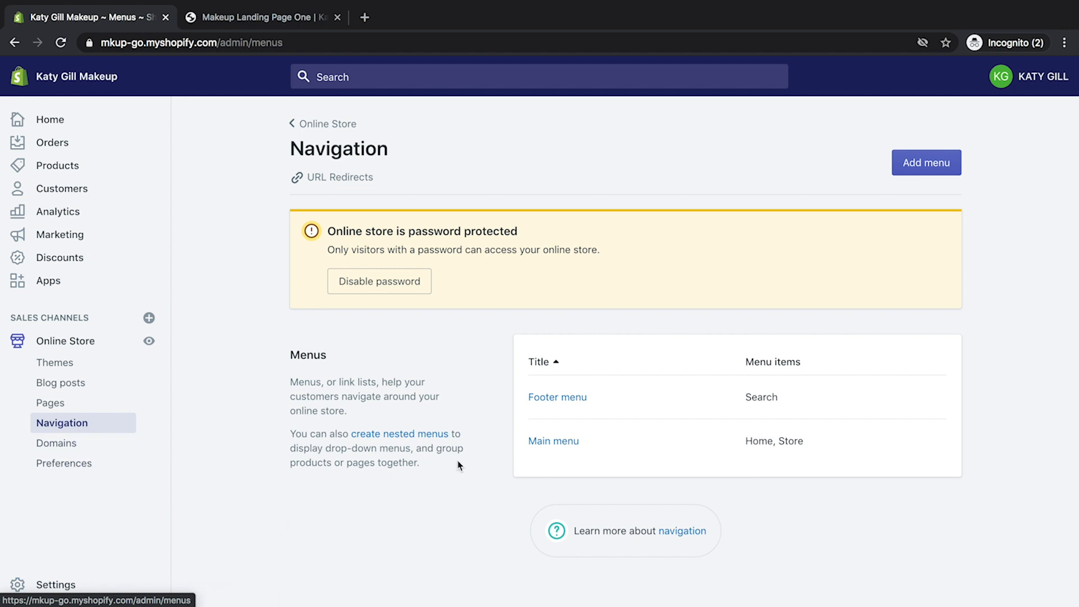
click(251, 22)
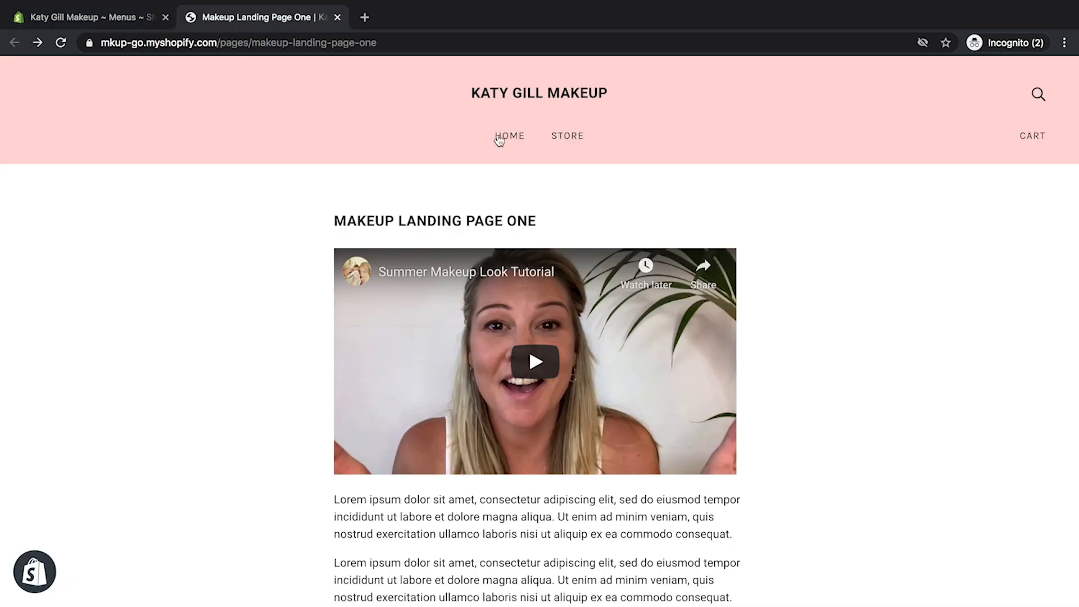
click(111, 22)
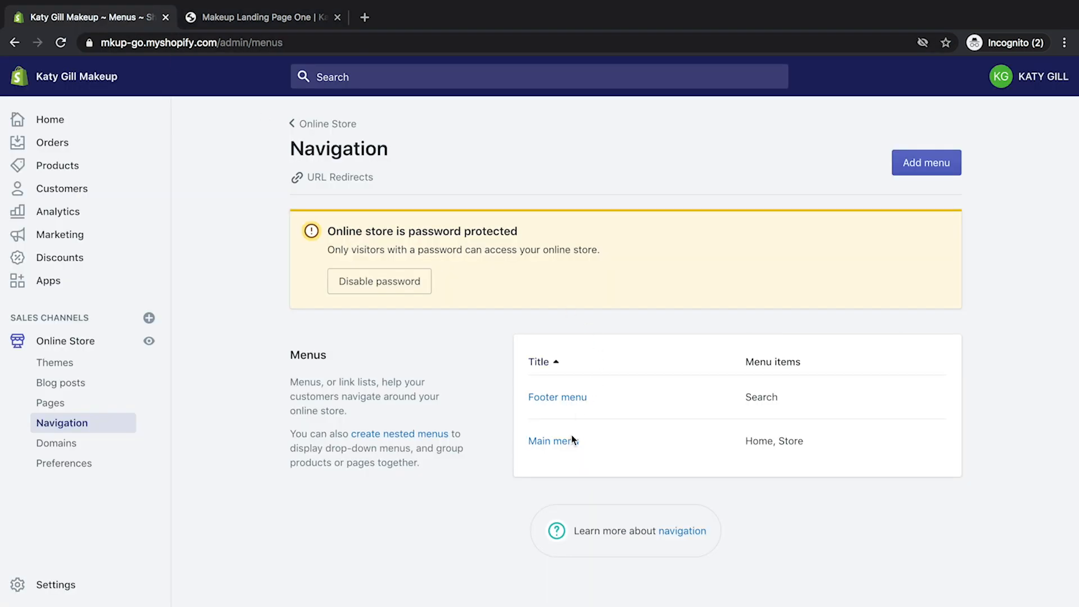
click(303, 18)
scroll(441, 390, down, 10)
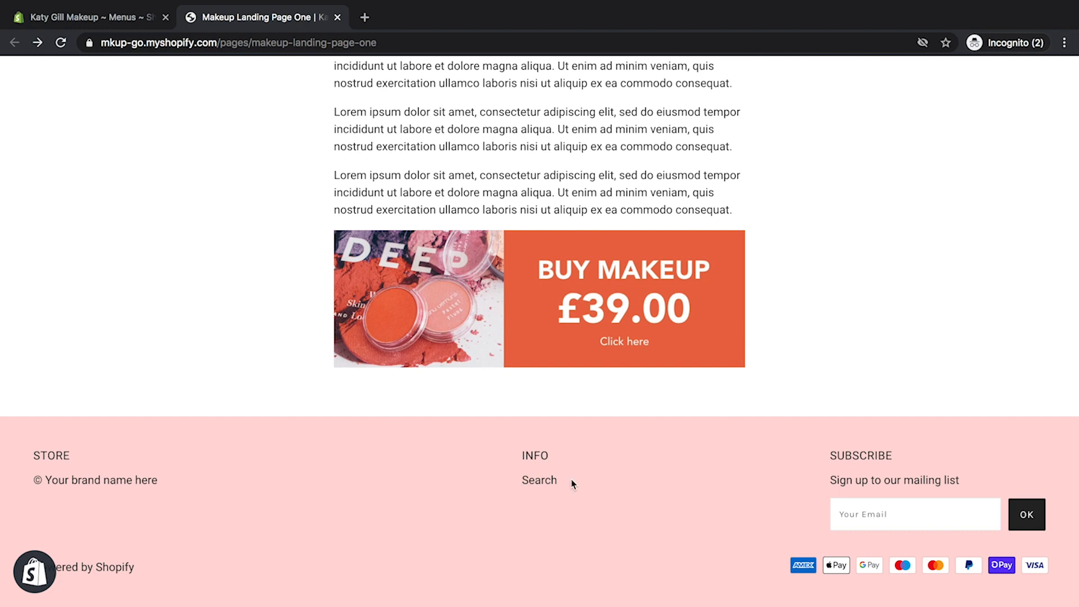
click(90, 20)
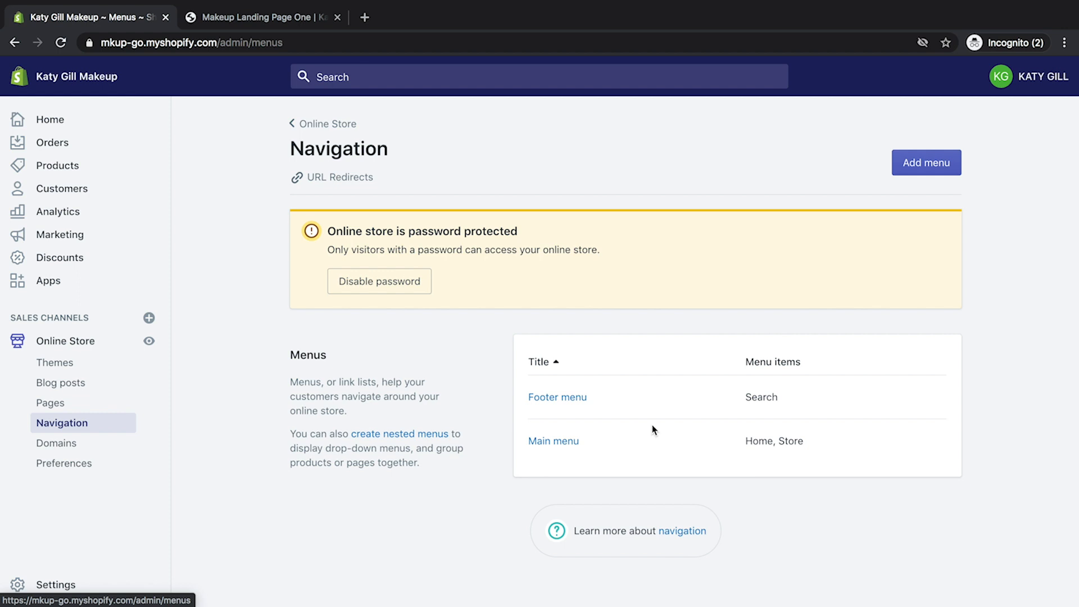
click(561, 443)
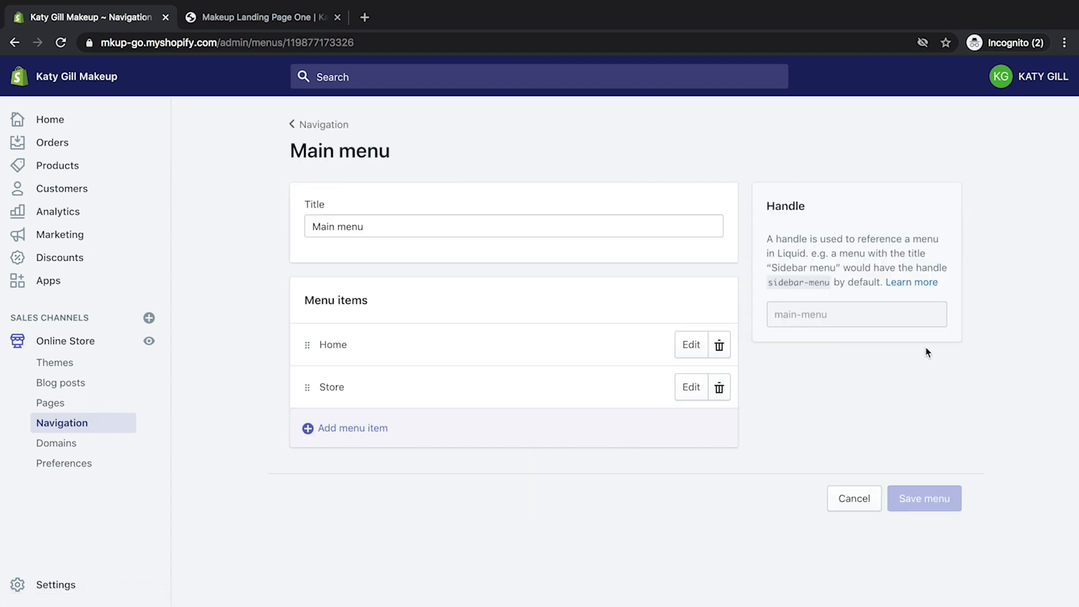
Relink the Store menu item to All Products
click(326, 20)
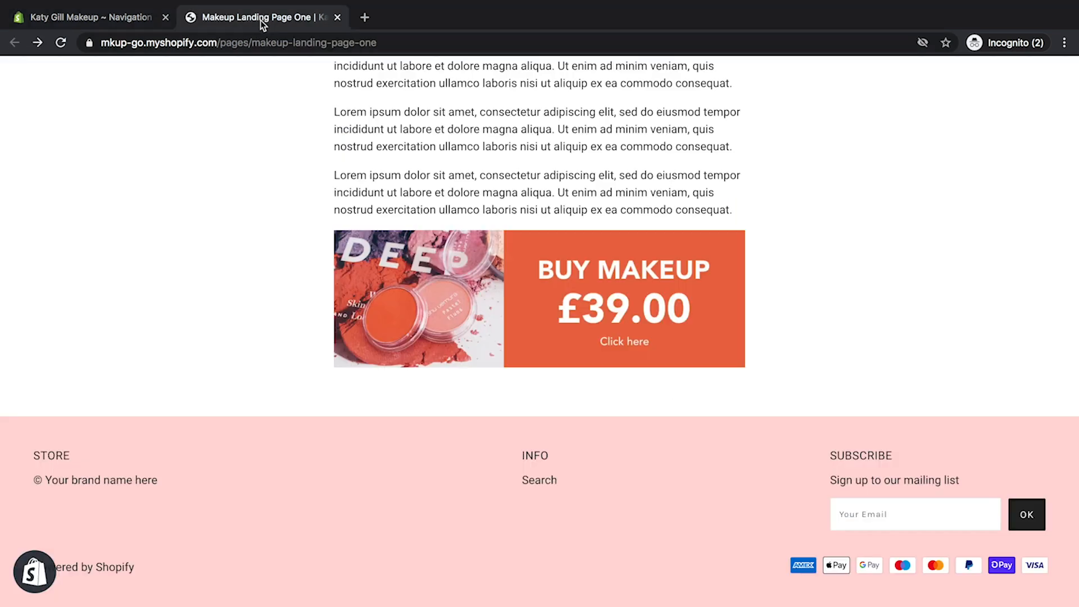
scroll(528, 163, up, 15)
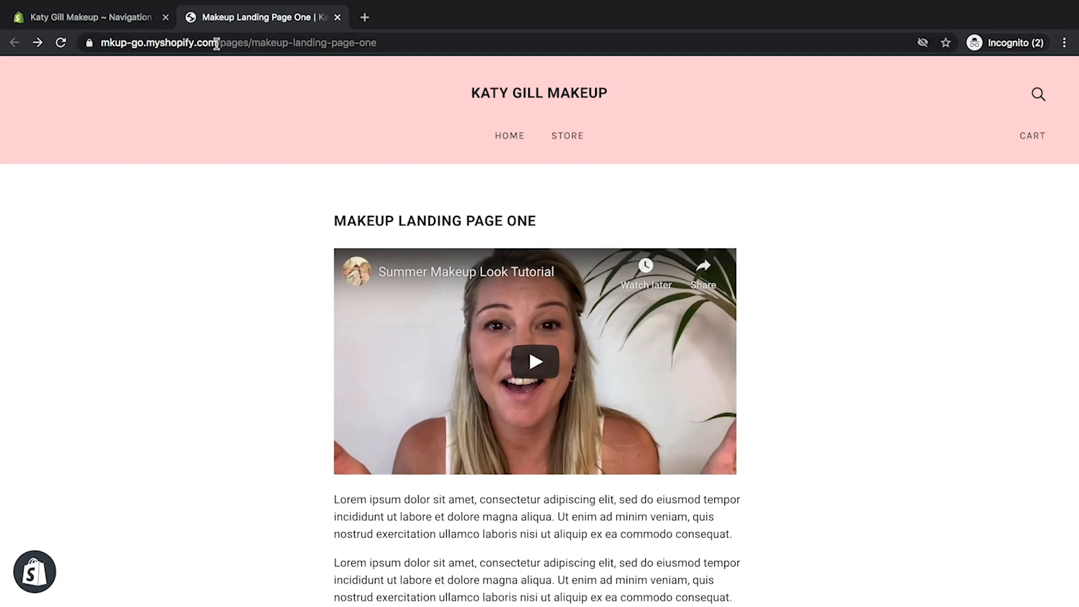
click(85, 18)
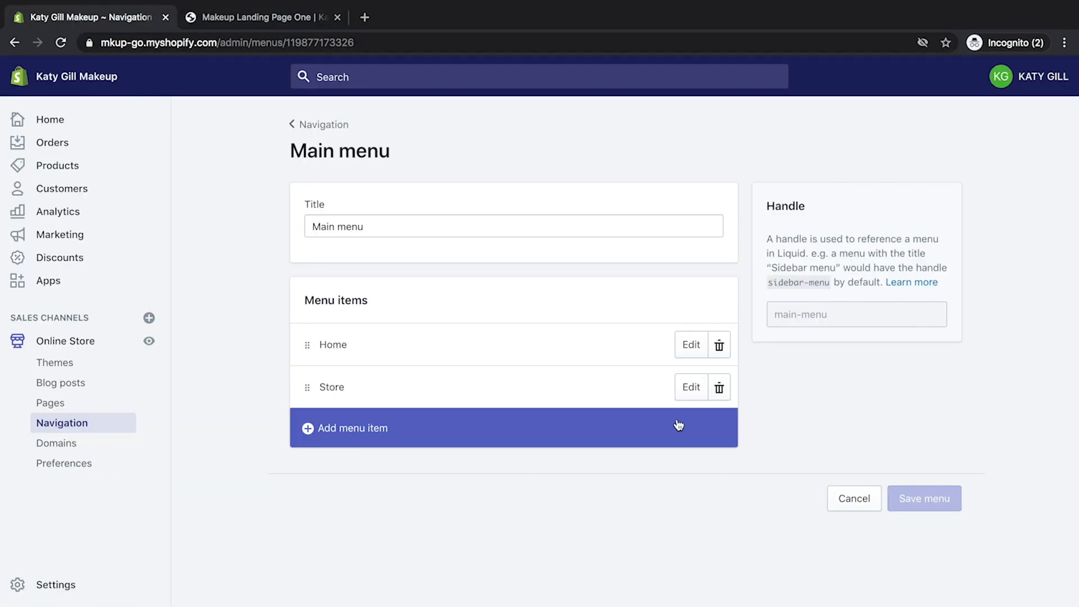
click(695, 386)
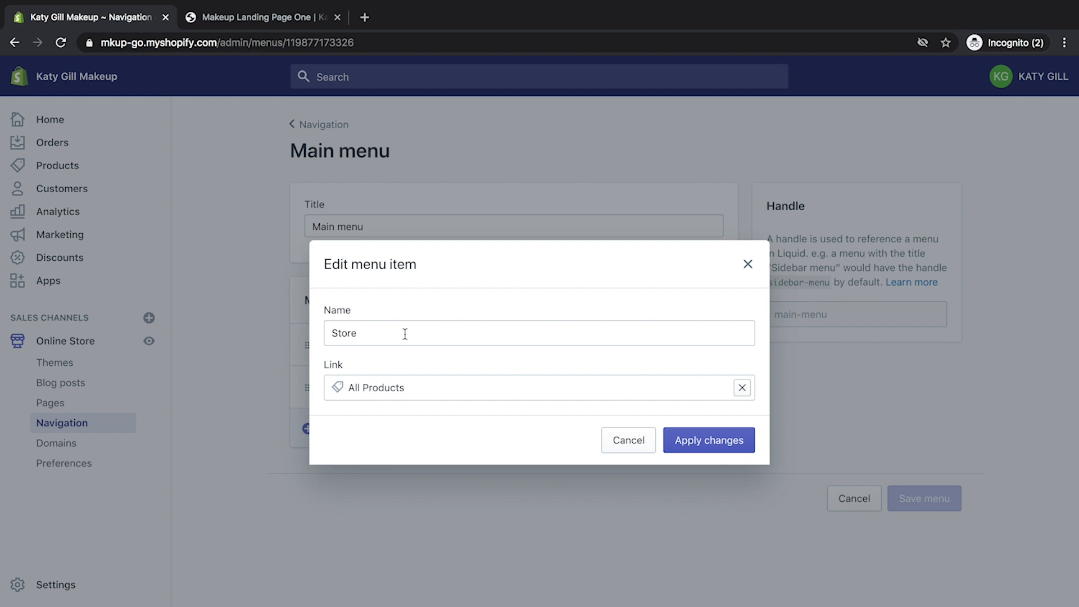
click(742, 389)
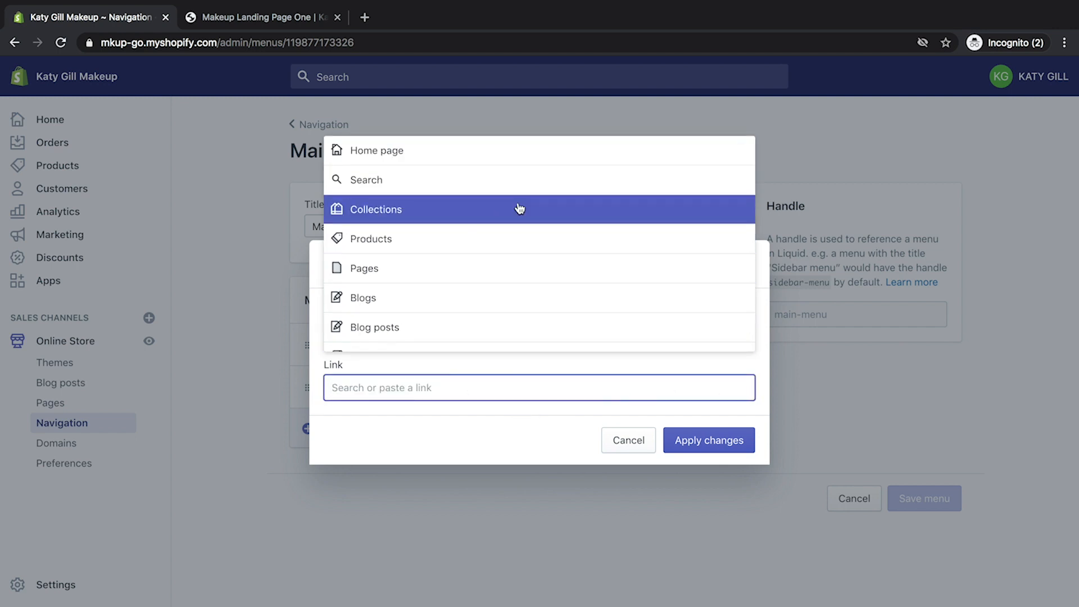
scroll(542, 228, down, 1)
scroll(545, 246, up, 1)
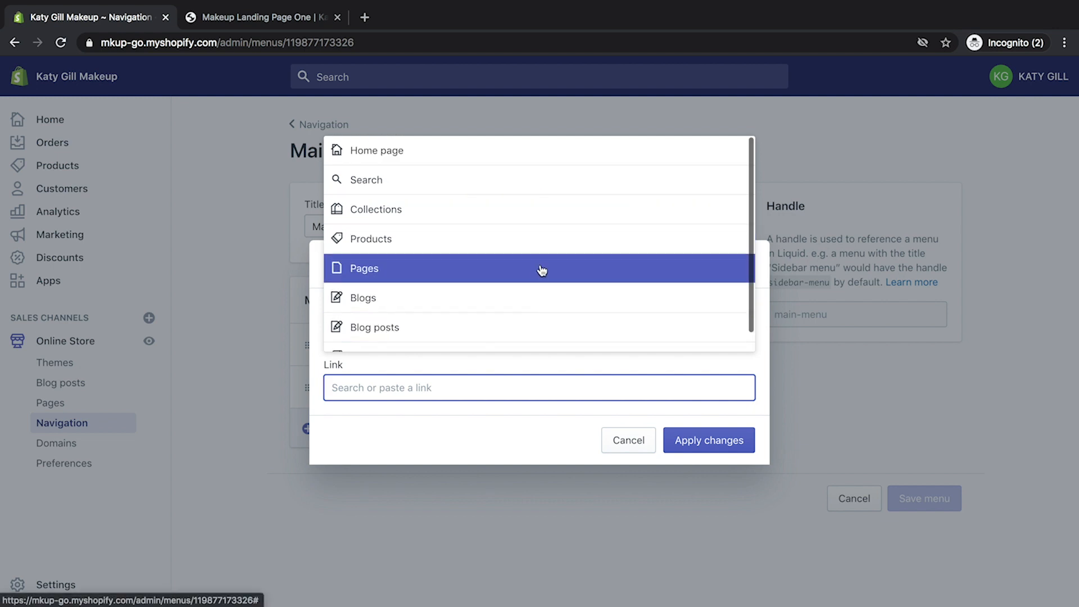
click(543, 247)
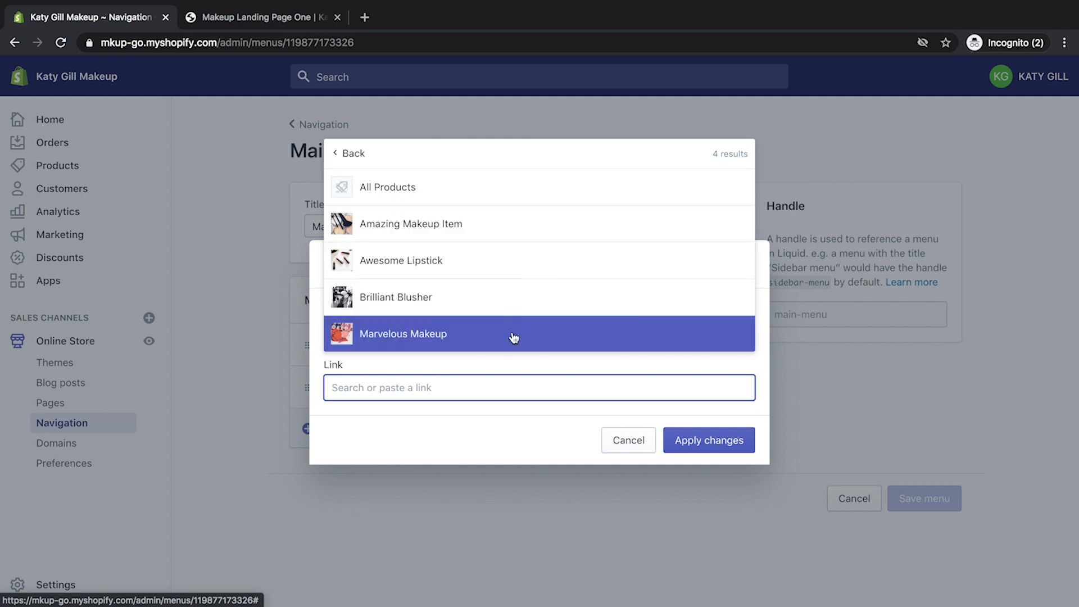
click(467, 194)
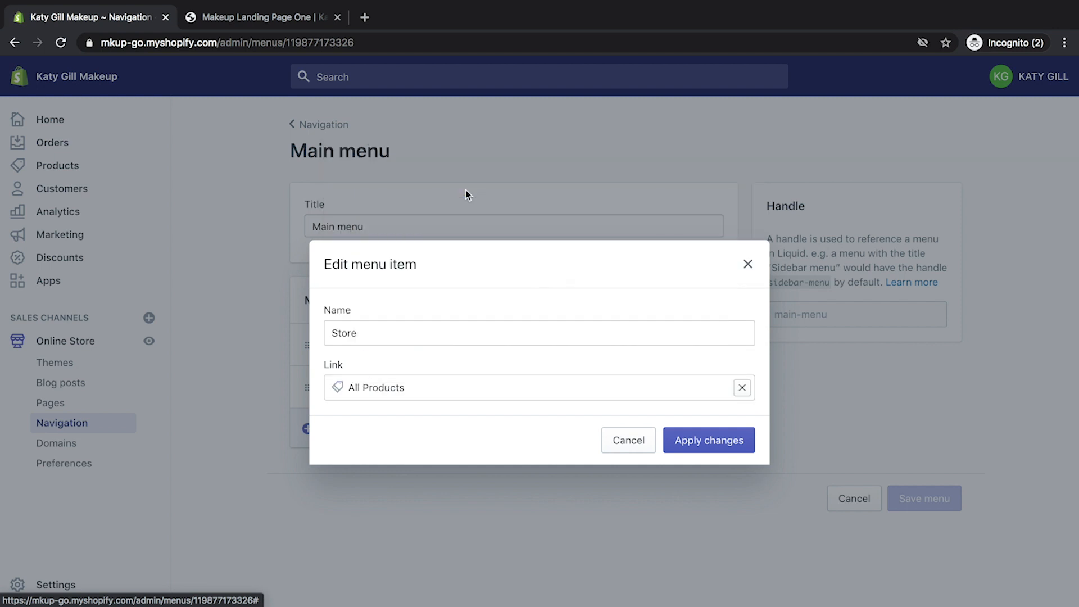
click(719, 445)
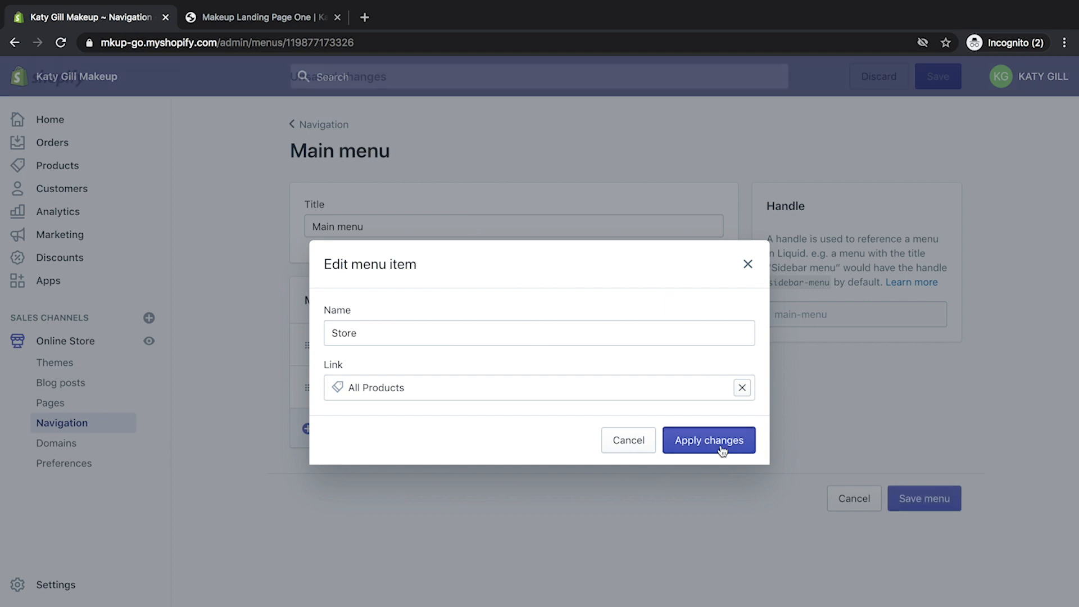
Add an About menu item linked to the About Katy Gill Makeup page
click(378, 428)
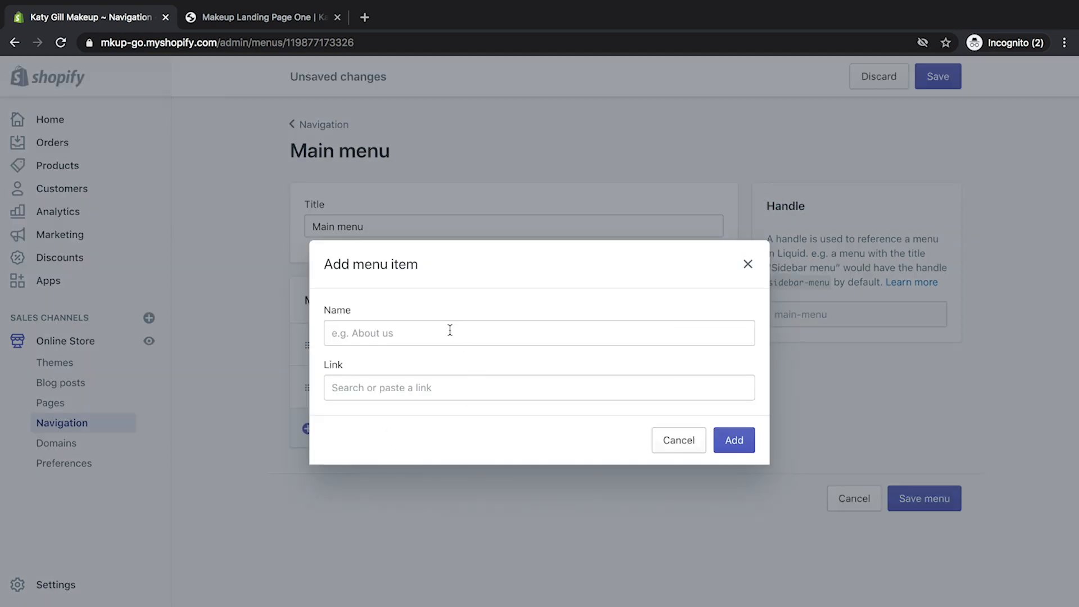
click(448, 331)
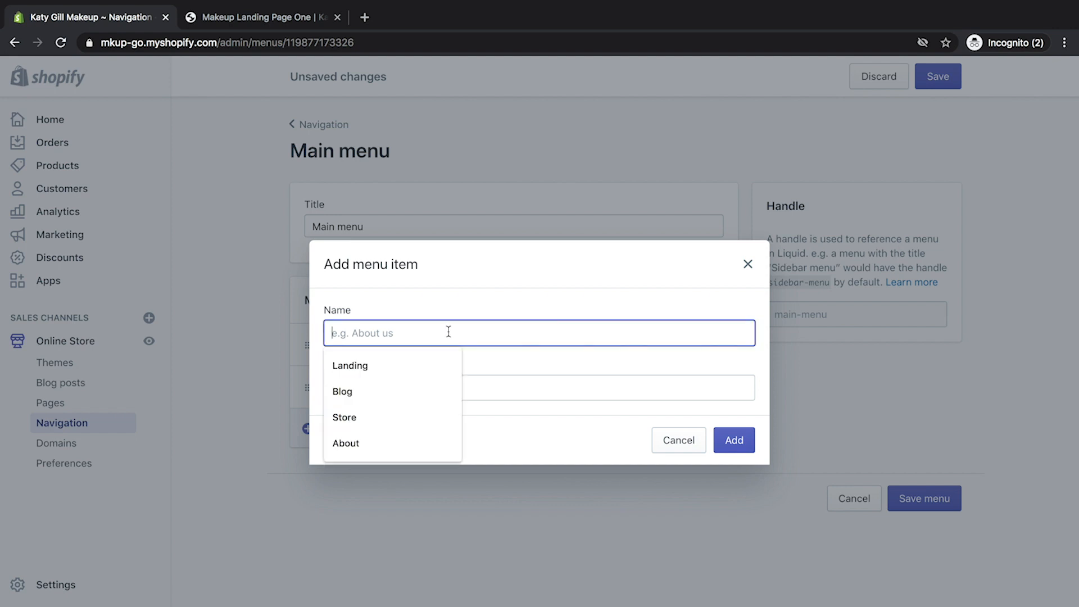
click(410, 441)
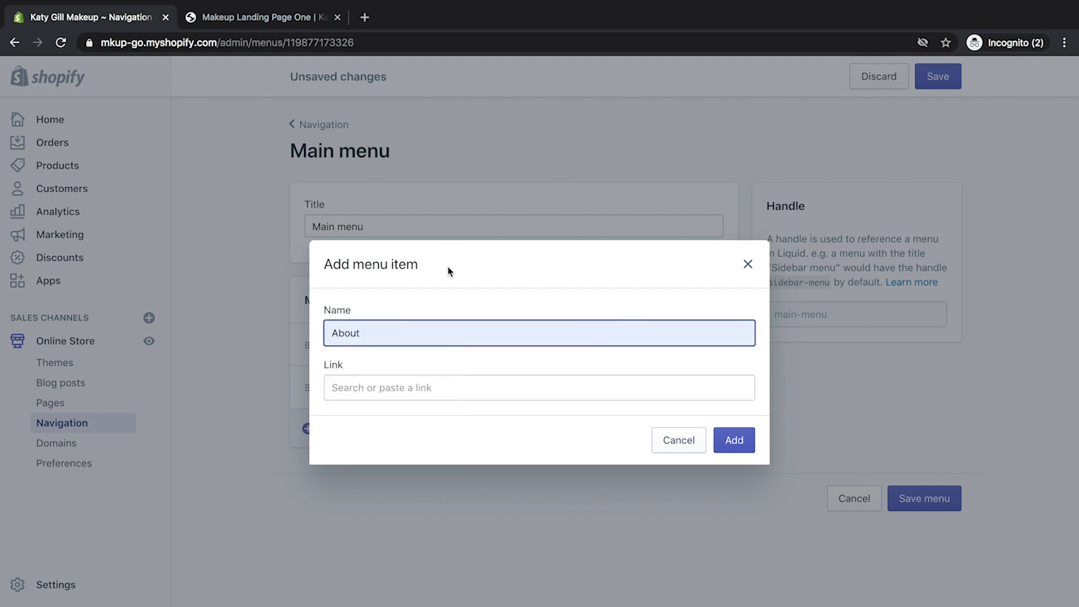
click(446, 387)
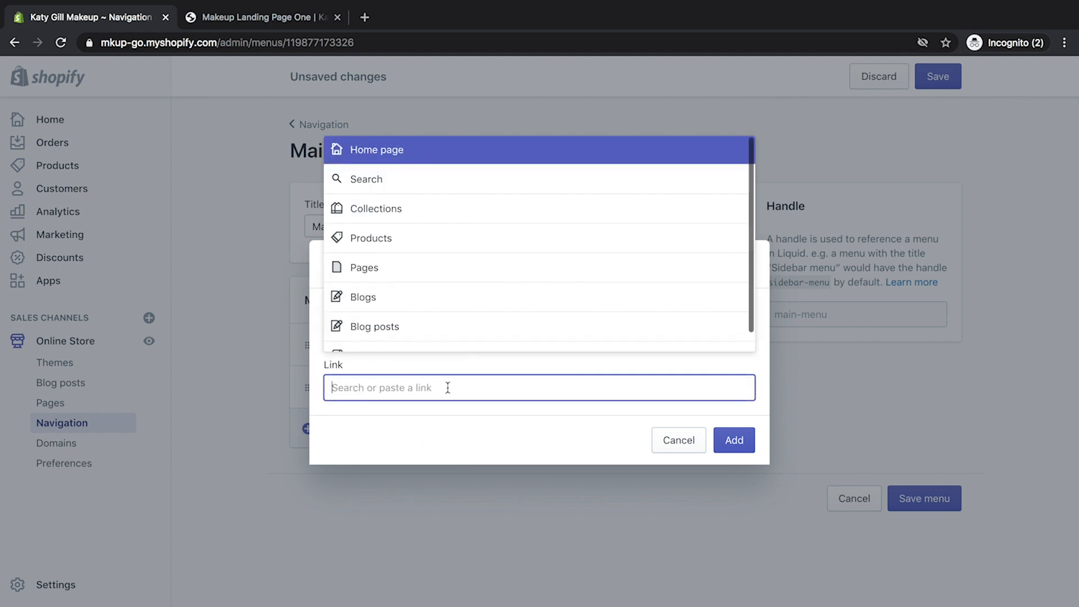
click(453, 275)
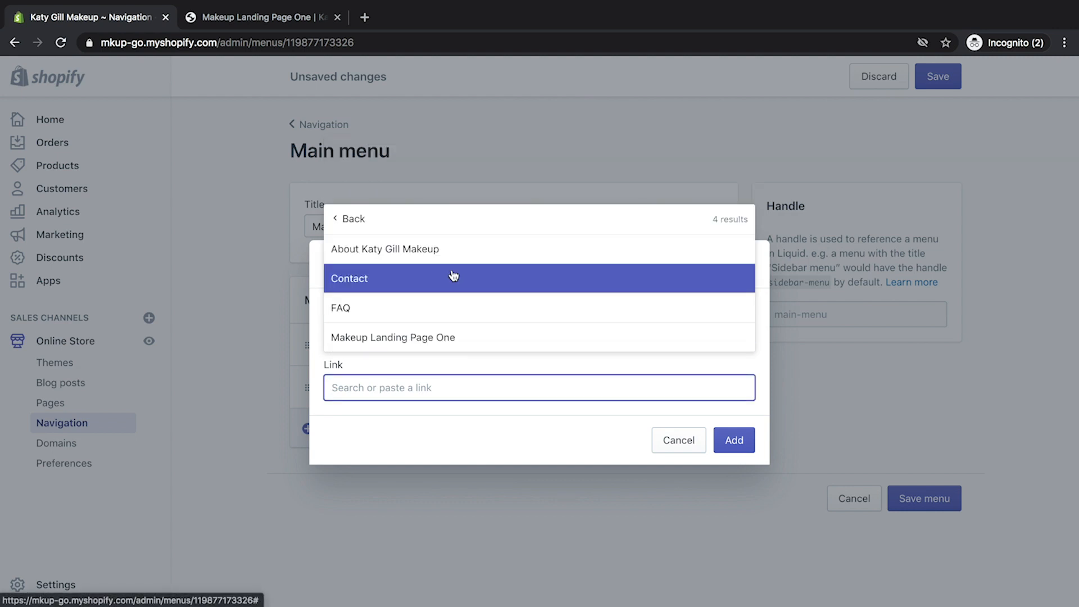
click(475, 251)
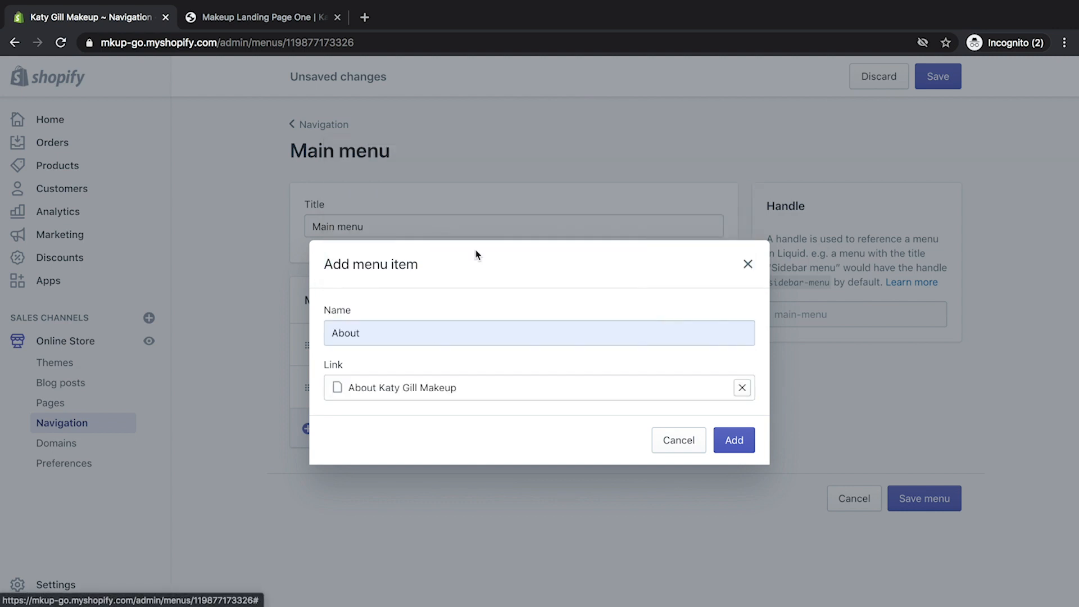
click(737, 441)
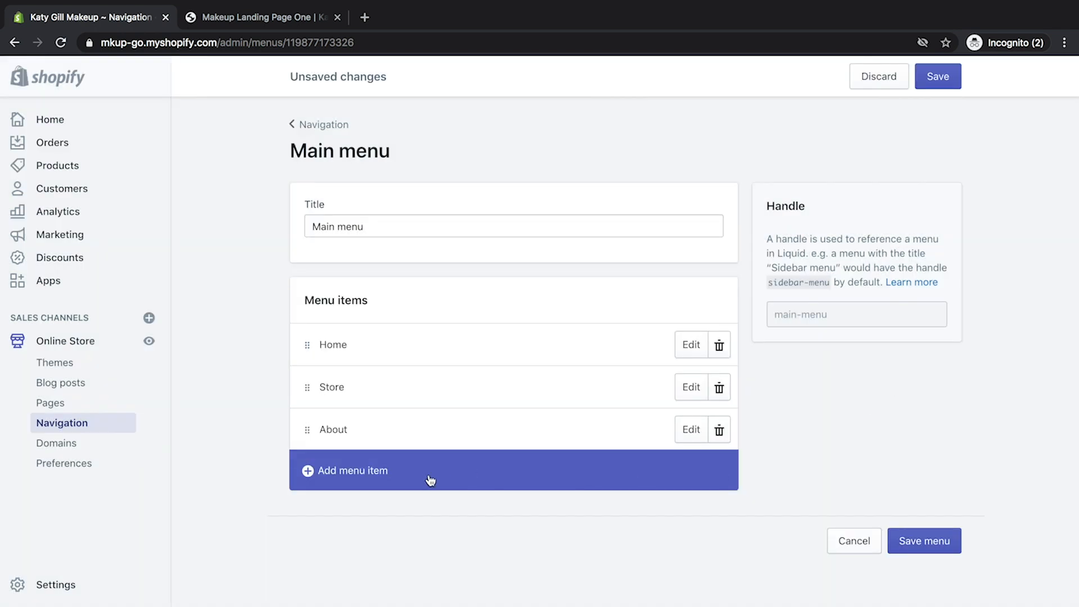
Add a Landing One item linked to Makeup Landing Page One, ordering About before it
click(430, 483)
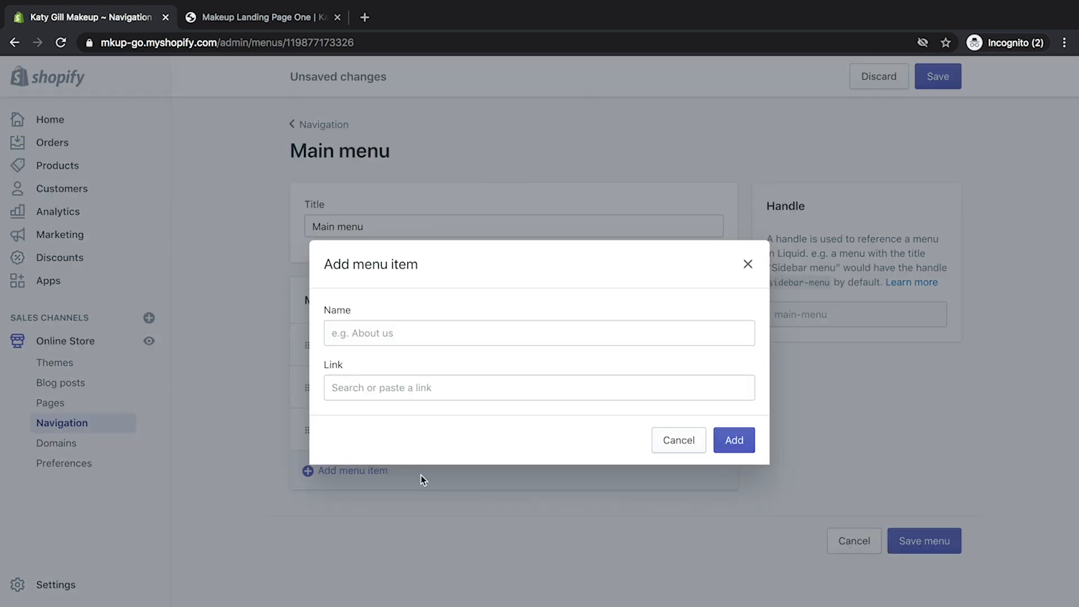
click(408, 335)
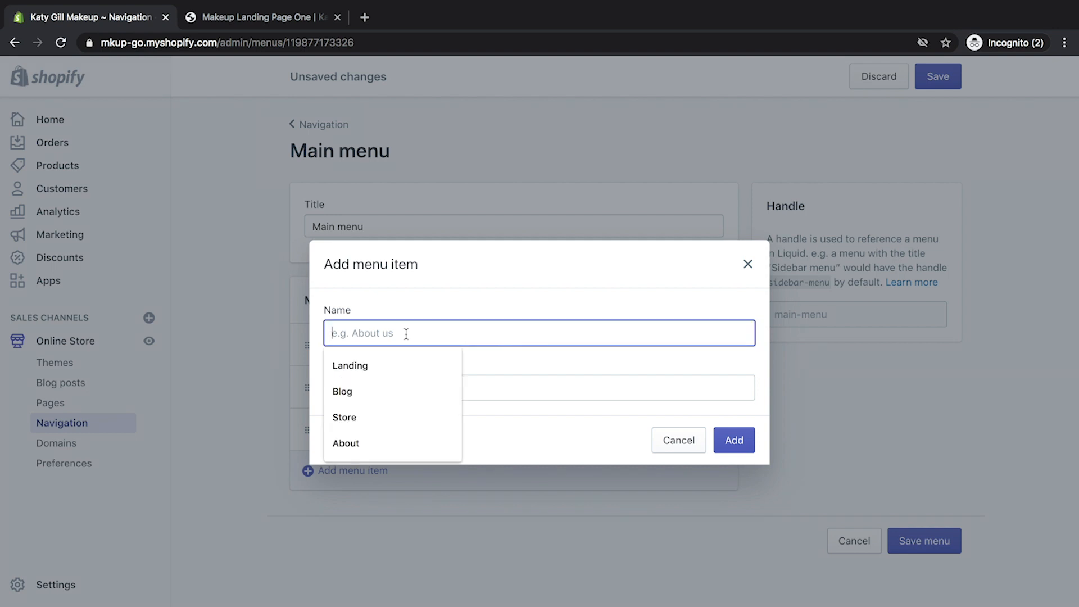
text(Landing One)
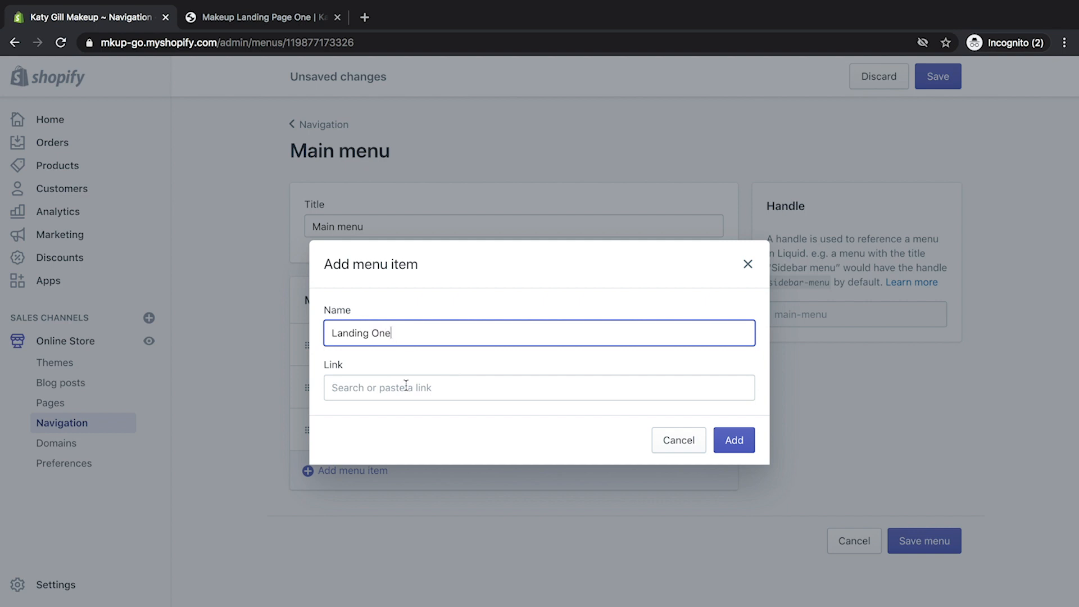
click(405, 388)
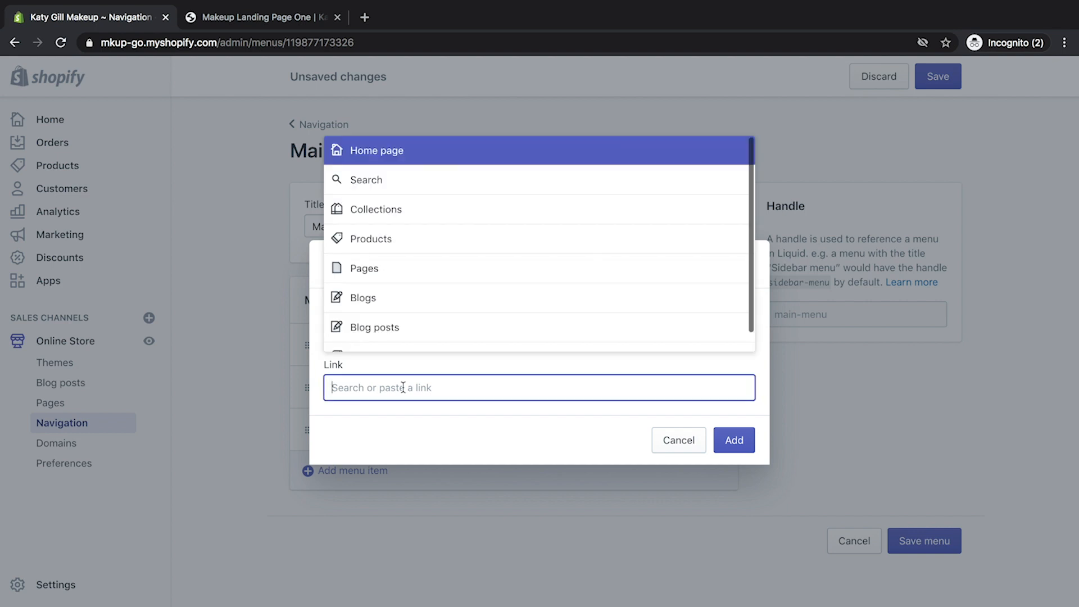
click(440, 263)
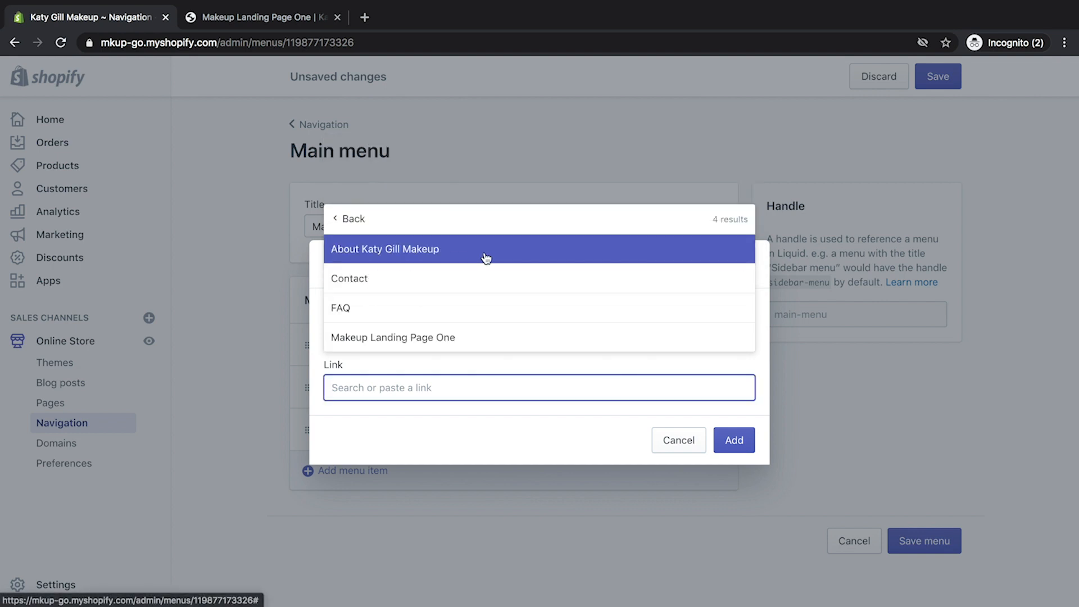
click(477, 337)
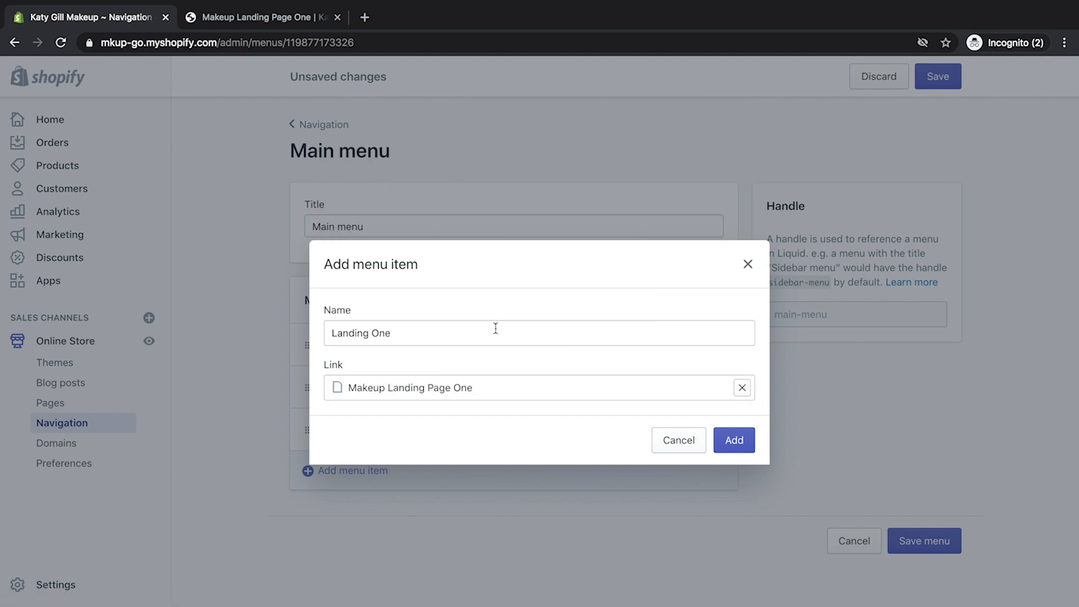
click(719, 440)
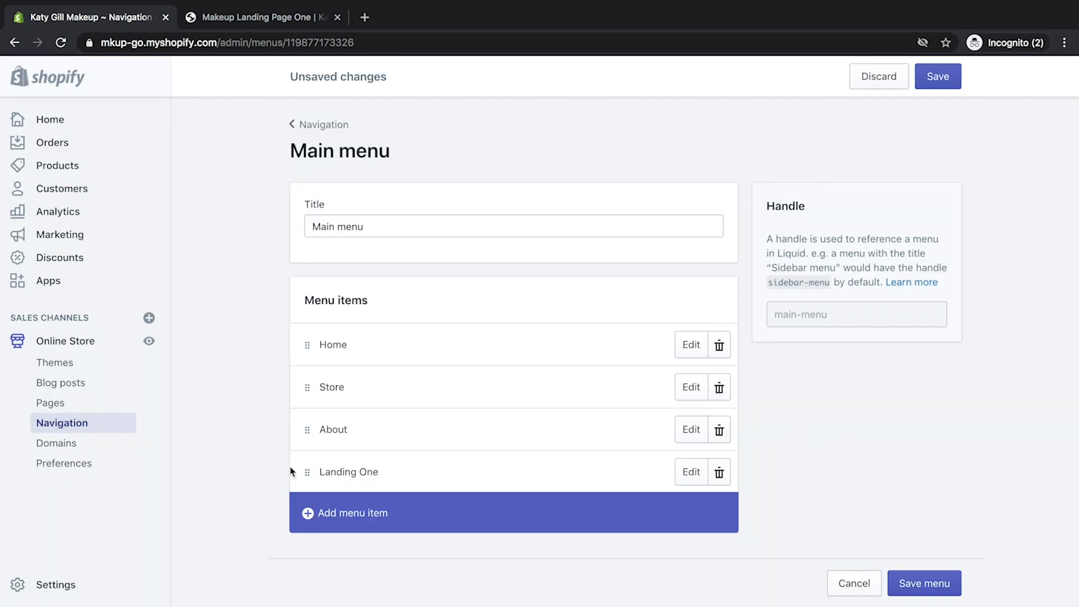
drag(304, 472, 310, 407)
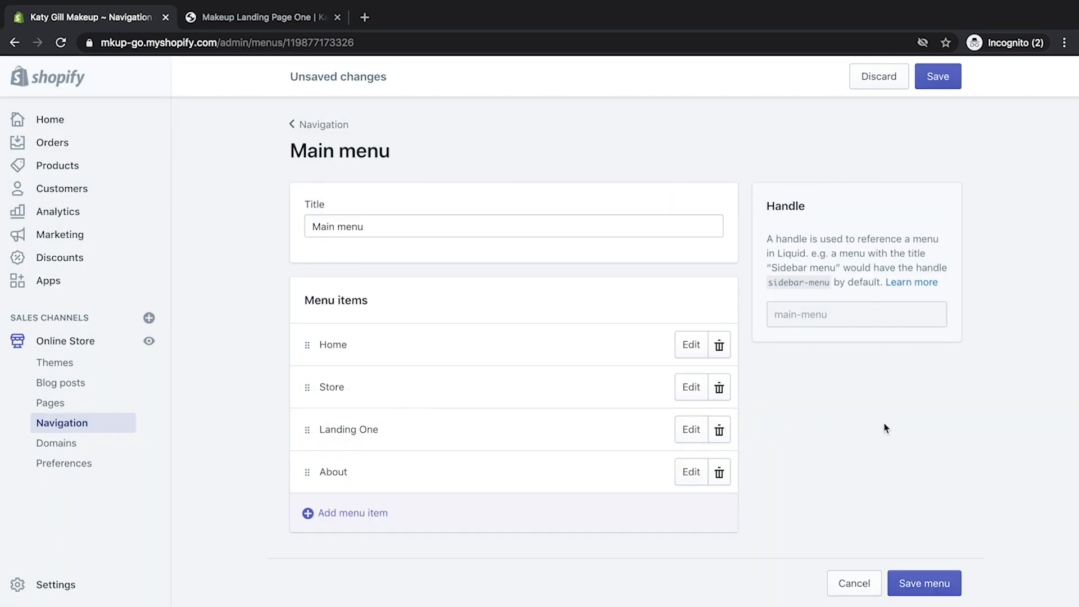
drag(307, 471, 323, 410)
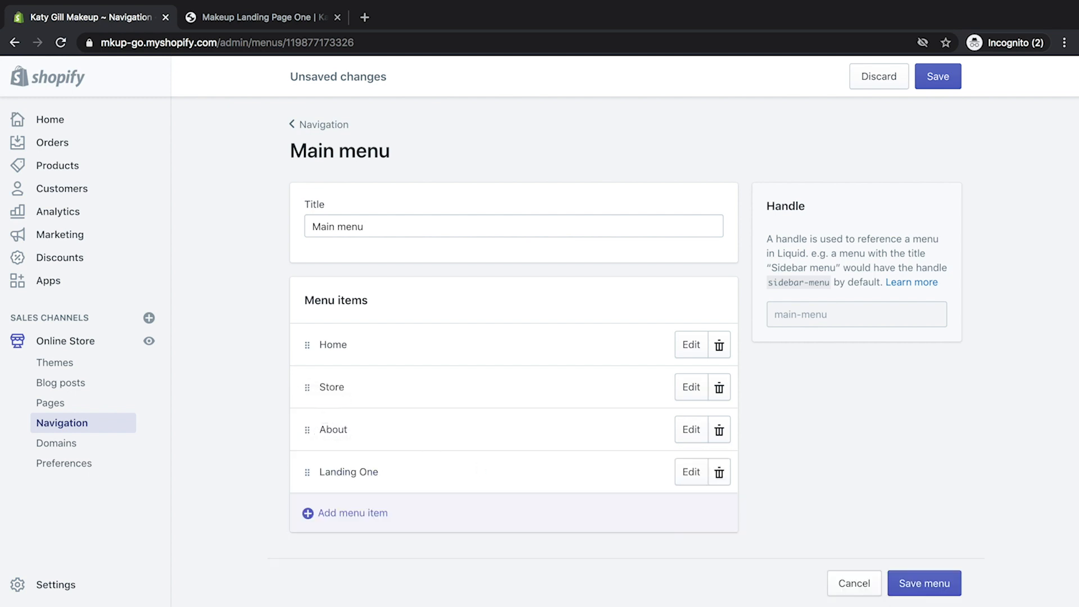
Save the main menu and test the live header links Home, Store, About and Landing One
click(959, 587)
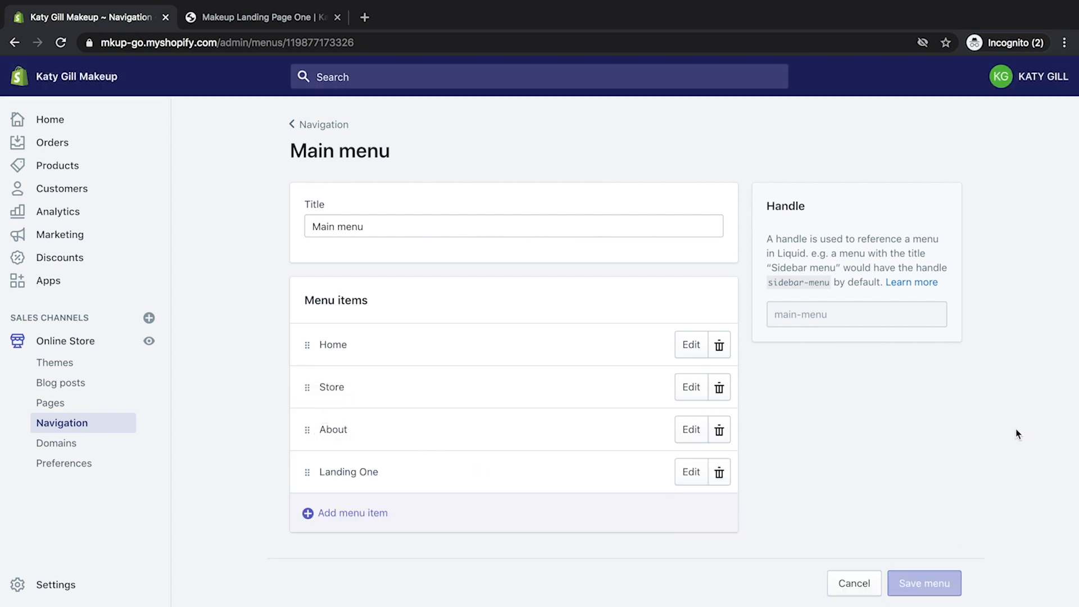
click(256, 17)
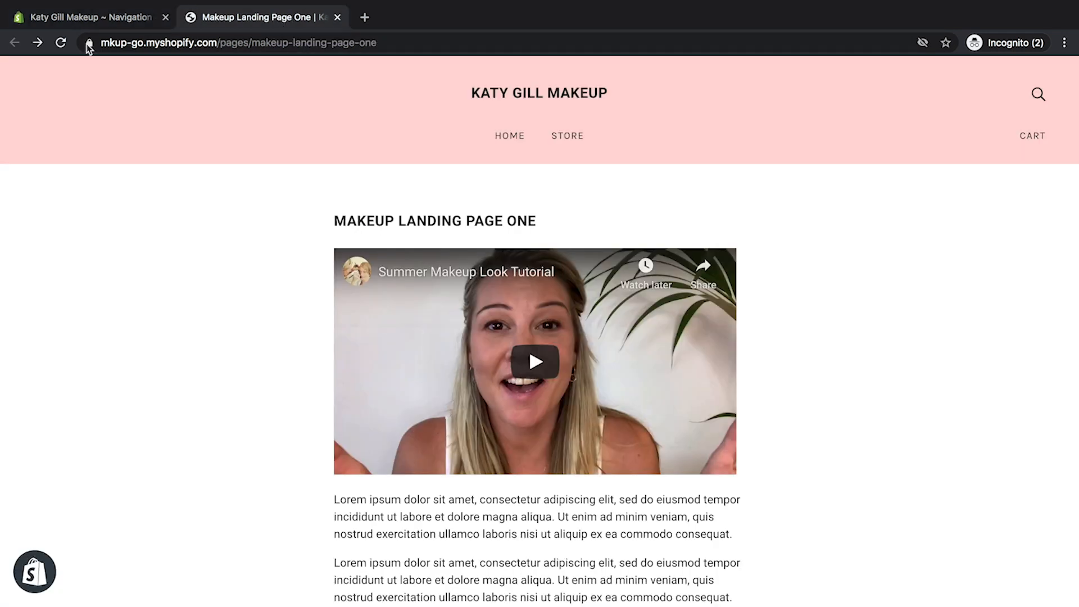
click(60, 43)
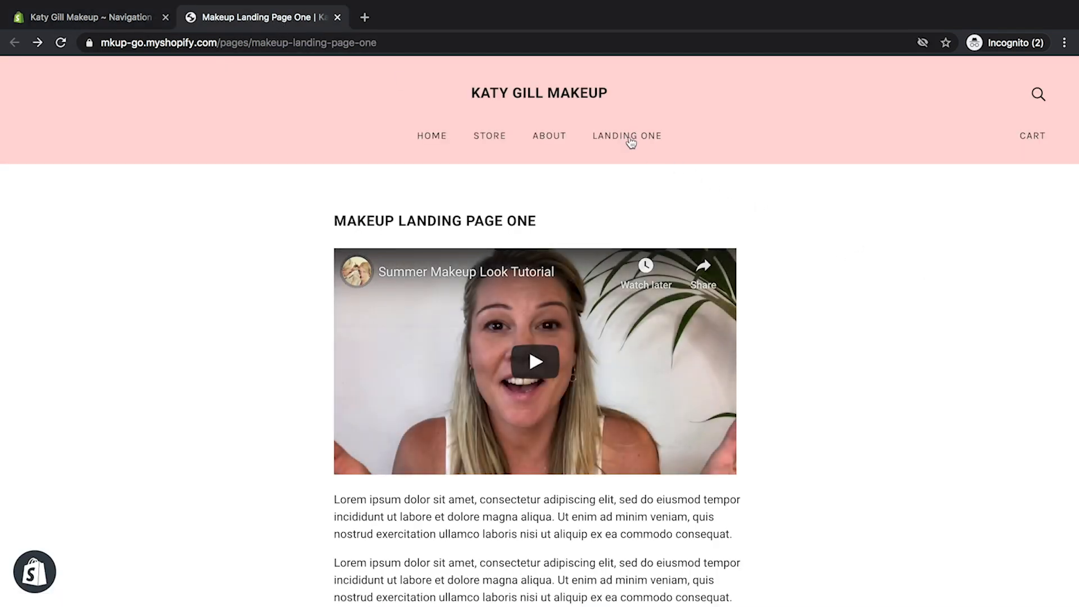
click(550, 136)
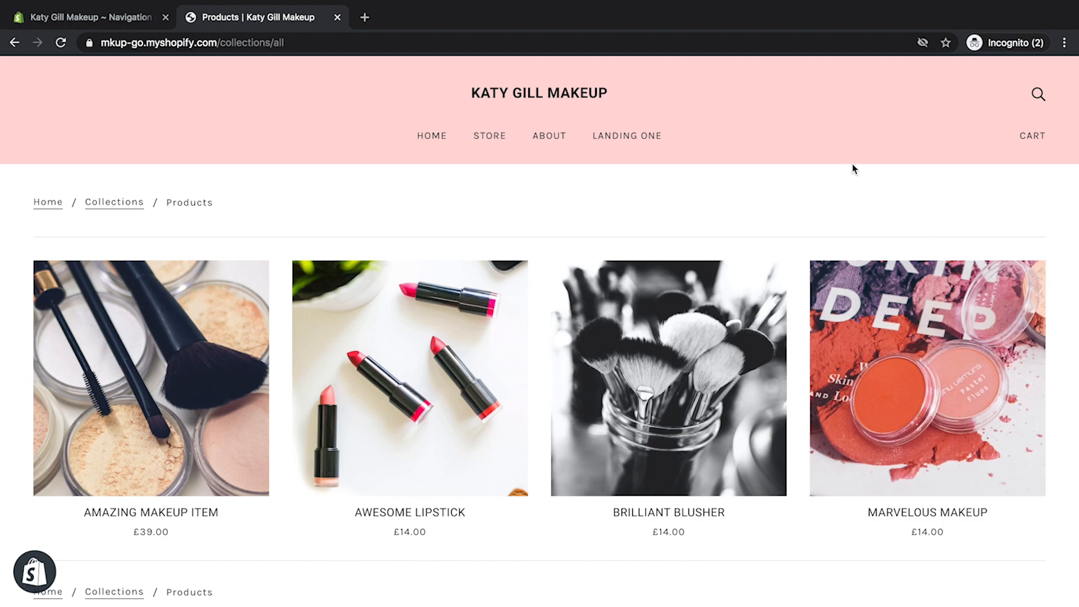
click(647, 138)
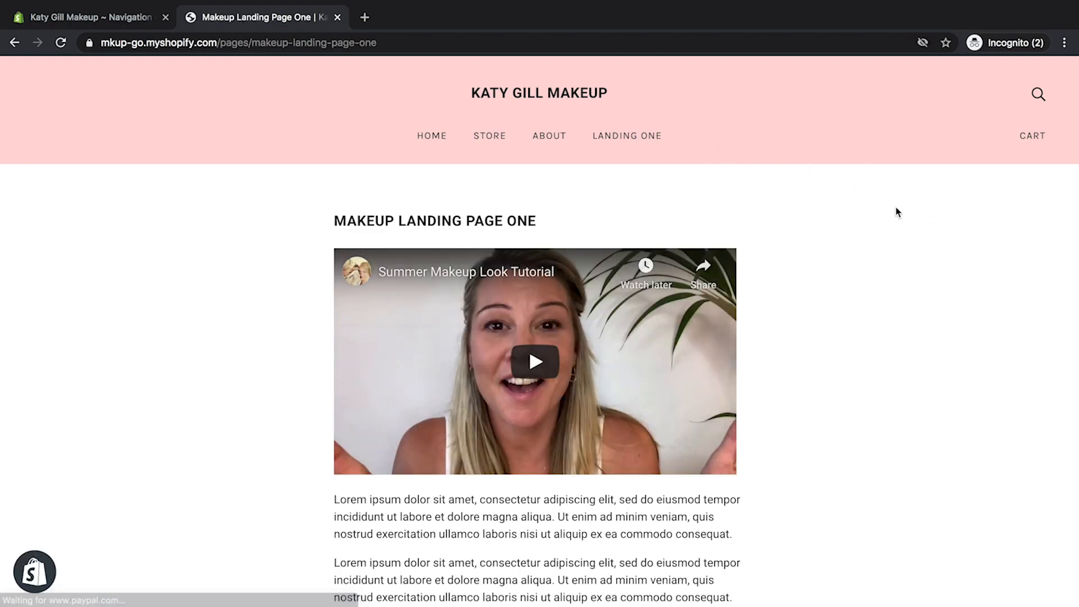
scroll(896, 212, down, 8)
click(99, 19)
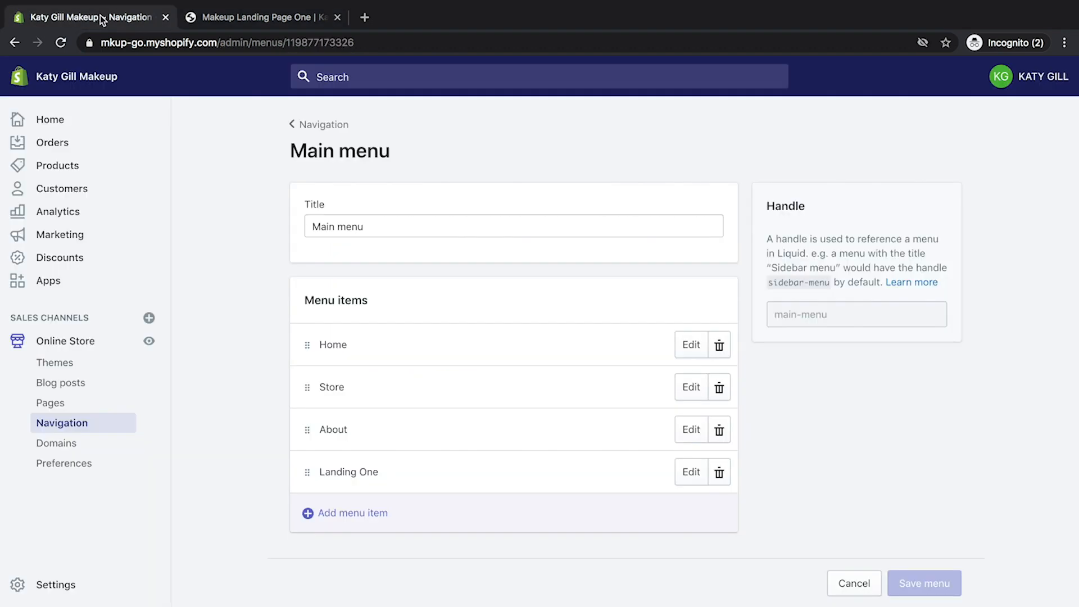
click(87, 424)
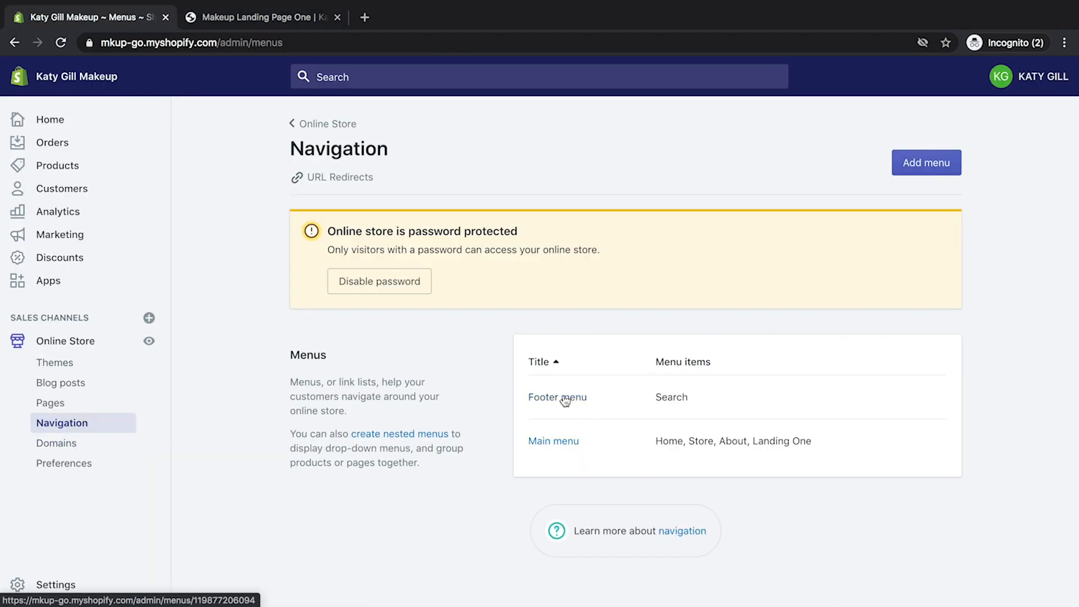
Remove Search from the Footer menu and add an FAQ item linked to the FAQ page
click(569, 399)
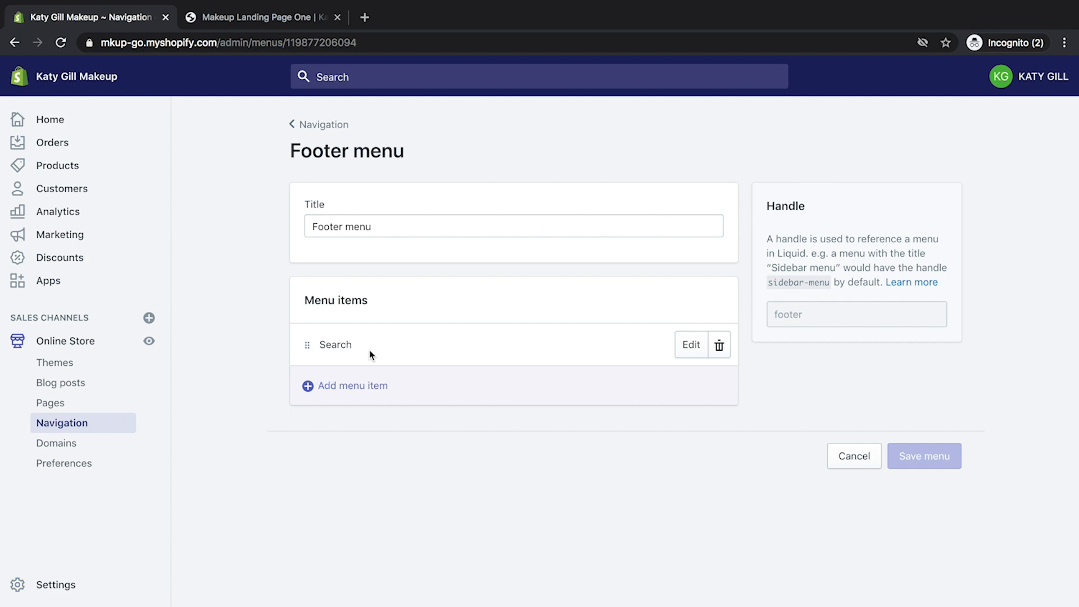
click(719, 345)
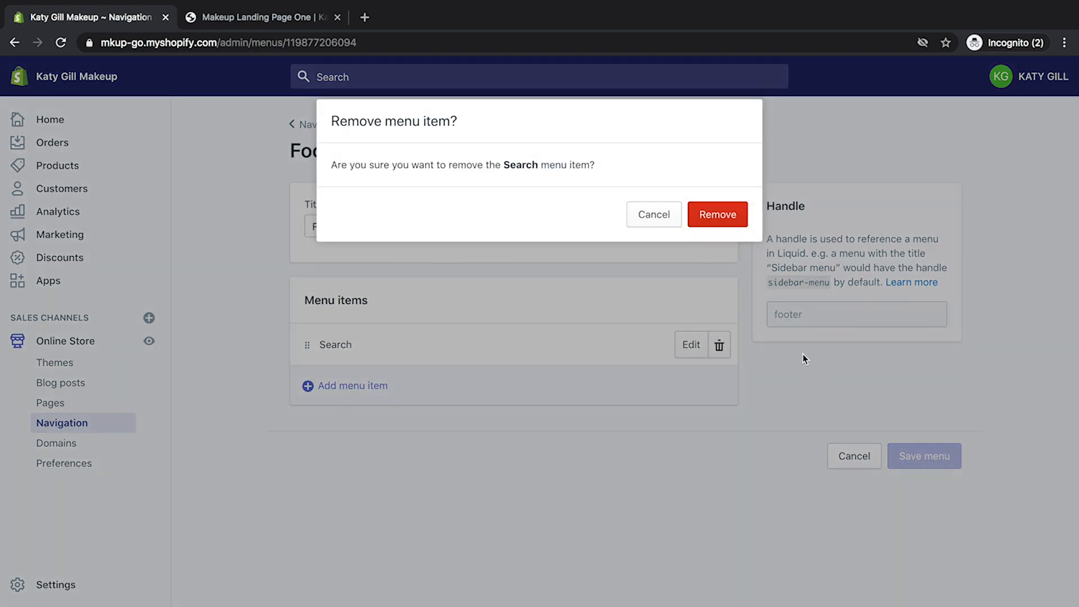
click(718, 213)
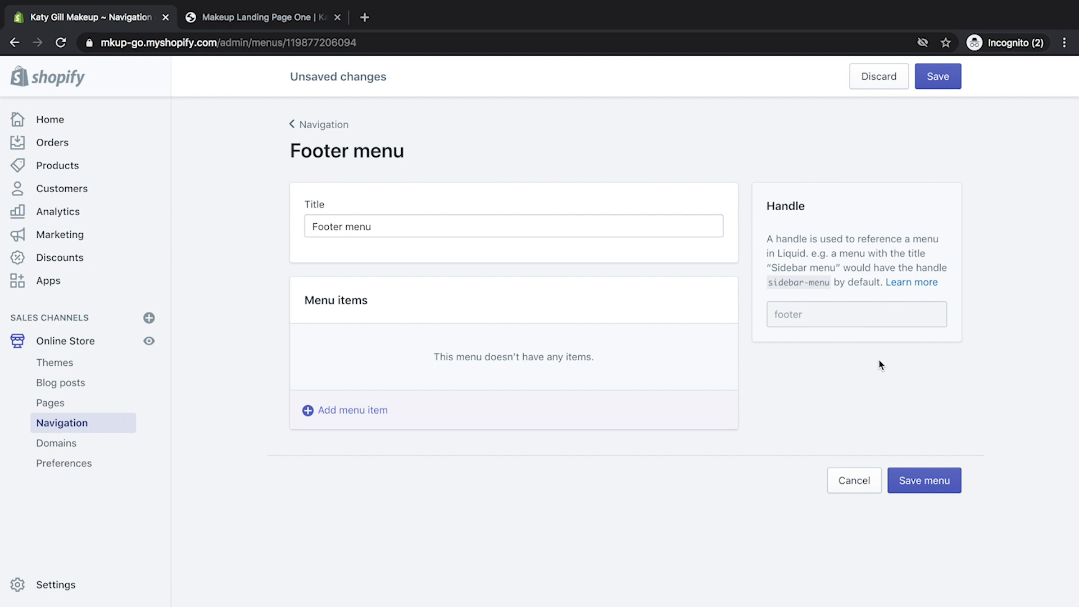
click(389, 412)
click(444, 333)
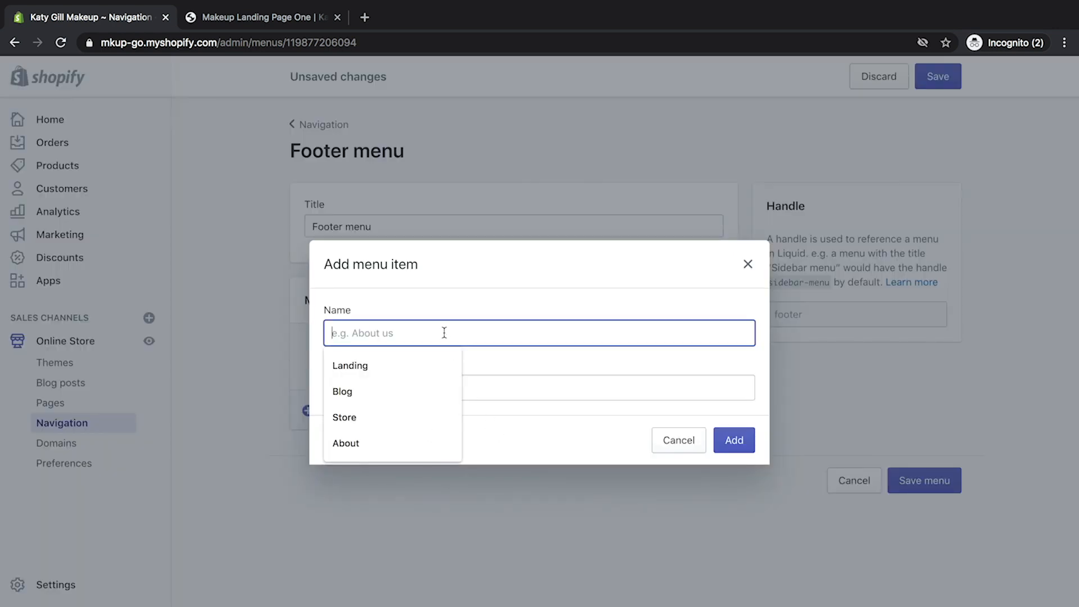
text(FAQ)
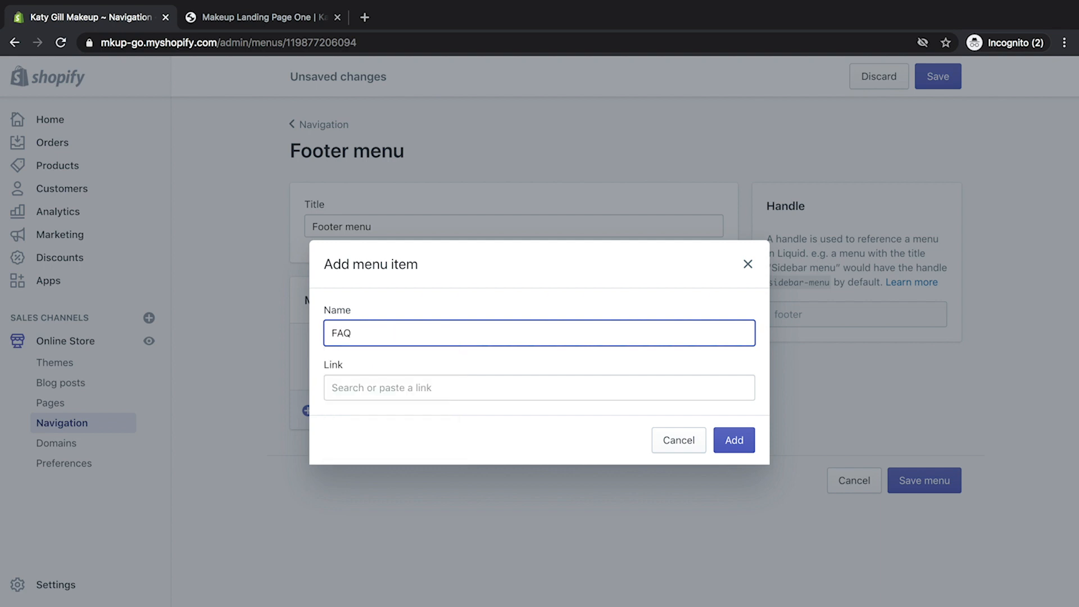
click(443, 393)
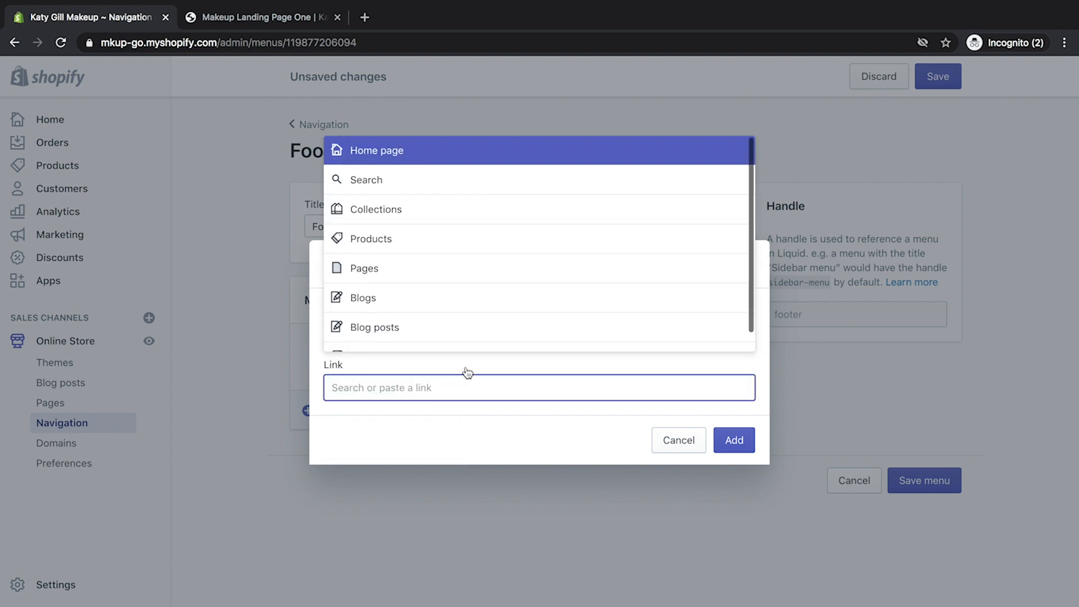
click(459, 272)
click(516, 311)
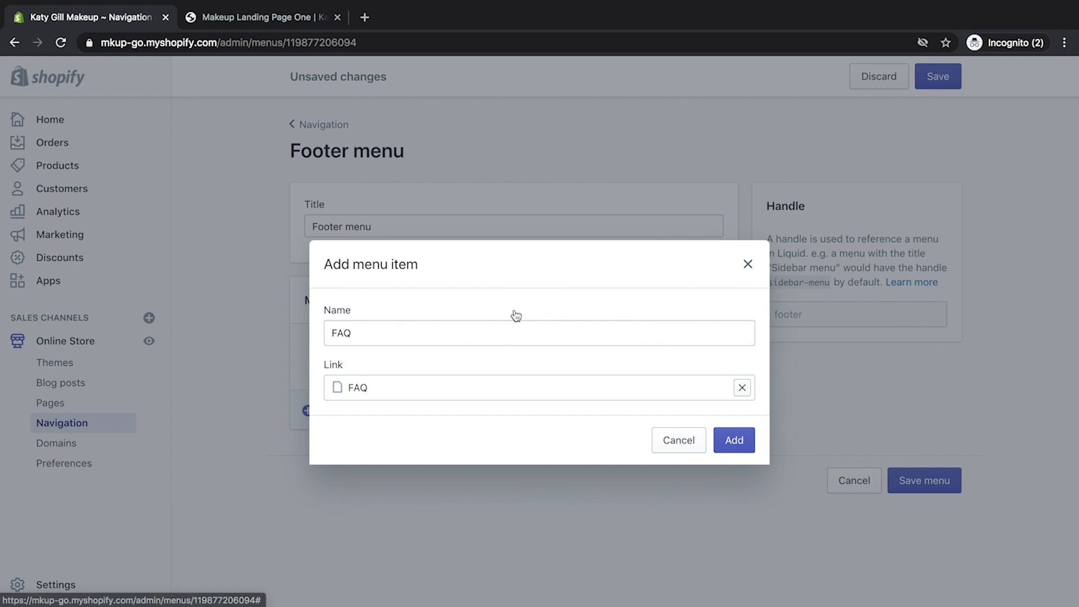
click(729, 440)
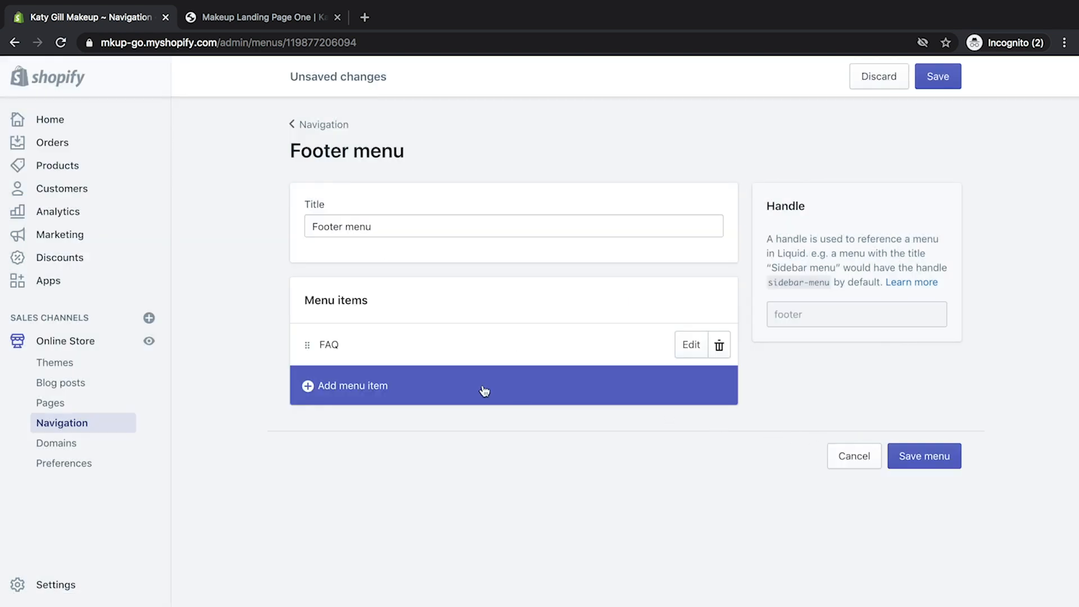
Add a Contact us item linked to the Contact page and save the footer menu
click(429, 384)
click(428, 334)
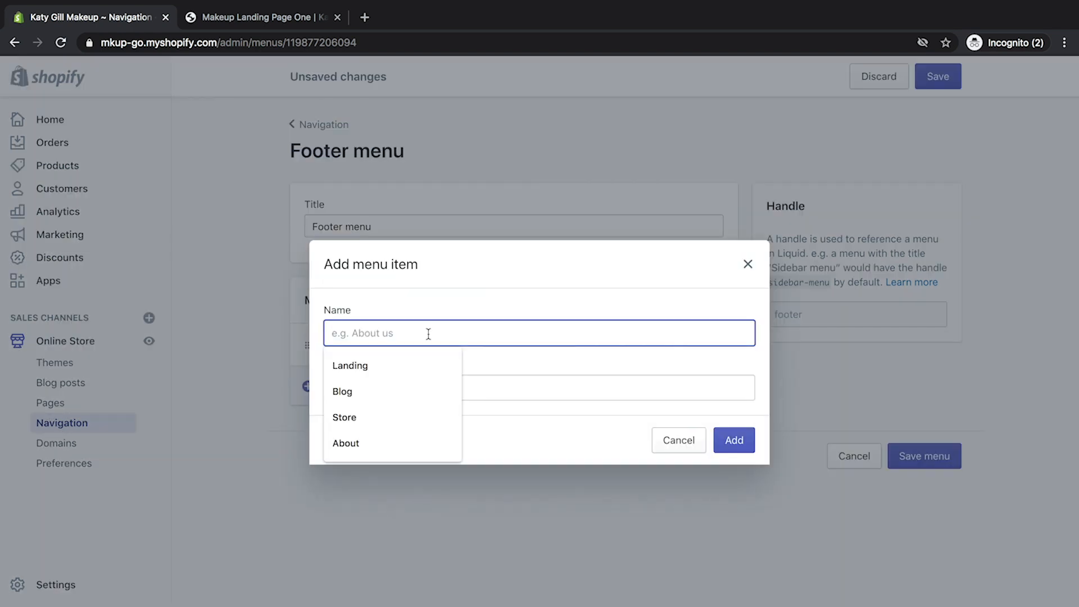
text(Contact us)
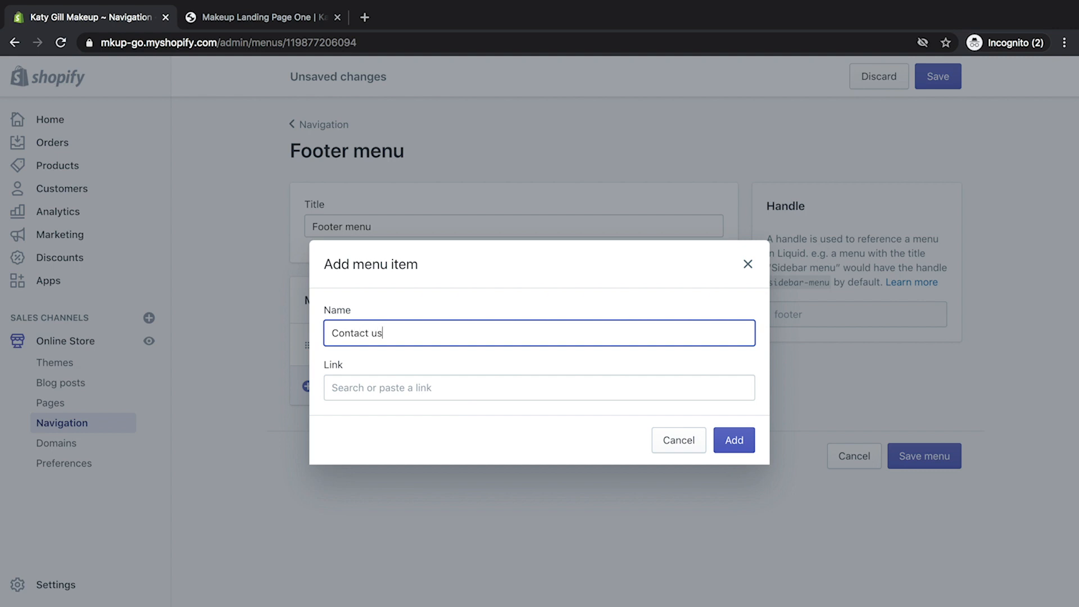
click(457, 388)
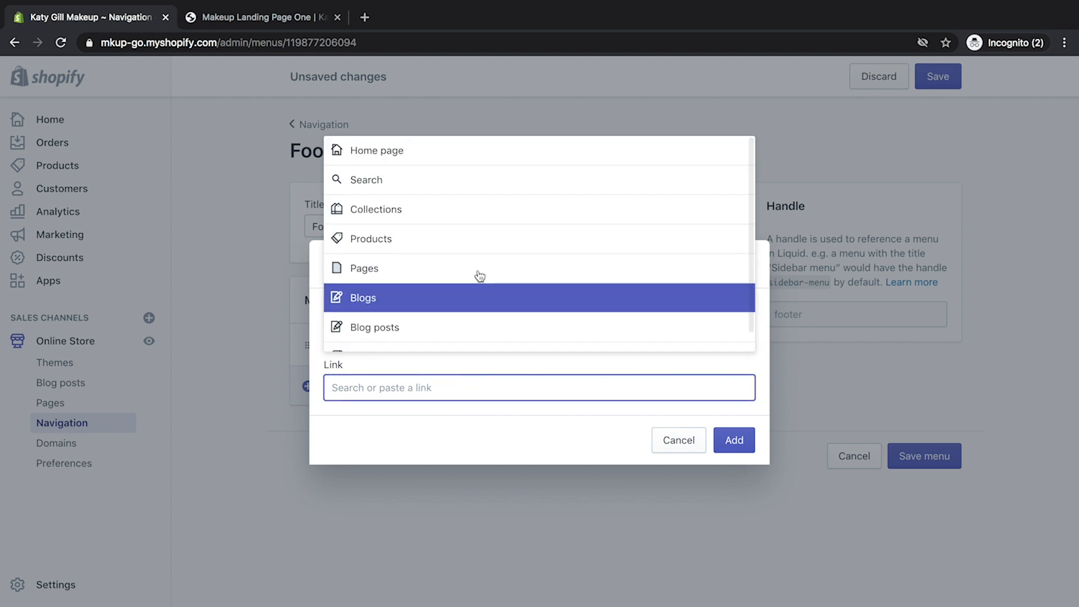
click(475, 263)
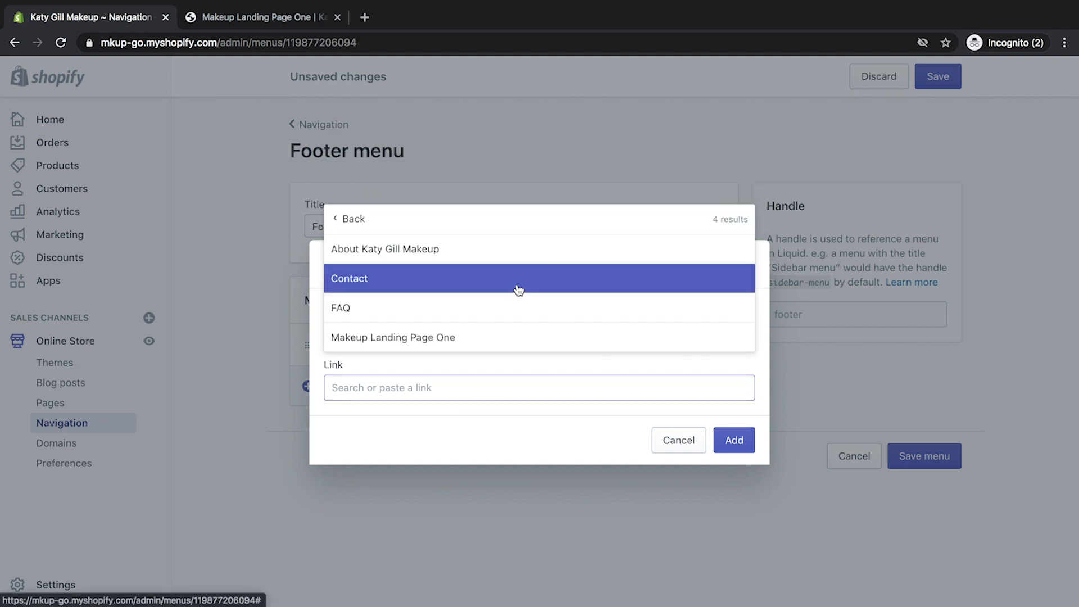
click(515, 287)
click(734, 441)
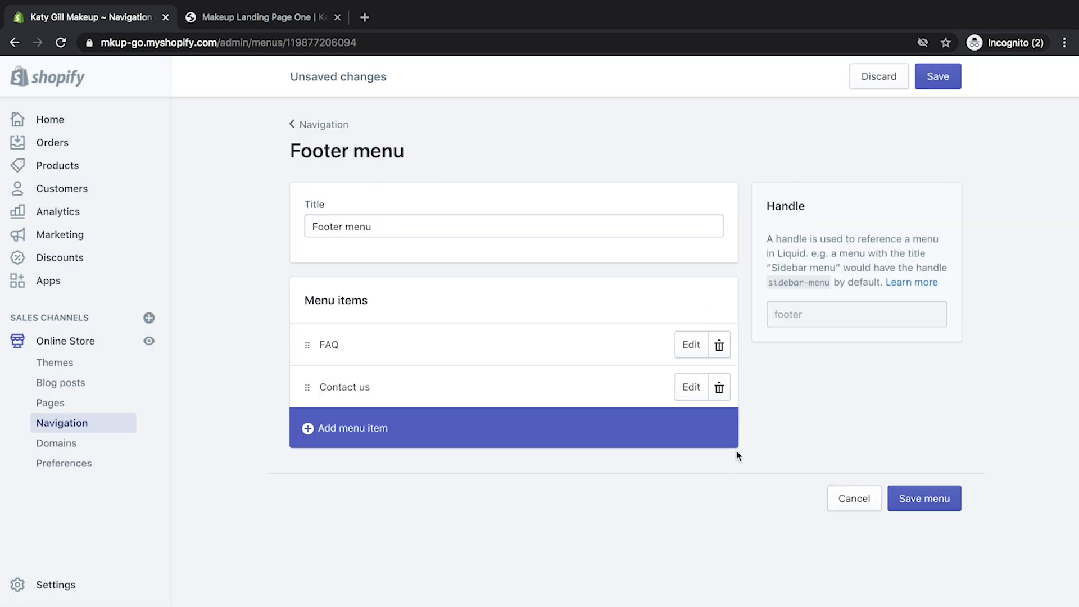
click(927, 499)
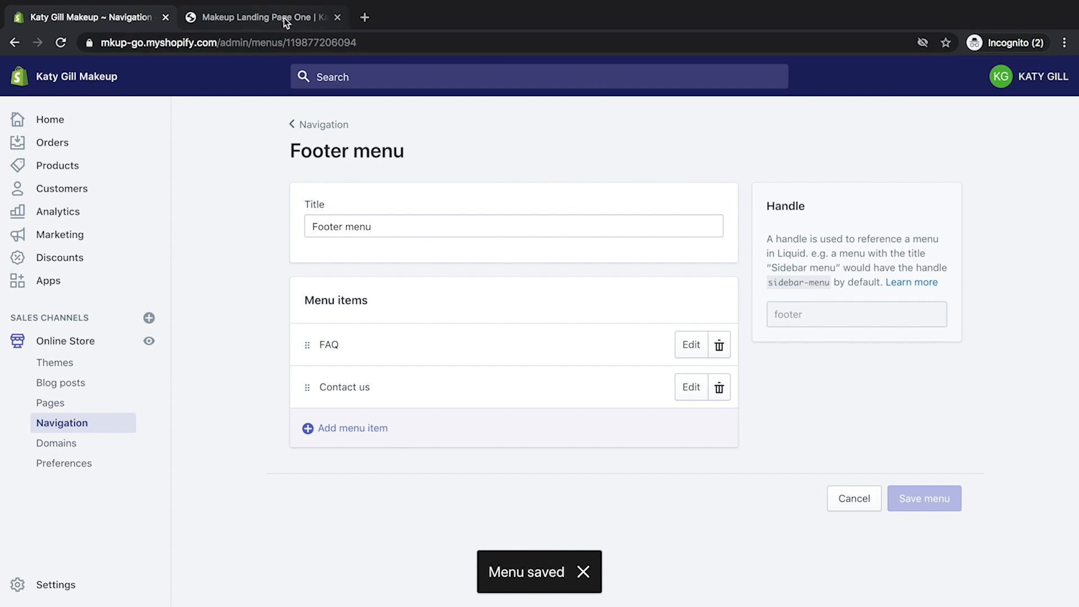
click(284, 18)
Reload the live store to confirm the footer shows FAQ and Contact us, then return to admin
click(60, 43)
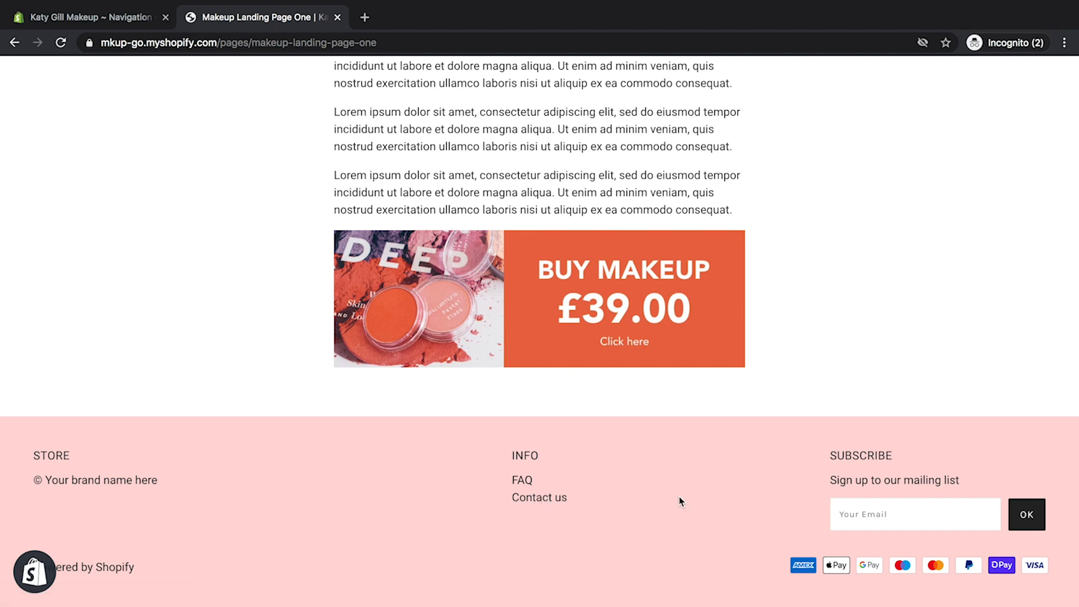
click(136, 19)
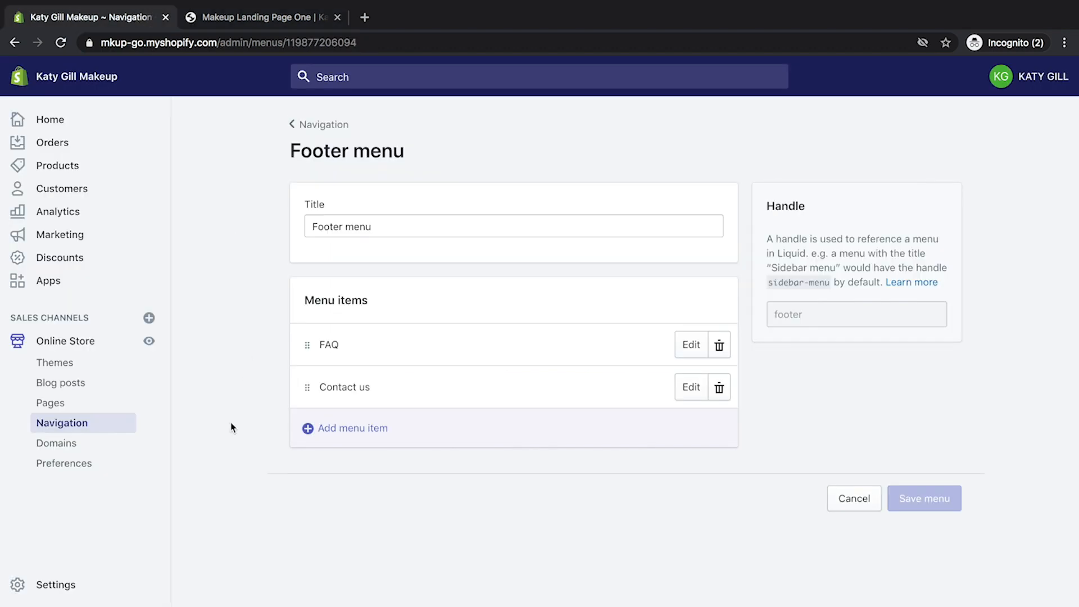
click(100, 423)
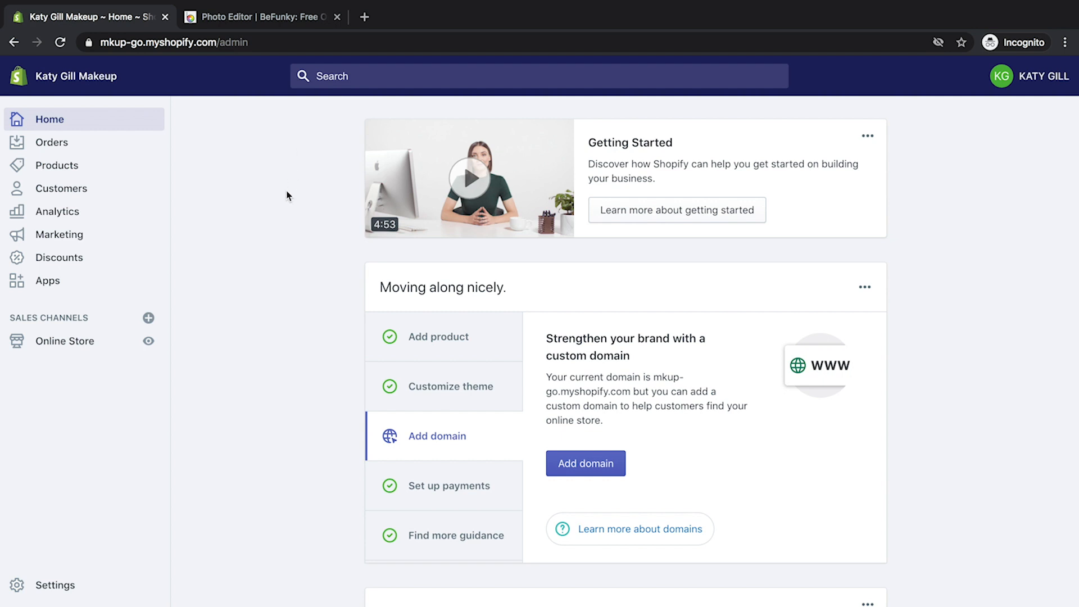
Open Online Store Themes and launch the Blockshop theme in the theme editor
click(79, 340)
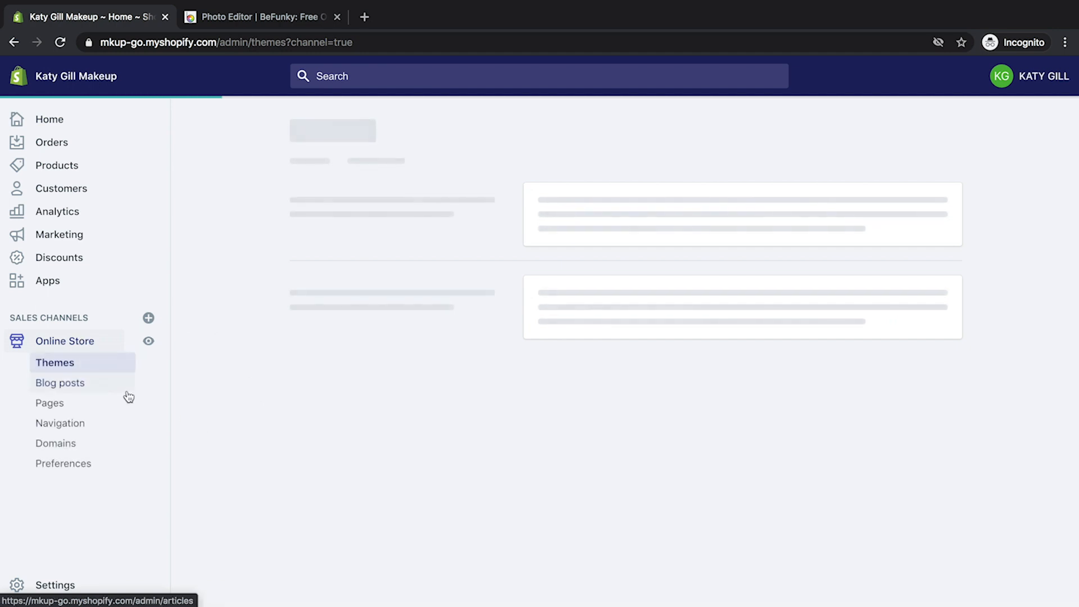
scroll(614, 308, down, 1)
scroll(585, 316, up, 1)
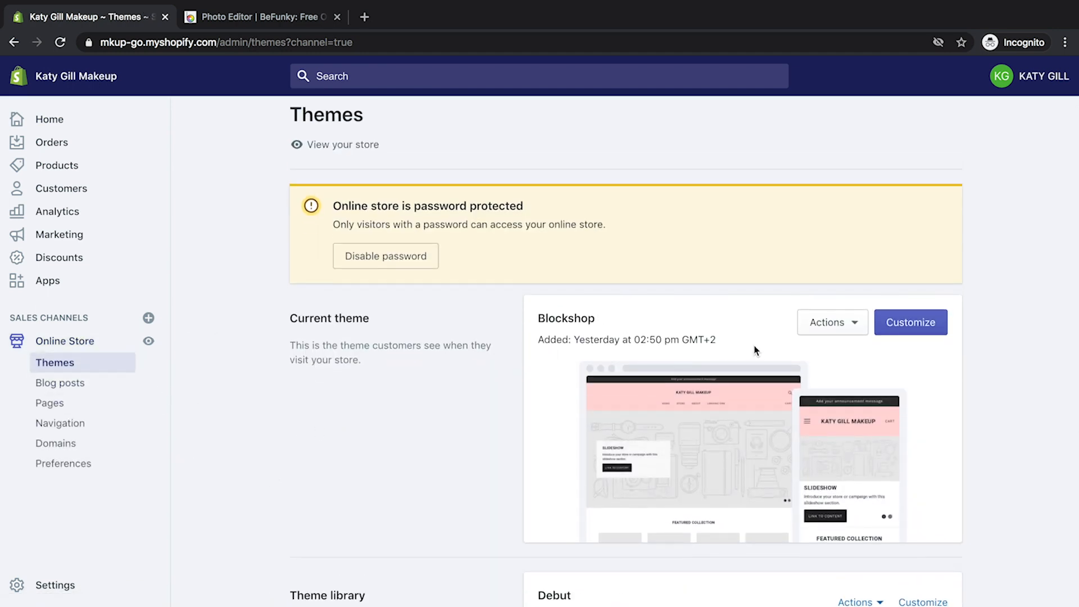
click(922, 322)
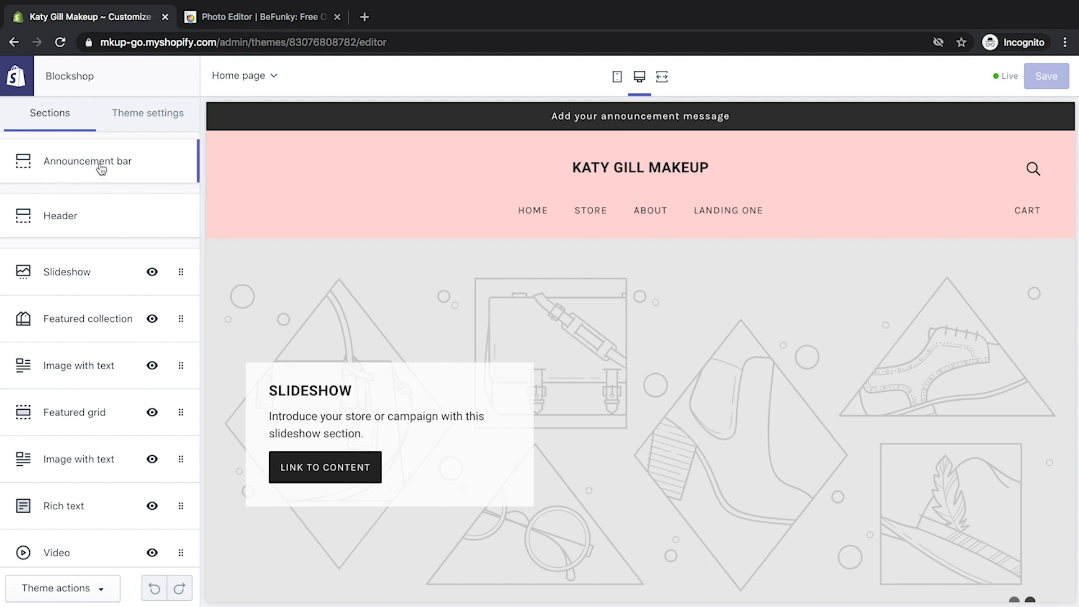
scroll(118, 226, down, 5)
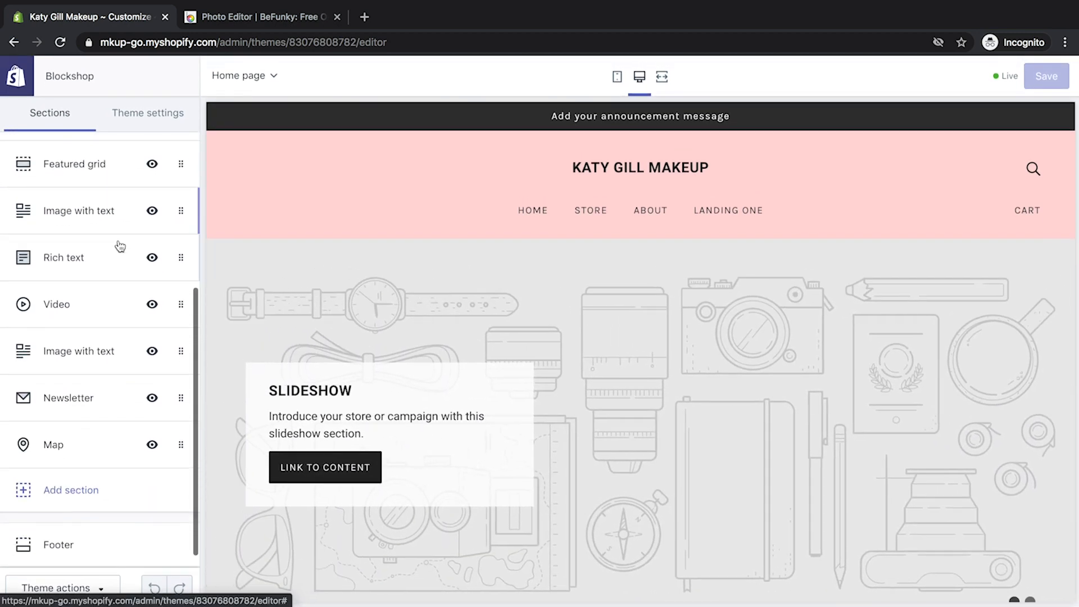
scroll(127, 240, up, 5)
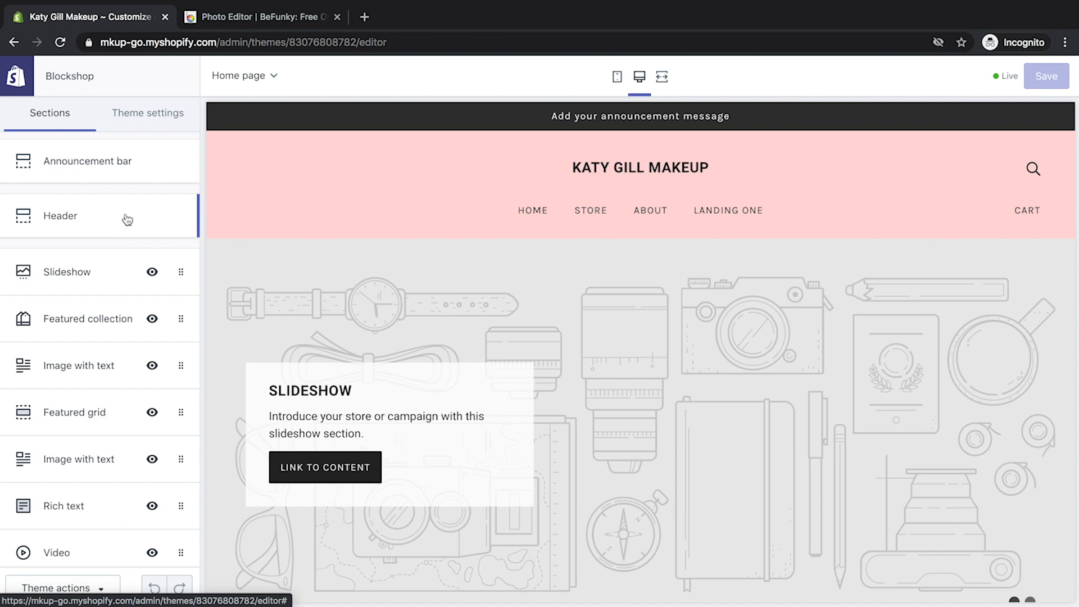
scroll(128, 221, down, 4)
scroll(125, 264, up, 4)
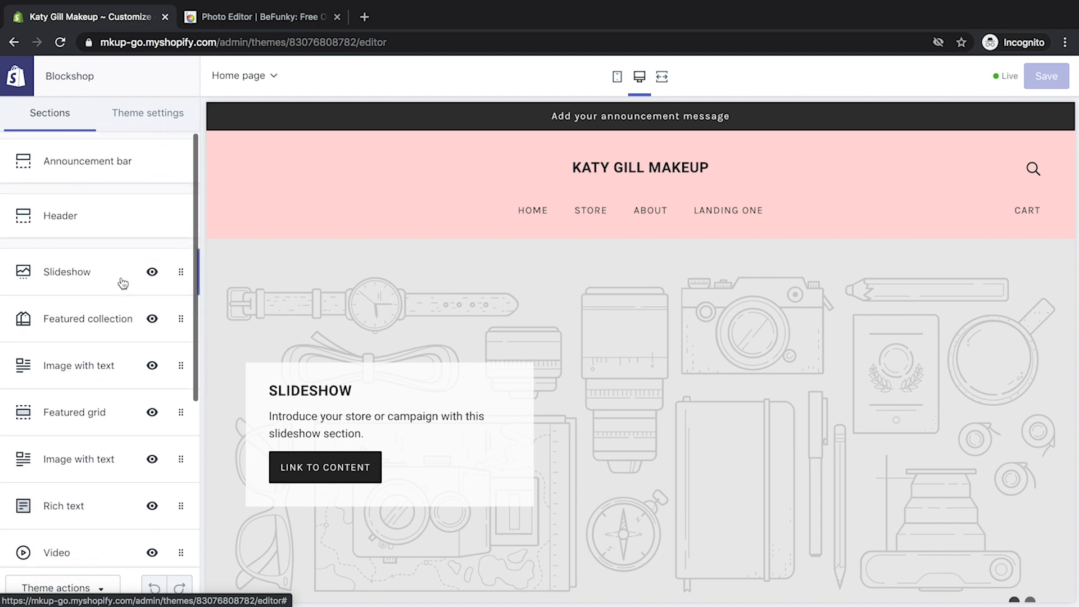
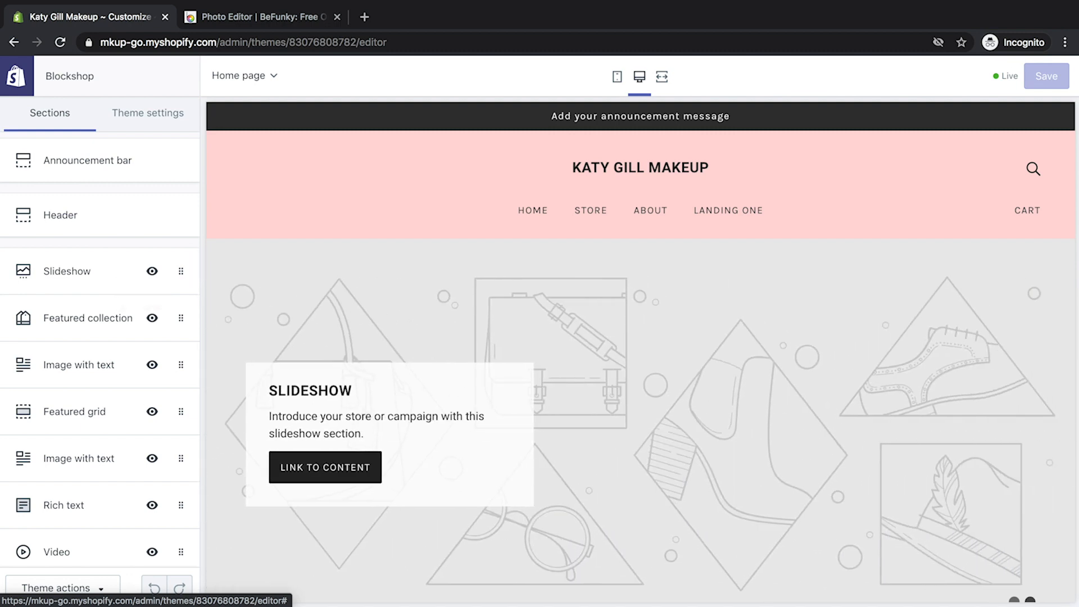
Review the announcement bar, Rich text, Featured grid, Image with text and Slideshow settings
click(147, 160)
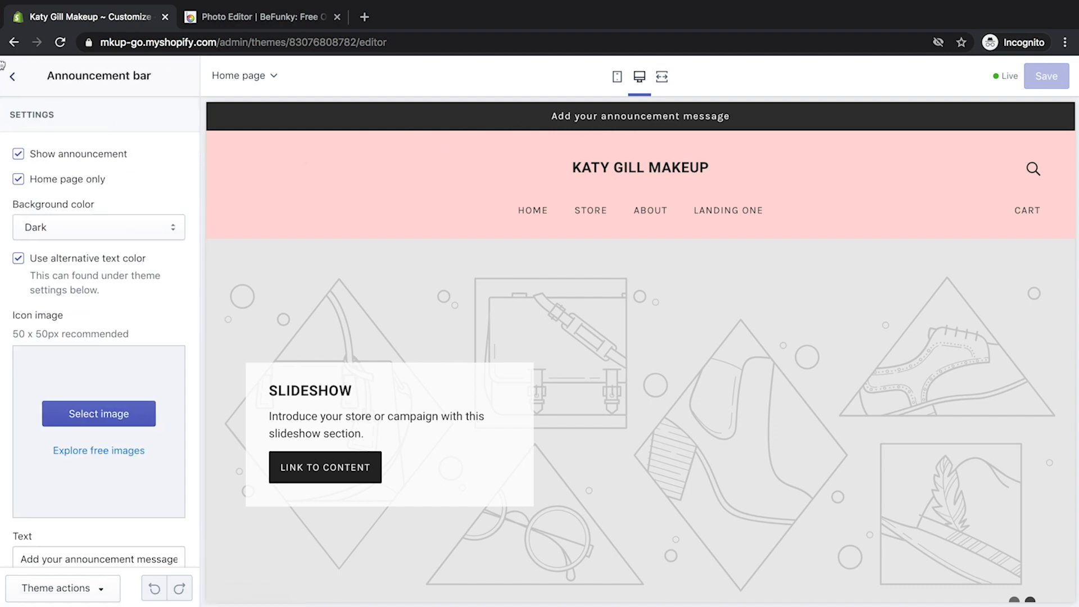
mouse_move(14, 80)
scroll(109, 404, down, 3)
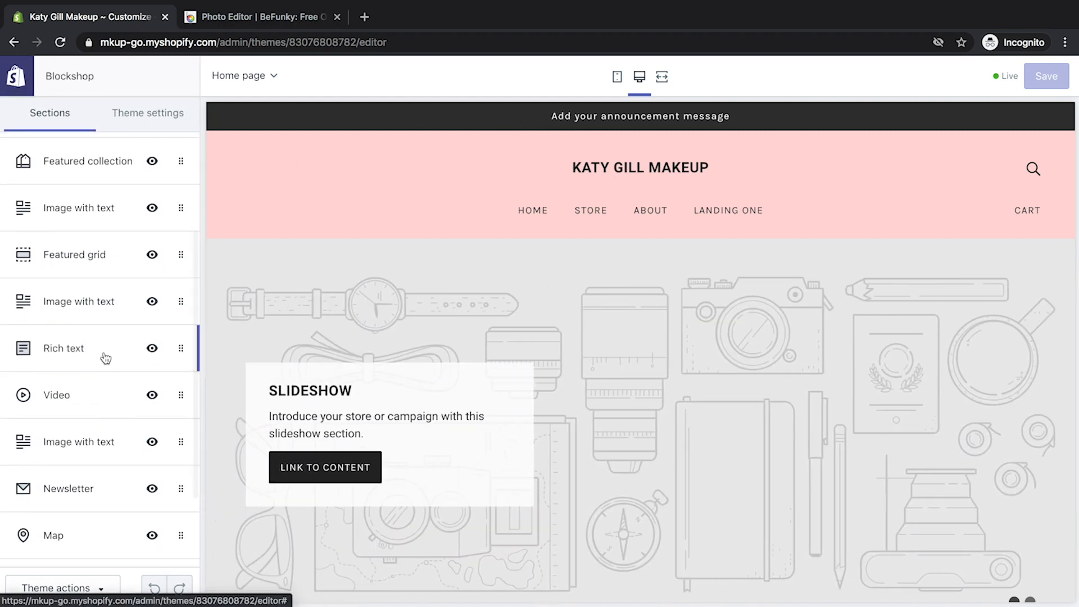
click(105, 353)
click(13, 76)
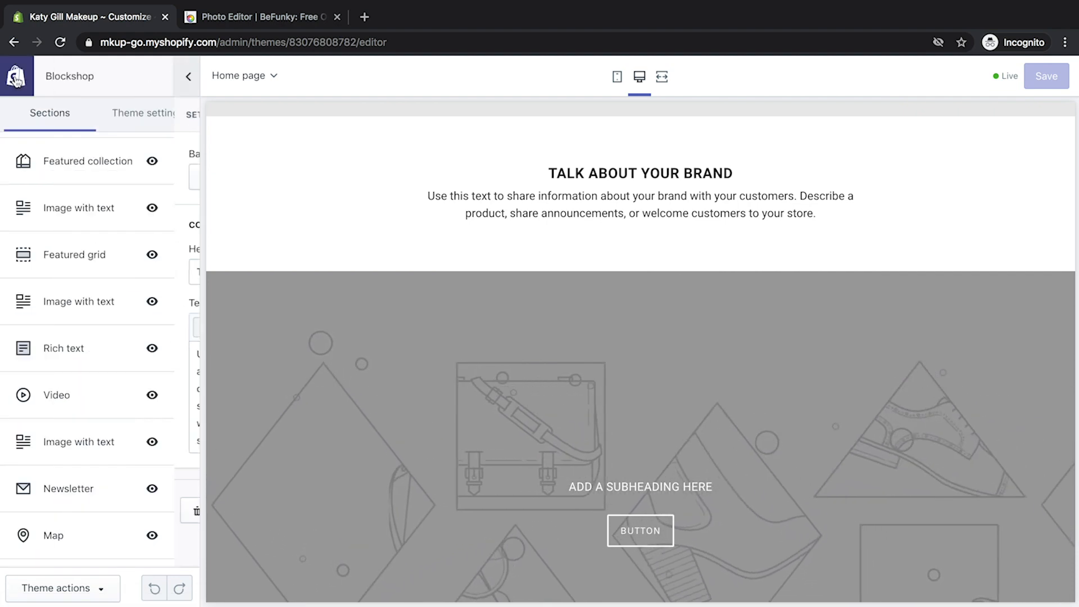
click(107, 256)
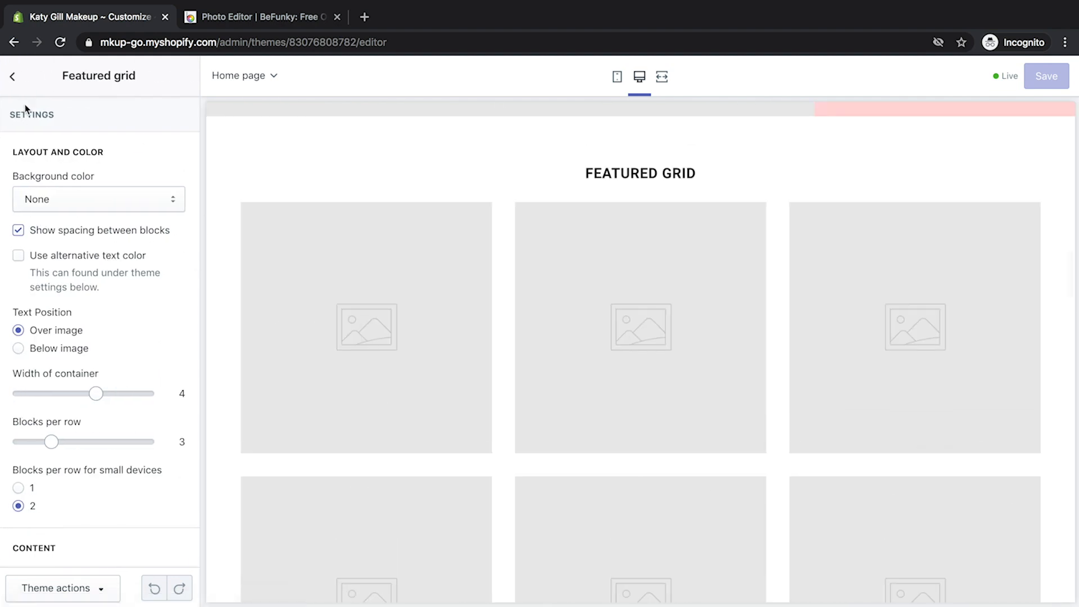
mouse_move(16, 85)
click(106, 230)
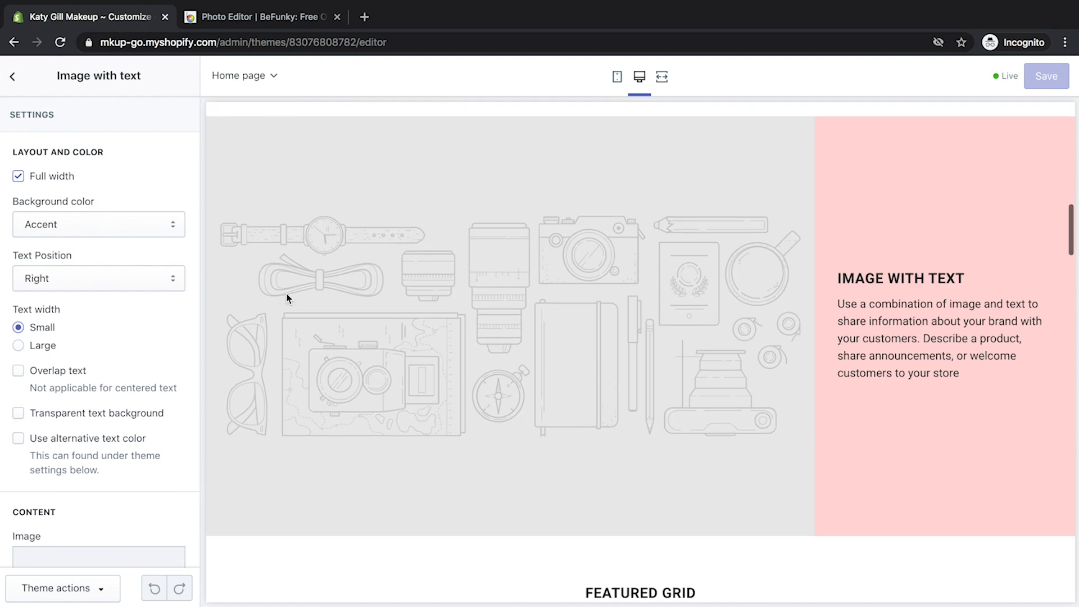
scroll(590, 271, up, 2)
click(13, 76)
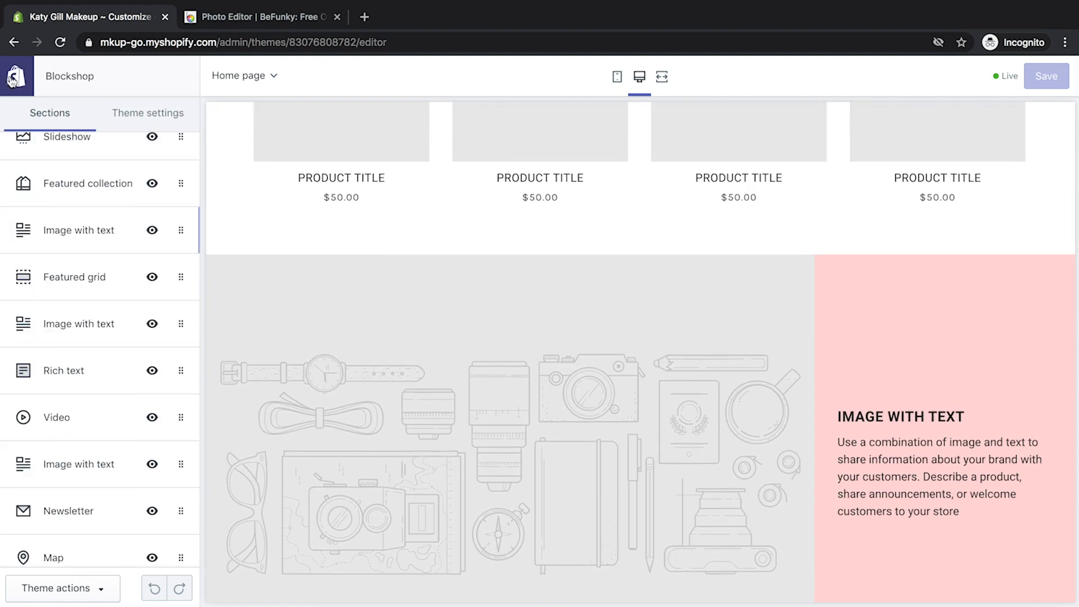
click(105, 272)
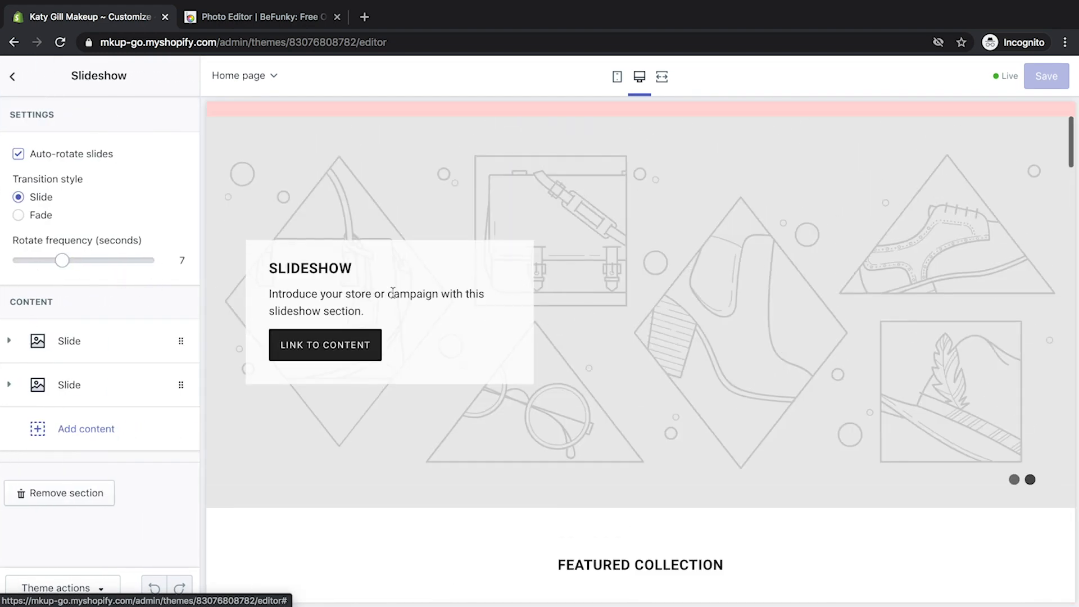
scroll(643, 229, up, 1)
click(12, 77)
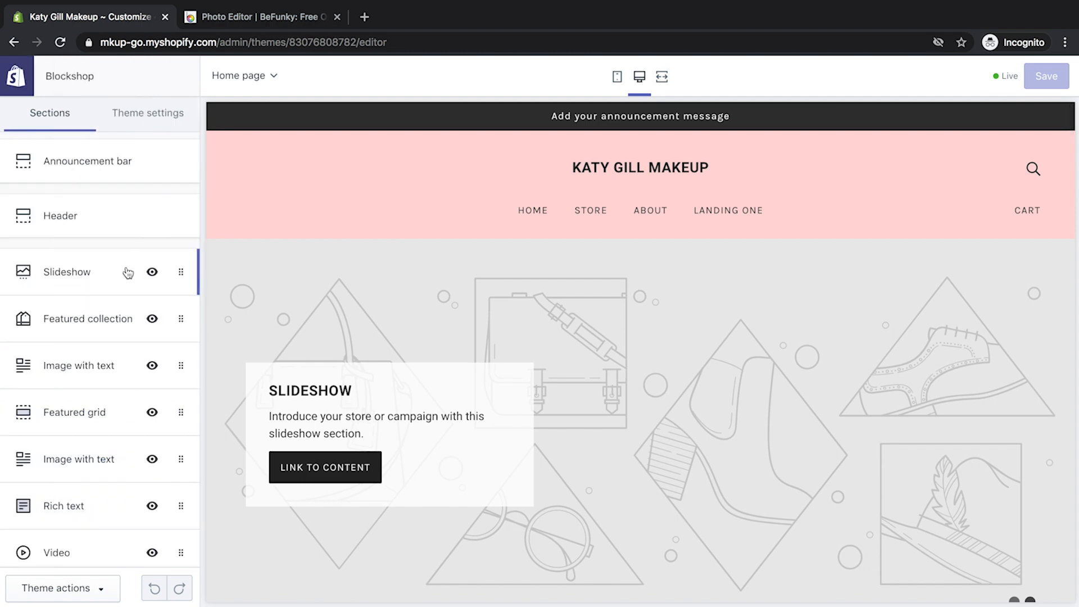
Look through Featured grid, second Image with text, Video, Newsletter, Map and Footer settings
scroll(121, 286, down, 3)
click(104, 248)
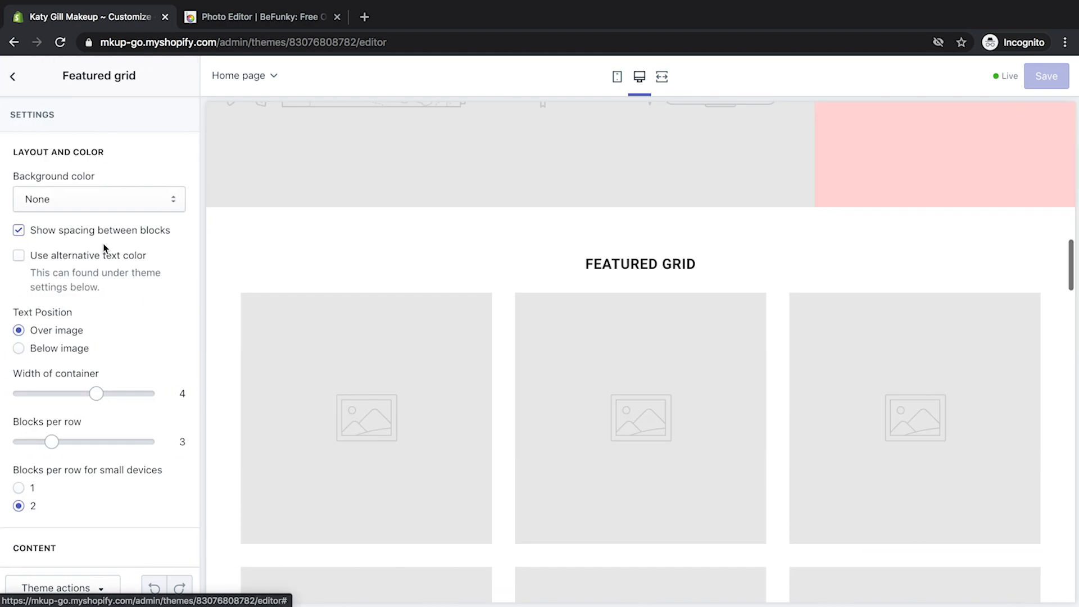
click(13, 76)
click(36, 290)
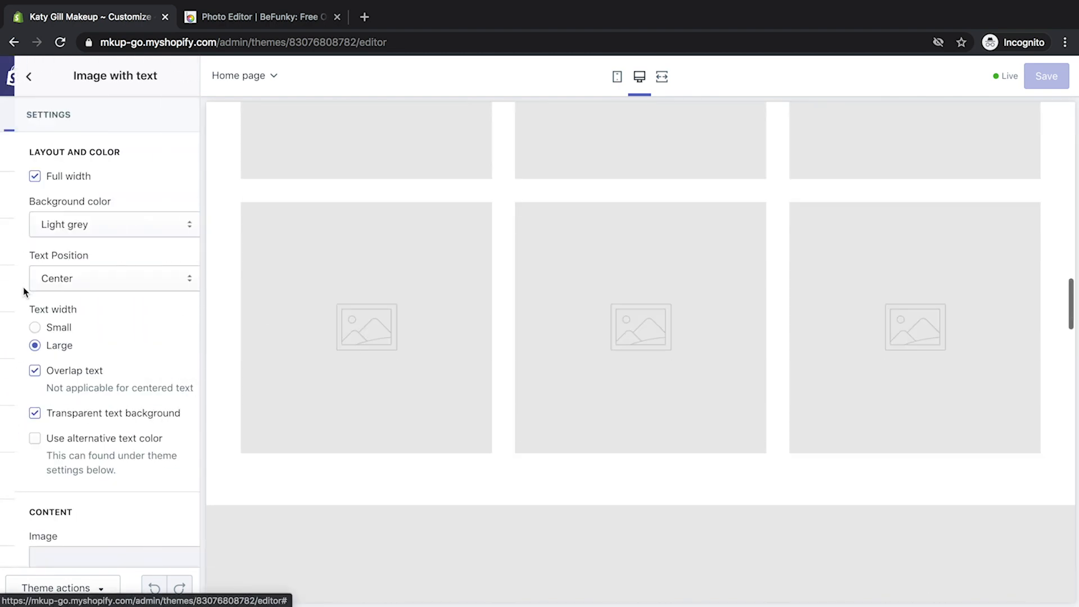
click(12, 76)
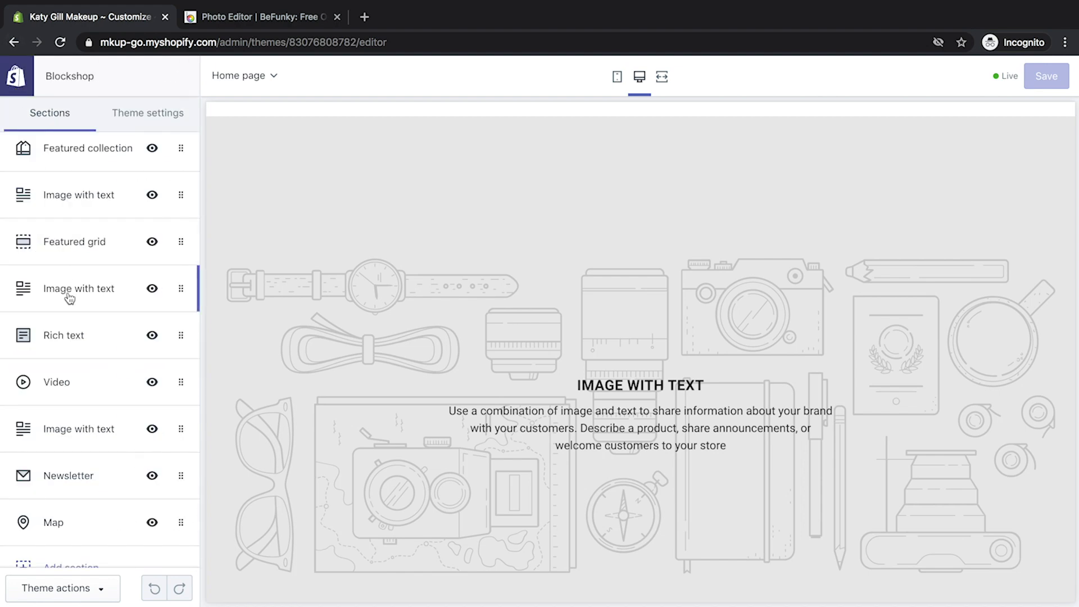
scroll(56, 338, down, 1)
click(41, 366)
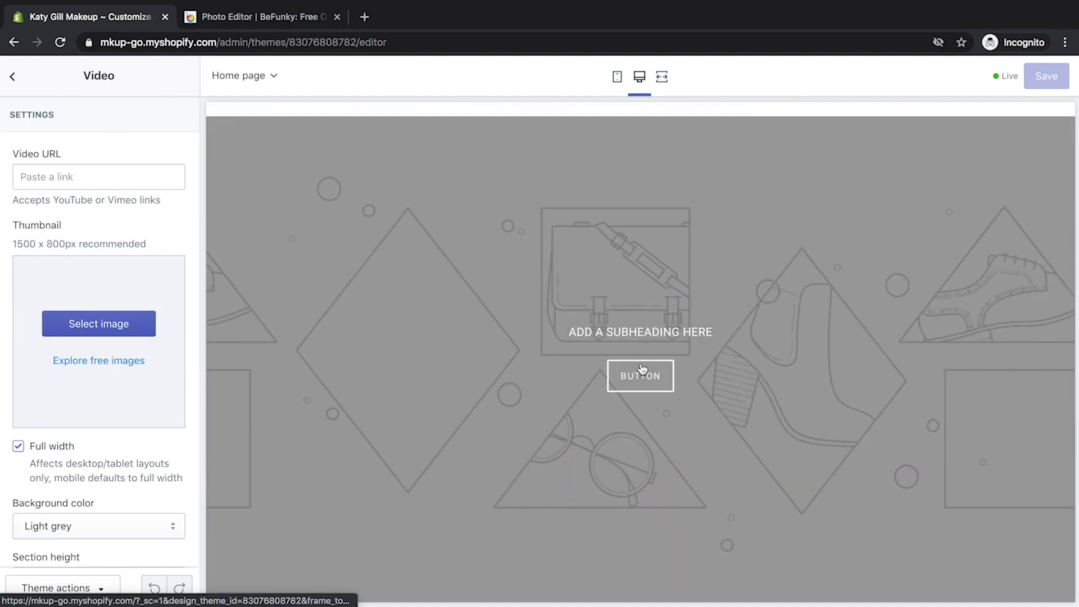
click(13, 76)
scroll(101, 363, down, 2)
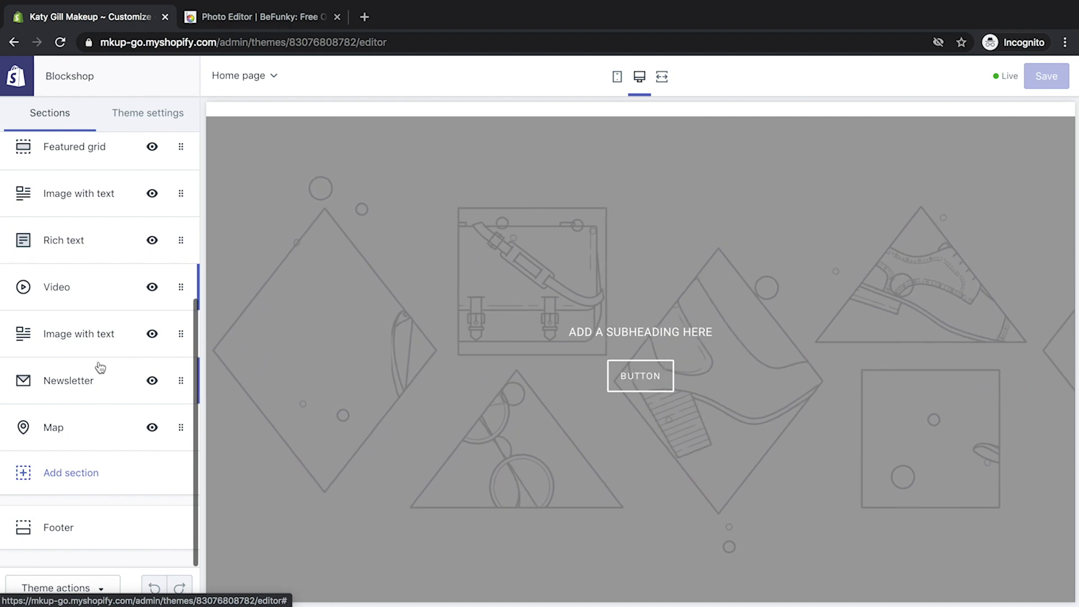
click(87, 379)
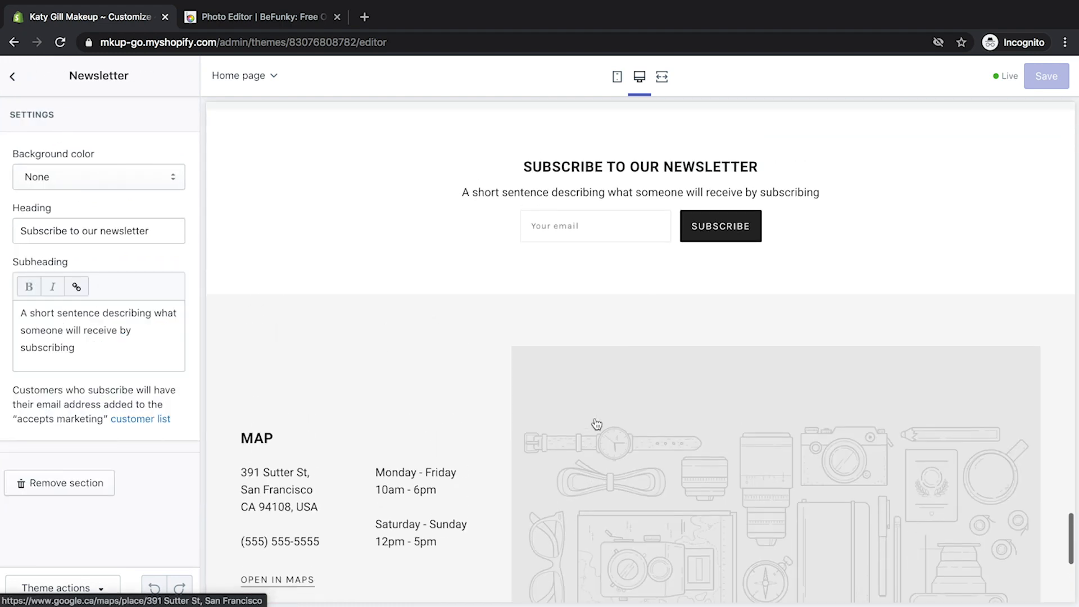
click(13, 77)
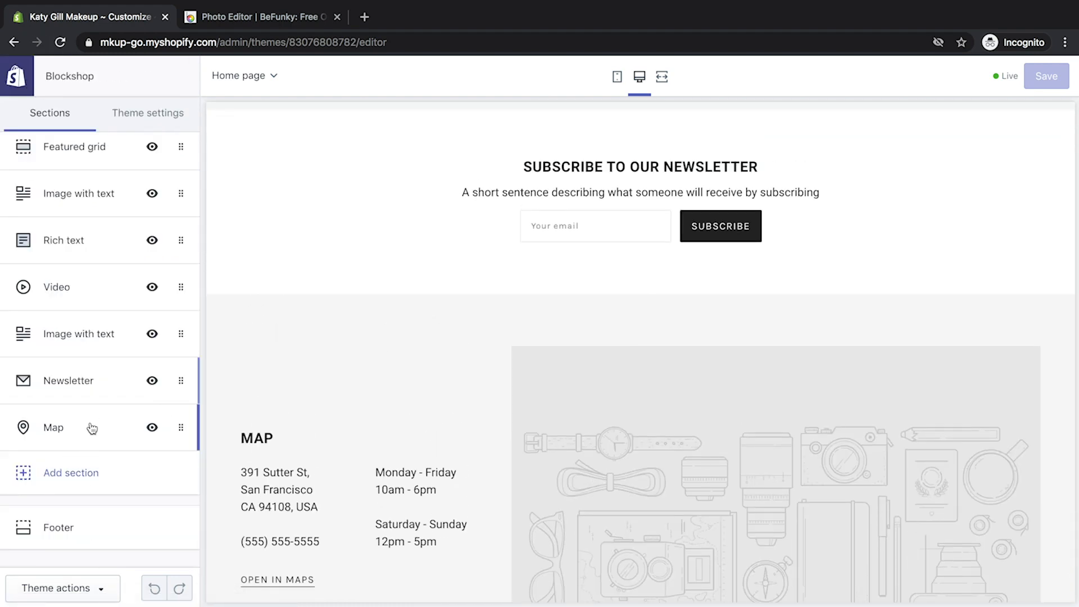
click(92, 427)
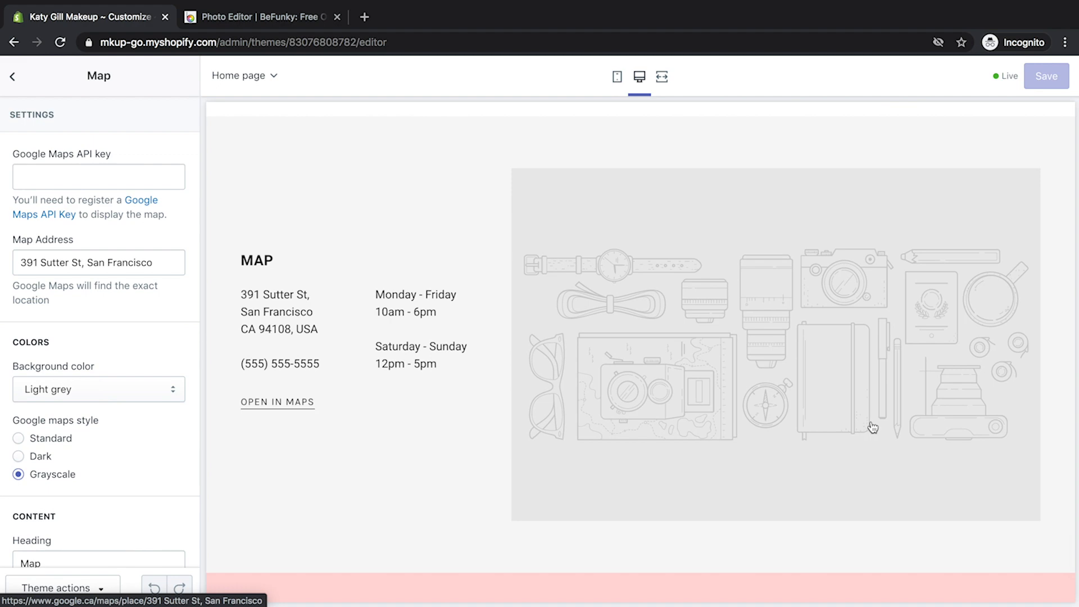
click(12, 77)
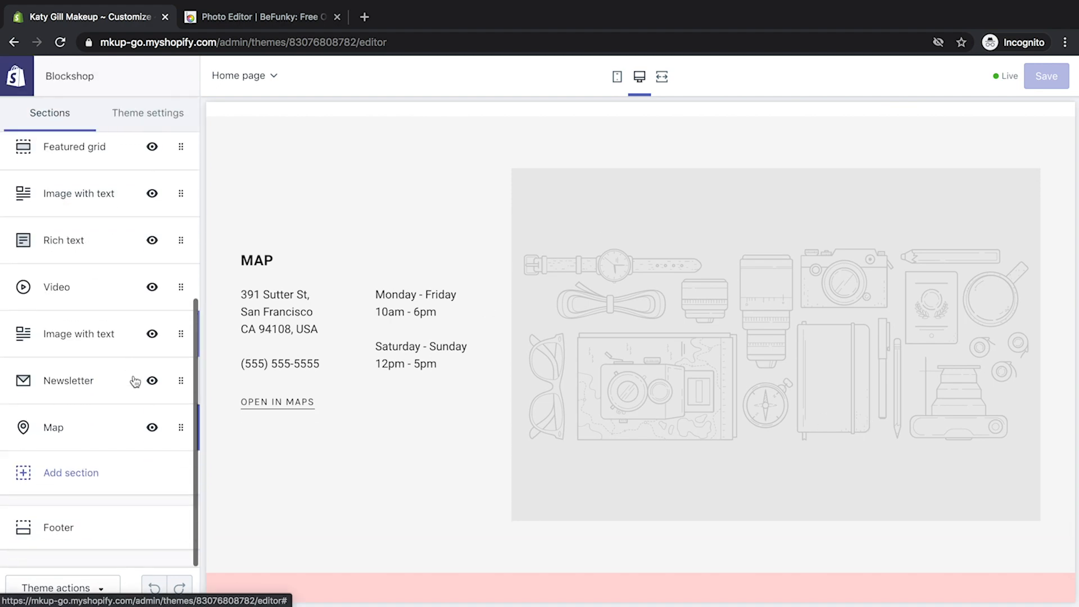
click(112, 534)
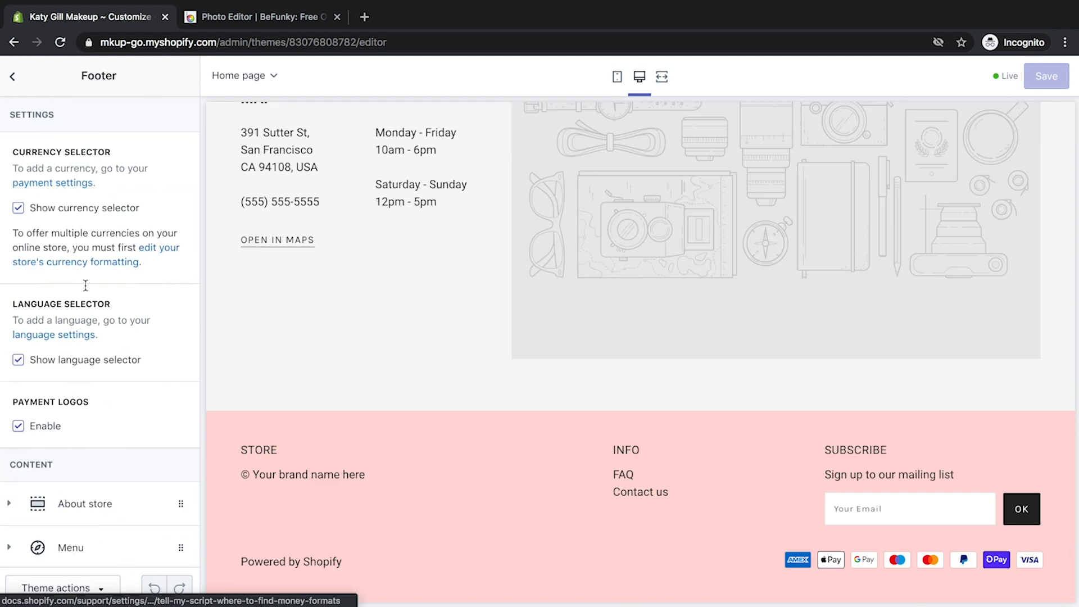
scroll(126, 376, down, 3)
scroll(127, 328, up, 3)
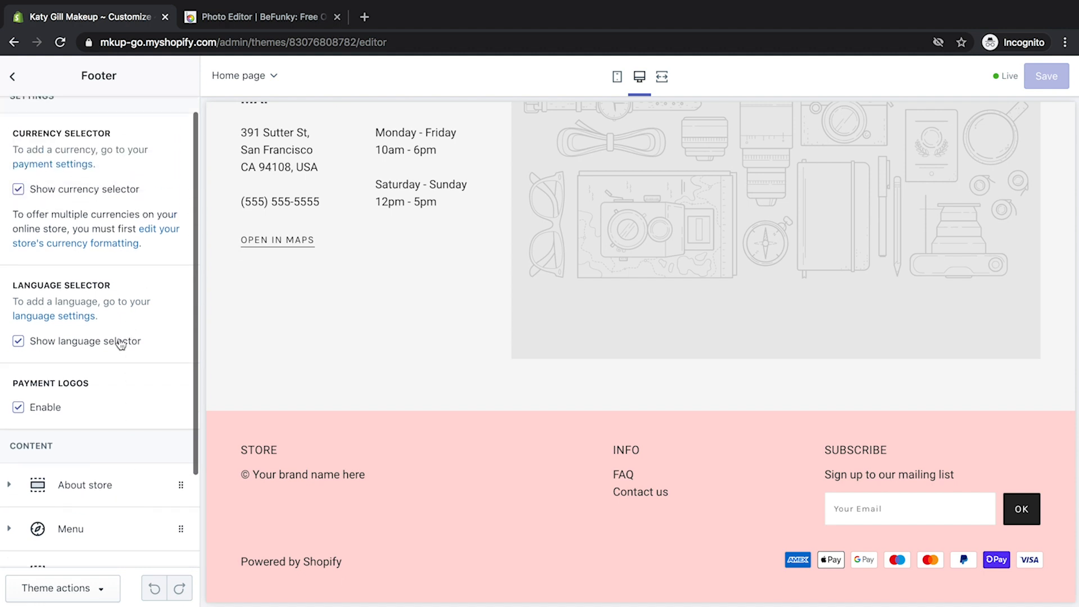
scroll(84, 399, up, 1)
click(13, 77)
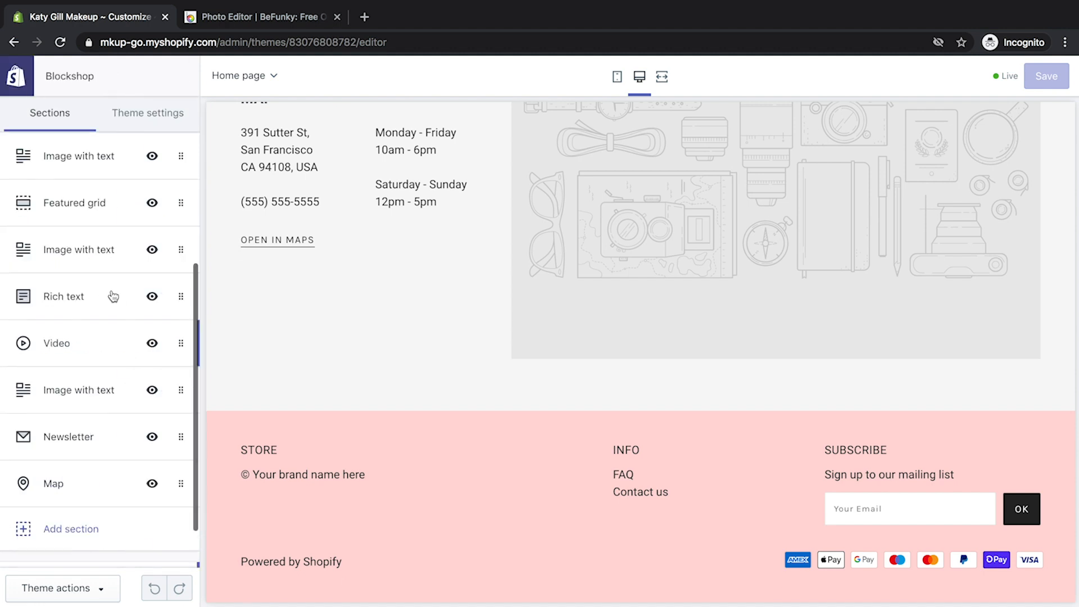
scroll(113, 297, up, 5)
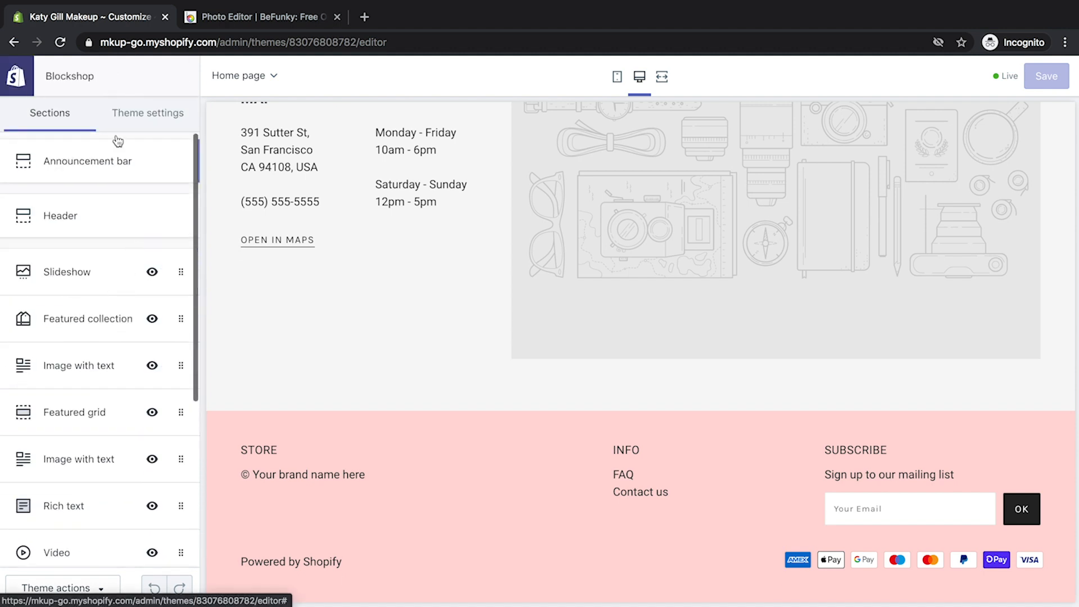
Look through the Header section's settings
click(112, 219)
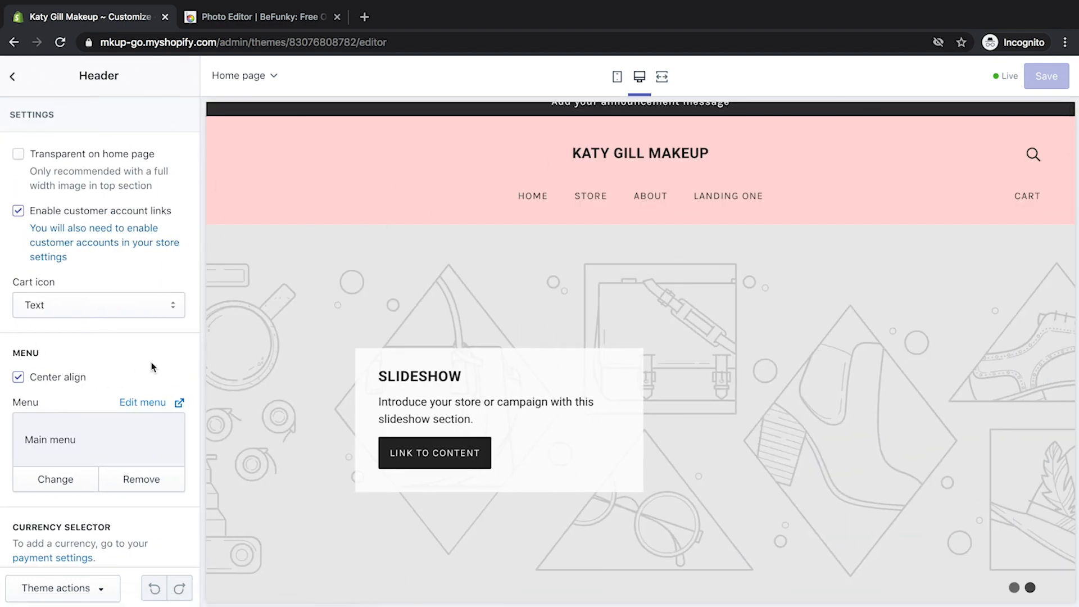
scroll(150, 365, down, 10)
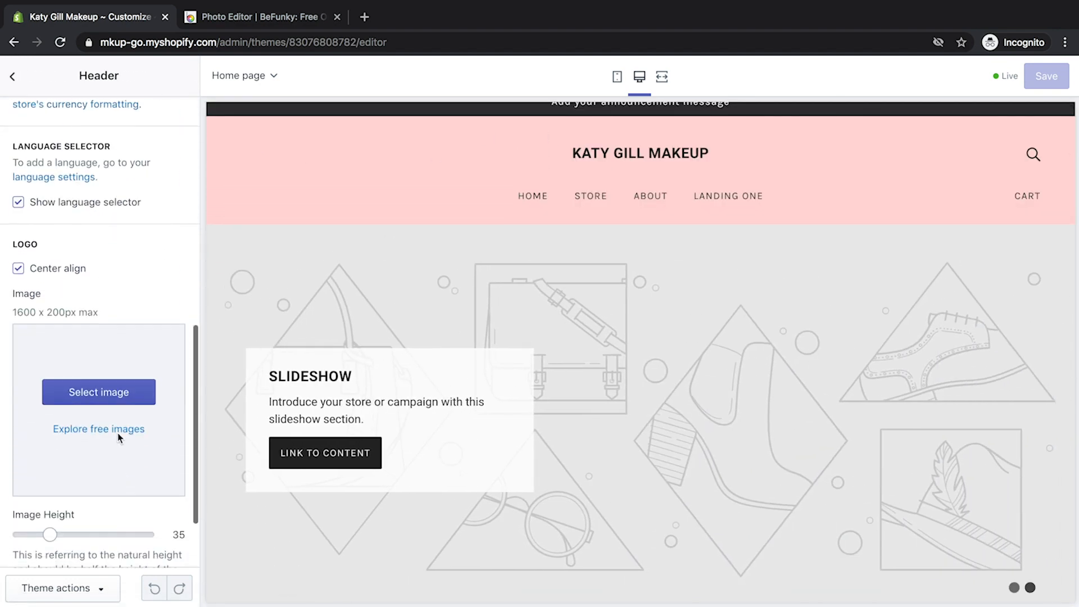
scroll(91, 428, down, 1)
scroll(91, 428, down, 2)
click(12, 76)
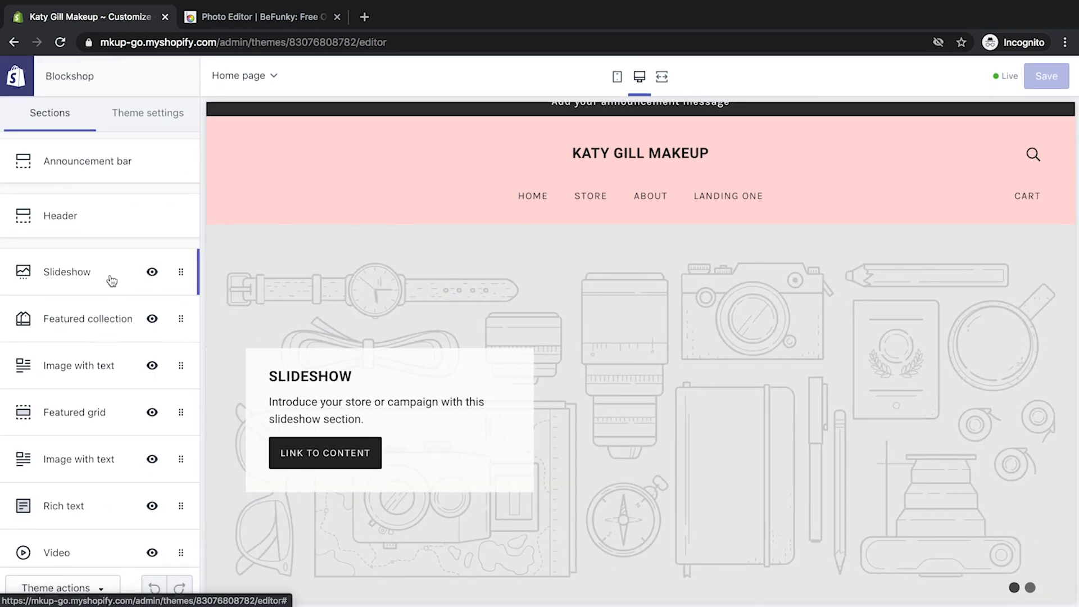
Expand the first Slideshow slide, whose empty image recommends 2000 x 1100px
click(110, 275)
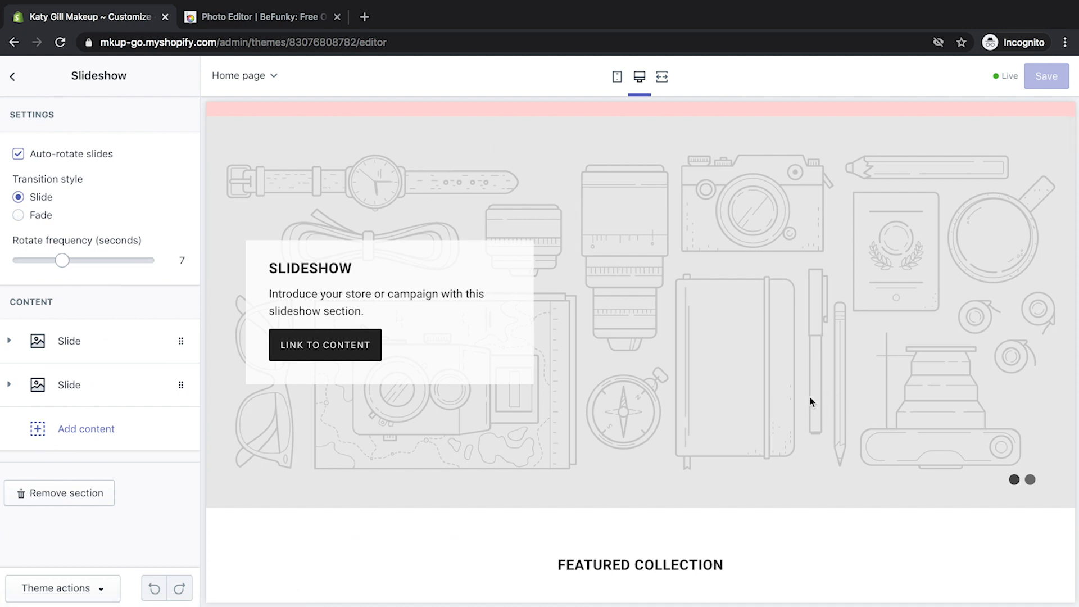
click(123, 341)
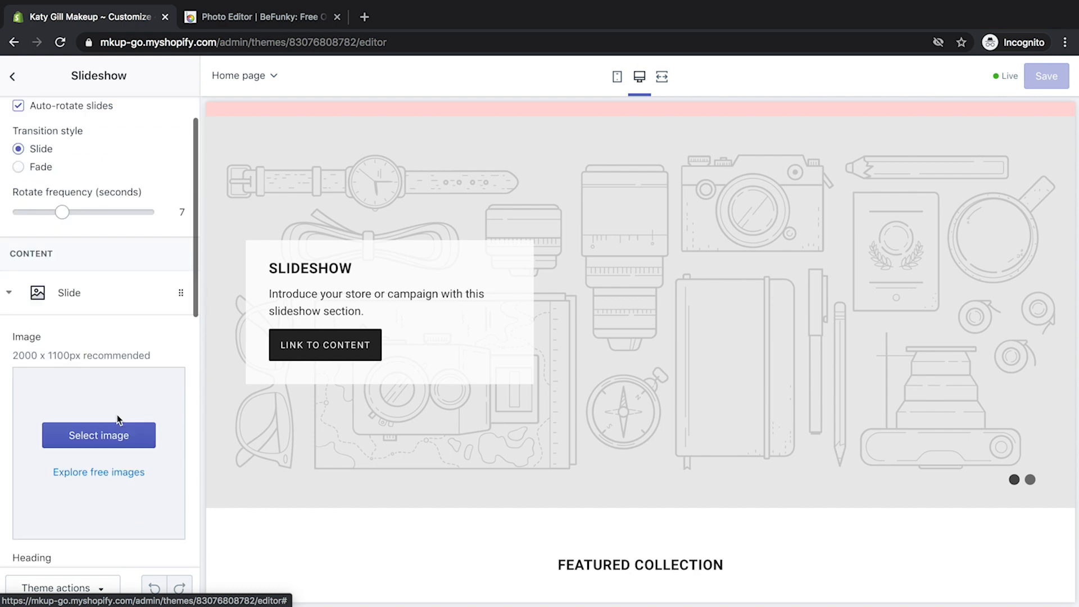
scroll(122, 430, down, 1)
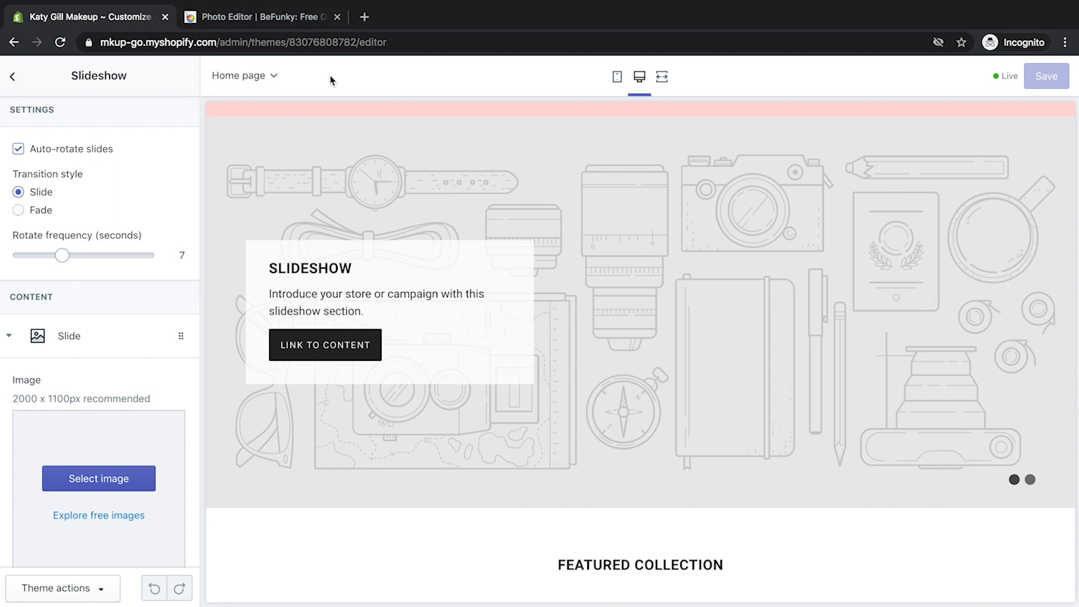
In BeFunky, position the crop frame and apply a 2000 x 1100 px crop to the brushes photo
click(287, 21)
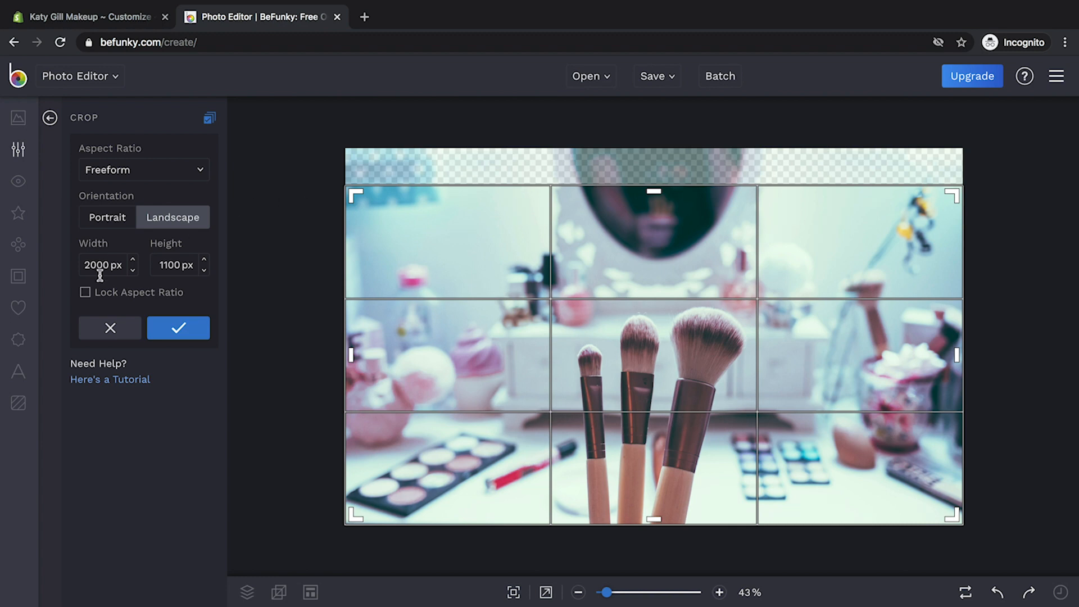
drag(686, 305, 693, 349)
click(191, 335)
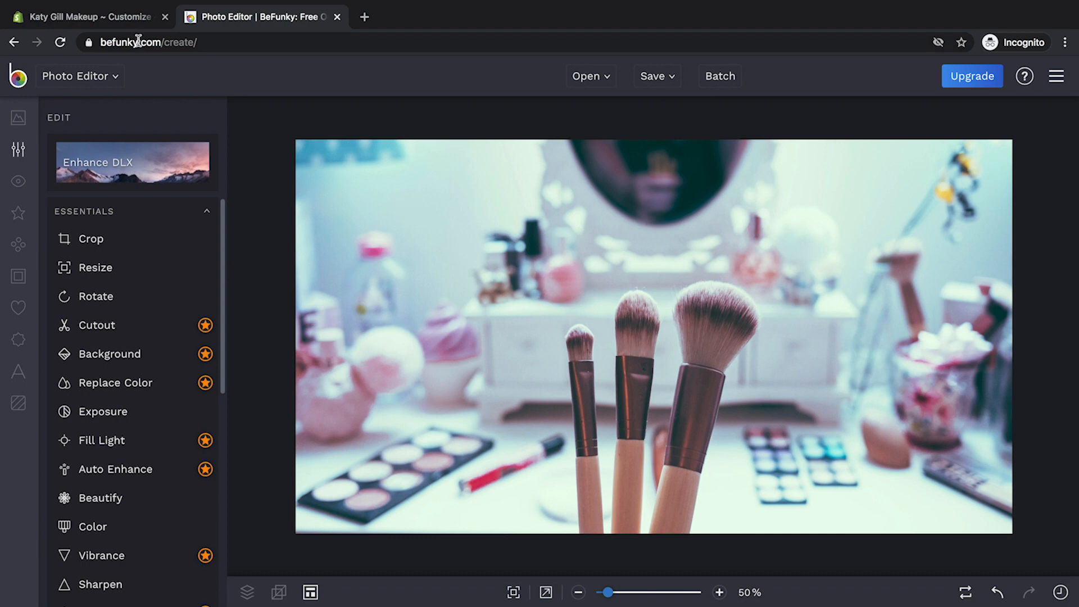
Back in the Shopify editor, open the theme settings' Colors category
click(108, 18)
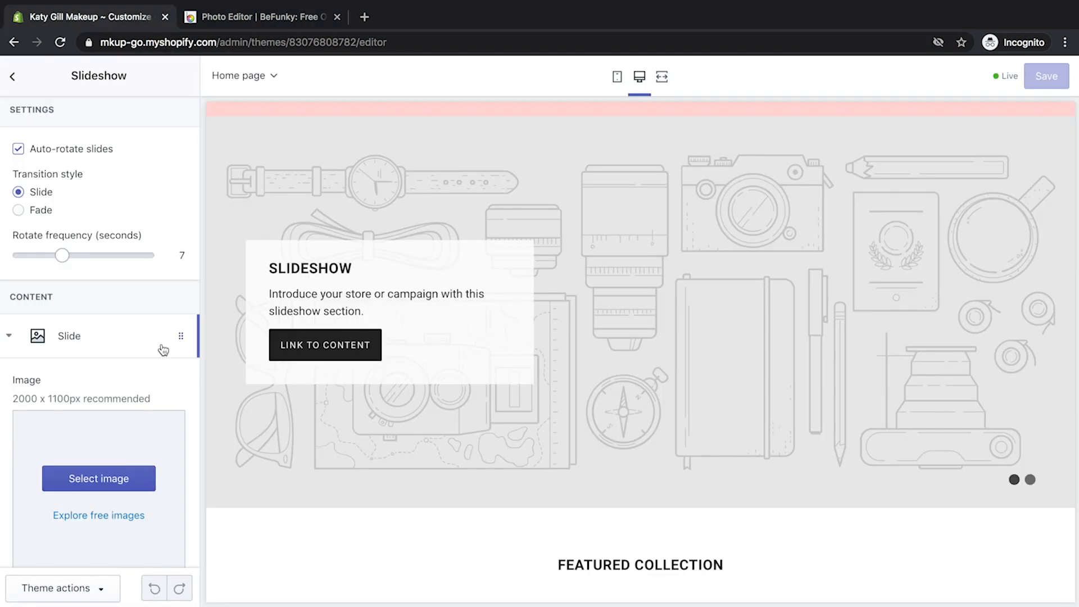
click(10, 79)
scroll(113, 258, down, 4)
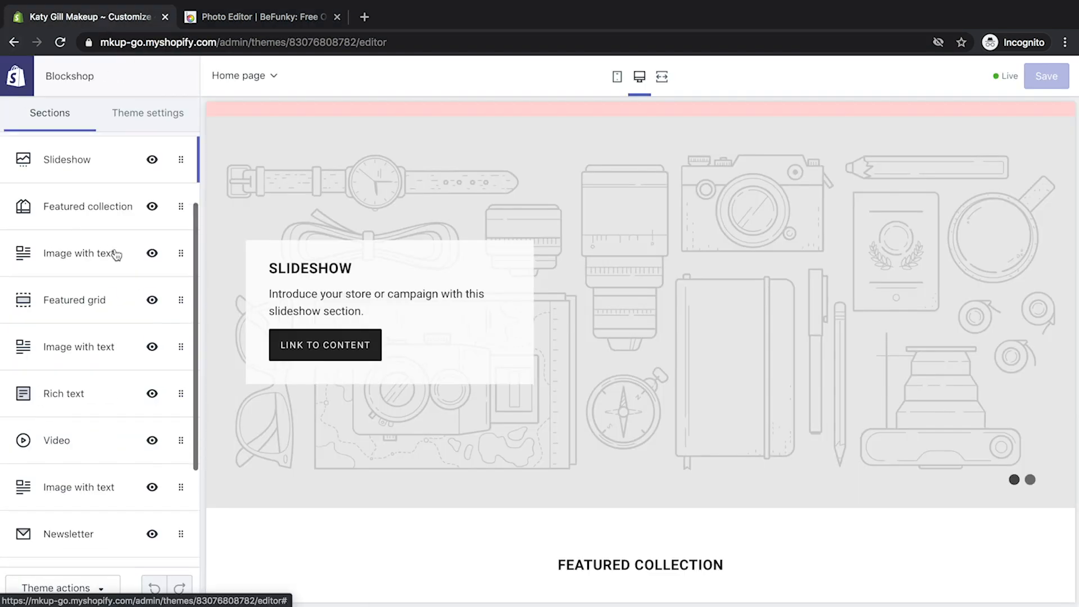
scroll(125, 359, down, 1)
scroll(125, 358, up, 5)
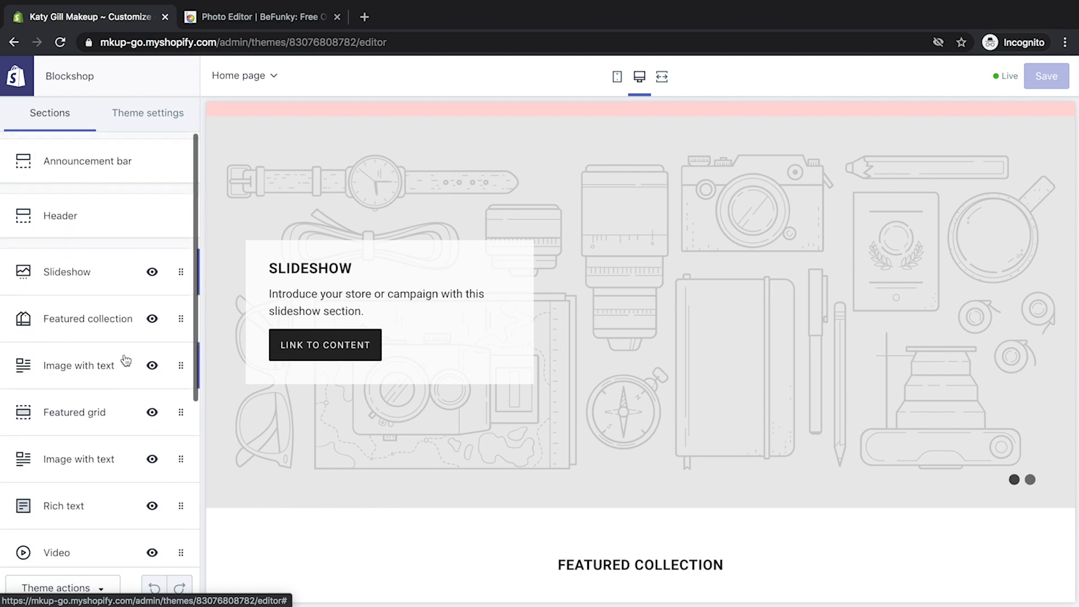
scroll(838, 423, down, 7)
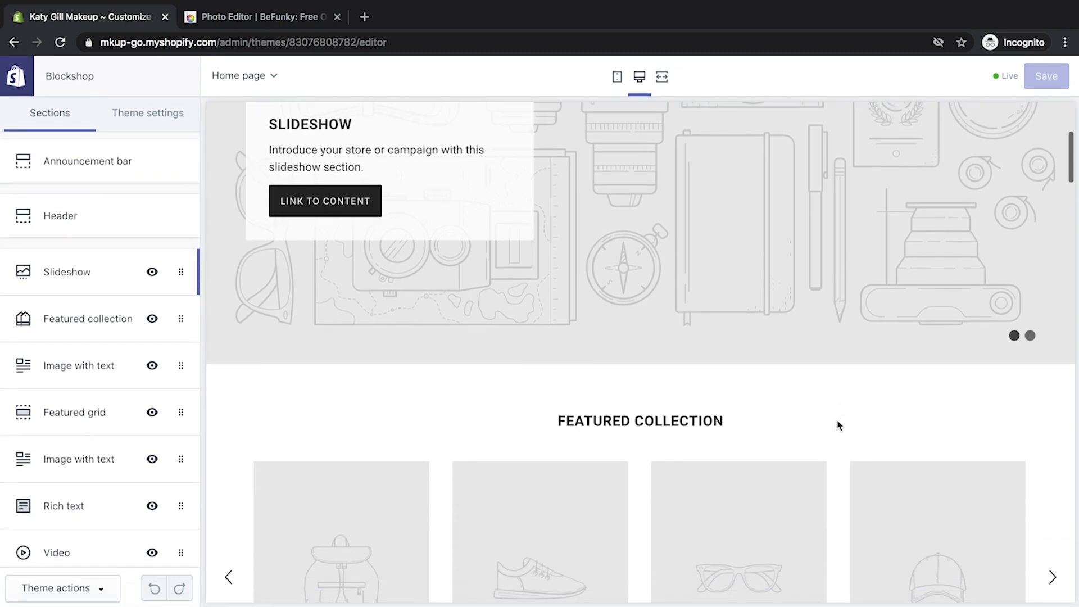
scroll(629, 147, up, 10)
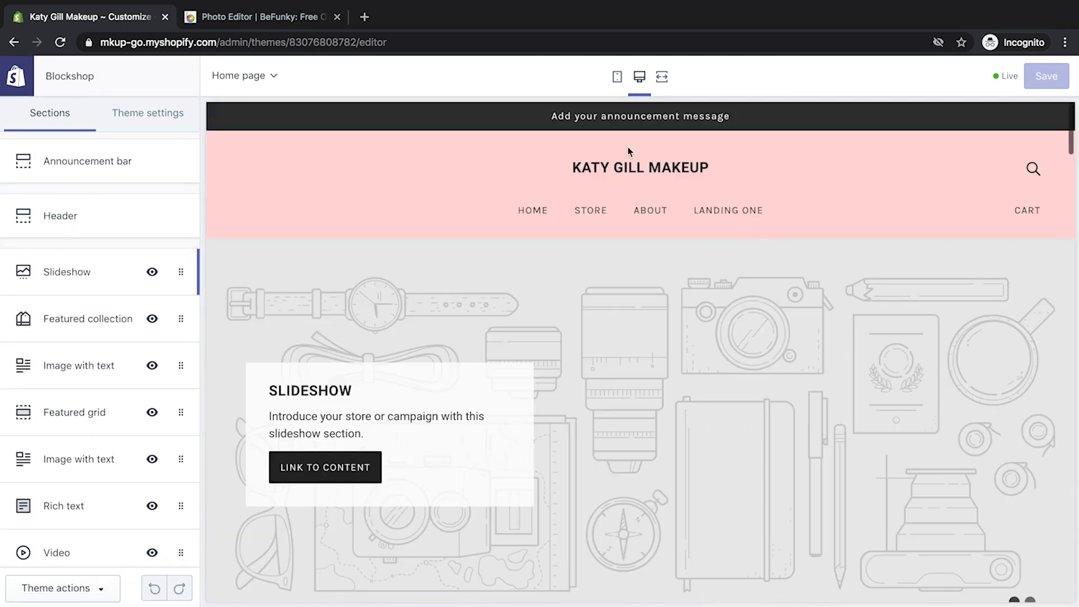
click(151, 114)
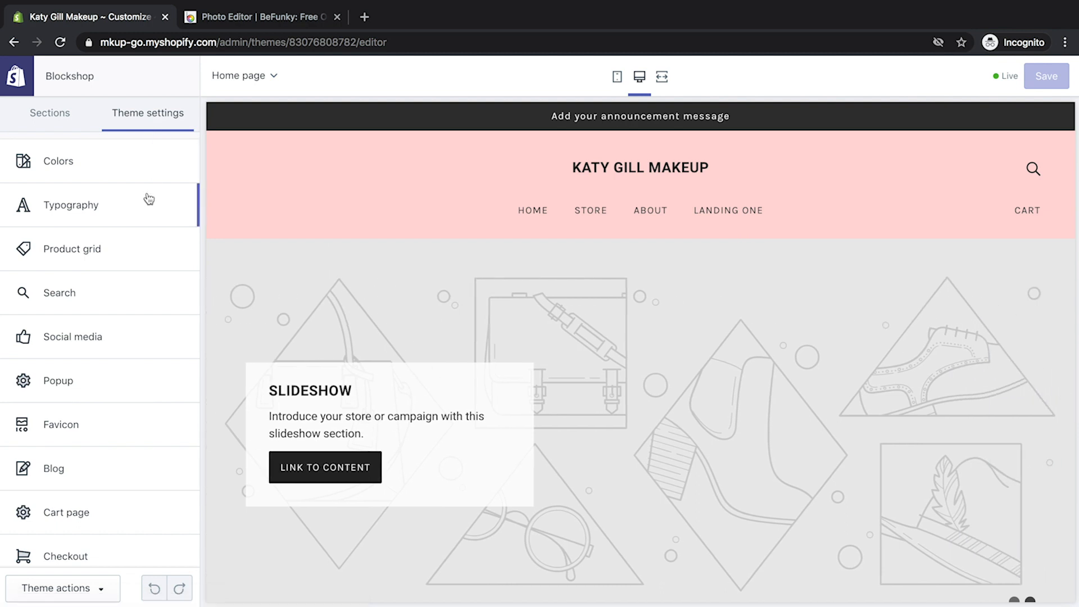
click(106, 162)
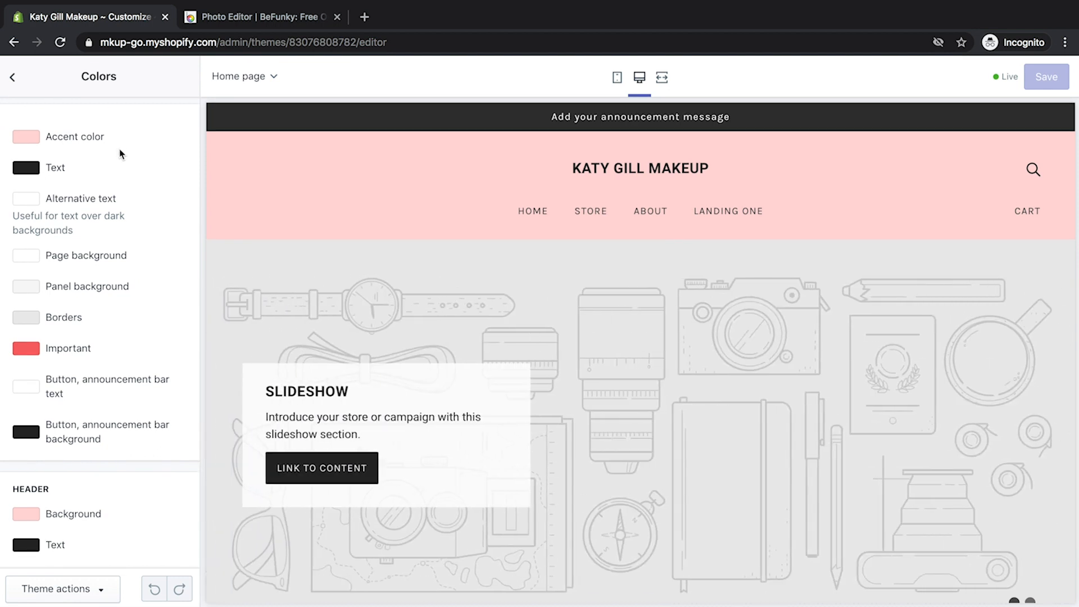
scroll(129, 167, down, 4)
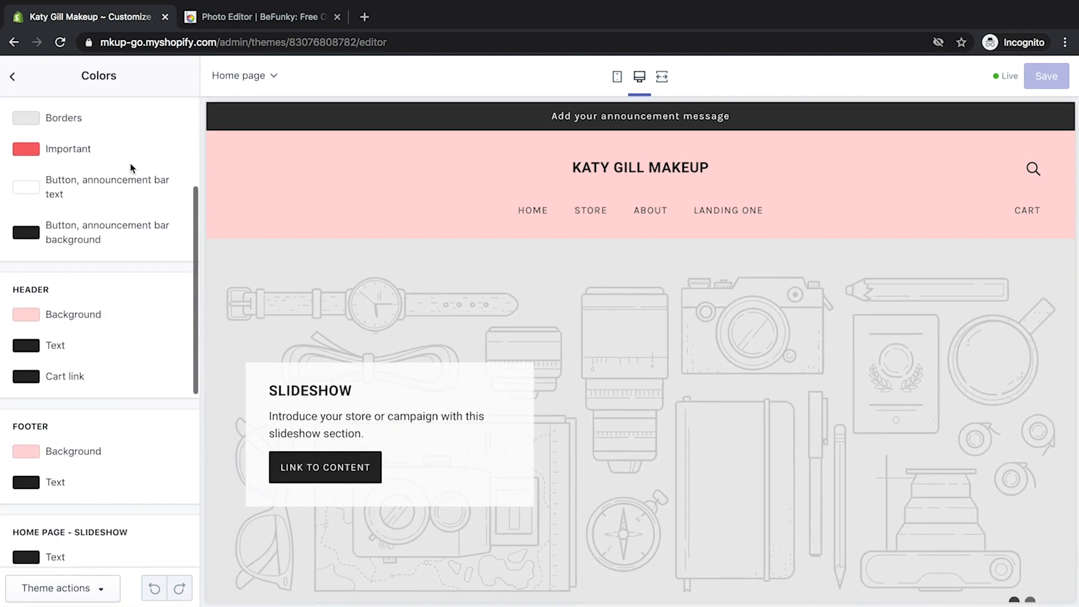
scroll(130, 168, up, 4)
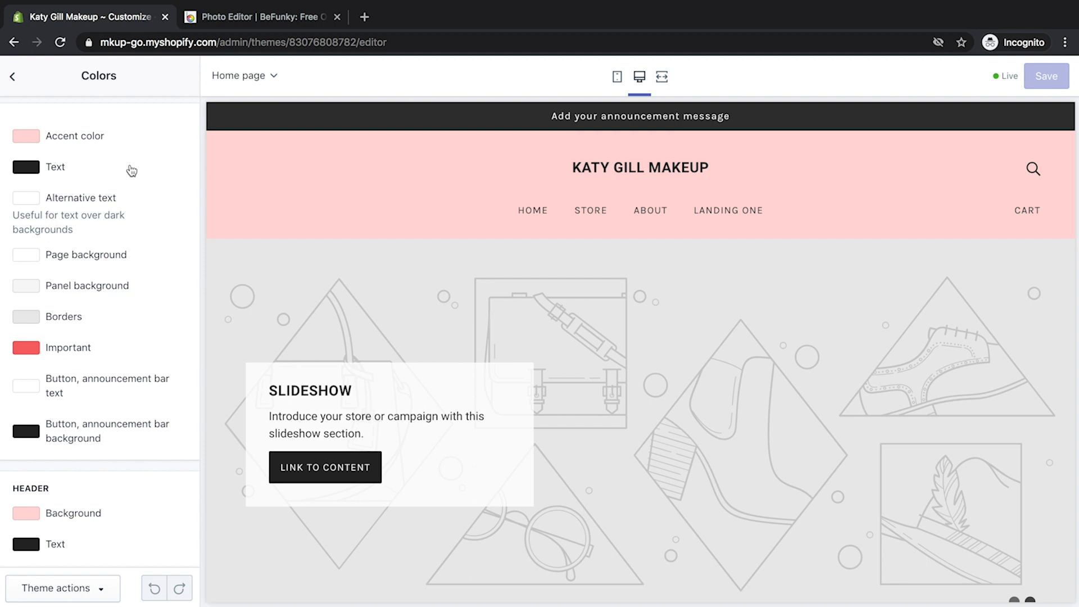
scroll(130, 171, down, 5)
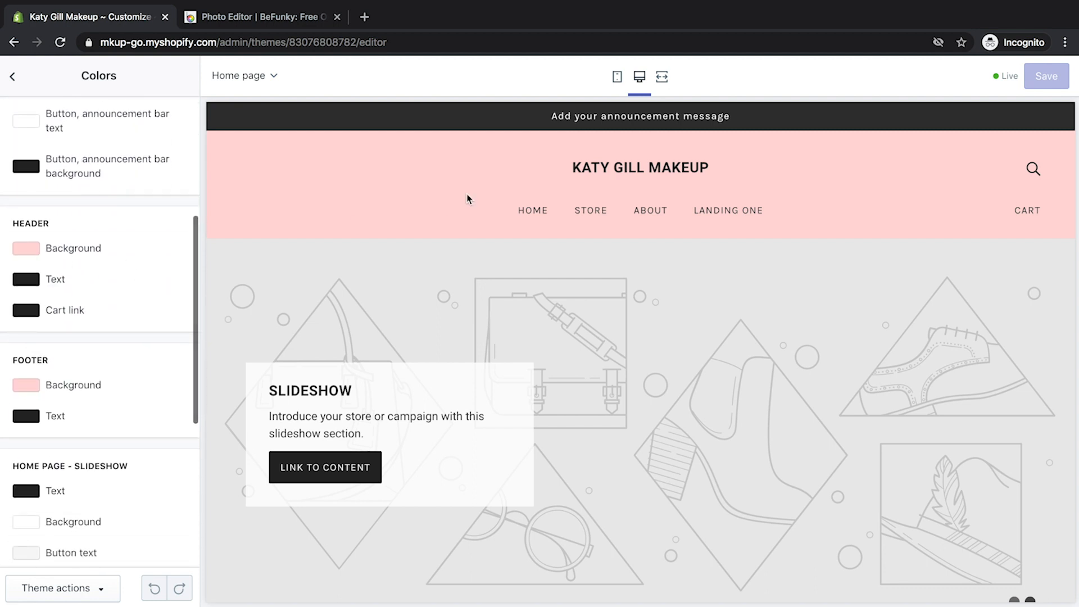
Try #E50E0E red for the header background, undo it to pink, and return to the settings list
click(28, 249)
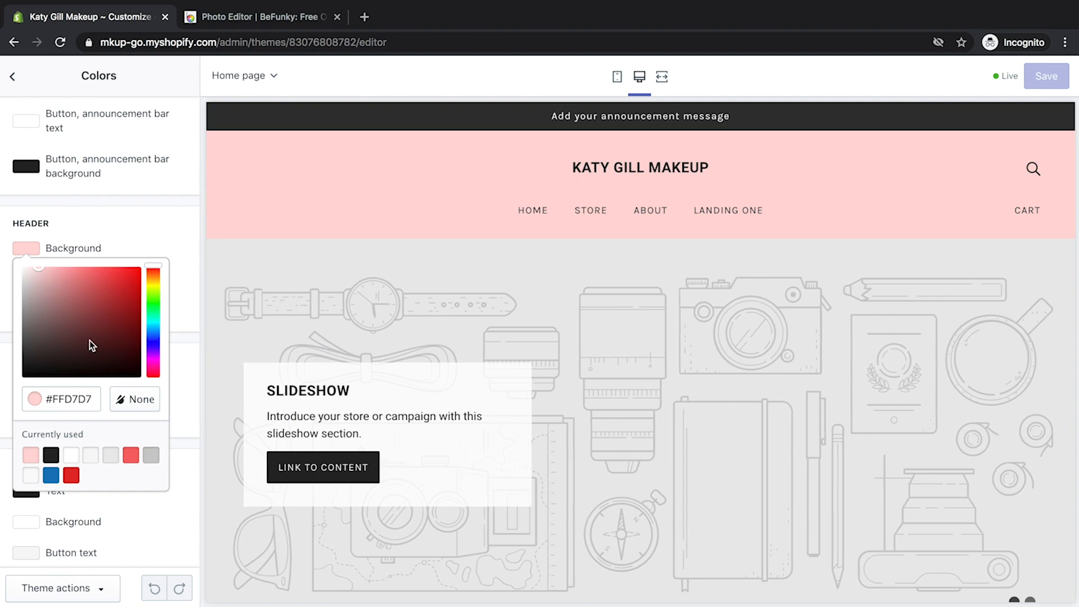
click(132, 276)
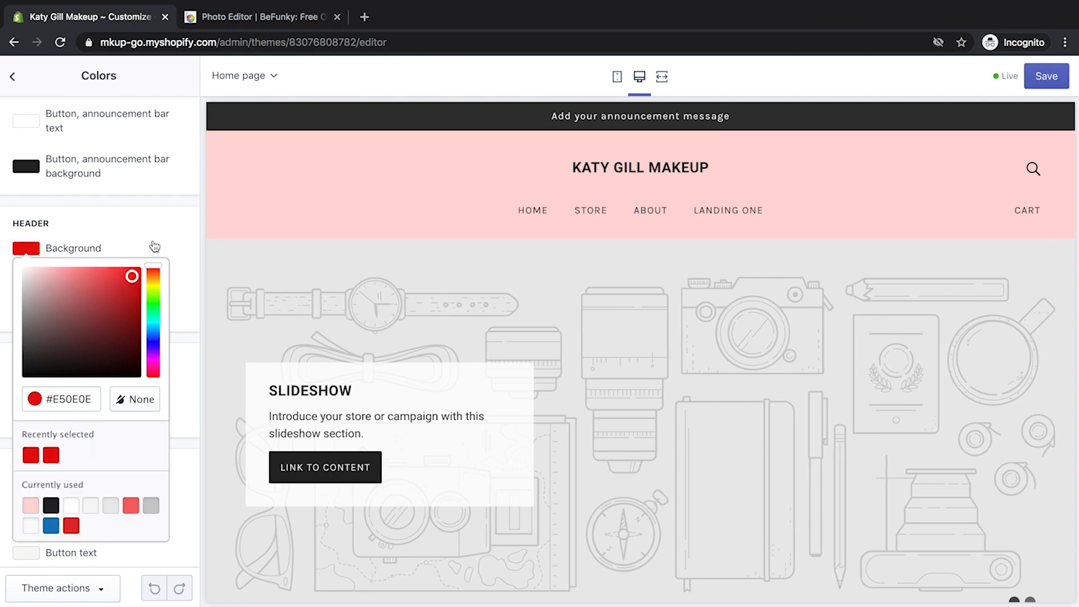
click(171, 228)
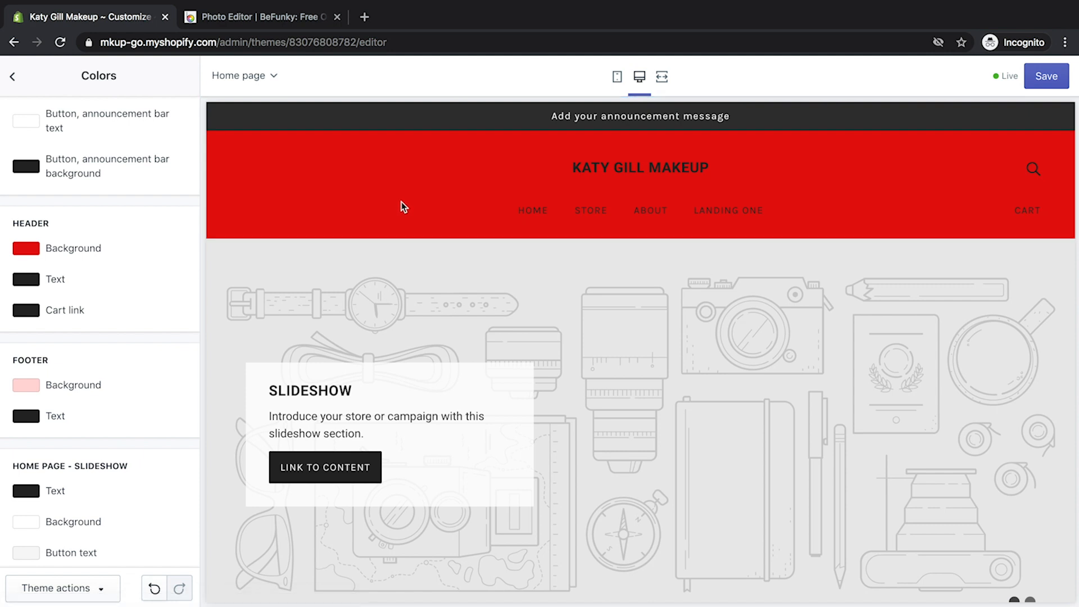
click(155, 589)
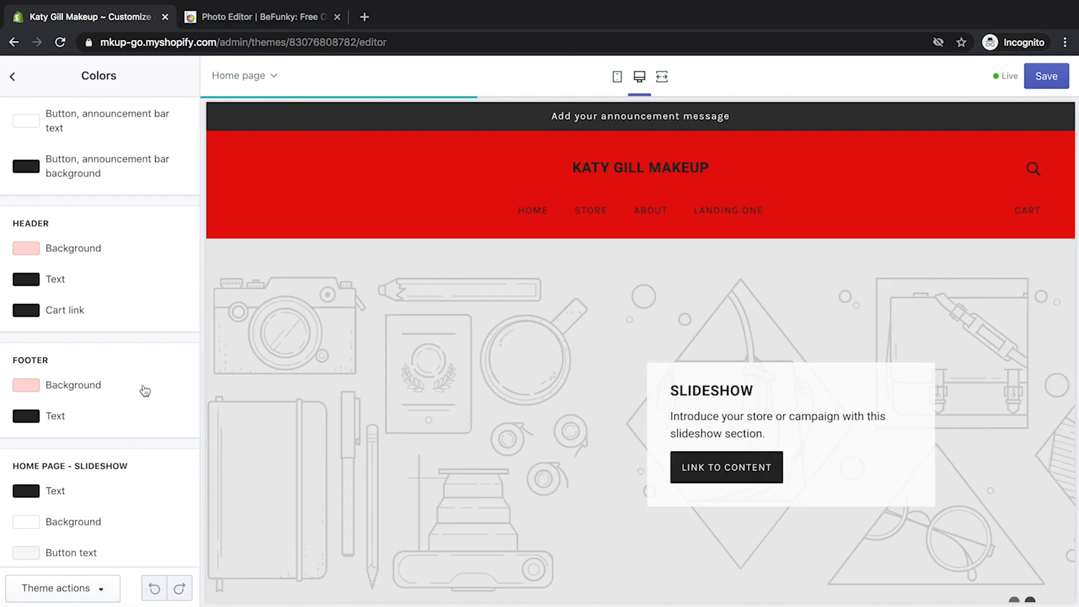
scroll(149, 388, down, 2)
scroll(149, 388, down, 6)
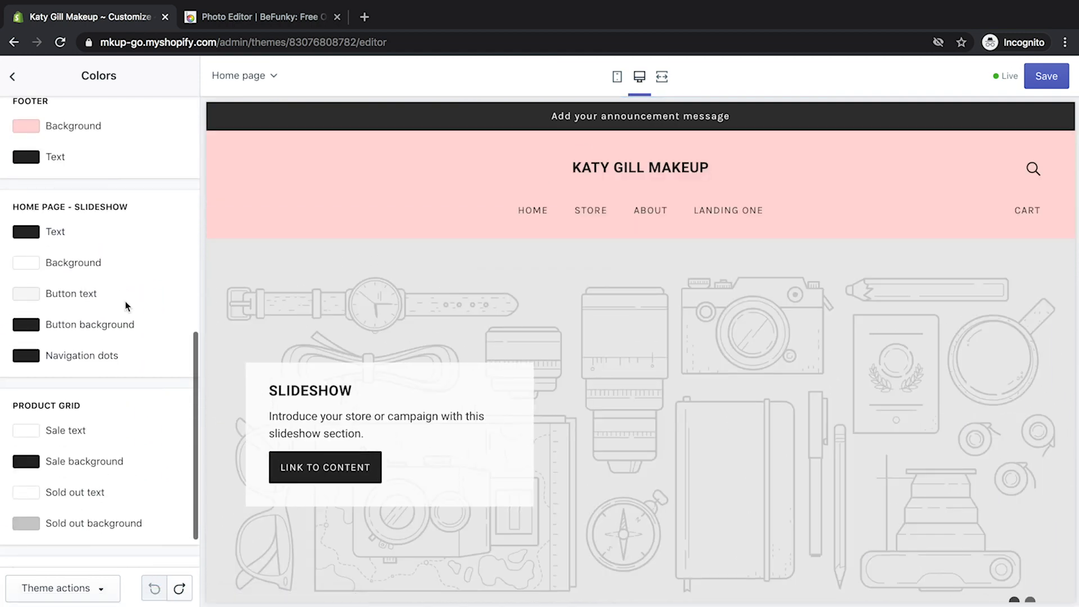
scroll(121, 508, up, 10)
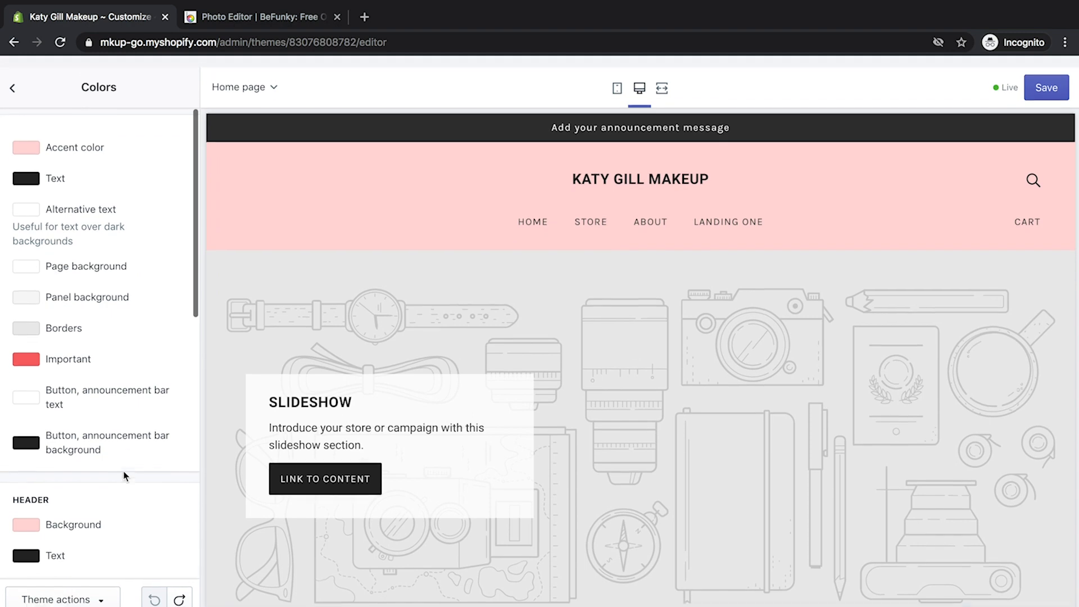
click(12, 72)
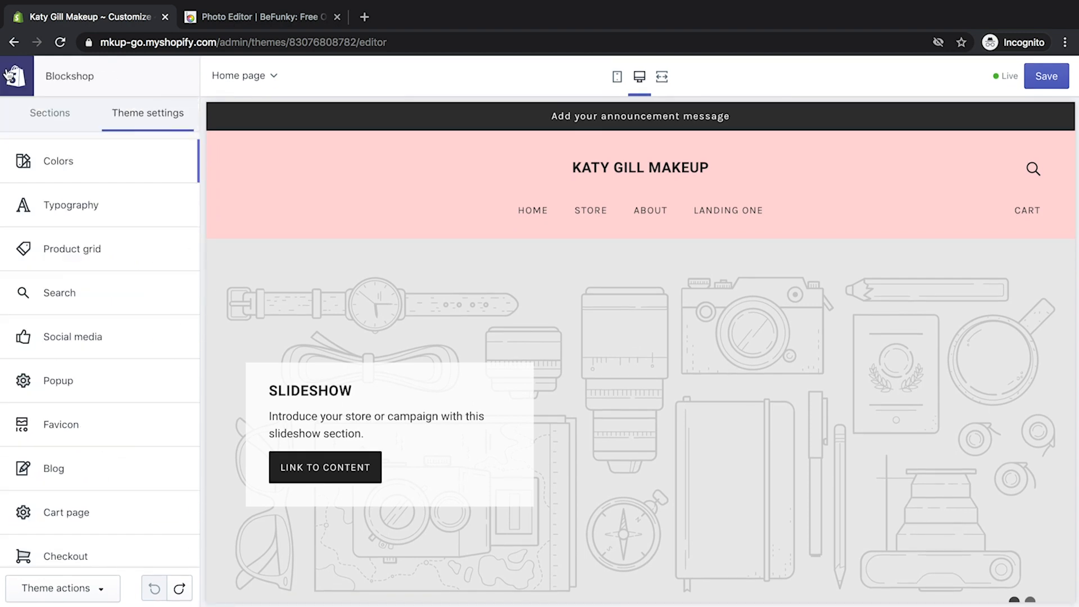
click(116, 203)
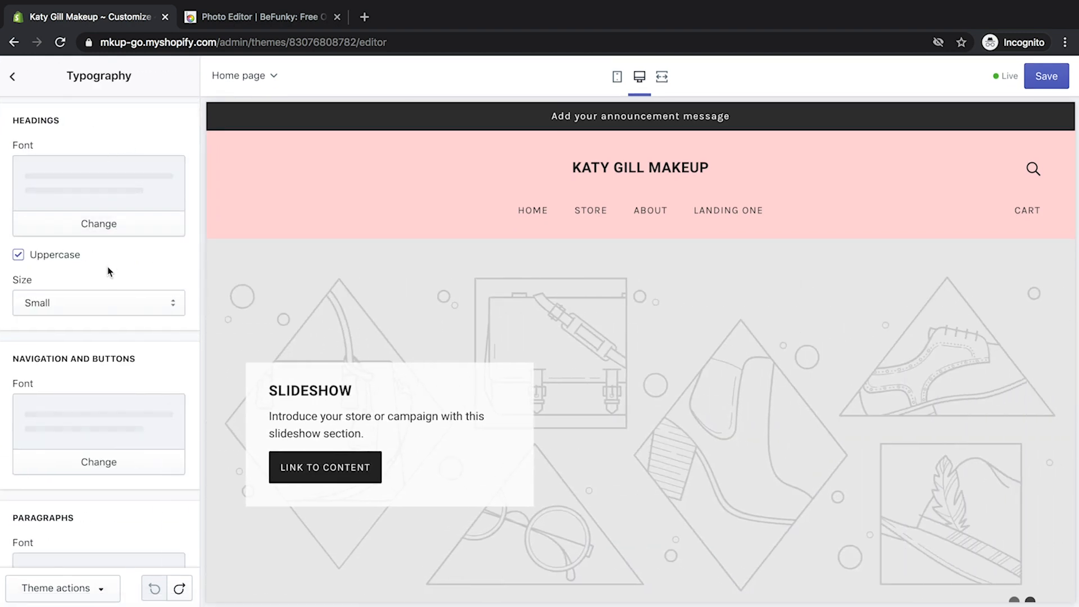
click(13, 81)
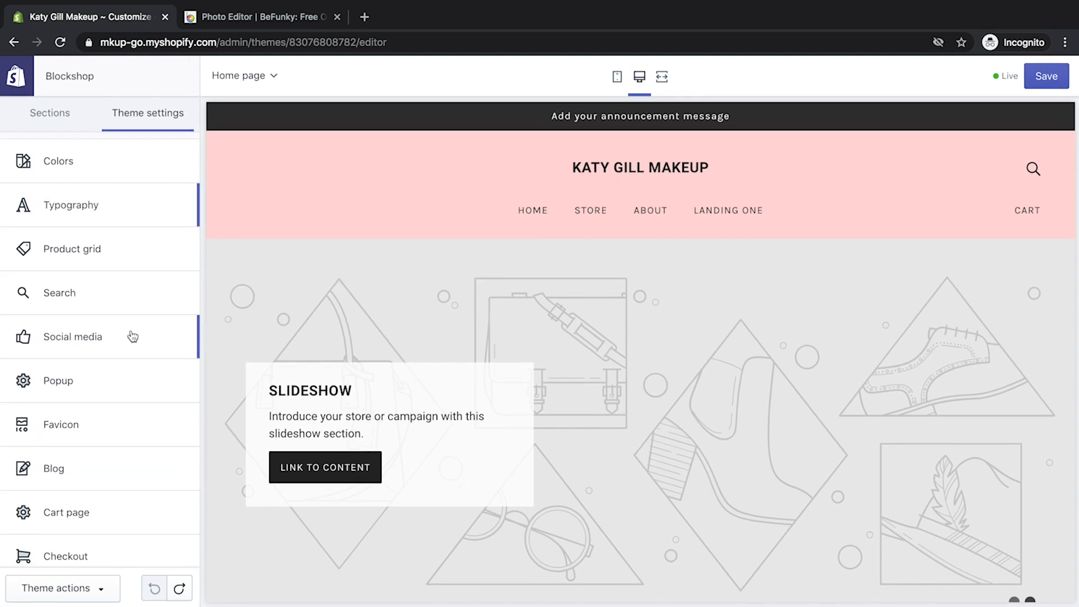
scroll(120, 378, down, 3)
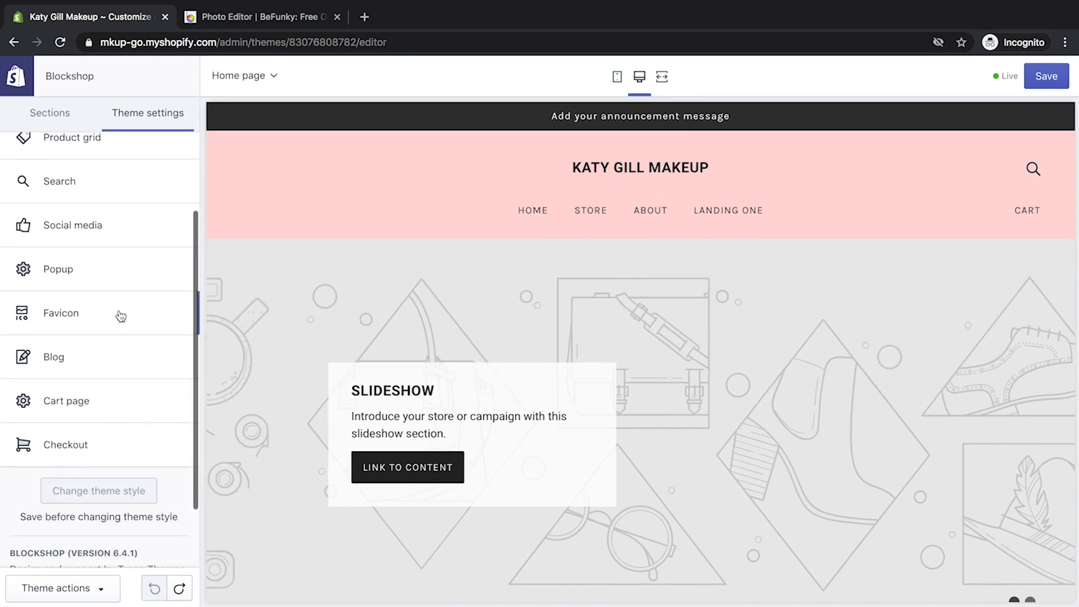
click(118, 315)
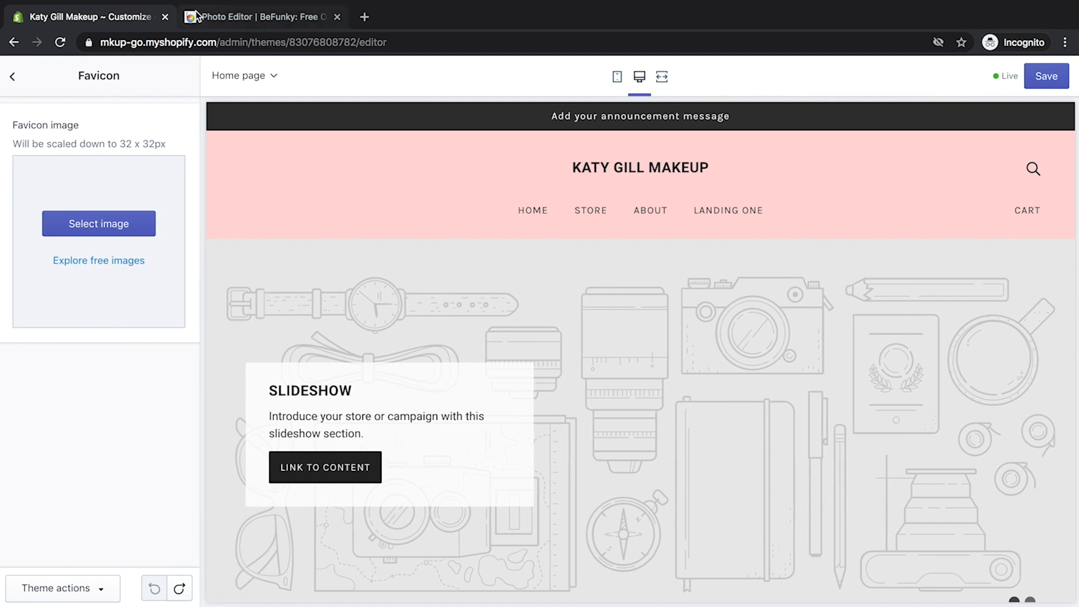
click(11, 82)
scroll(120, 295, down, 2)
click(125, 376)
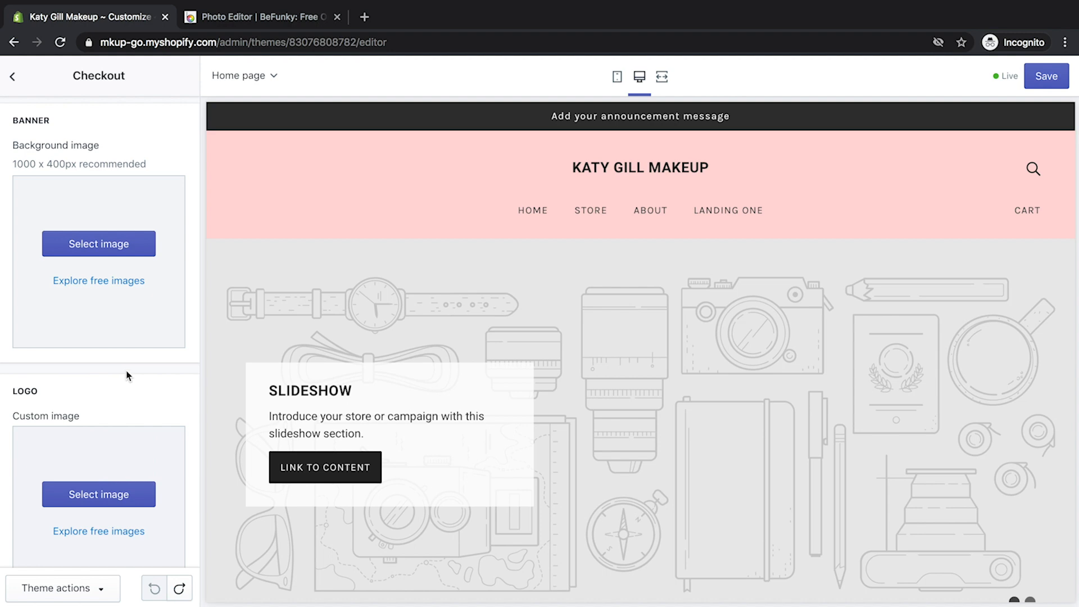
scroll(176, 221, down, 5)
scroll(176, 220, up, 5)
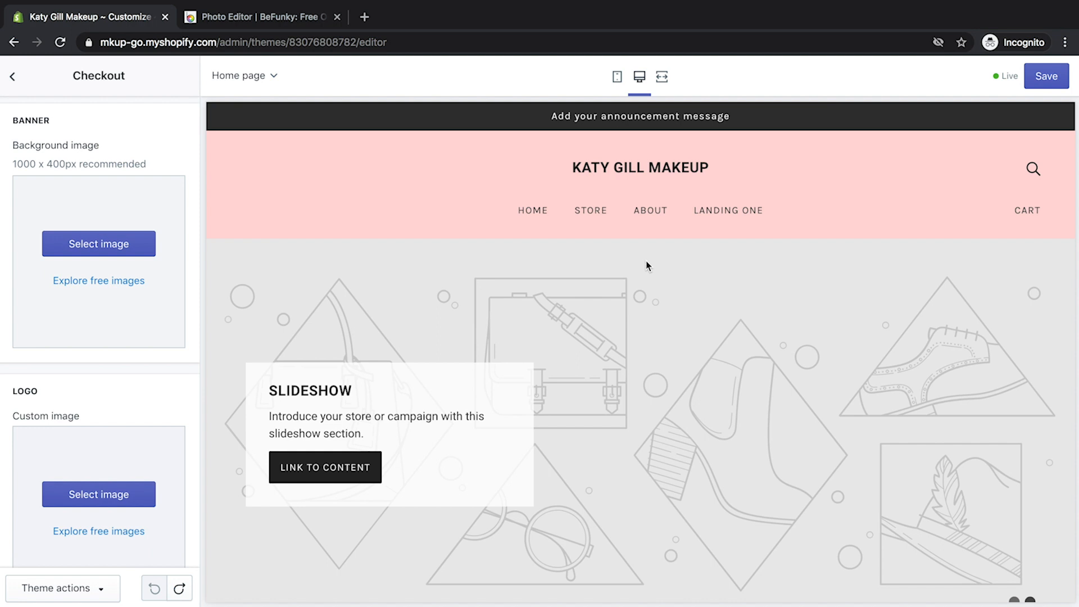
click(14, 42)
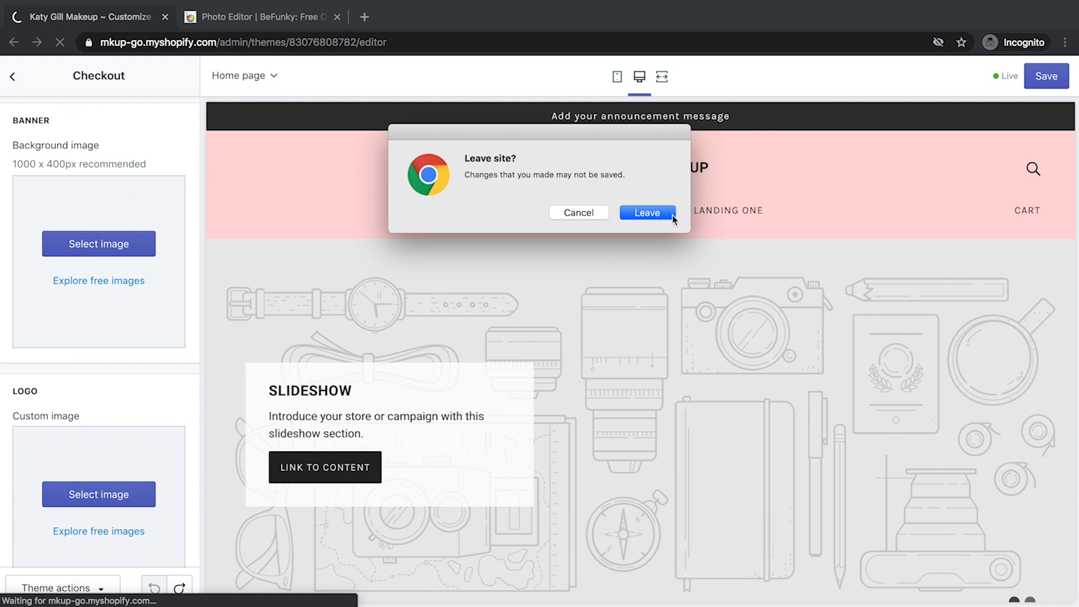
click(646, 213)
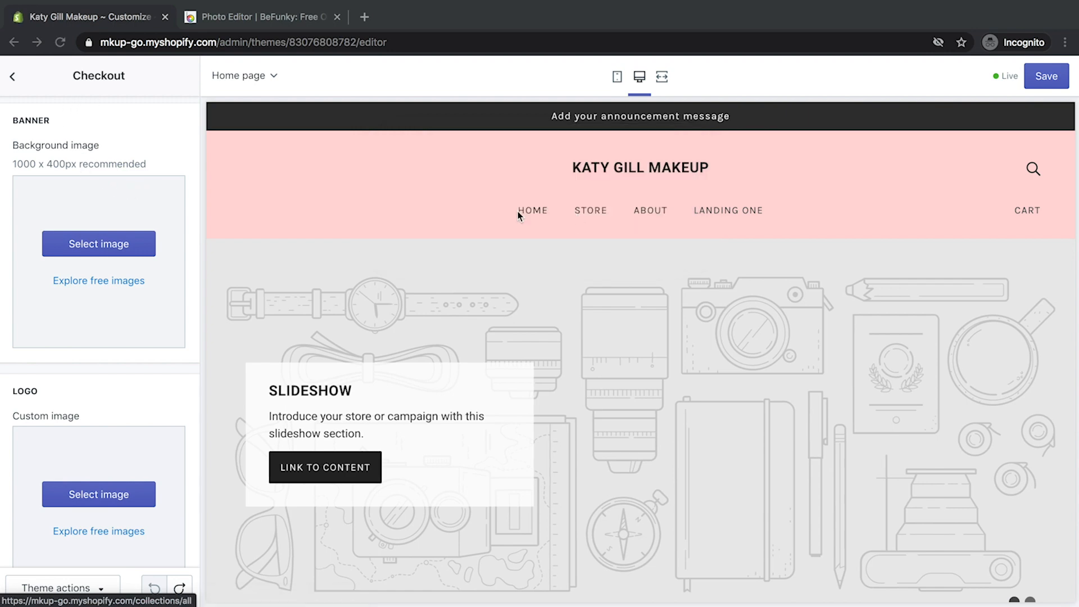
click(12, 82)
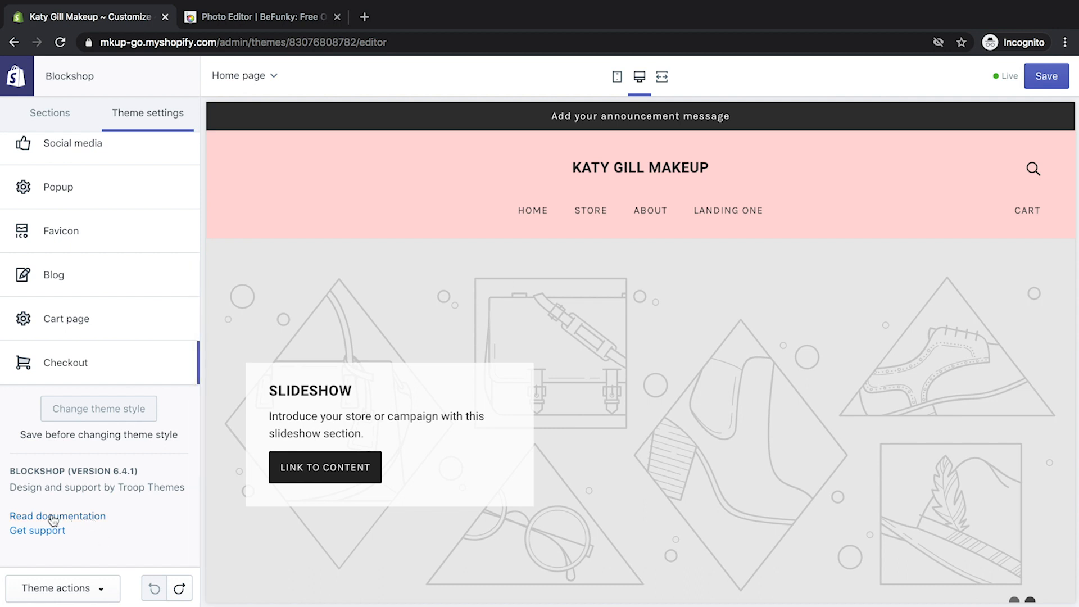
click(86, 516)
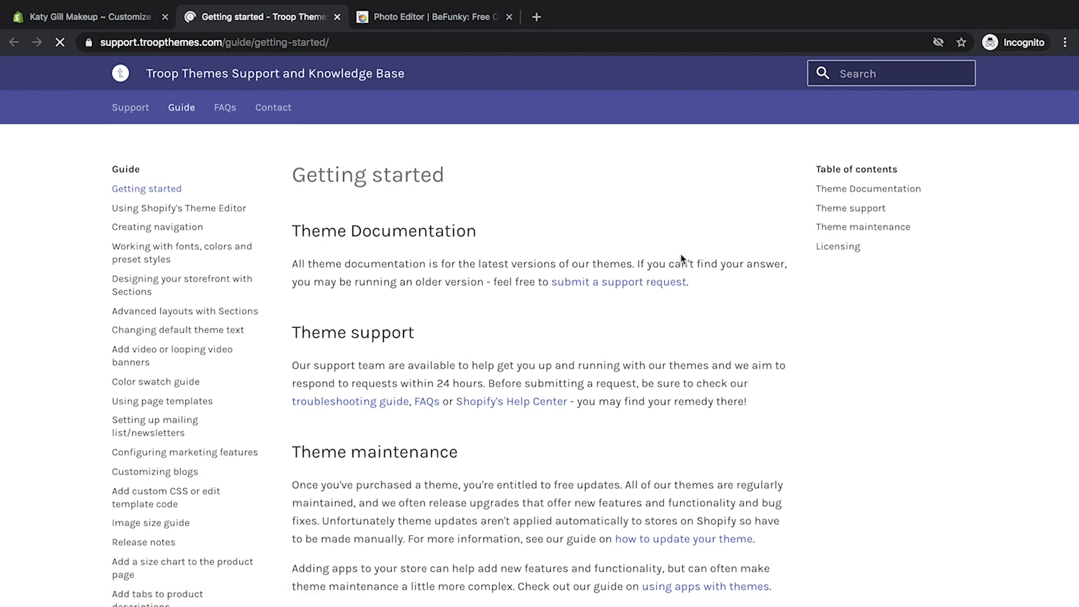
click(338, 17)
scroll(167, 203, up, 4)
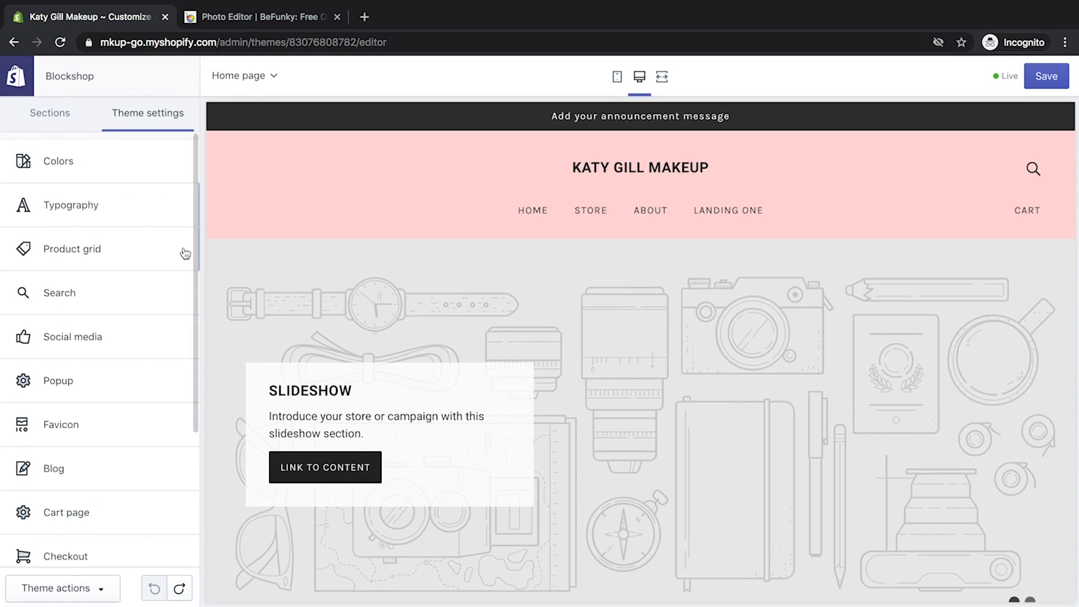
Check the Featured collection section's settings from the Sections list
click(40, 116)
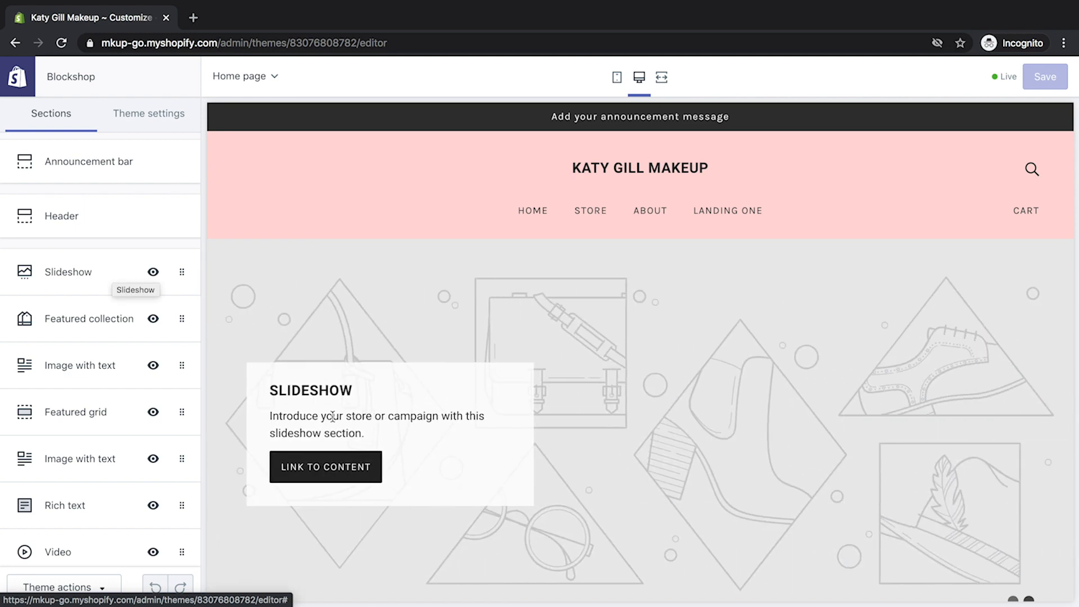
scroll(657, 401, down, 3)
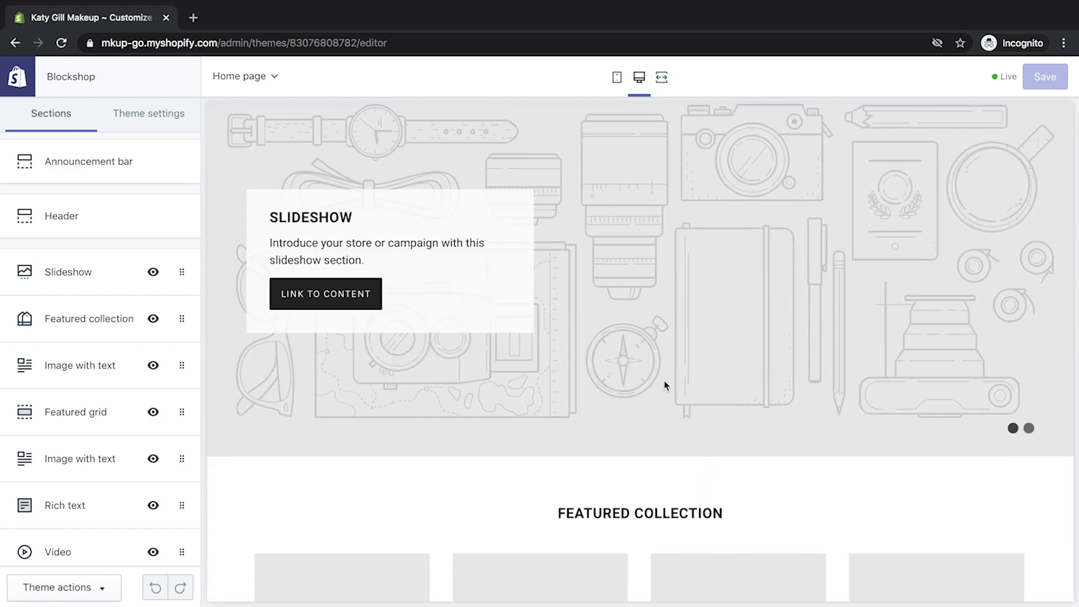
scroll(108, 299, down, 1)
click(110, 295)
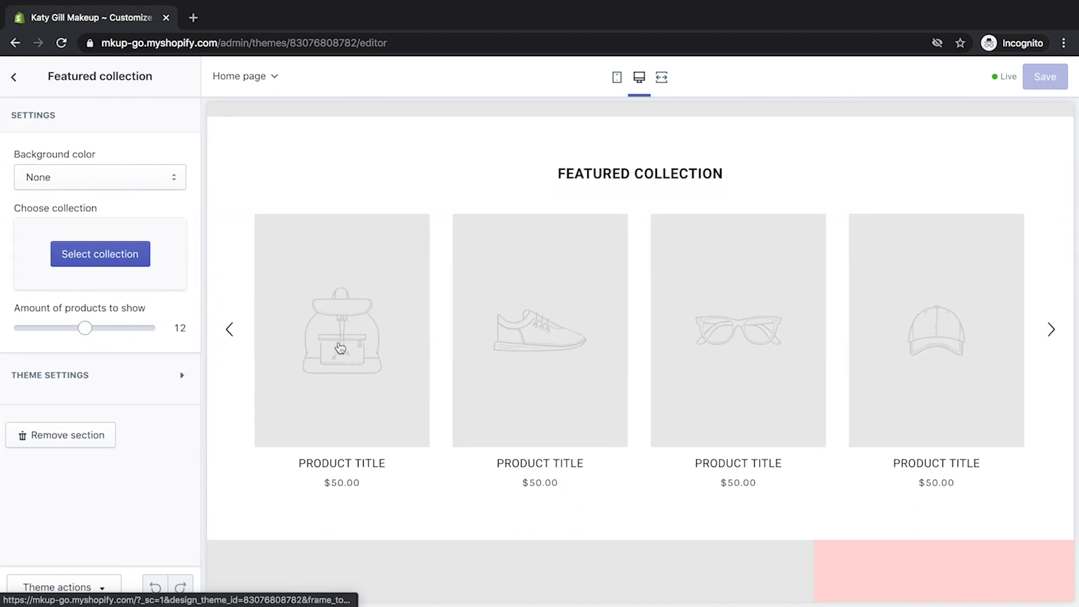
click(17, 78)
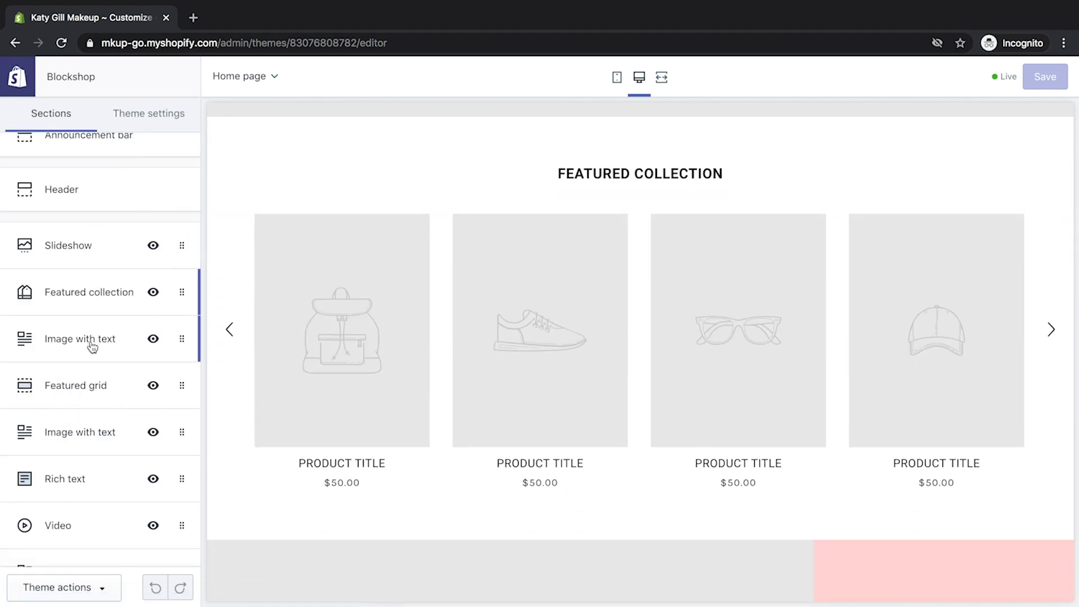
Remove the Image with text section below the Featured collection
scroll(645, 348, down, 7)
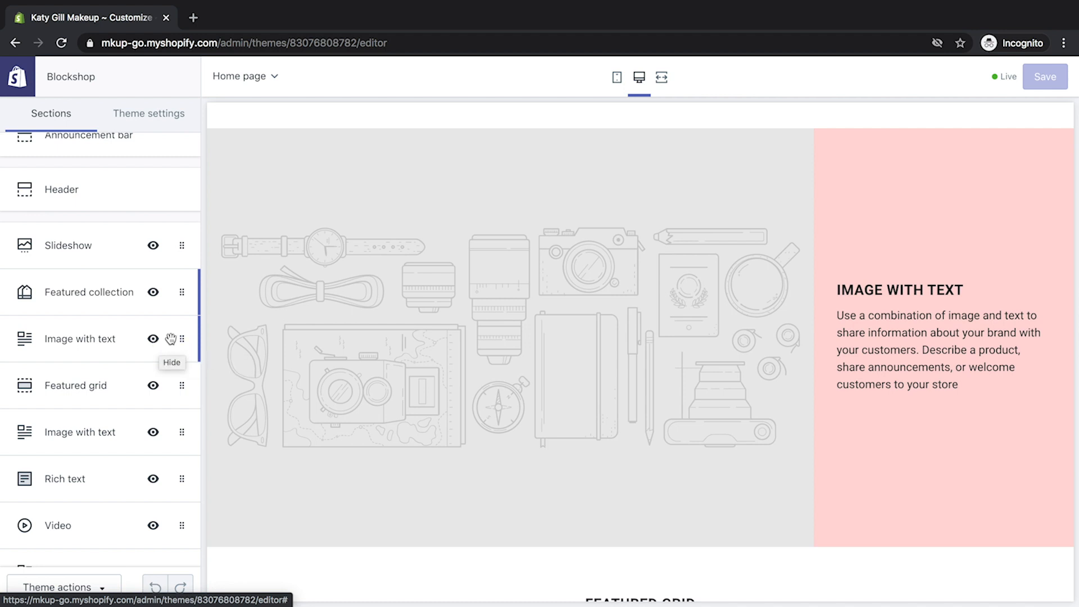
click(108, 338)
scroll(106, 346, down, 10)
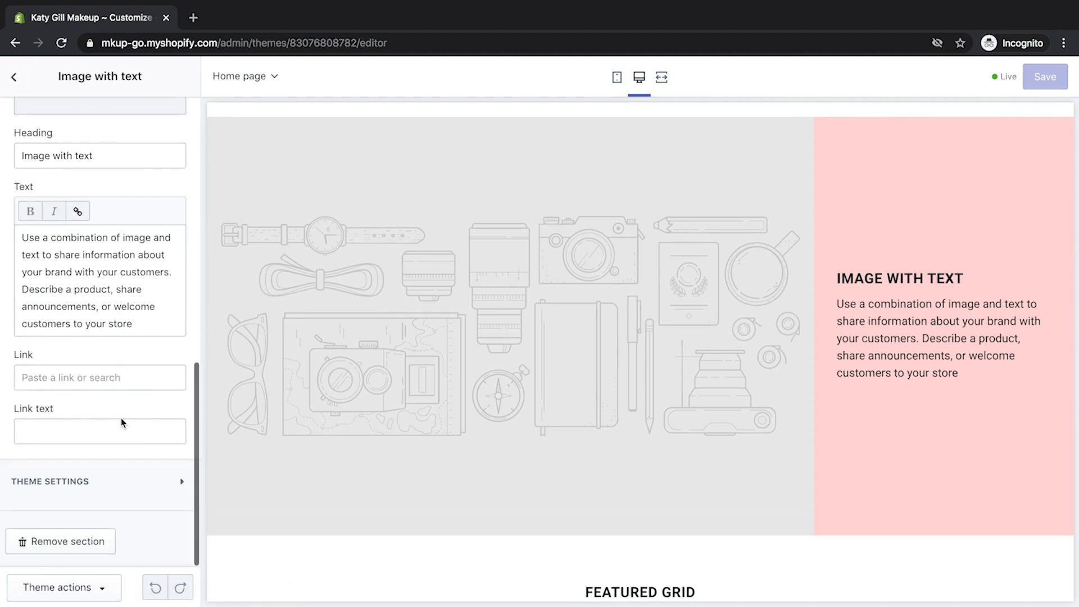
click(72, 536)
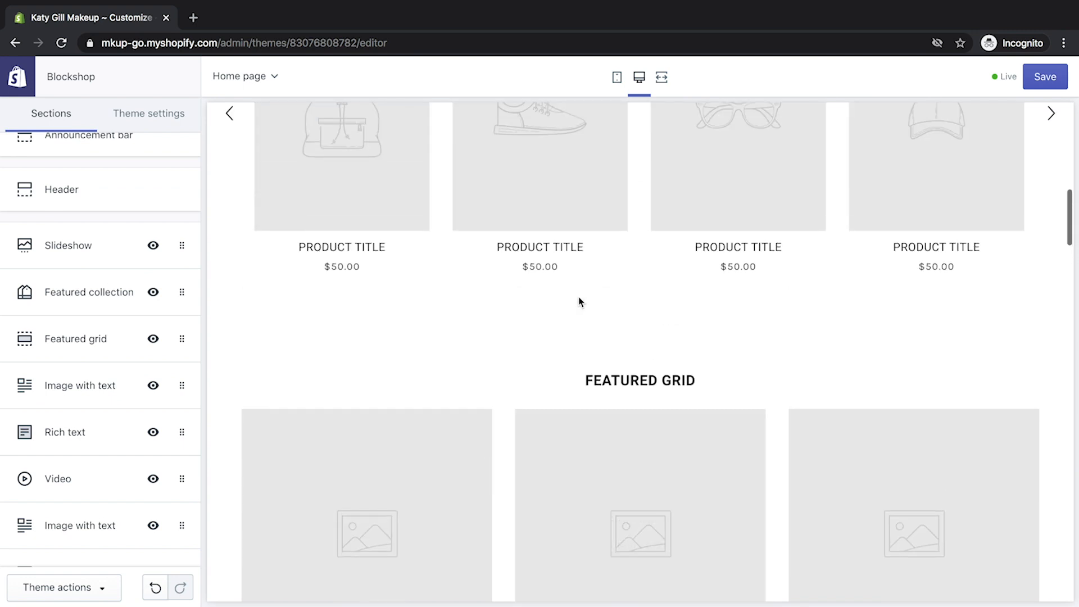
scroll(371, 333, down, 5)
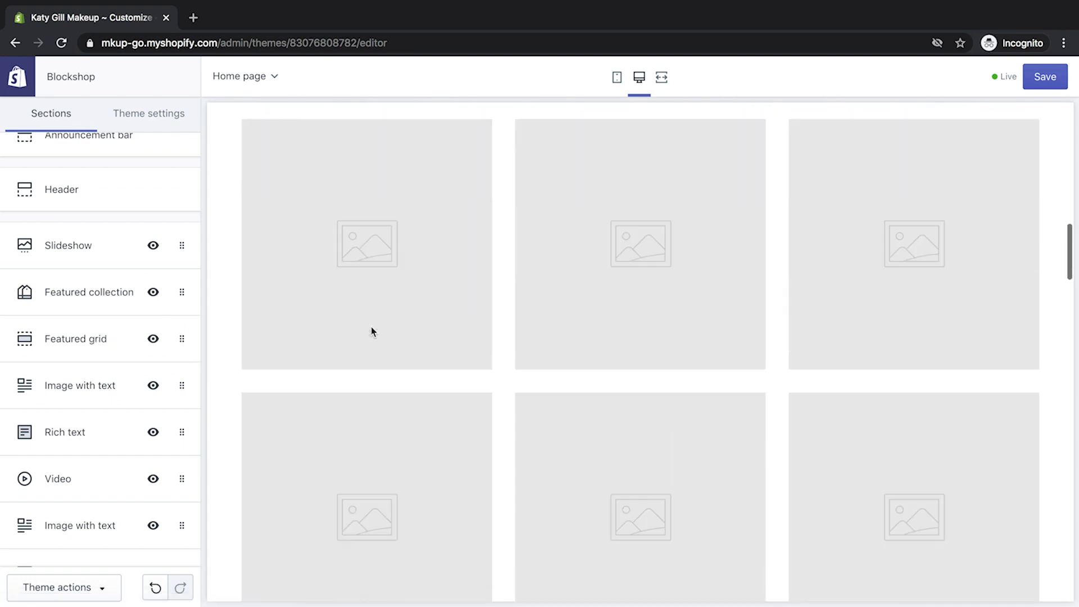
scroll(445, 256, up, 1)
scroll(334, 256, up, 3)
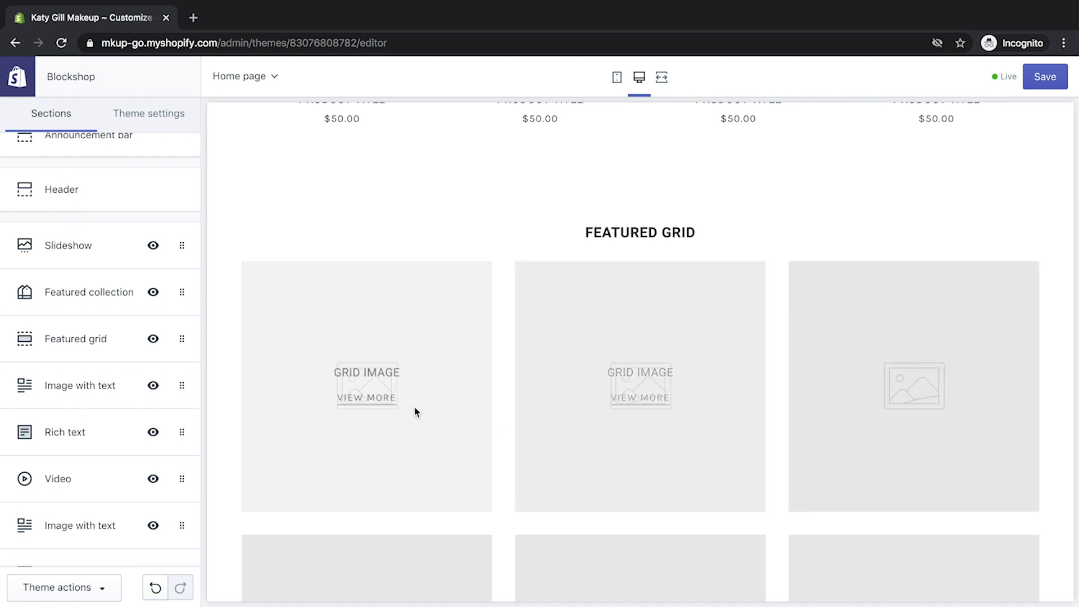
Set the Featured grid's Text Position to Below image after checking mobile and desktop previews
click(120, 341)
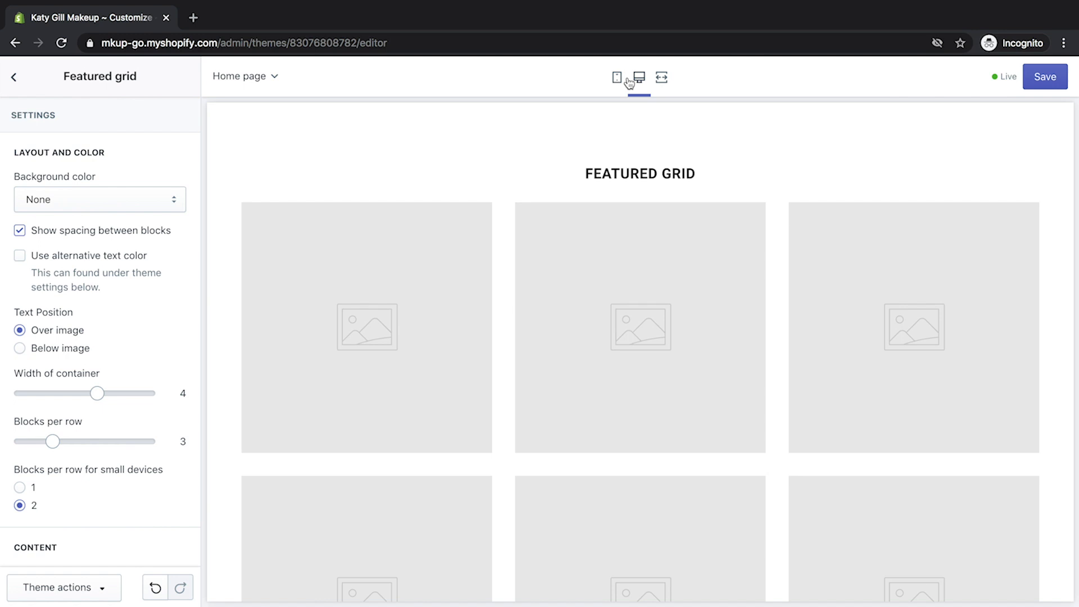
click(617, 78)
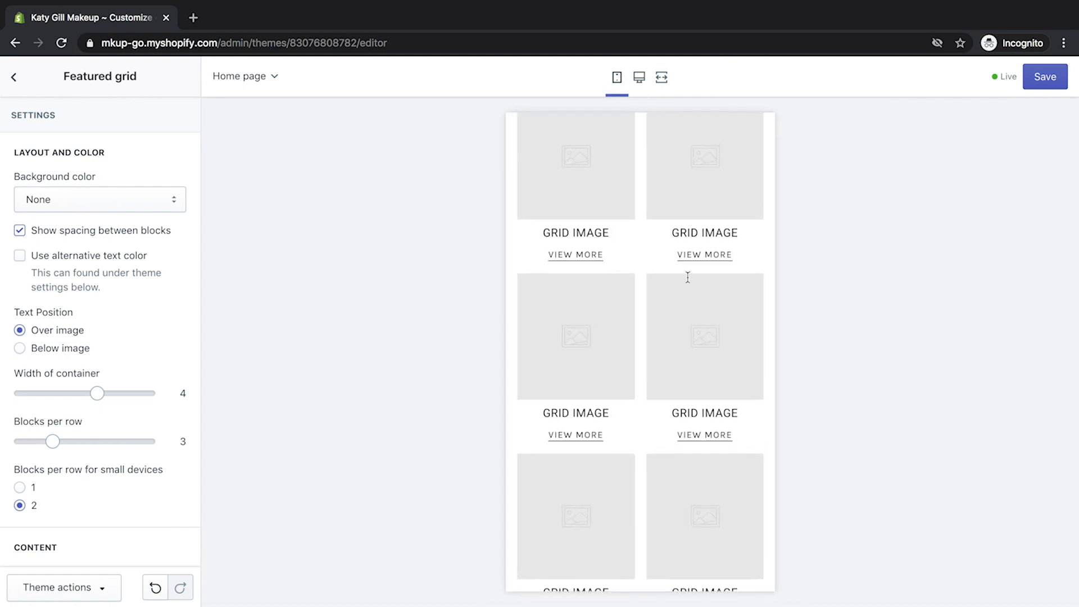
scroll(730, 270, up, 1)
scroll(730, 262, up, 1)
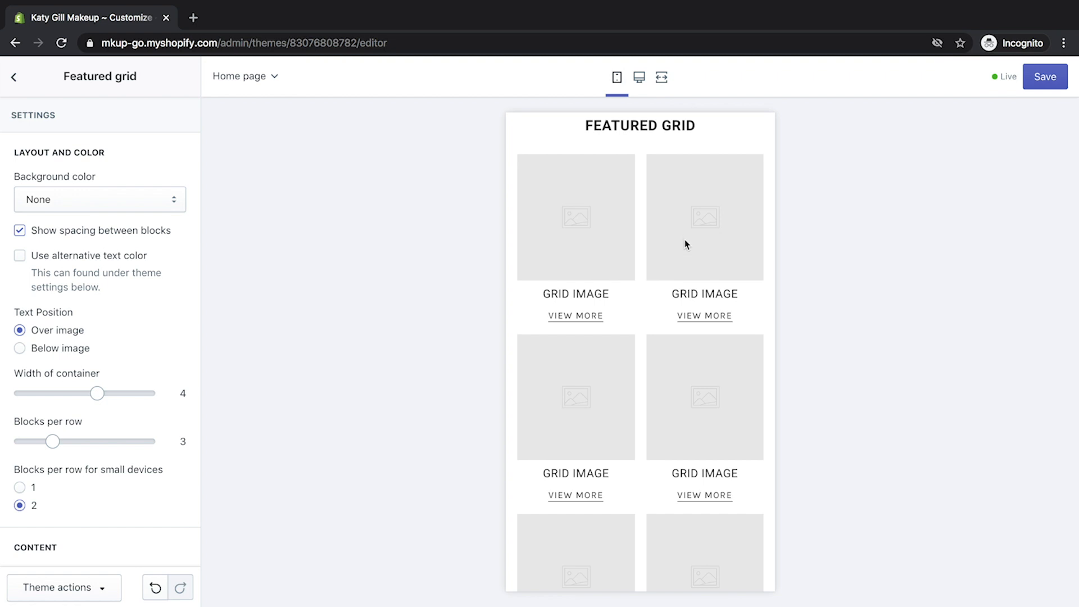
click(638, 77)
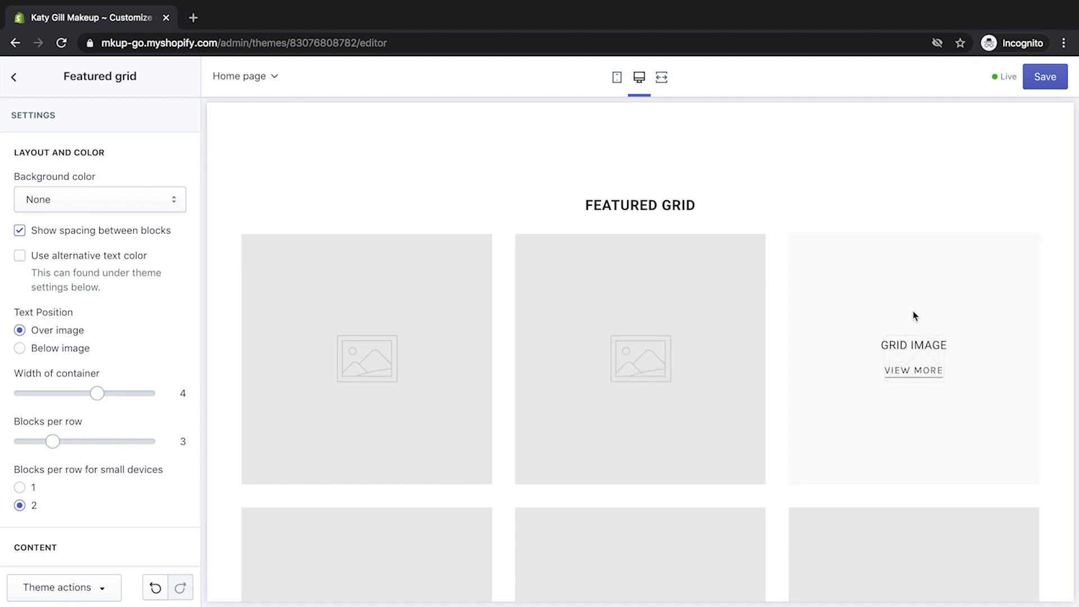
scroll(889, 337, down, 1)
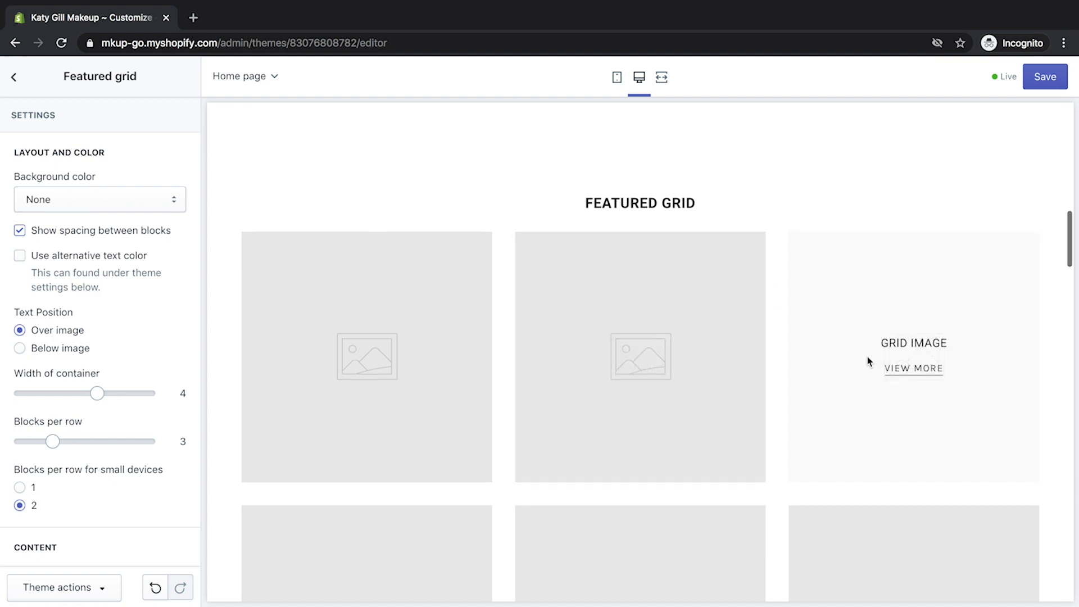
click(62, 349)
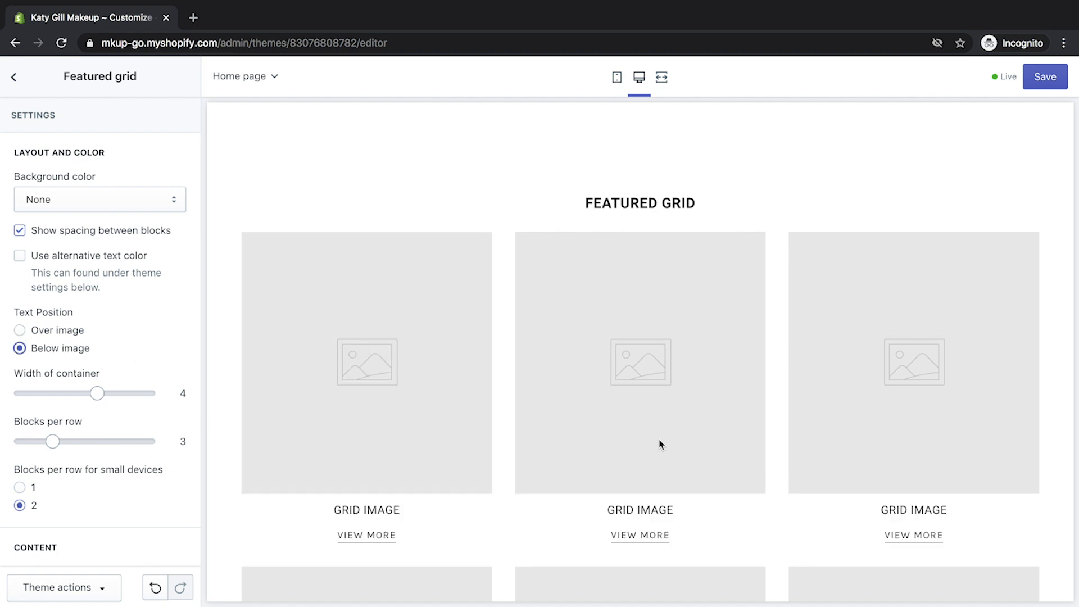
scroll(660, 445, up, 1)
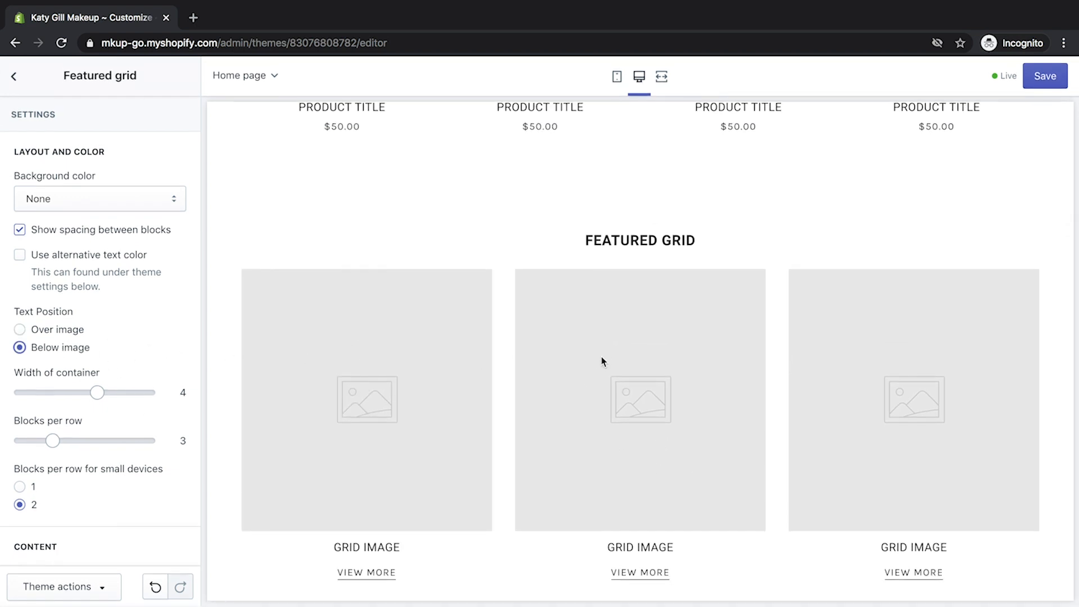
click(12, 77)
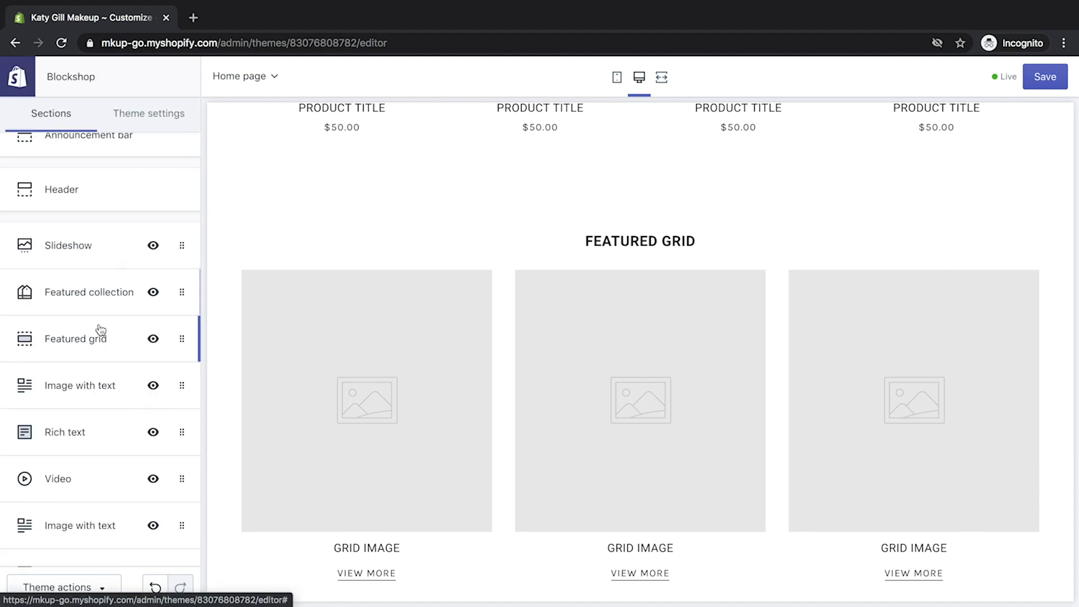
Remove the Image with text section below the featured grid
scroll(91, 241, up, 1)
scroll(545, 366, down, 12)
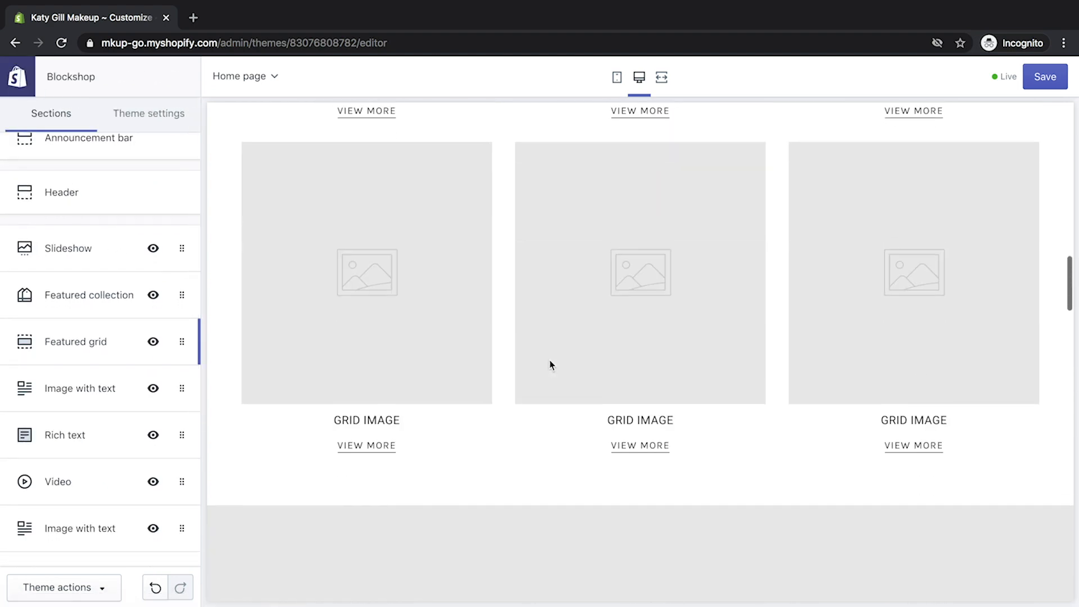
scroll(548, 366, down, 3)
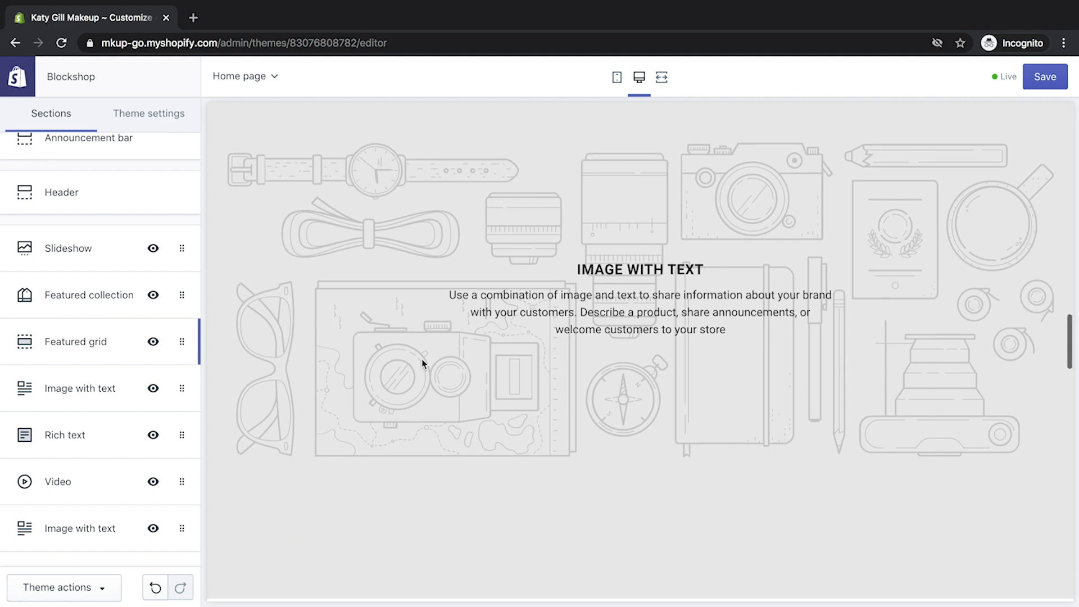
click(130, 393)
scroll(129, 396, down, 10)
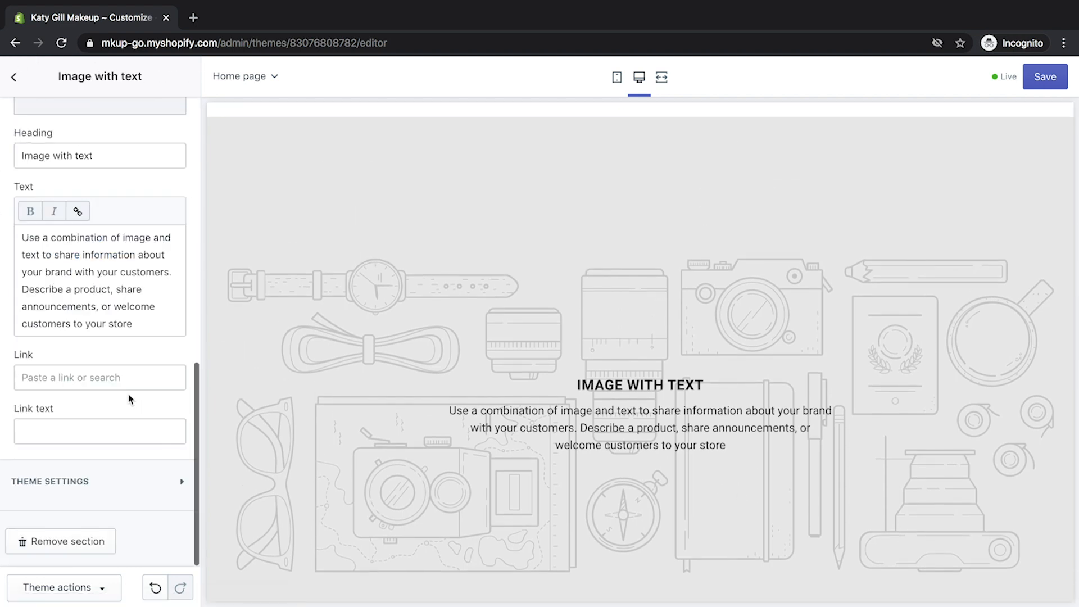
click(80, 546)
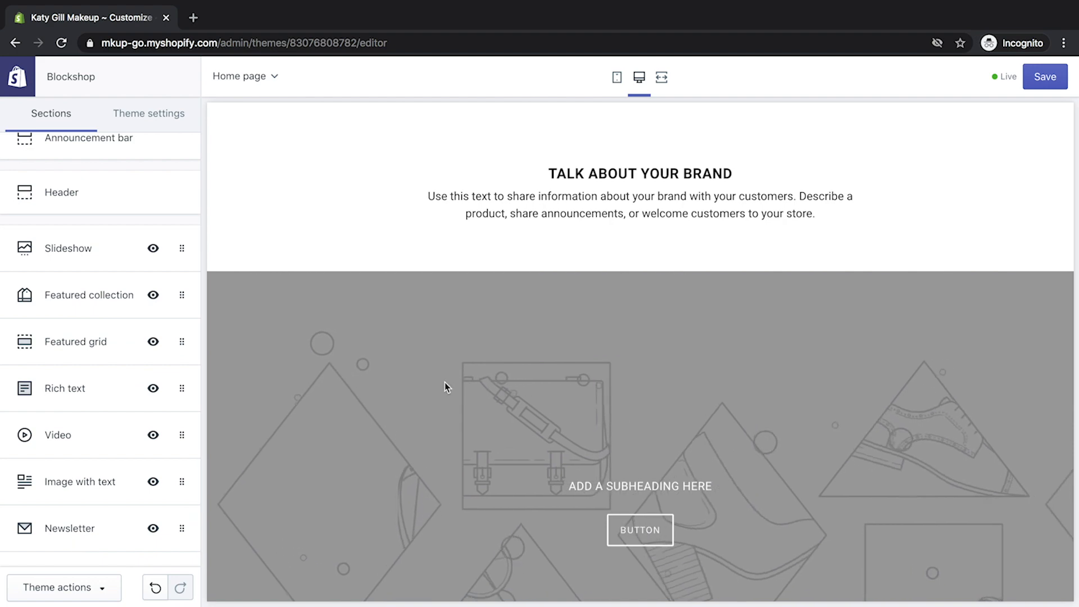
Remove the Map section, leaving Newsletter directly above the footer
scroll(403, 189, up, 6)
scroll(405, 194, down, 6)
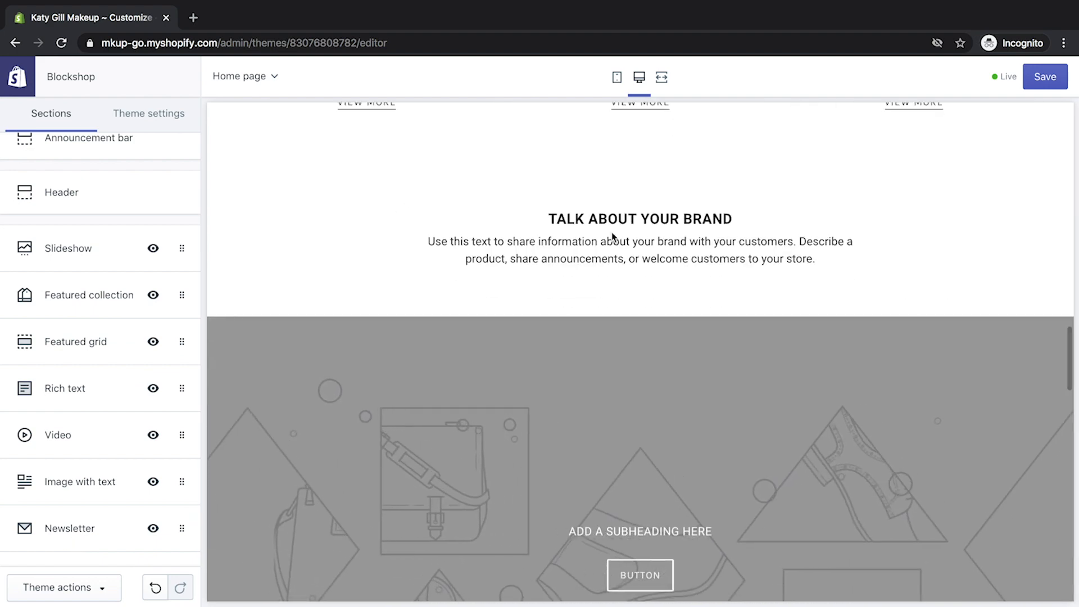
scroll(109, 303, down, 2)
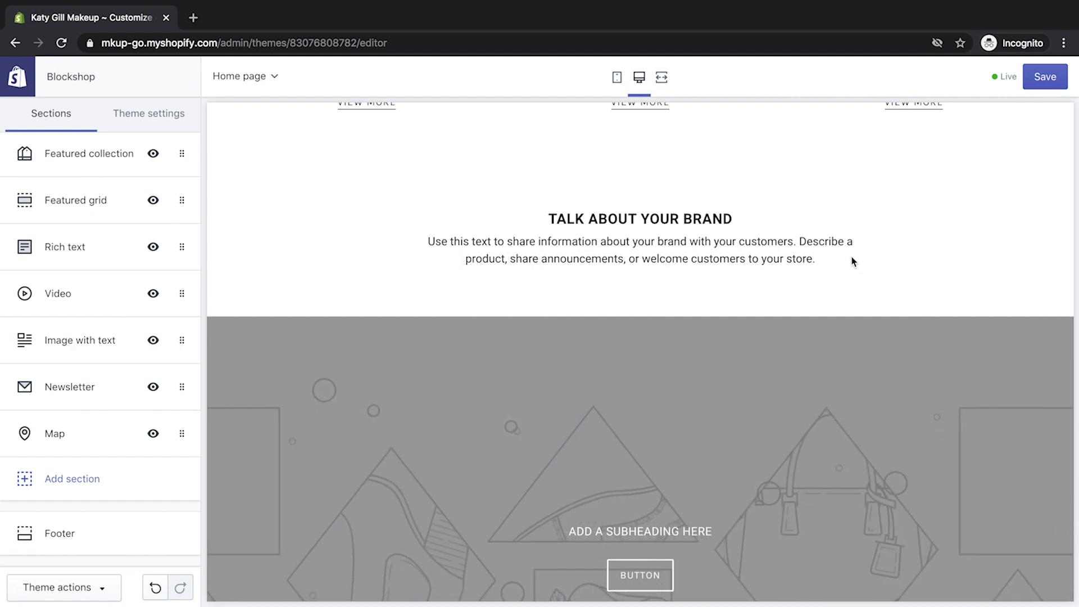
scroll(851, 257, down, 4)
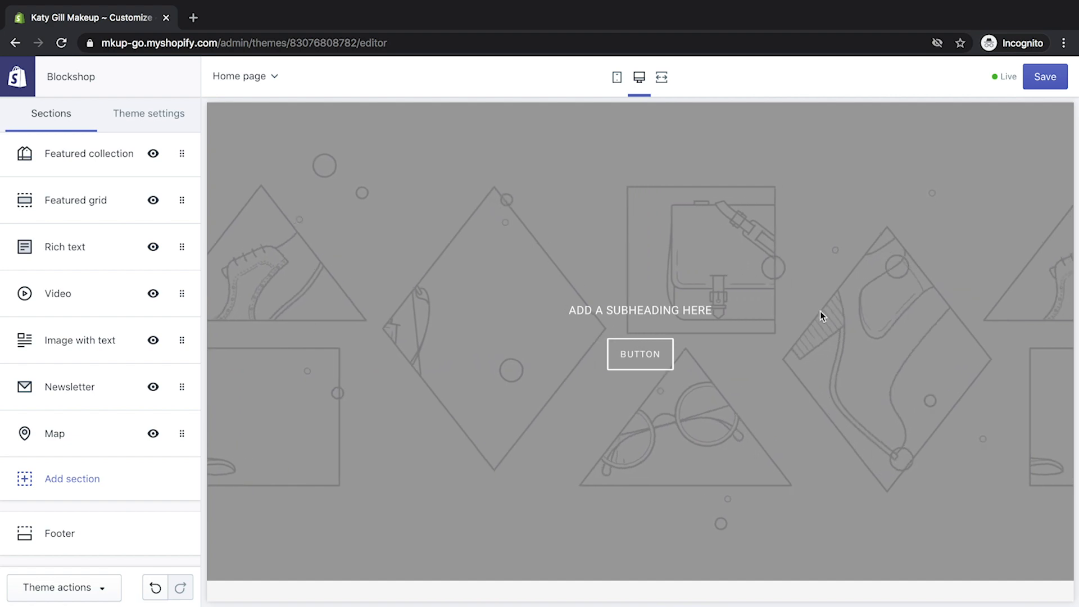
click(123, 386)
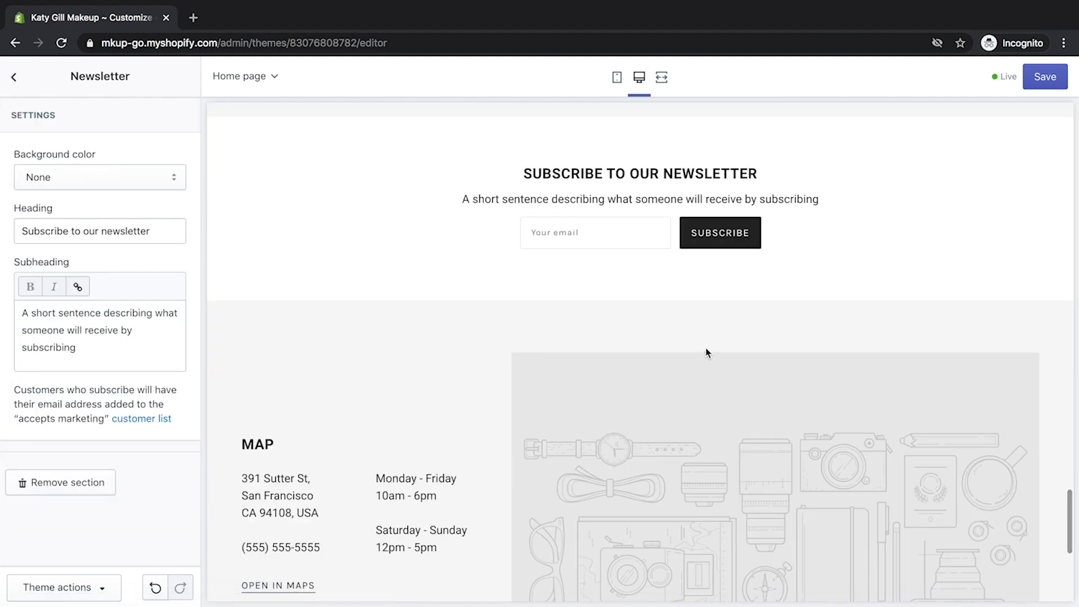
scroll(702, 346, down, 2)
click(4, 80)
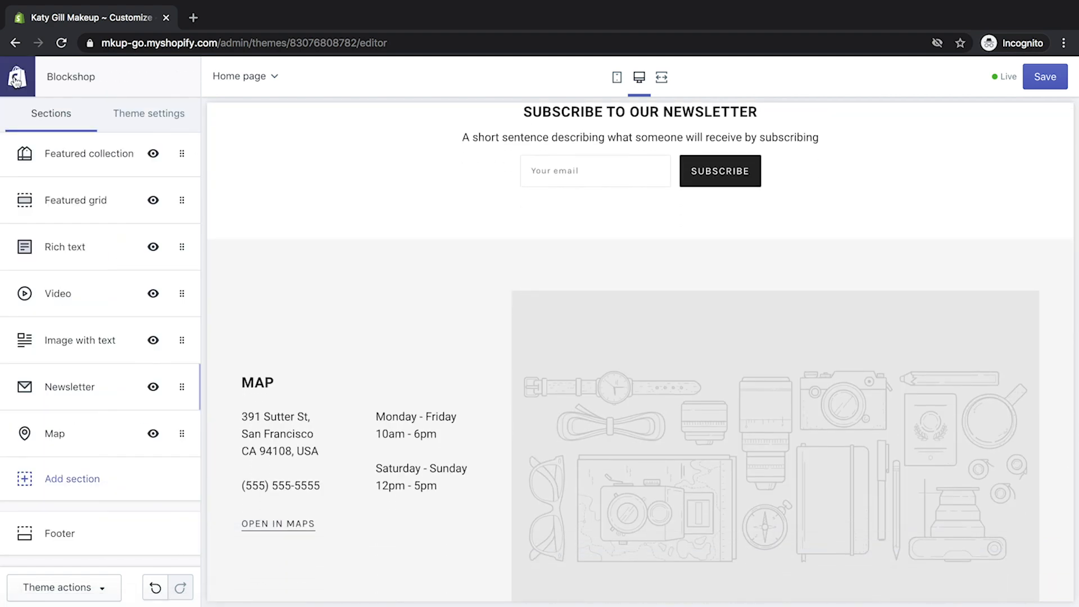
click(98, 434)
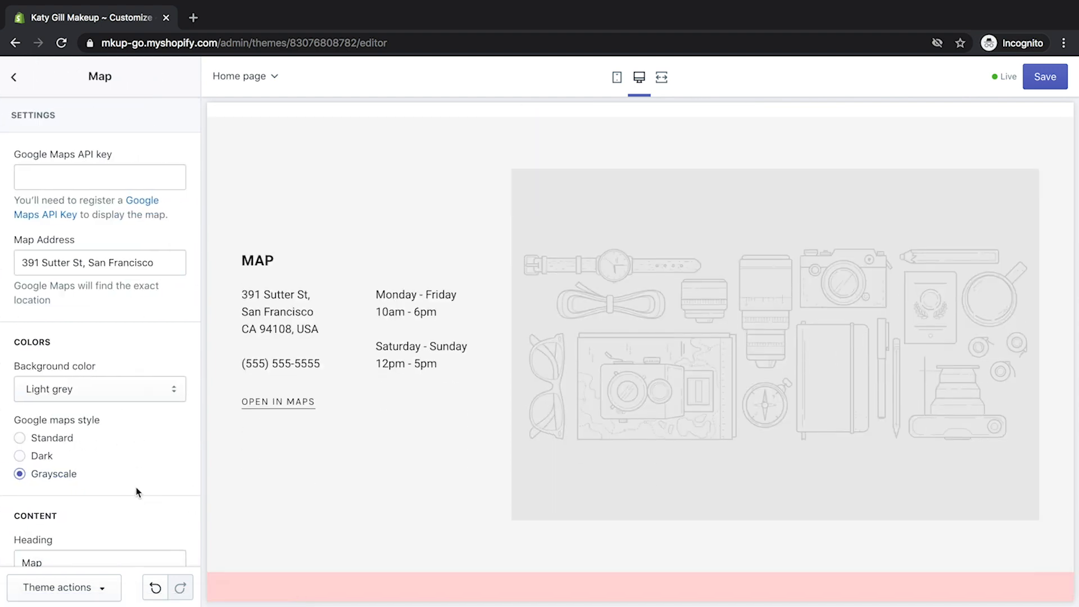
scroll(137, 493, down, 10)
click(84, 540)
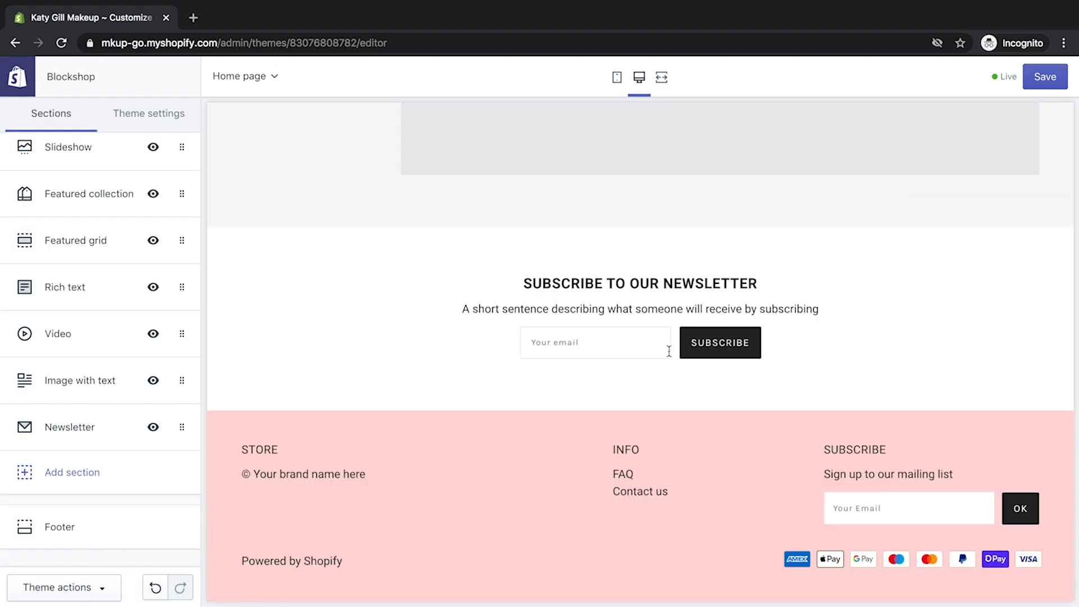
click(99, 588)
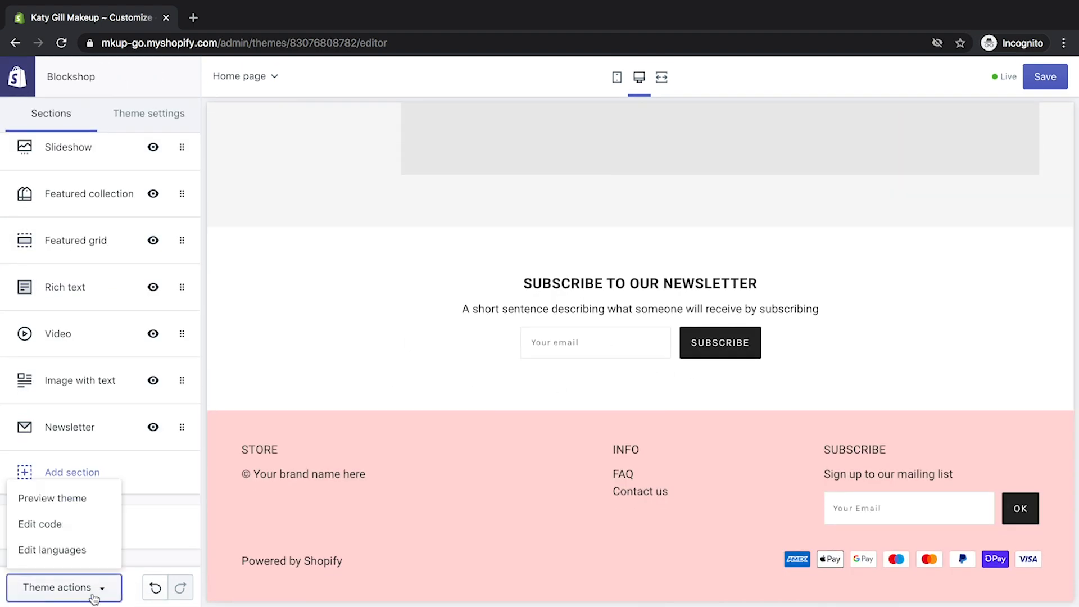
click(144, 557)
click(105, 473)
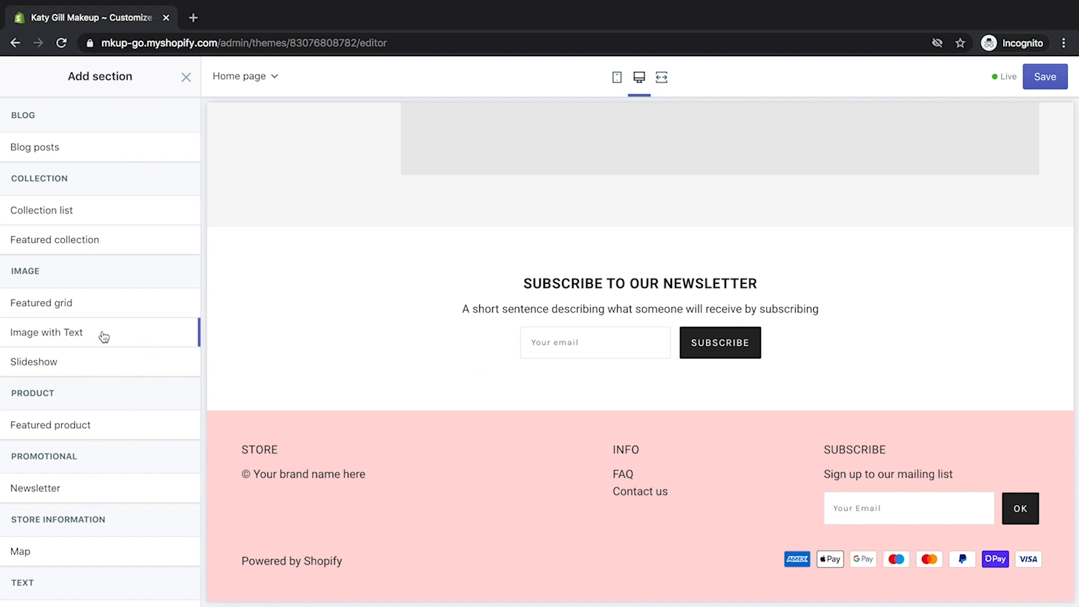
mouse_move(103, 336)
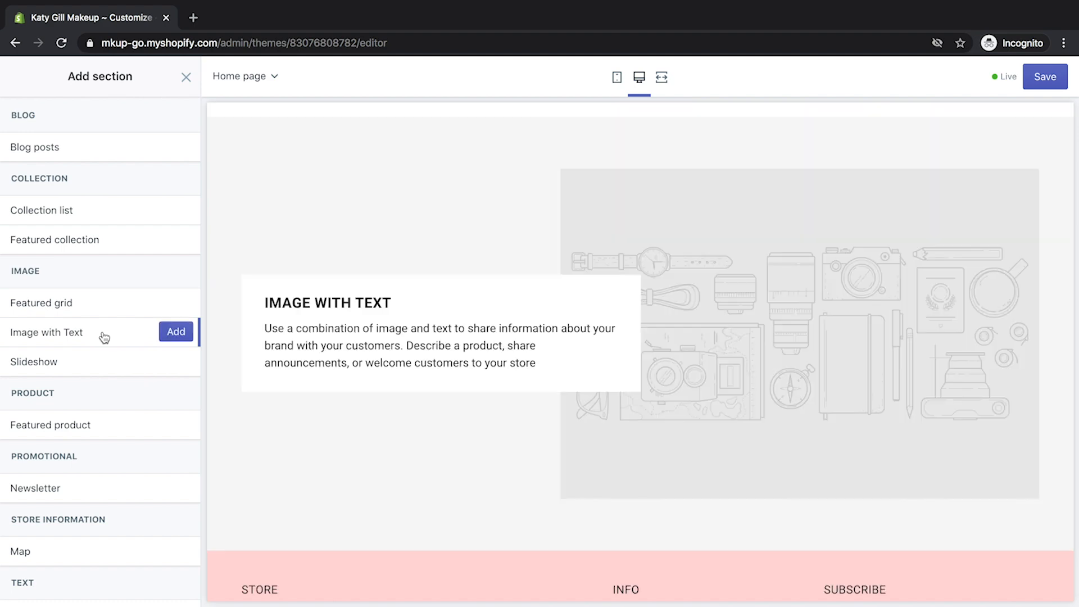
click(186, 78)
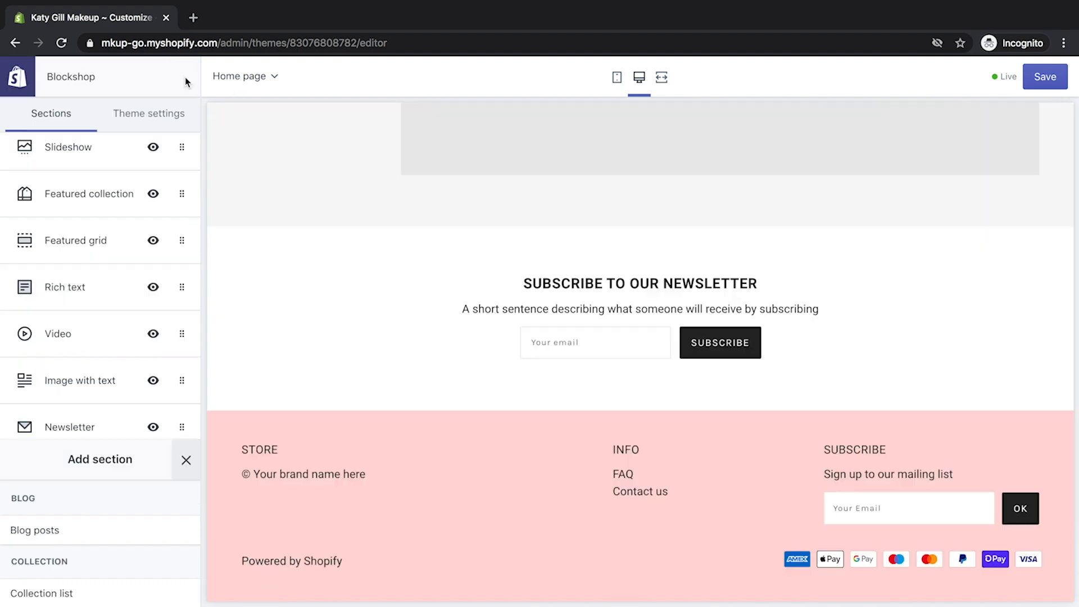
drag(183, 384, 182, 284)
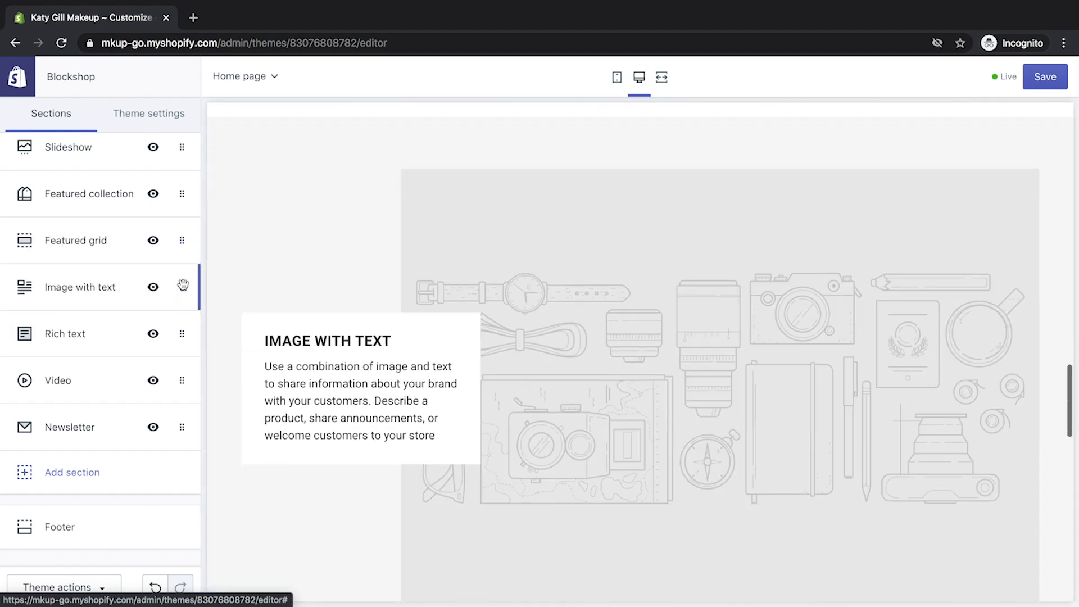
scroll(770, 360, down, 15)
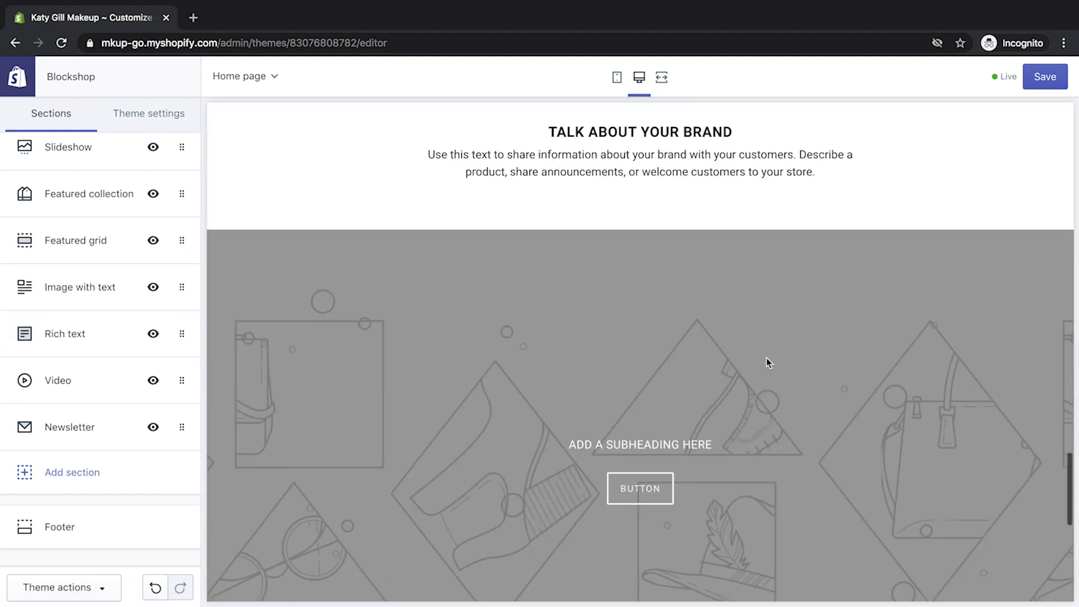
scroll(769, 361, up, 15)
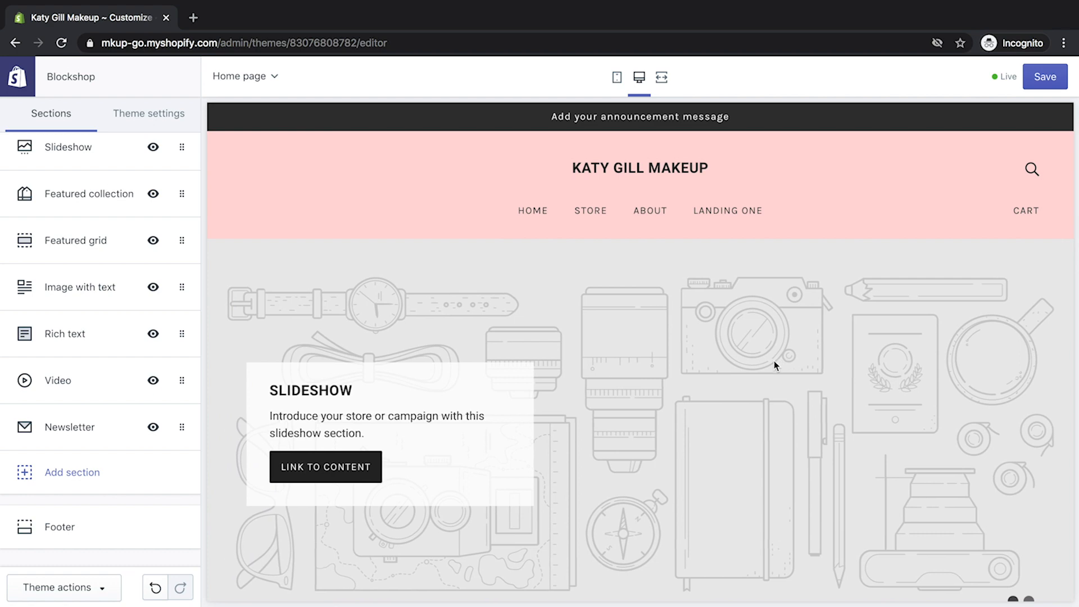
scroll(138, 336, up, 3)
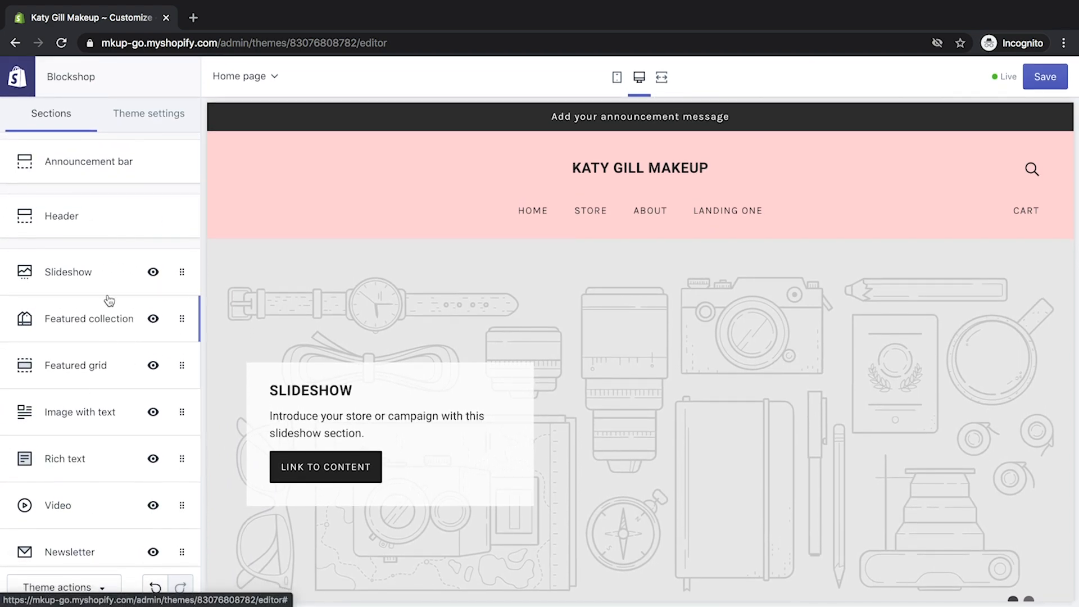
Remove the second slide from the Slideshow
click(120, 280)
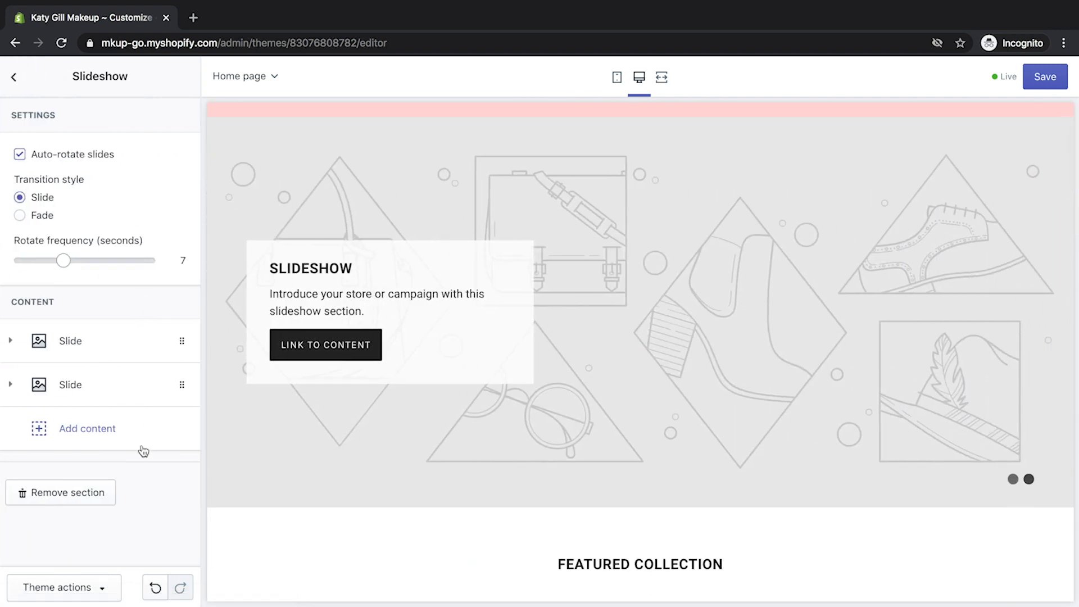
click(116, 385)
scroll(146, 430, down, 6)
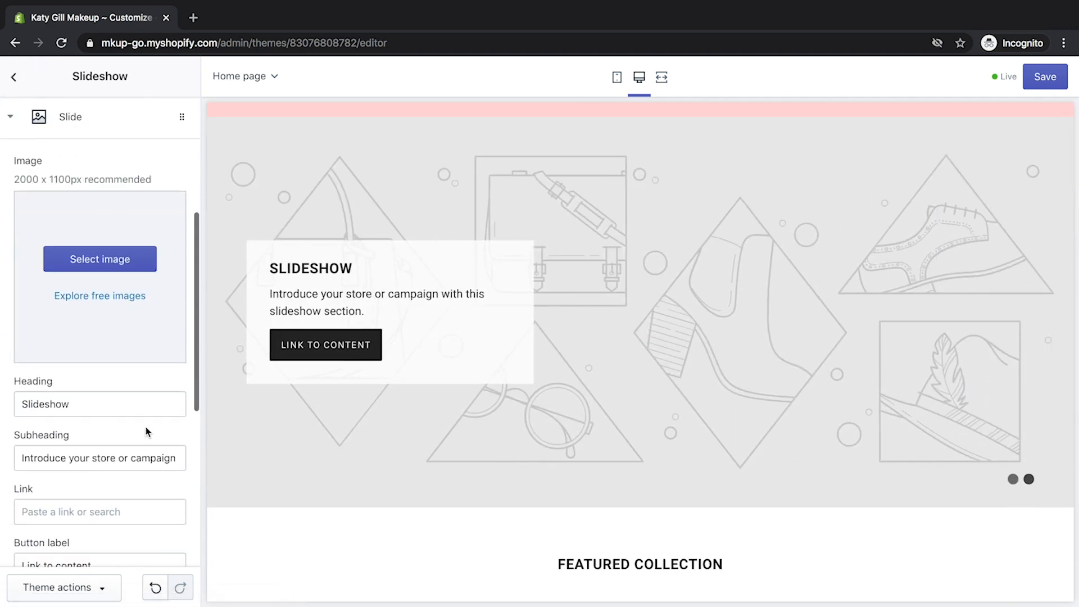
scroll(169, 450, down, 3)
click(78, 437)
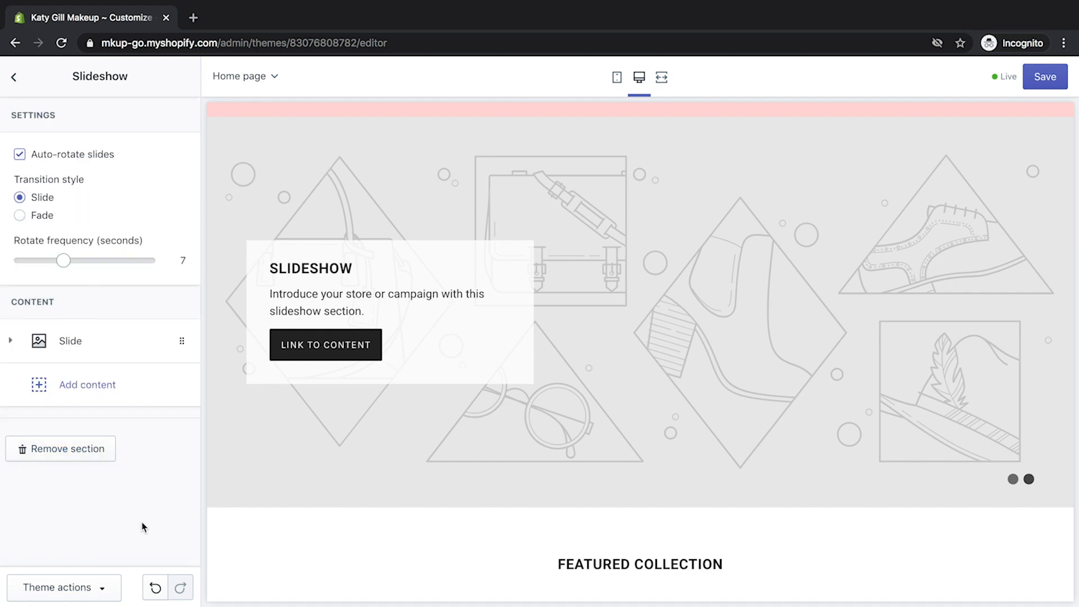
Clear the remaining slide's 'Slideshow' heading and its subheading text
click(124, 343)
scroll(125, 371, down, 4)
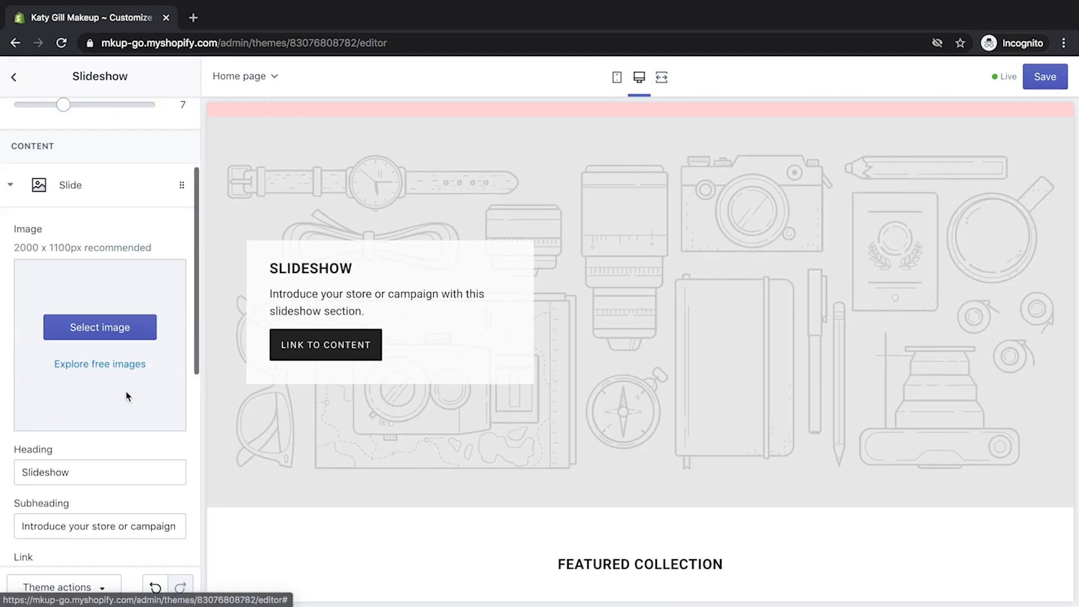
scroll(325, 318, down, 1)
double_click(83, 412)
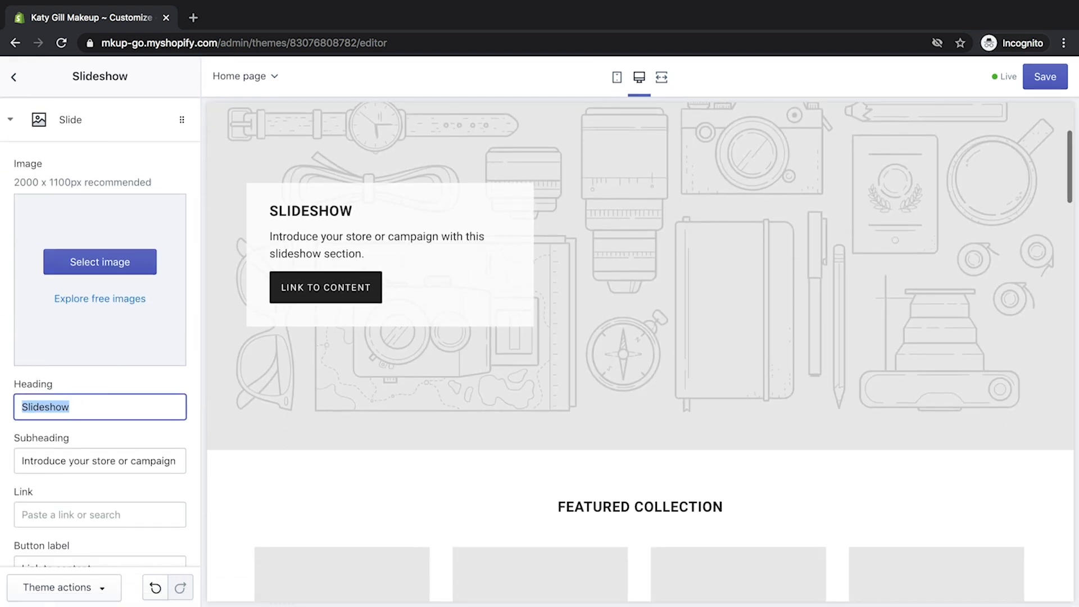
click(161, 465)
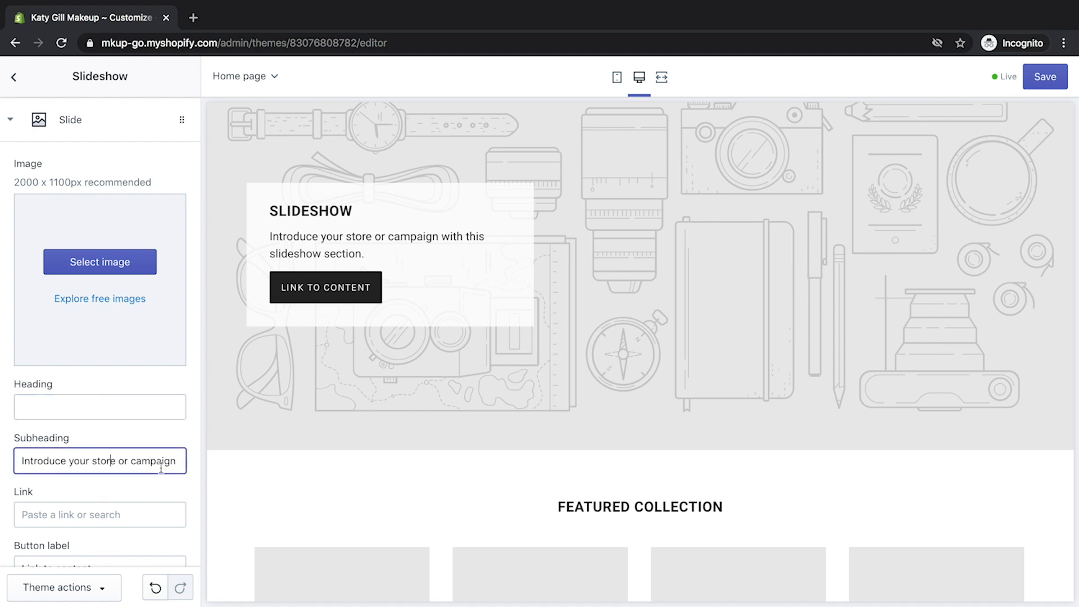
drag(177, 462, 0, 464)
key(BackSpace)
drag(157, 464, 21, 465)
key(BackSpace)
Delete the 'Link to content' button label from the slide
scroll(135, 442, down, 2)
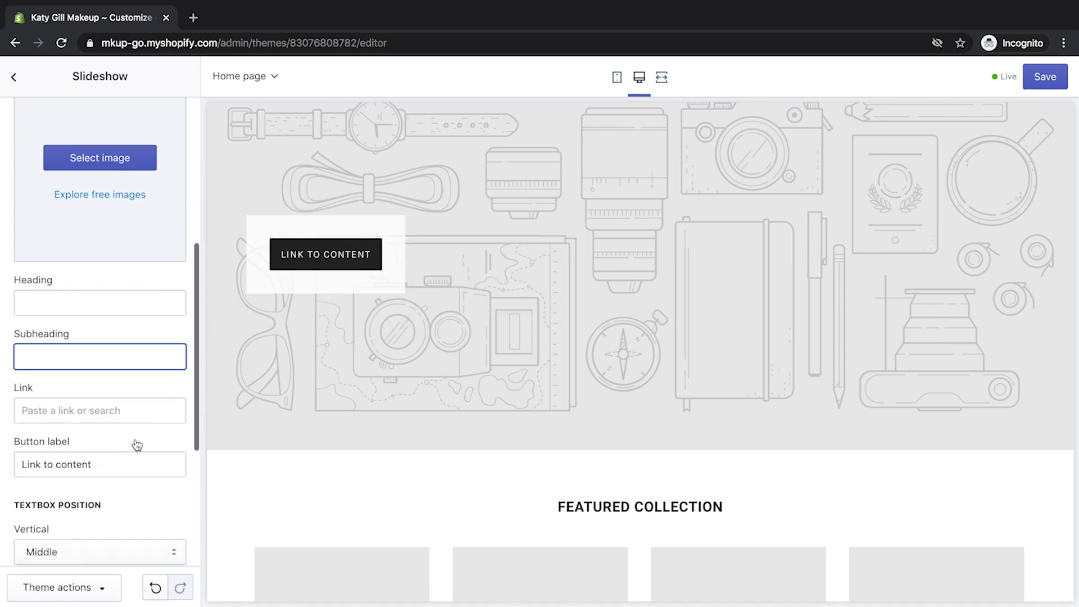
triple_click(101, 463)
key(BackSpace)
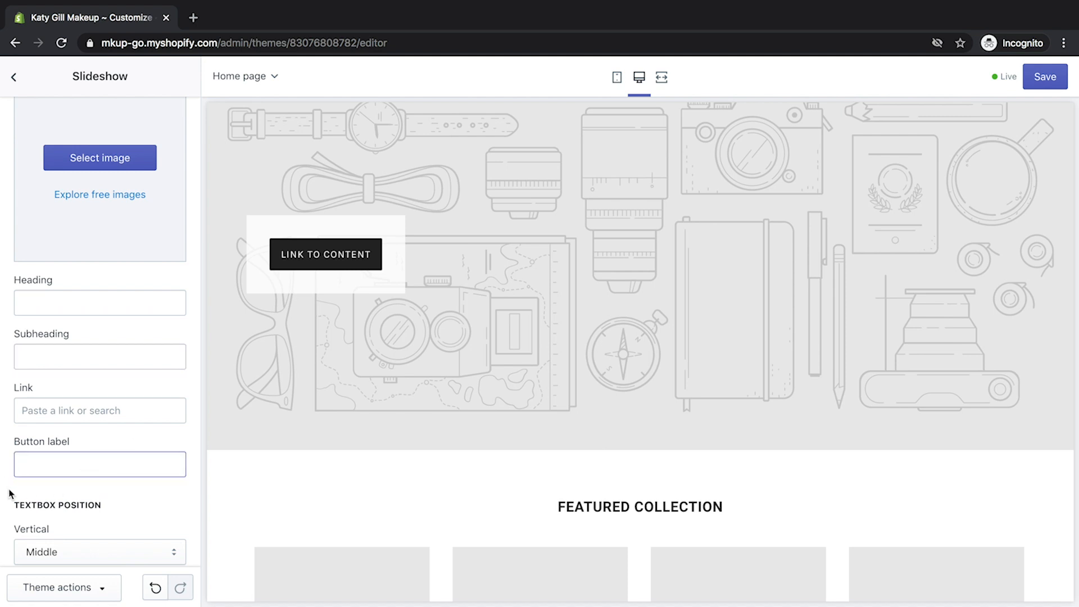
click(5, 501)
scroll(164, 482, down, 5)
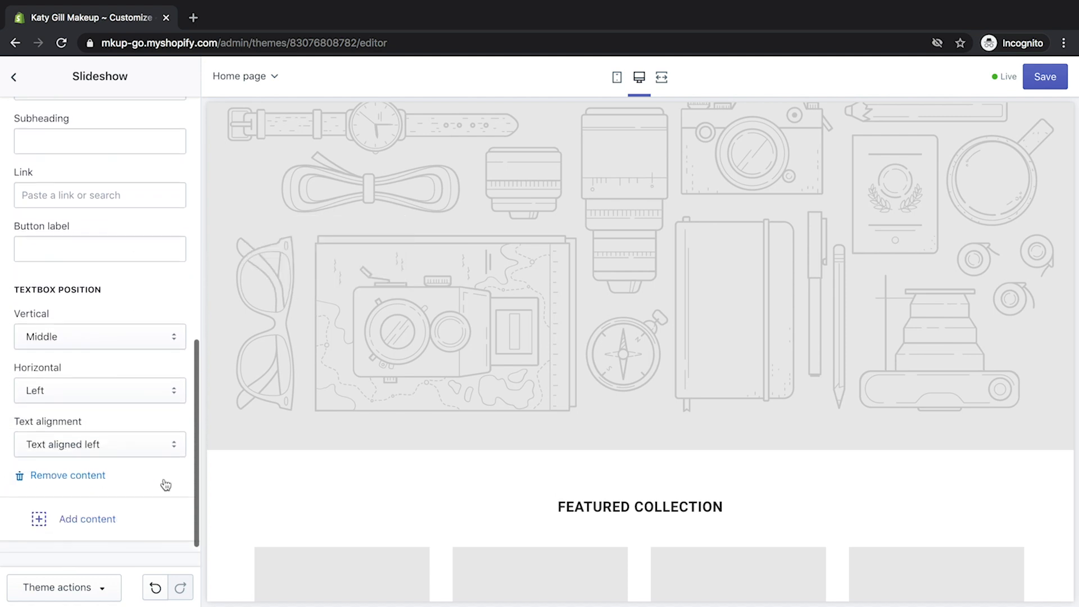
scroll(161, 471, up, 8)
scroll(161, 471, up, 2)
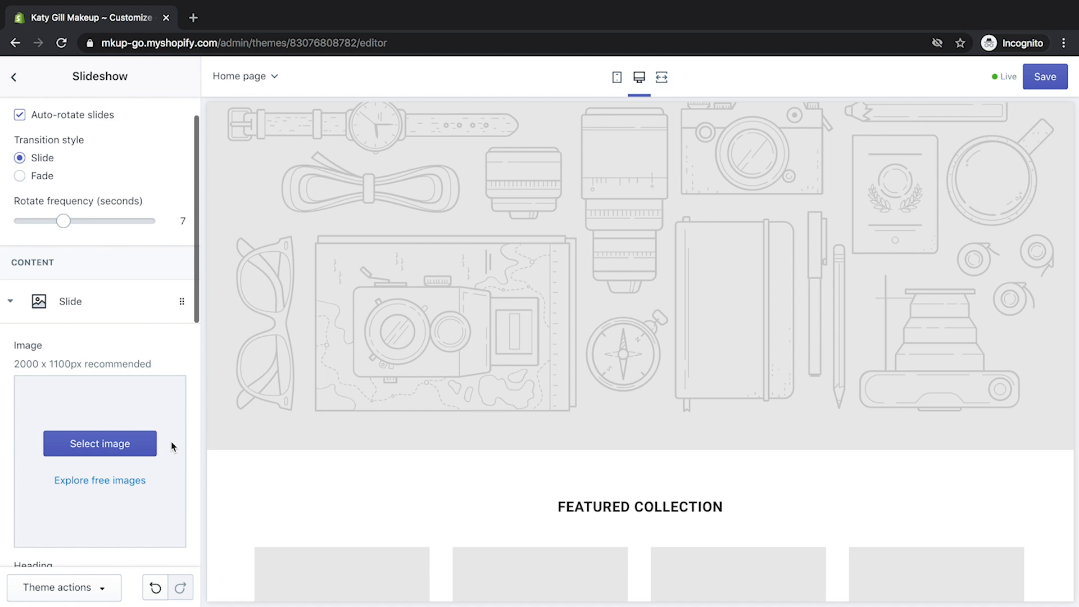
Upload hero-1.jpg from Downloads and set it as the slide's image
click(116, 445)
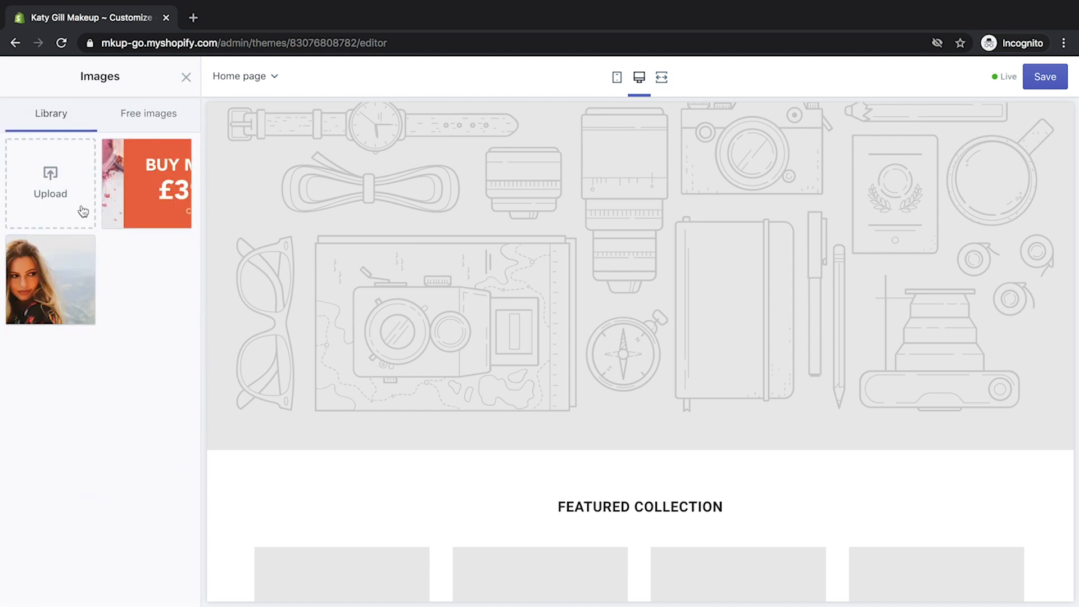
click(62, 204)
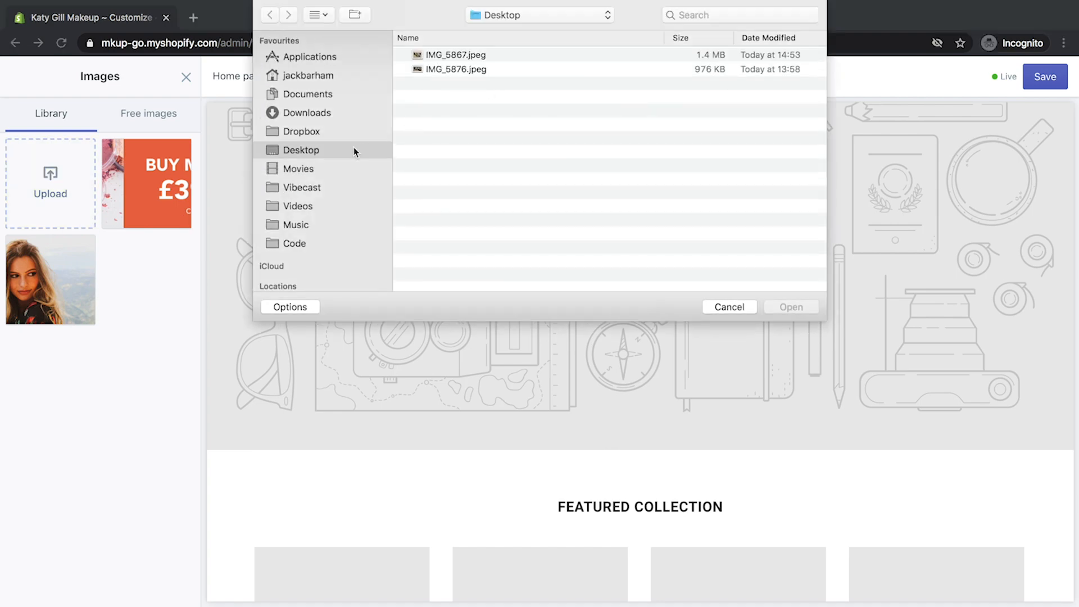
click(326, 114)
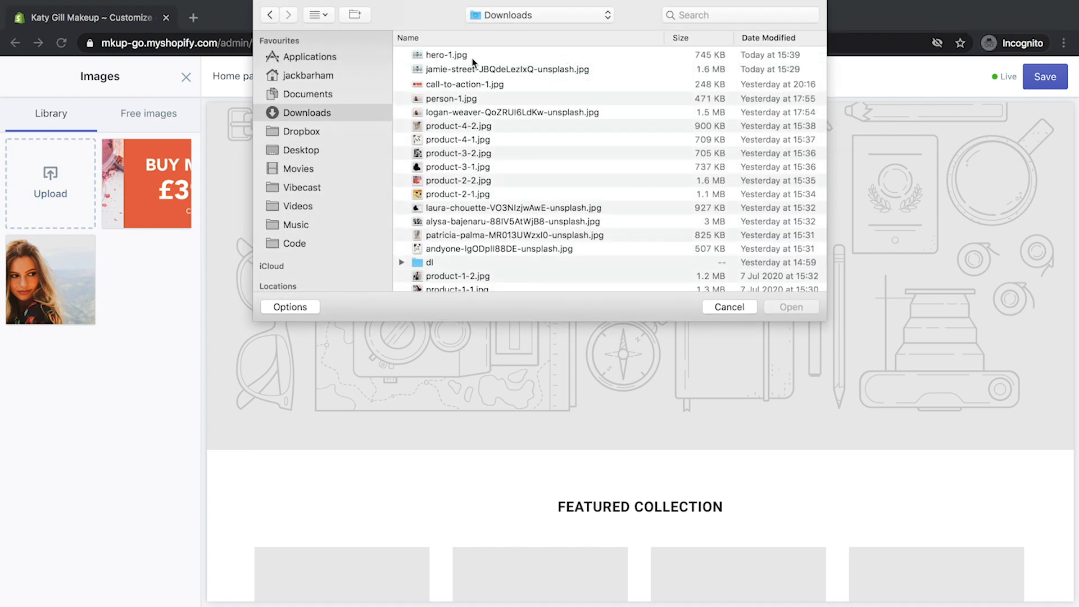
click(477, 56)
click(814, 307)
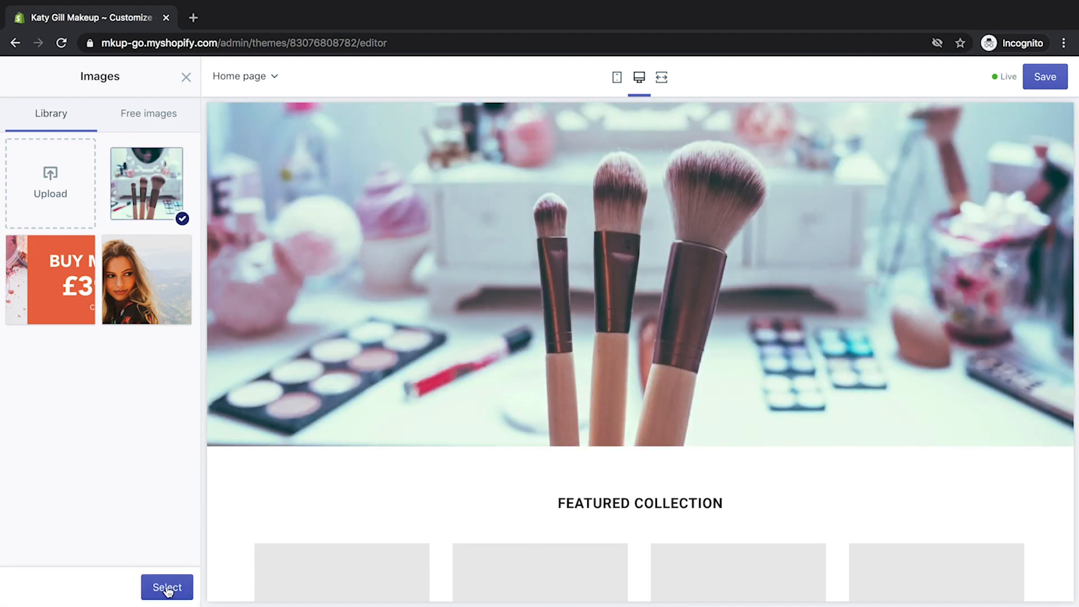
click(167, 587)
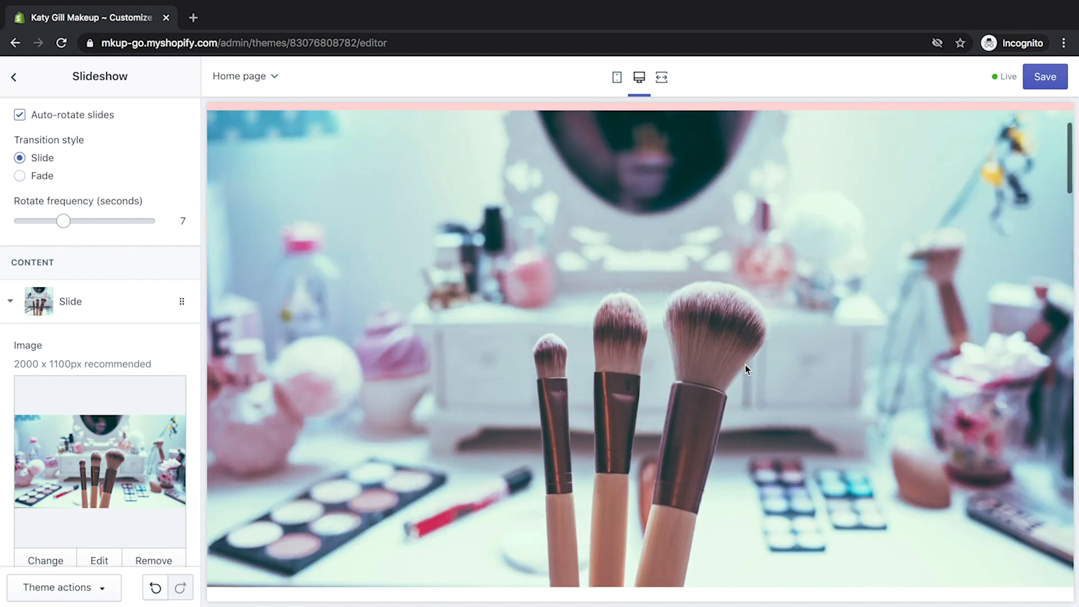
scroll(752, 368, down, 5)
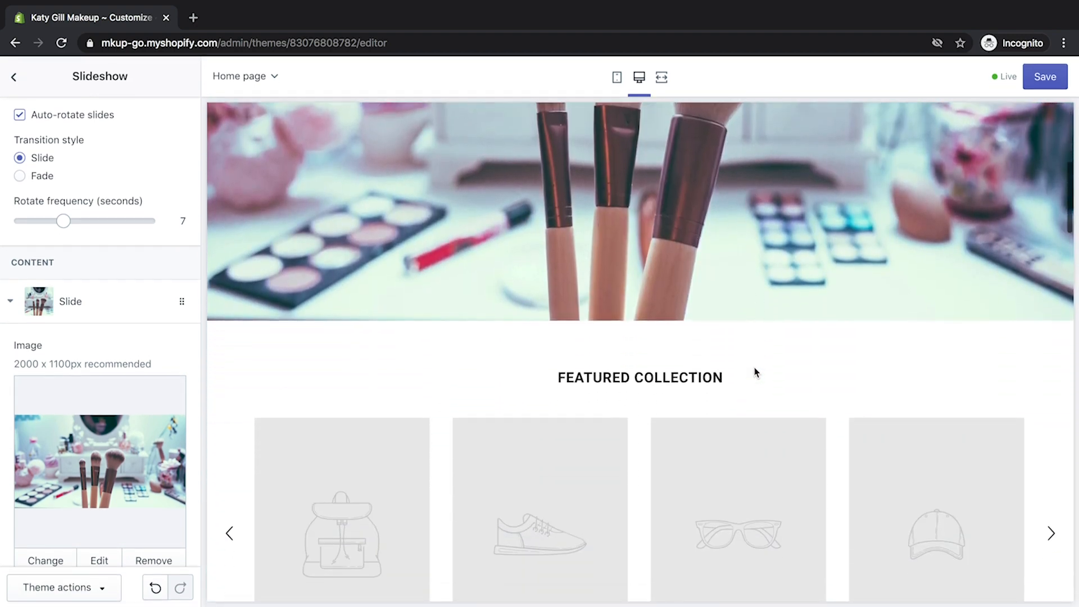
scroll(756, 373, down, 1)
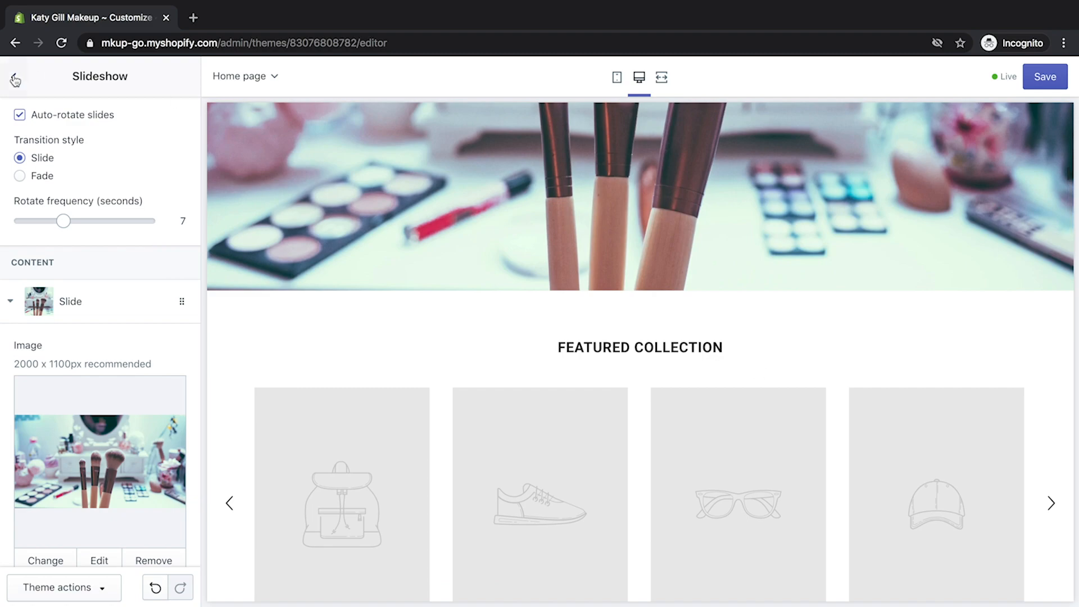
click(15, 79)
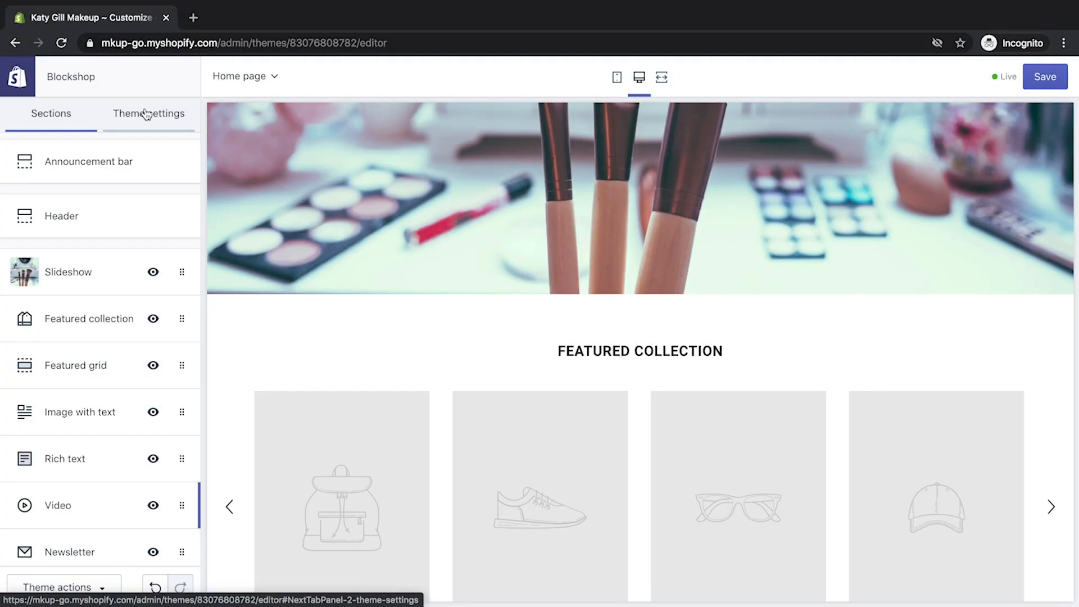
Open the Video section's settings, with its video URL and thumbnail still empty
scroll(441, 284, down, 15)
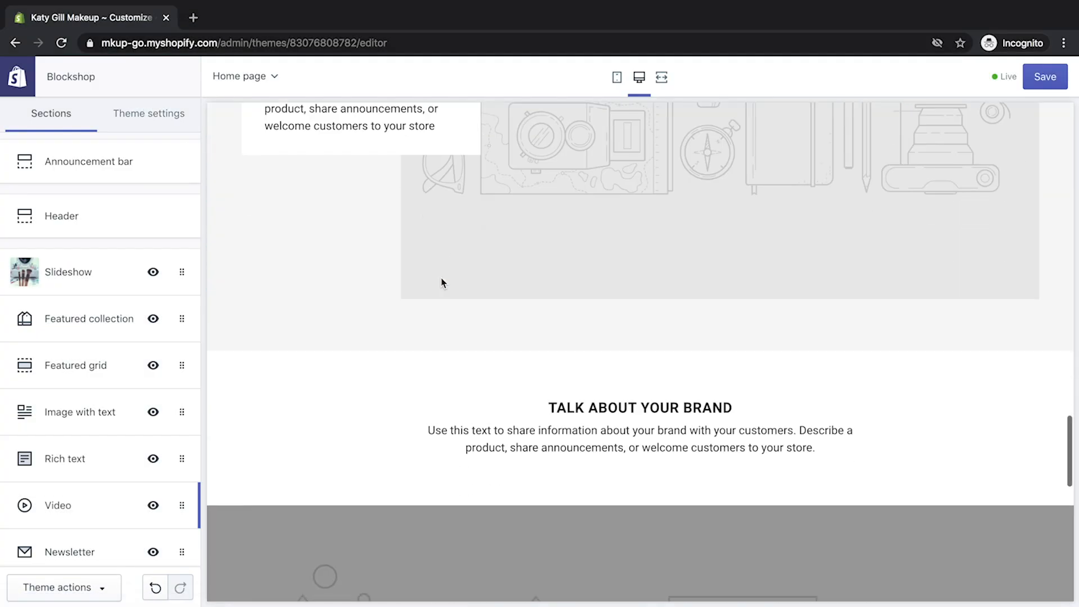
scroll(116, 521, down, 1)
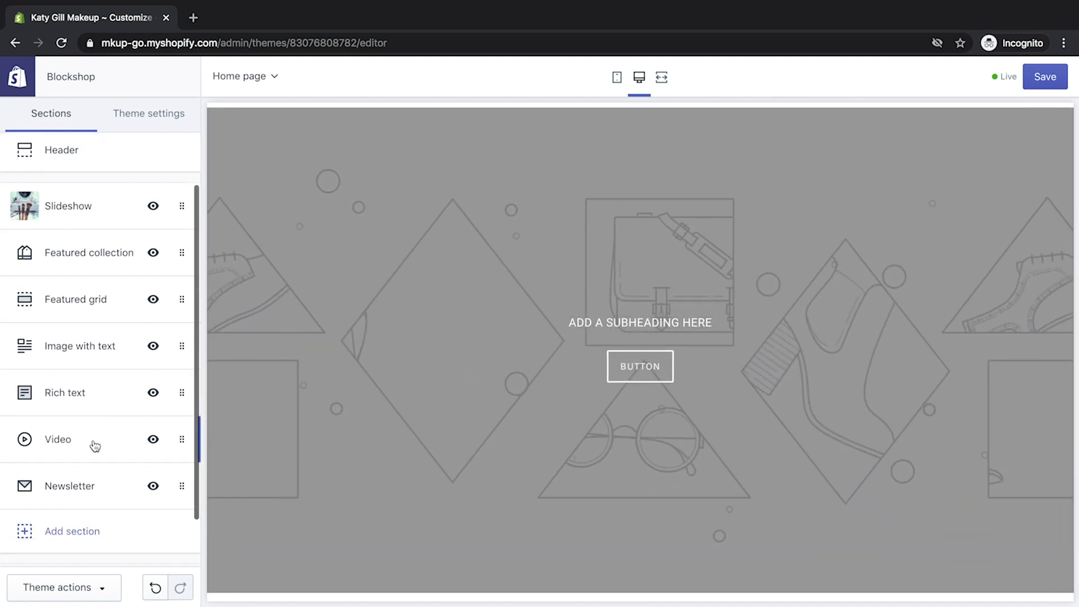
click(94, 444)
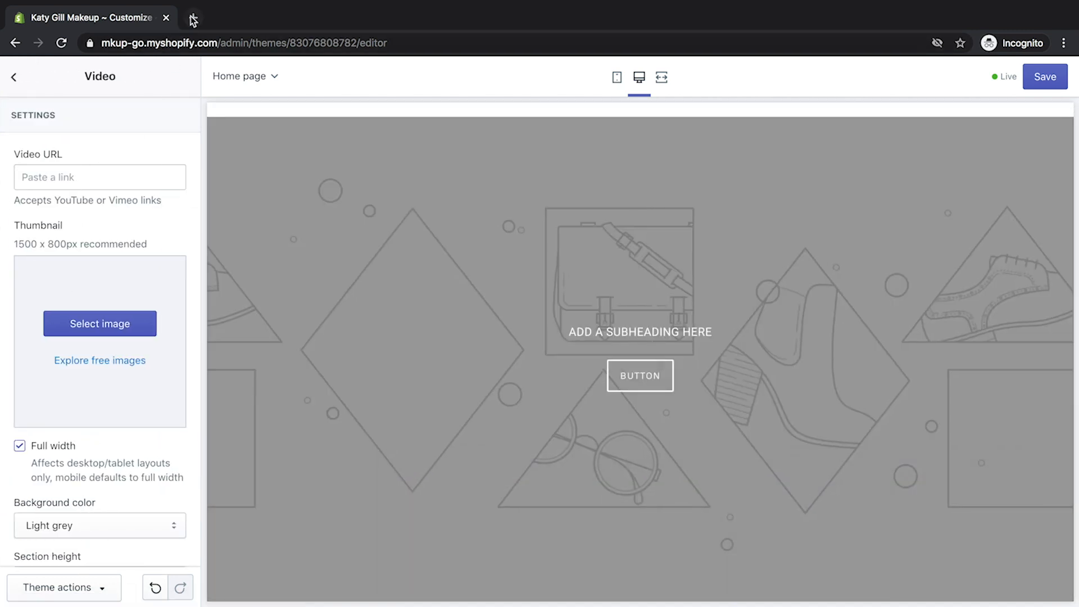
click(192, 18)
Load the '55 sec Clip' YouTube video, pause it, copy its page link and close the tab
text(https://www.youtube.com/watch?v=iDlqGFpCUbU)
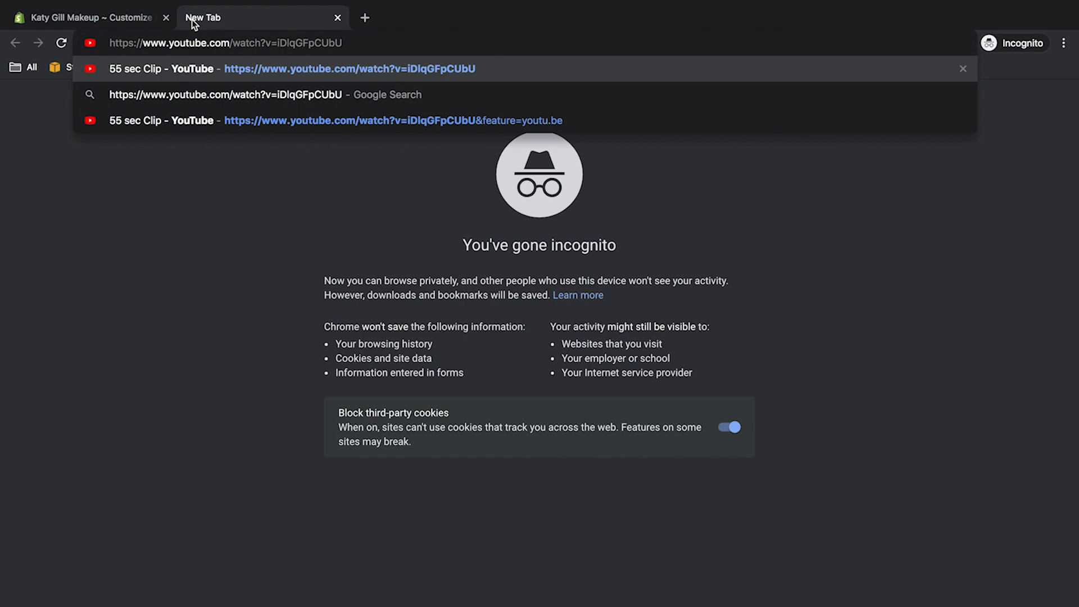
key(Return)
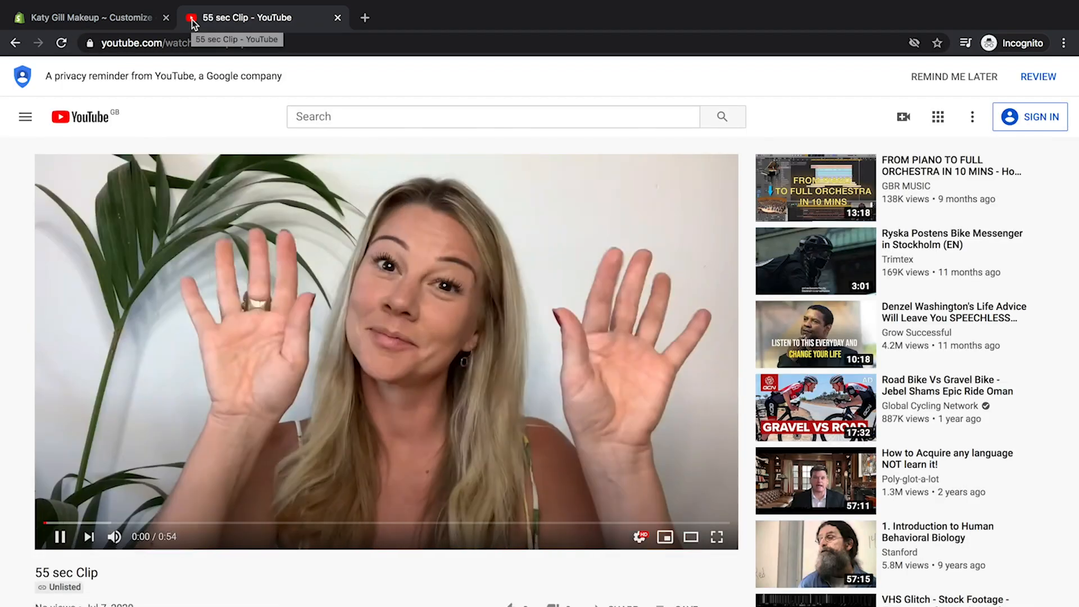
click(267, 404)
click(276, 43)
right_click(172, 47)
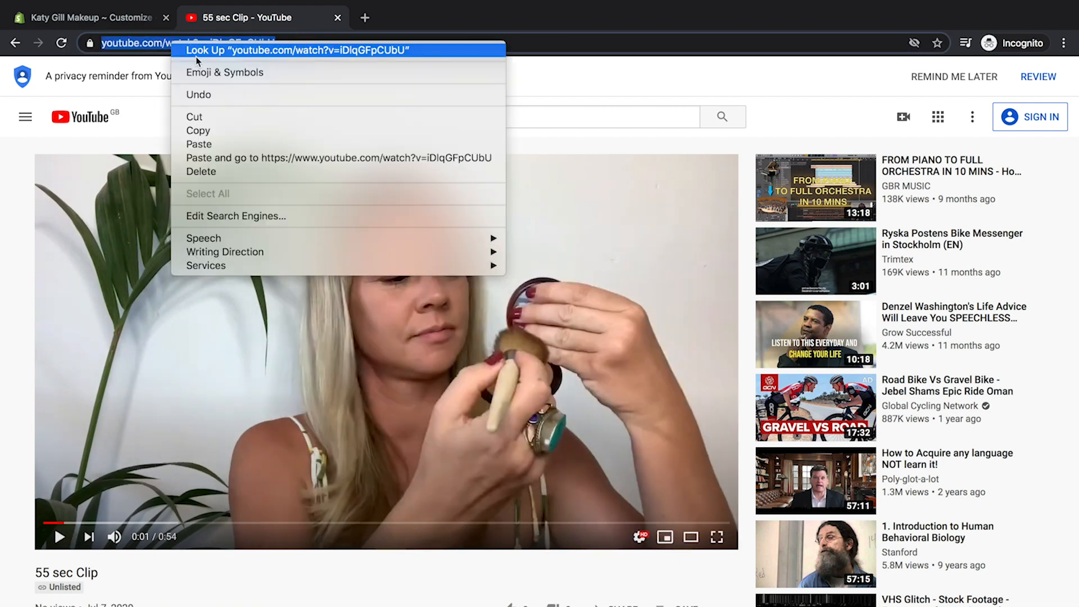
click(307, 141)
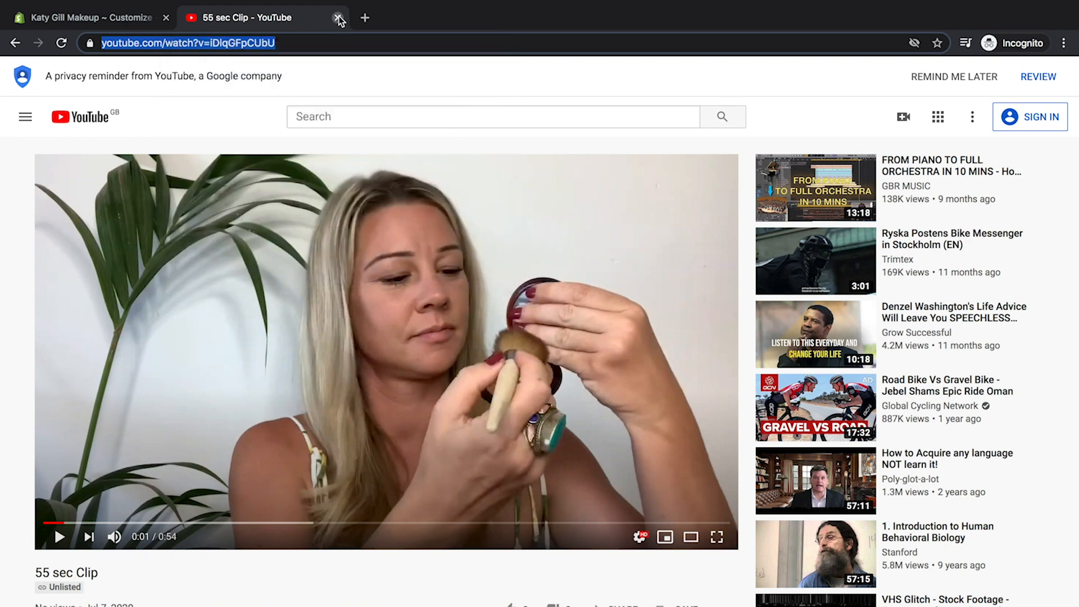
click(338, 17)
Paste the YouTube clip link into the Video section's Video URL field
click(81, 174)
right_click(80, 176)
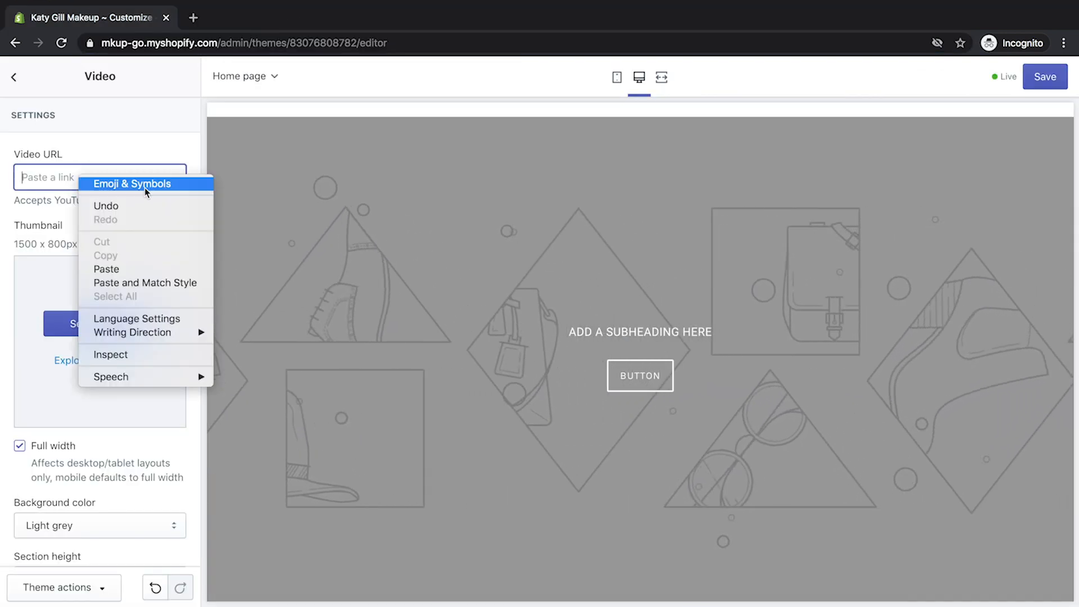
click(138, 269)
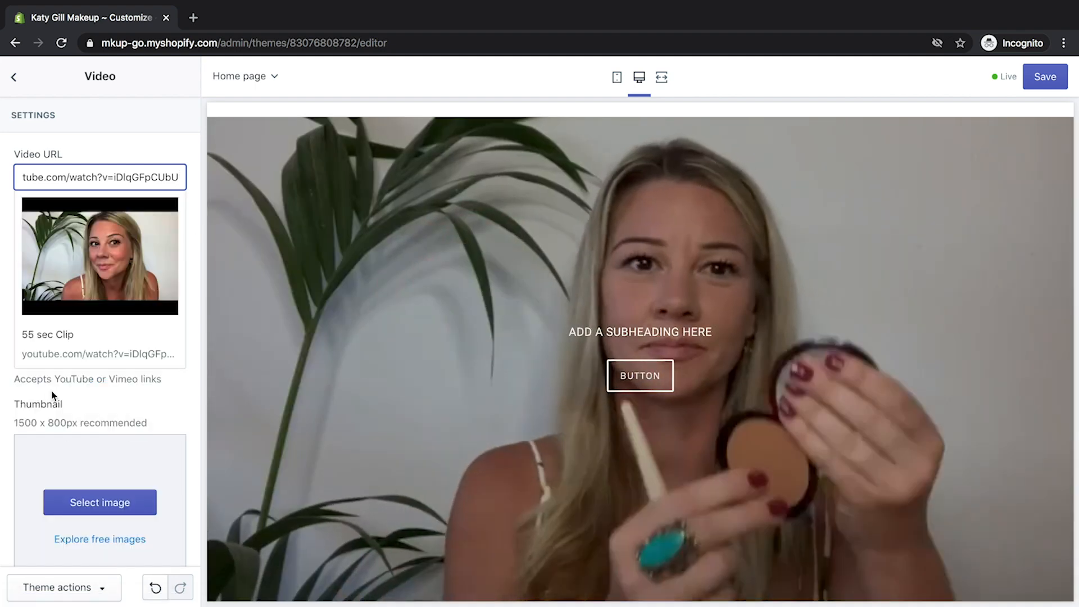
Turn off Darken Video and clear the placeholder subheading and button text
scroll(151, 403, down, 4)
scroll(151, 403, down, 4)
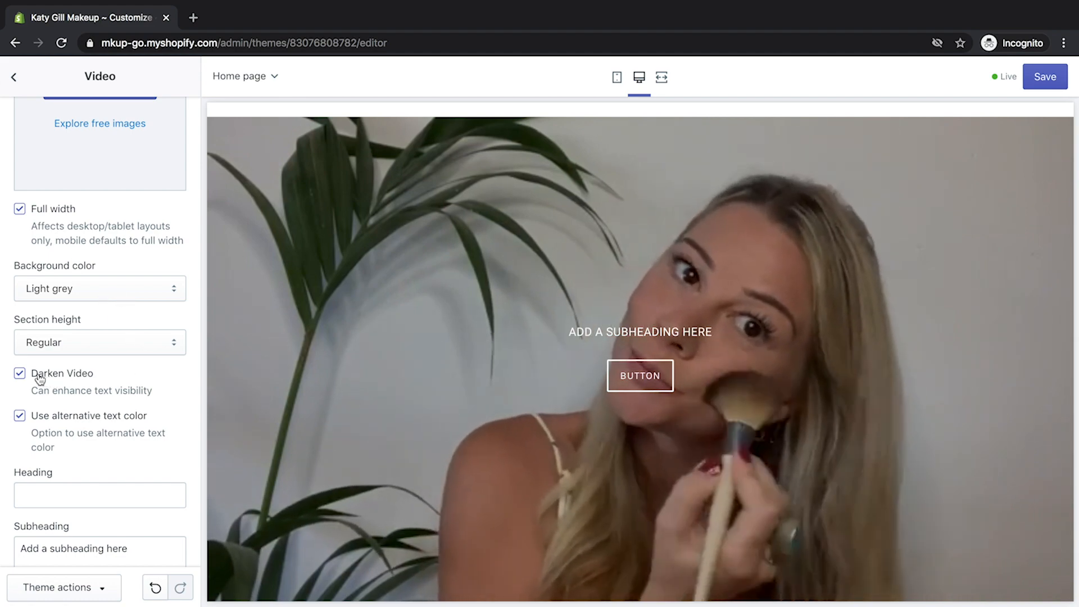
click(42, 375)
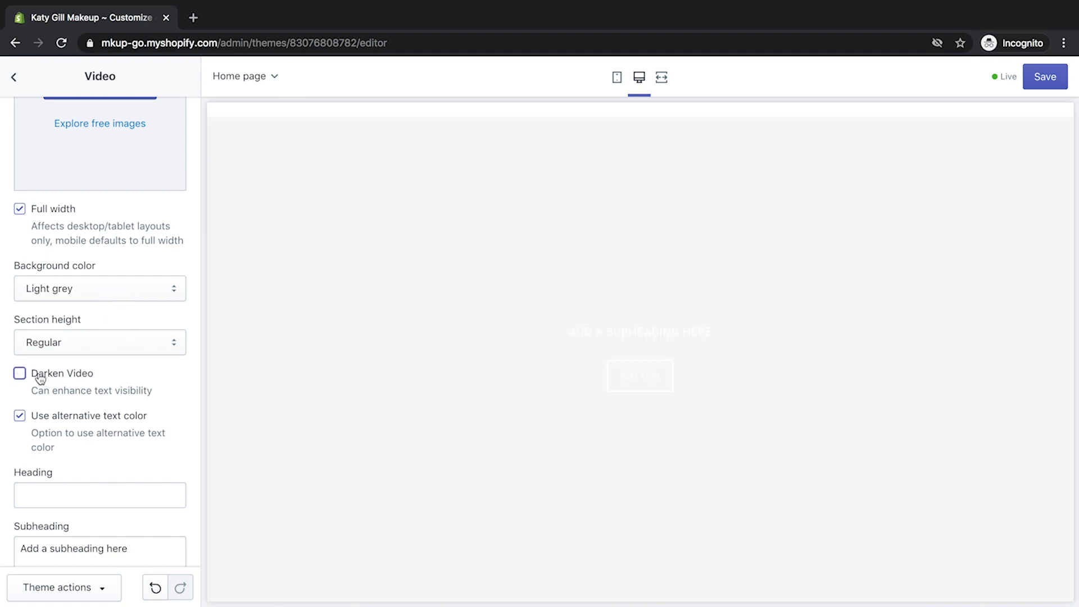
scroll(132, 415, down, 4)
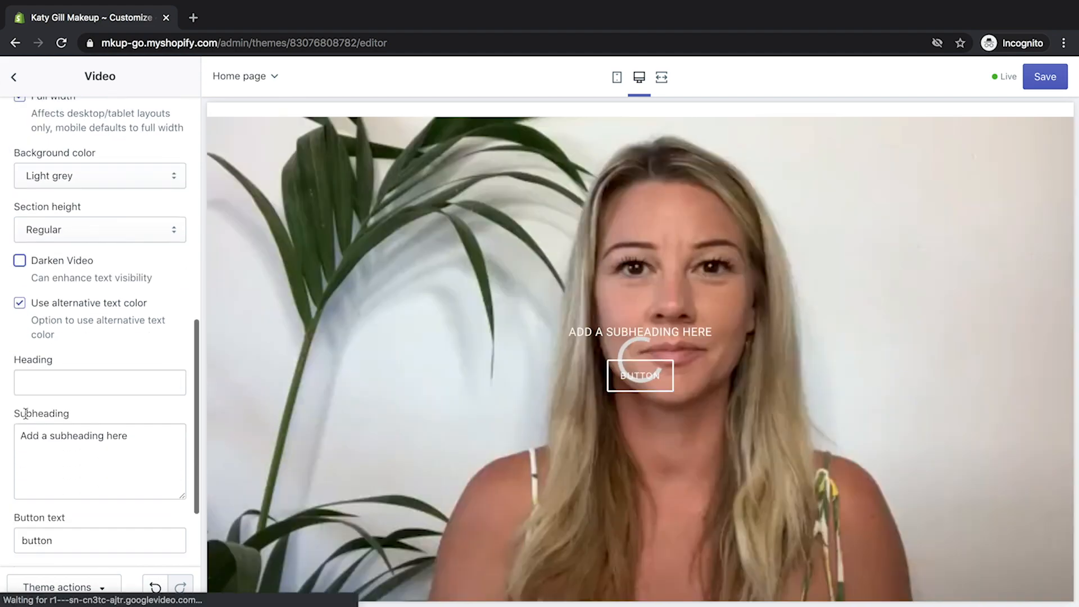
drag(145, 343, 7, 344)
key(BackSpace)
drag(61, 444, 8, 448)
key(BackSpace)
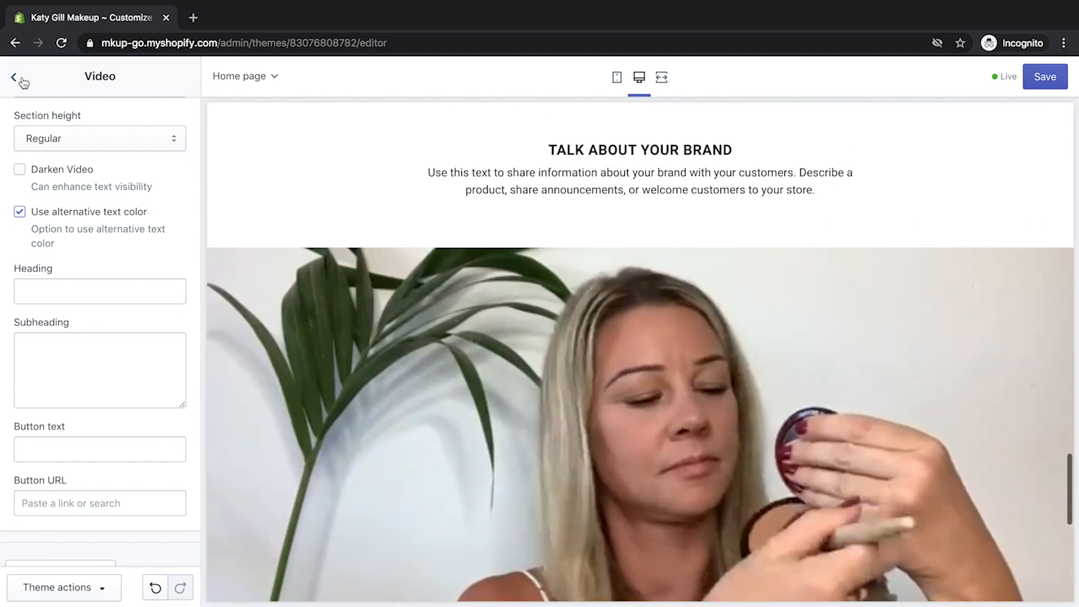
click(15, 78)
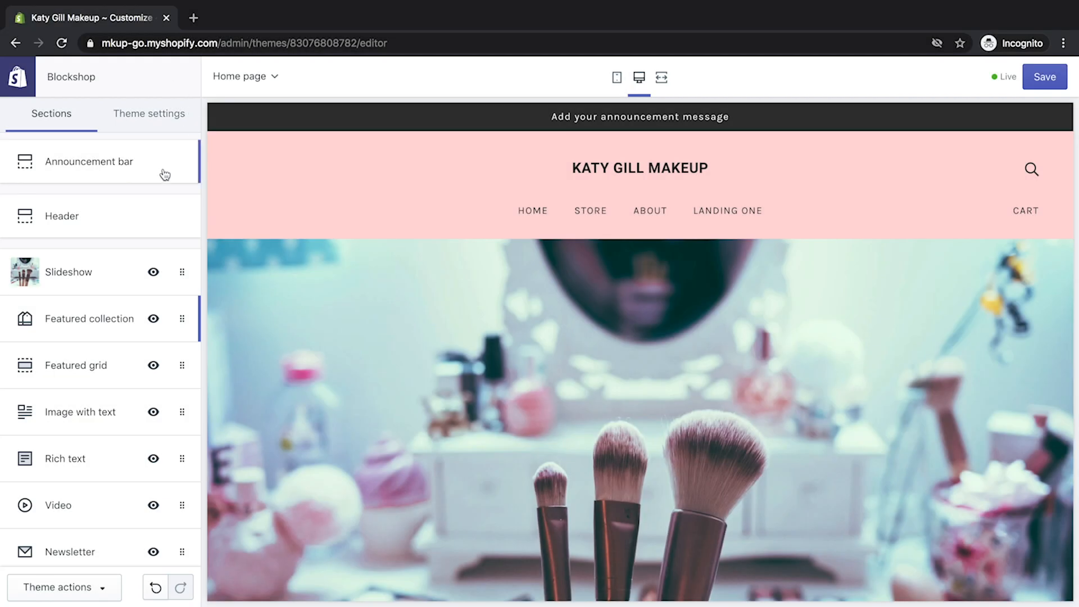
Uncheck Show announcement in the Announcement bar, then open the Featured collection settings
click(158, 168)
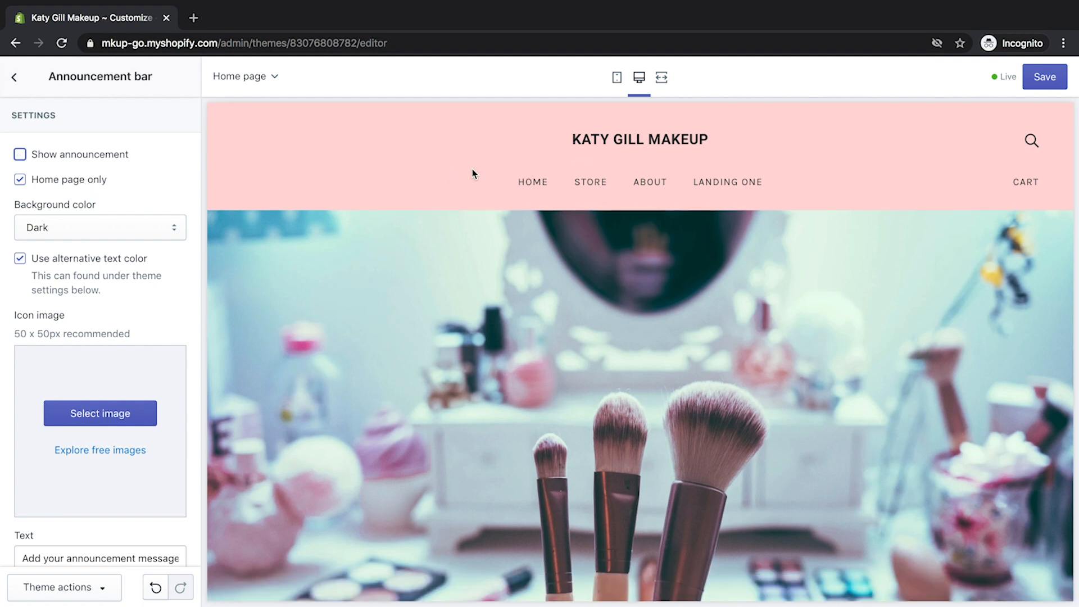
click(15, 79)
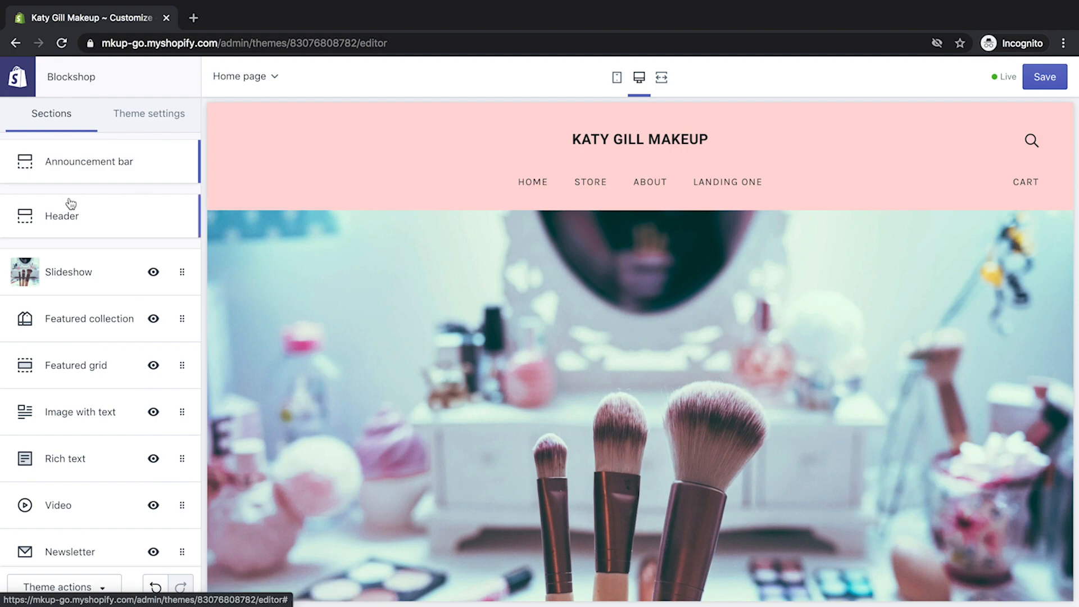
scroll(543, 329, down, 5)
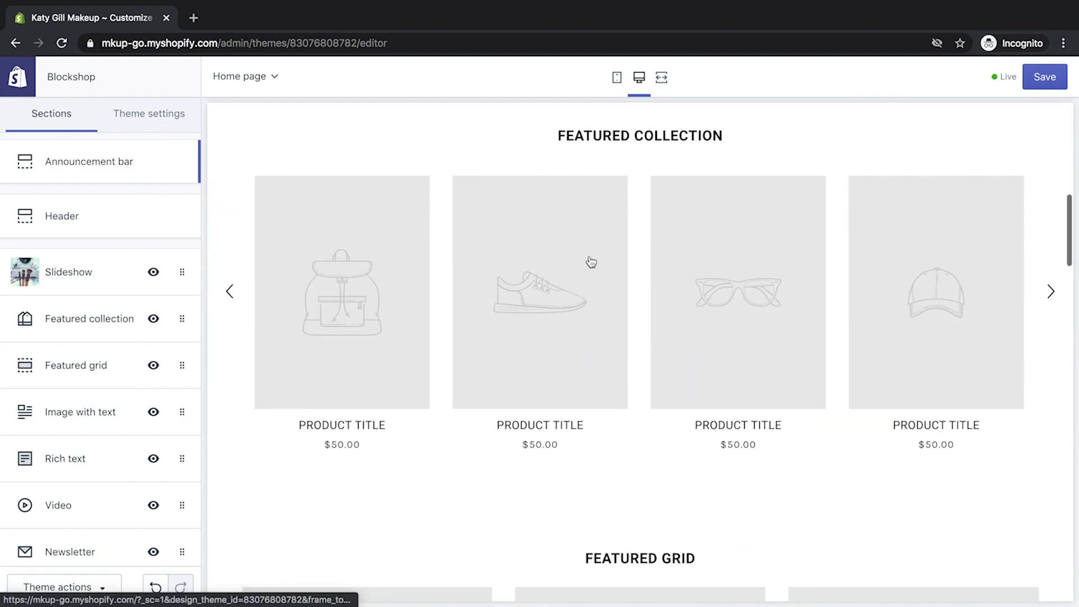
scroll(590, 262, up, 1)
click(88, 319)
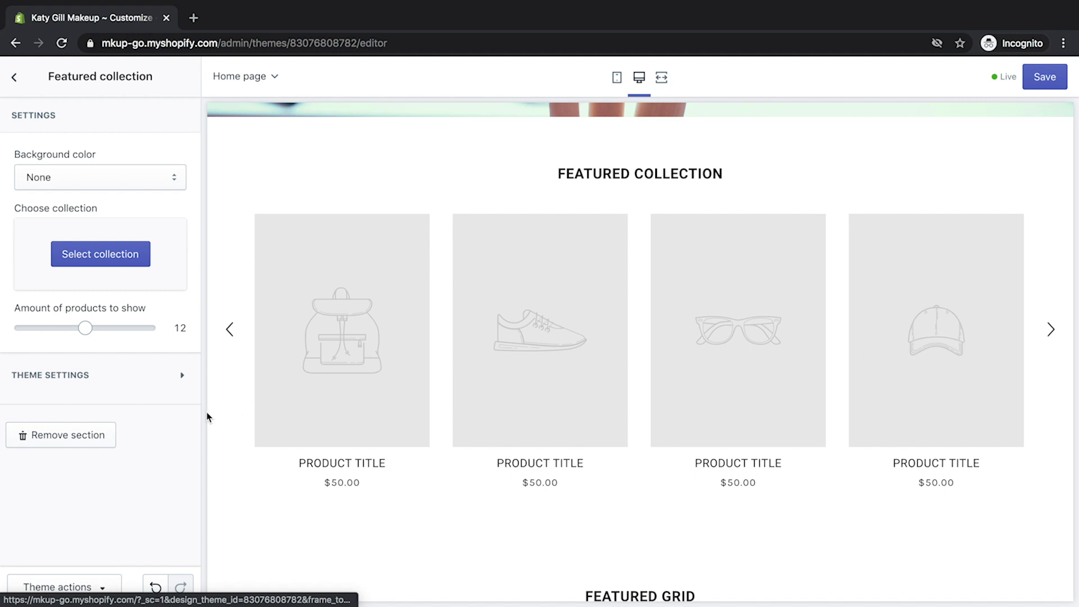
Start a collection with a Product type condition, then abandon it for the All products list
click(114, 257)
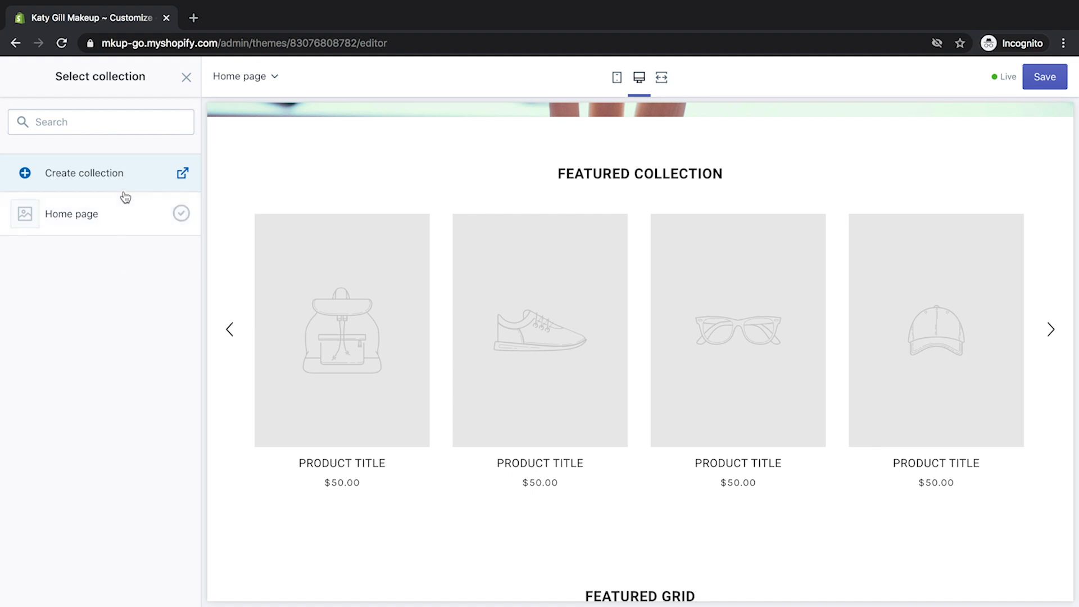
click(123, 177)
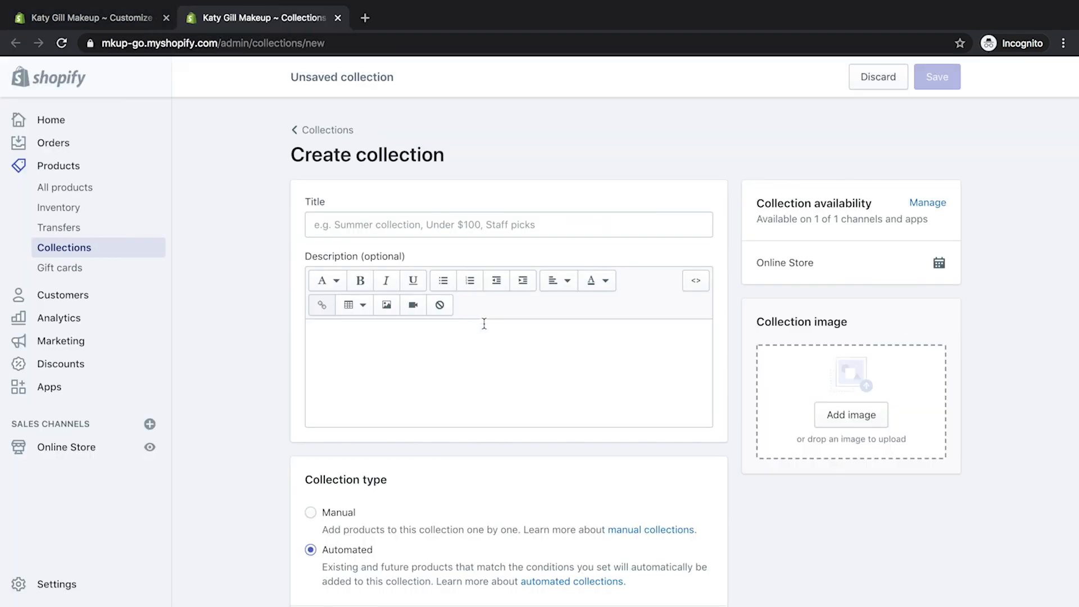
scroll(798, 518, down, 6)
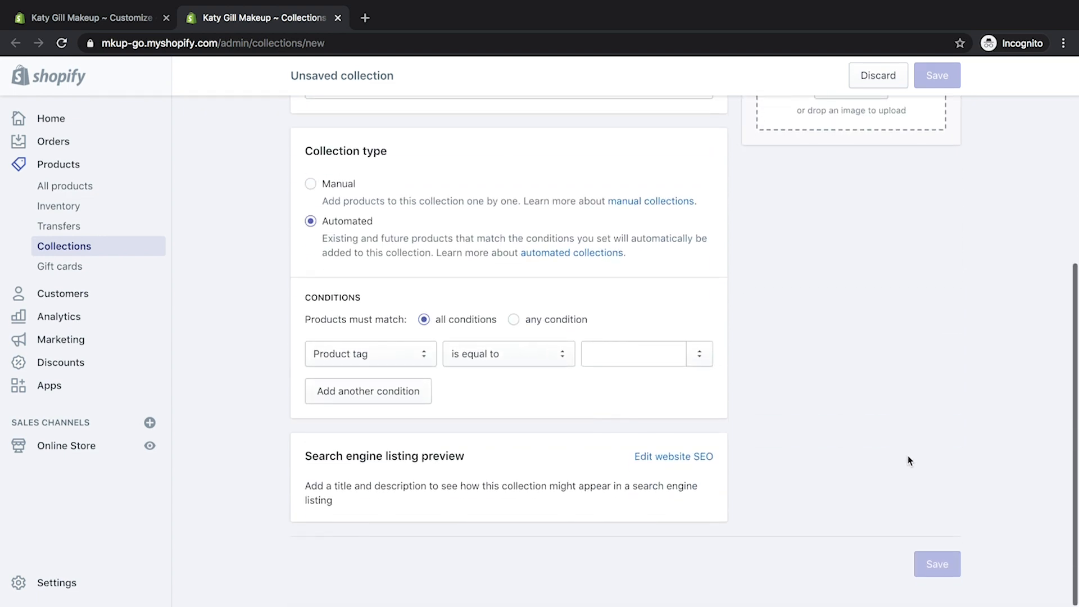
click(387, 358)
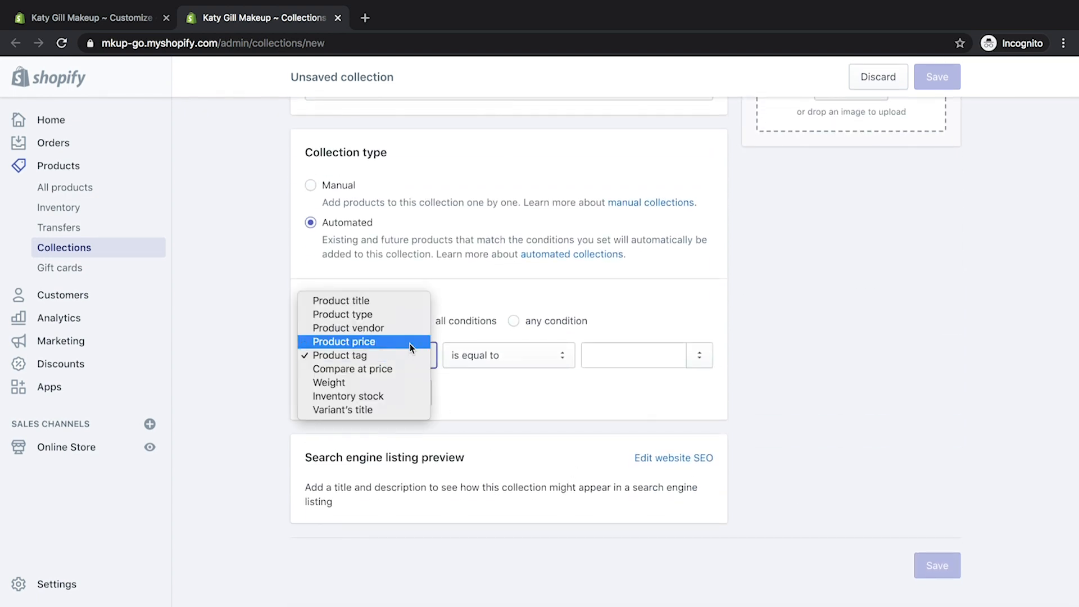
click(407, 318)
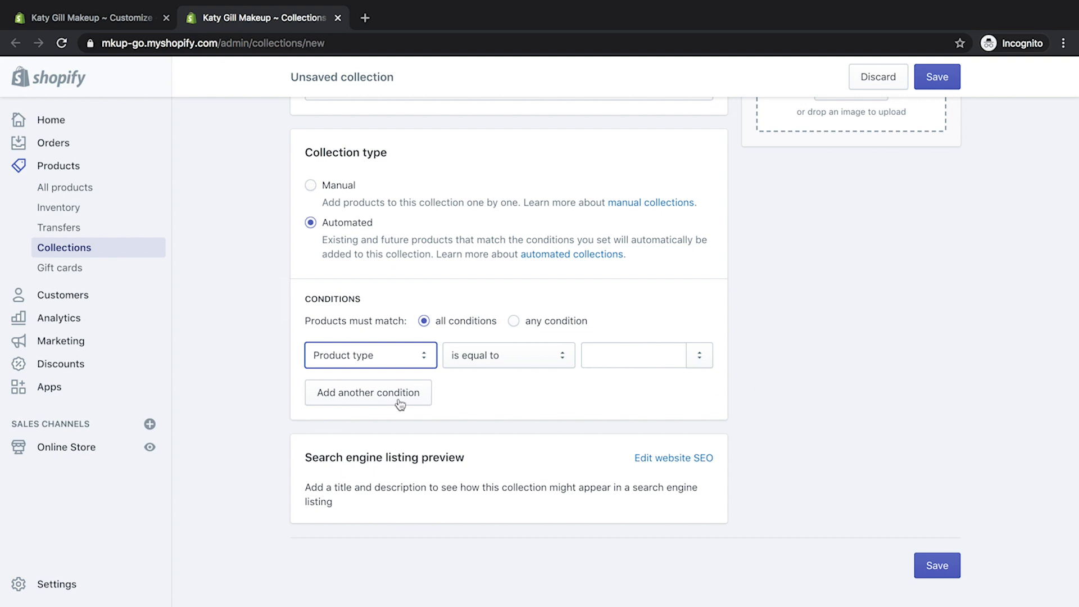
click(92, 187)
click(728, 384)
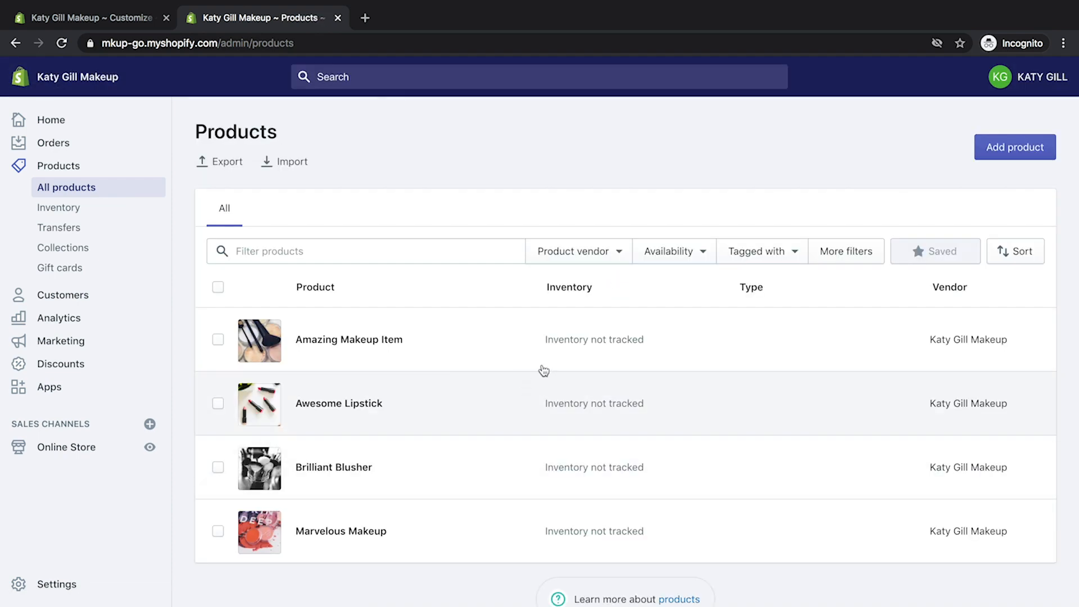
Give Amazing Makeup Item the new product type 'makeup' and save it
click(386, 339)
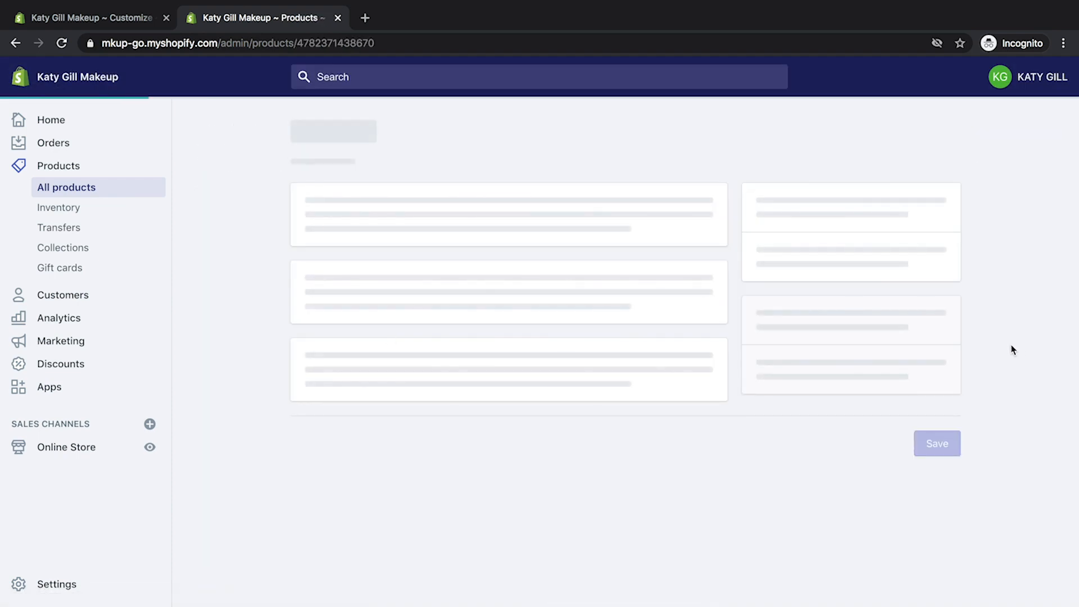
scroll(1010, 333, down, 4)
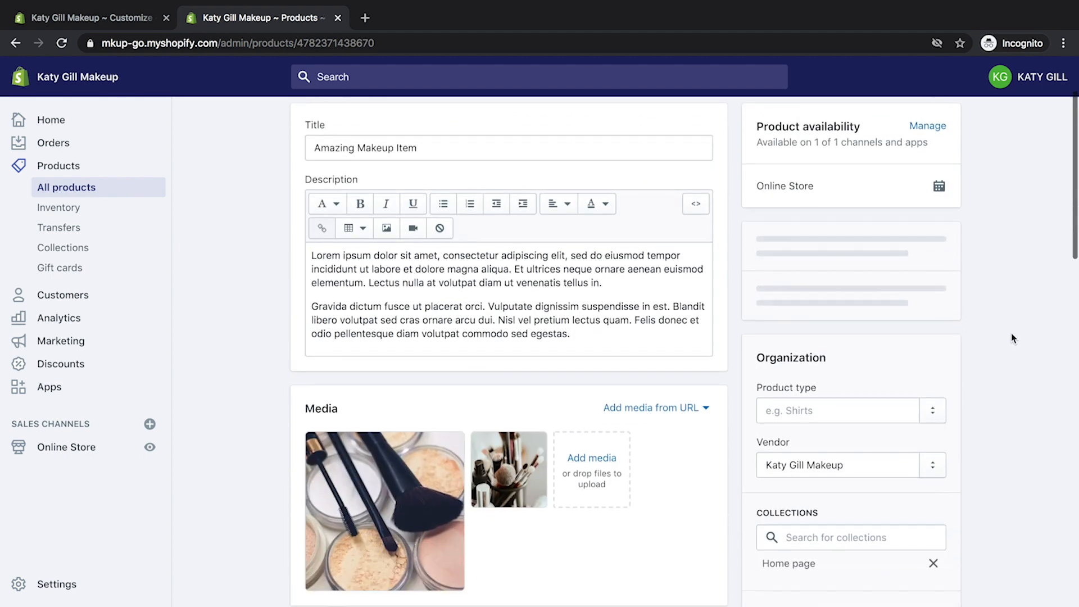
click(838, 298)
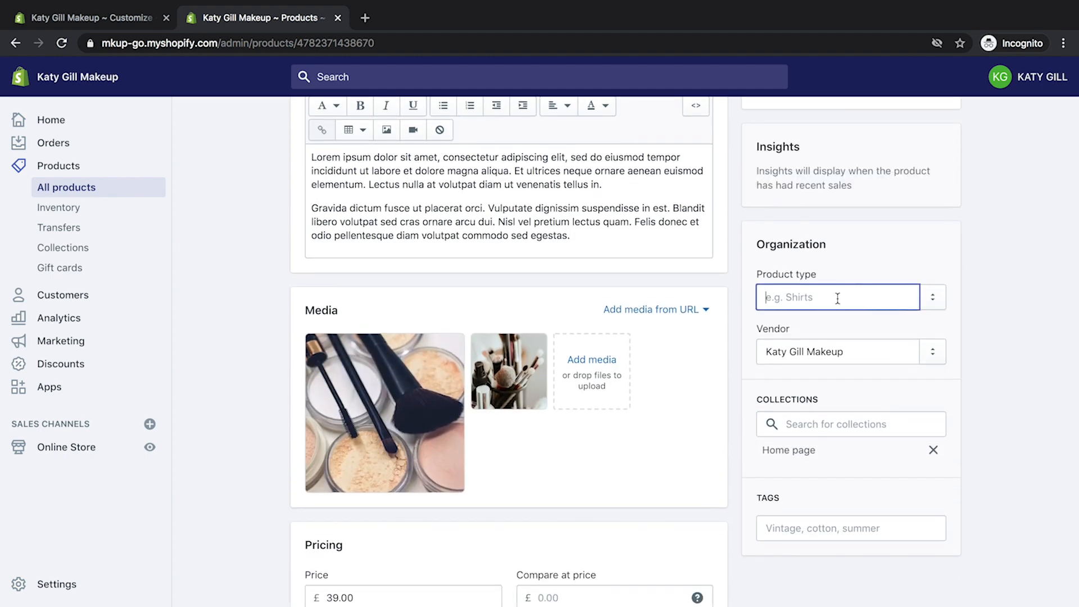
text(makeup)
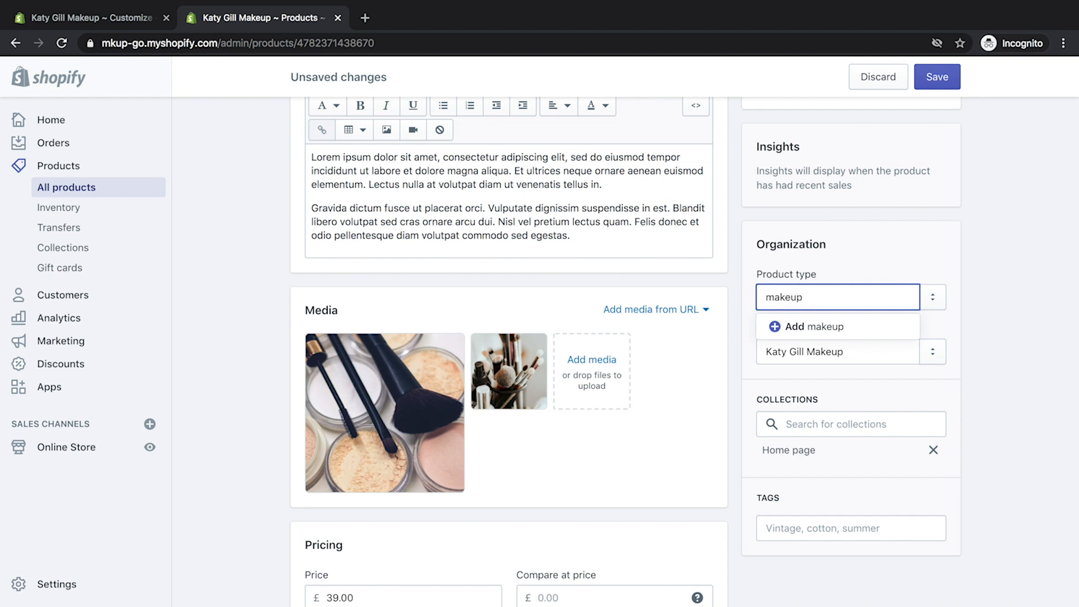
click(848, 331)
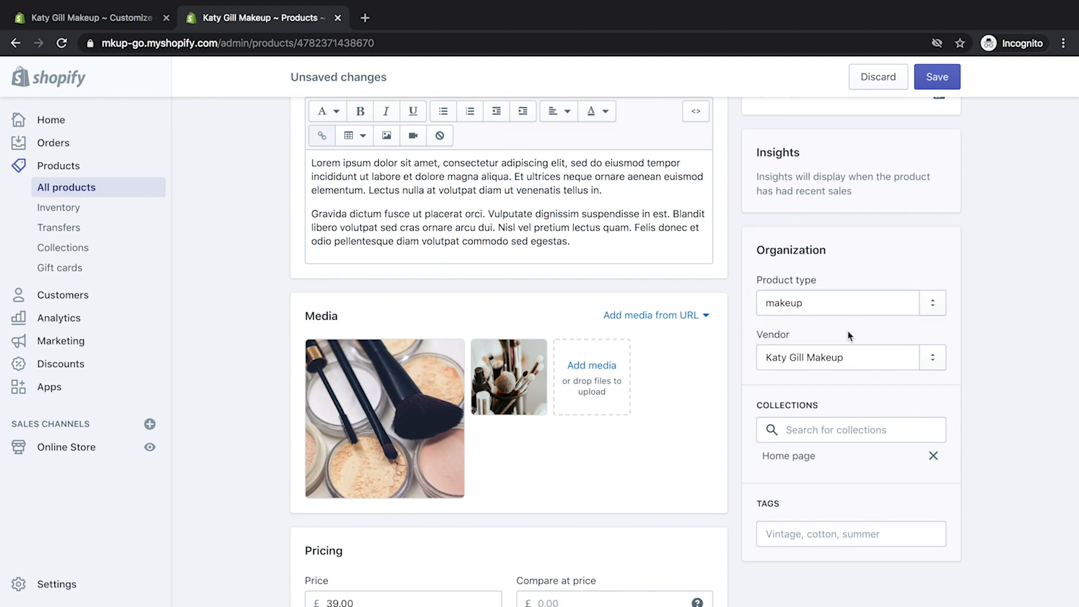
click(944, 79)
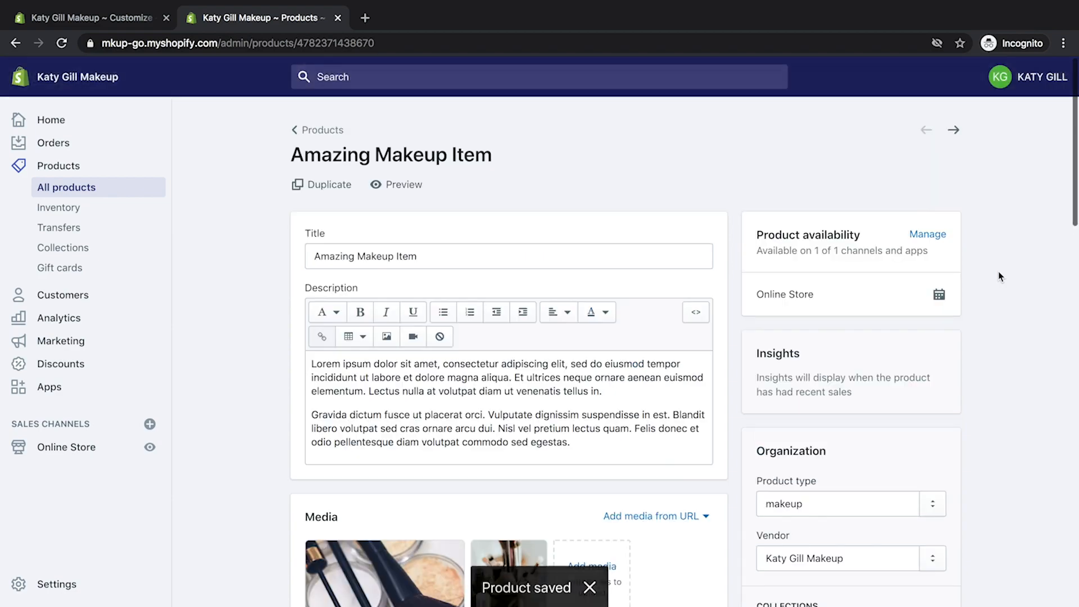
click(120, 193)
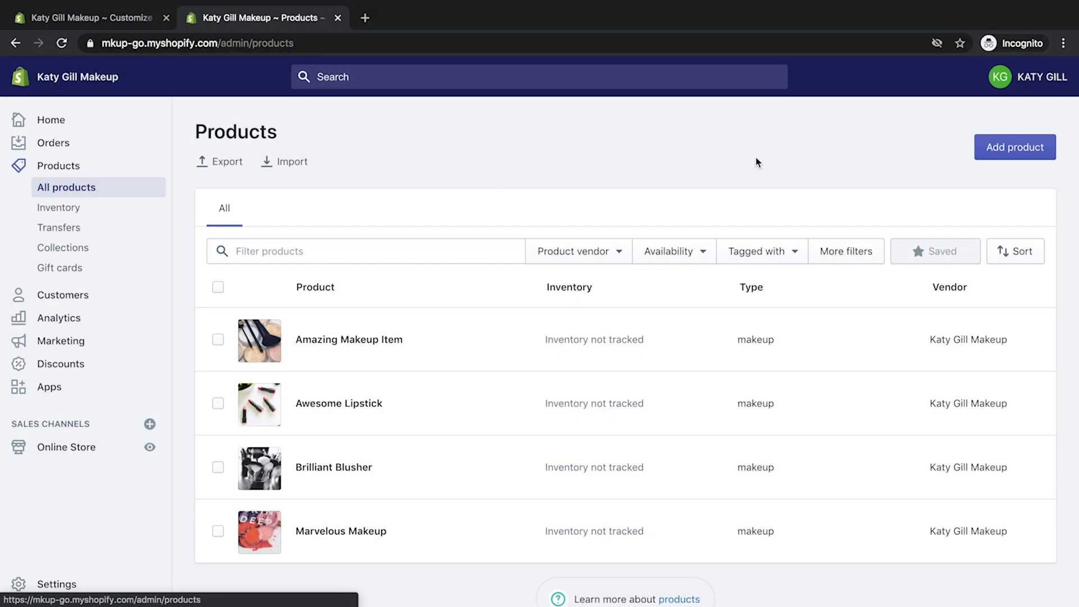
click(76, 253)
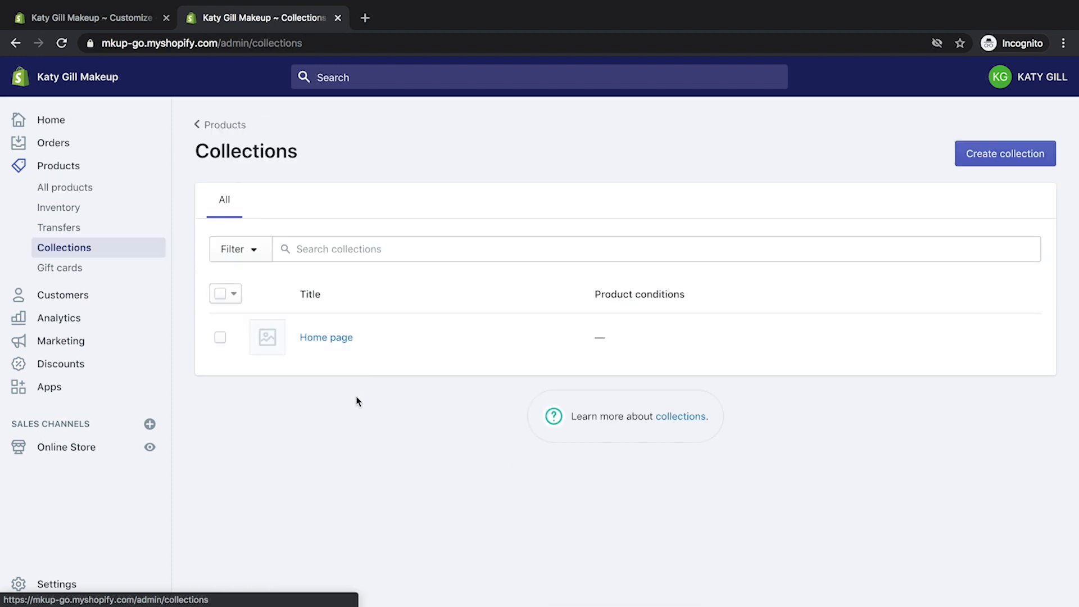
Create and save an automated 'Makeup' collection where product type equals makeup
click(1033, 158)
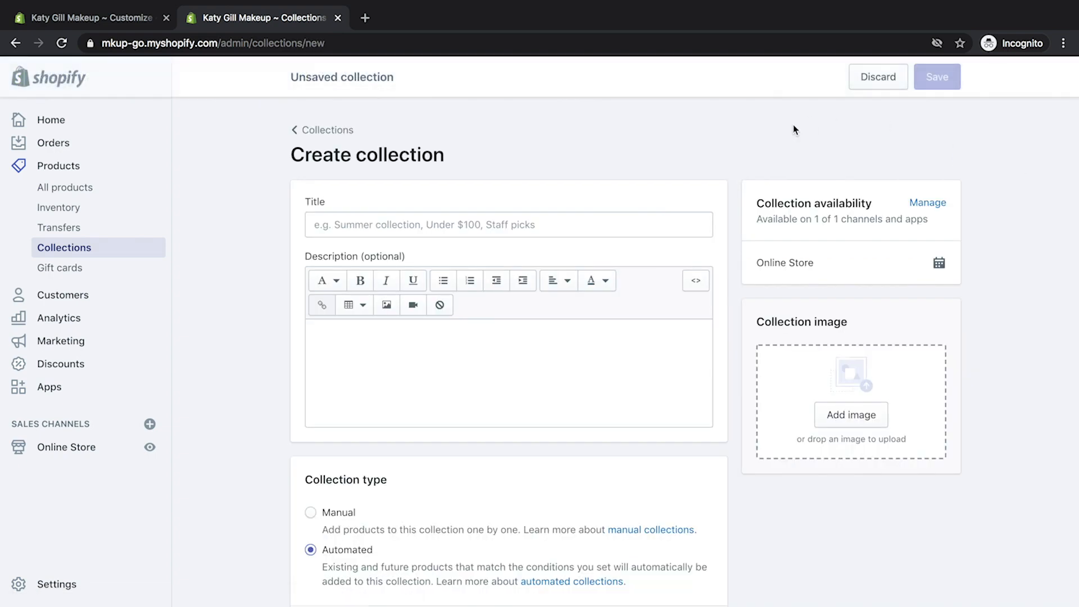
scroll(854, 467, down, 5)
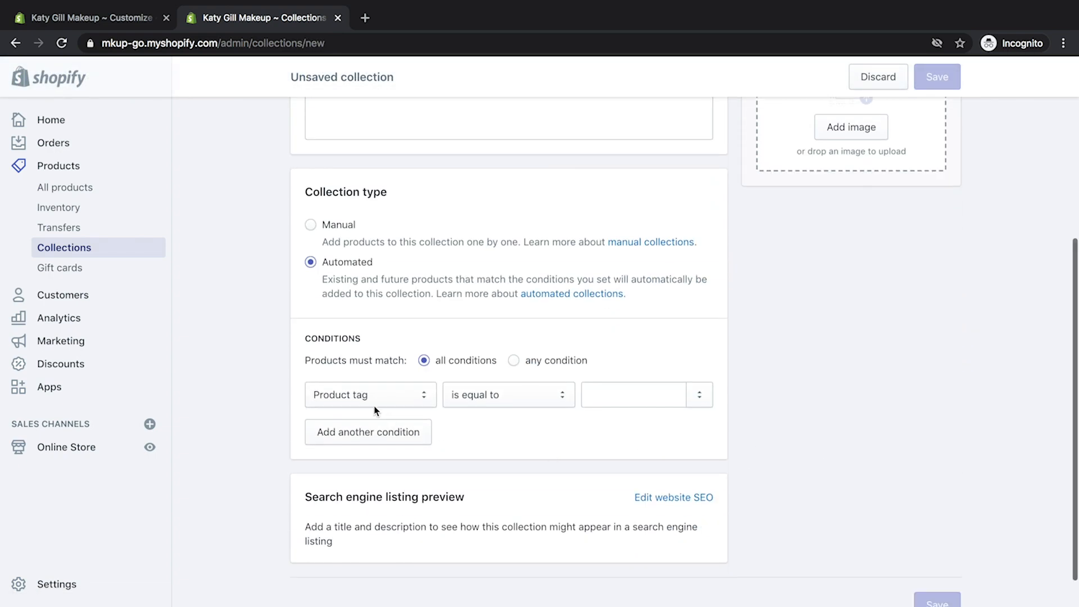
click(381, 398)
click(409, 357)
click(608, 396)
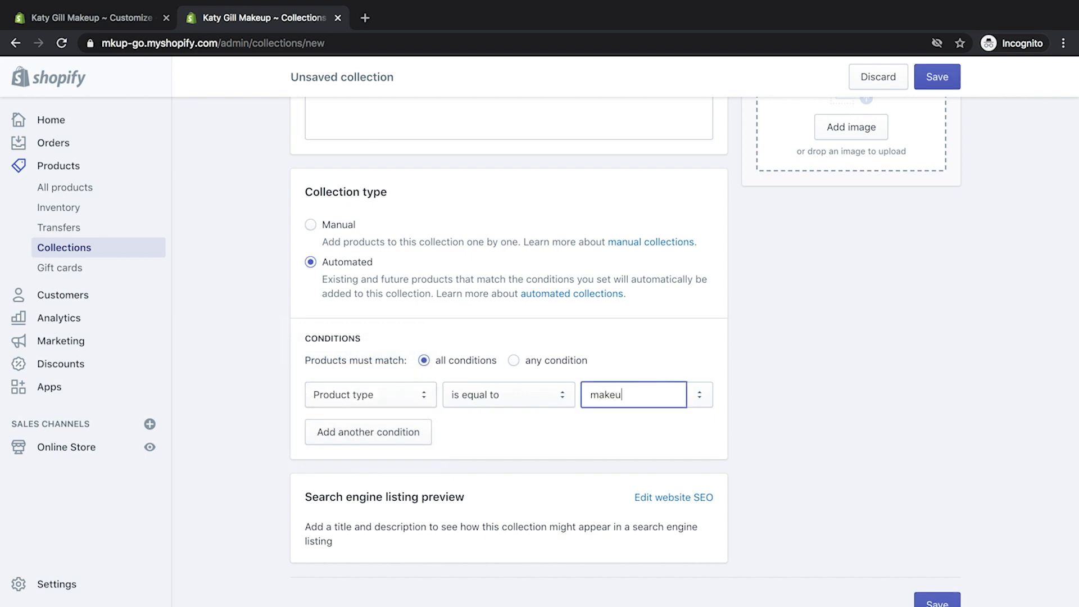
click(820, 433)
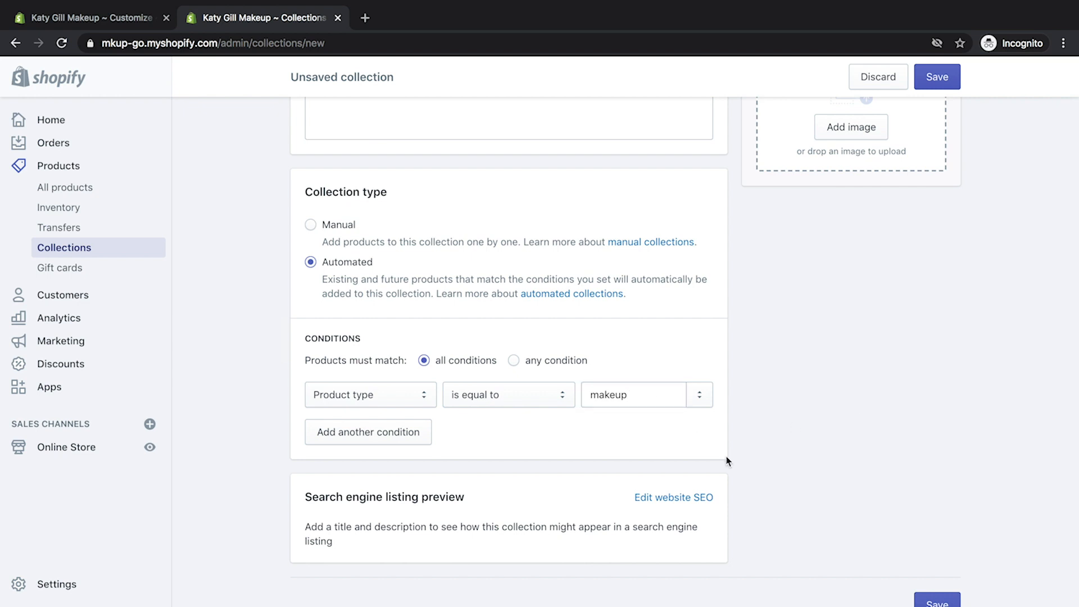
scroll(814, 457, up, 5)
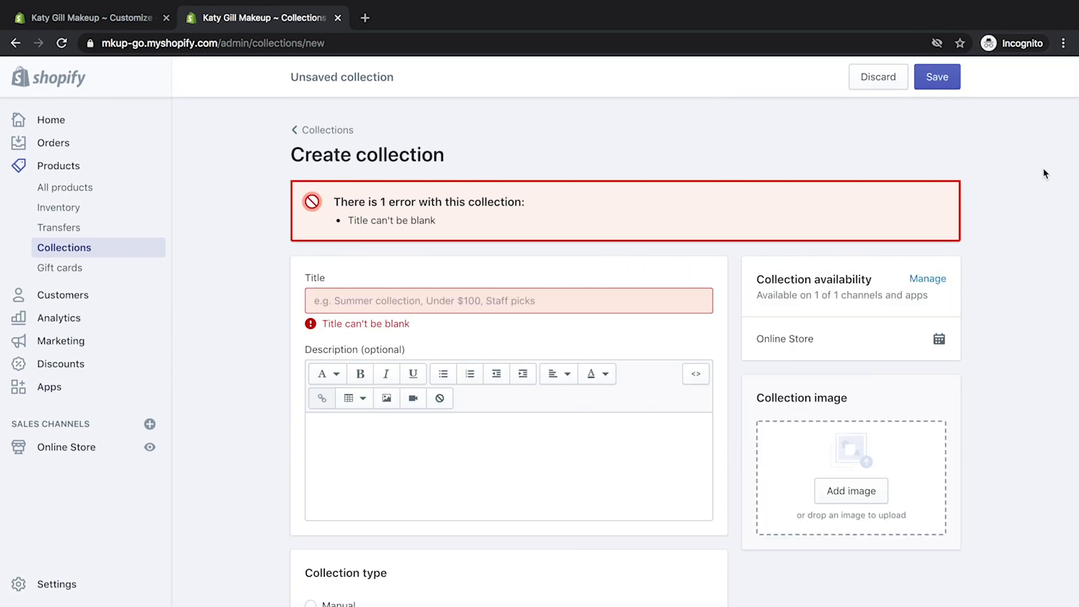
click(408, 296)
text(Makeup)
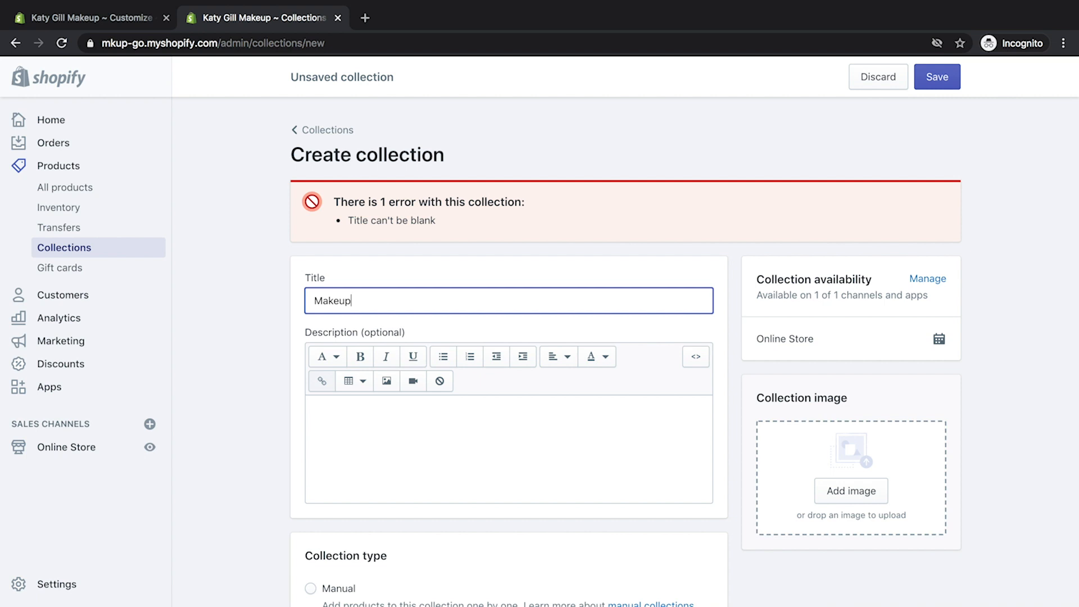
click(936, 82)
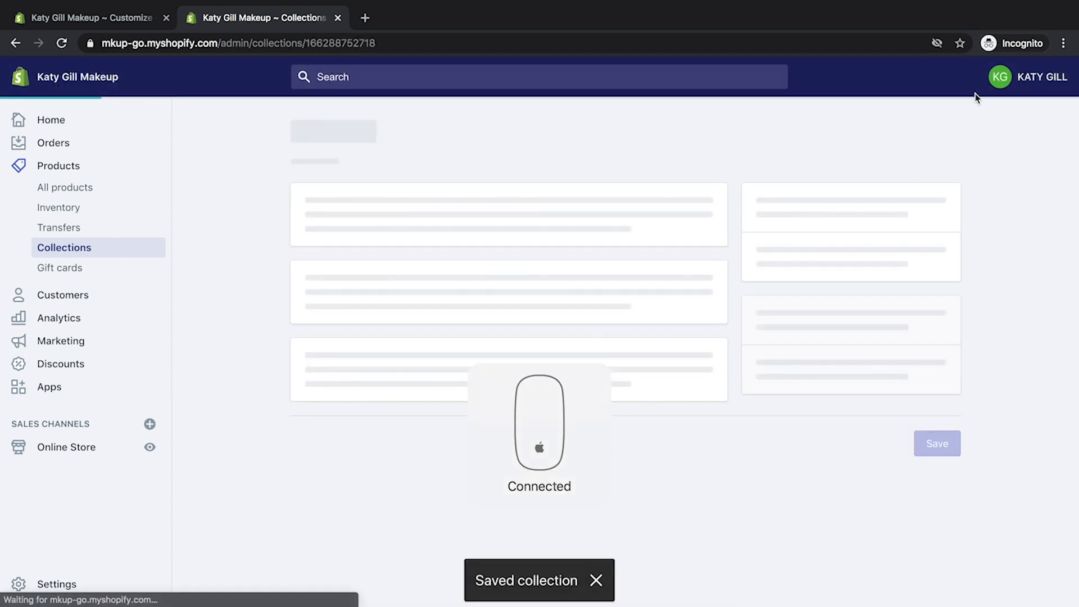
Reload the theme editor and set the Featured collection section to the Makeup collection
click(132, 20)
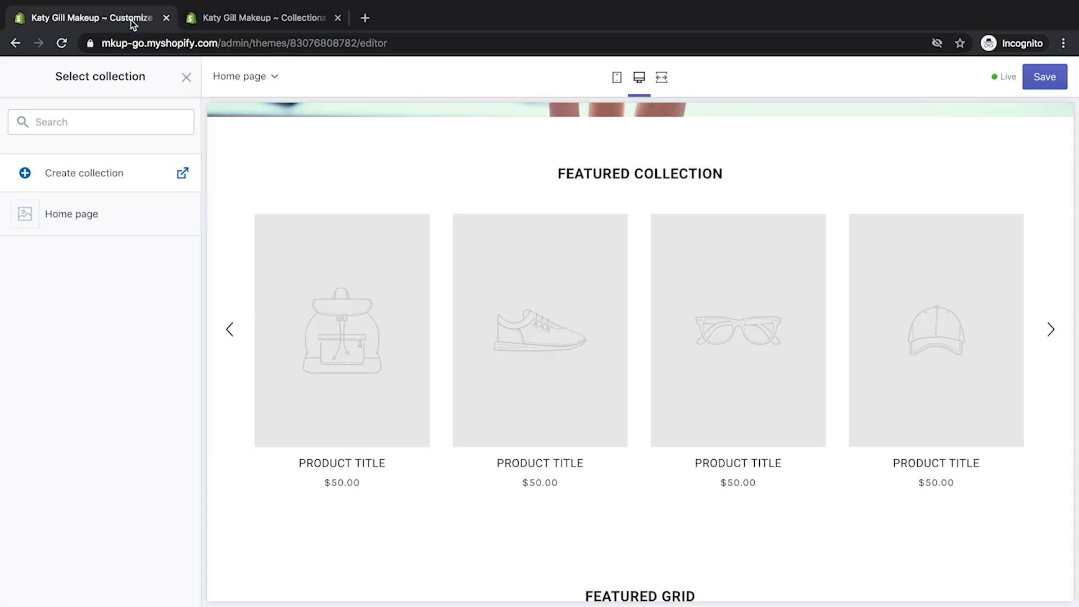
click(185, 78)
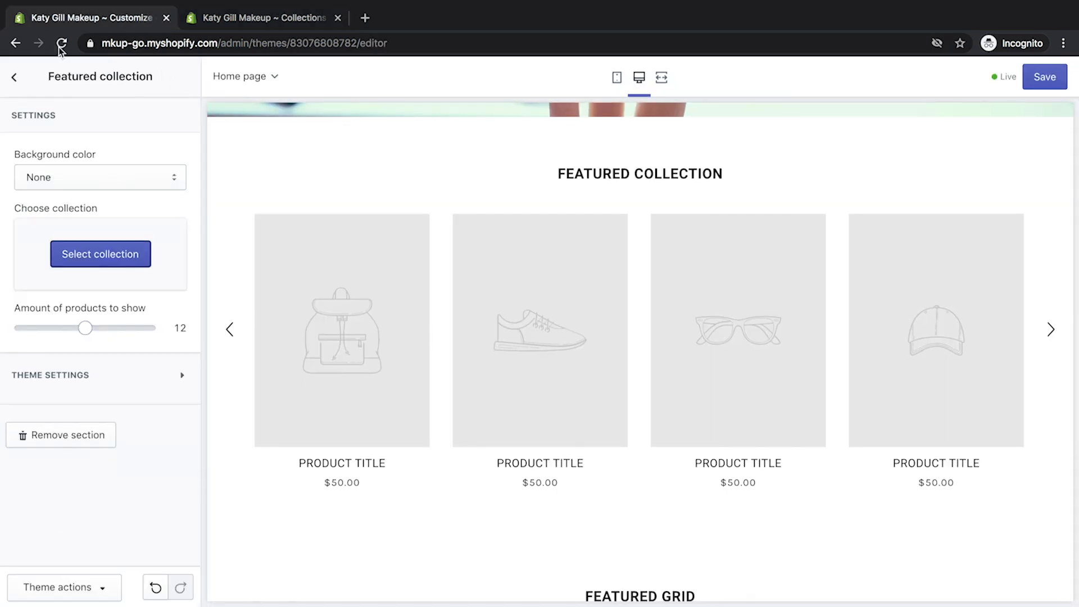
click(62, 43)
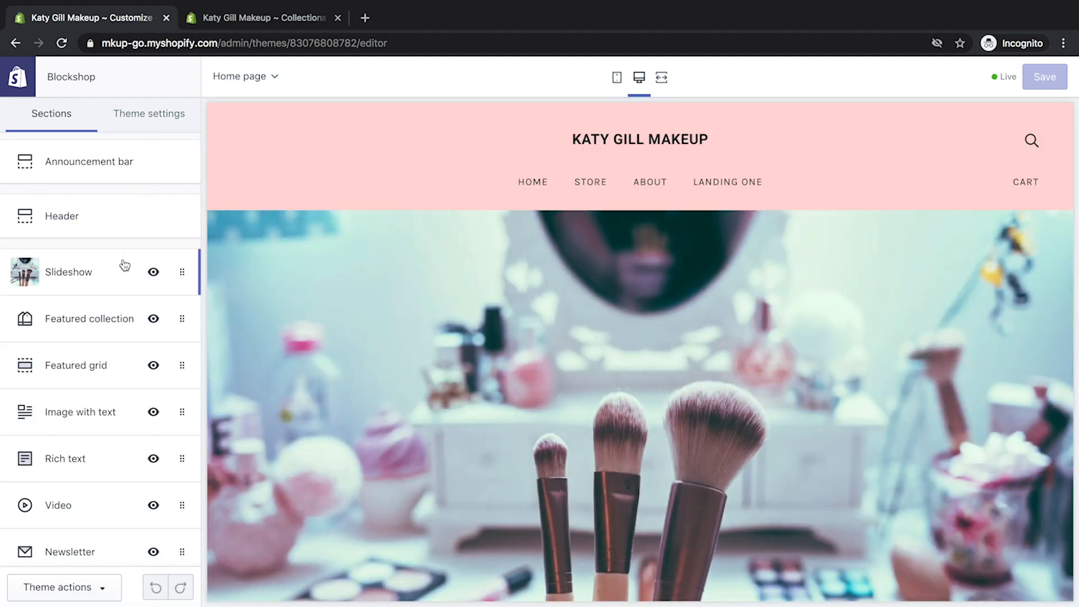
click(106, 328)
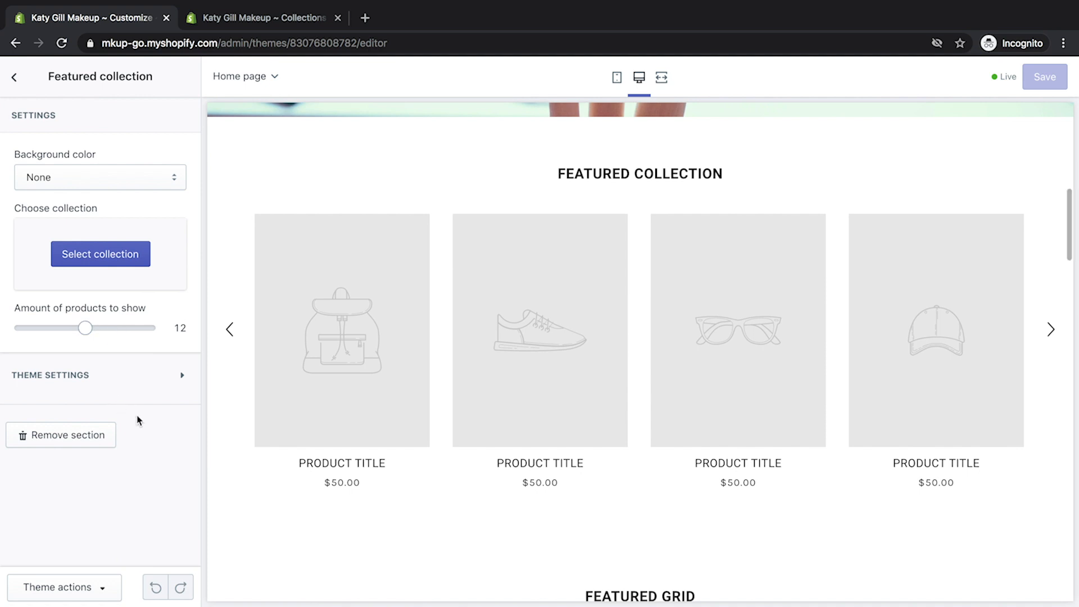
click(109, 258)
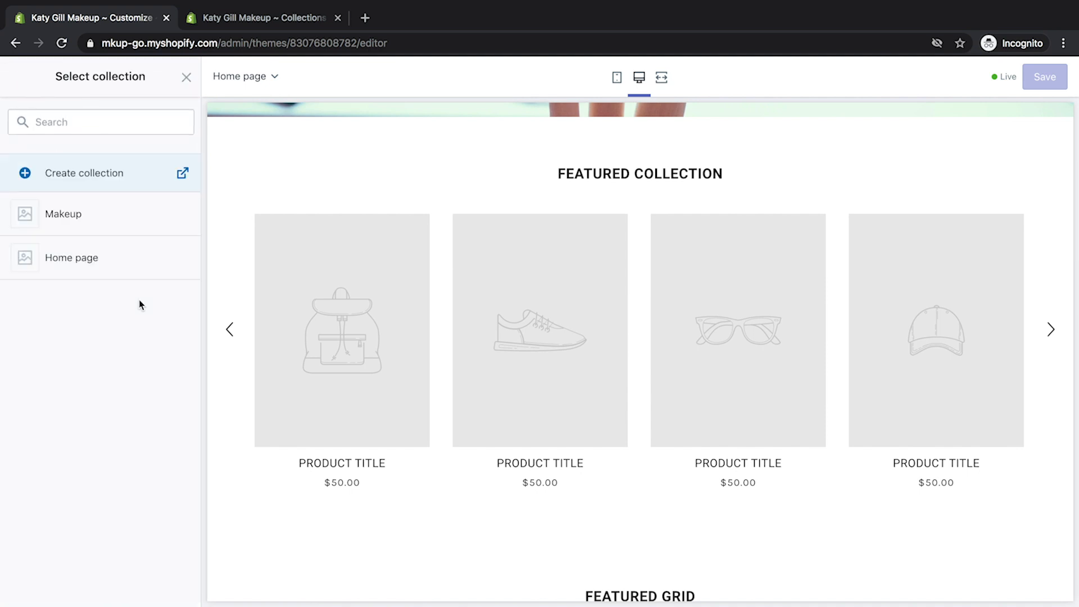
click(111, 222)
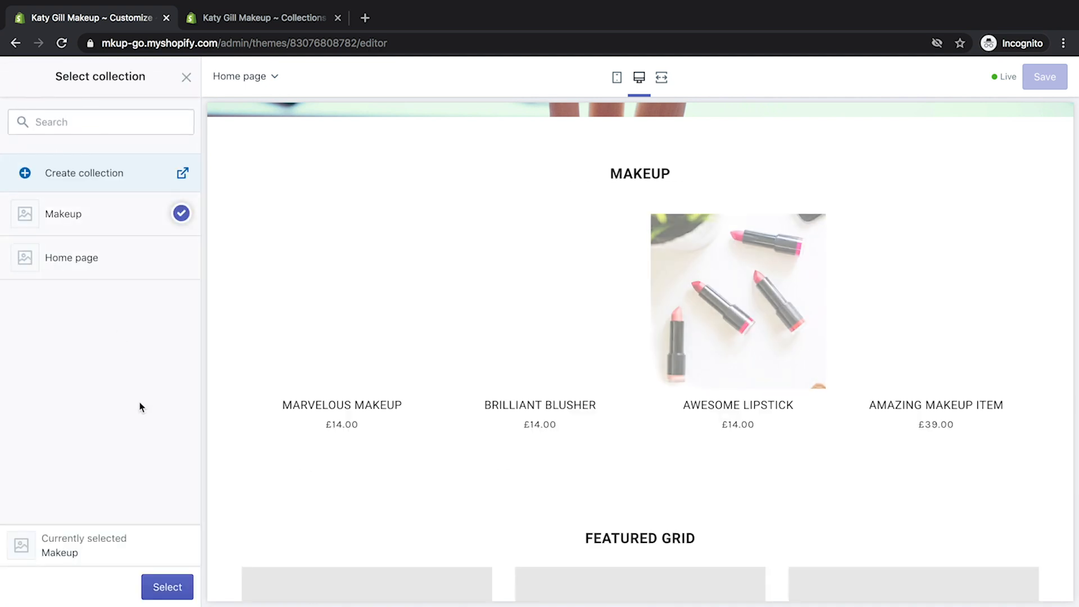
click(169, 587)
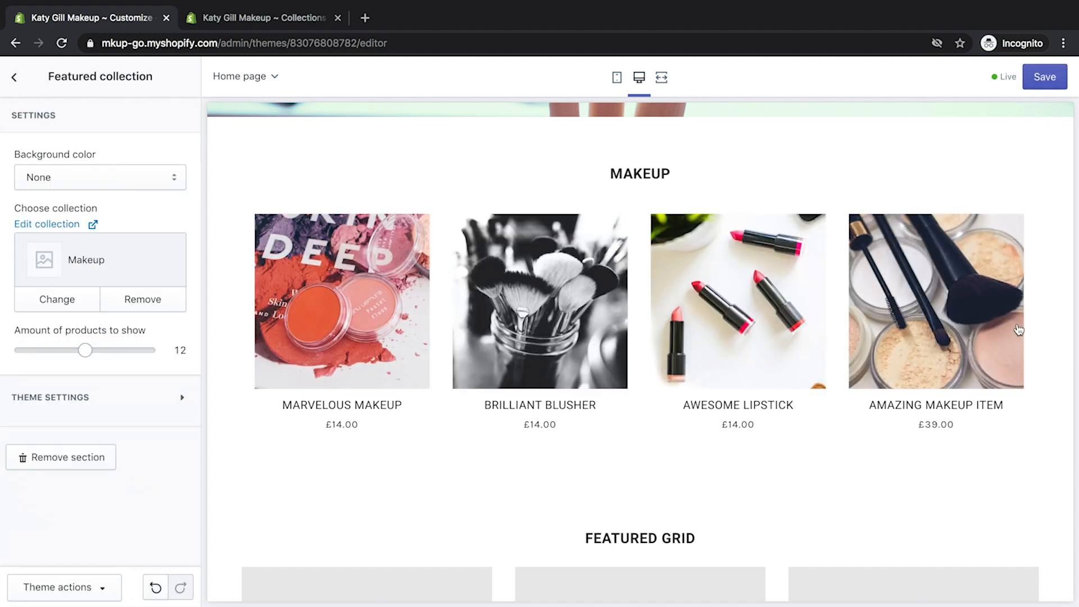
click(15, 79)
Open the Featured grid section's settings and close the BeFunky photo editor tab
scroll(388, 178, up, 7)
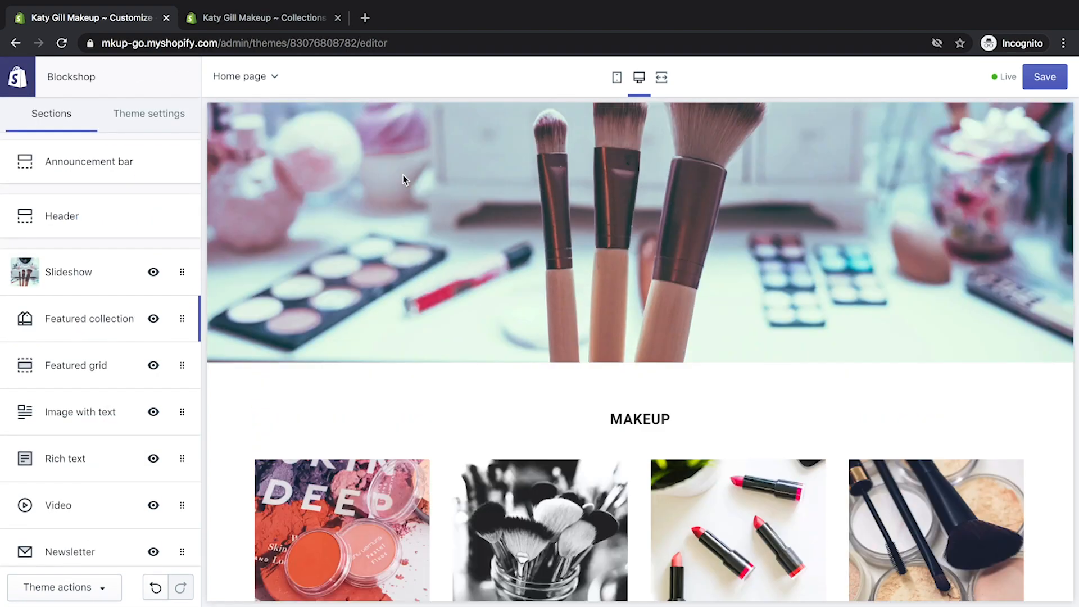
scroll(737, 233, down, 2)
scroll(826, 327, down, 20)
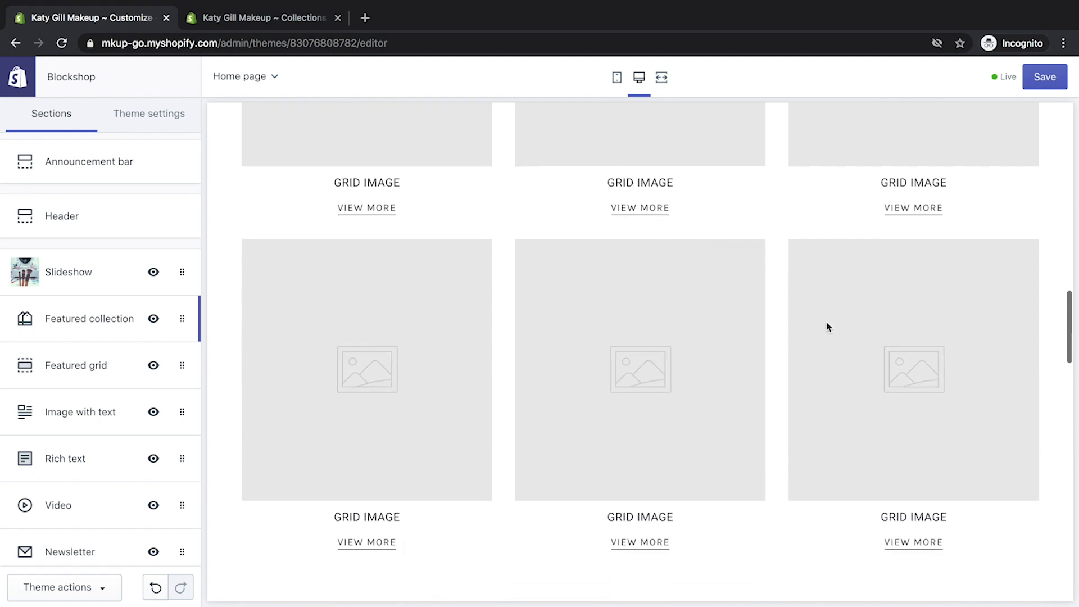
scroll(828, 321, up, 12)
scroll(826, 320, up, 10)
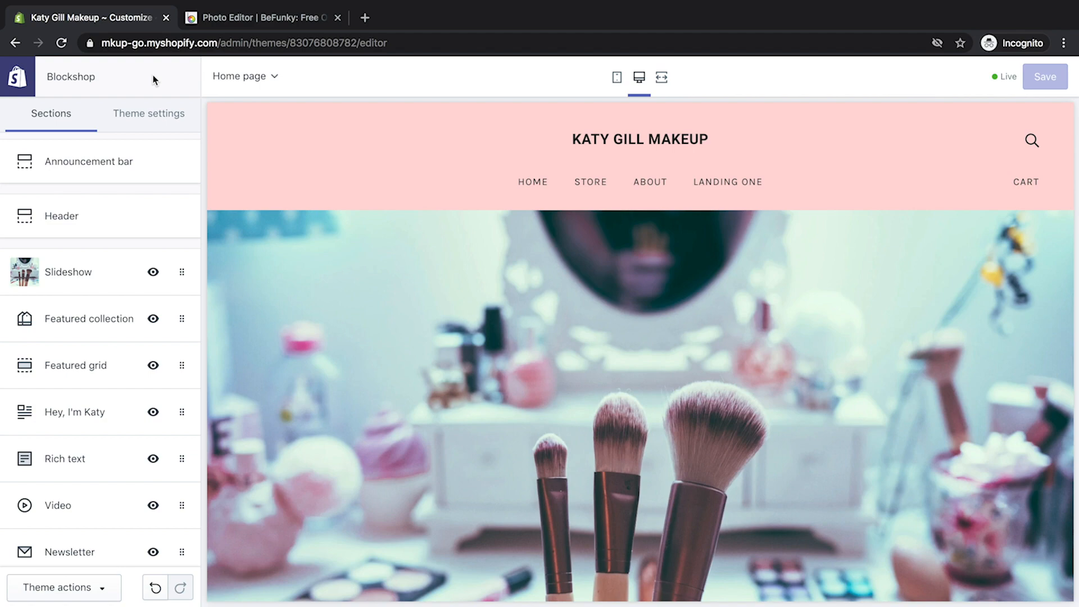
click(118, 371)
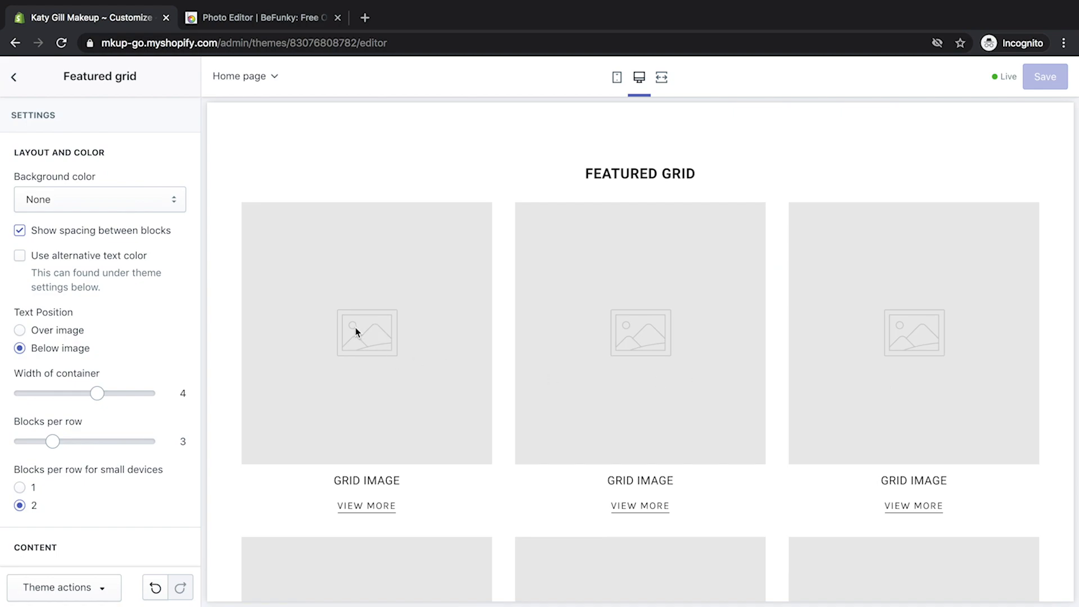
scroll(954, 380, up, 10)
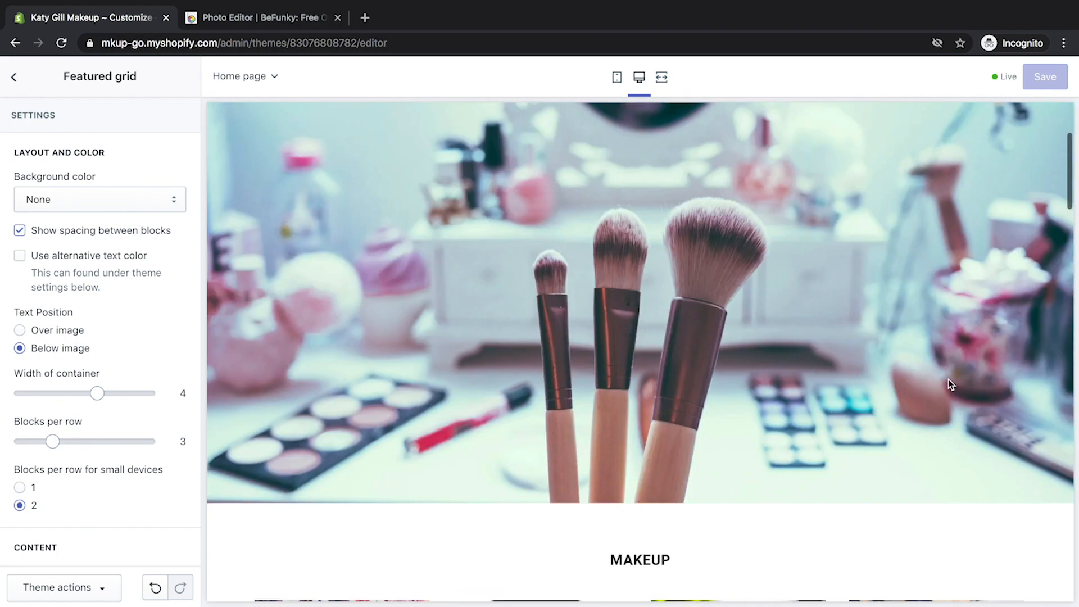
scroll(798, 353, down, 15)
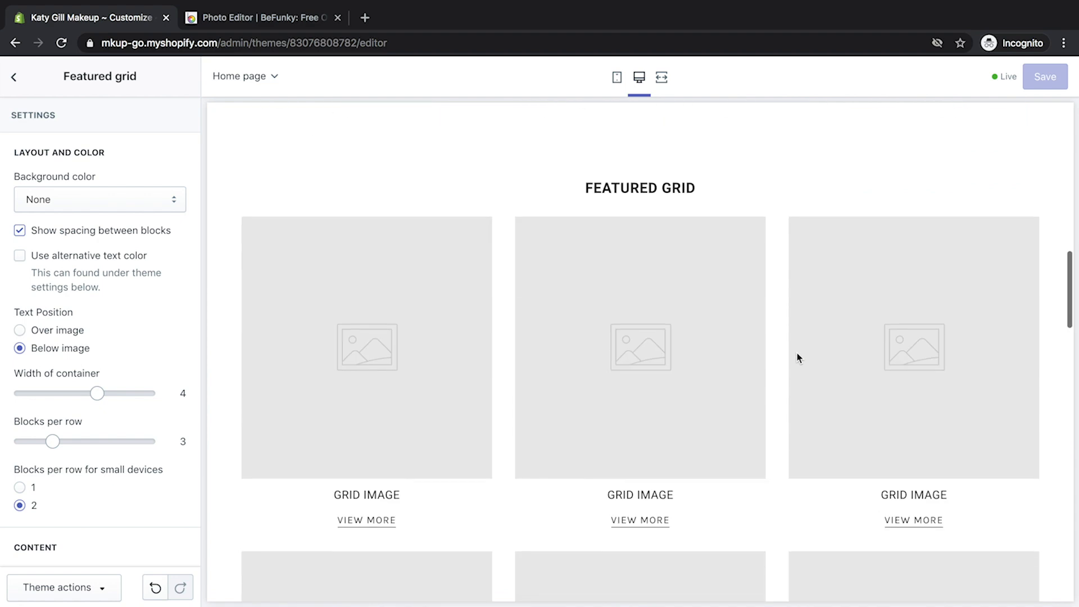
click(338, 18)
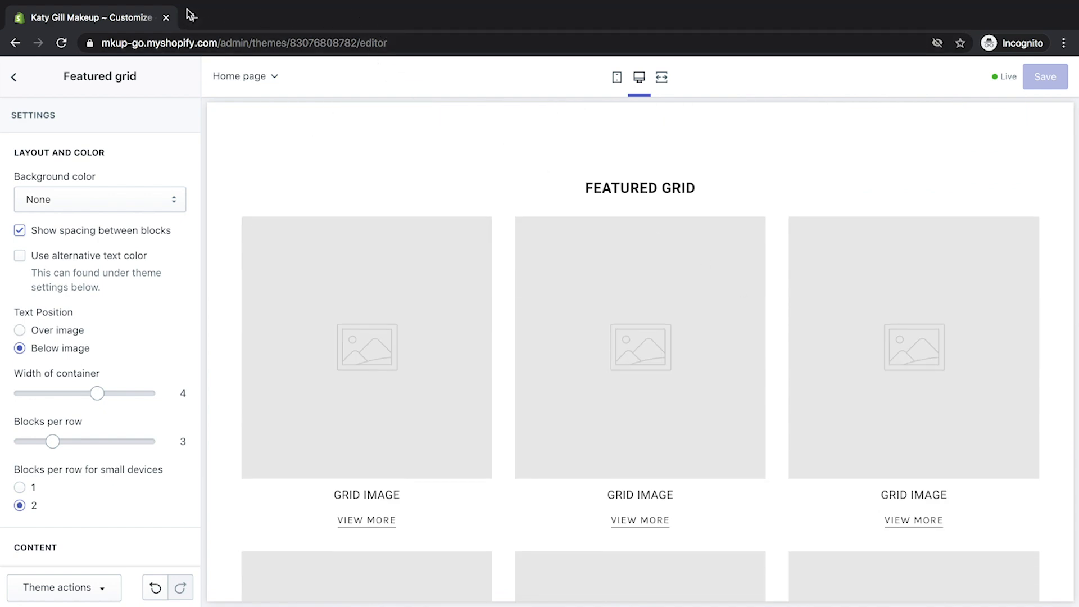
Load the store URL in a new tab, open LANDING ONE, then switch back to Customize
click(197, 18)
text(https://mkup-go.myshopify.com/)
key(Return)
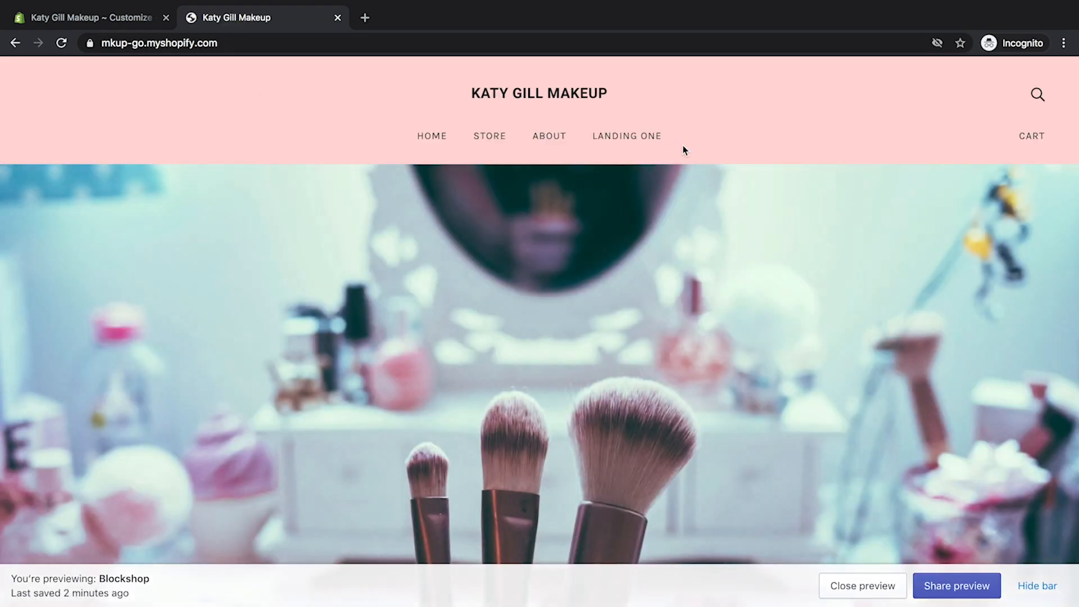
click(637, 137)
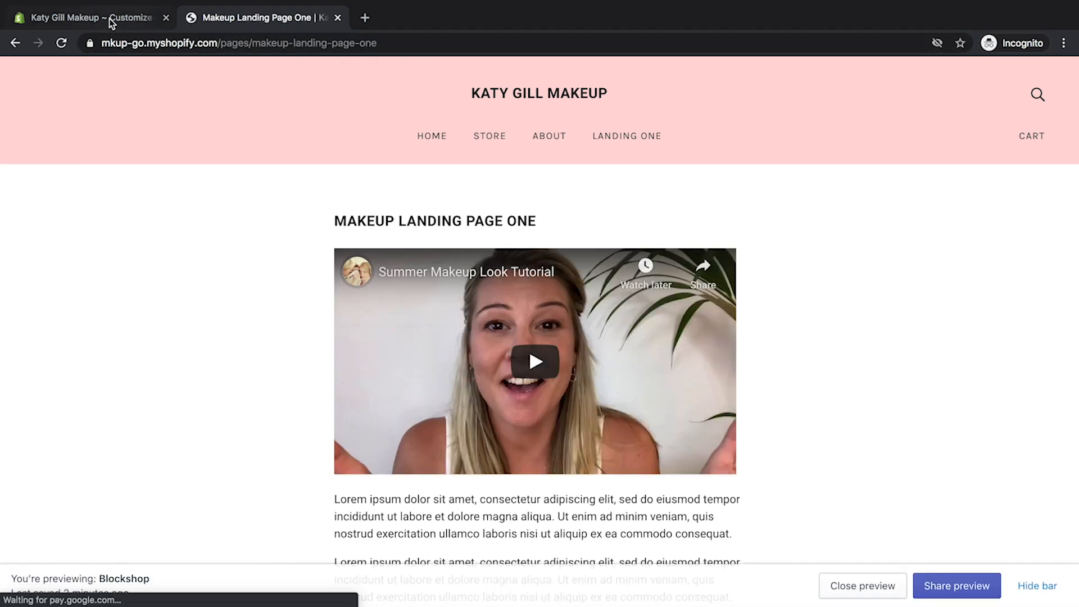
click(103, 18)
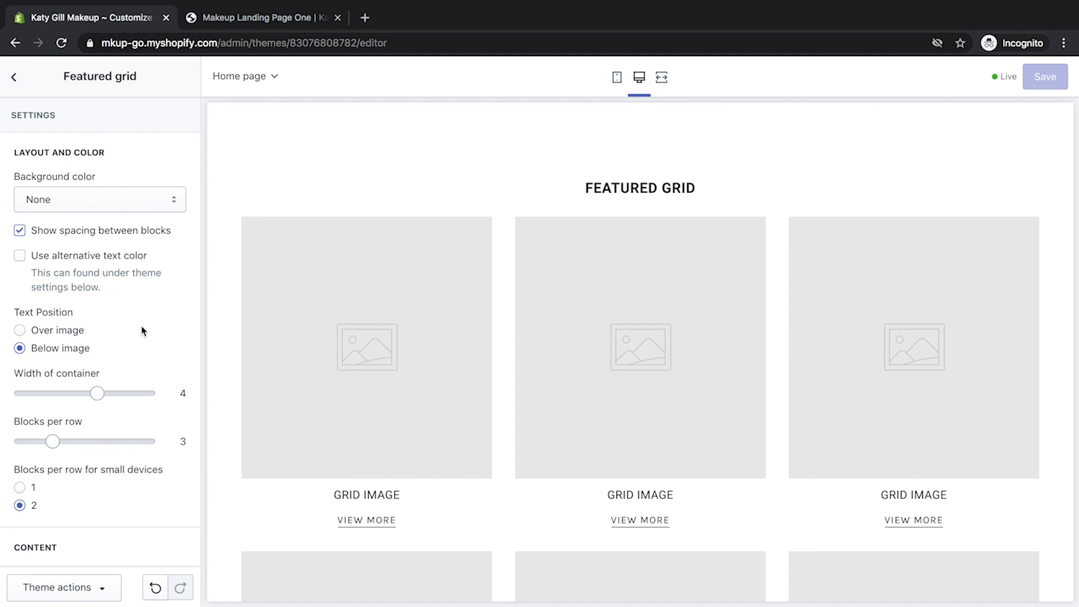
Delete the sixth and fifth Grid image blocks and expand the fourth one
scroll(142, 331, down, 3)
scroll(785, 431, down, 7)
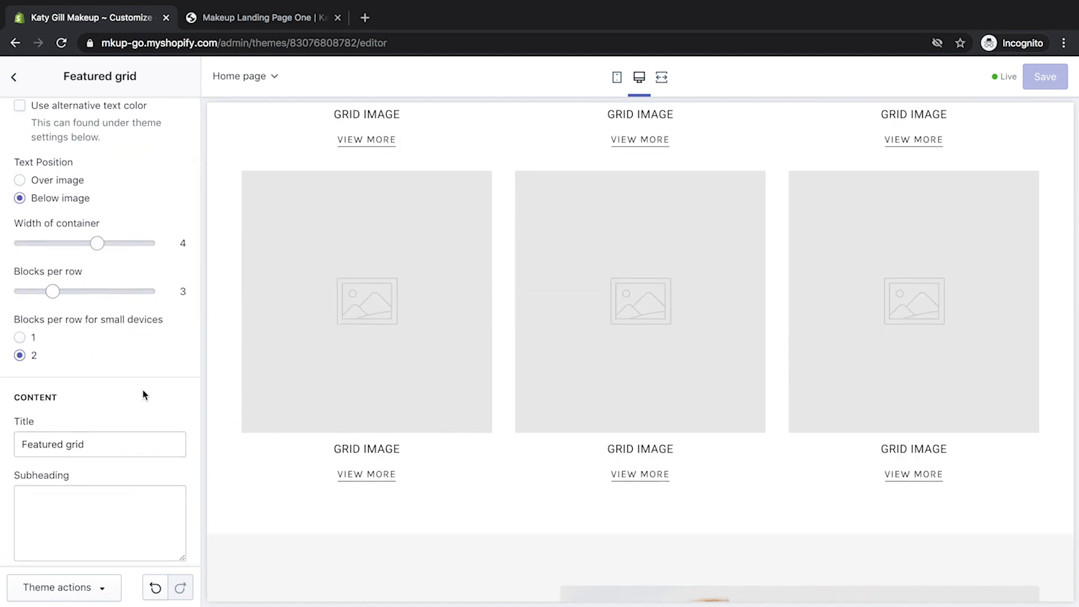
scroll(143, 395, down, 5)
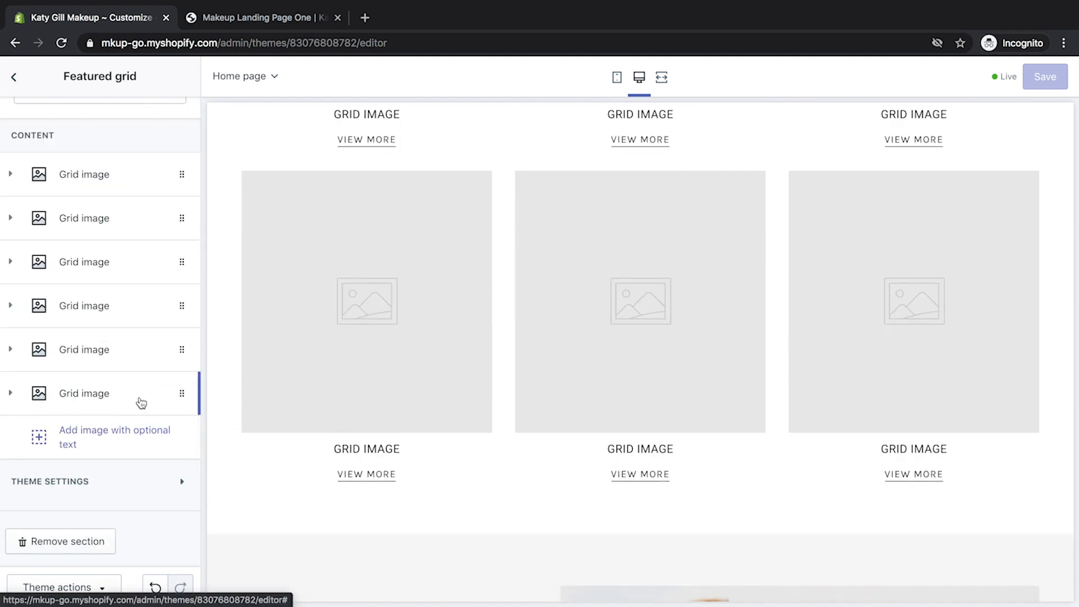
click(142, 402)
scroll(130, 461, down, 5)
click(83, 419)
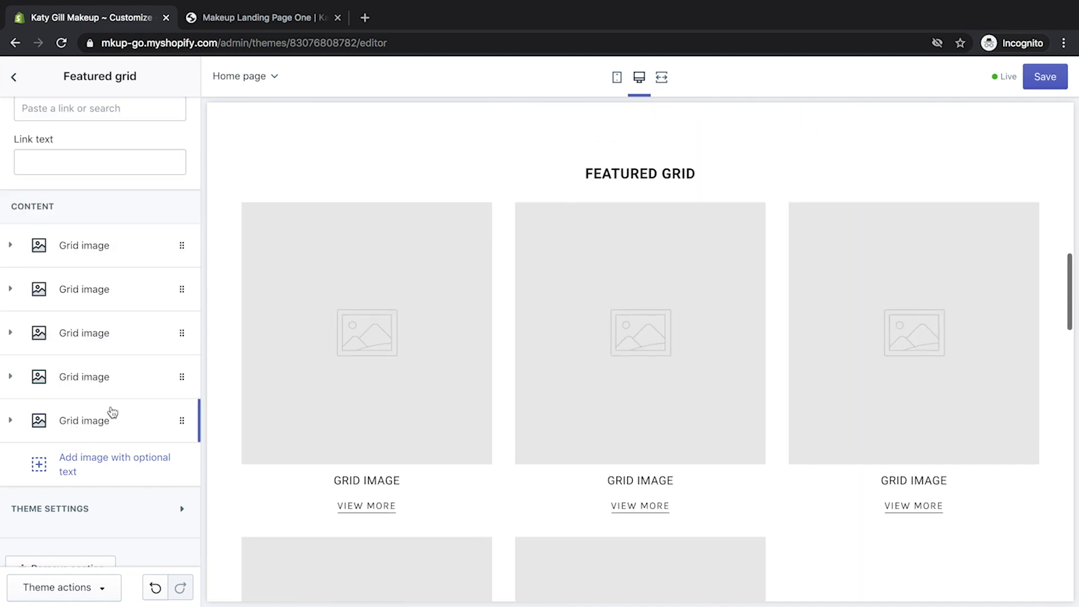
click(104, 410)
scroll(120, 439, down, 5)
click(84, 419)
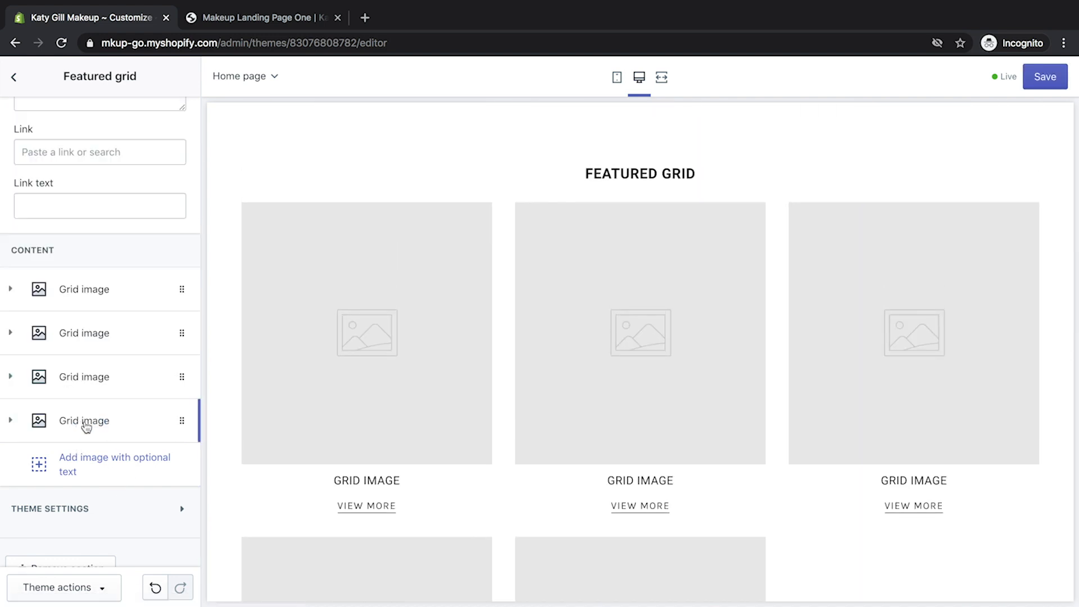
click(133, 409)
scroll(112, 427, down, 5)
Delete the fourth grid image block from the featured grid section
click(89, 421)
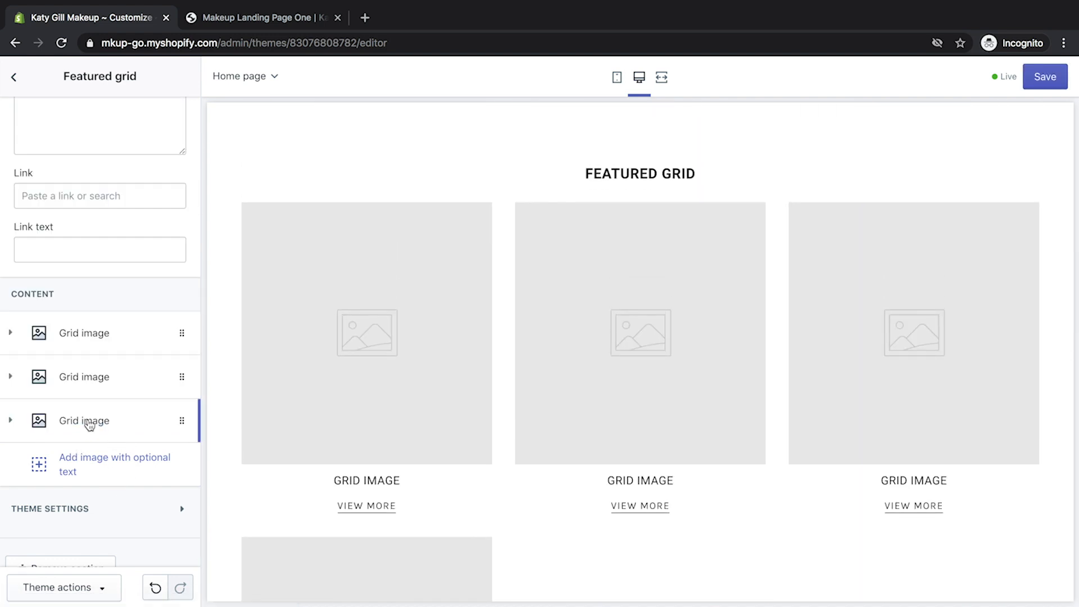
scroll(792, 434, up, 1)
scroll(178, 416, up, 3)
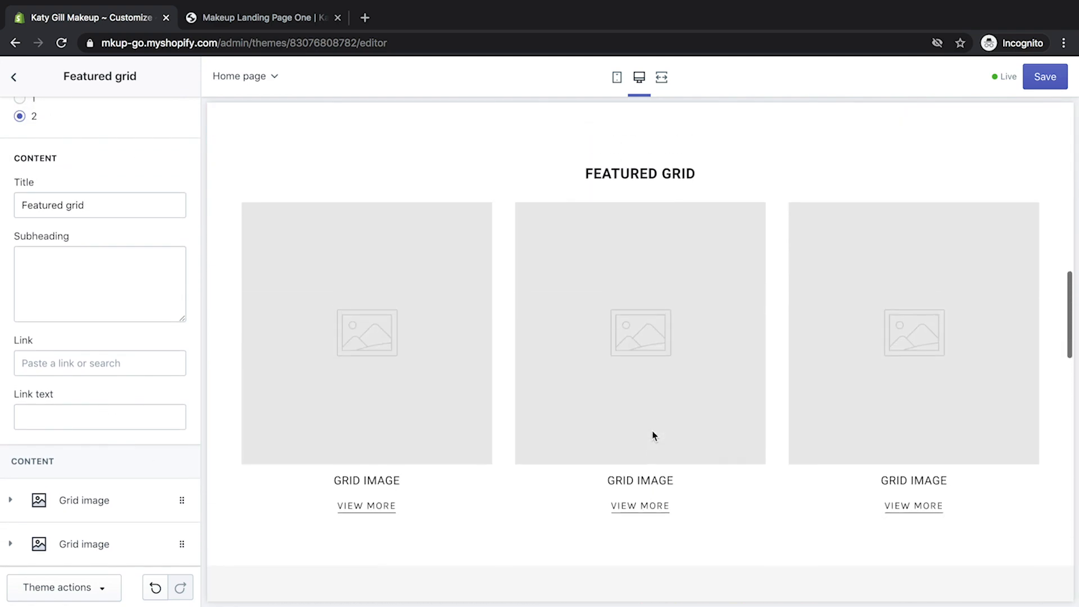
scroll(169, 405, up, 7)
scroll(126, 373, down, 4)
Replace the grid section's title with 'Landing pages'
triple_click(113, 394)
text(Lan)
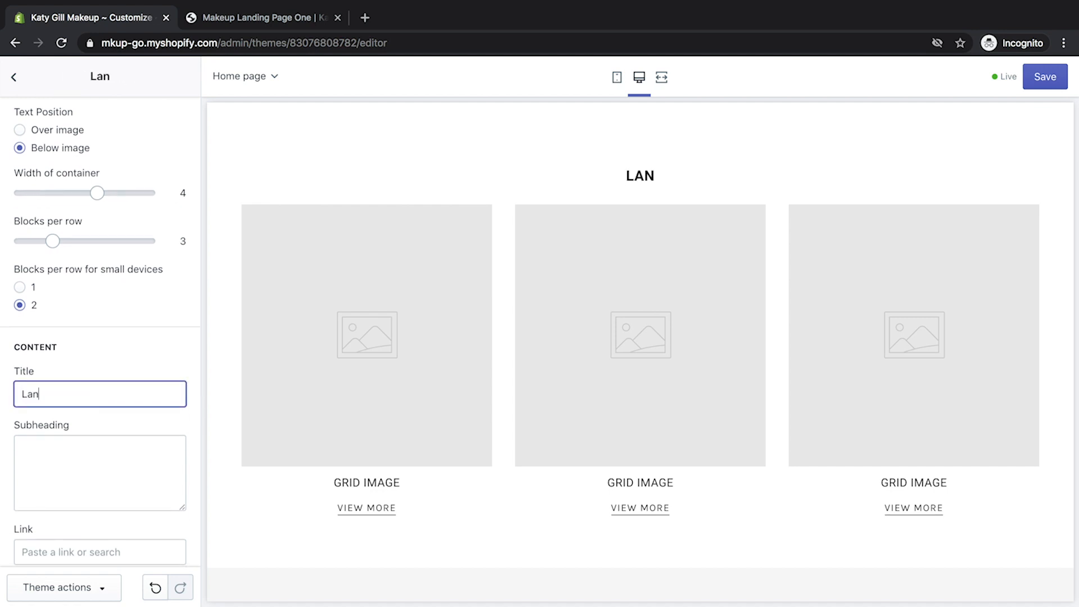
text(ding pages)
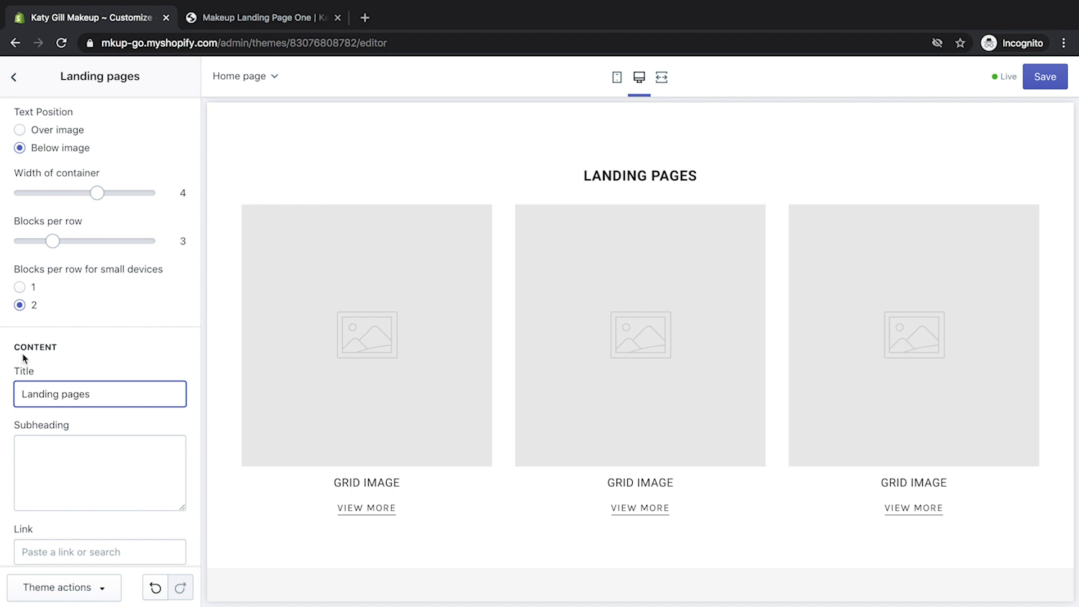
scroll(130, 350, down, 1)
scroll(144, 369, up, 1)
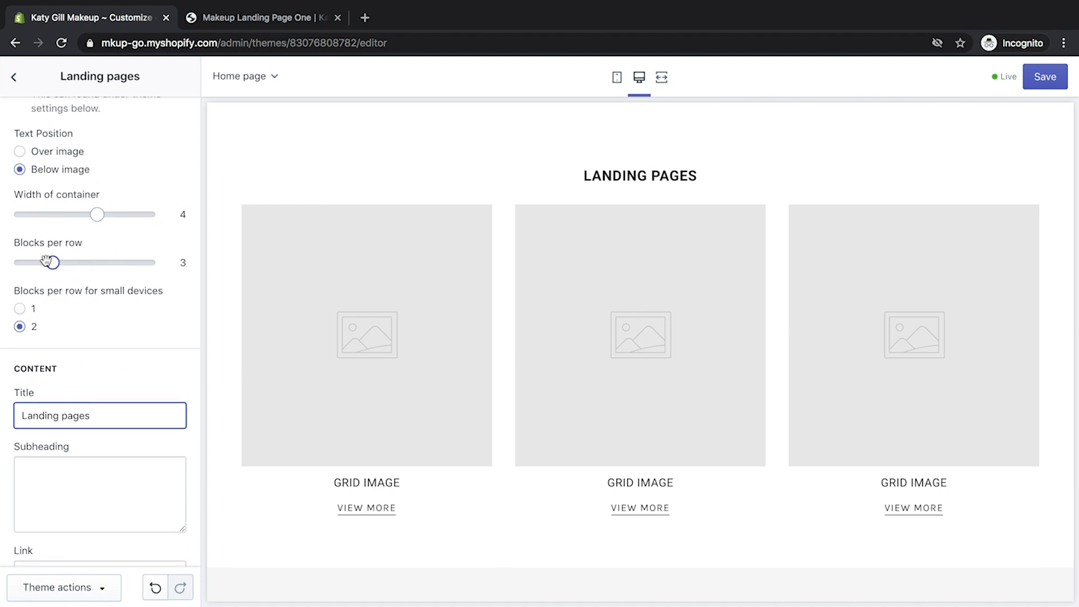
scroll(121, 274, up, 3)
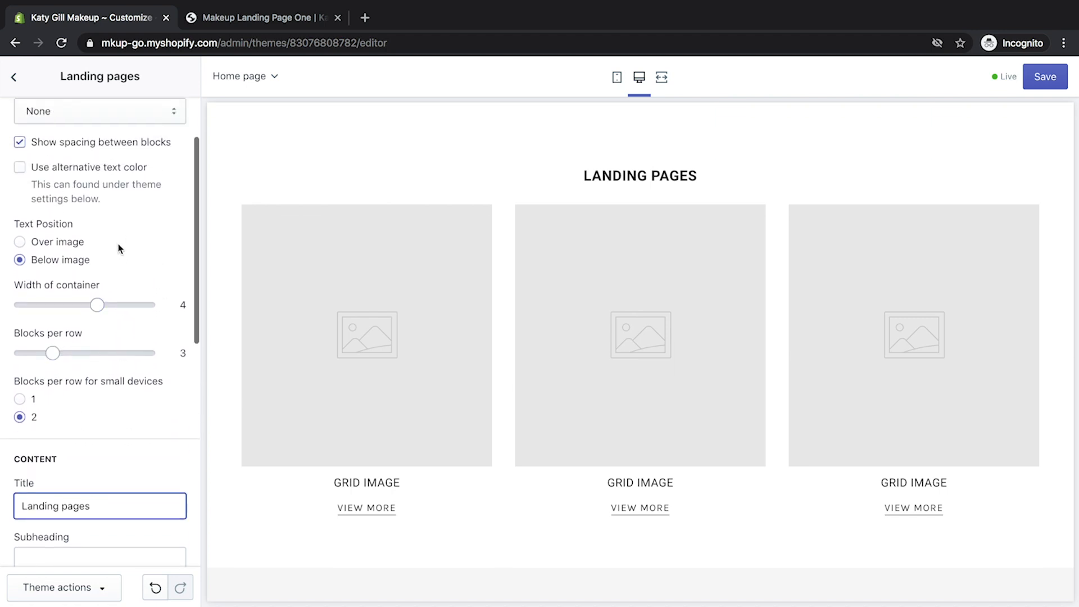
scroll(100, 218, up, 3)
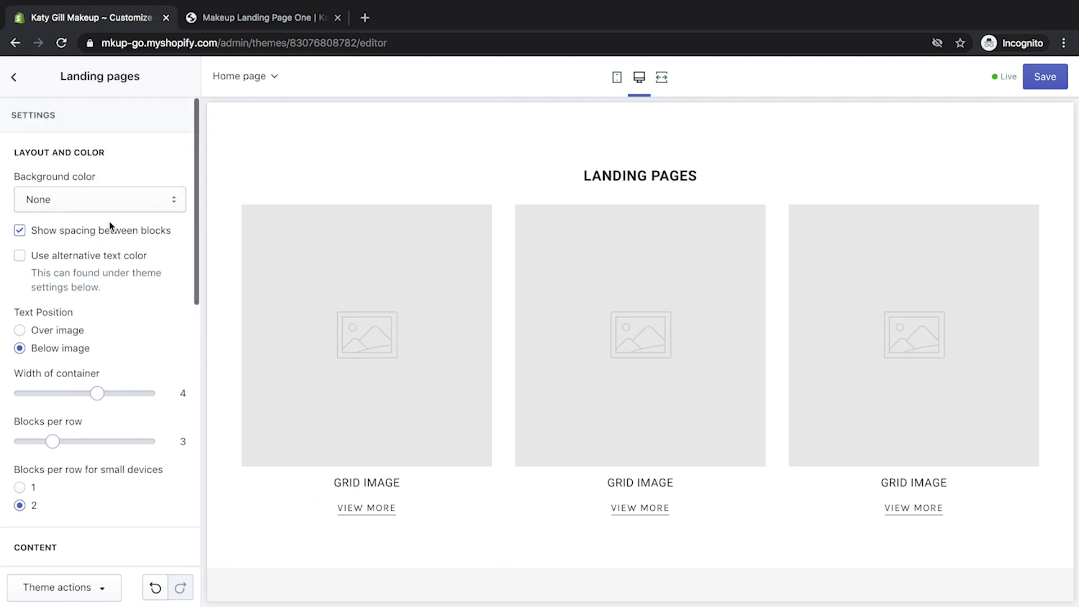
scroll(125, 239, down, 10)
scroll(125, 242, down, 2)
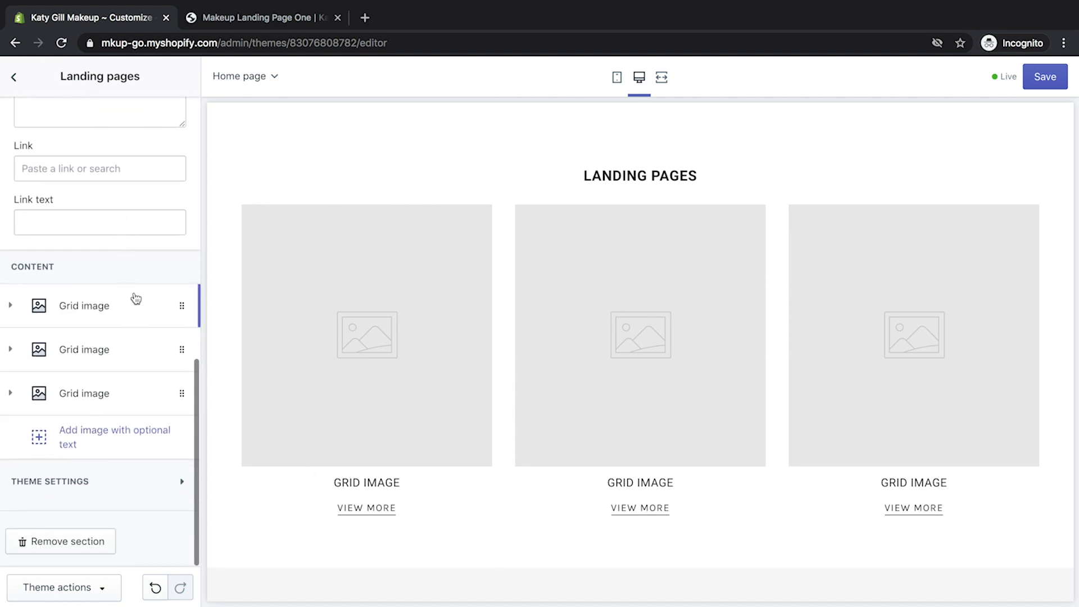
Upload face-1.jpg and set it as the first grid tile's image
click(138, 307)
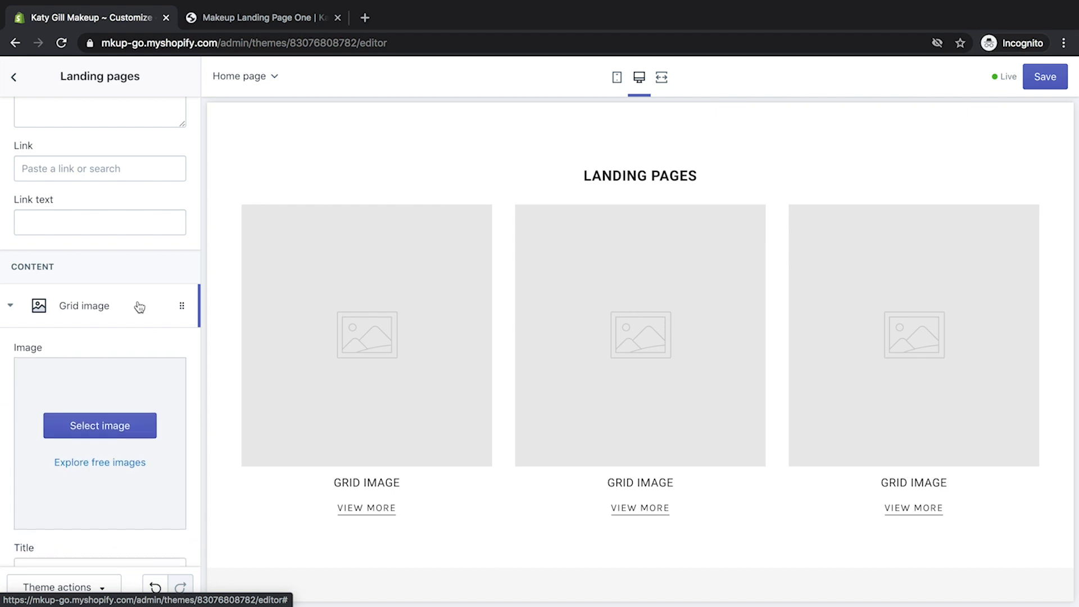
scroll(157, 359, down, 3)
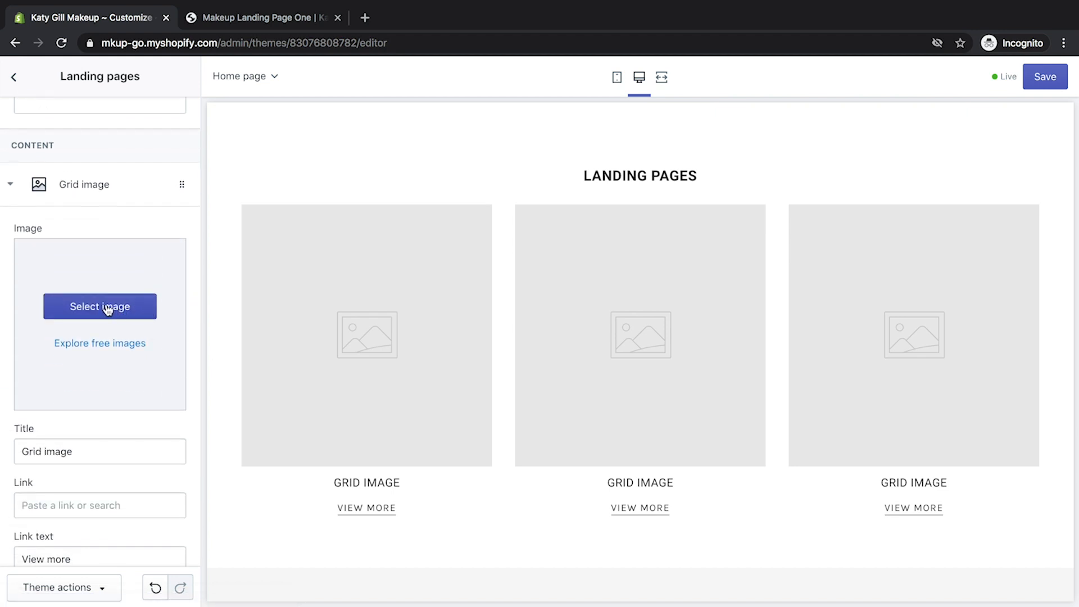
click(108, 310)
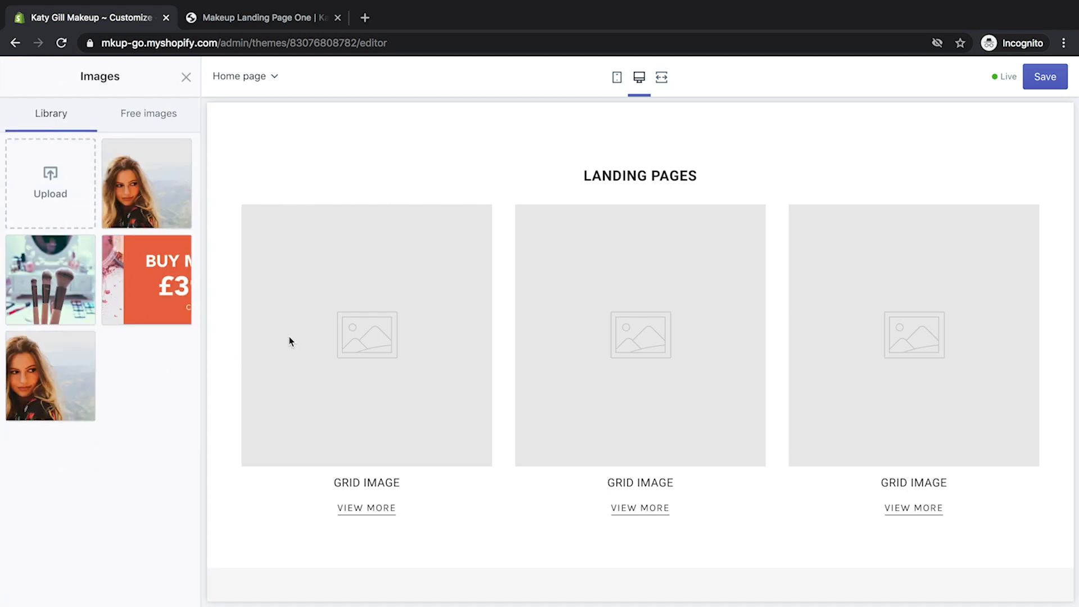
click(45, 187)
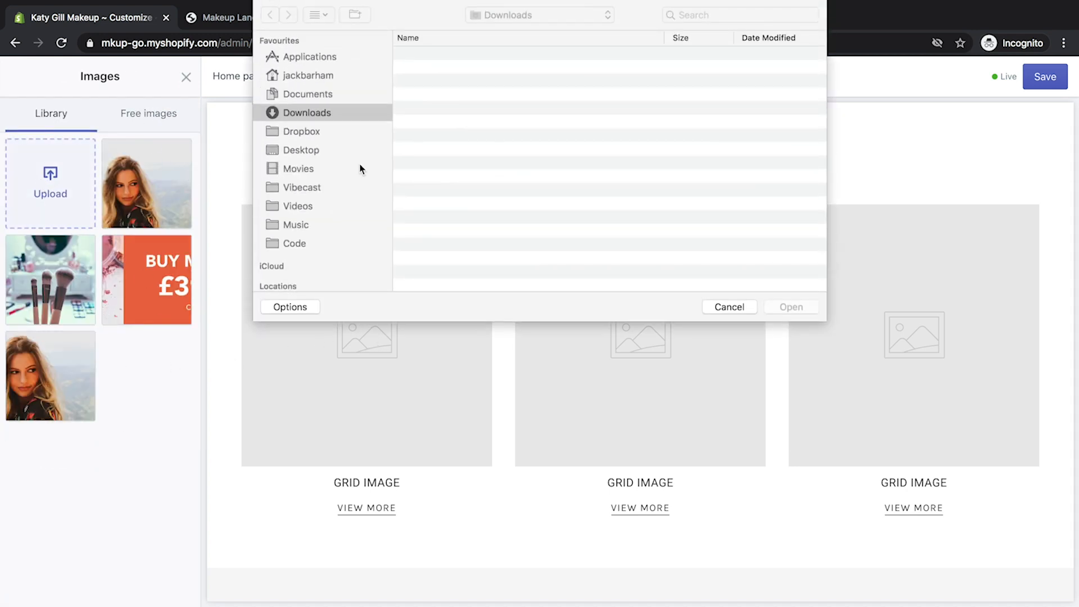
click(487, 97)
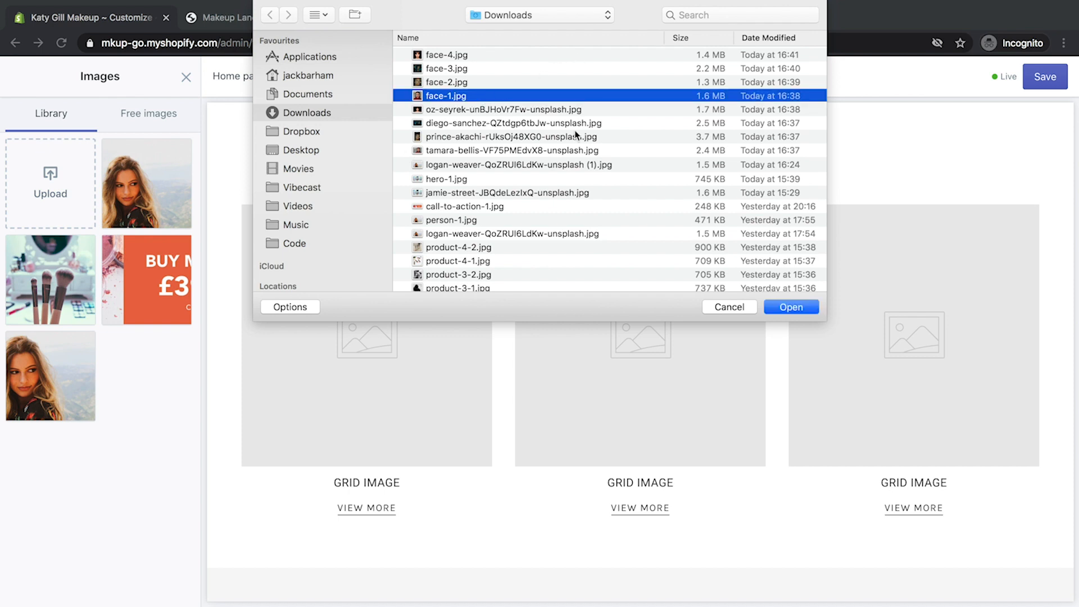
click(789, 308)
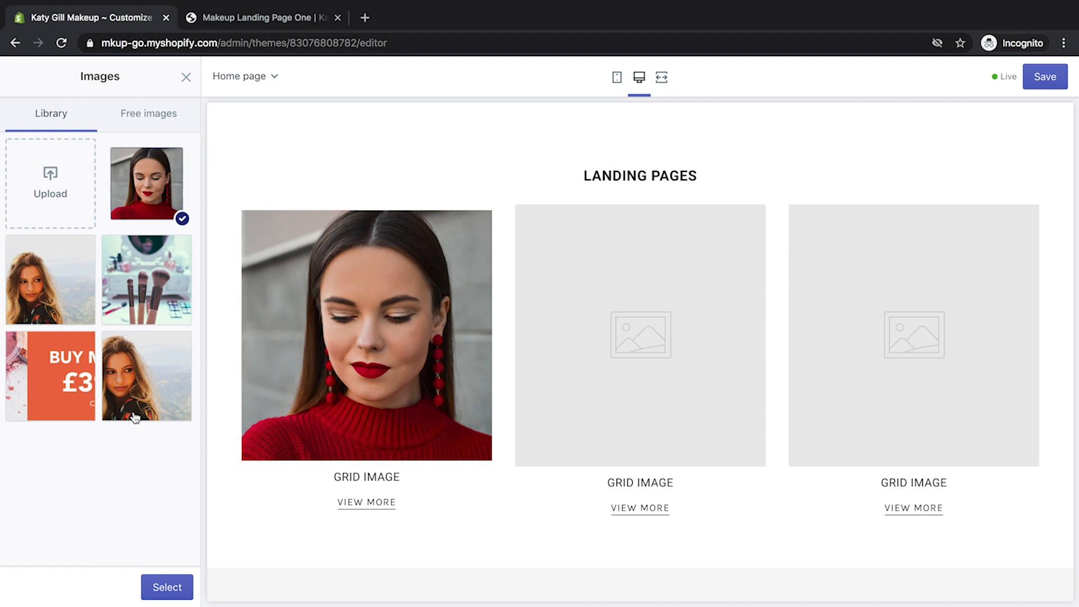
click(164, 586)
Retitle the first tile 'Lnanding One'
scroll(112, 467, down, 1)
drag(92, 436, 2, 437)
text(Lna)
key(BackSpace)
text(anding One)
Paste Makeup Landing Page One's web address into the tile link, then clear it
click(79, 492)
click(283, 22)
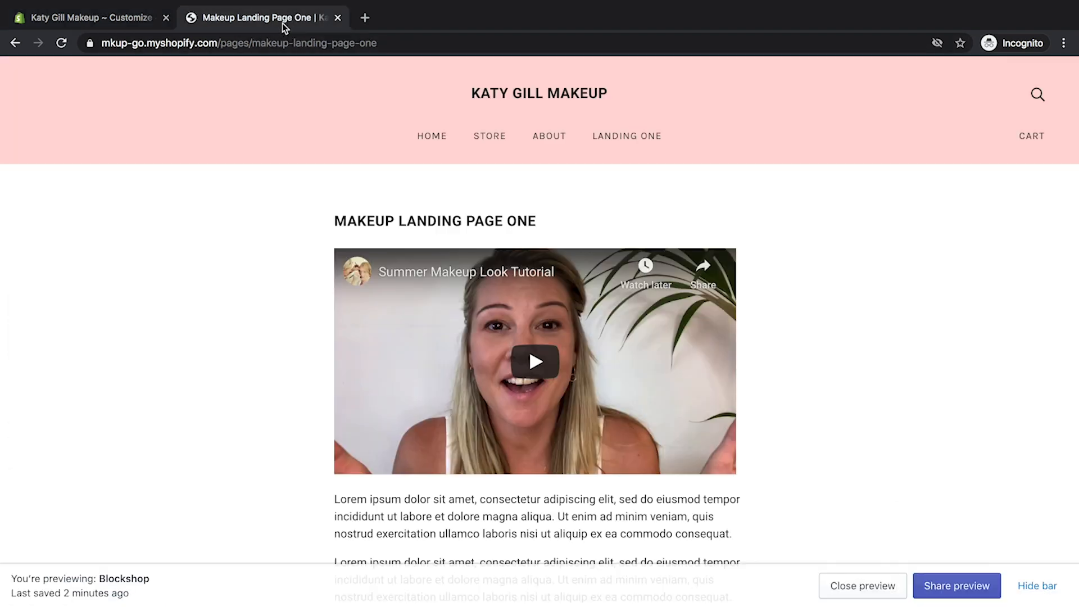
click(312, 45)
right_click(312, 45)
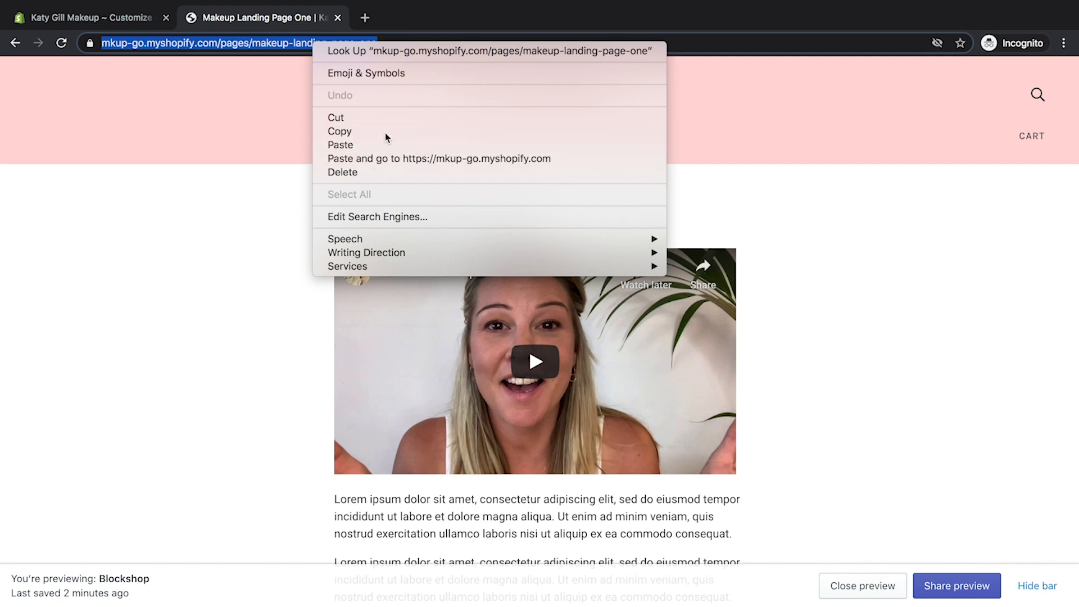
click(386, 133)
click(91, 18)
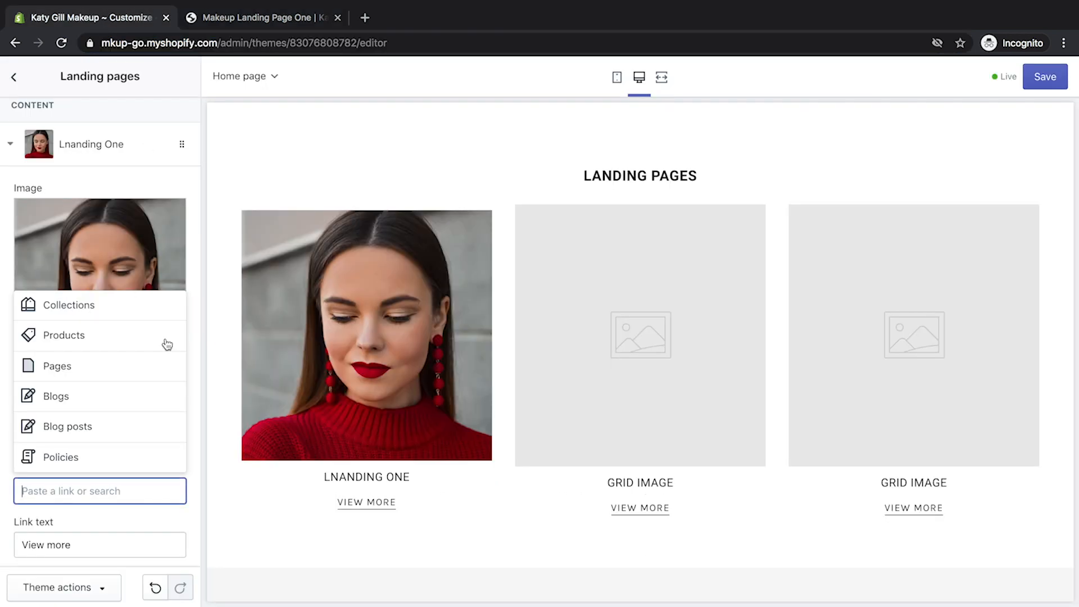
right_click(92, 492)
click(147, 485)
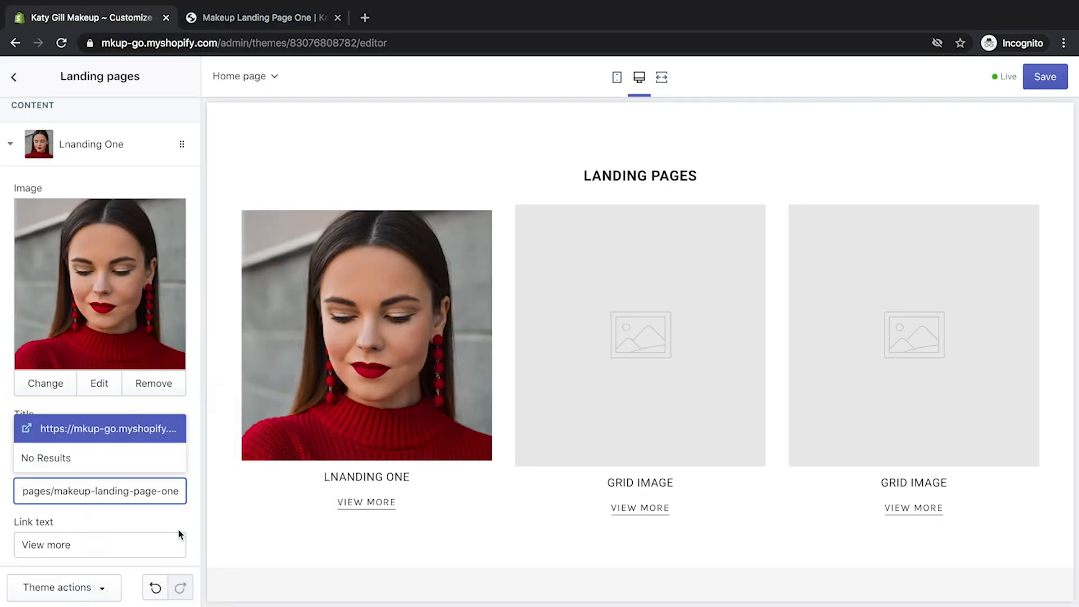
key(super+a)
key(BackSpace)
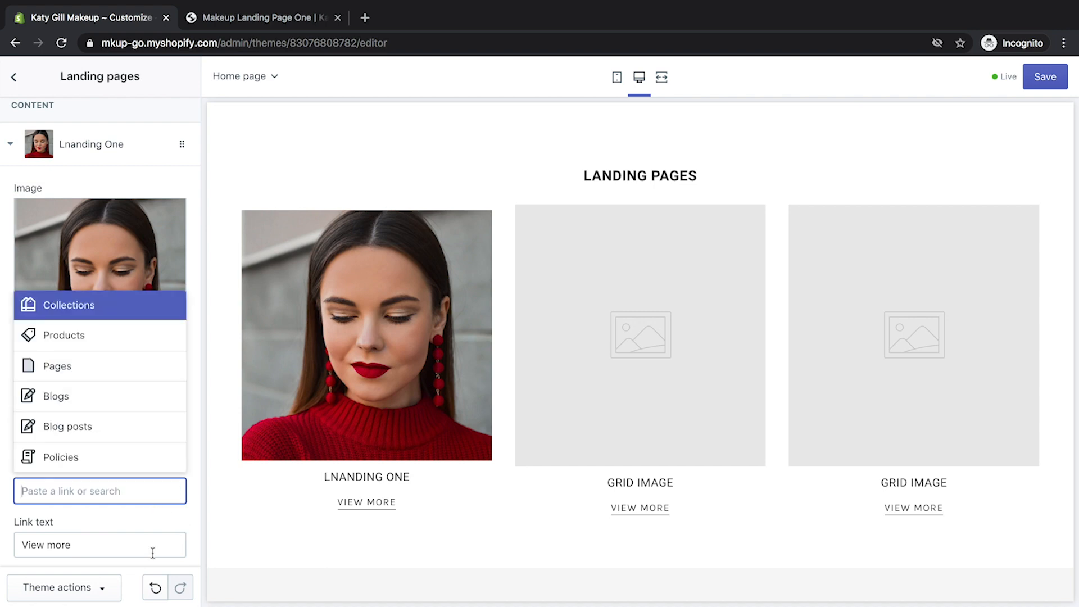
Link the first tile to Makeup Landing Page One from the store's pages
click(125, 371)
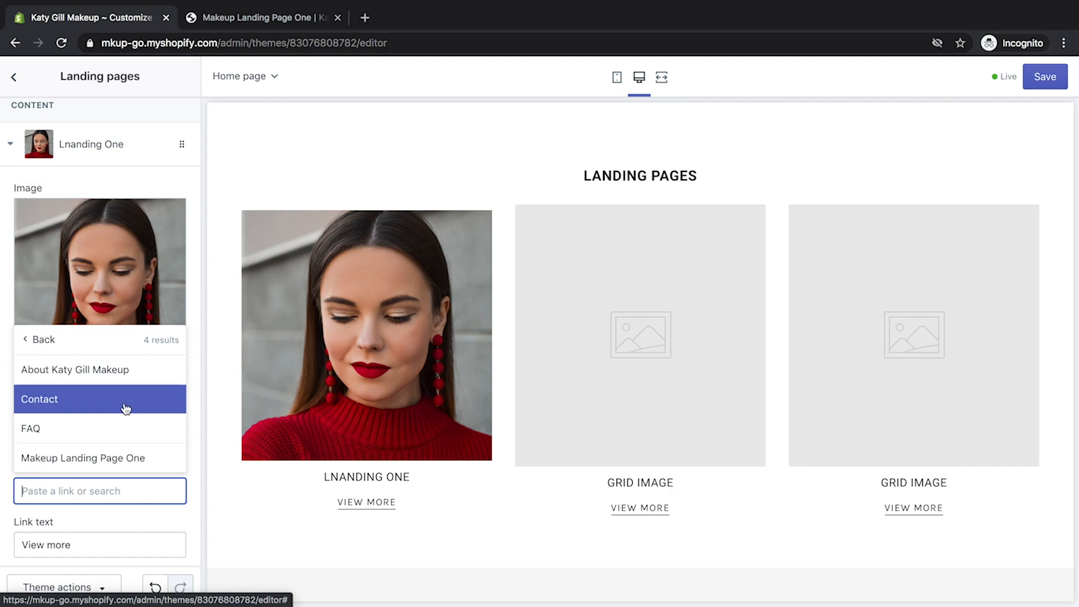
click(130, 462)
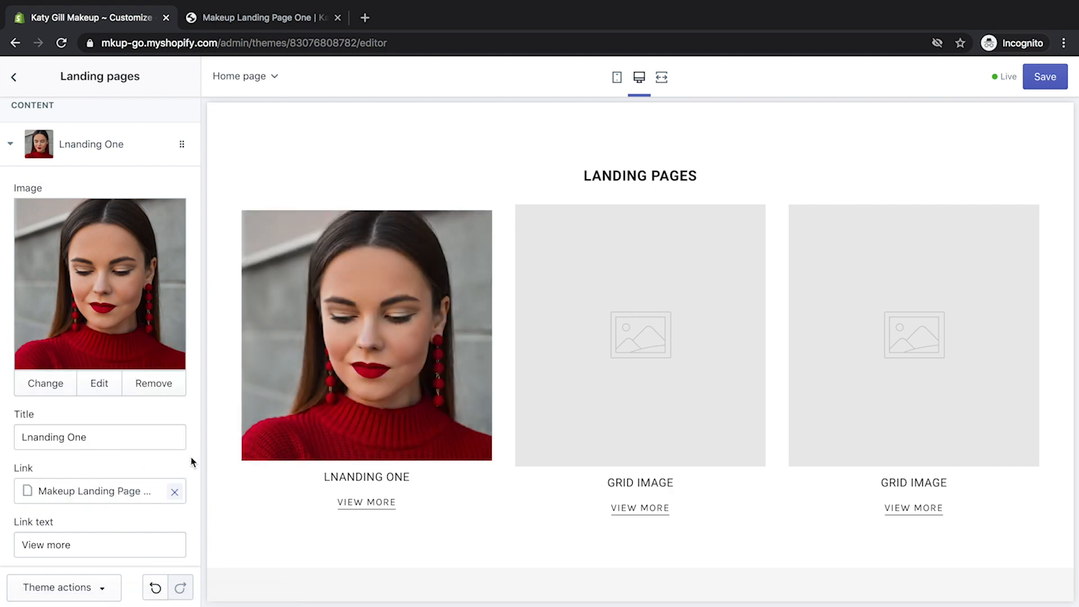
scroll(192, 455, down, 5)
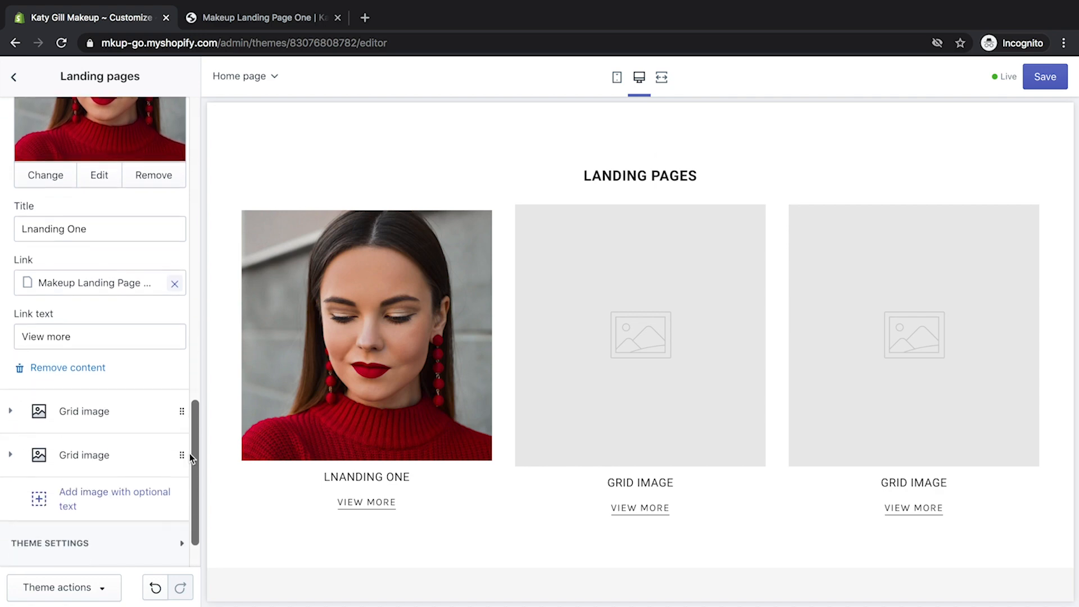
scroll(181, 449, up, 7)
scroll(179, 452, down, 2)
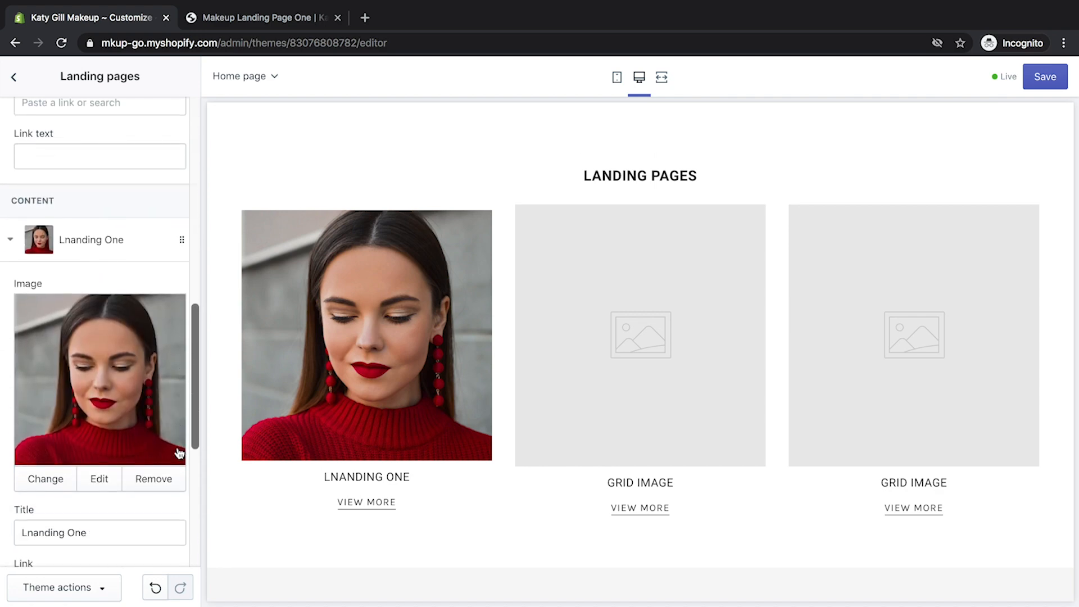
scroll(169, 442, up, 1)
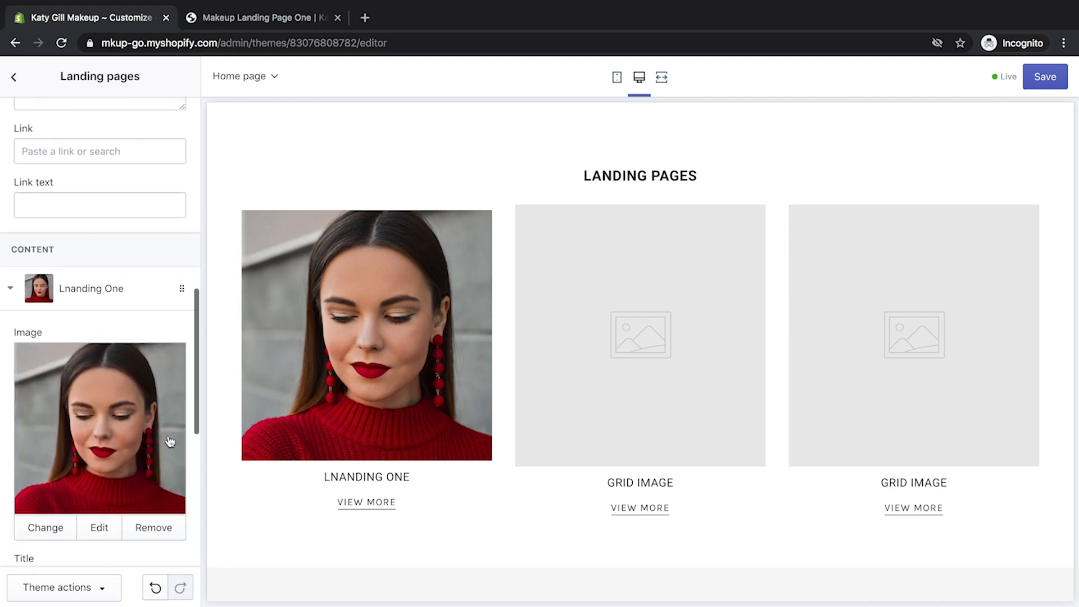
scroll(170, 440, down, 3)
scroll(166, 439, down, 5)
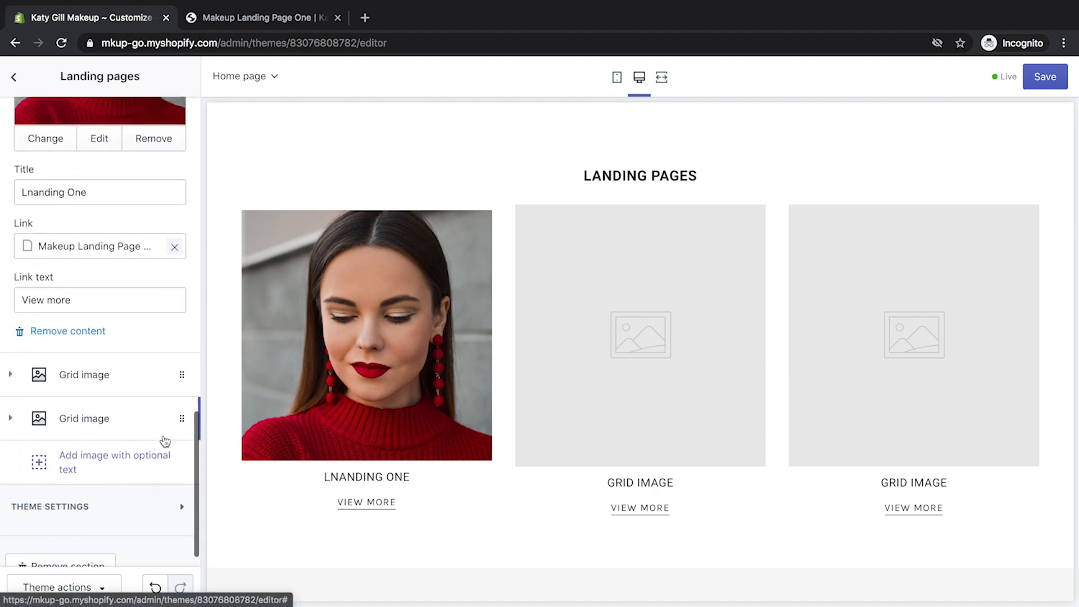
Upload face-2.jpg and set it as the second grid tile's image
click(126, 384)
click(113, 241)
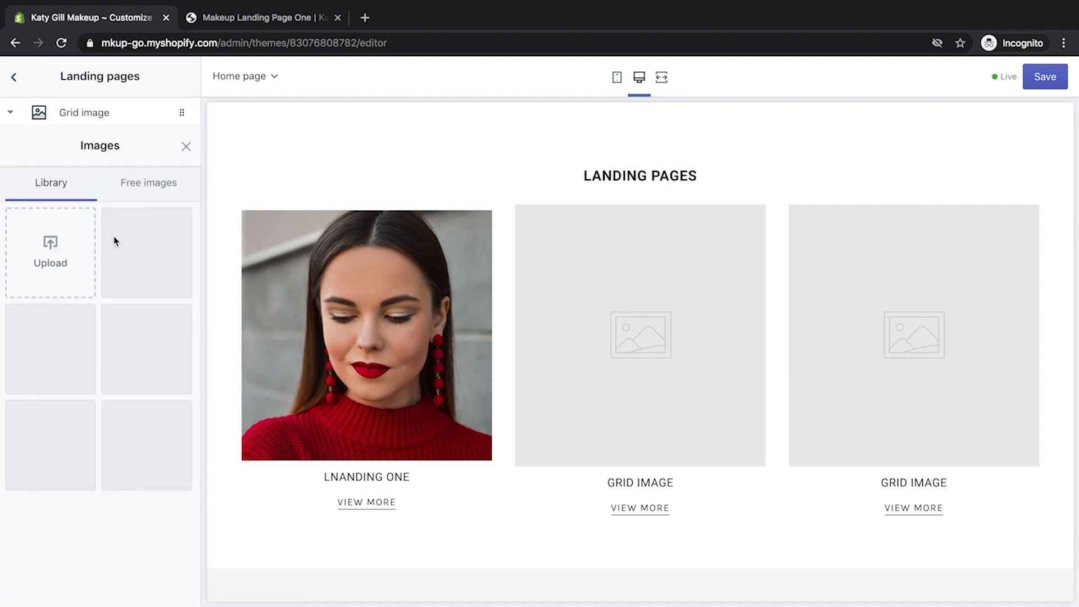
click(50, 187)
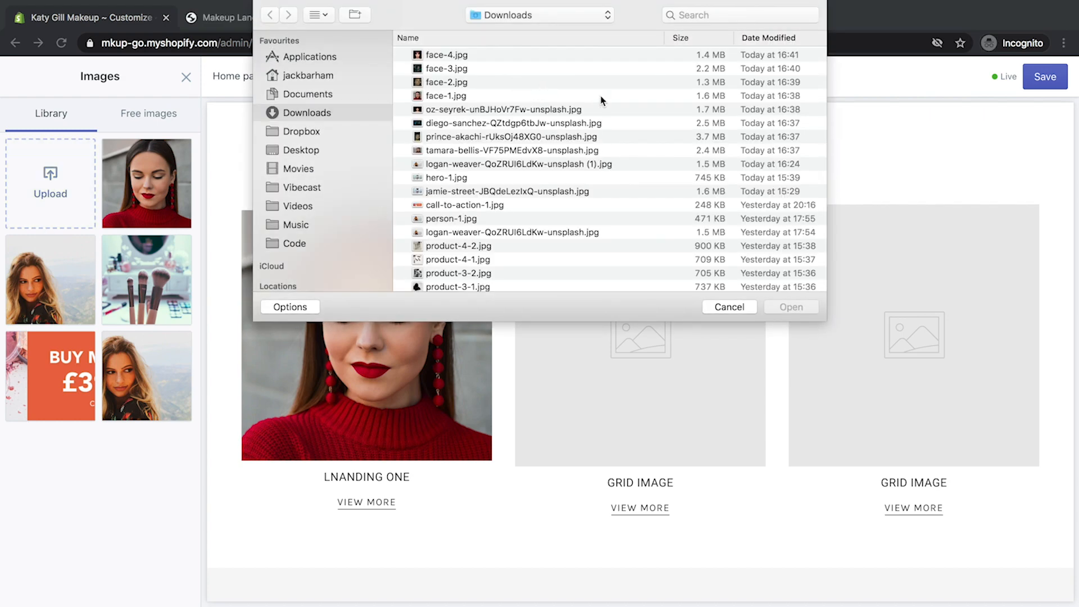
click(455, 82)
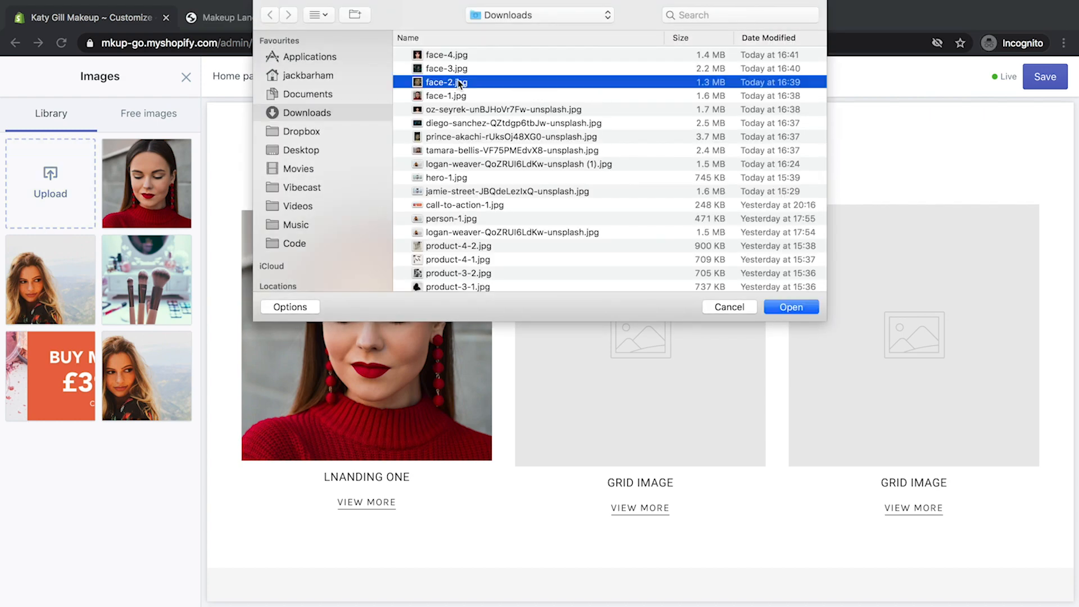
click(792, 307)
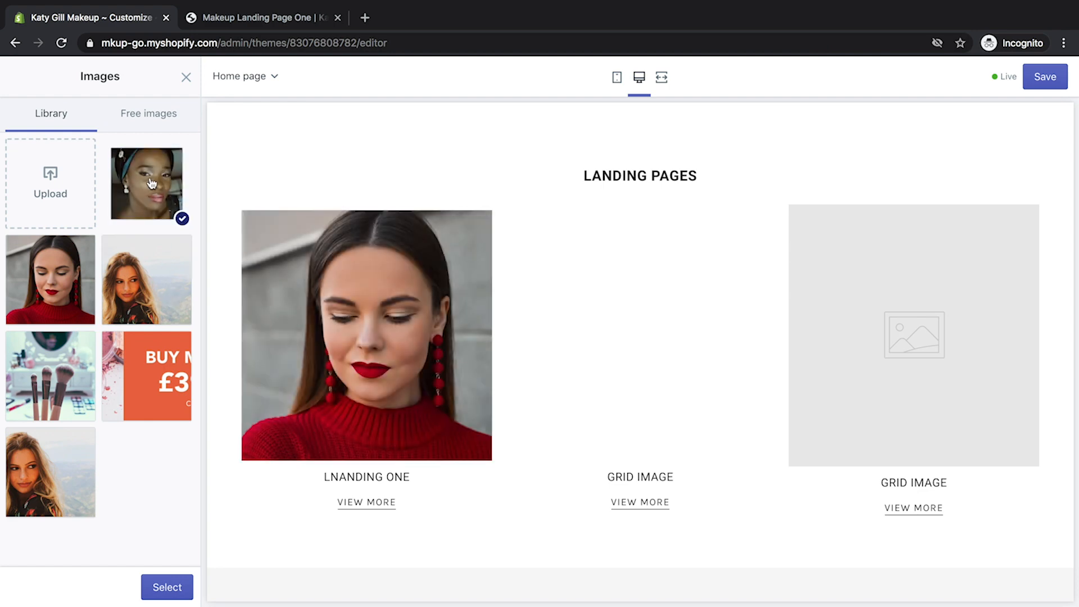
click(167, 587)
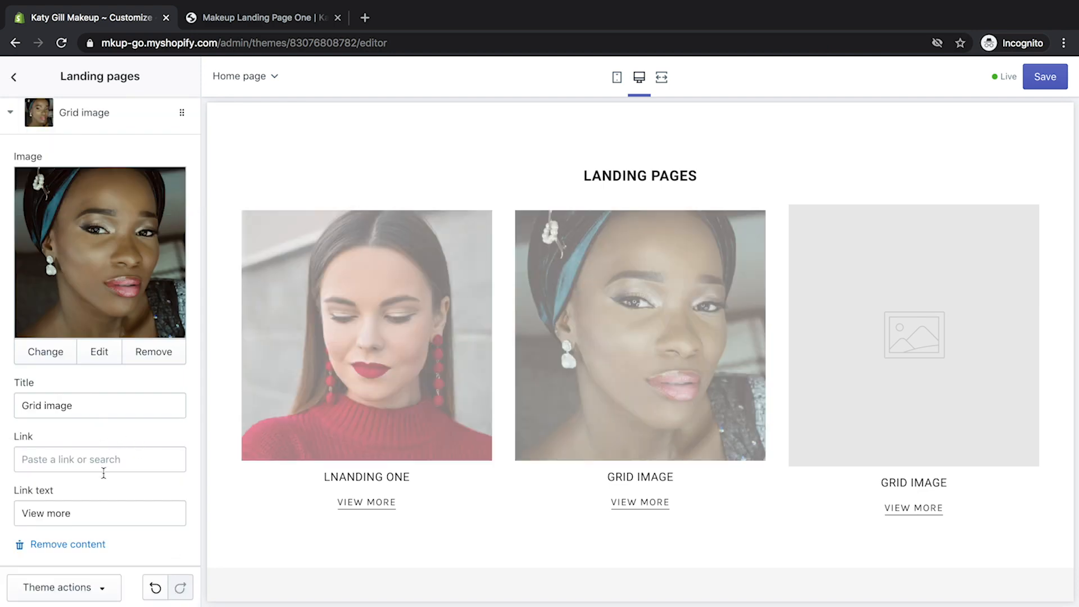
Link the second tile to Makeup Landing Page One and title it 'Landing Two'
click(106, 460)
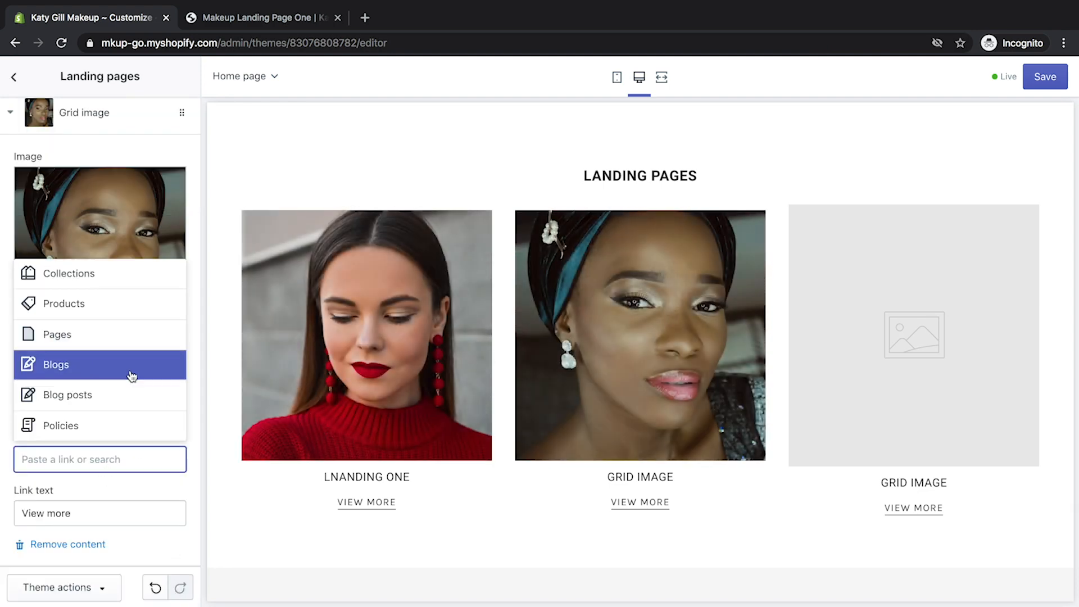
click(133, 335)
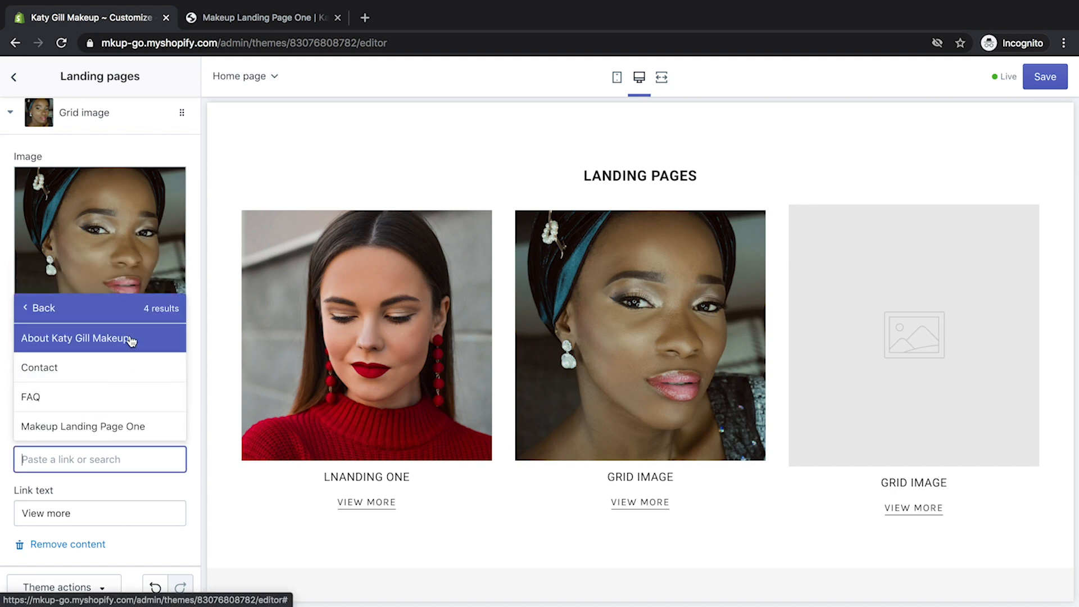
click(102, 426)
click(102, 403)
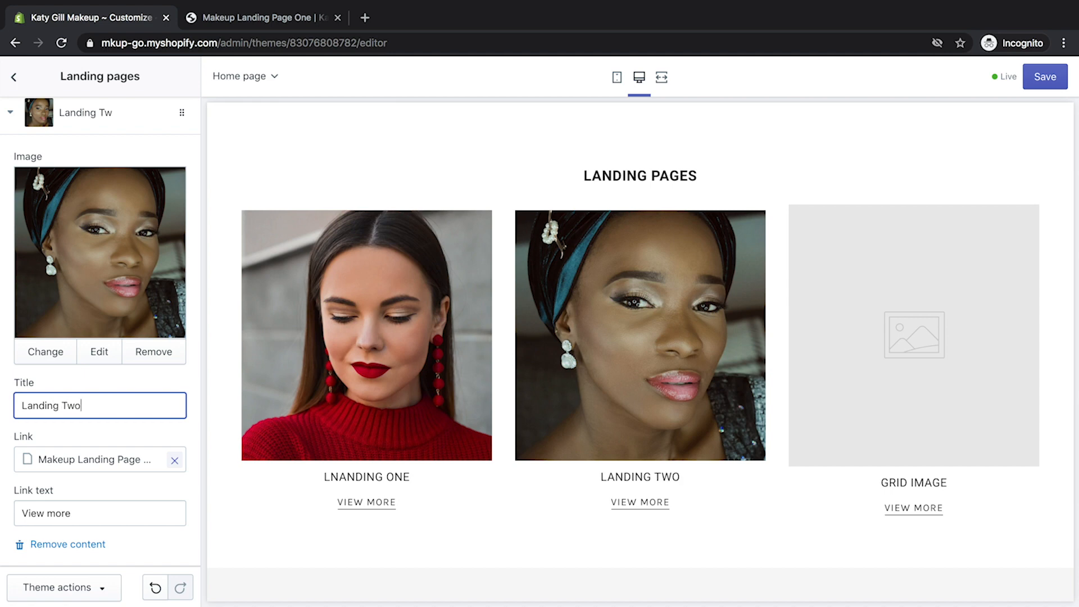
scroll(171, 535, down, 4)
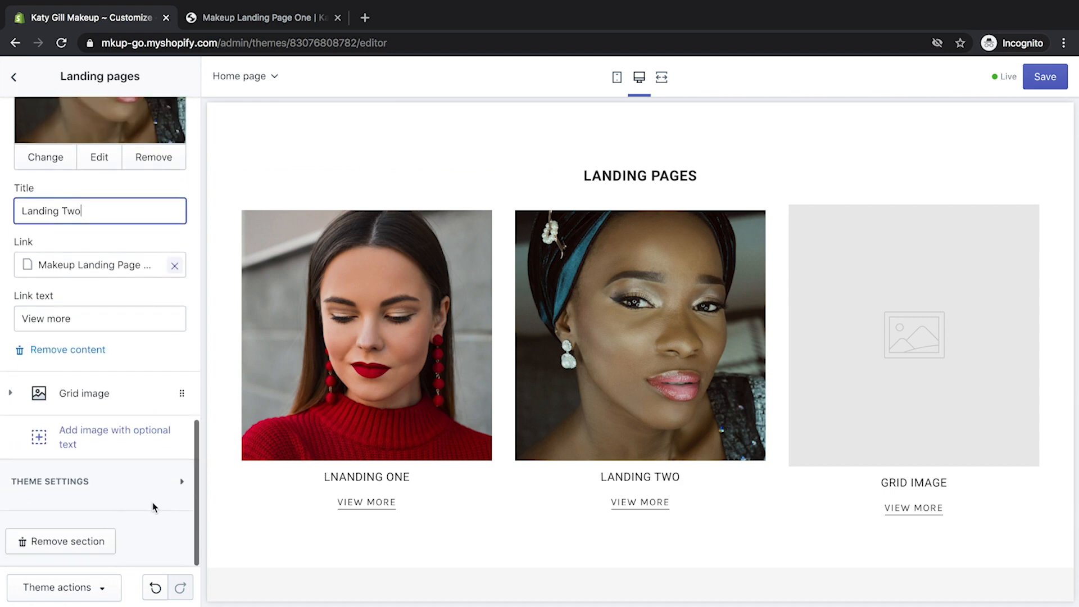
Upload face-3.jpg and set it as the third grid tile's image
click(142, 392)
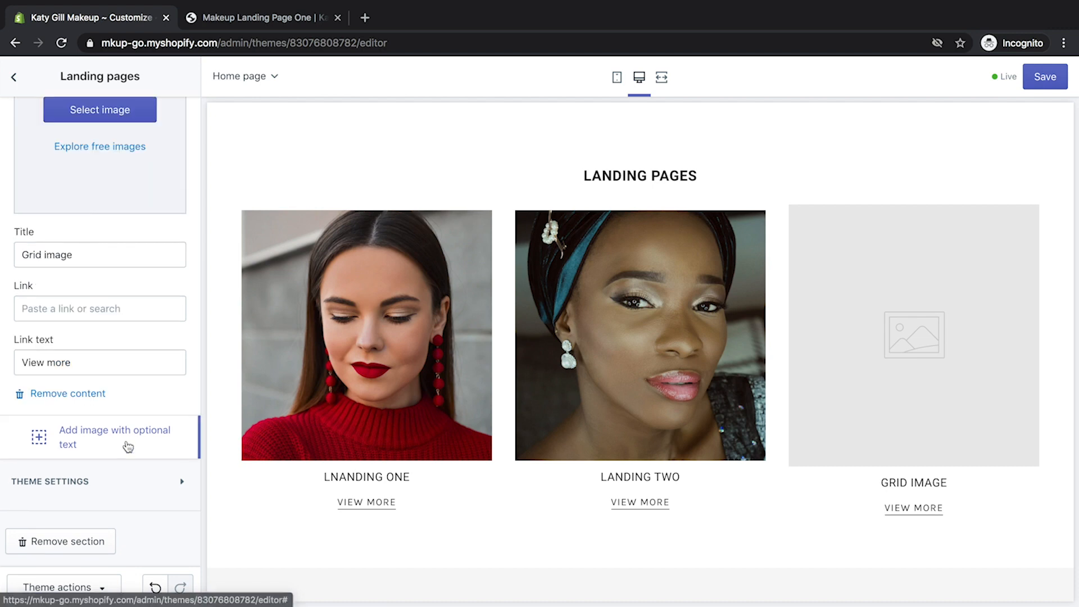
scroll(130, 216, up, 1)
click(120, 171)
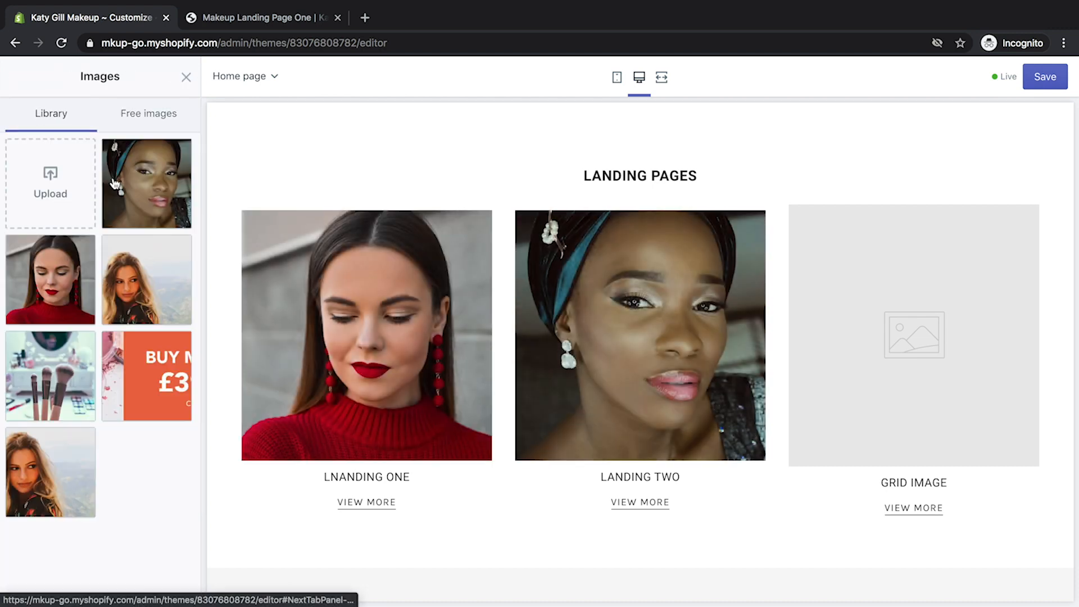
click(47, 190)
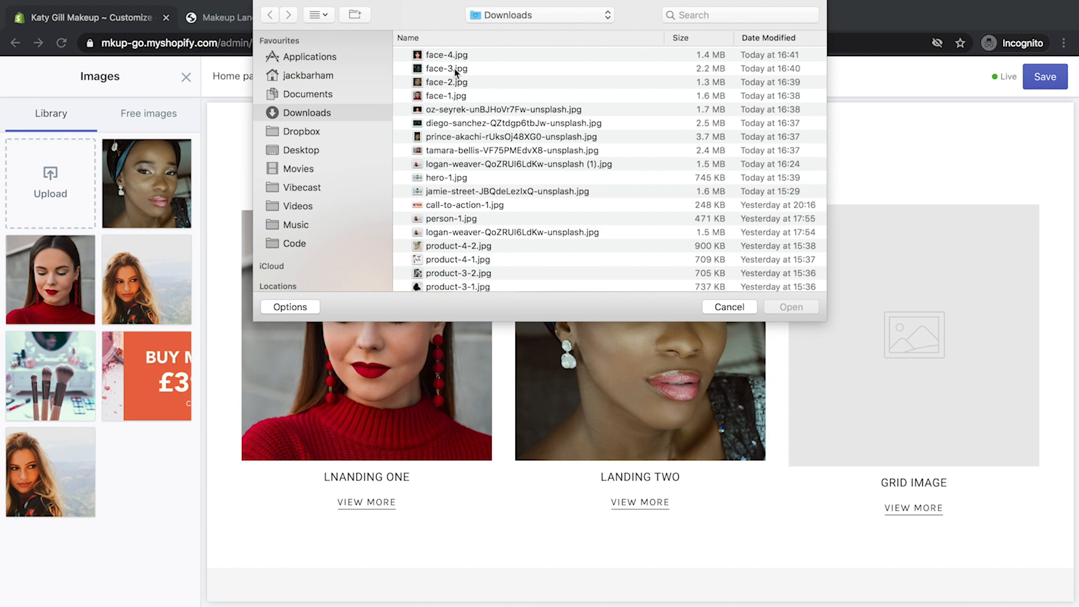
click(454, 68)
click(800, 309)
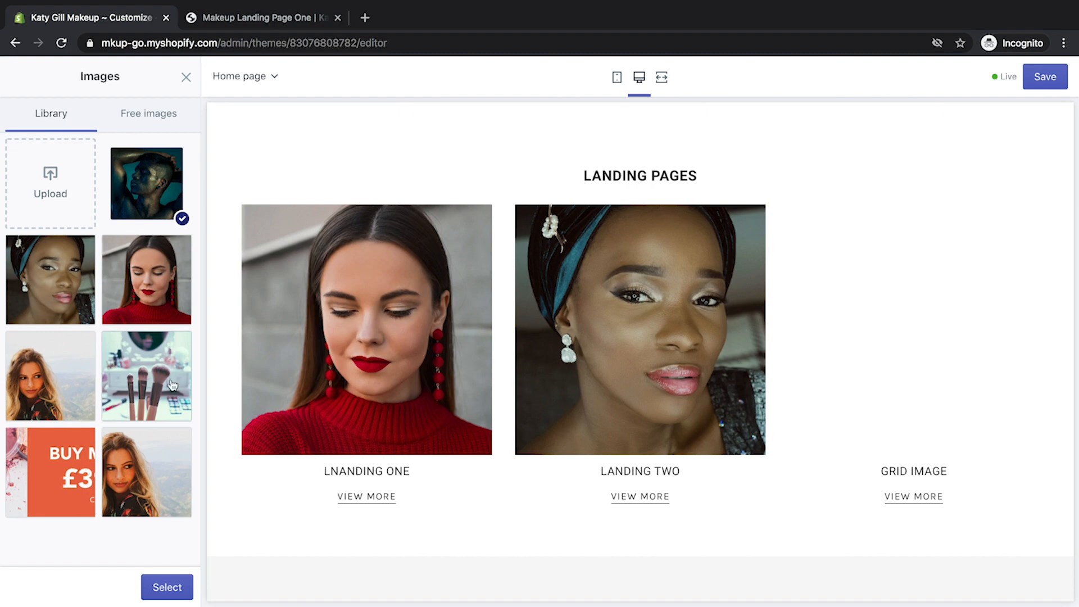
click(174, 586)
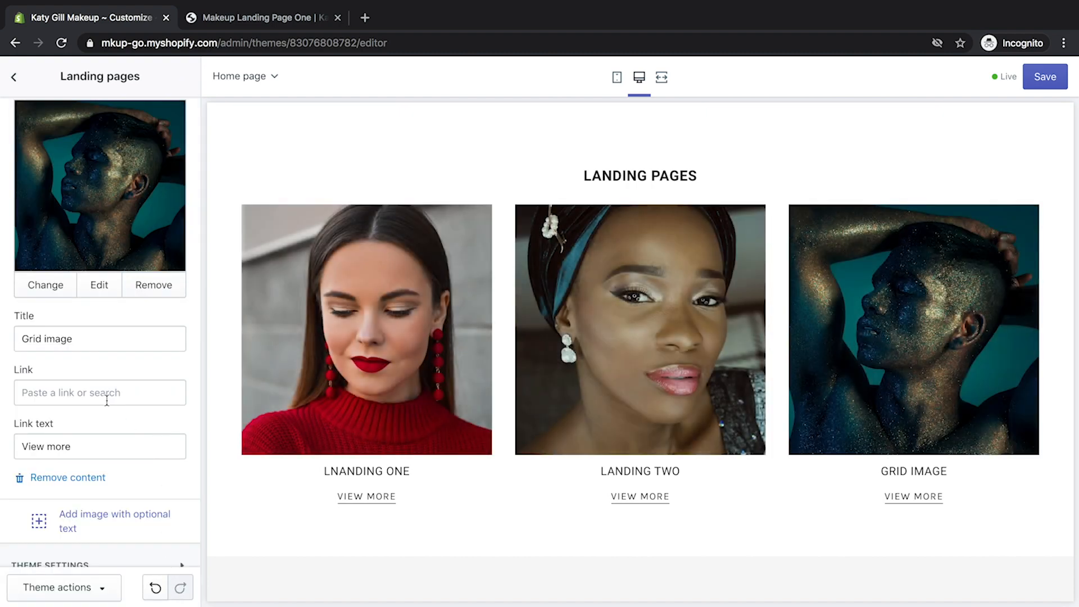
Link the third tile to Makeup Landing Page One and title it 'Landing two'
click(96, 392)
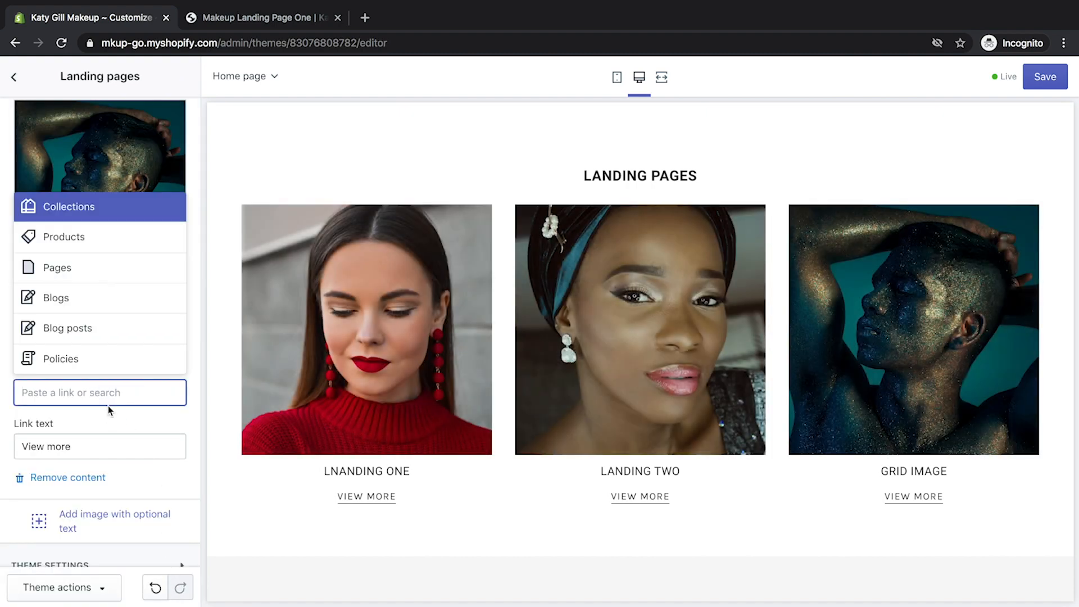
click(137, 272)
click(138, 360)
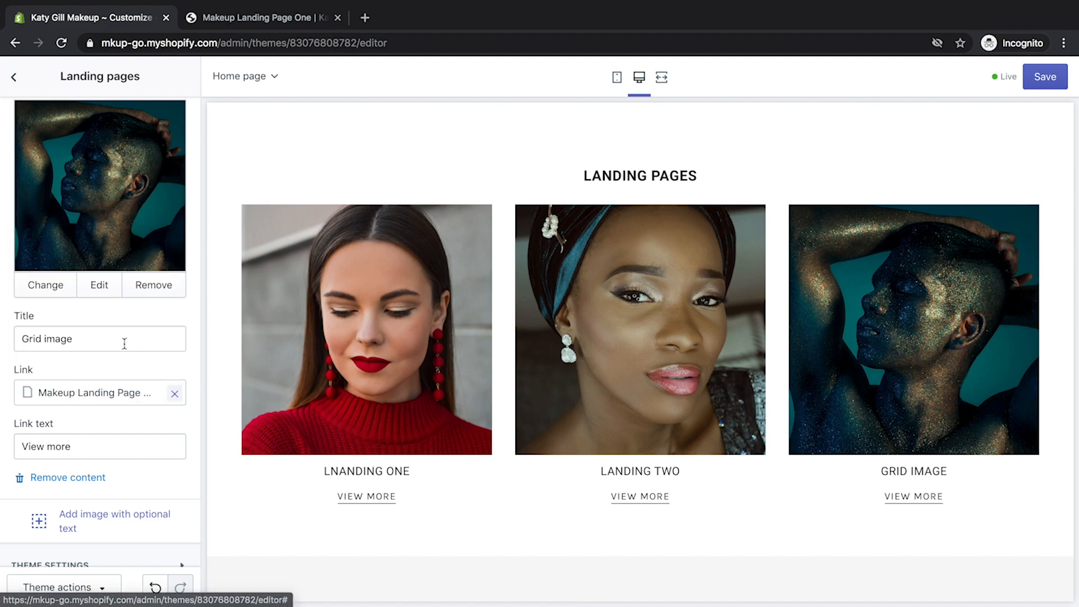
click(80, 338)
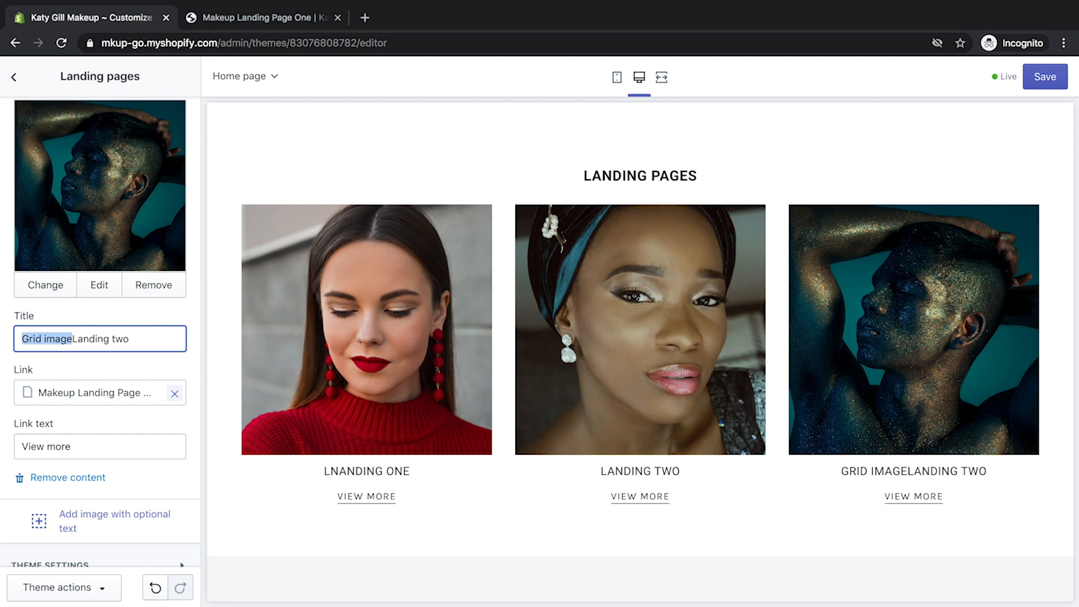
click(554, 524)
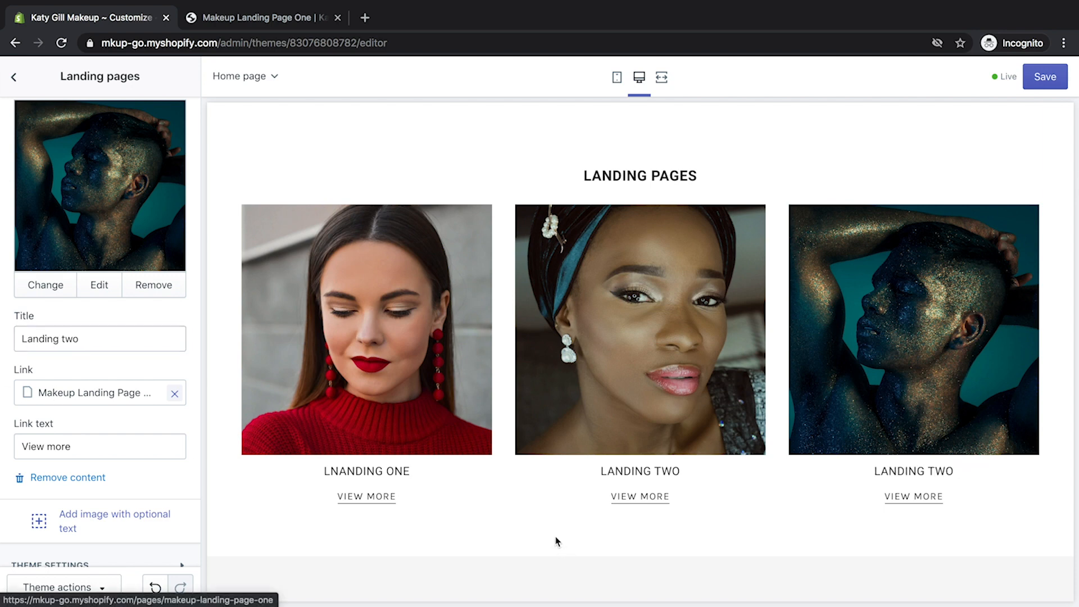
scroll(150, 455, down, 2)
scroll(151, 457, up, 12)
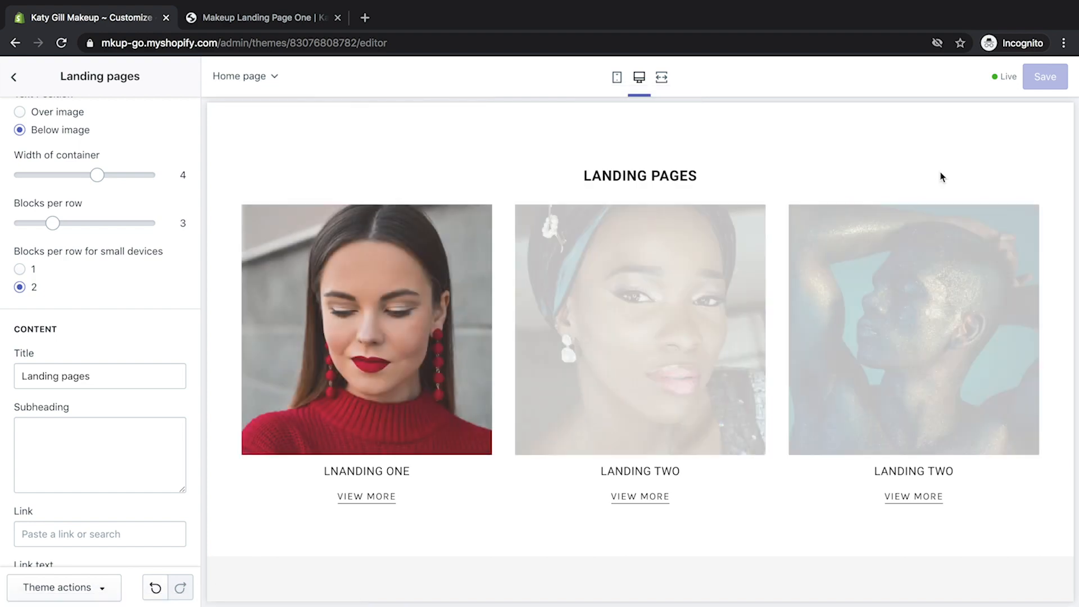
click(14, 81)
scroll(339, 210, up, 15)
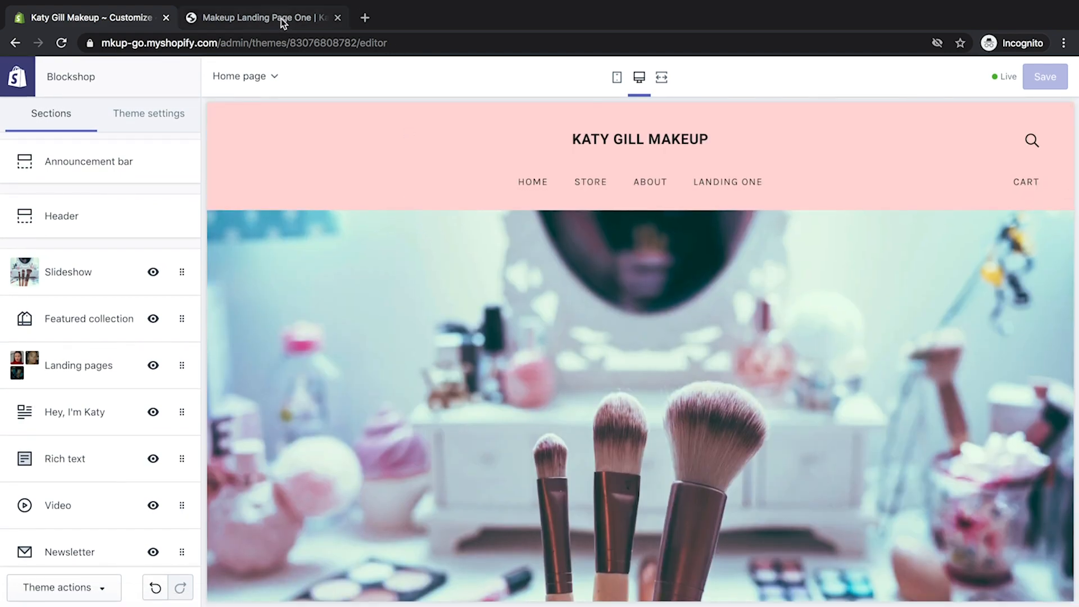
click(262, 23)
click(597, 217)
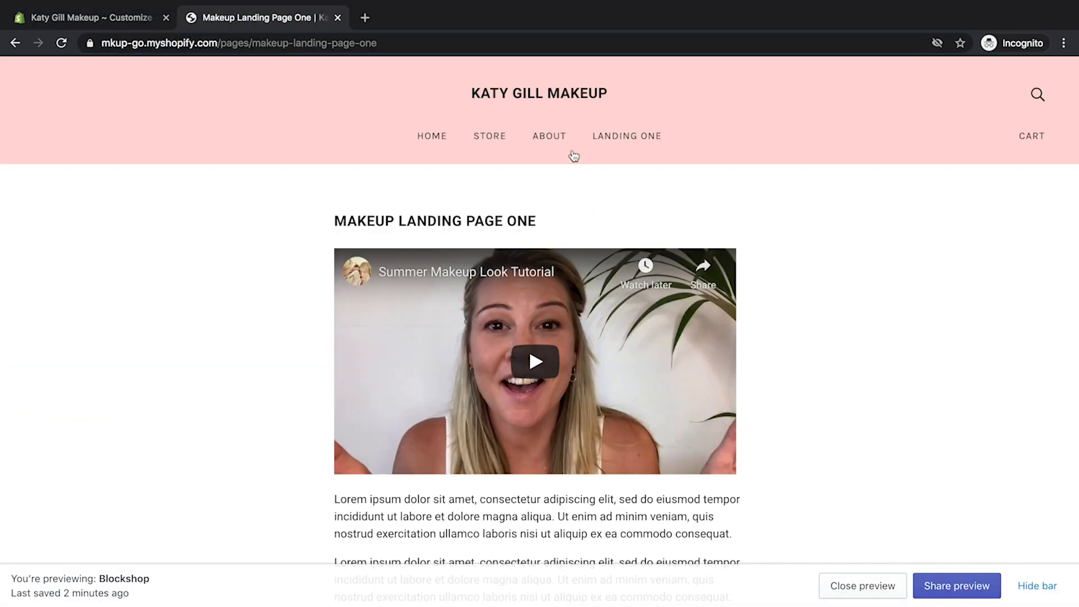
click(439, 141)
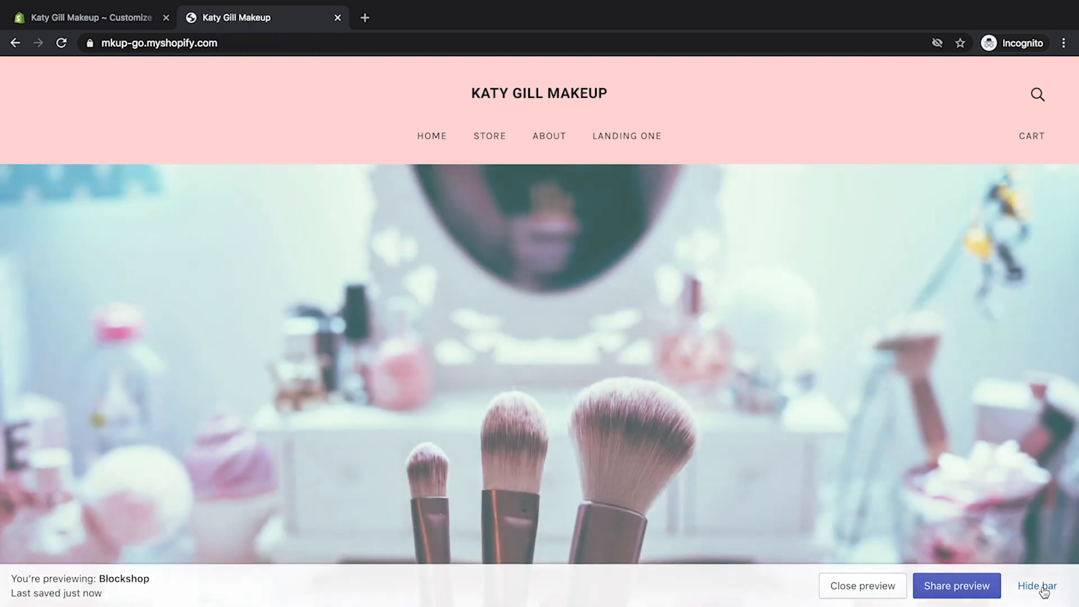
click(1041, 586)
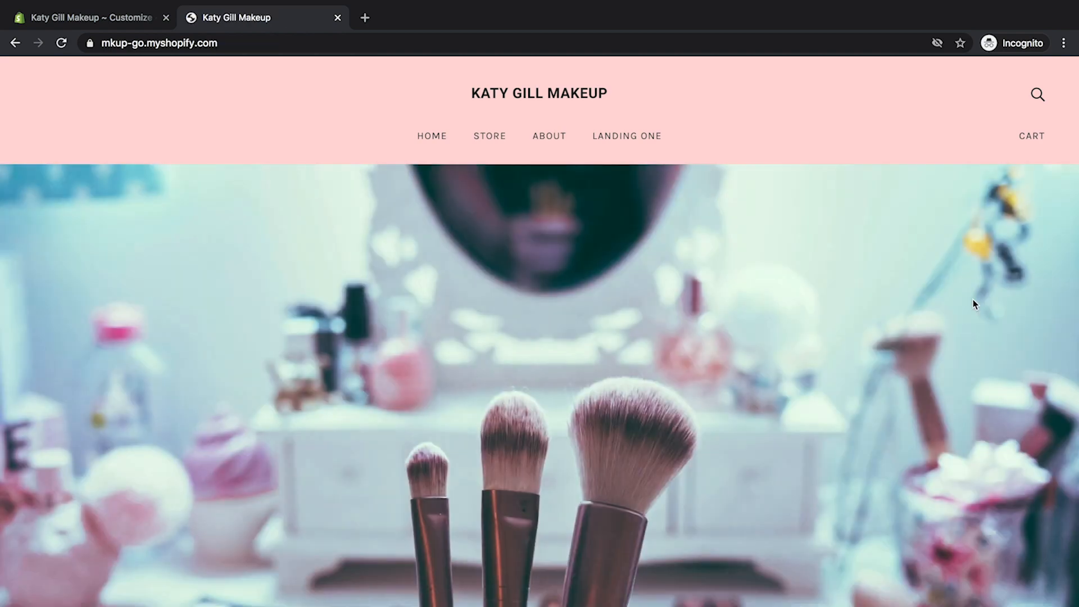
scroll(975, 304, down, 5)
scroll(1016, 306, down, 15)
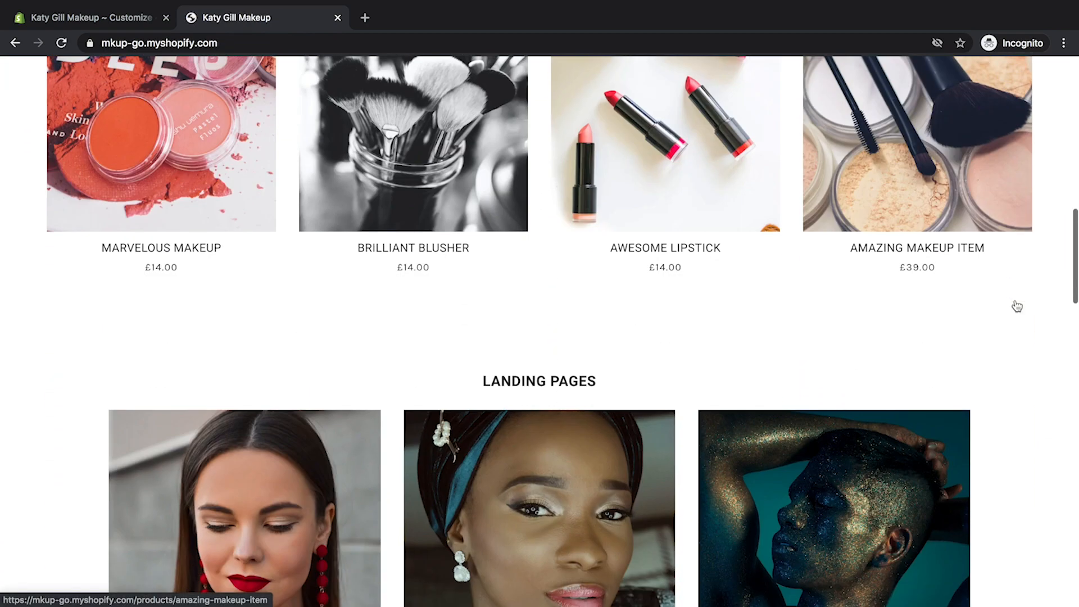
scroll(1016, 306, down, 12)
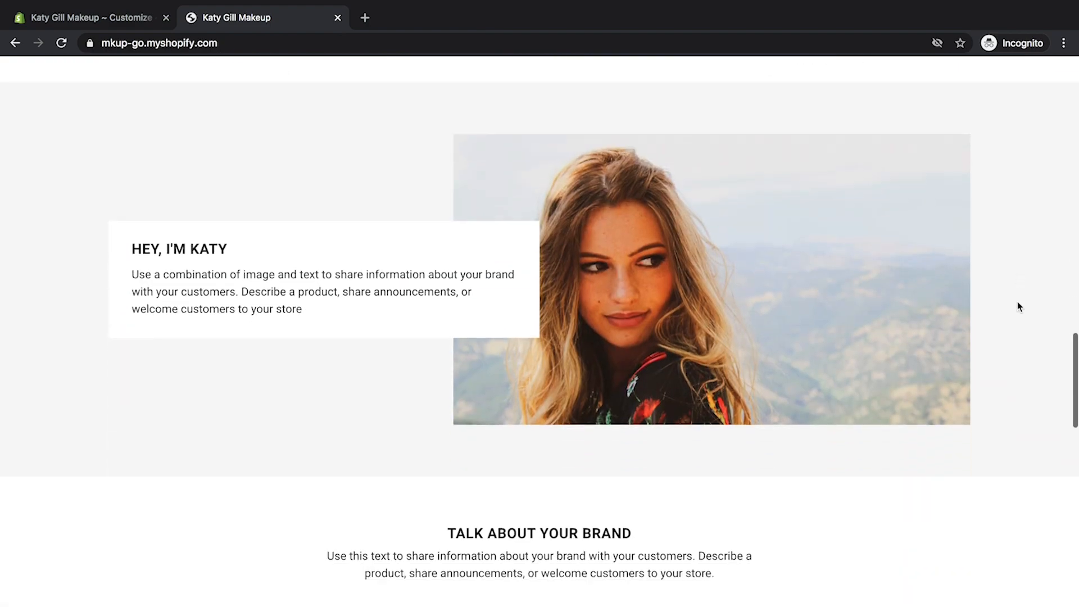
scroll(1019, 307, down, 6)
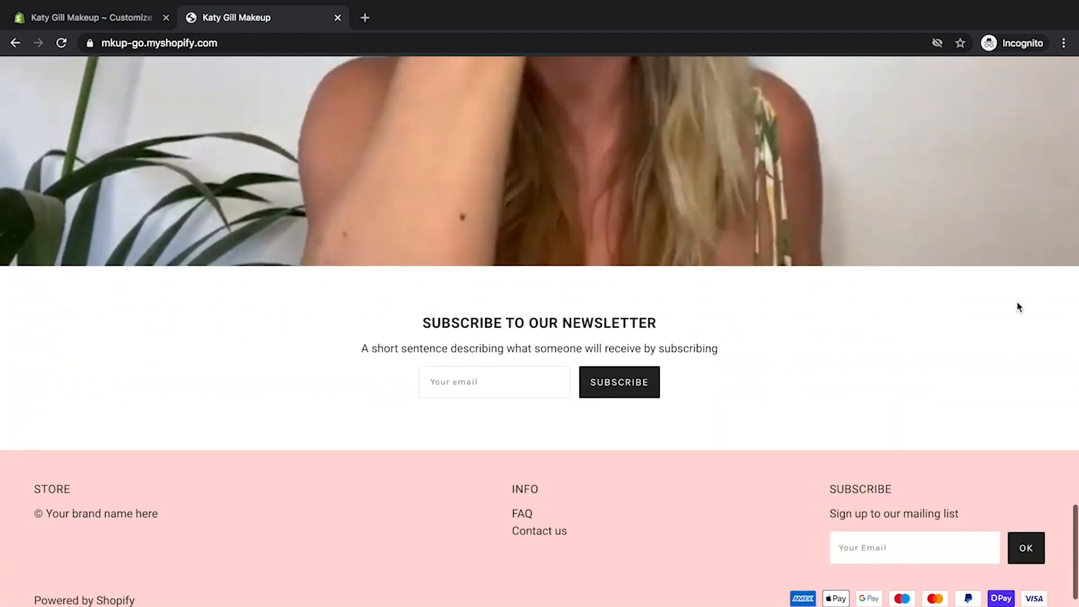
scroll(1019, 306, up, 7)
scroll(1018, 301, up, 20)
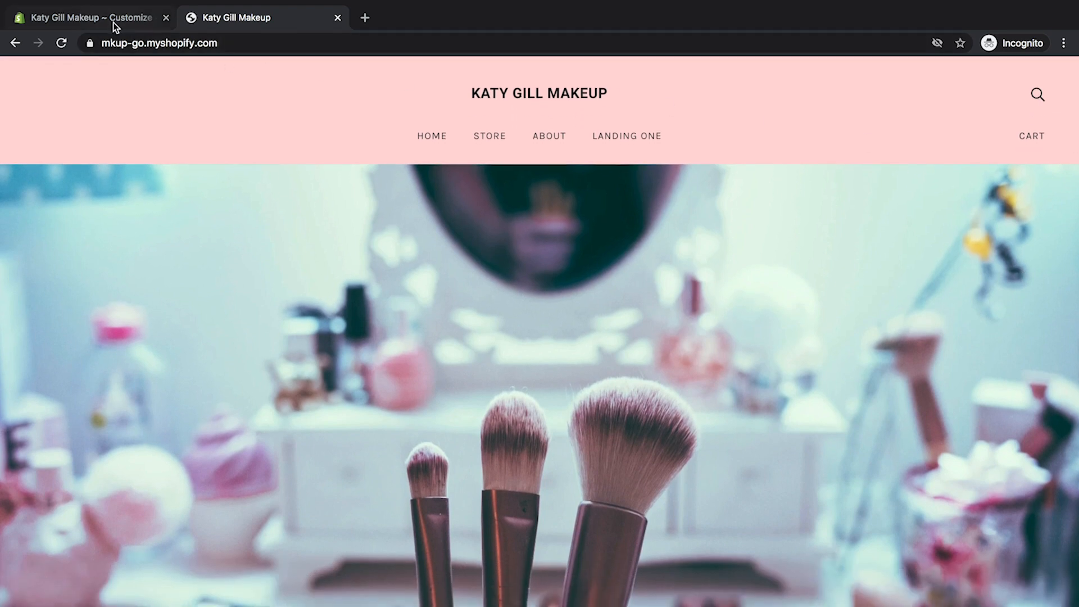
click(112, 19)
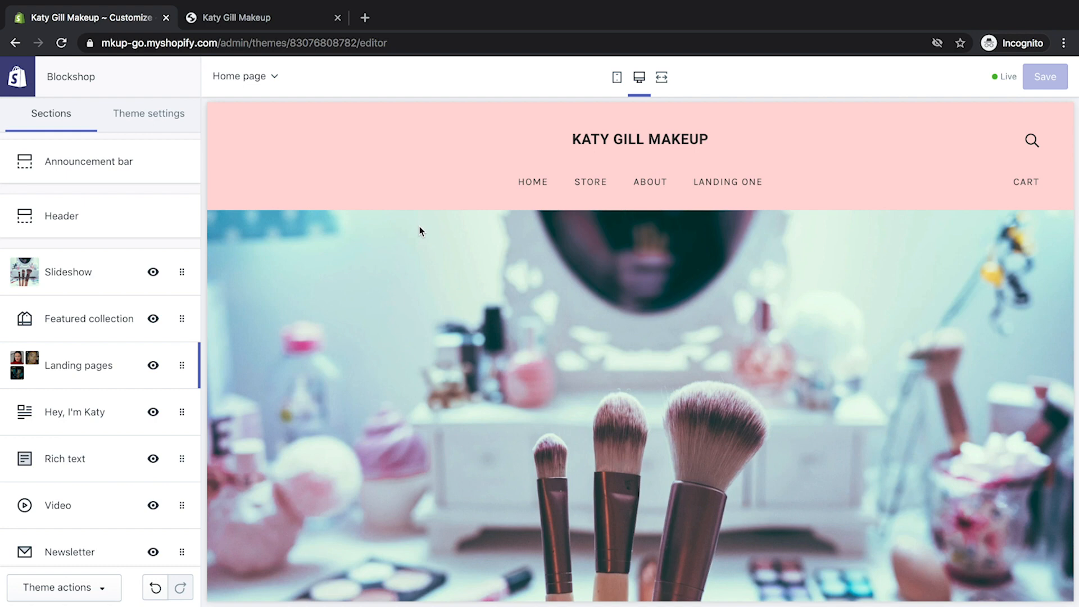
Preview the store at mobile size, browsing down past the product carousel
click(619, 80)
scroll(727, 242, down, 3)
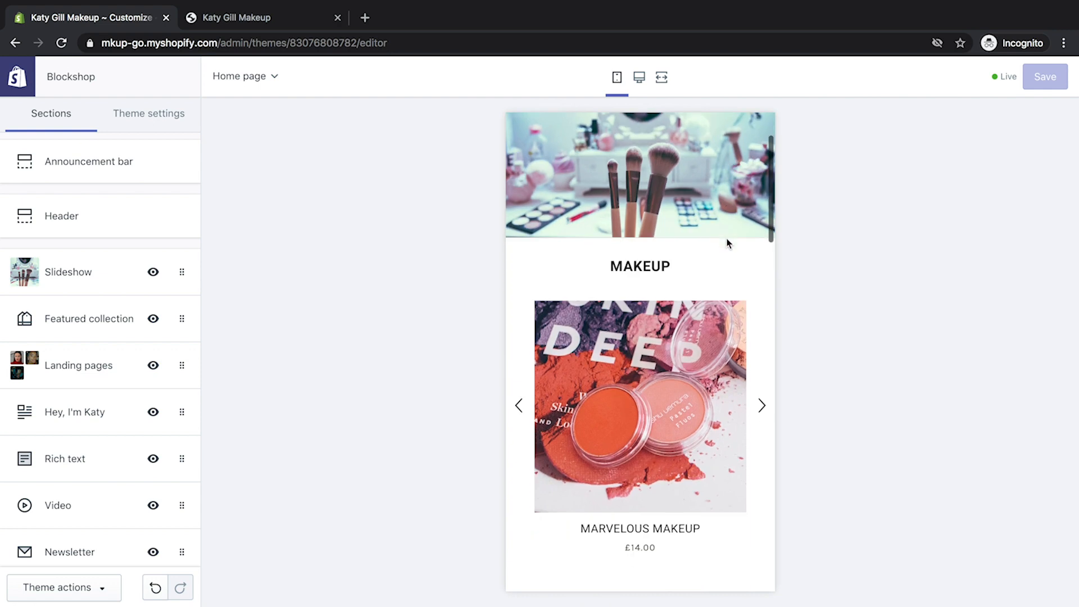
click(762, 350)
scroll(666, 400, down, 1)
scroll(666, 400, down, 6)
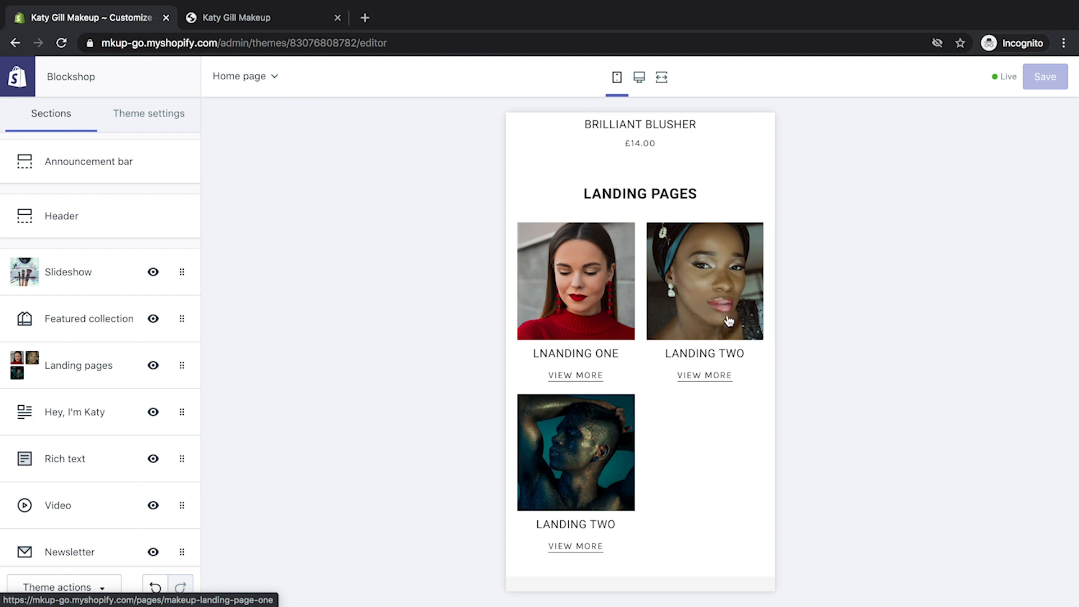
scroll(707, 471, down, 2)
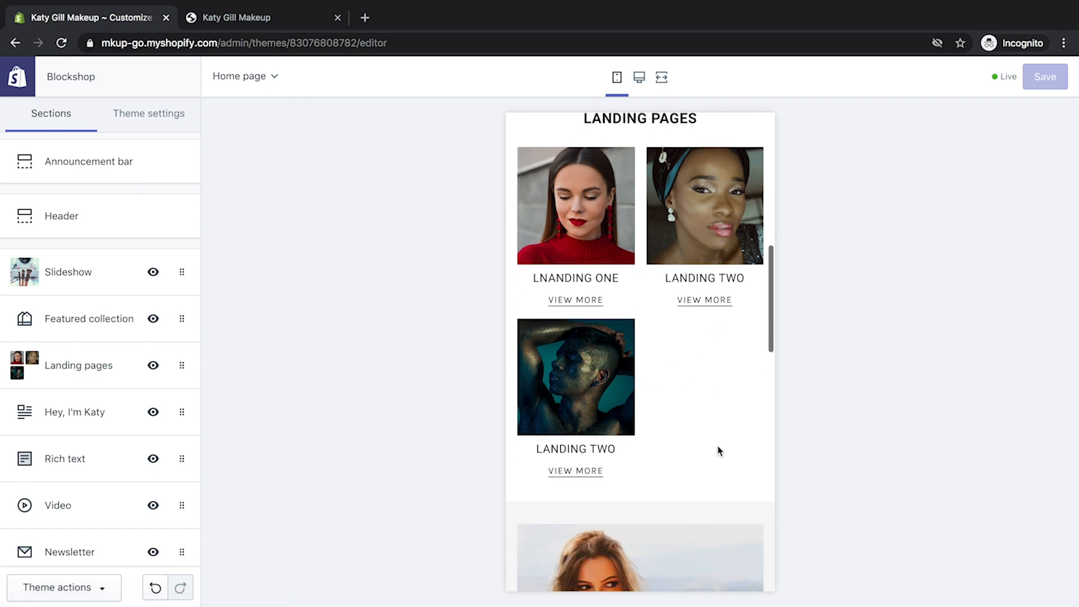
Set the Landing pages section to 1 block per row on small devices
click(116, 365)
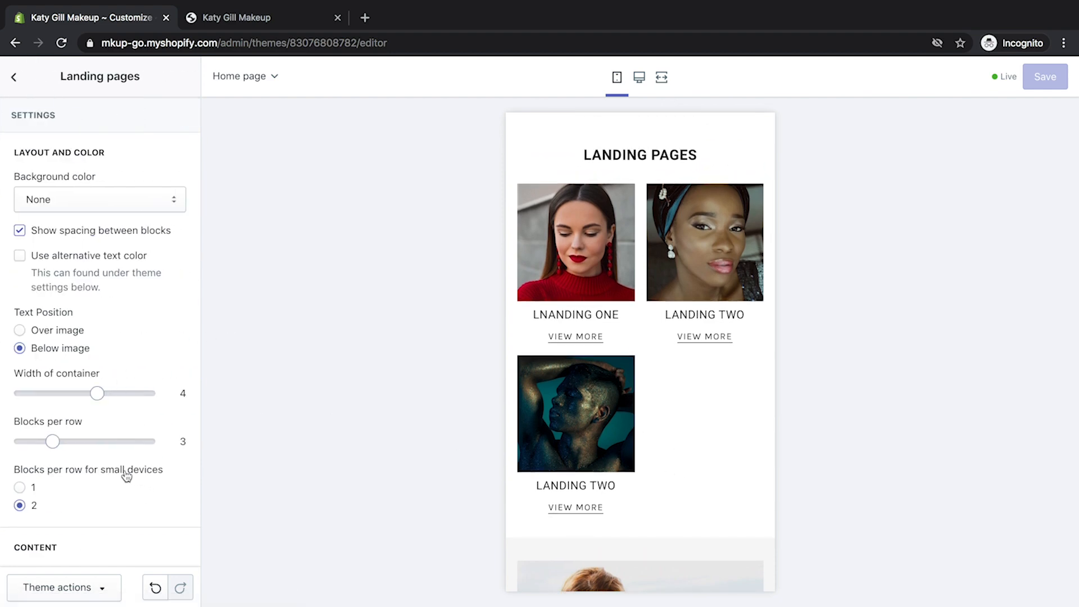
click(20, 488)
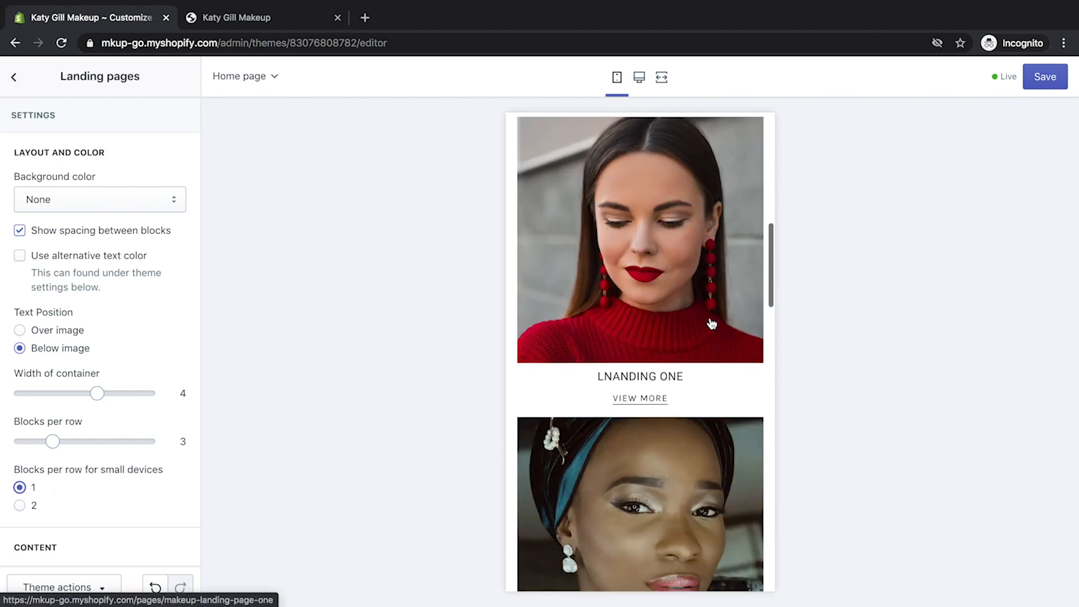
scroll(712, 324, down, 12)
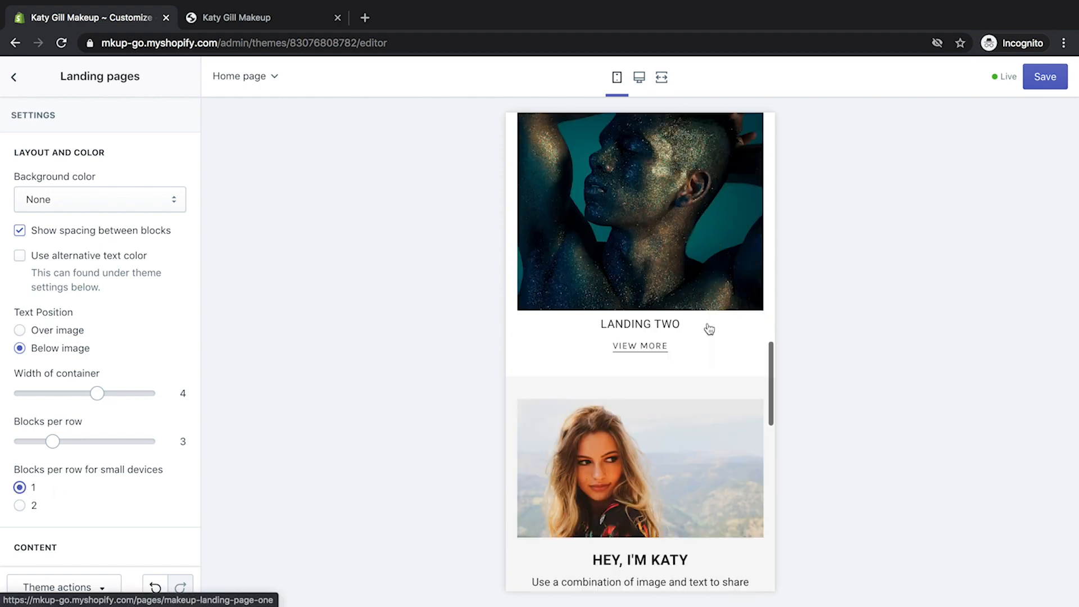
scroll(712, 326, down, 5)
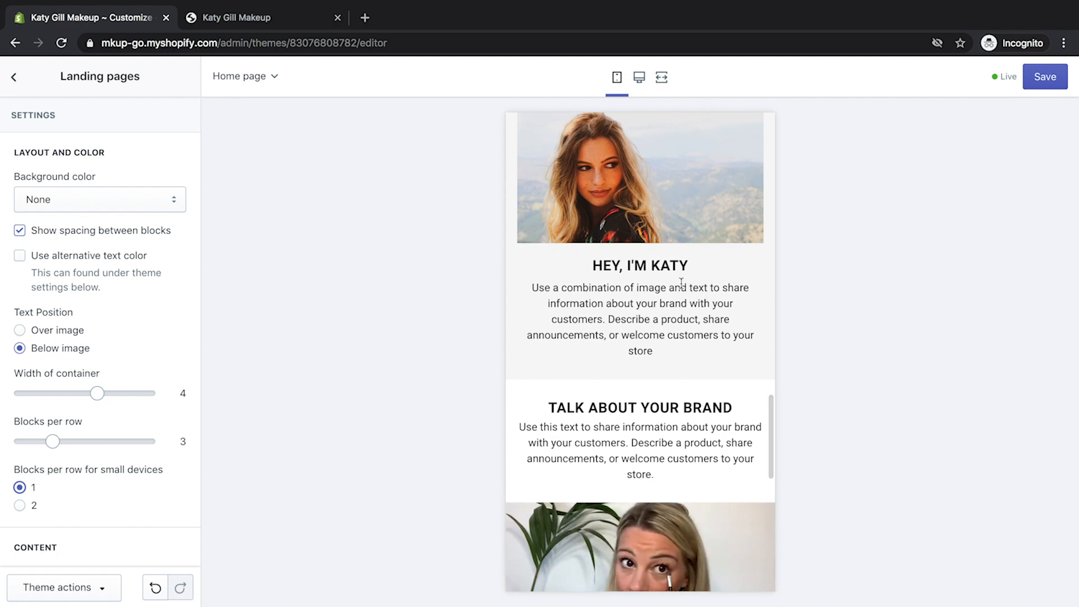
scroll(691, 298, down, 3)
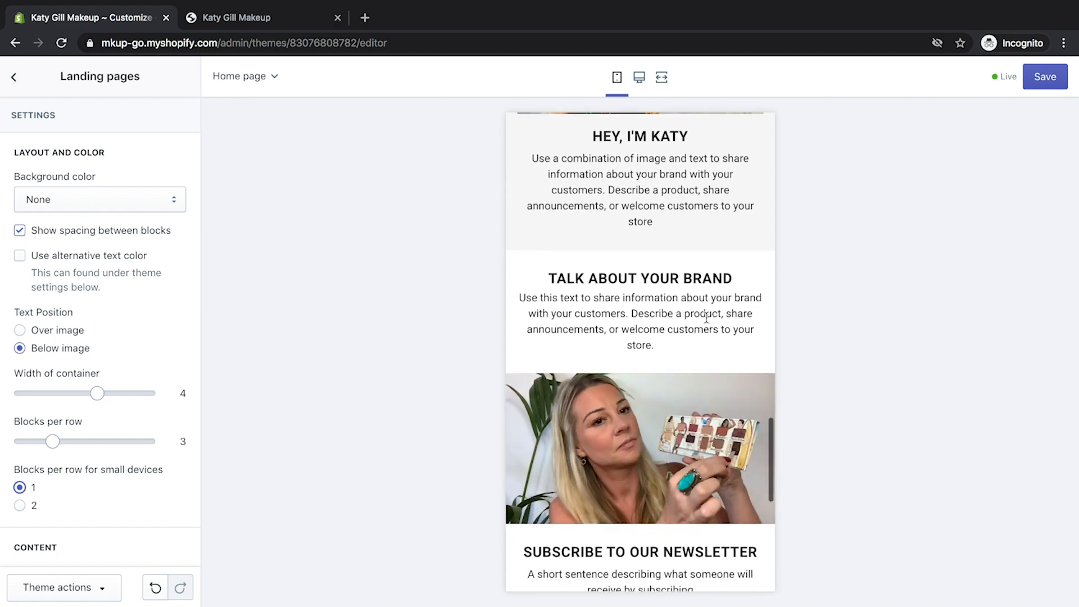
scroll(707, 318, down, 3)
scroll(697, 324, up, 3)
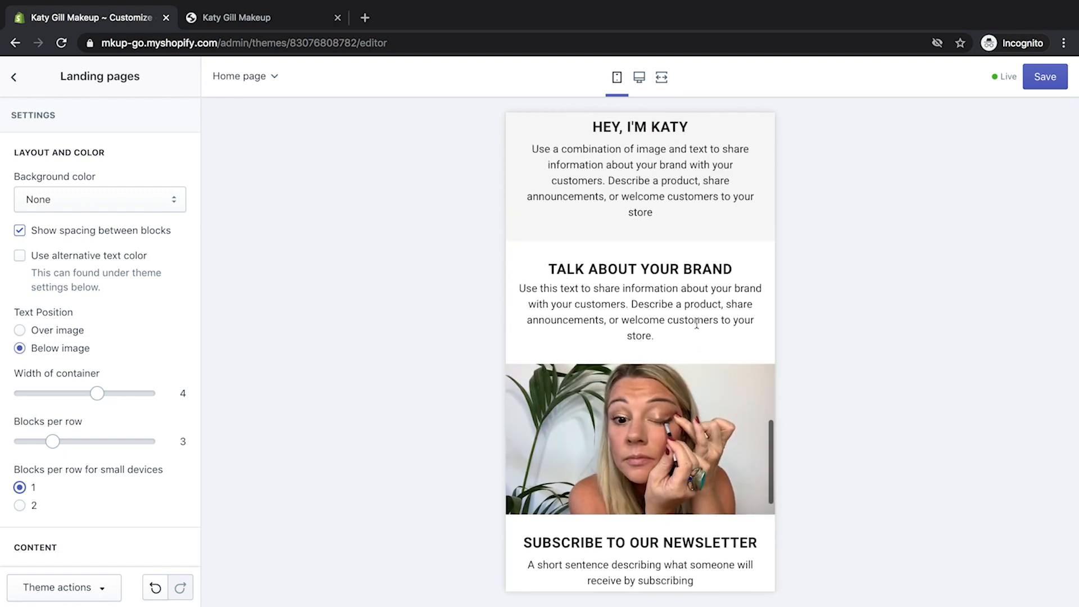
Delete the 'Talk about your brand' Rich text section from the home page
click(15, 78)
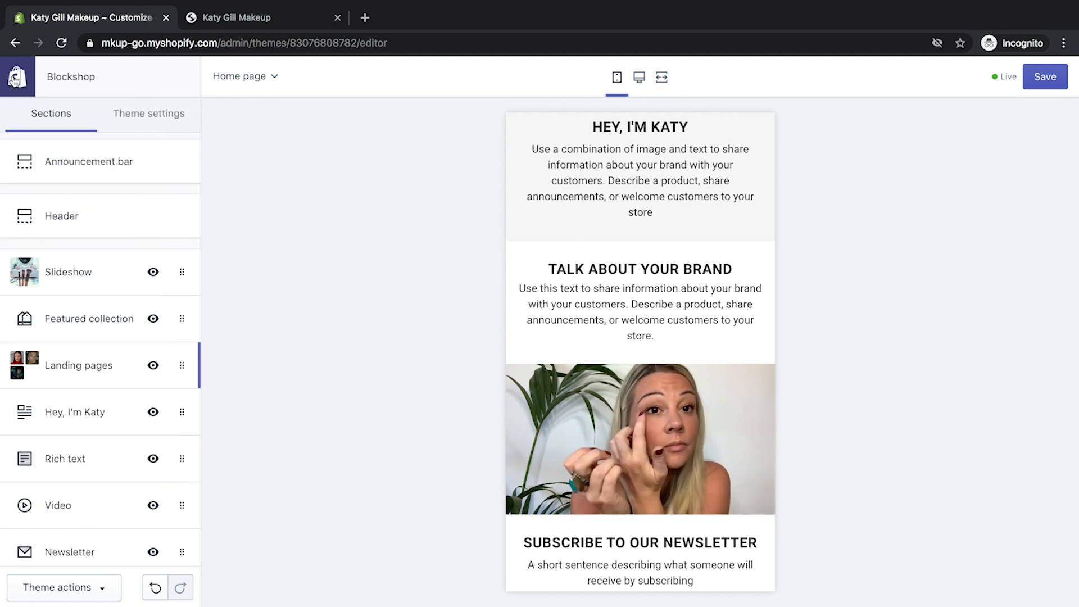
scroll(85, 413, down, 3)
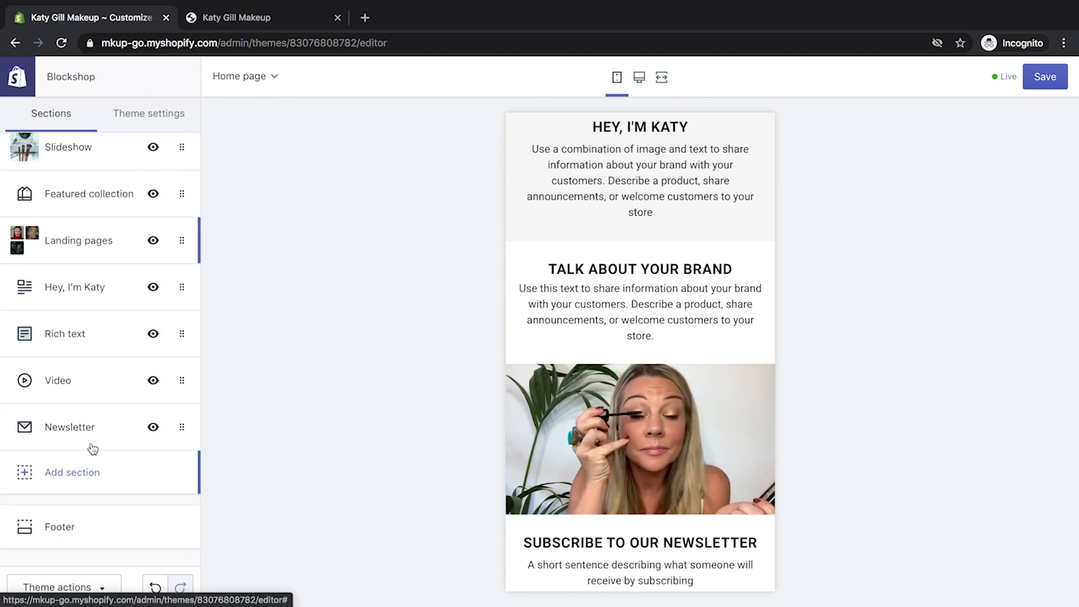
scroll(590, 212, up, 2)
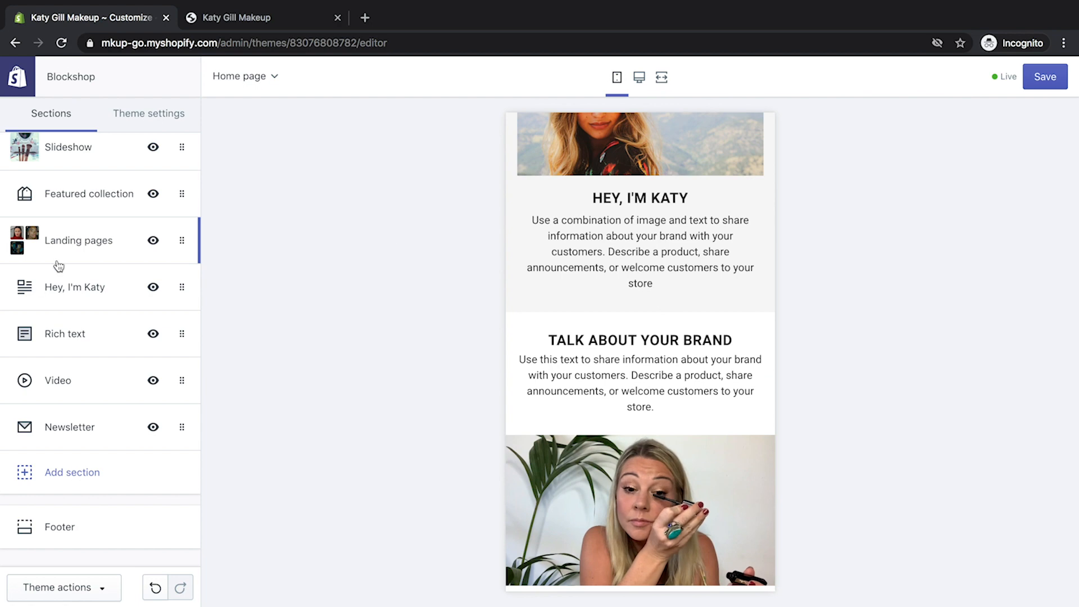
click(121, 340)
scroll(110, 448, down, 1)
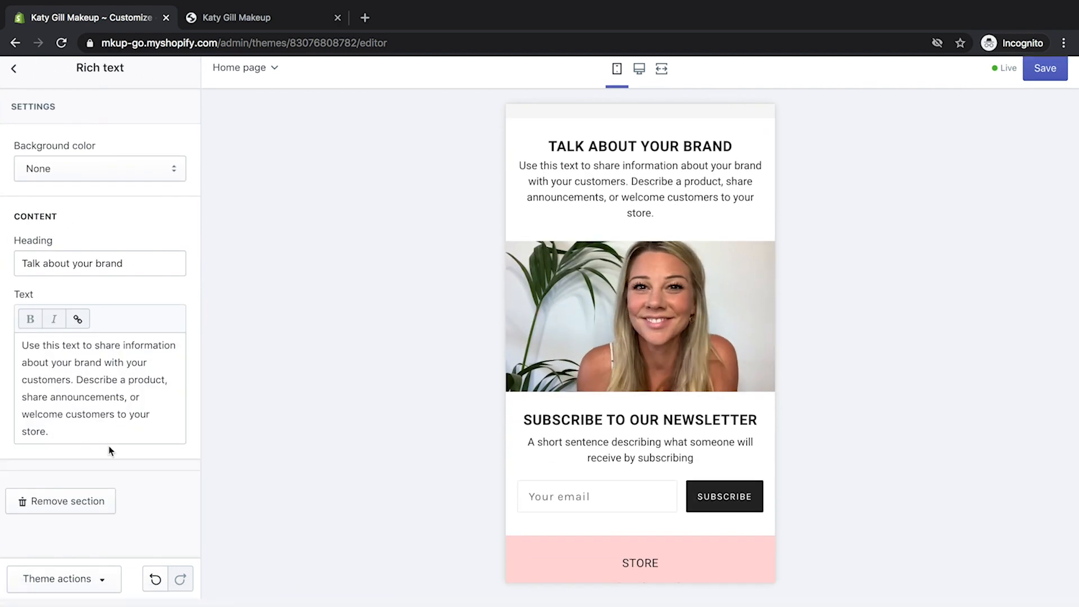
click(87, 510)
scroll(685, 378, up, 15)
scroll(685, 381, up, 10)
Switch the store preview back to desktop size
click(643, 80)
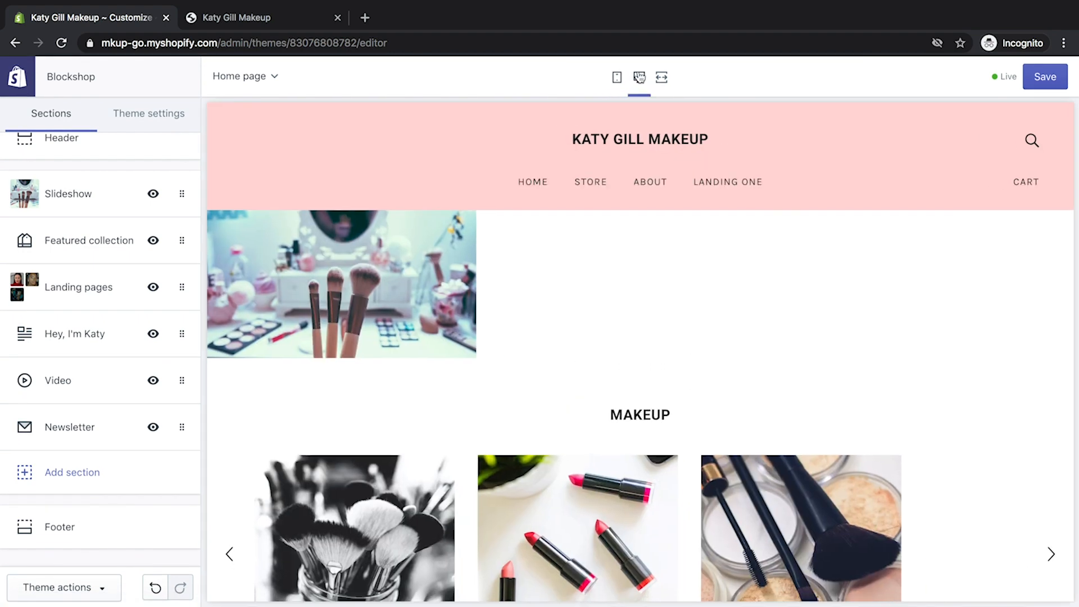
scroll(836, 278, down, 5)
scroll(844, 273, down, 8)
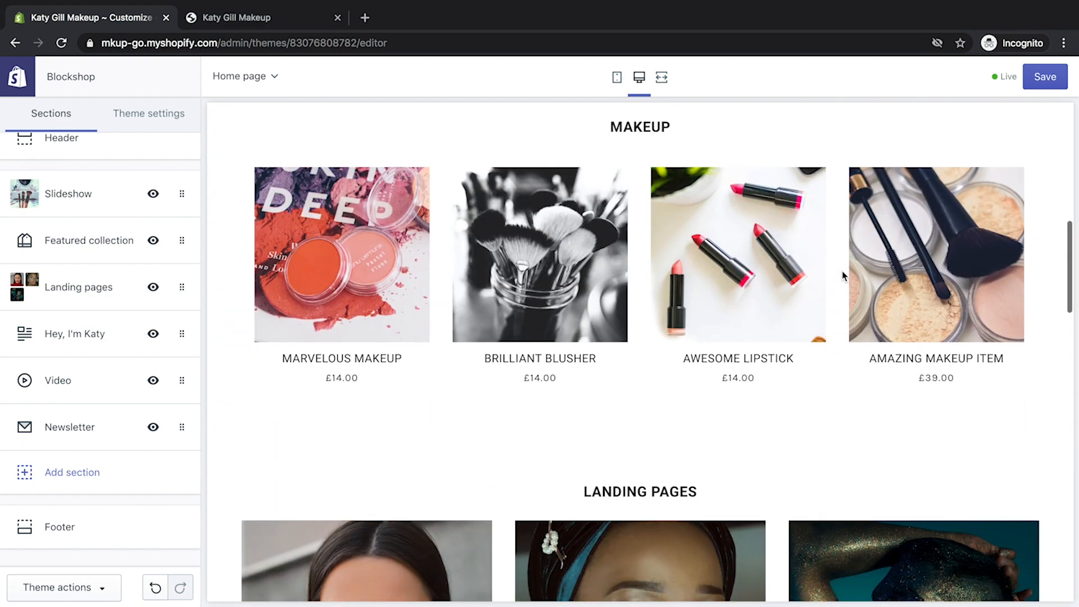
scroll(824, 262, down, 3)
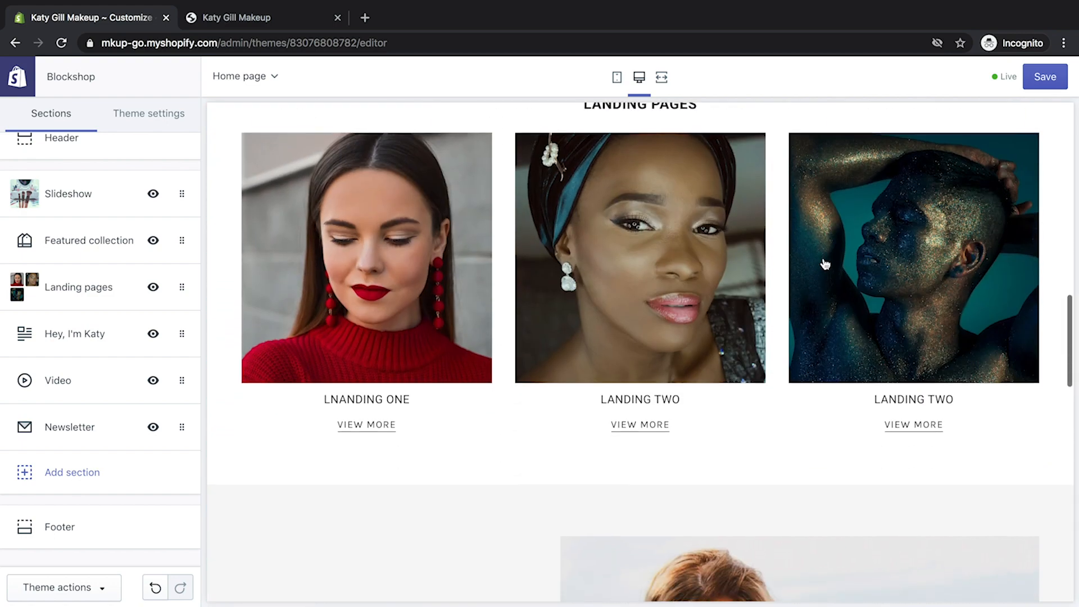
scroll(829, 278, up, 2)
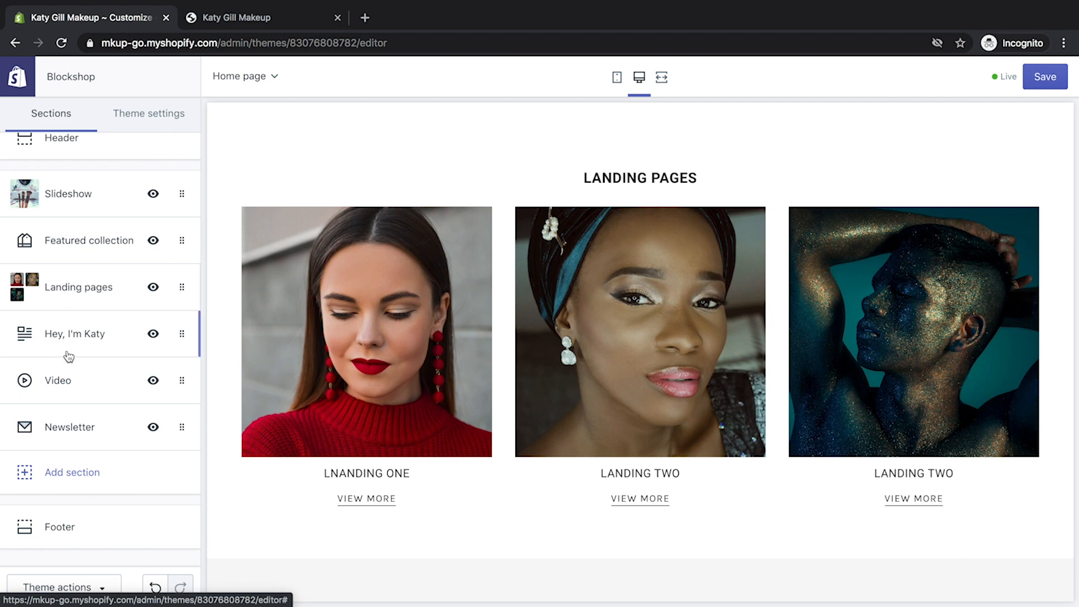
Drag Landing pages just below the Slideshow, above the Makeup featured collection
mouse_move(183, 285)
mouse_down()
mouse_move(181, 262)
mouse_move(181, 281)
mouse_up()
scroll(777, 366, up, 1)
scroll(777, 366, up, 5)
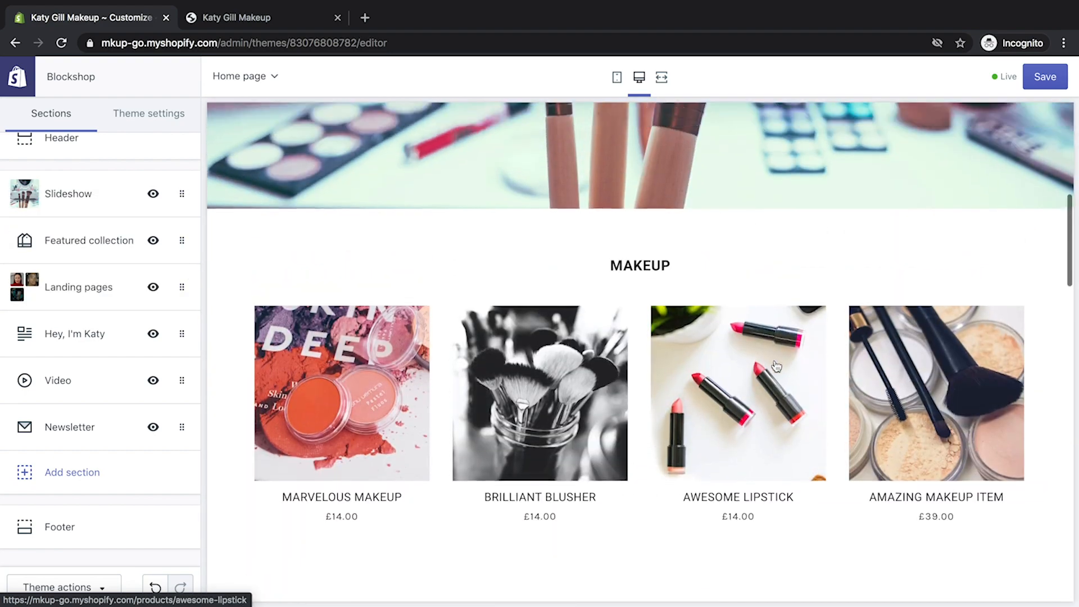
drag(184, 282, 176, 236)
scroll(489, 286, up, 8)
scroll(937, 309, up, 3)
scroll(937, 309, down, 6)
scroll(852, 355, down, 3)
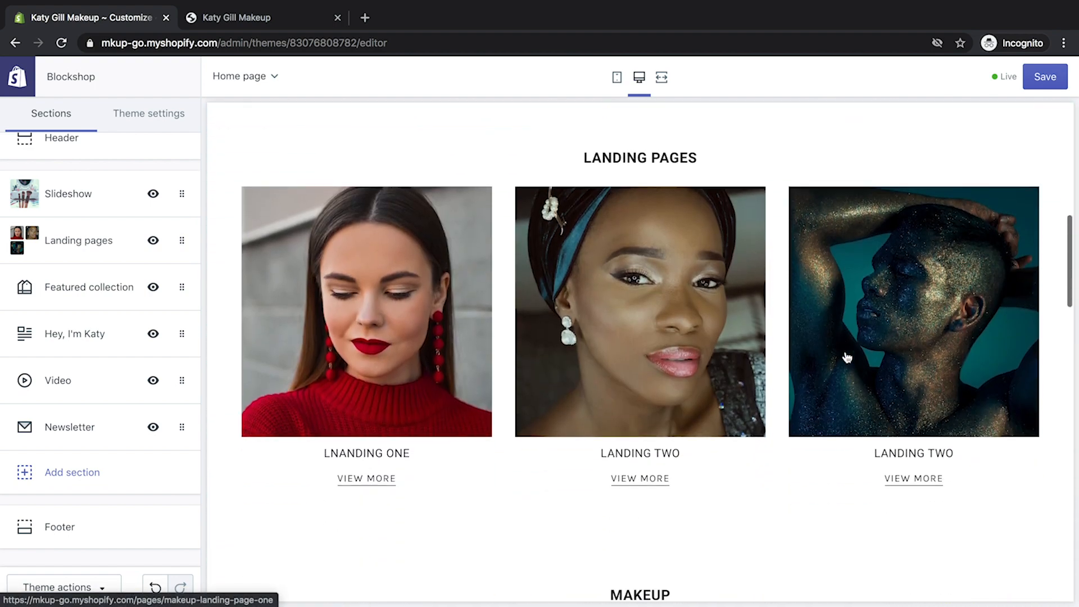
scroll(848, 354, down, 8)
scroll(847, 355, down, 3)
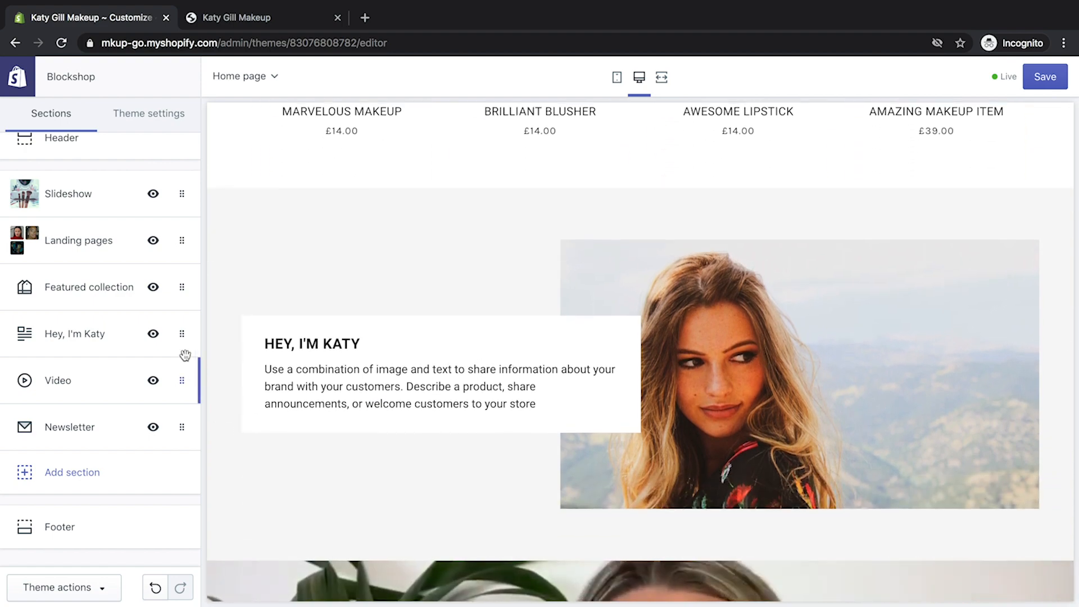
Move 'Hey, I'm Katy' above Featured collection and scroll through the reordered home page
drag(181, 338, 182, 286)
scroll(797, 337, down, 3)
scroll(797, 338, up, 11)
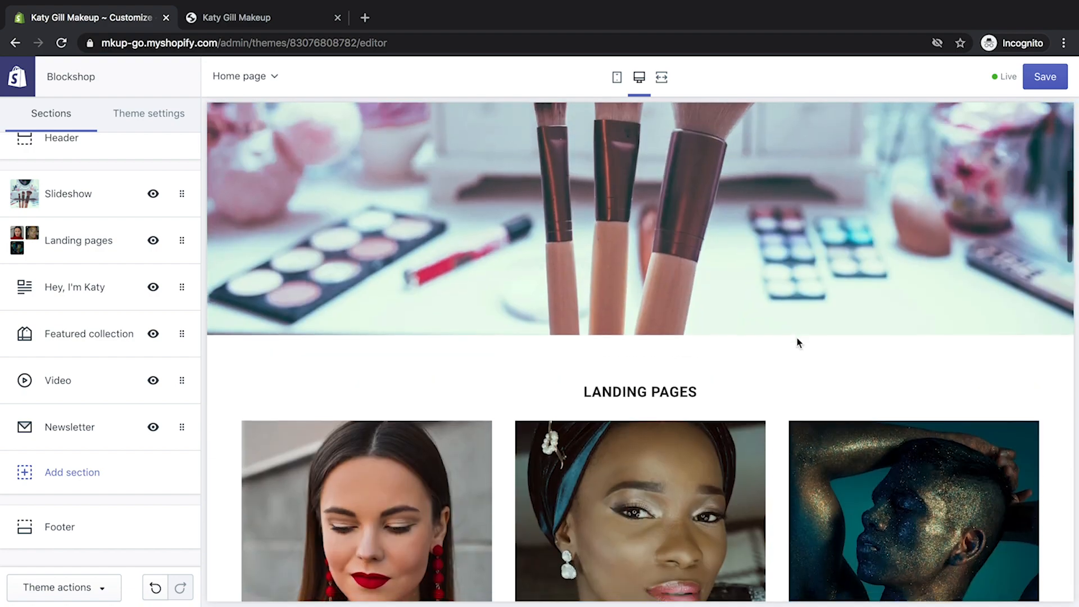
scroll(797, 339, down, 8)
scroll(802, 343, up, 8)
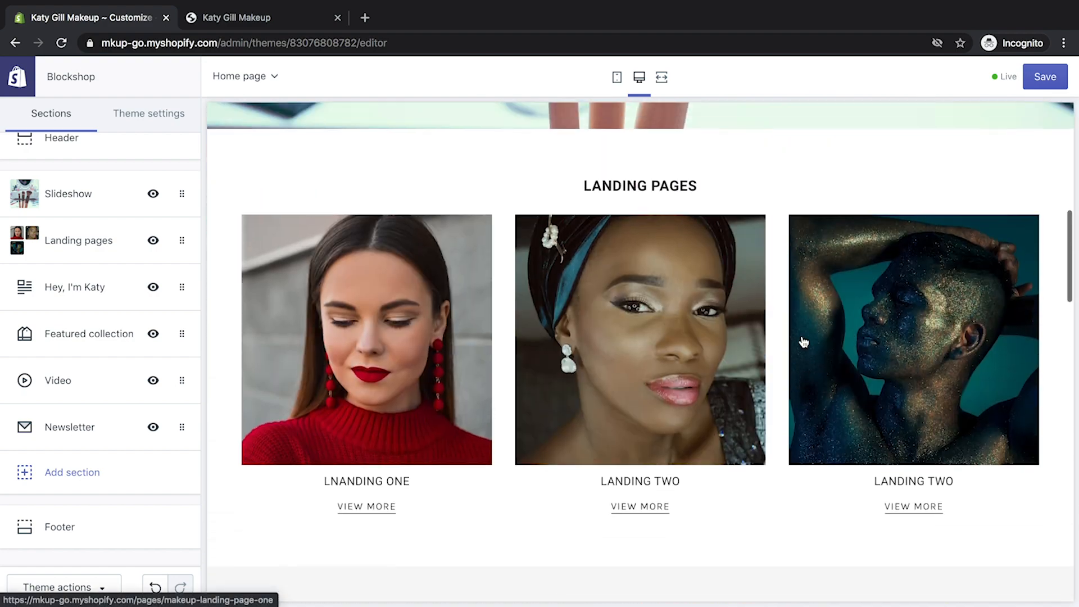
scroll(804, 341, down, 5)
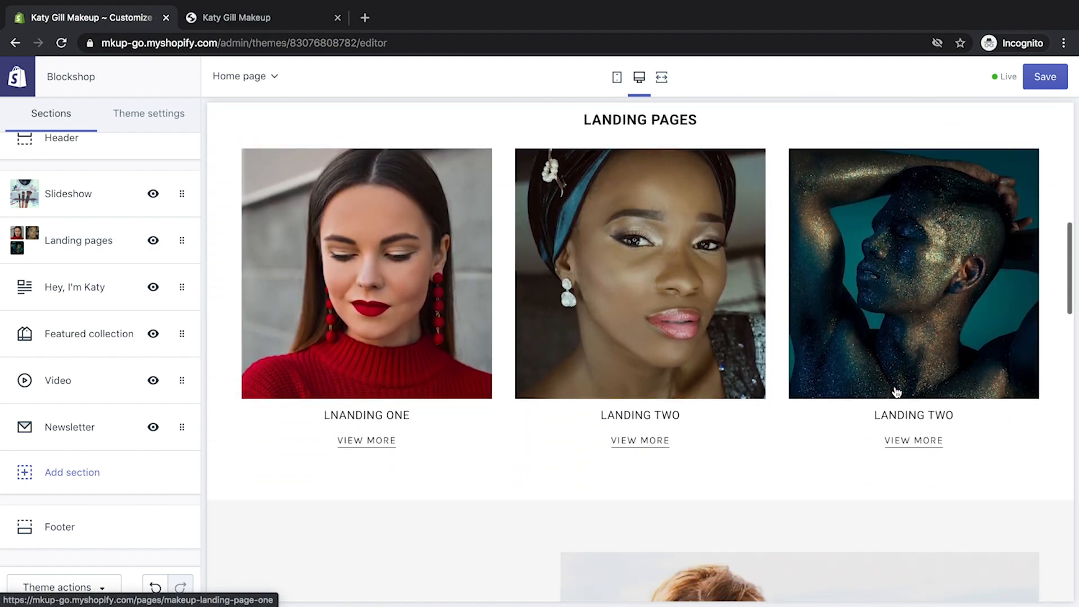
scroll(883, 389, down, 1)
scroll(765, 268, down, 10)
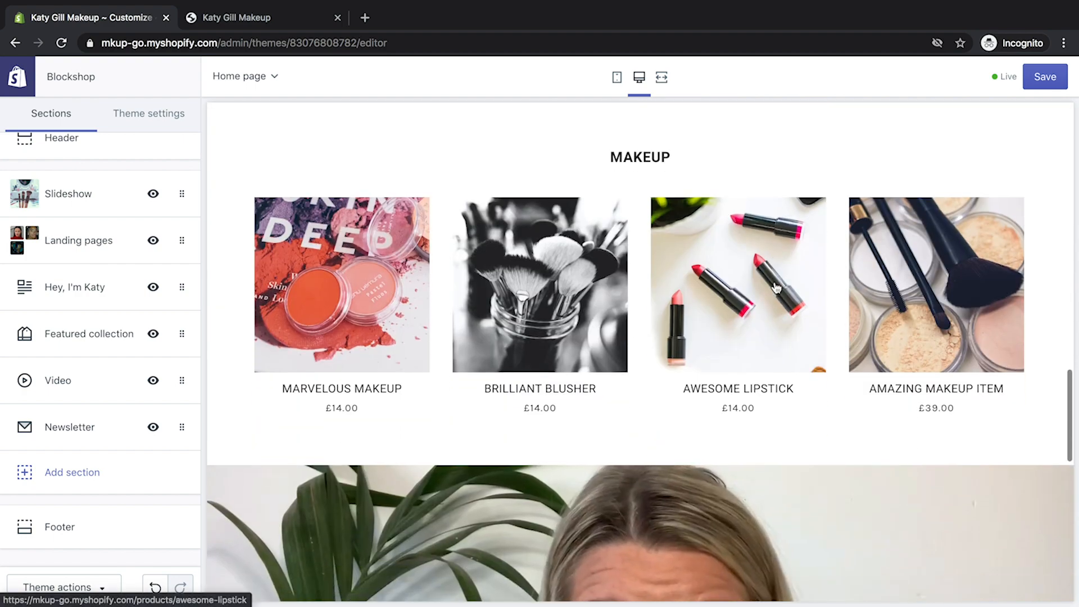
scroll(775, 287, down, 5)
scroll(776, 284, down, 9)
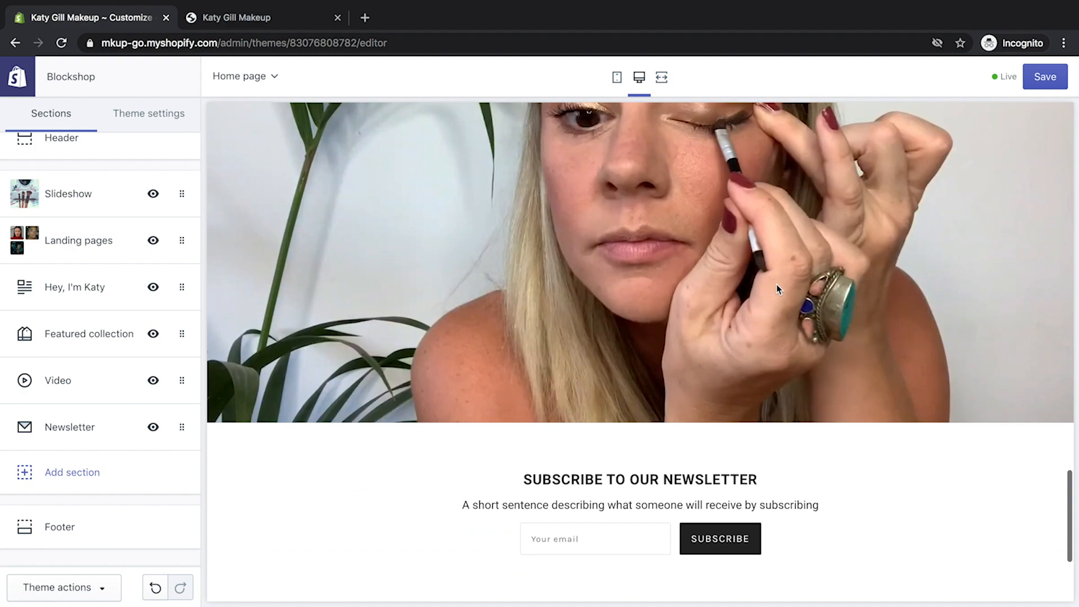
scroll(777, 285, up, 4)
scroll(778, 289, up, 8)
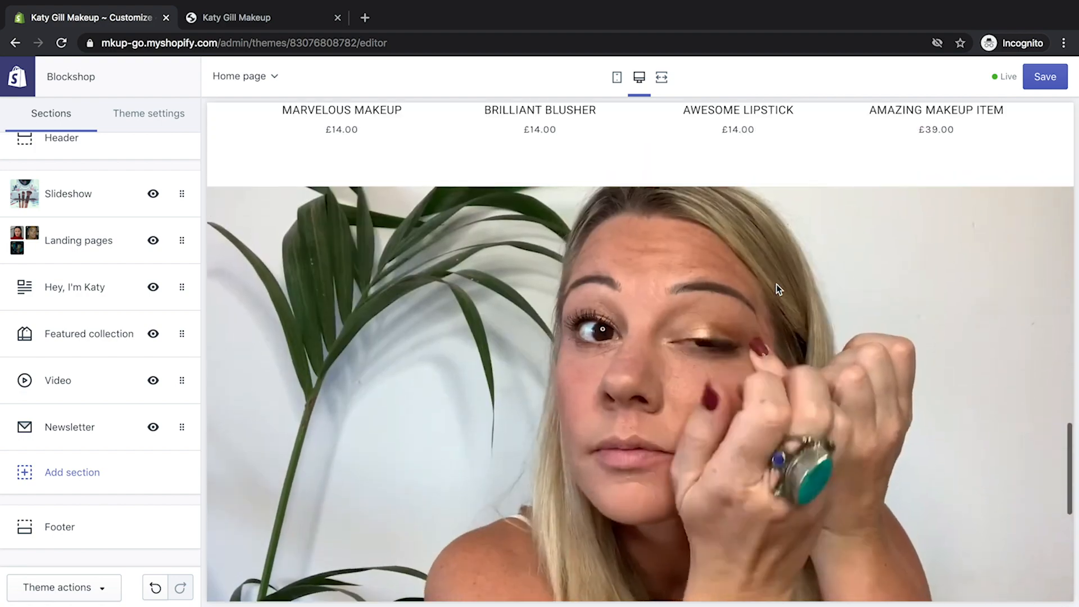
scroll(778, 290, down, 5)
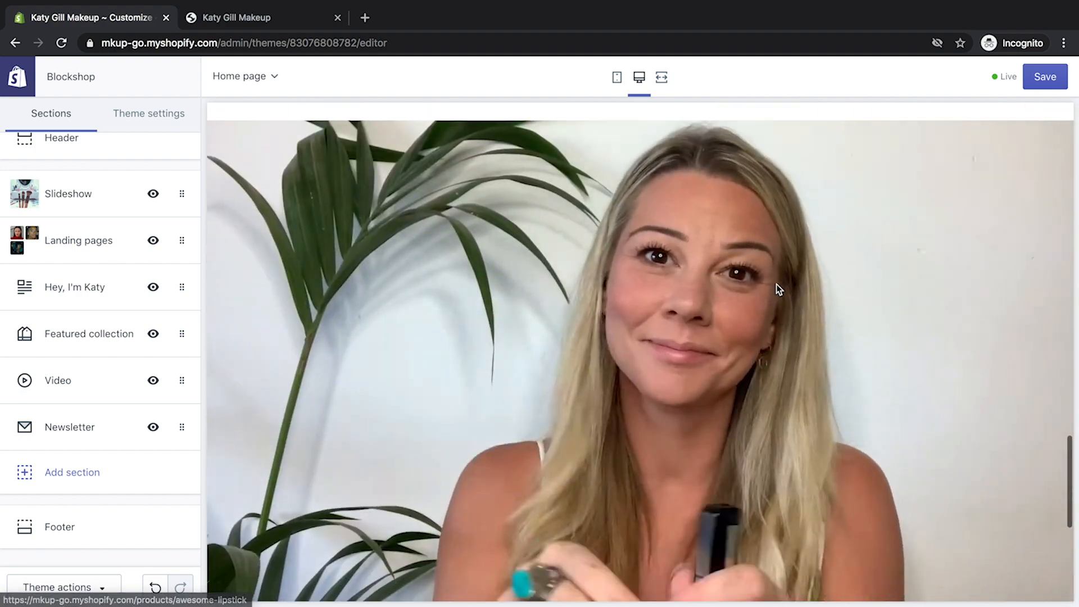
scroll(778, 288, down, 3)
scroll(784, 285, down, 1)
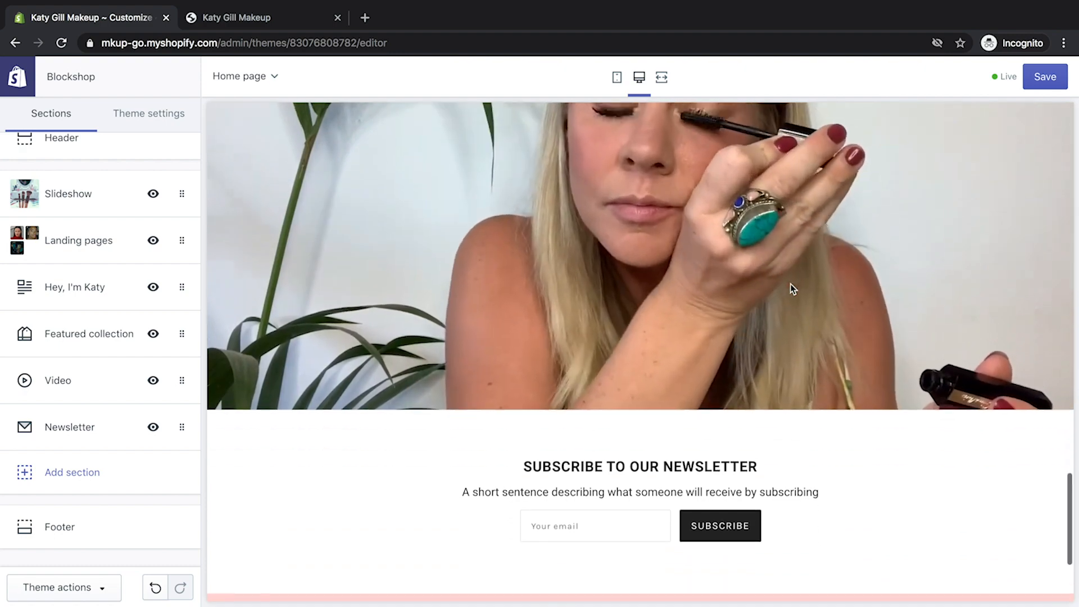
scroll(798, 293, up, 3)
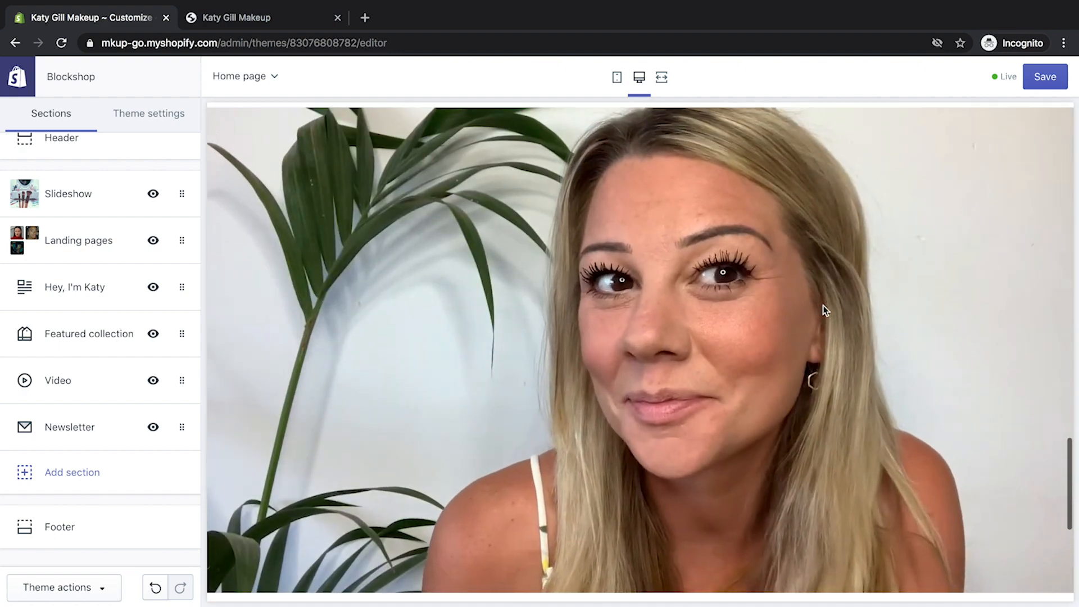
scroll(823, 305, up, 2)
scroll(823, 305, down, 5)
scroll(823, 304, down, 4)
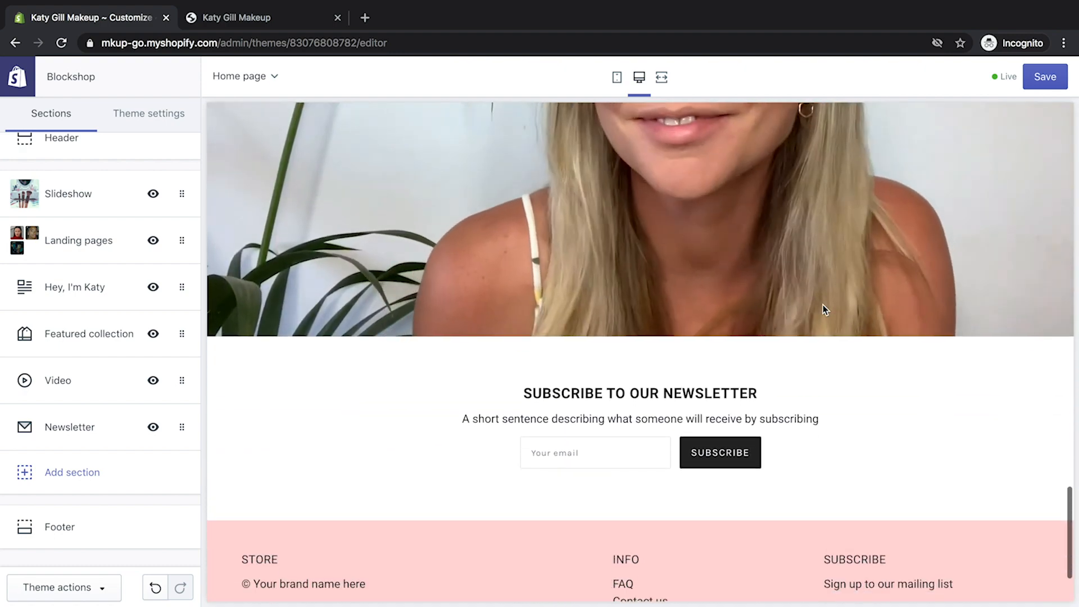
scroll(824, 305, up, 15)
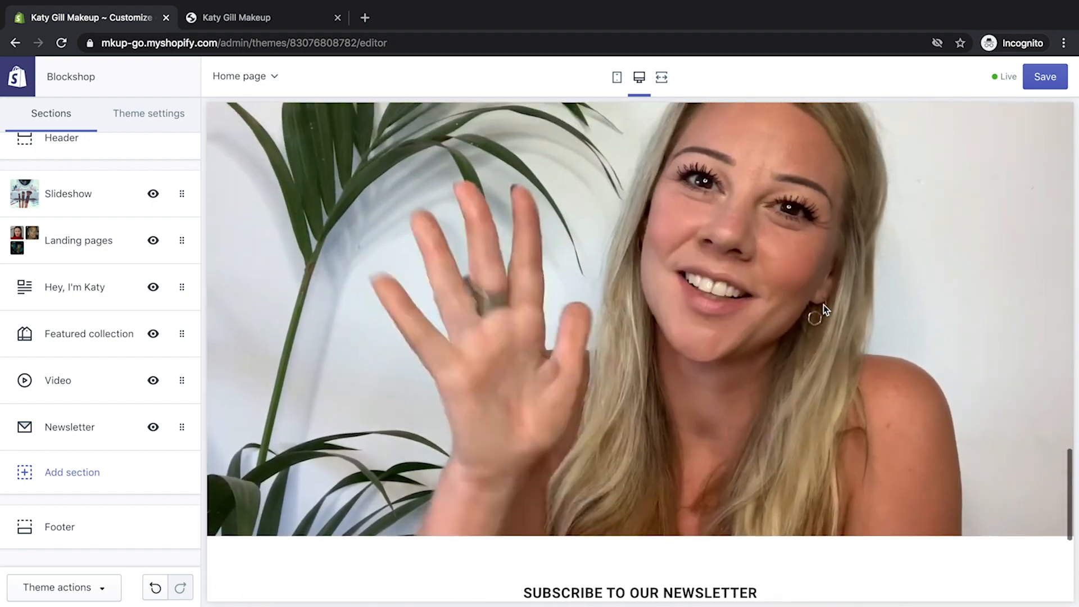
scroll(824, 307, up, 8)
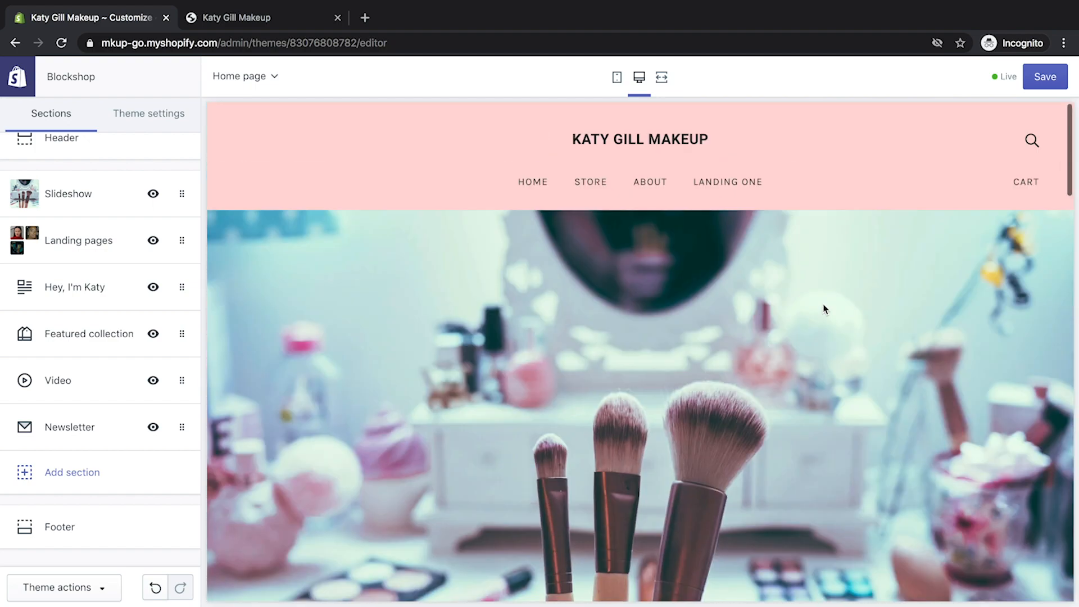
Preview the home page on mobile with the menu drawer closed, advancing the carousel to Awesome Lipstick
click(618, 79)
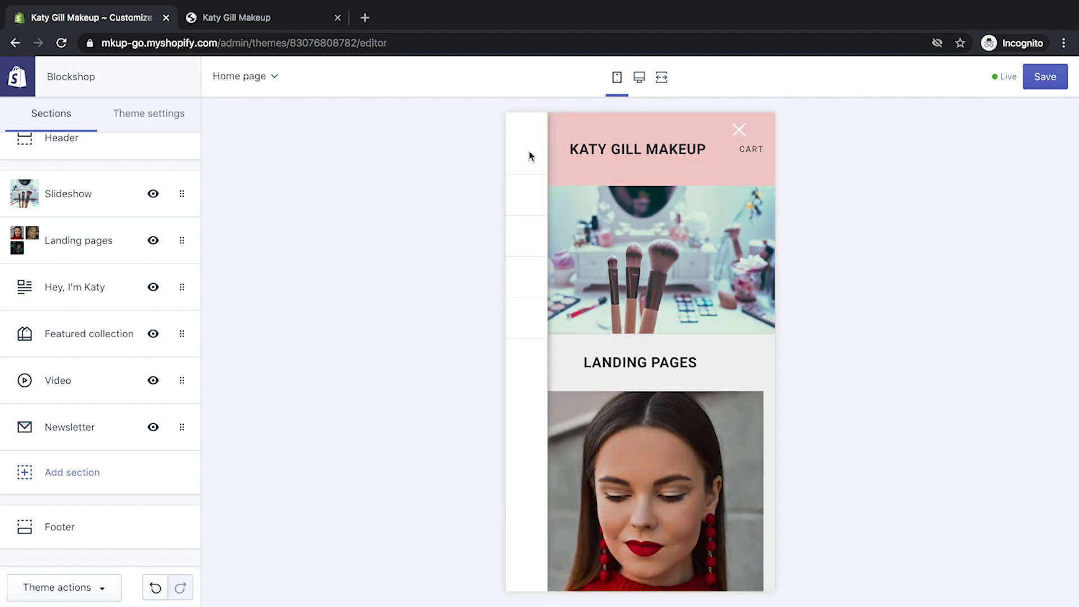
click(739, 131)
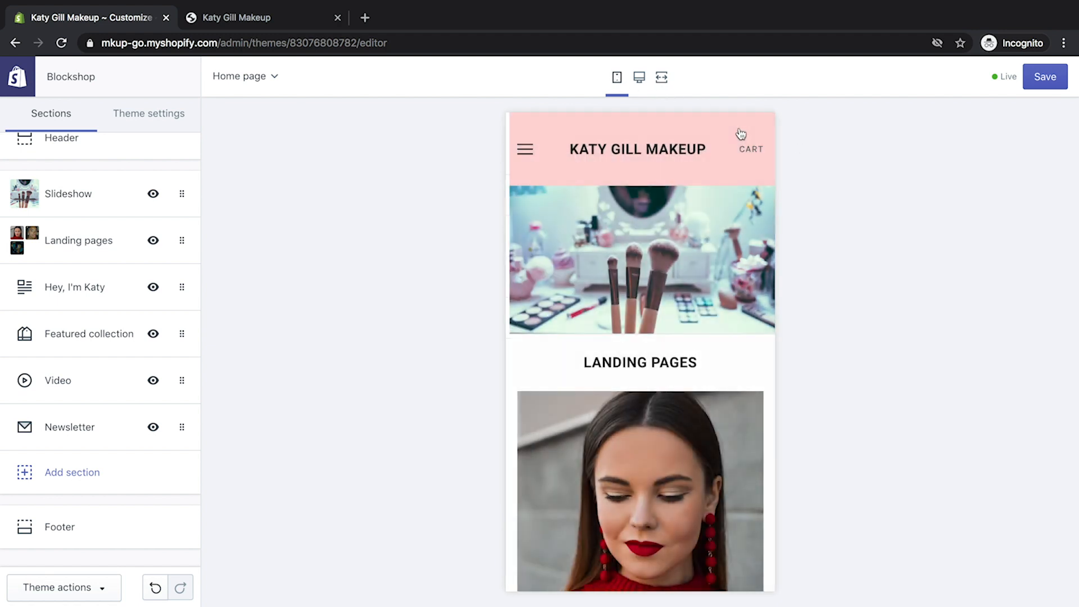
scroll(729, 233, down, 4)
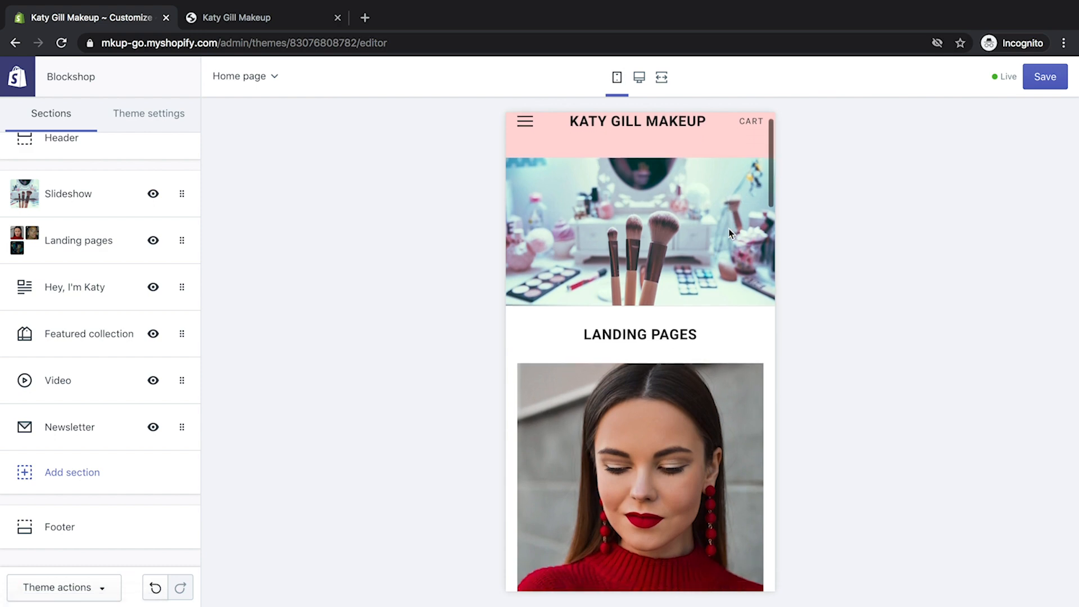
scroll(714, 251, down, 3)
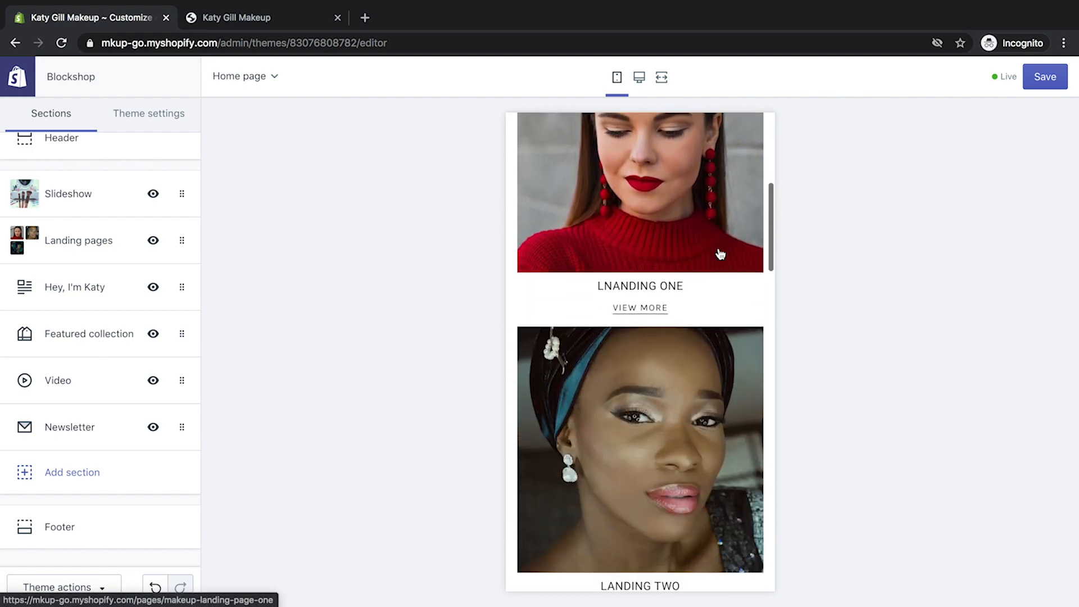
scroll(719, 253, up, 3)
scroll(714, 247, up, 2)
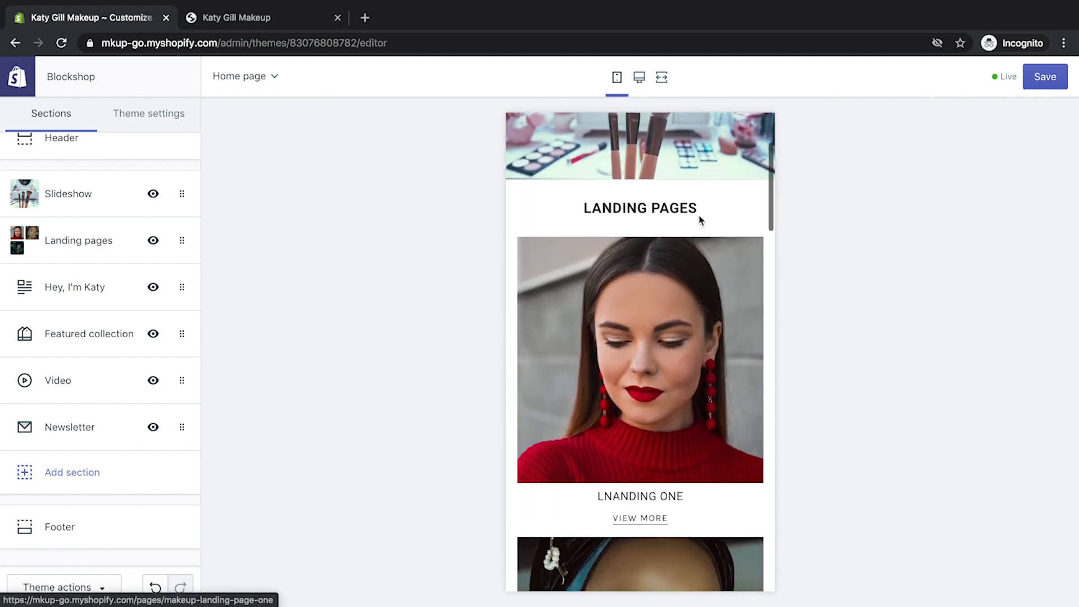
scroll(699, 257, down, 3)
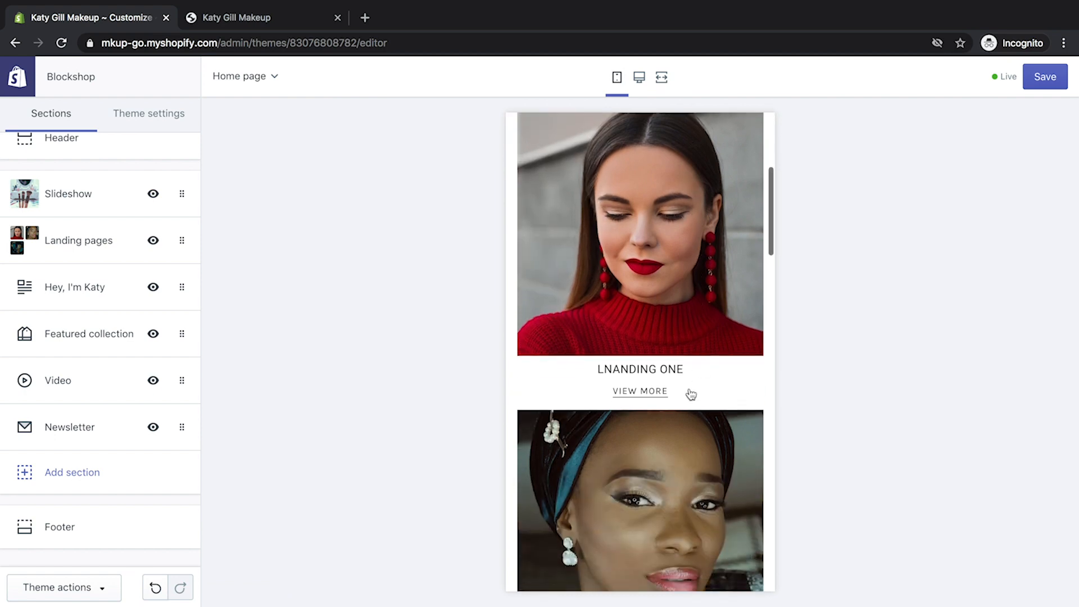
scroll(700, 377, down, 15)
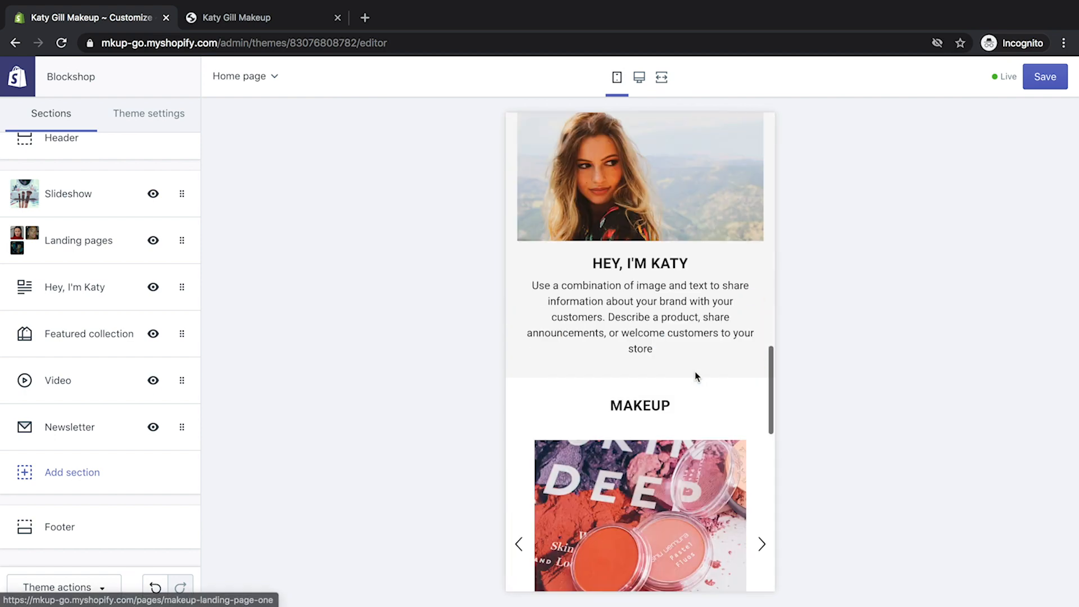
scroll(698, 376, up, 1)
scroll(695, 328, down, 8)
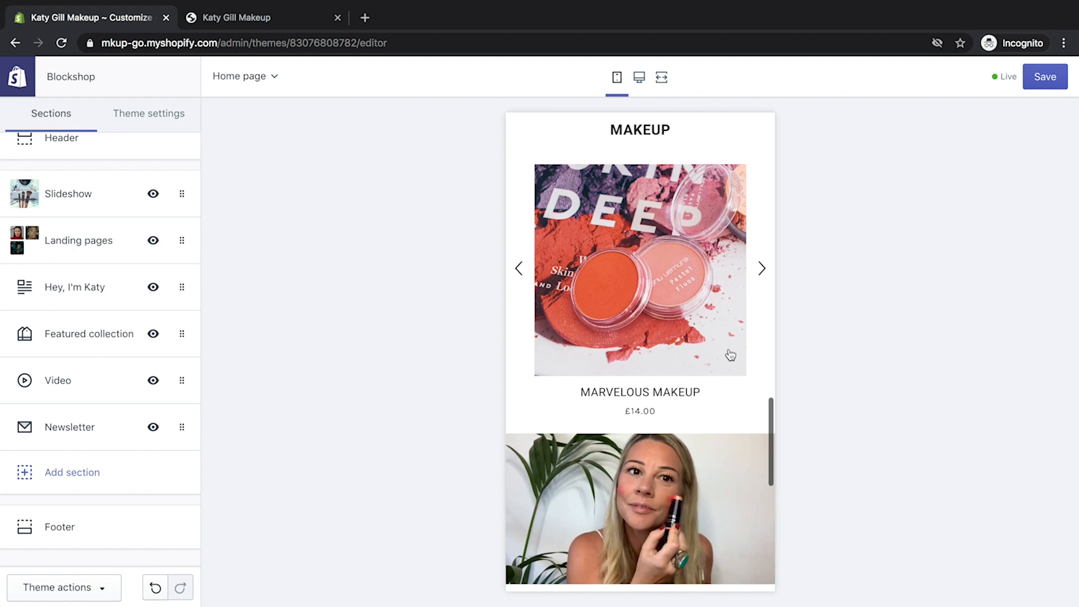
click(762, 238)
click(761, 239)
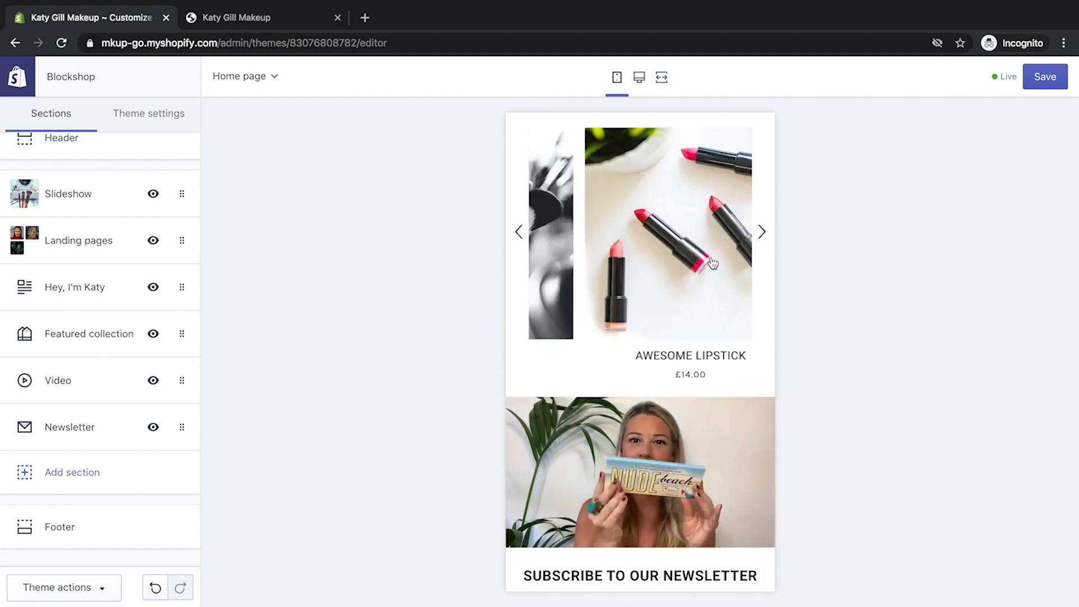
scroll(693, 264, down, 5)
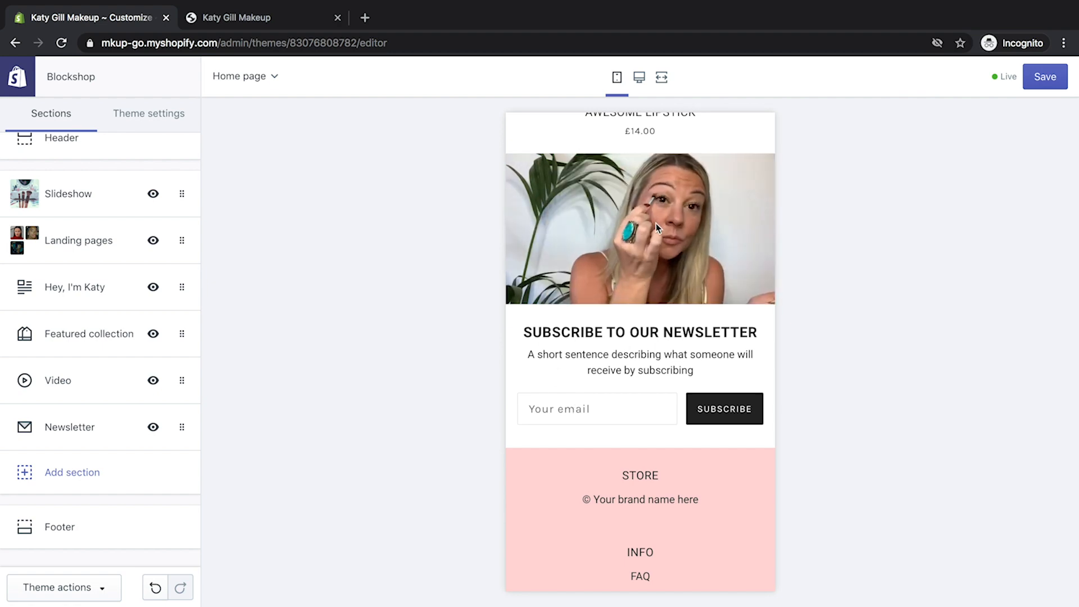
scroll(656, 224, up, 15)
Return the preview to desktop width and save the new home page section order
click(640, 83)
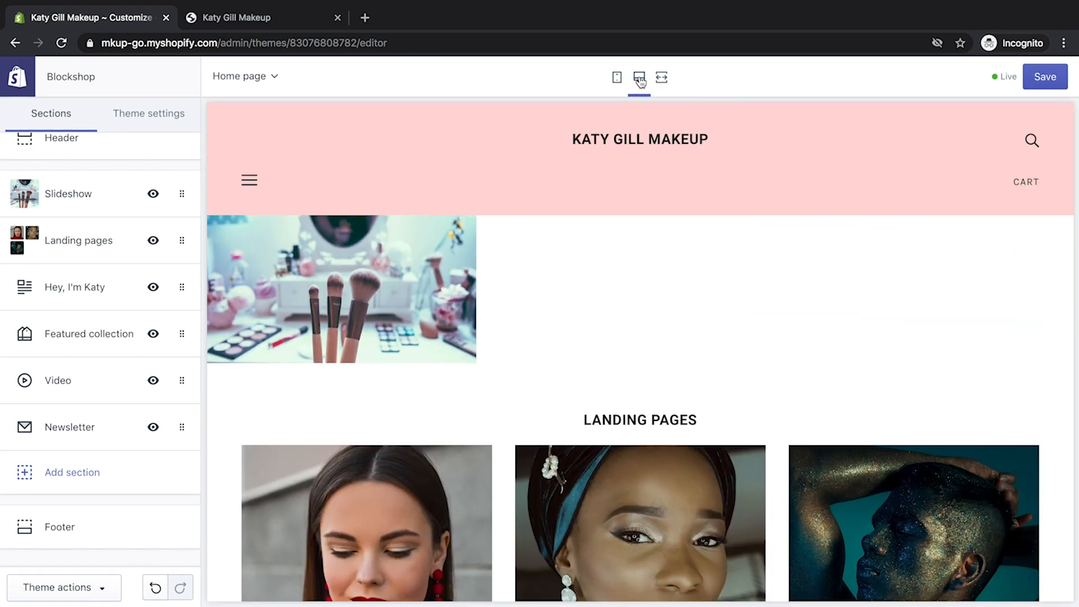
scroll(119, 248, up, 2)
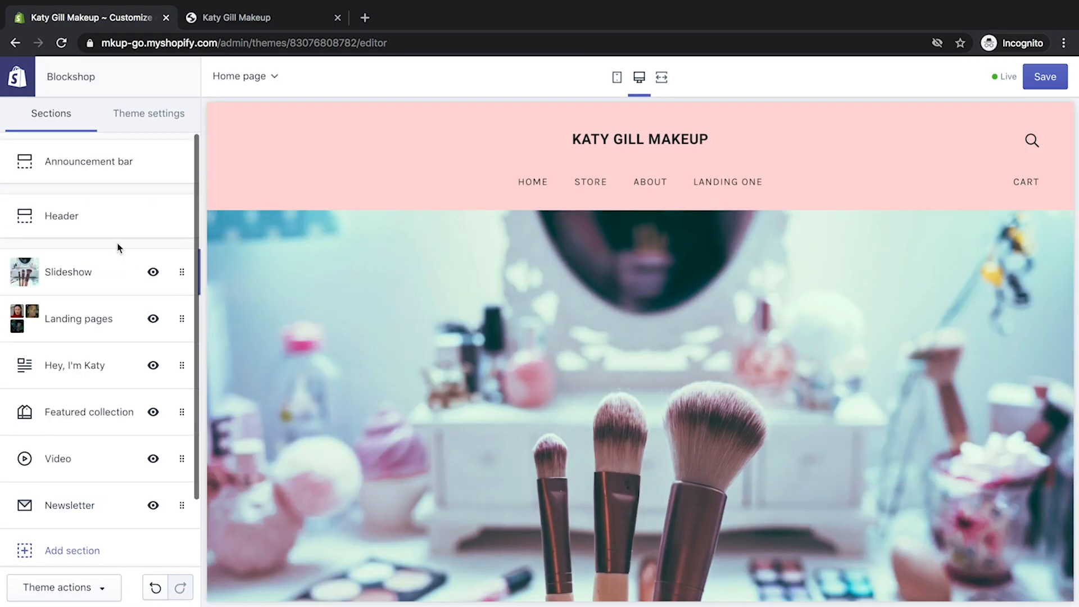
click(1046, 77)
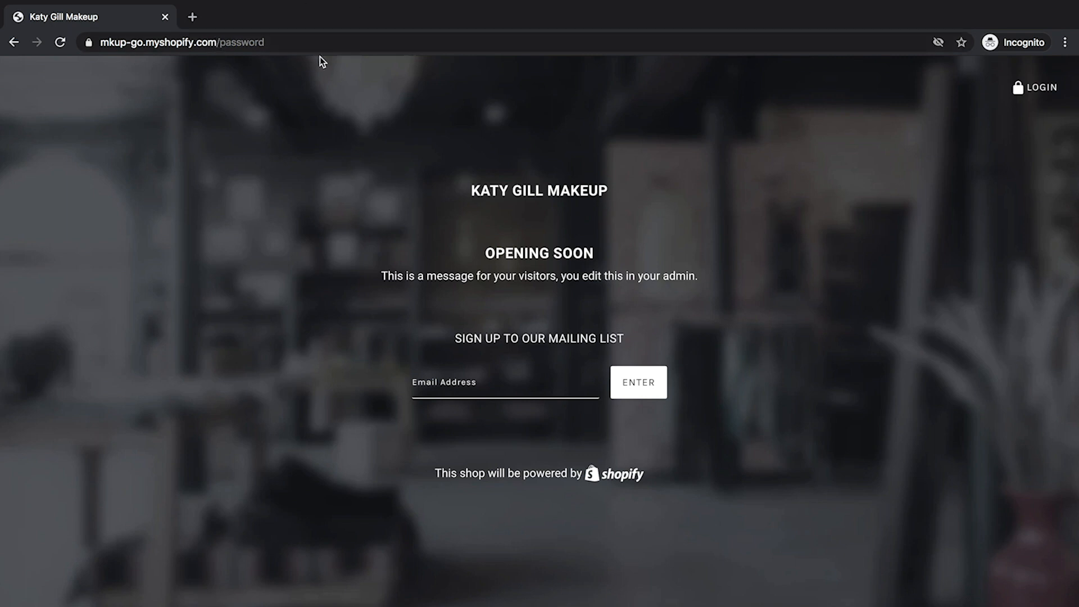
Load the store's main address without the password path and paste the store password into the login form
drag(217, 41, 348, 39)
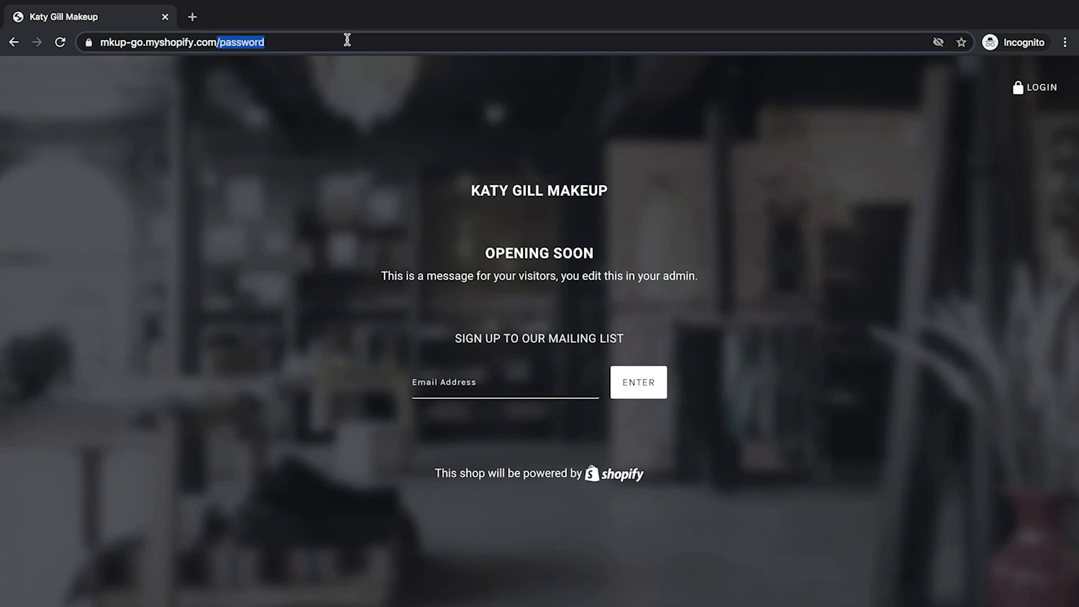
key(BackSpace)
key(Return)
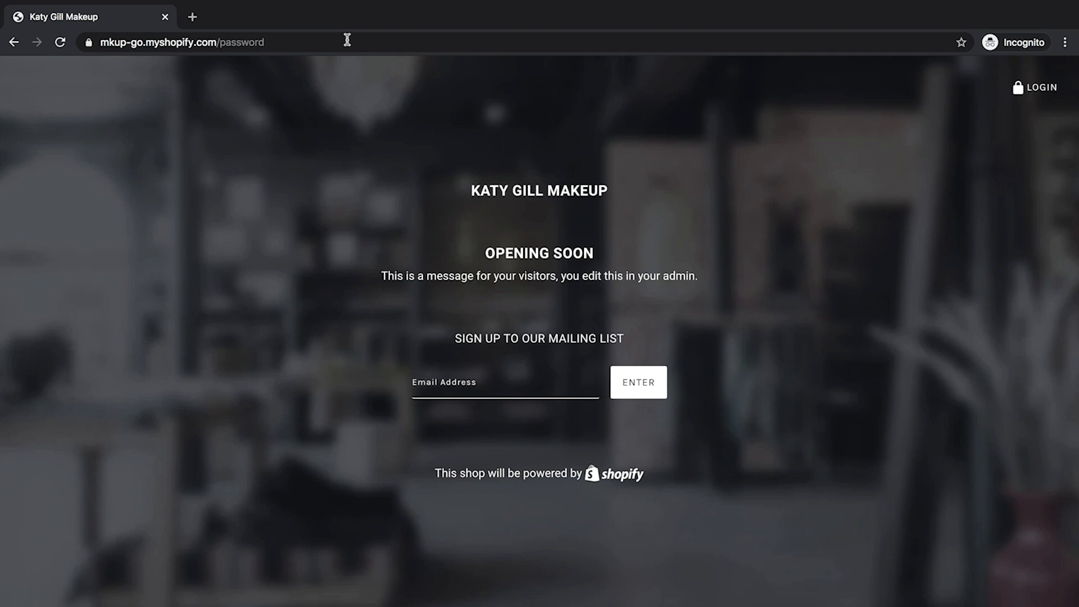
click(1042, 88)
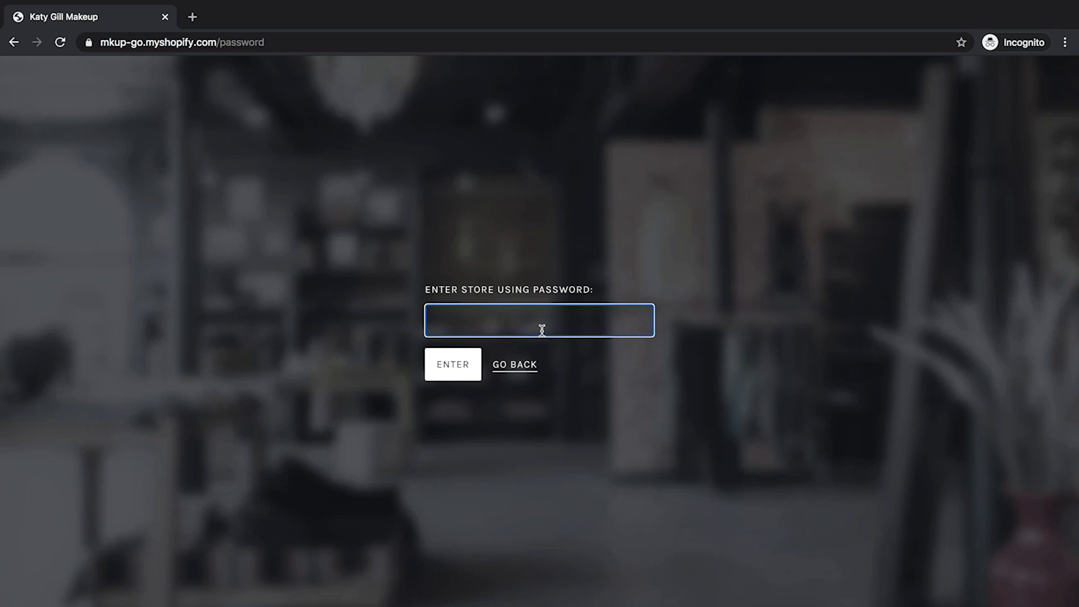
right_click(479, 327)
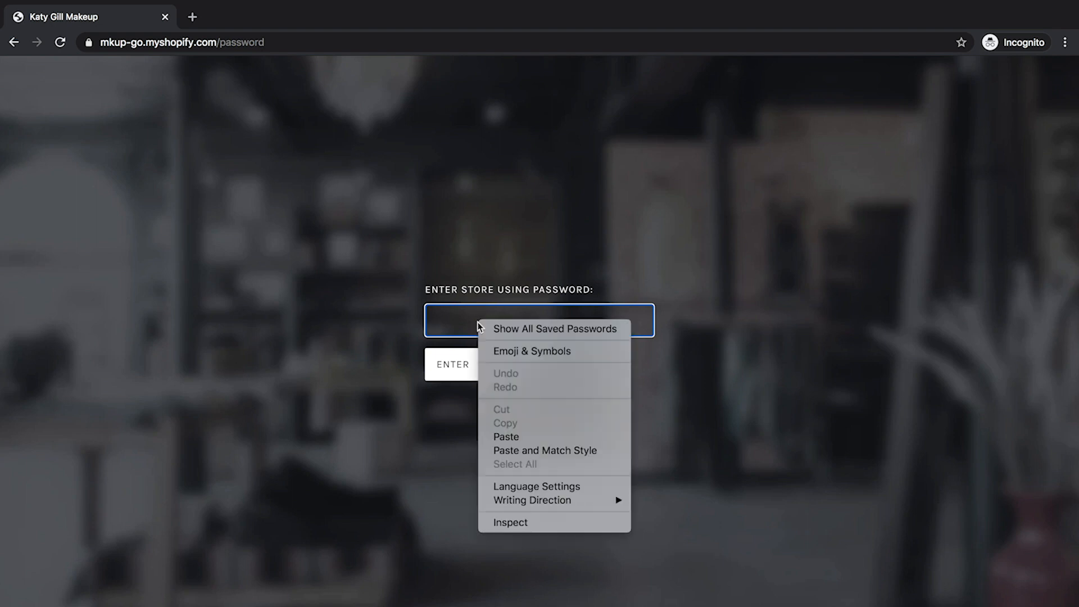
click(576, 438)
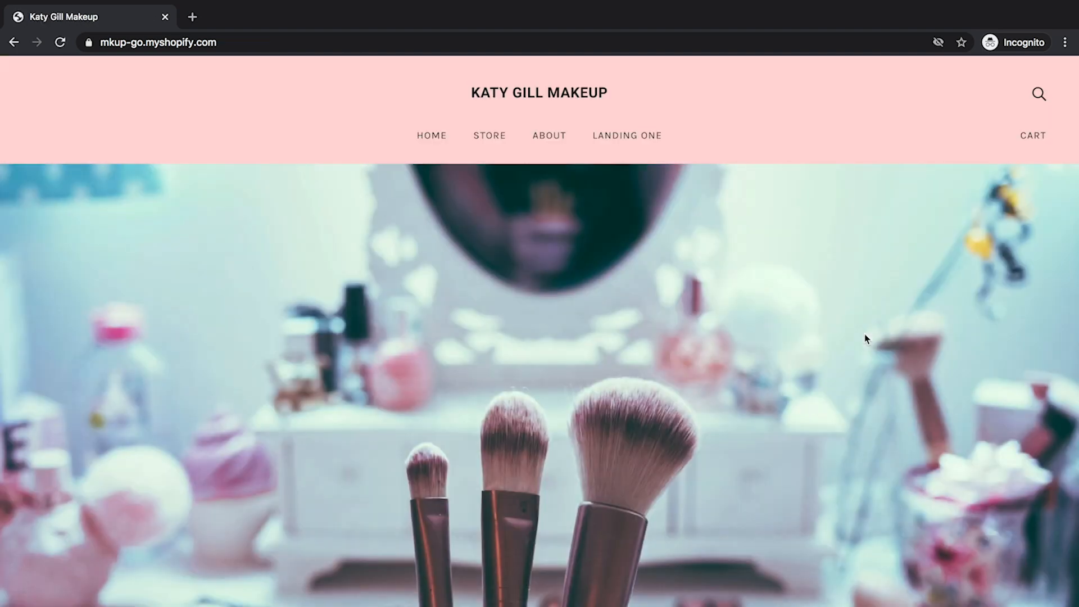
Scroll the live homepage from hero image to pink footer, then open the full product collection page
scroll(859, 321, down, 10)
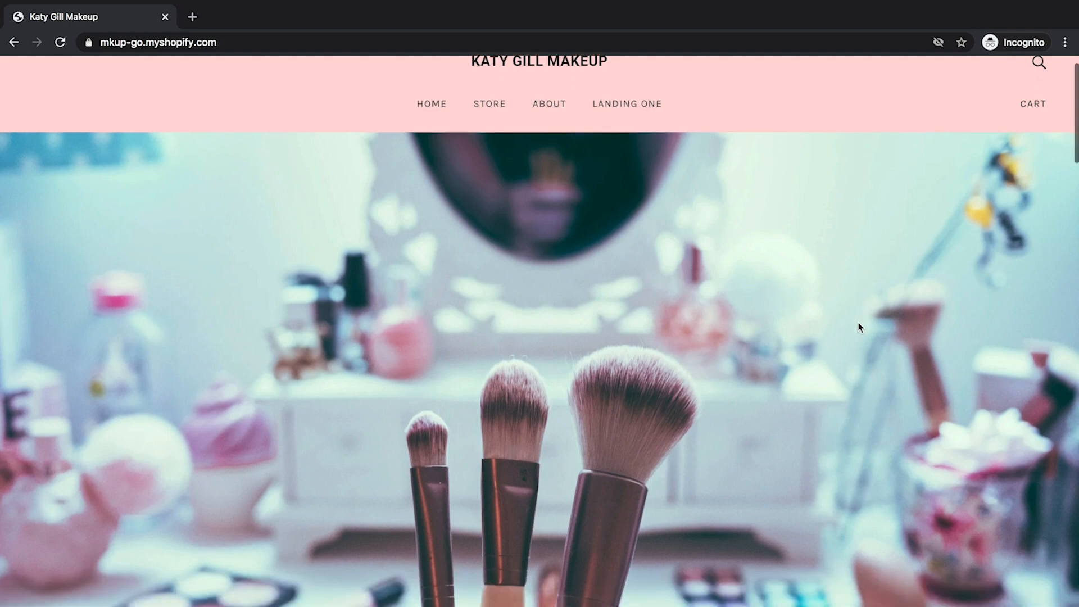
scroll(860, 329, down, 1)
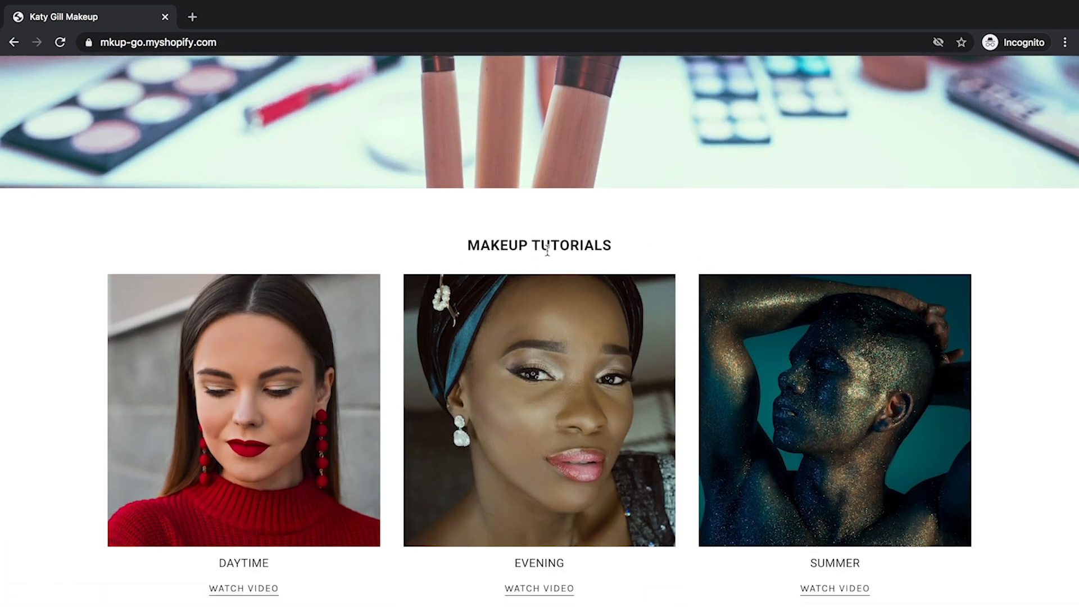
scroll(662, 249, down, 3)
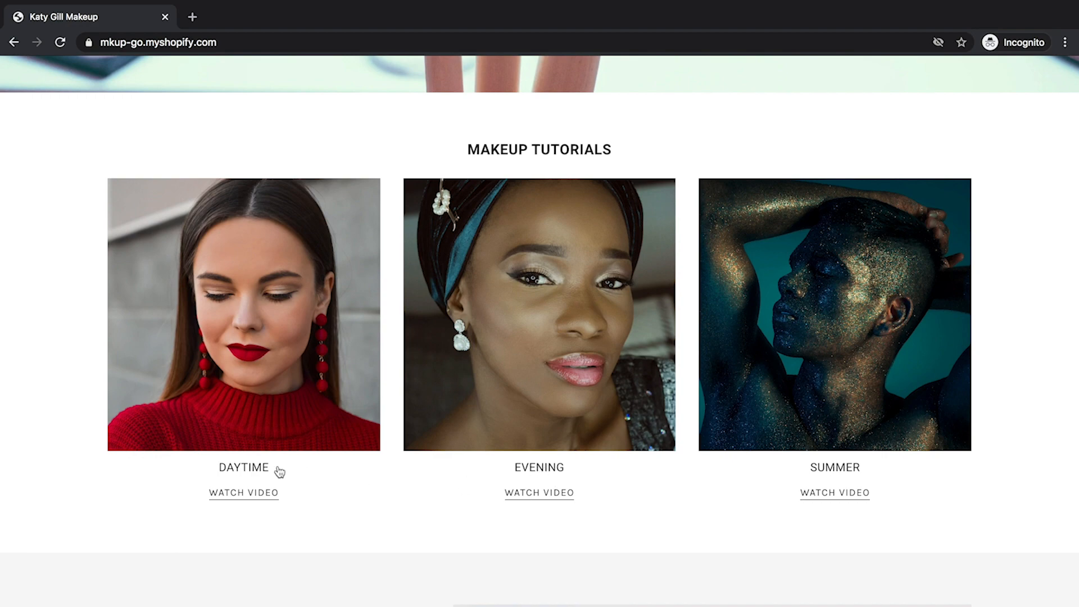
scroll(1004, 477, down, 20)
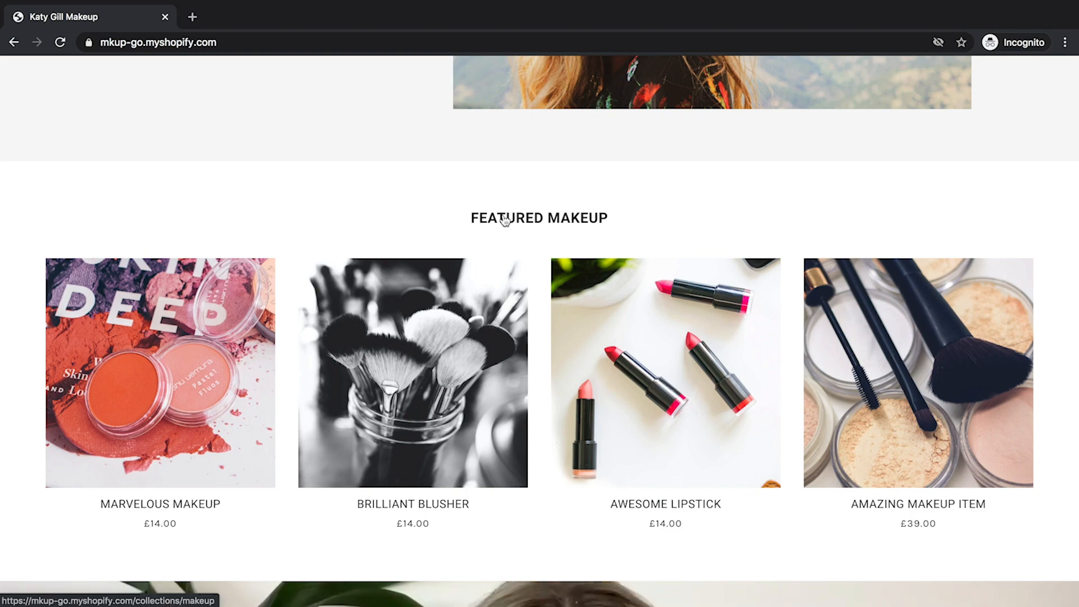
scroll(684, 214, down, 3)
scroll(928, 291, down, 10)
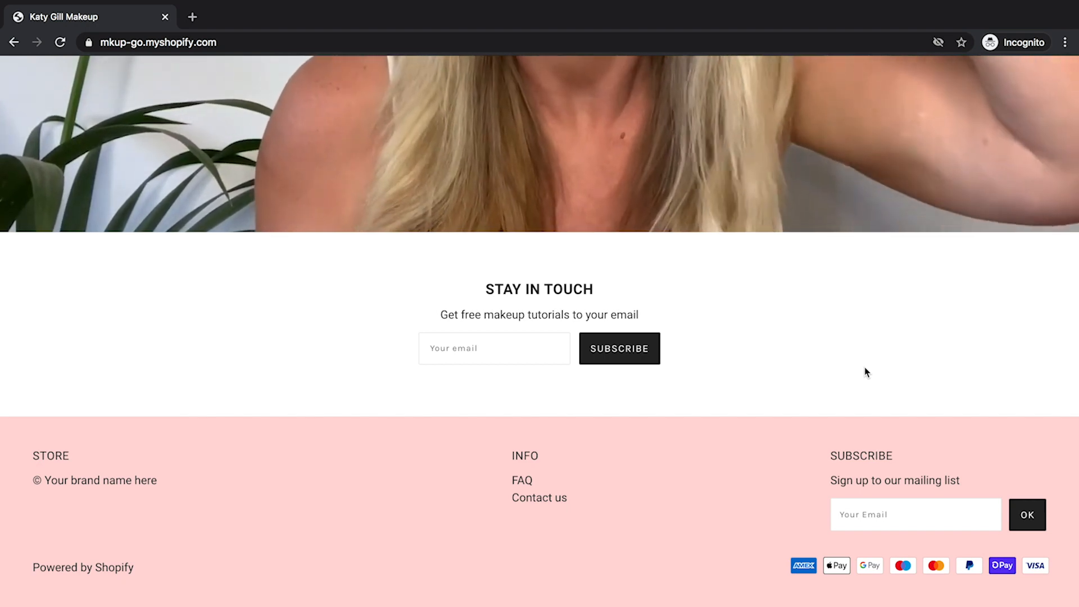
scroll(866, 372, up, 10)
scroll(865, 367, up, 10)
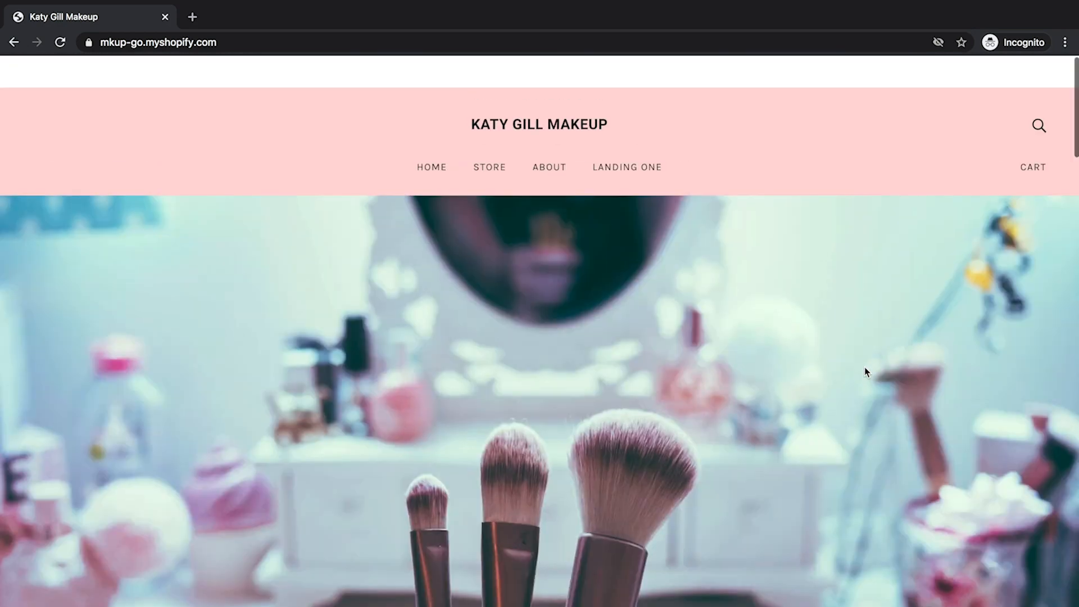
scroll(866, 371, down, 1)
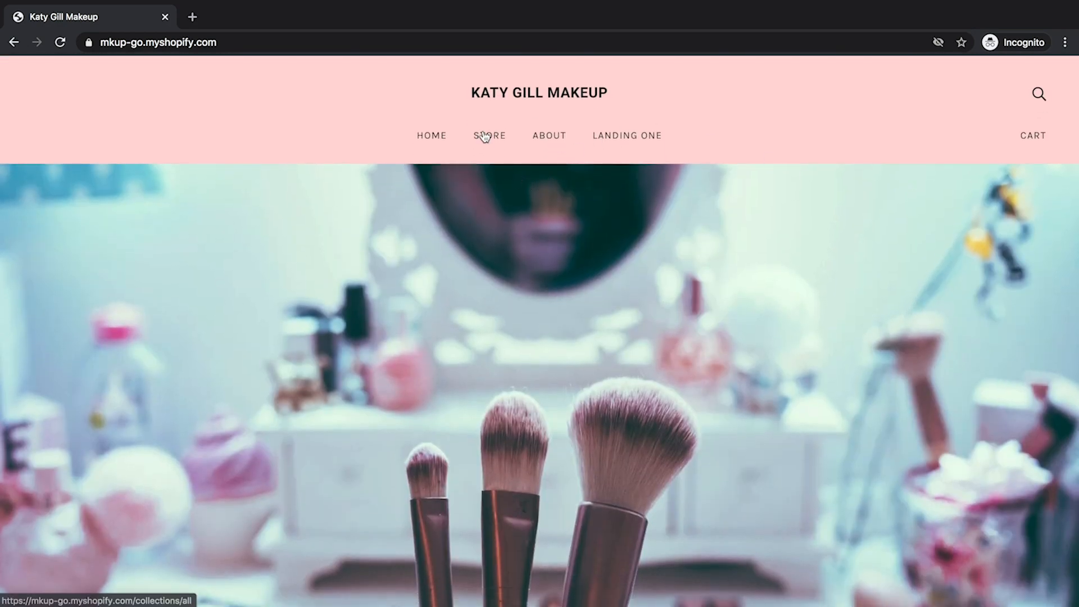
click(484, 136)
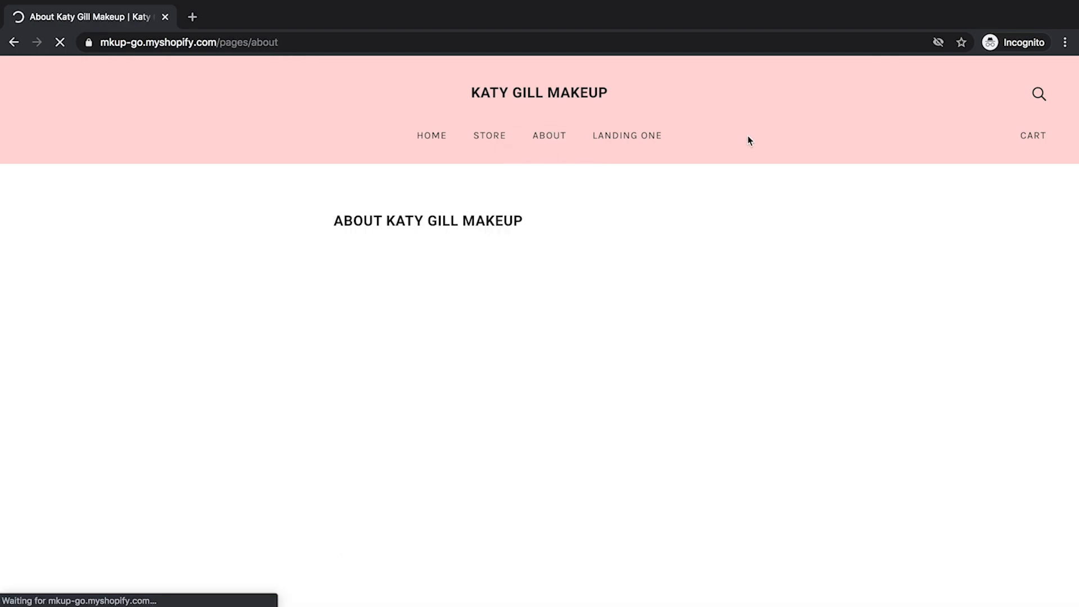
Check Makeup Landing Page One's video and Buy Makeup banner, then go to the Products page
scroll(874, 275, down, 4)
scroll(877, 279, up, 4)
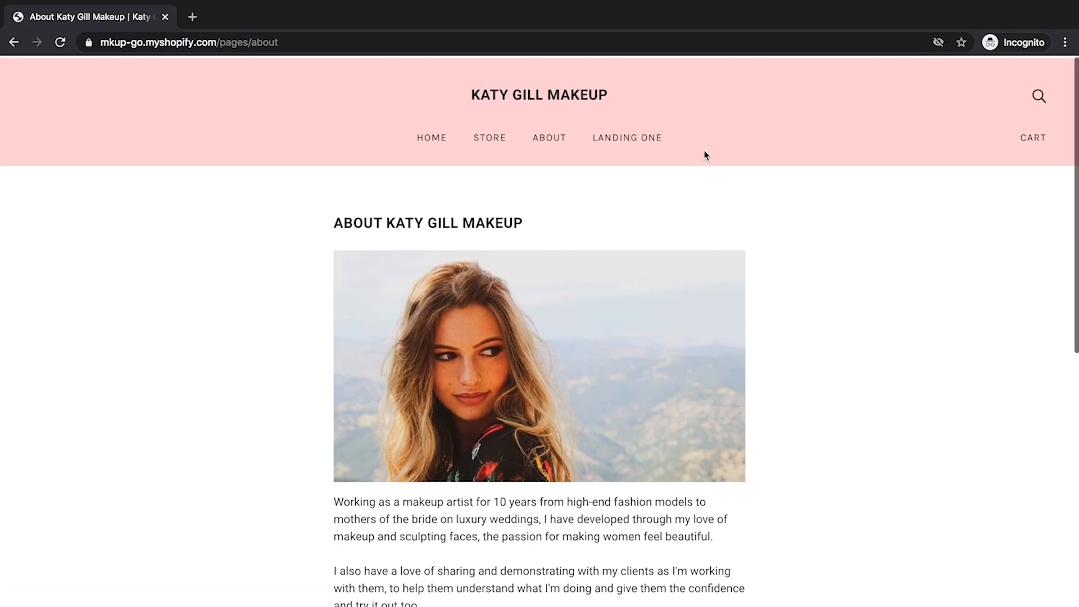
click(638, 136)
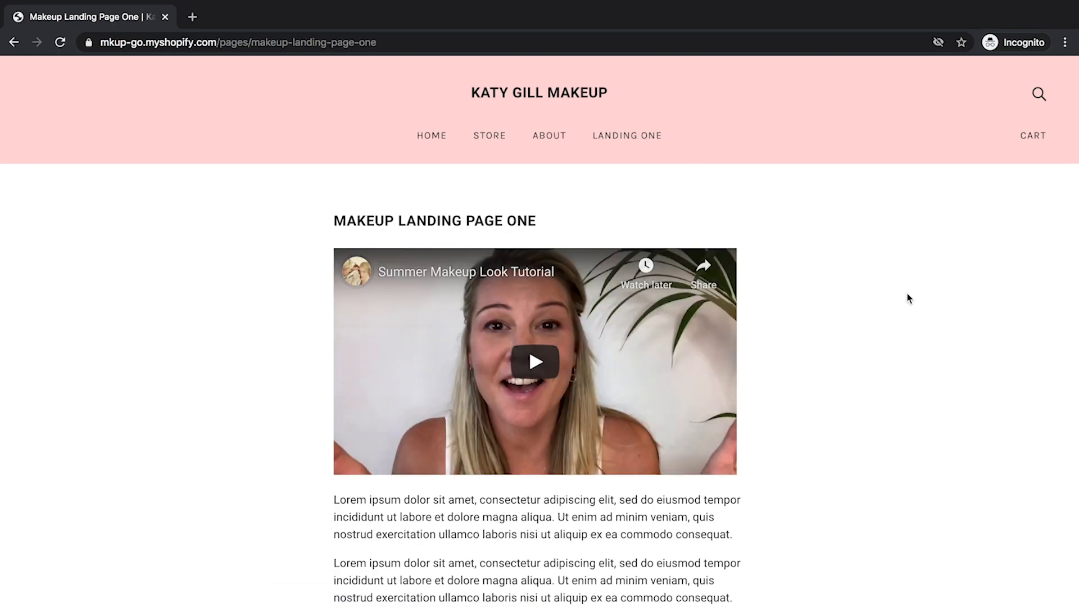
scroll(909, 298, down, 7)
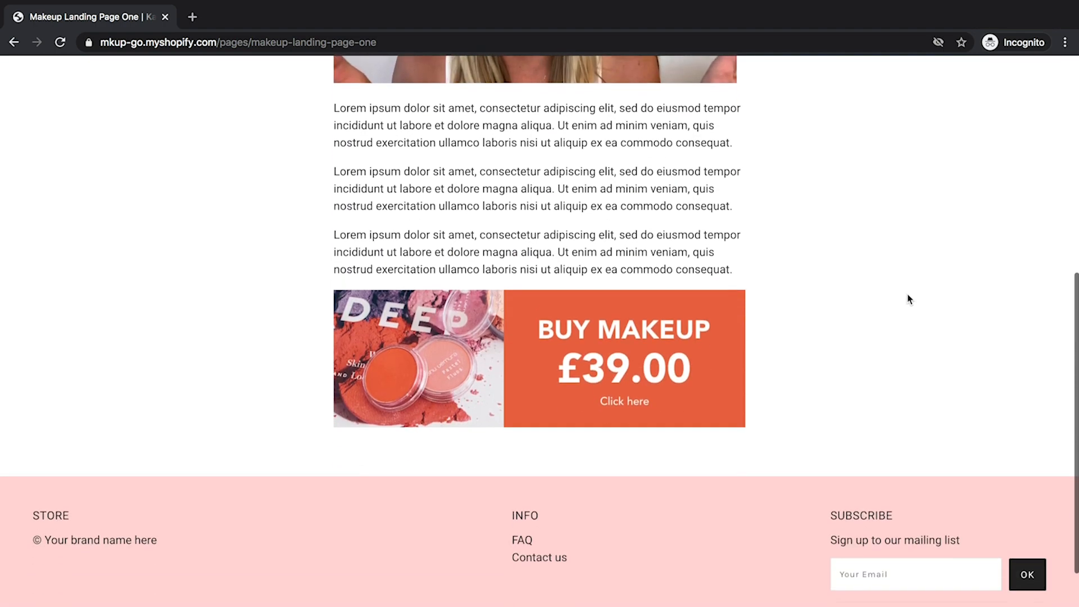
scroll(909, 300, up, 7)
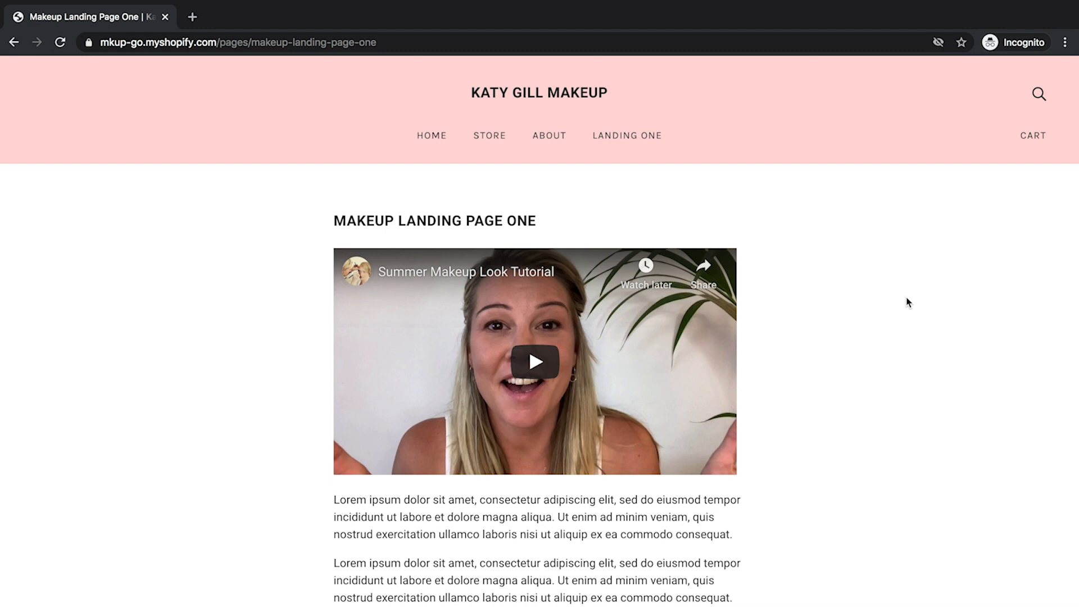
click(493, 139)
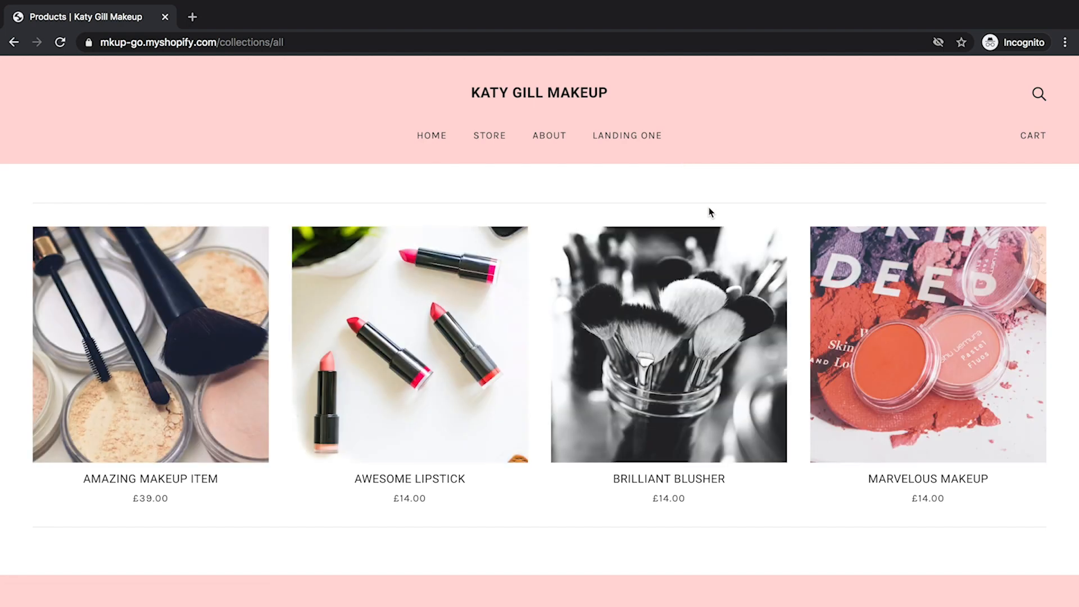
Open Brilliant Blusher, proceed to checkout, then go back to the cart
click(712, 344)
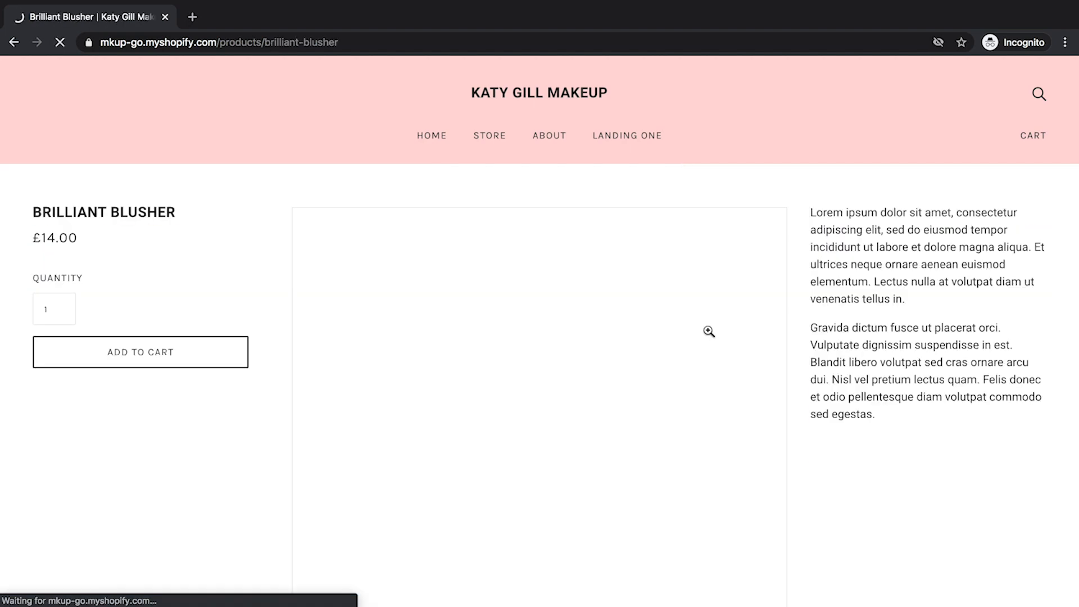
scroll(234, 259, down, 1)
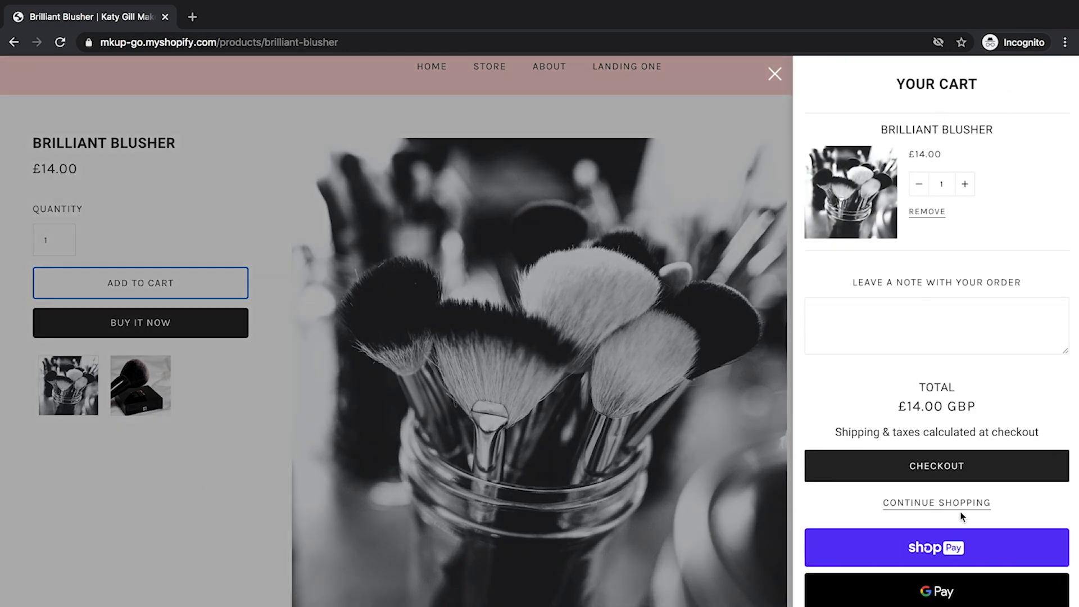
click(963, 474)
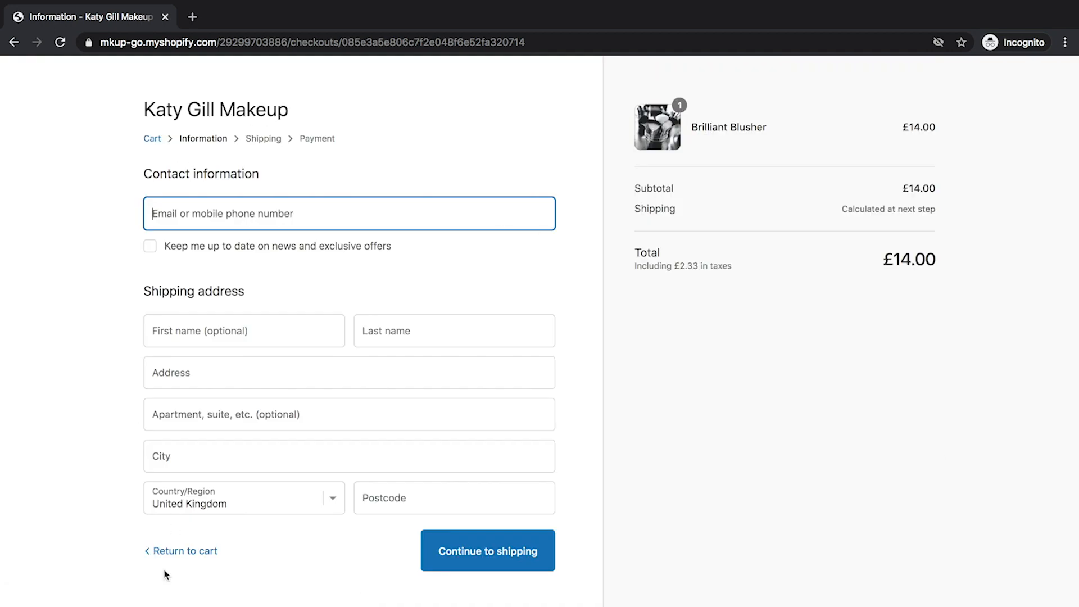
click(182, 553)
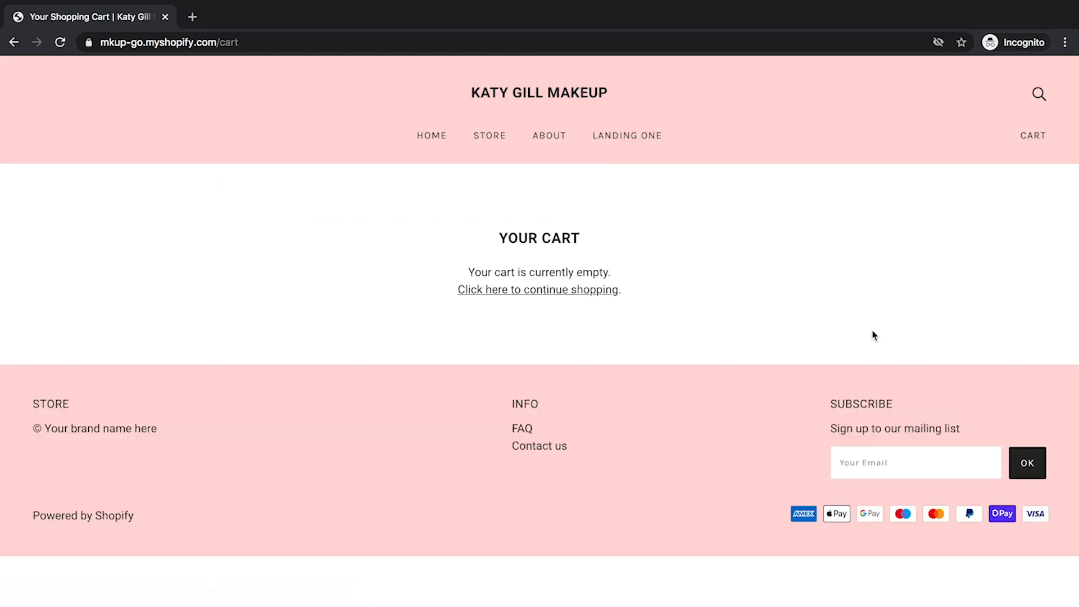
Return to the store homepage and scroll down through its sections again
click(431, 139)
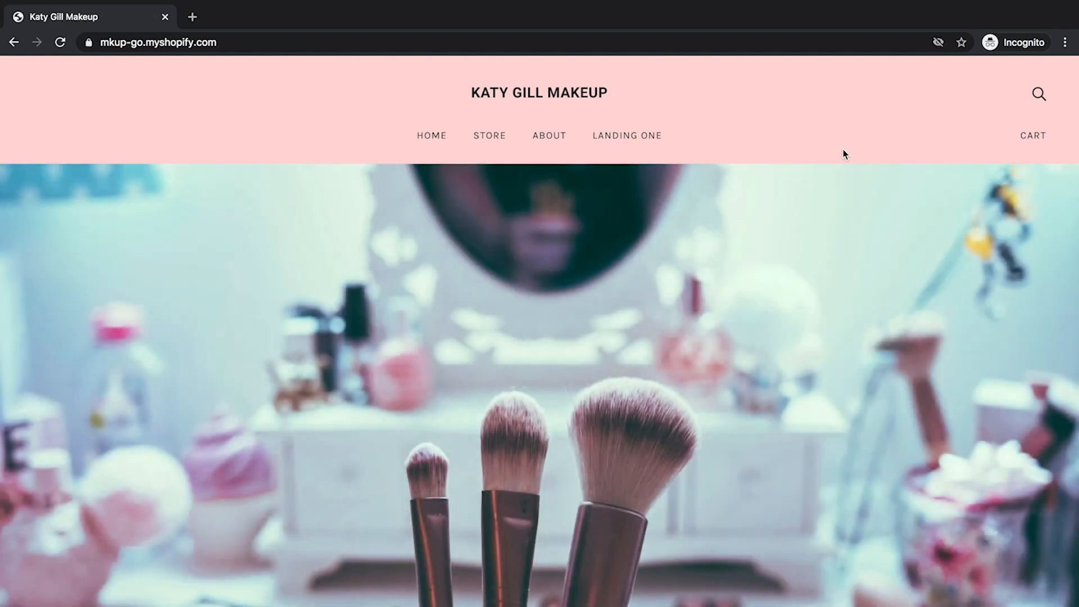
scroll(845, 158, down, 10)
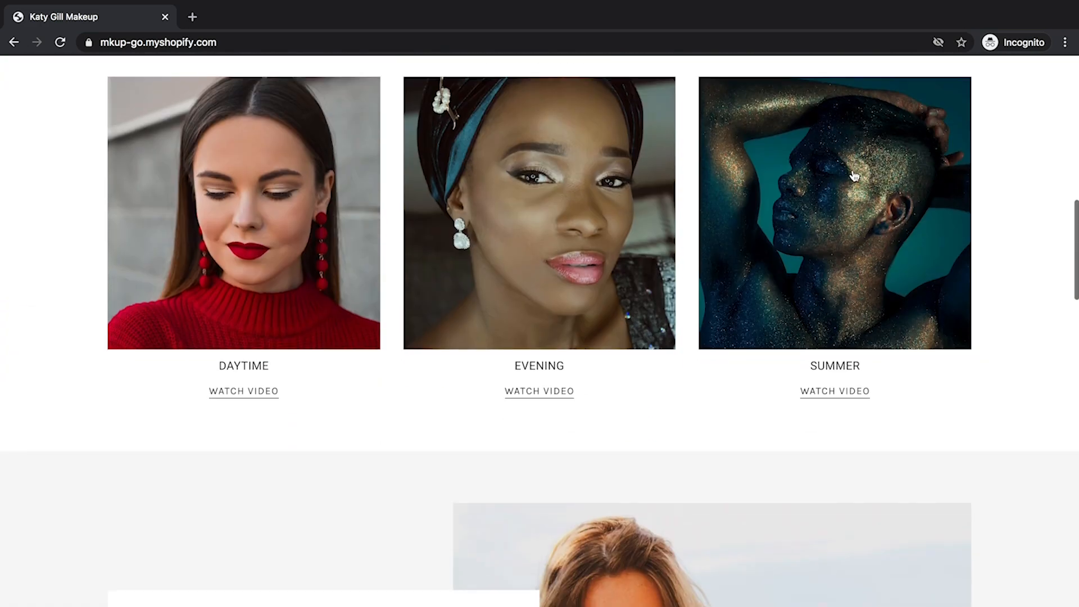
scroll(1010, 254, down, 7)
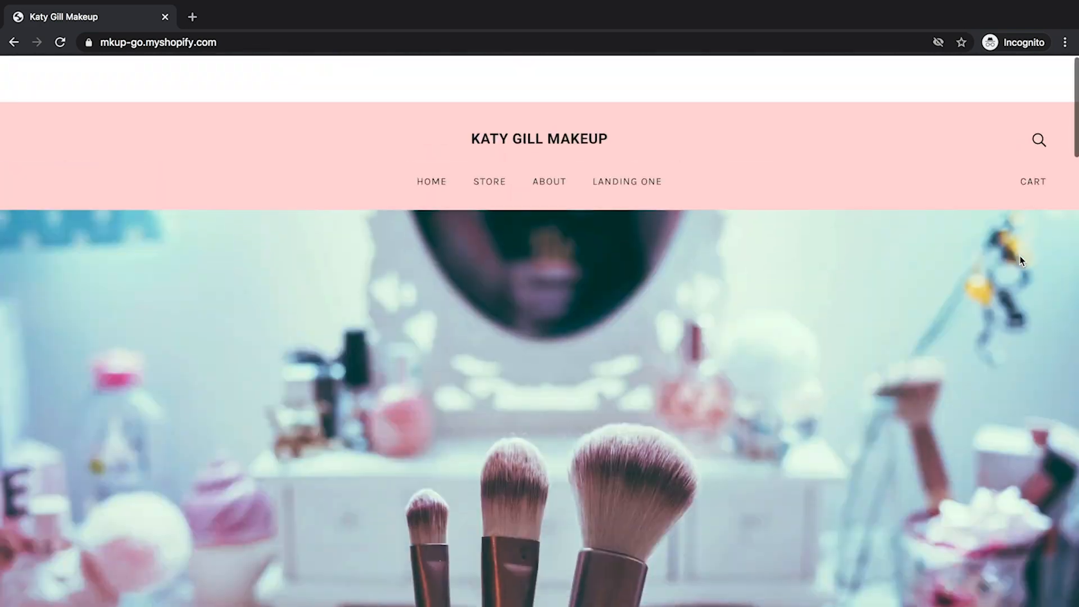
scroll(1015, 261, down, 1)
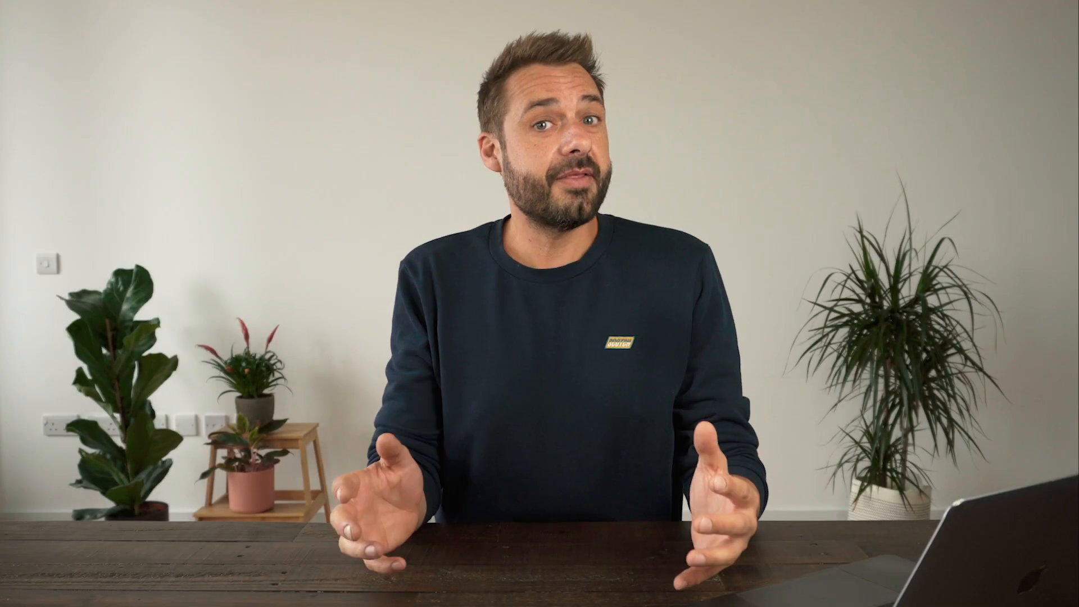
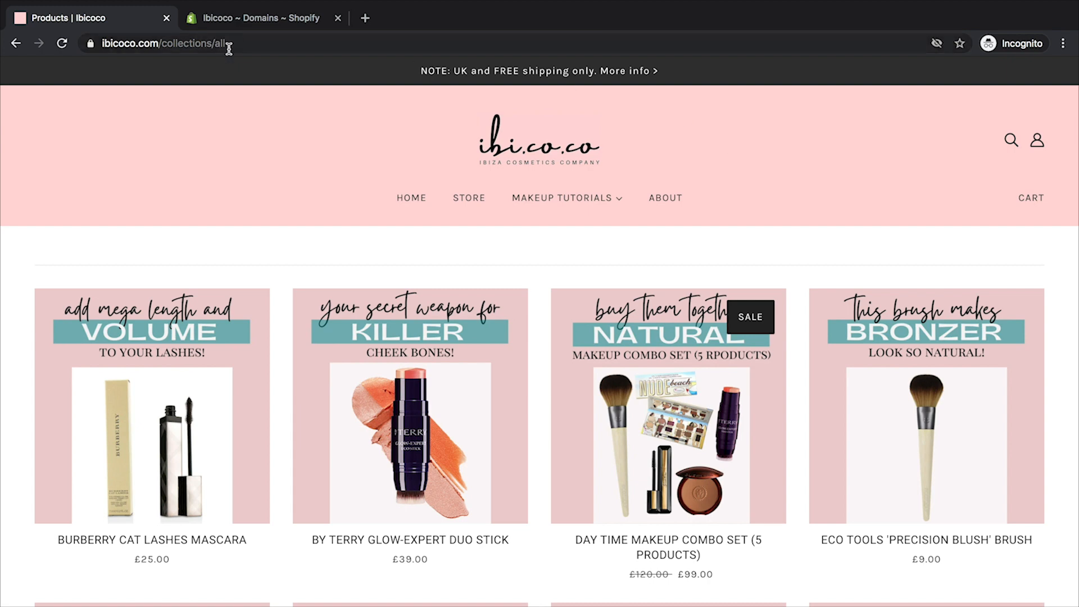
click(158, 44)
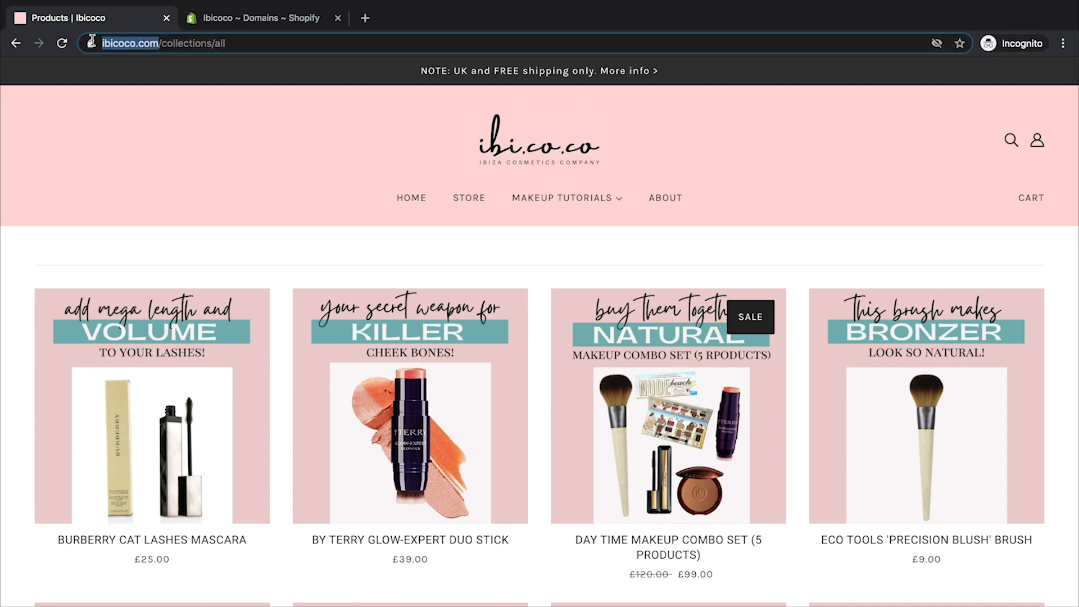
click(184, 136)
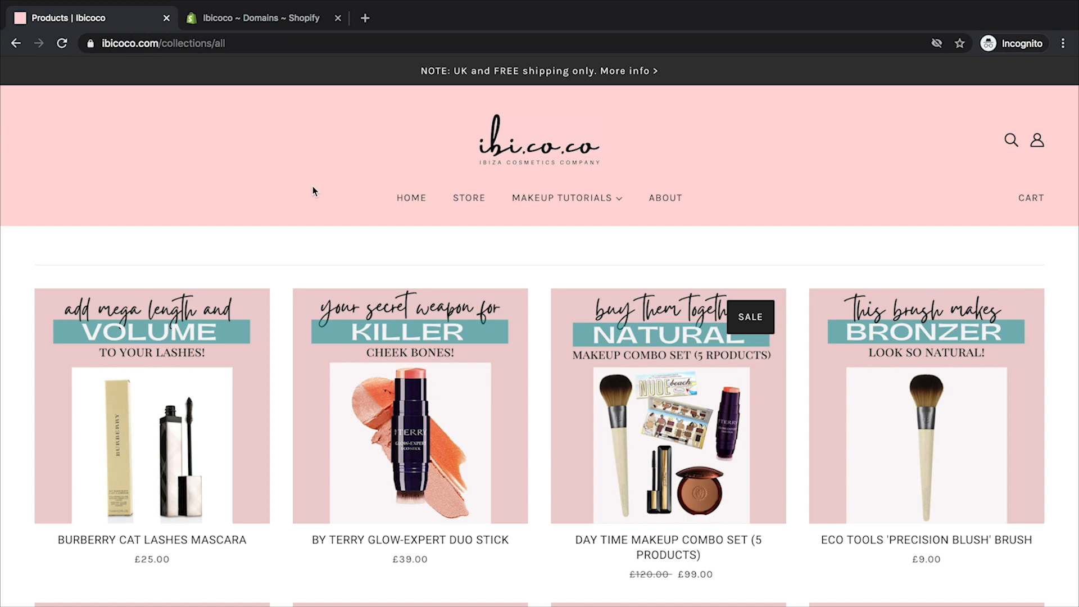
click(290, 19)
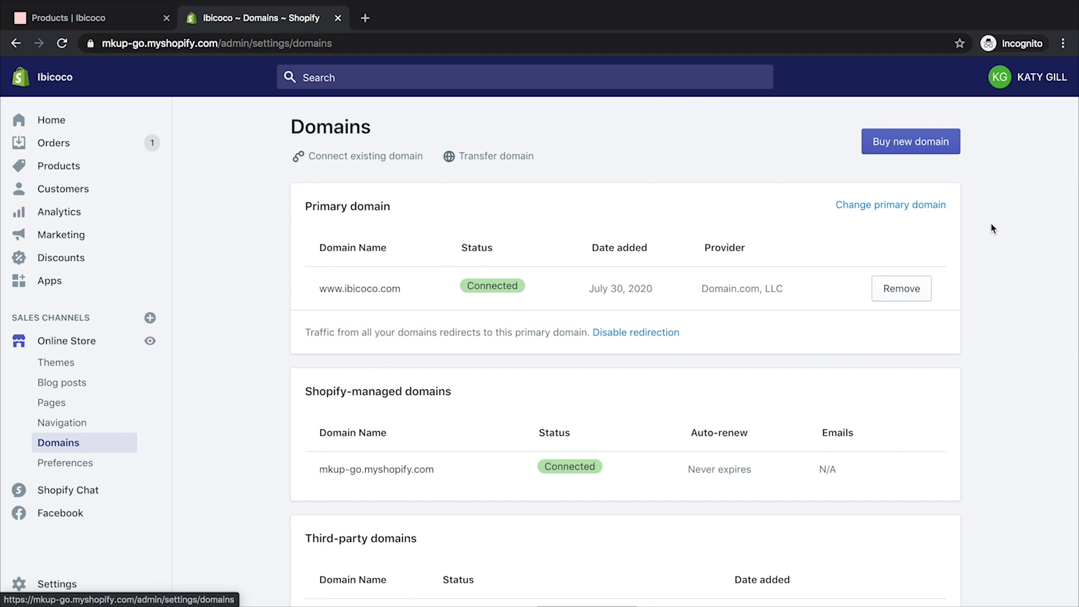
click(90, 20)
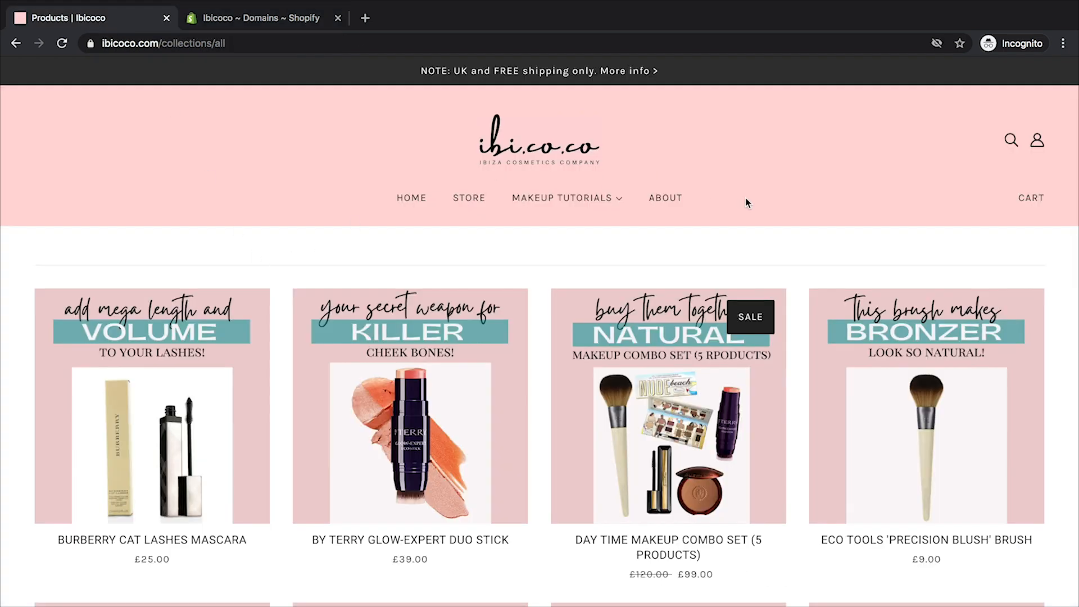
click(564, 150)
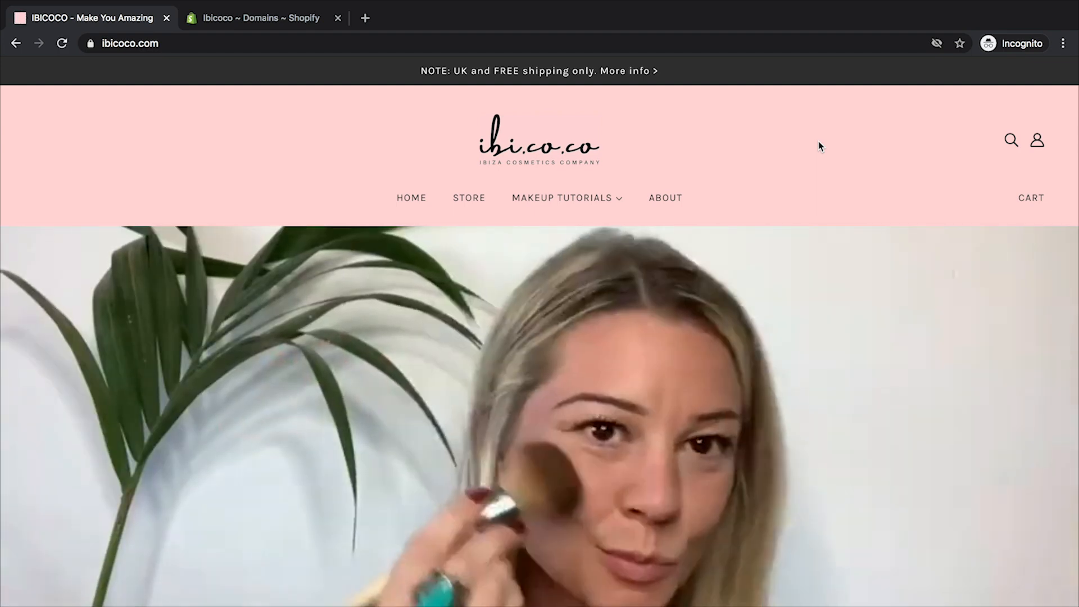
scroll(788, 177, down, 7)
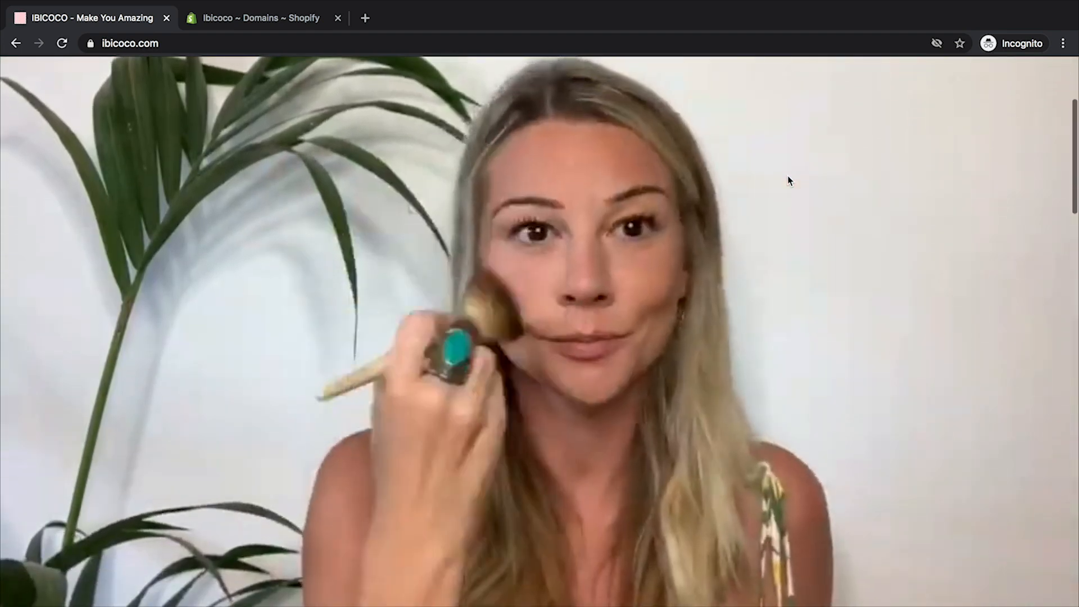
scroll(788, 180, down, 6)
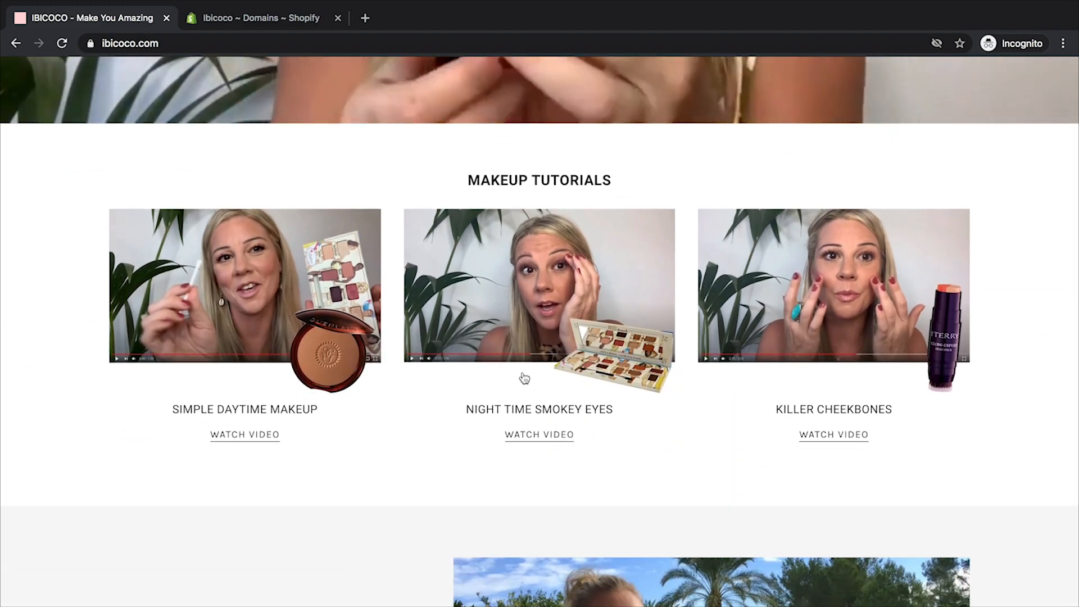
scroll(1074, 314, down, 8)
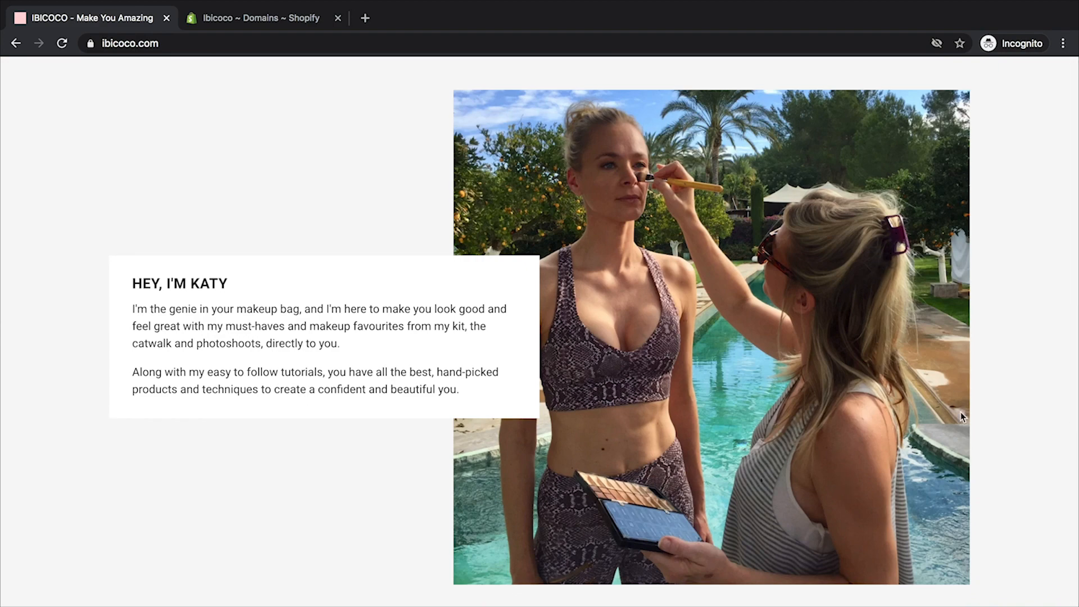
scroll(332, 358, down, 9)
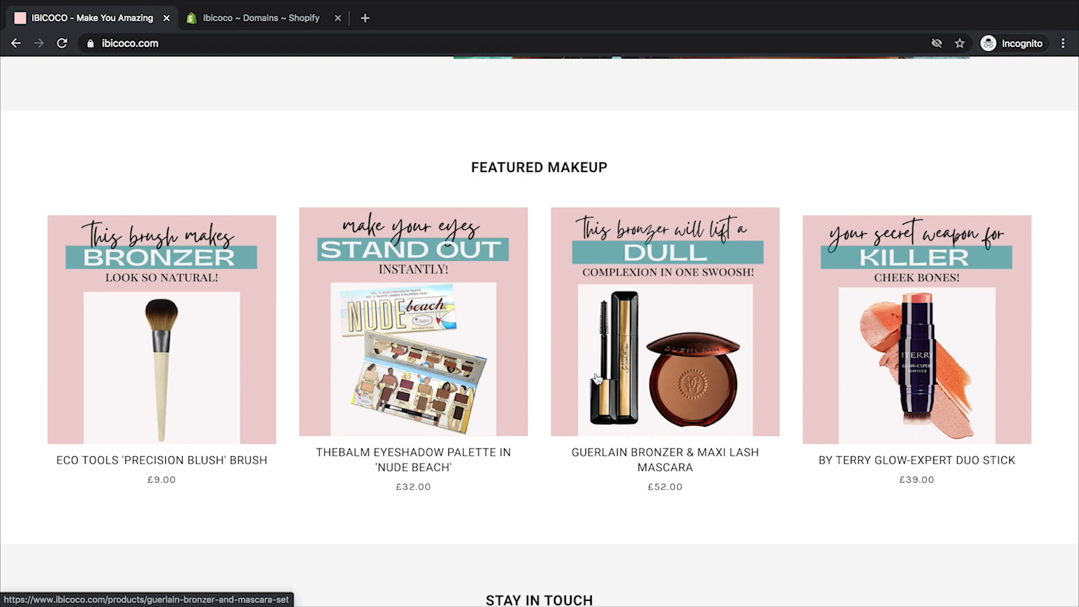
click(698, 400)
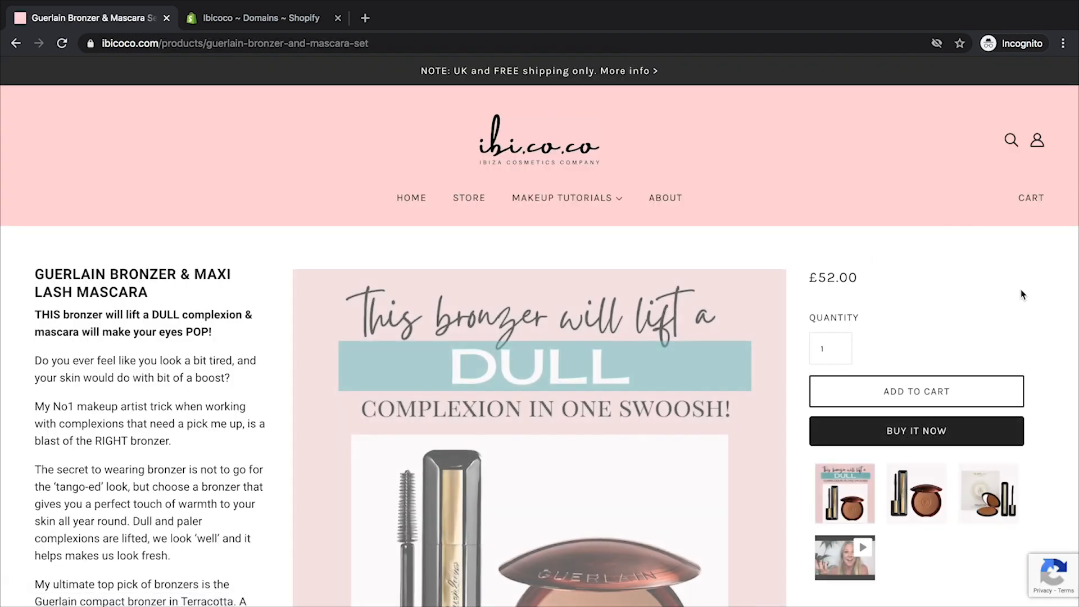
scroll(1021, 295, down, 3)
click(926, 345)
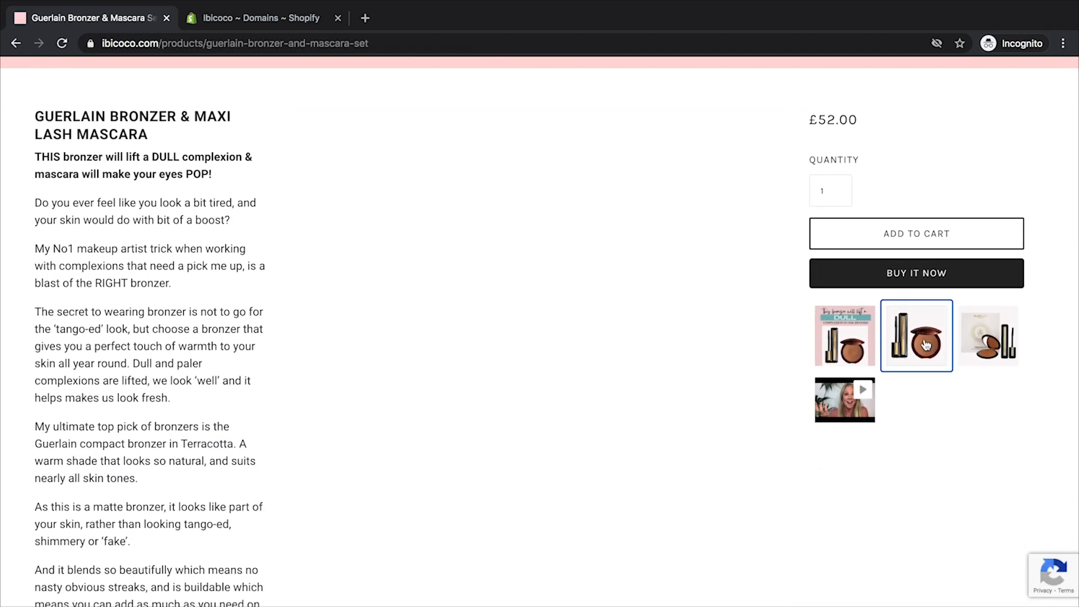
click(1002, 348)
click(852, 338)
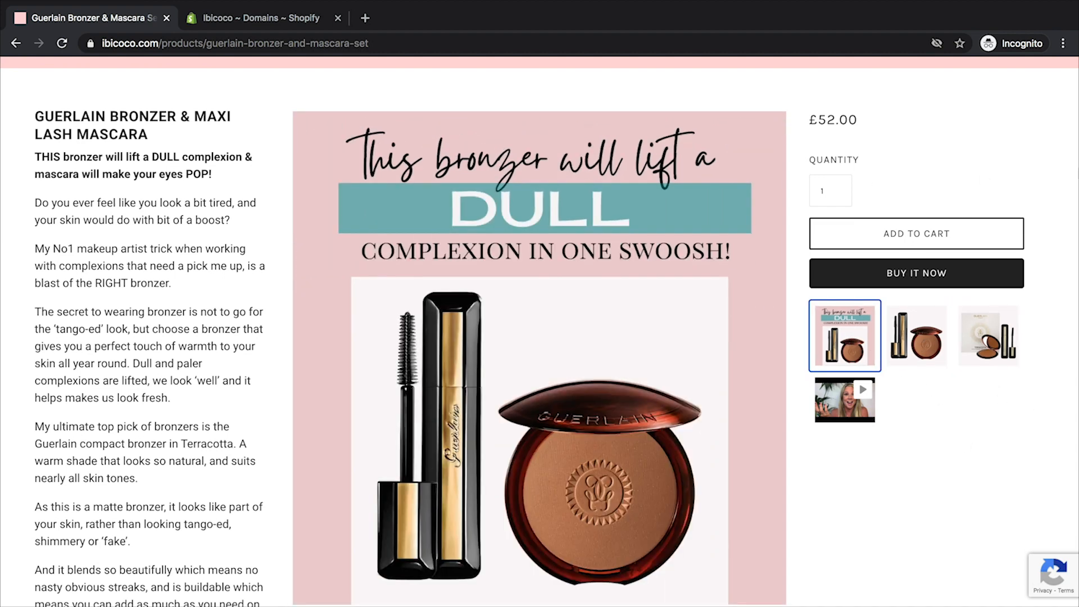
scroll(1055, 157, up, 3)
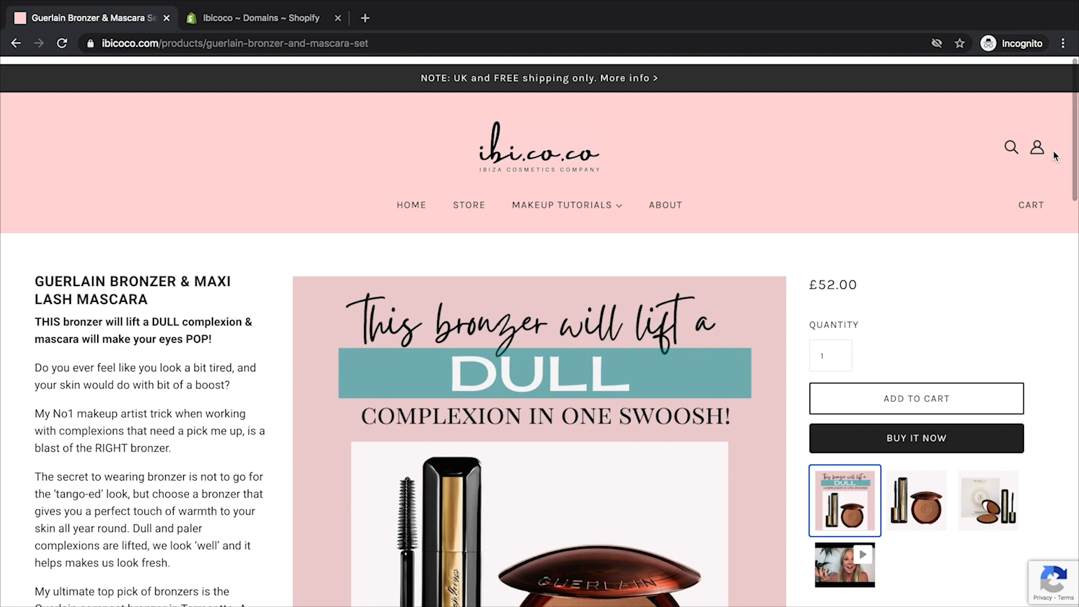
click(411, 199)
scroll(413, 203, down, 3)
scroll(413, 203, down, 15)
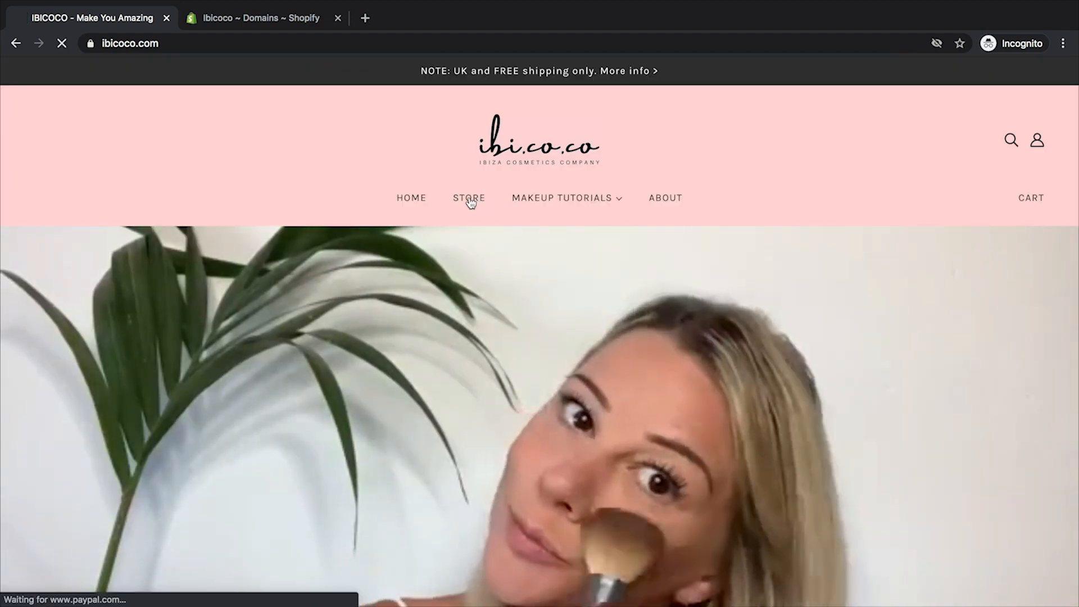
Browse the full product listing and view the LAURA MERCIER NIGHTS OUT EYESHADOW PALETTE page
click(470, 200)
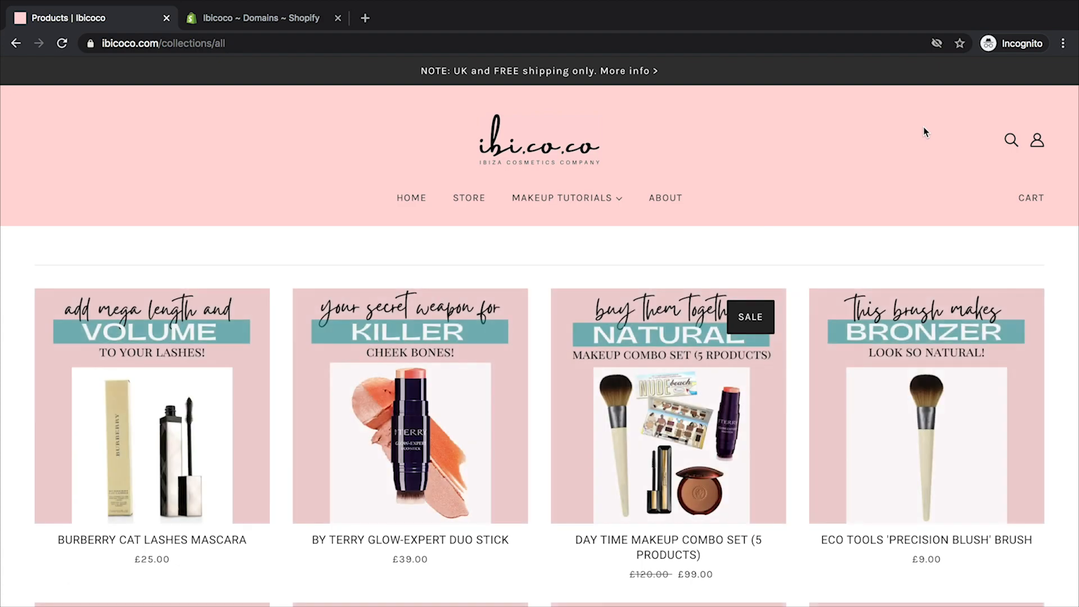
scroll(855, 133, down, 5)
scroll(800, 229, up, 1)
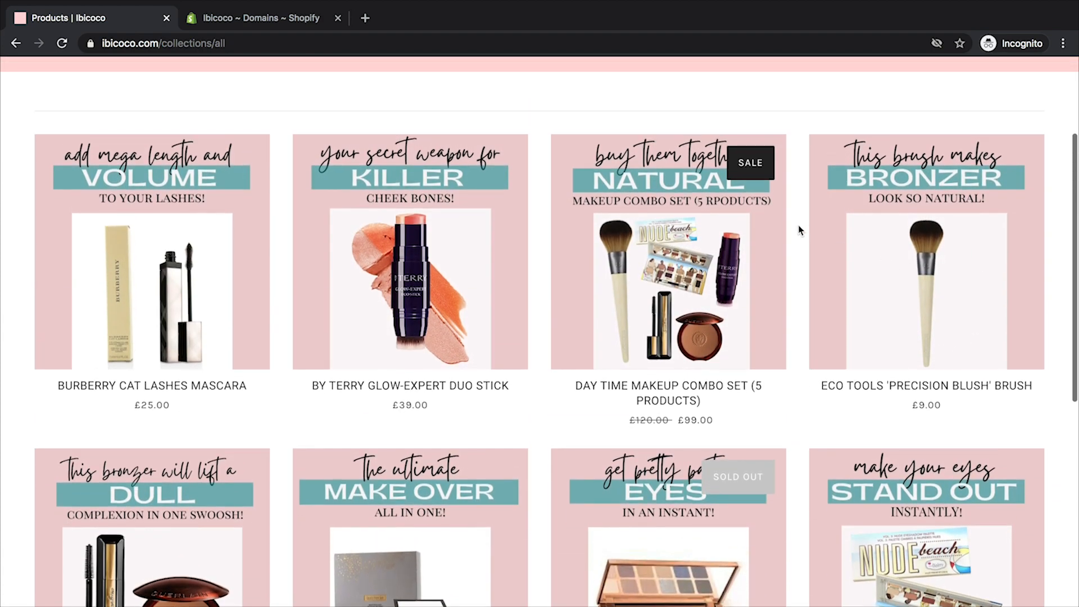
scroll(800, 228, down, 5)
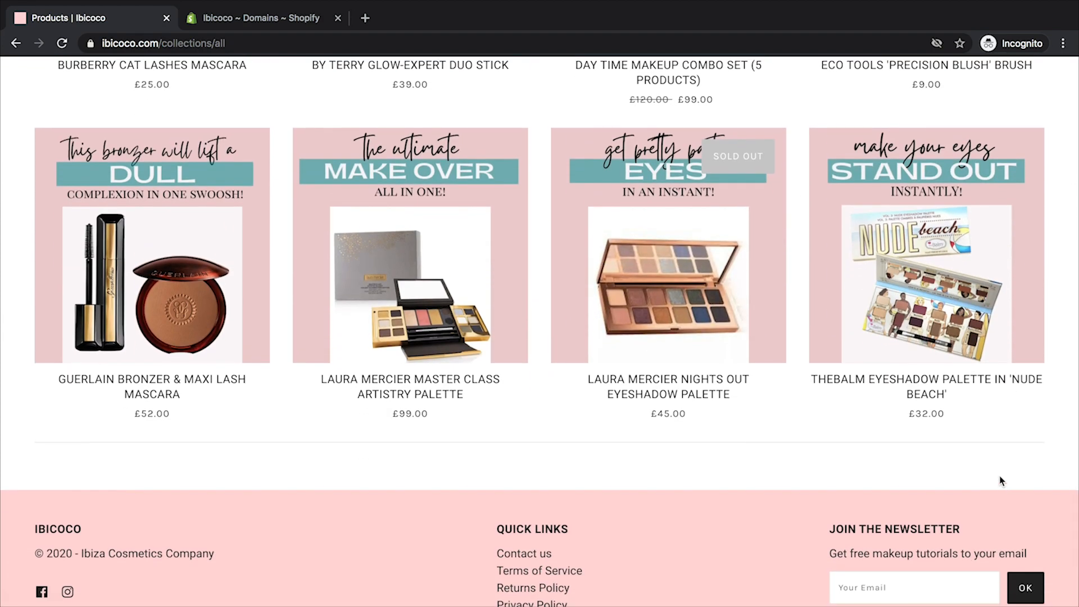
scroll(1000, 476, up, 1)
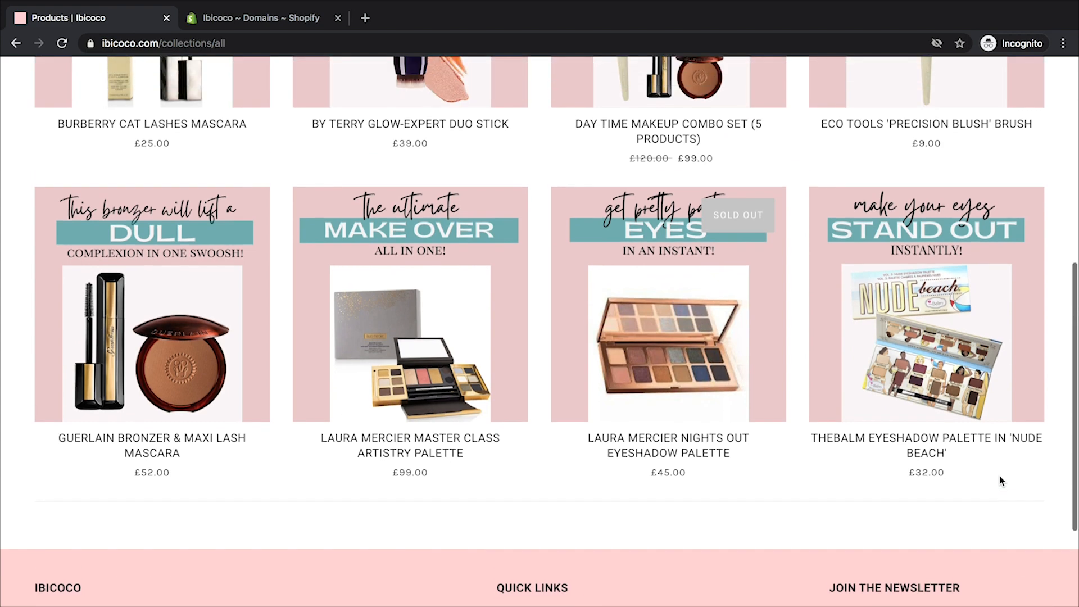
click(689, 370)
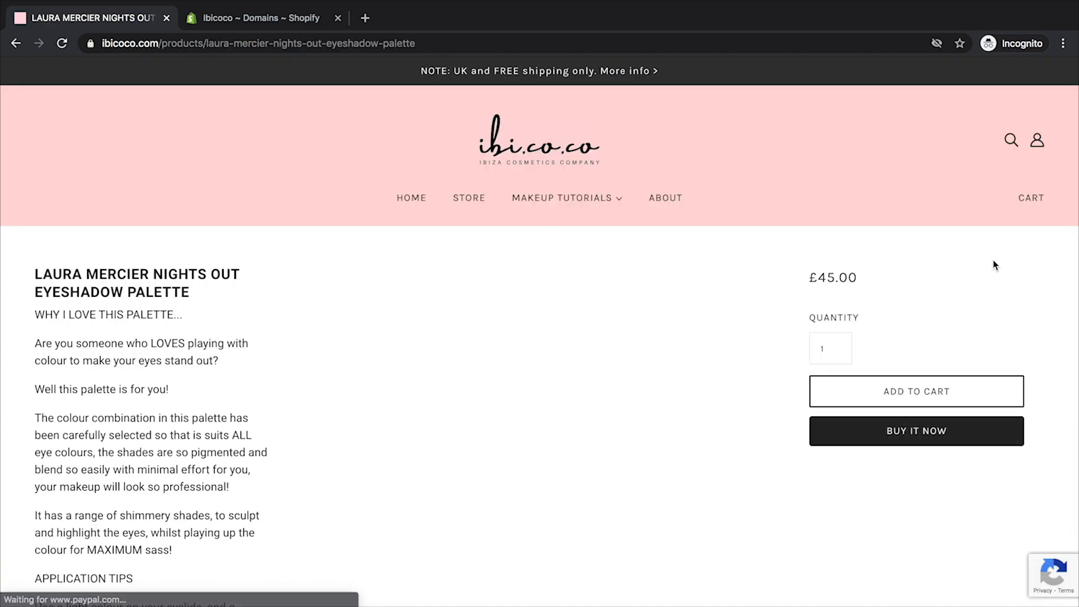
scroll(994, 265, down, 2)
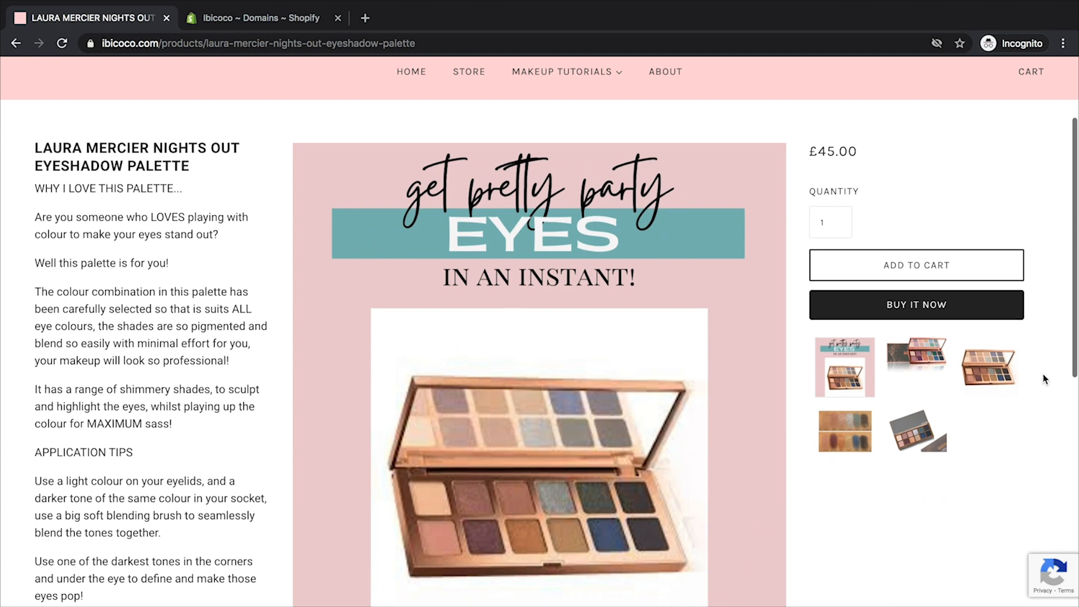
scroll(1015, 418, up, 3)
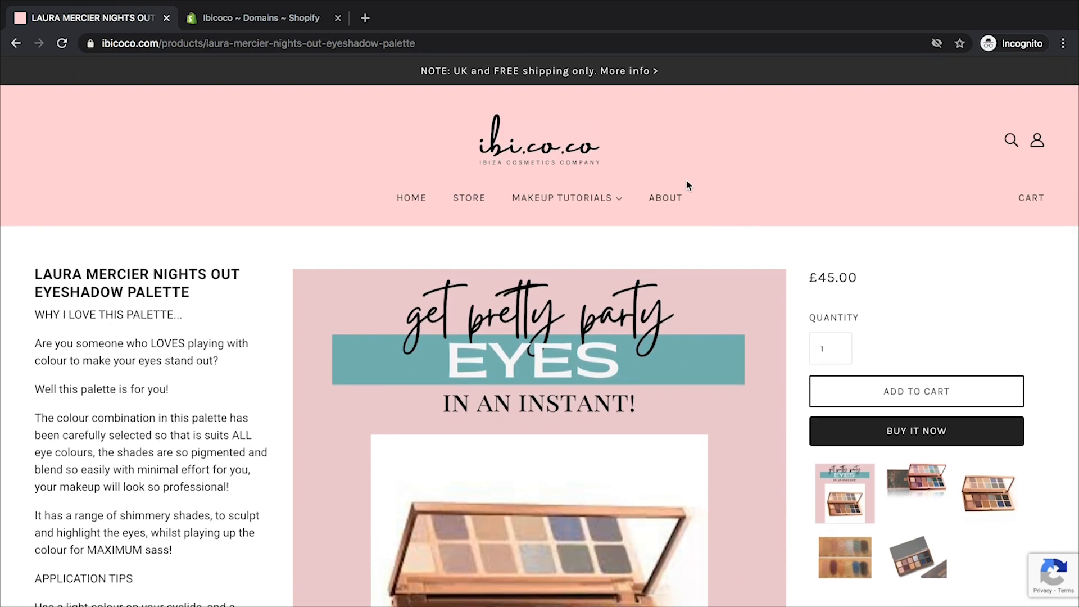
Look over the About page, then go back to the admin's domain settings
click(675, 201)
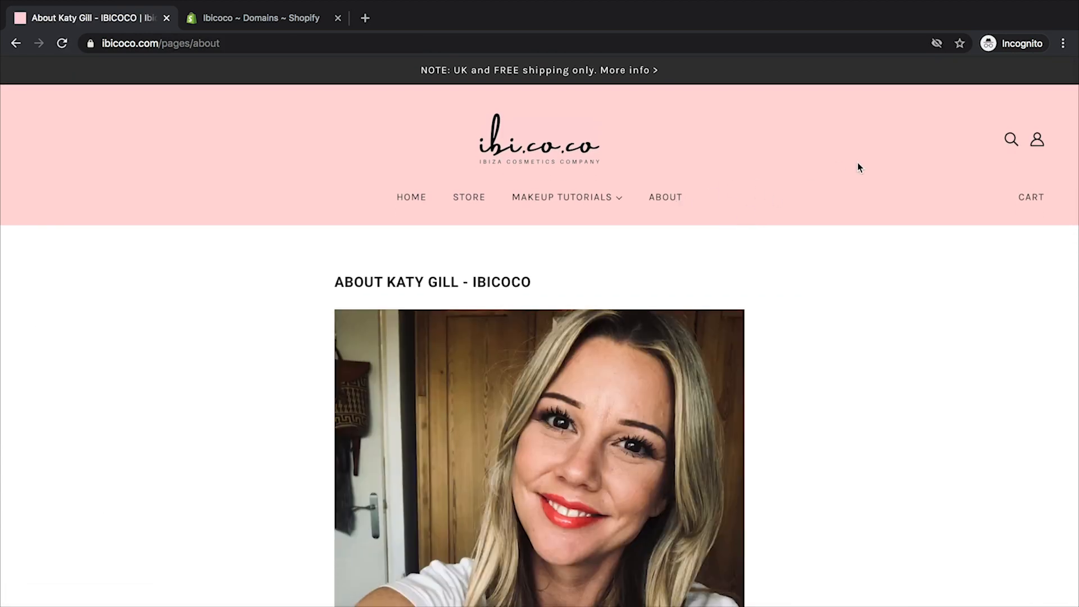
scroll(858, 167, down, 3)
scroll(858, 231, down, 6)
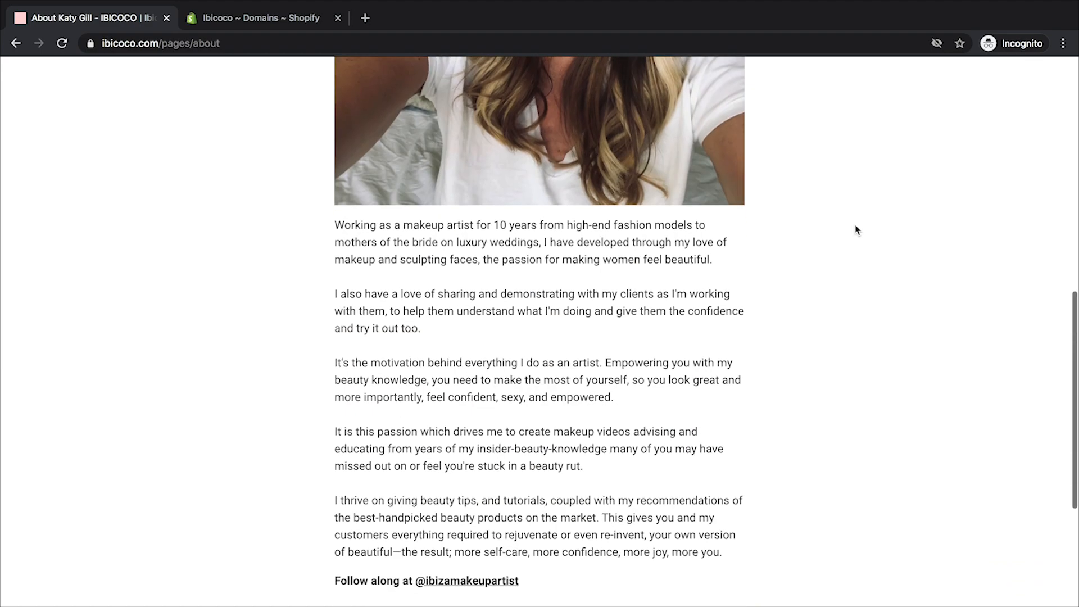
scroll(744, 375, up, 6)
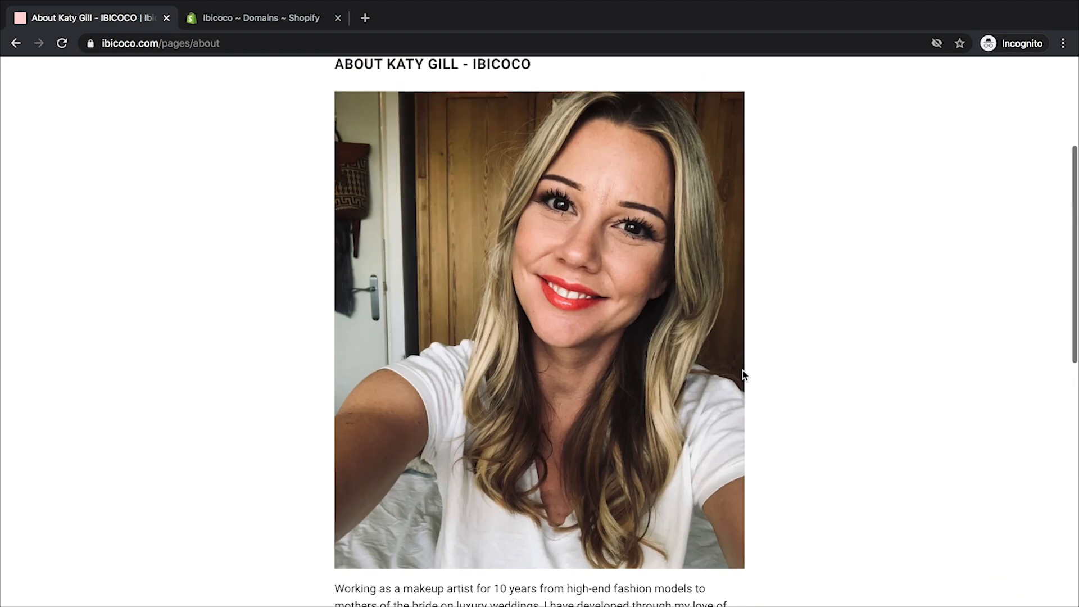
click(253, 18)
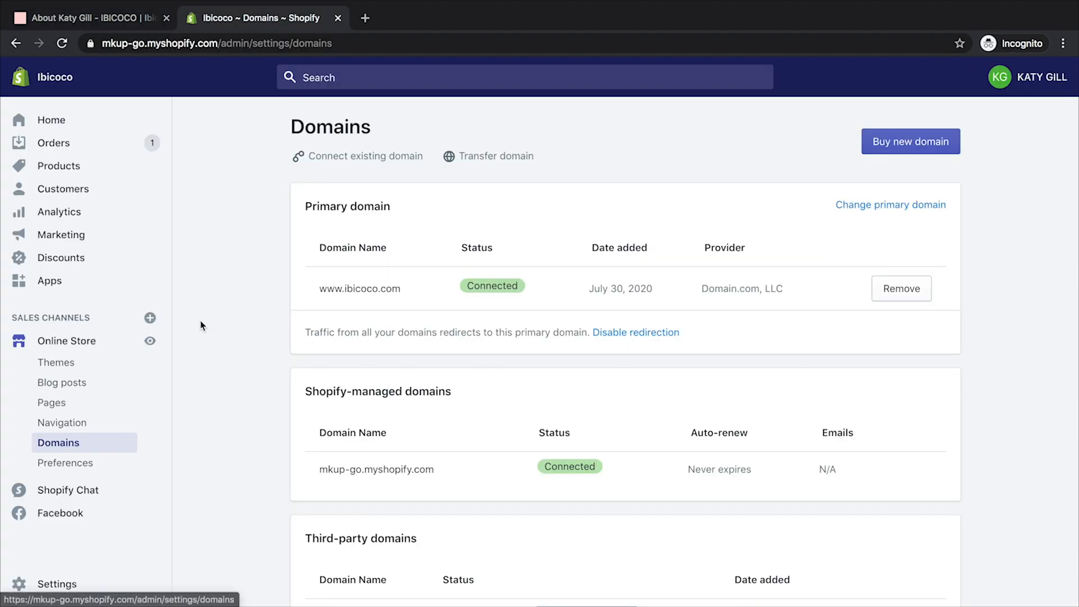
Open the Legal section of the store settings and scroll through the policy editors
scroll(264, 365, down, 2)
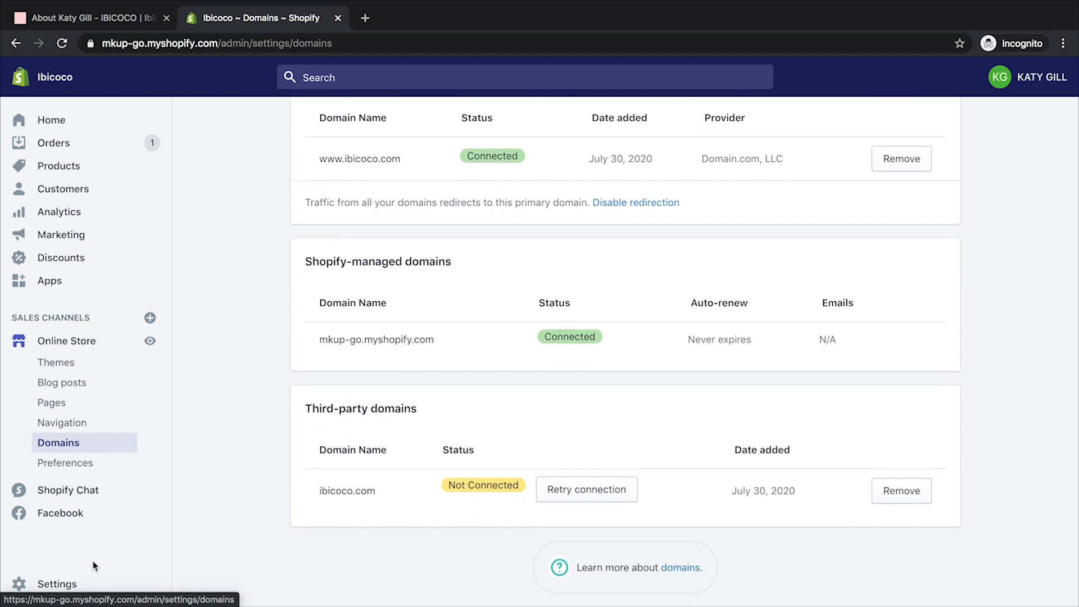
click(73, 588)
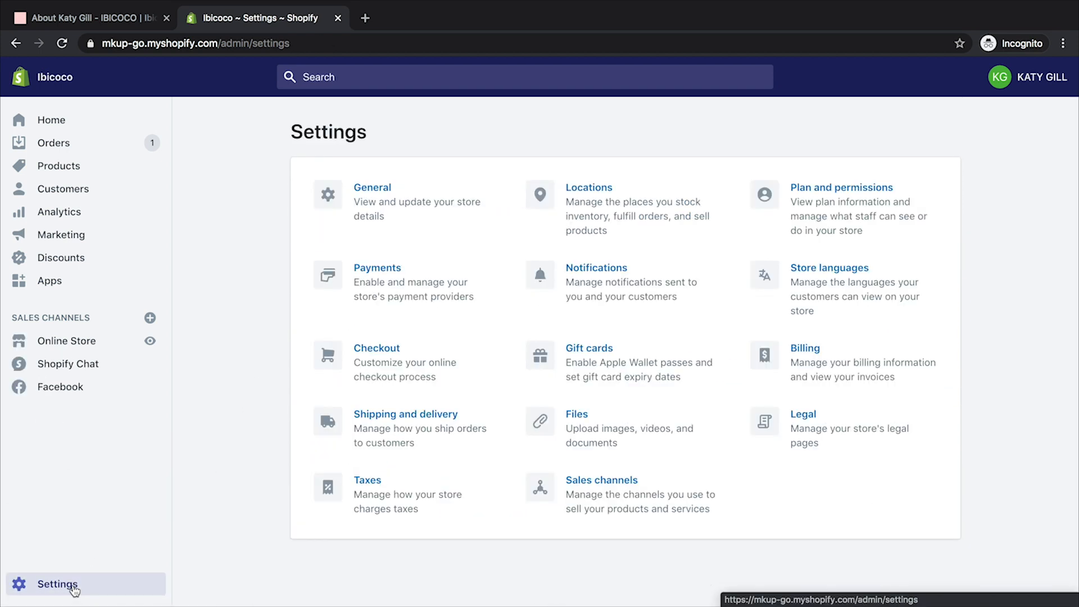
click(840, 430)
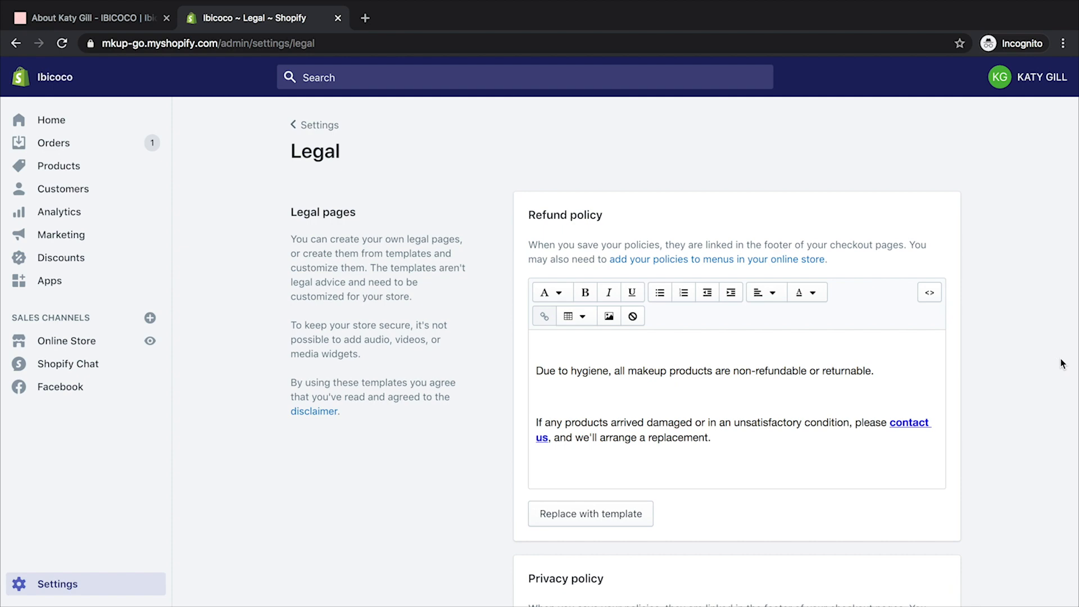
scroll(1022, 339, down, 10)
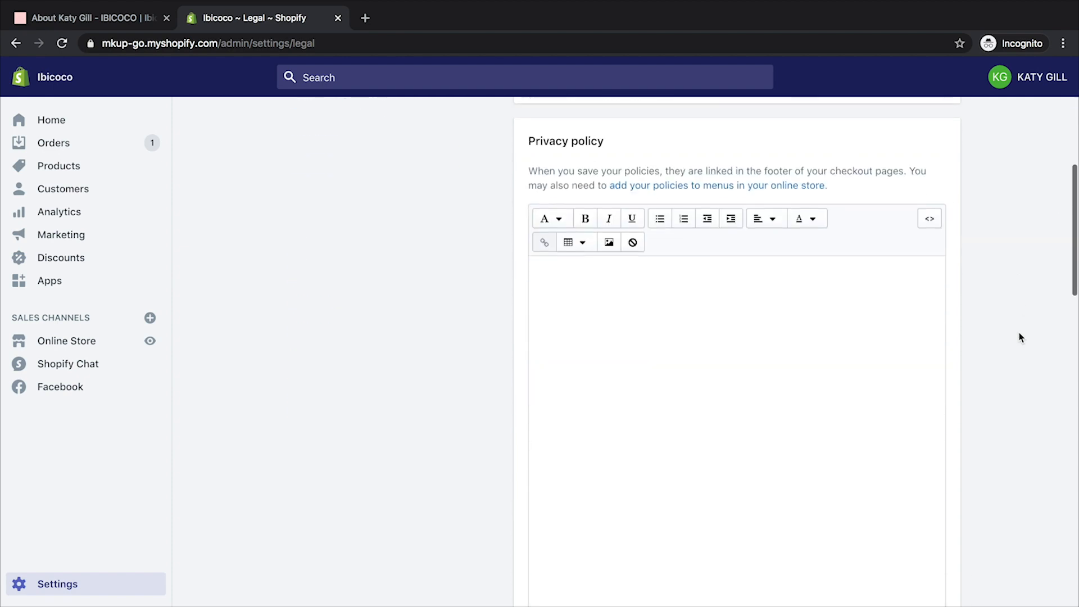
scroll(1020, 333, down, 13)
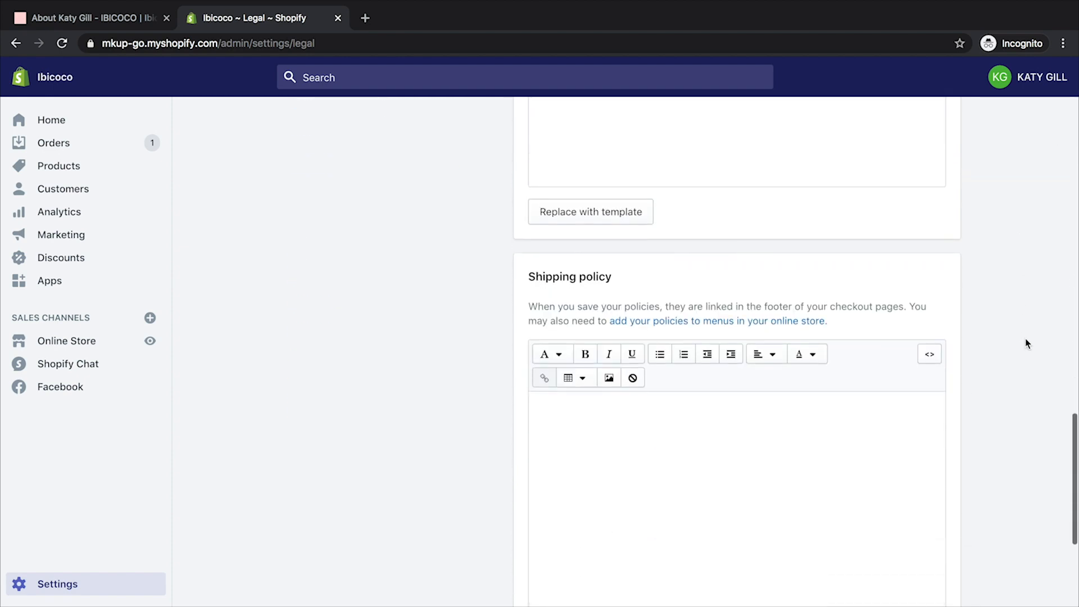
Check the live footer's policy links, then review the Returns, Privacy and Shipping policy texts
click(136, 18)
scroll(294, 390, down, 10)
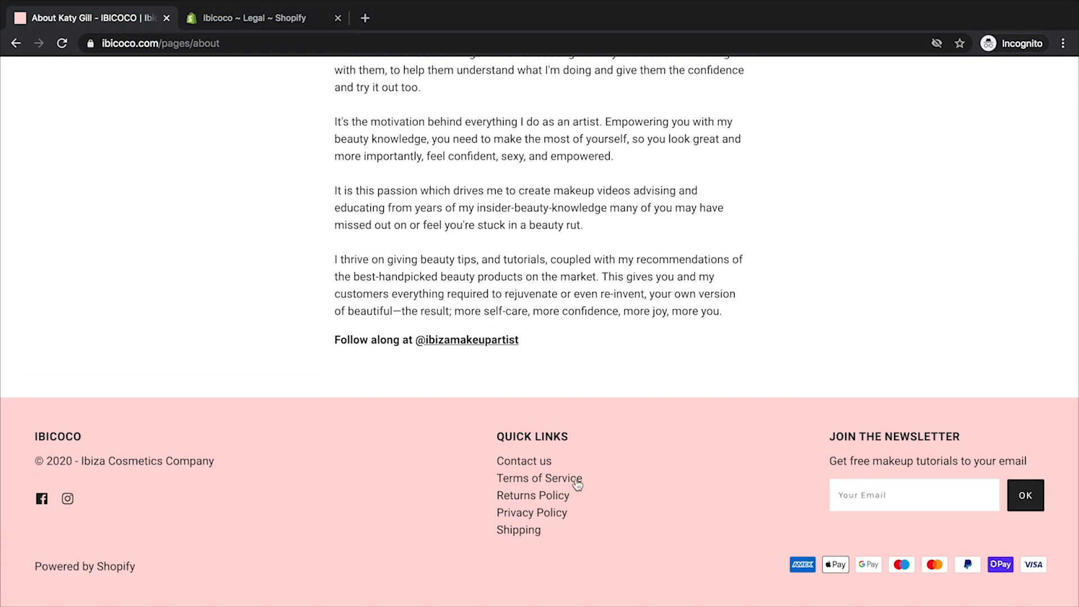
click(245, 19)
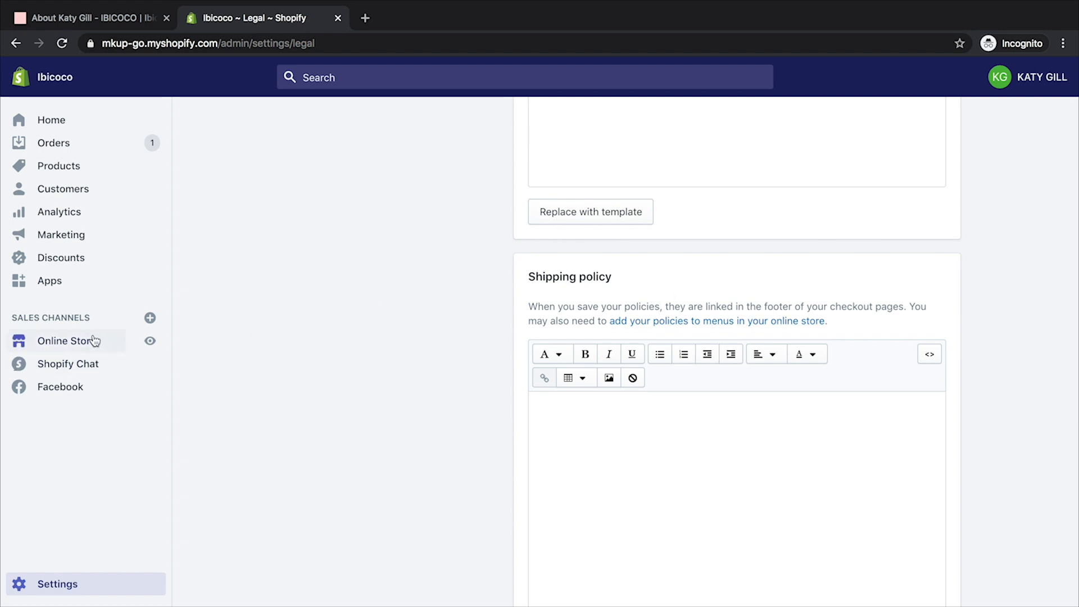
scroll(384, 343, up, 5)
scroll(384, 344, up, 20)
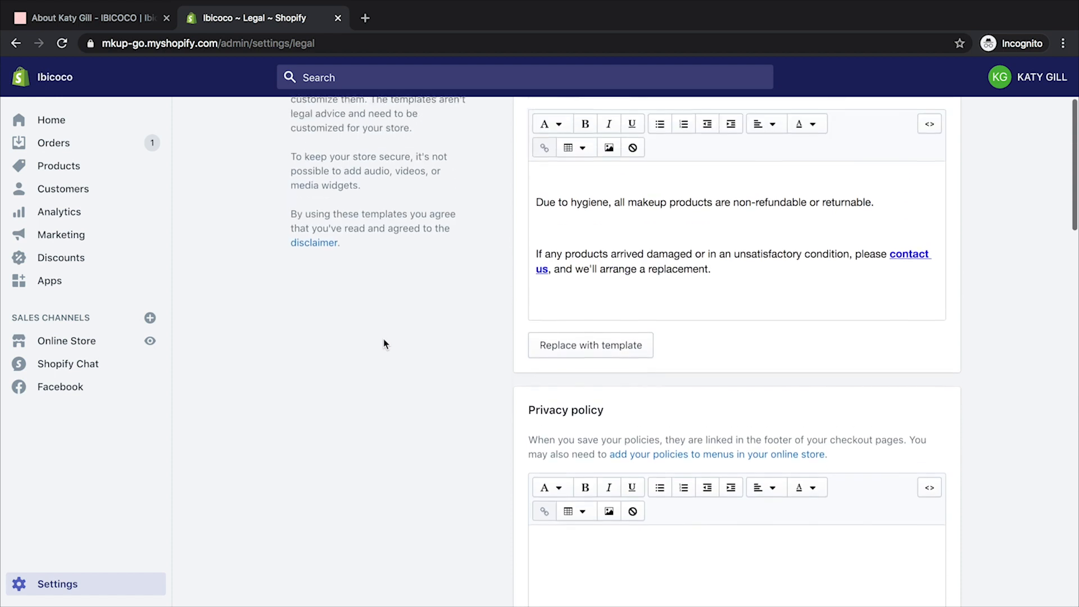
scroll(384, 343, up, 1)
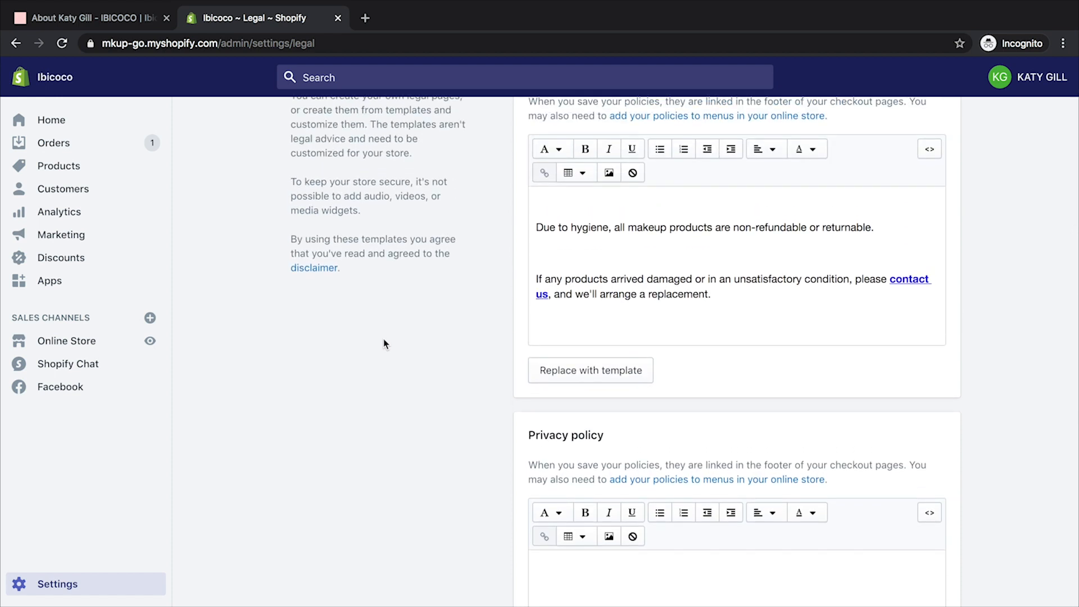
scroll(383, 339, down, 10)
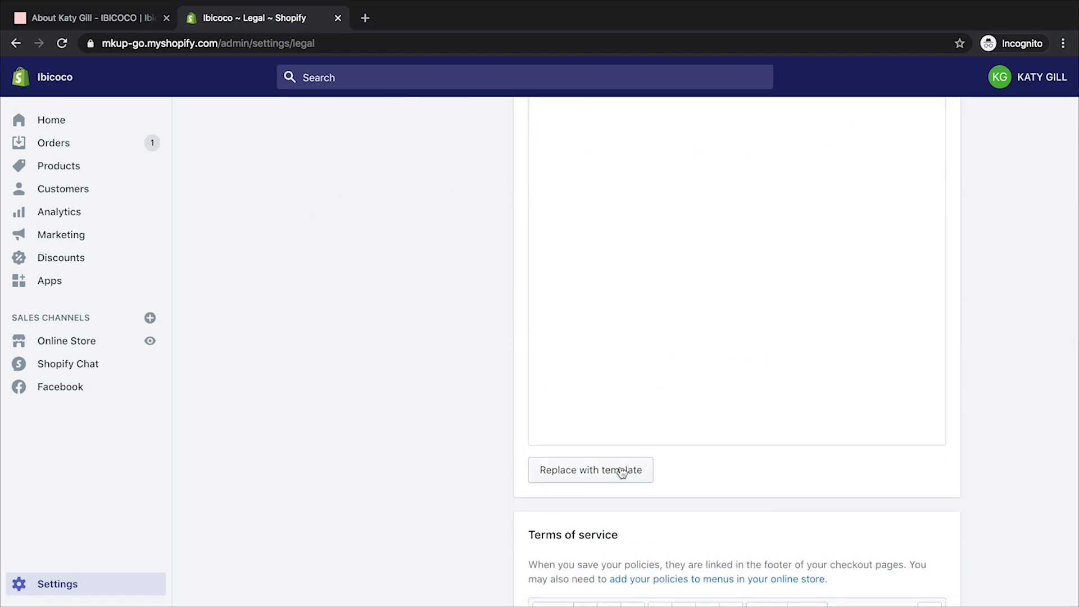
scroll(607, 364, up, 5)
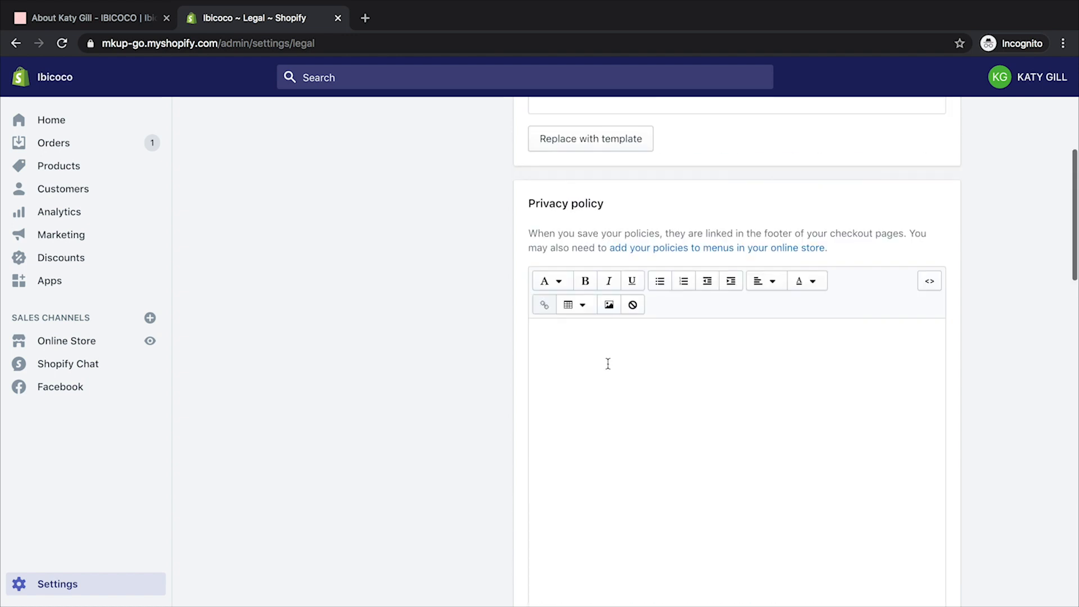
scroll(607, 365, down, 12)
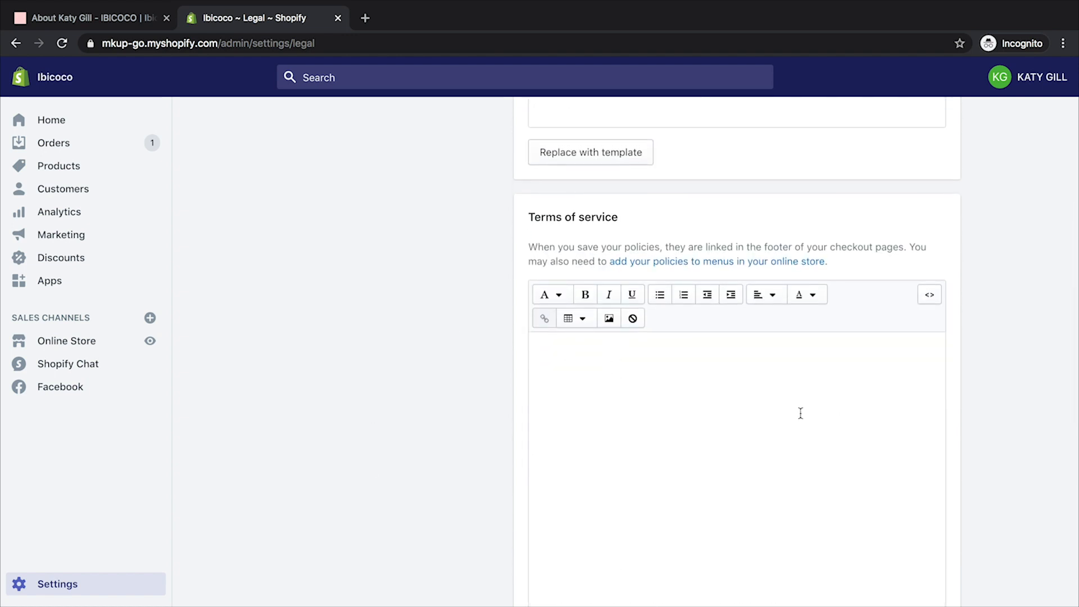
scroll(793, 413, down, 5)
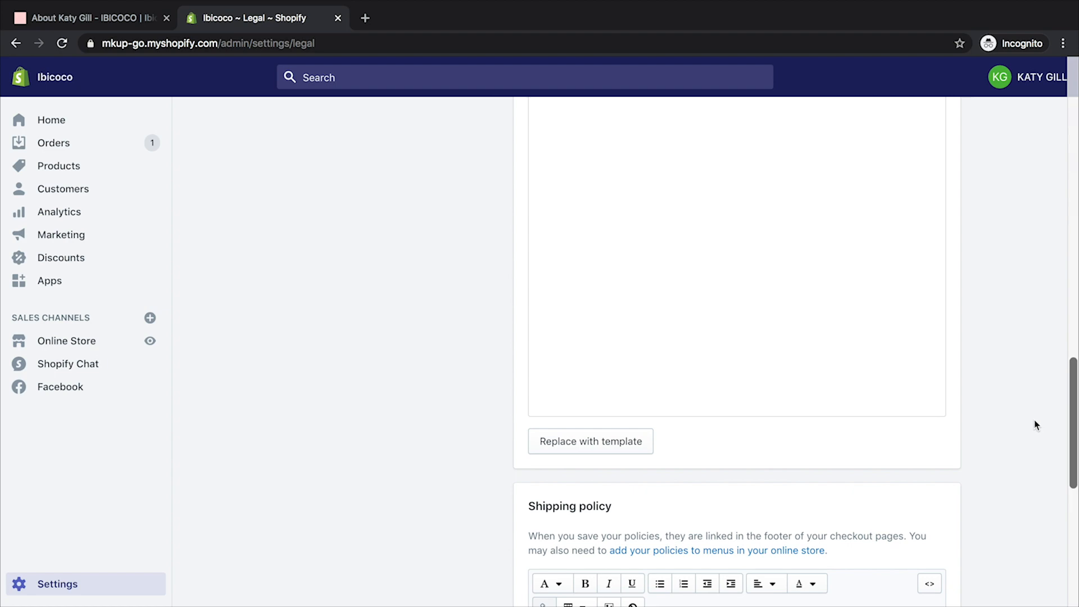
scroll(1036, 426, down, 8)
scroll(1037, 426, up, 20)
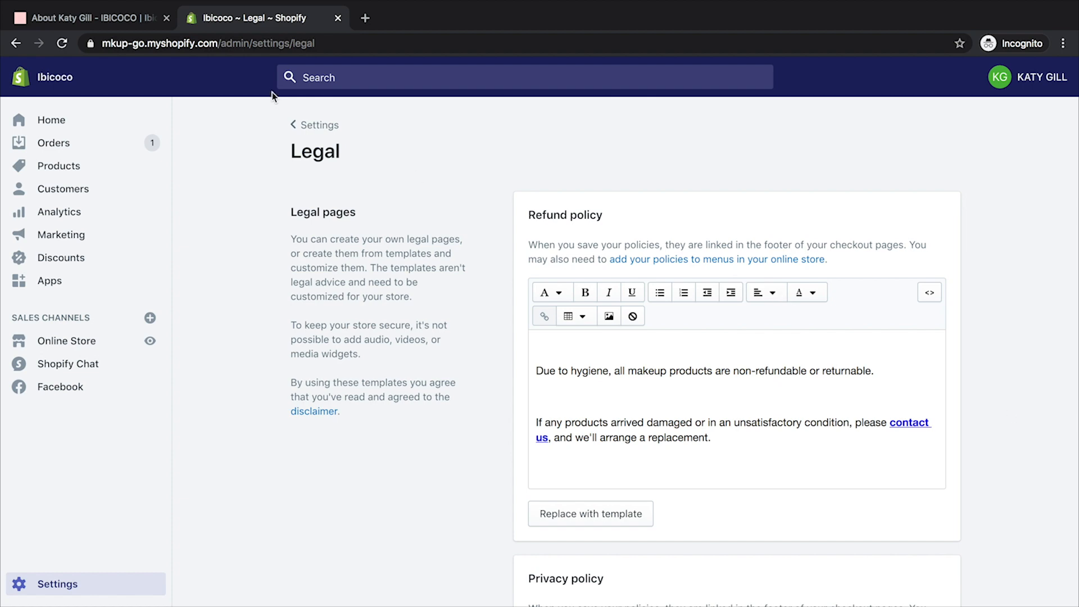
Return to the live About page on ibicoco.com and scroll through it
click(107, 18)
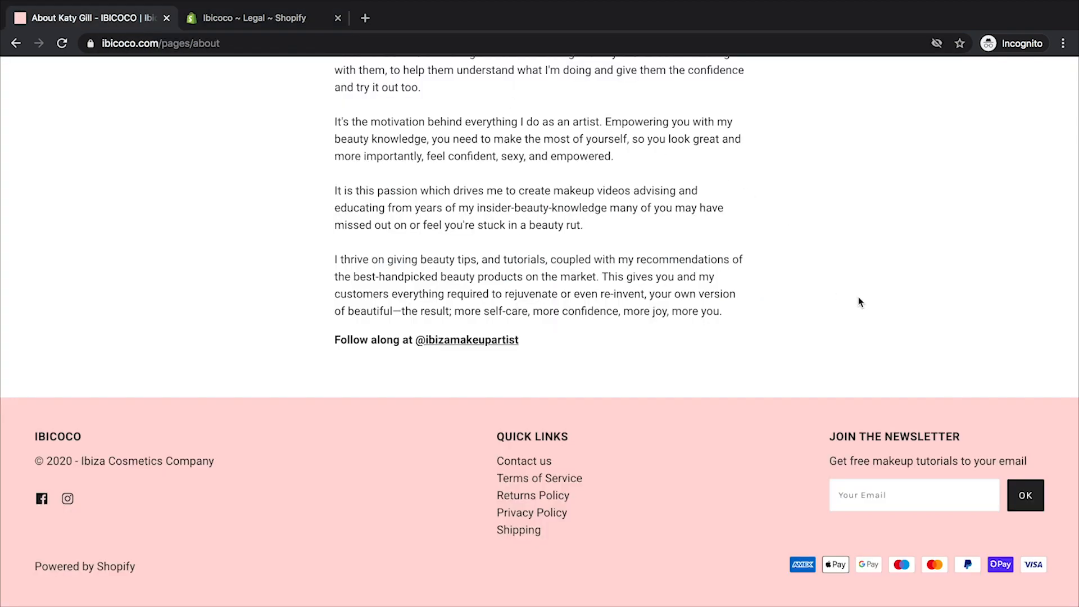
scroll(859, 301, up, 20)
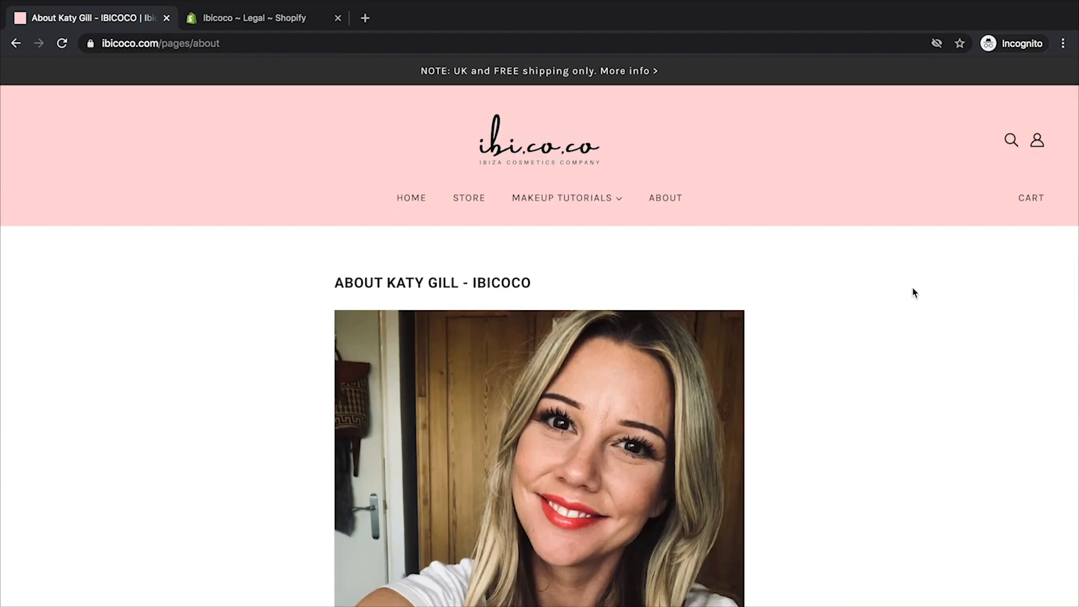
scroll(913, 293, down, 15)
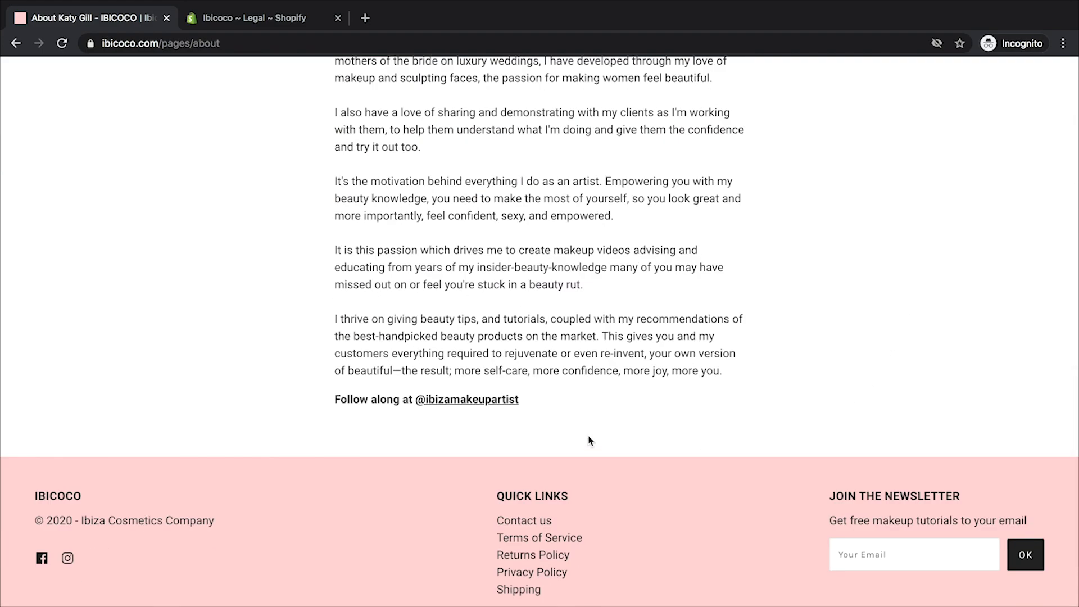
scroll(905, 263, up, 15)
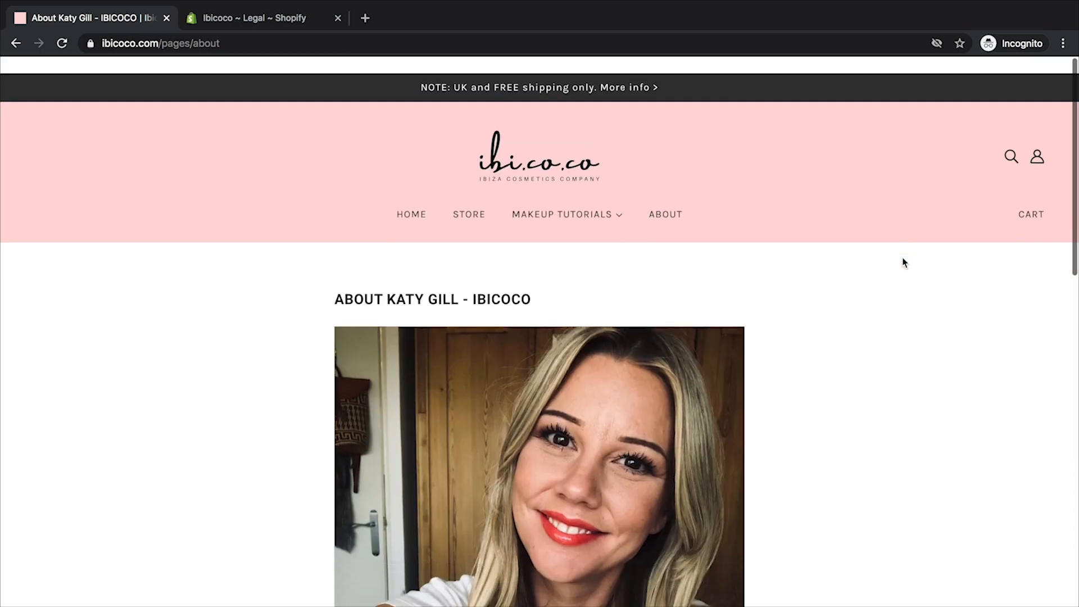